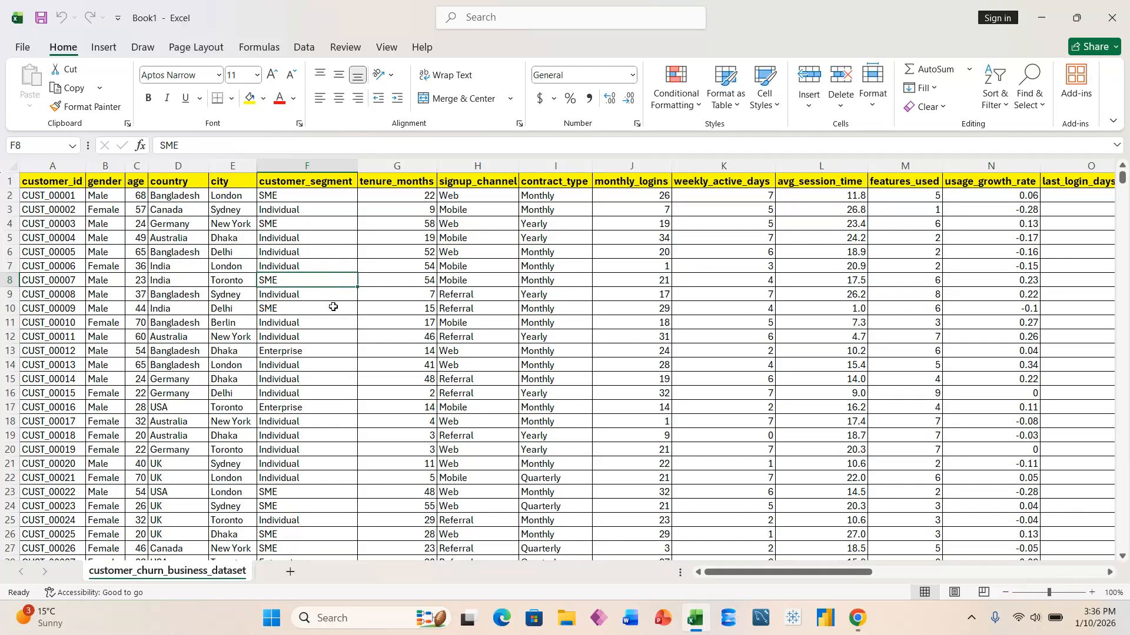
pyautogui.click(464, 276)
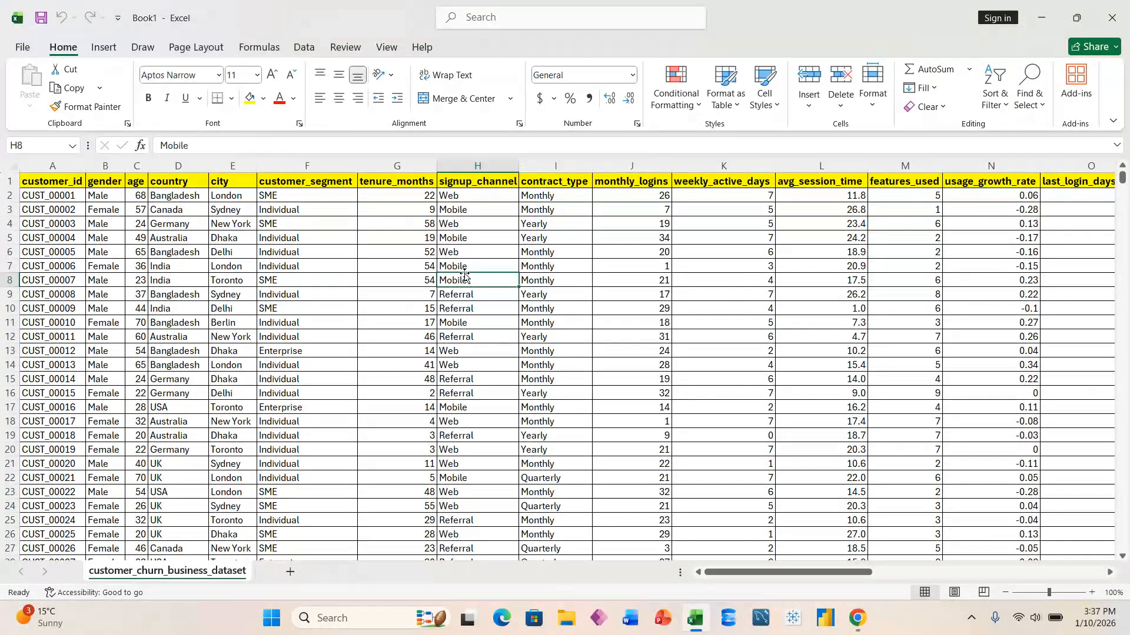
pyautogui.click(403, 262)
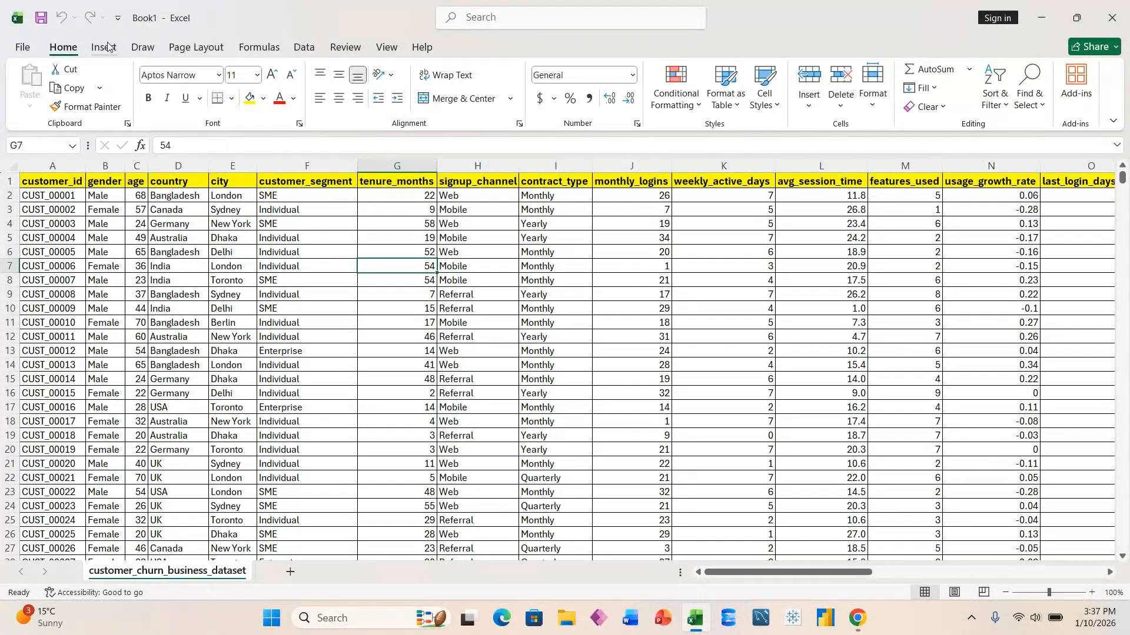
pyautogui.press('alt')
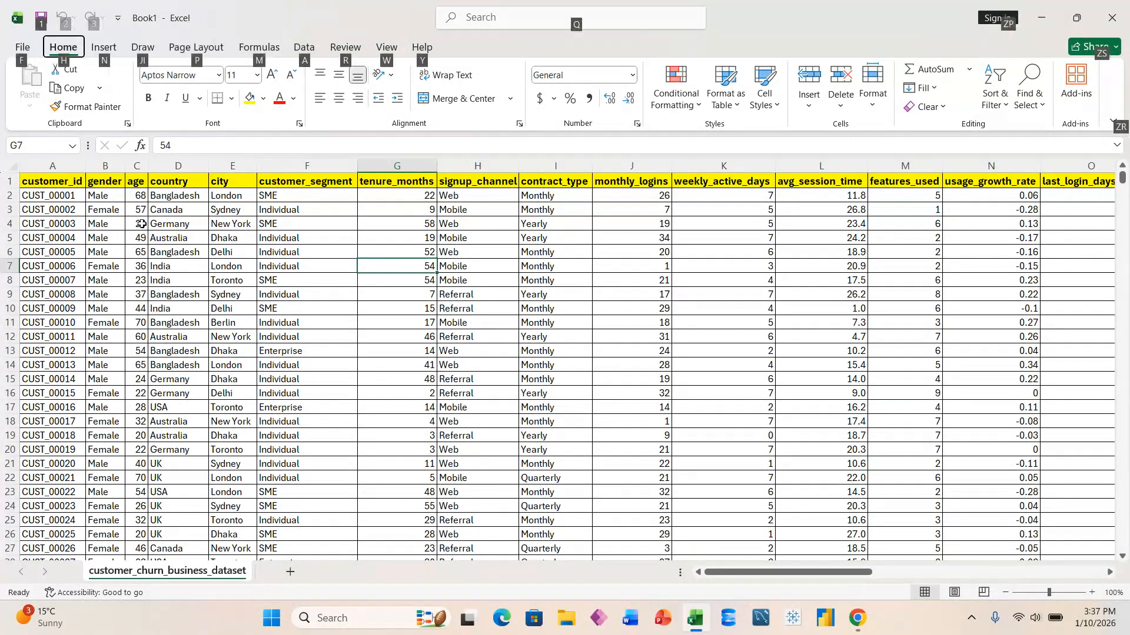
pyautogui.press('n')
pyautogui.press('v')
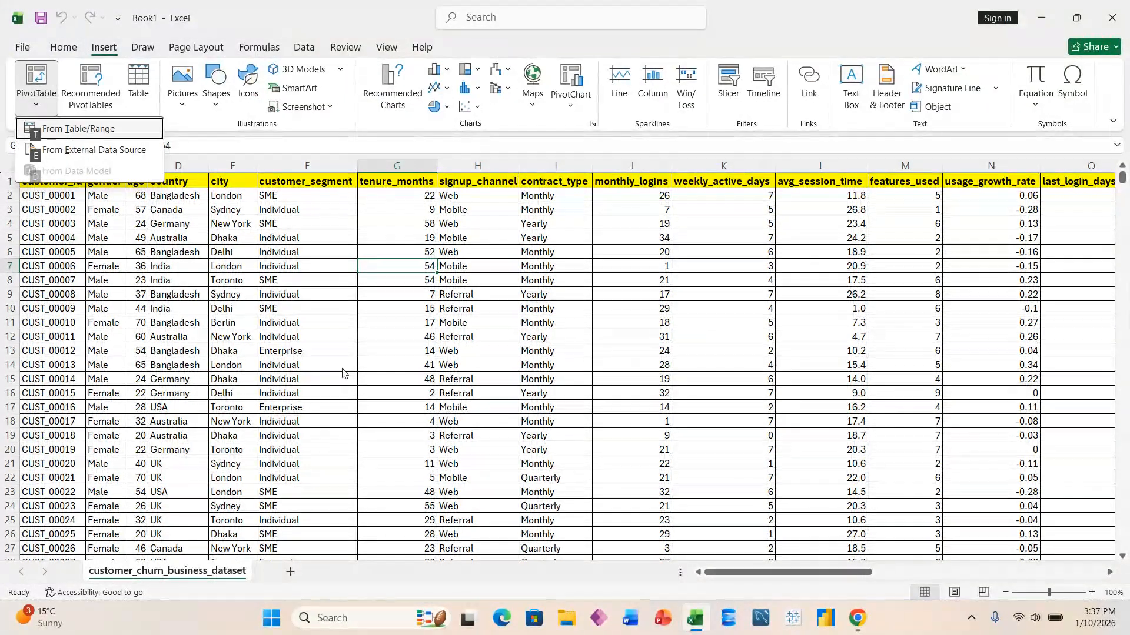
pyautogui.press('t')
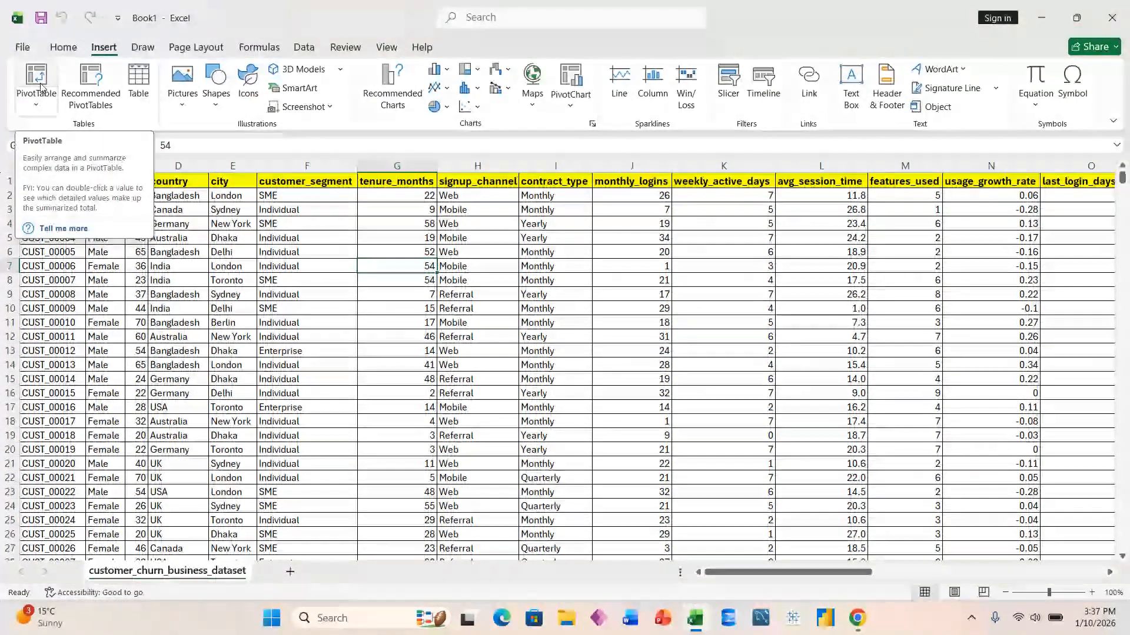
pyautogui.click(312, 290)
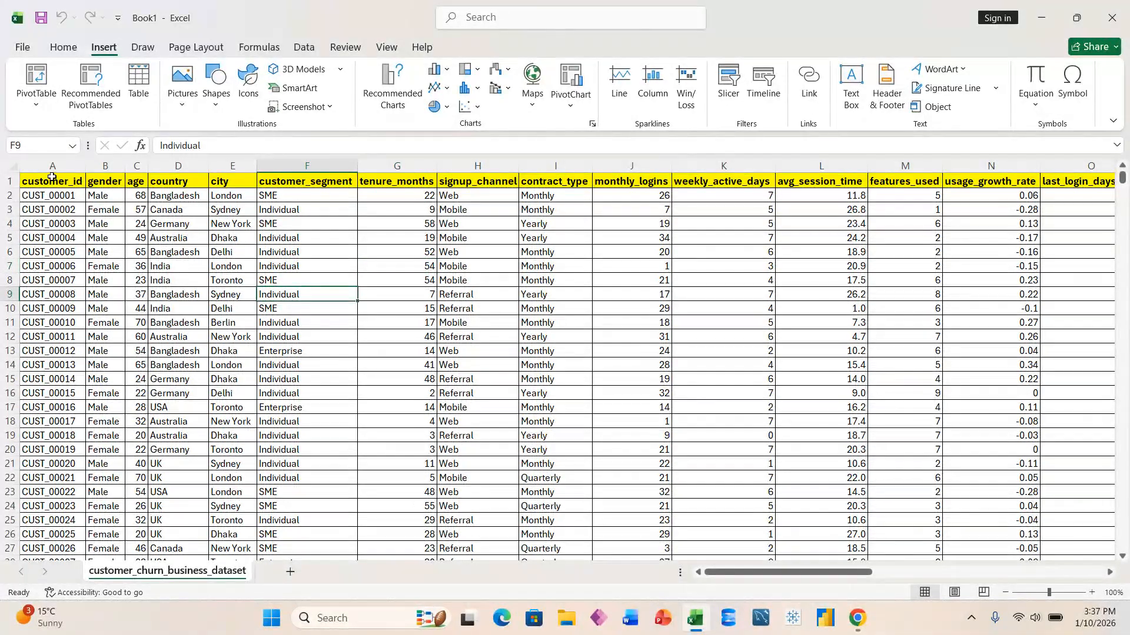
pyautogui.moveTo(52, 181)
pyautogui.mouseDown()
pyautogui.moveTo(588, 373)
pyautogui.moveTo(1027, 450)
pyautogui.moveTo(1037, 544)
pyautogui.moveTo(997, 542)
pyautogui.mouseUp()
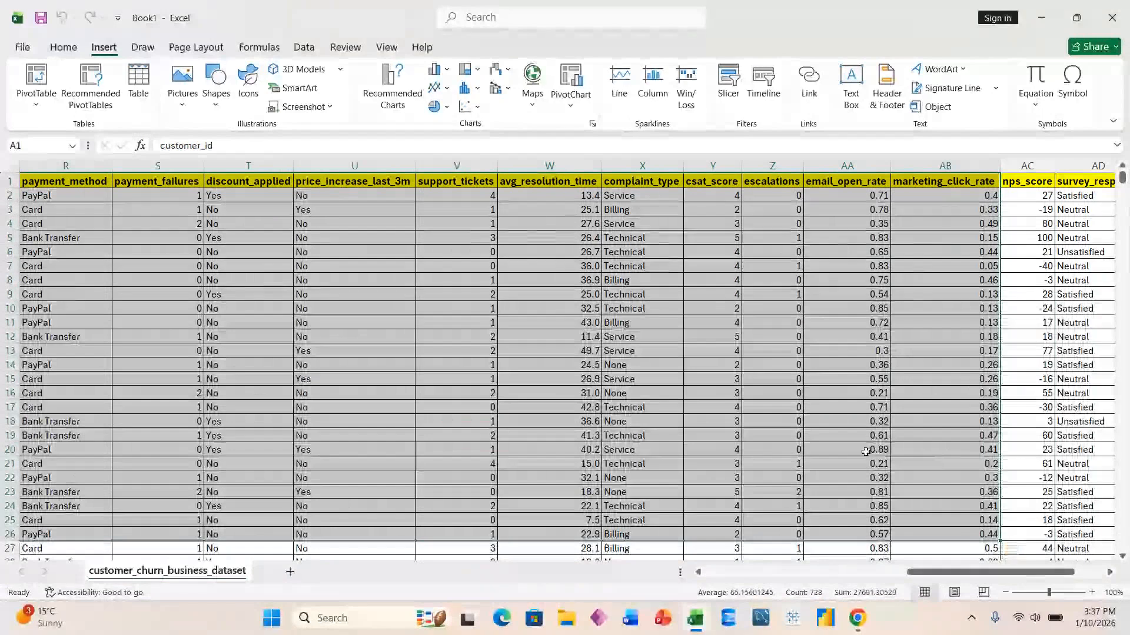
pyautogui.click(625, 429)
pyautogui.hscroll(-6, 625, 429)
# Create a PivotTable on a new worksheet from the customer_churn_business_dataset range A1:AF10001
pyautogui.click(477, 347)
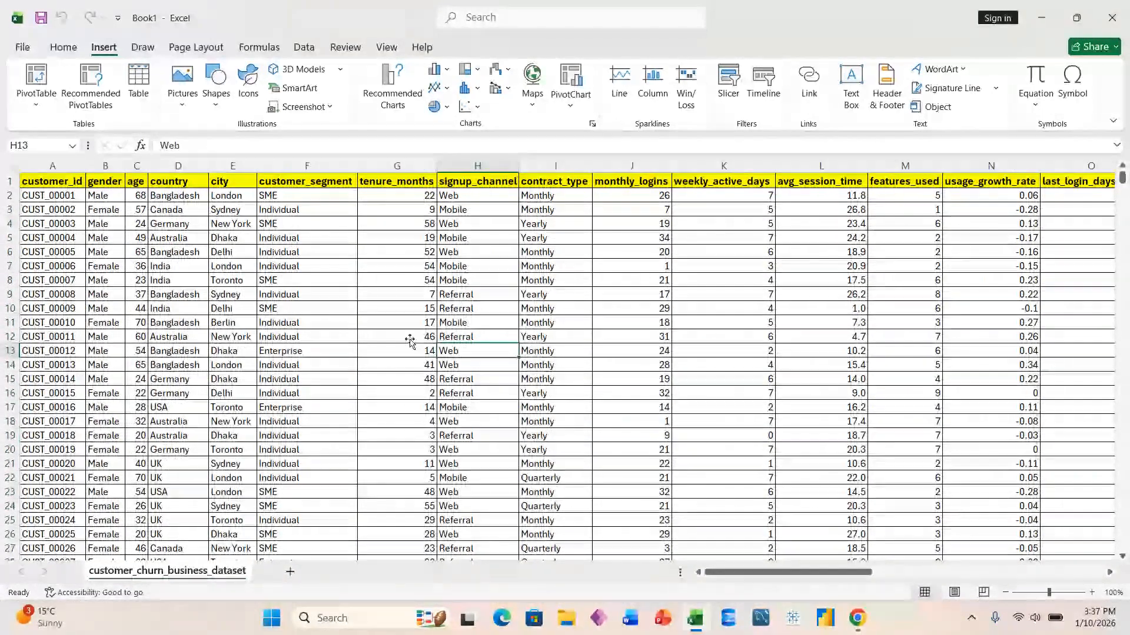
pyautogui.click(47, 75)
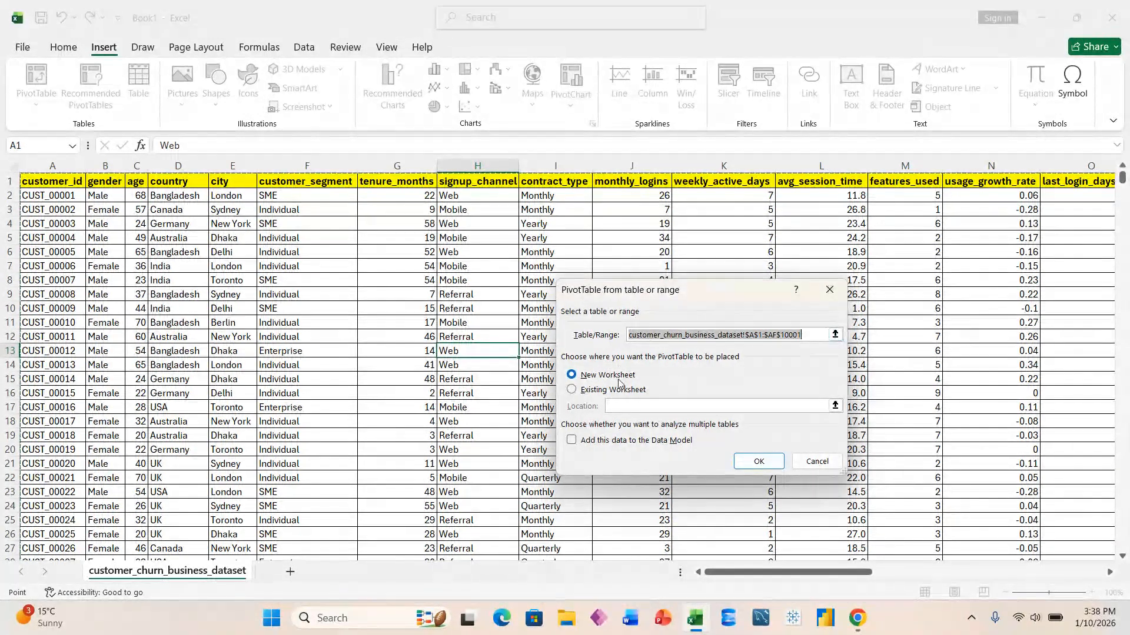
pyautogui.click(752, 463)
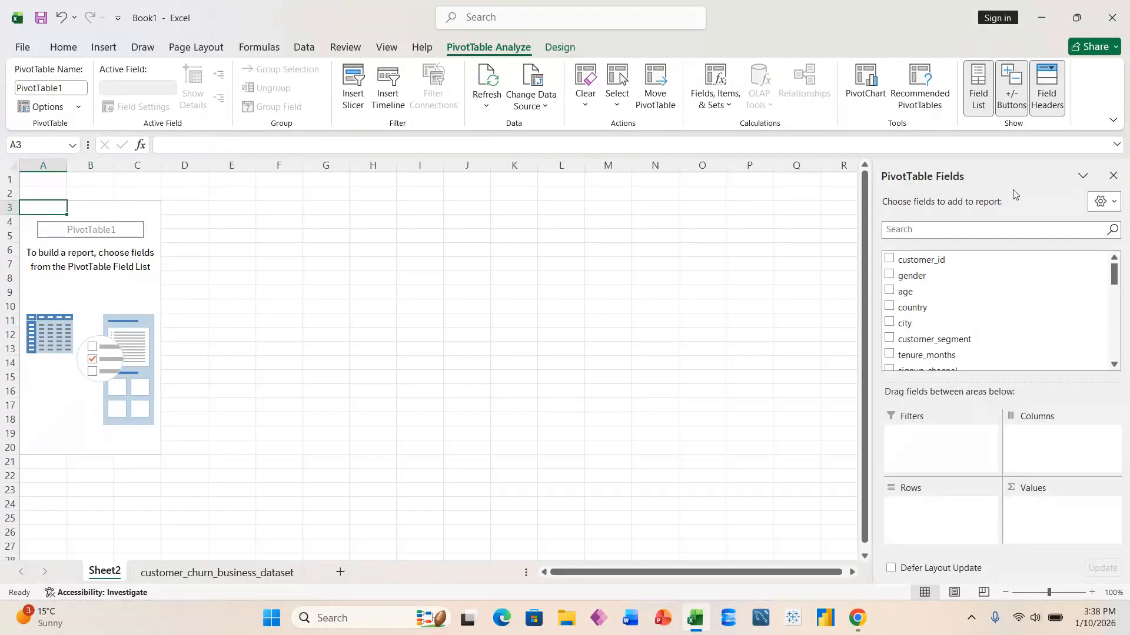
# Examine the layout options of the PivotTable field list and look through the available fields
pyautogui.click(1104, 201)
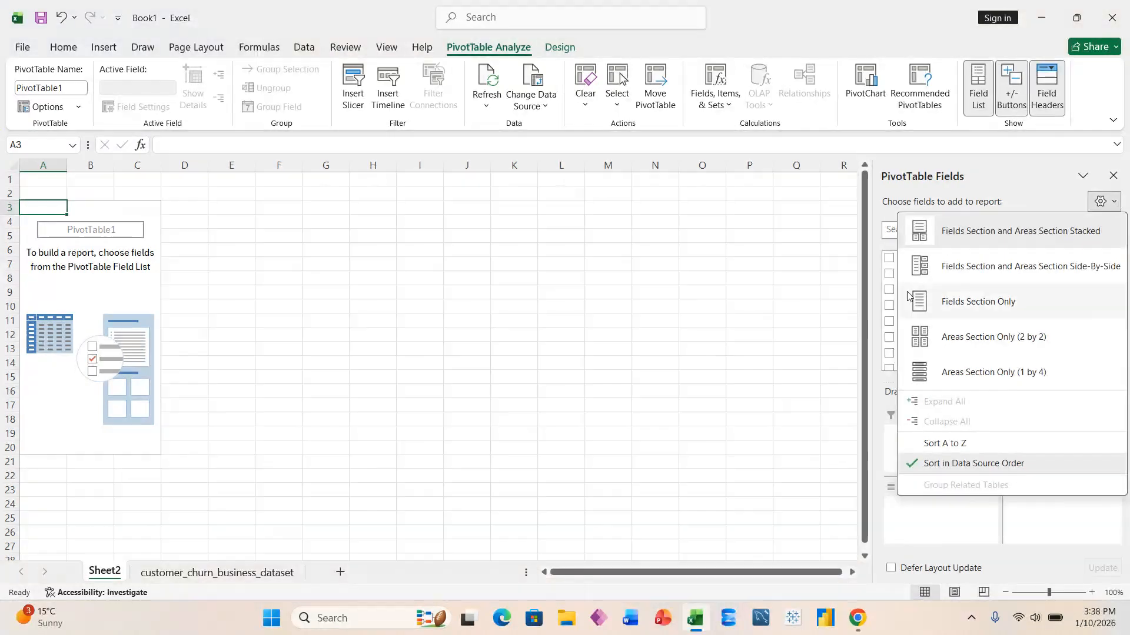
pyautogui.click(1049, 153)
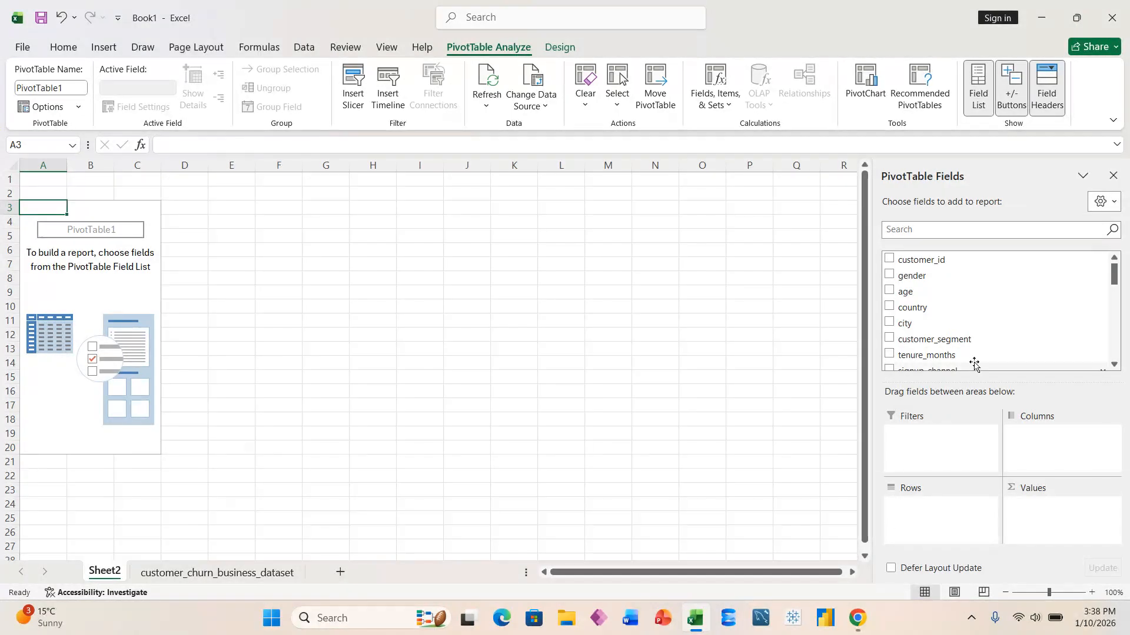
pyautogui.scroll(-4, 989, 358)
pyautogui.scroll(-5, 988, 357)
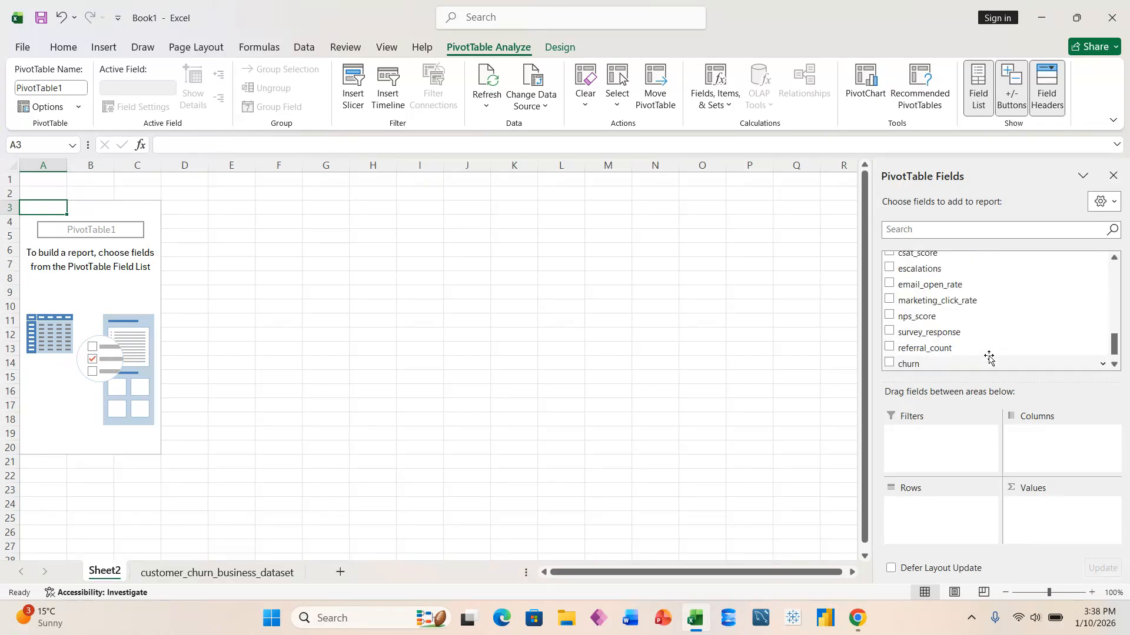
pyautogui.scroll(3, 988, 356)
pyautogui.scroll(6, 989, 357)
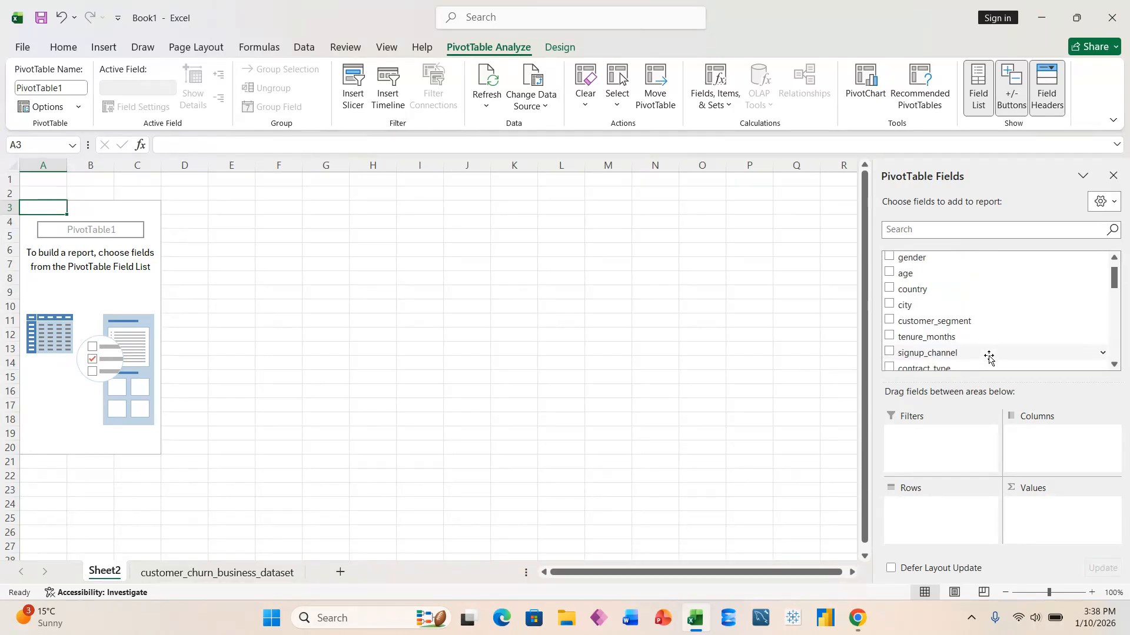
pyautogui.scroll(-4, 988, 356)
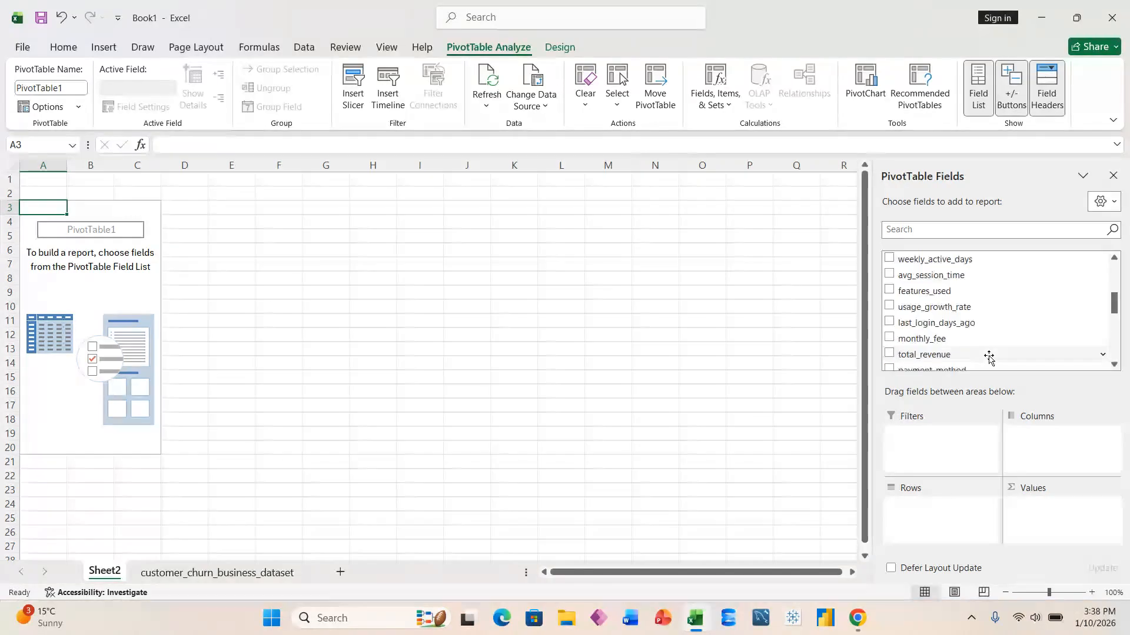
pyautogui.scroll(4, 989, 356)
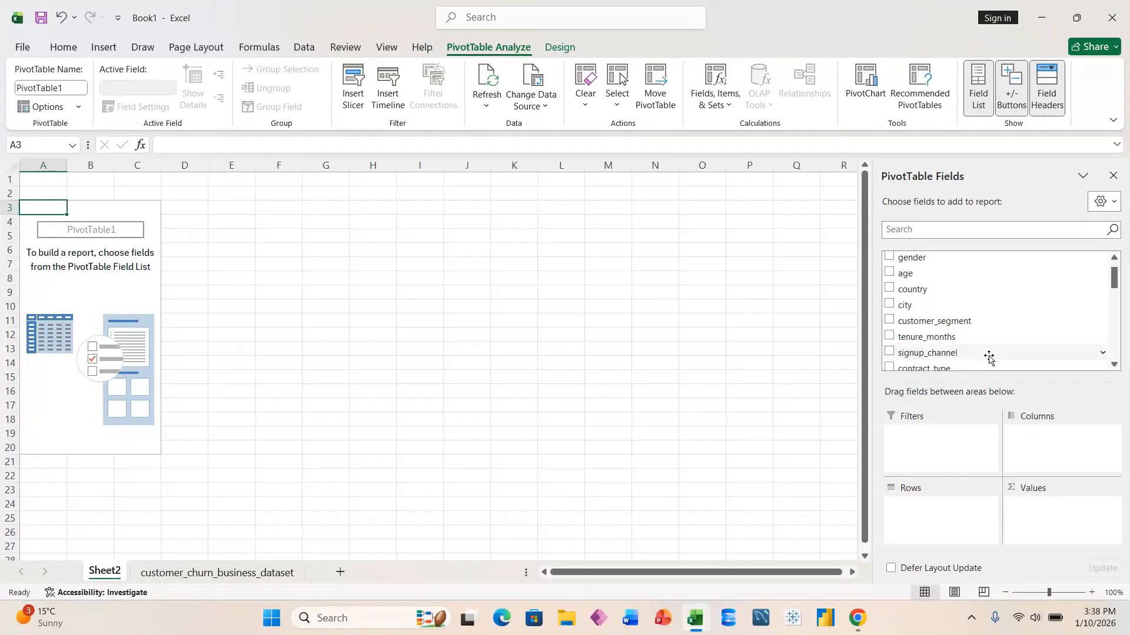
# Search the PivotTable field list for "country" and clear the search to restore the full list
pyautogui.click(959, 231)
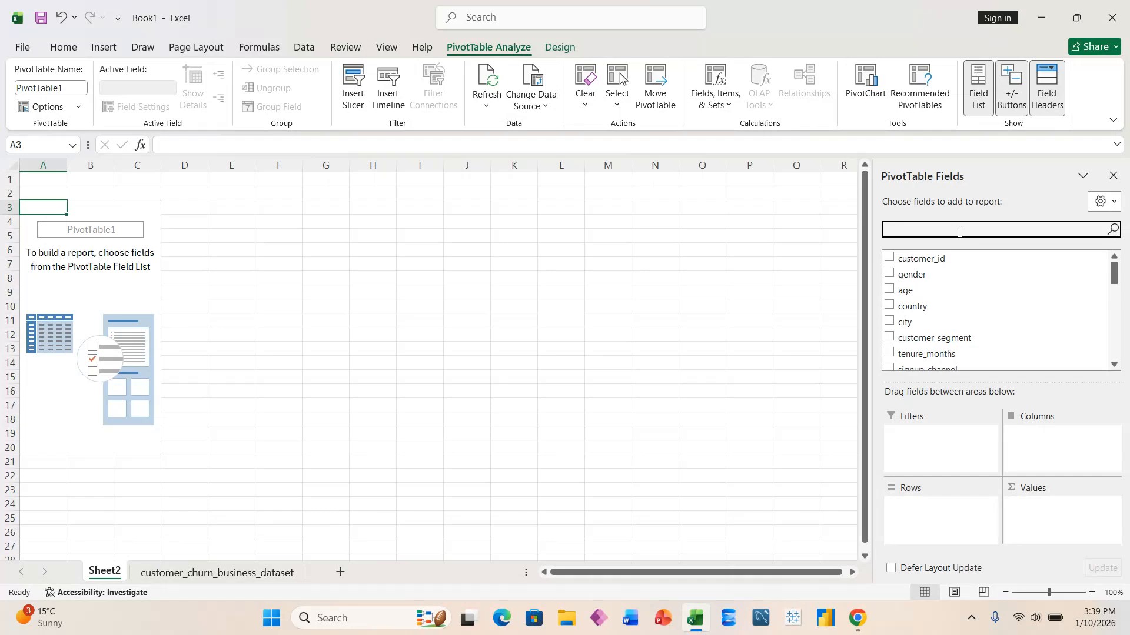
pyautogui.write('country')
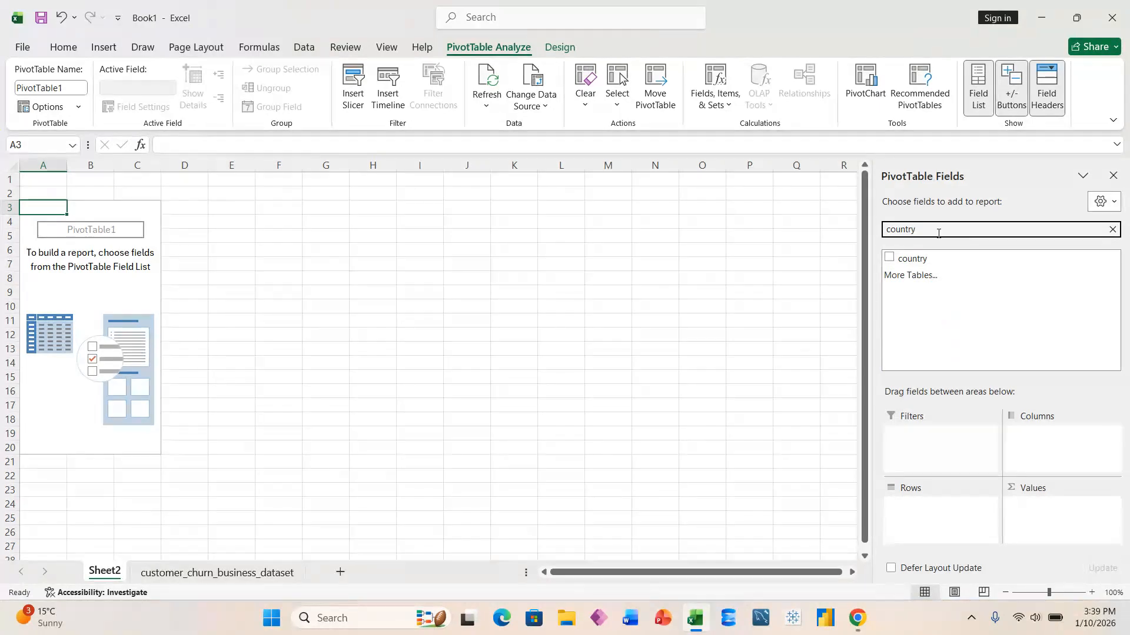
pyautogui.press('BackSpace')
pyautogui.press('BackSpace')
pyautogui.press('BackSpace')
pyautogui.press('BackSpace')
pyautogui.press('BackSpace')
pyautogui.press('BackSpace')
pyautogui.press('BackSpace')
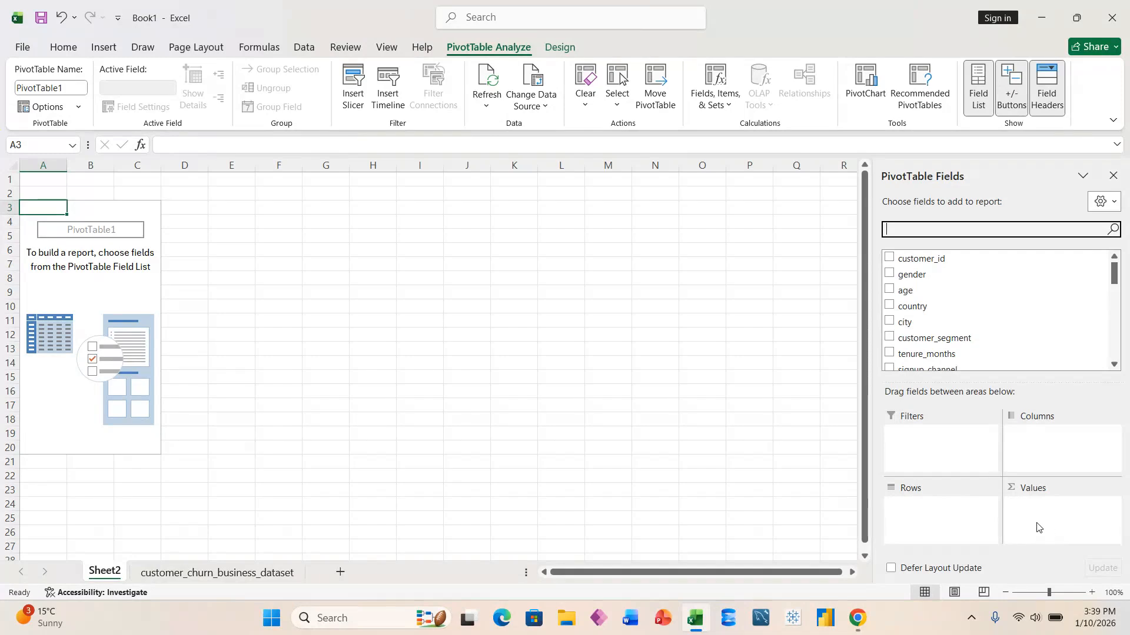
# Add the country field to the PivotTable as rows and as a count in the values area
pyautogui.moveTo(912, 307); pyautogui.dragTo(952, 504)
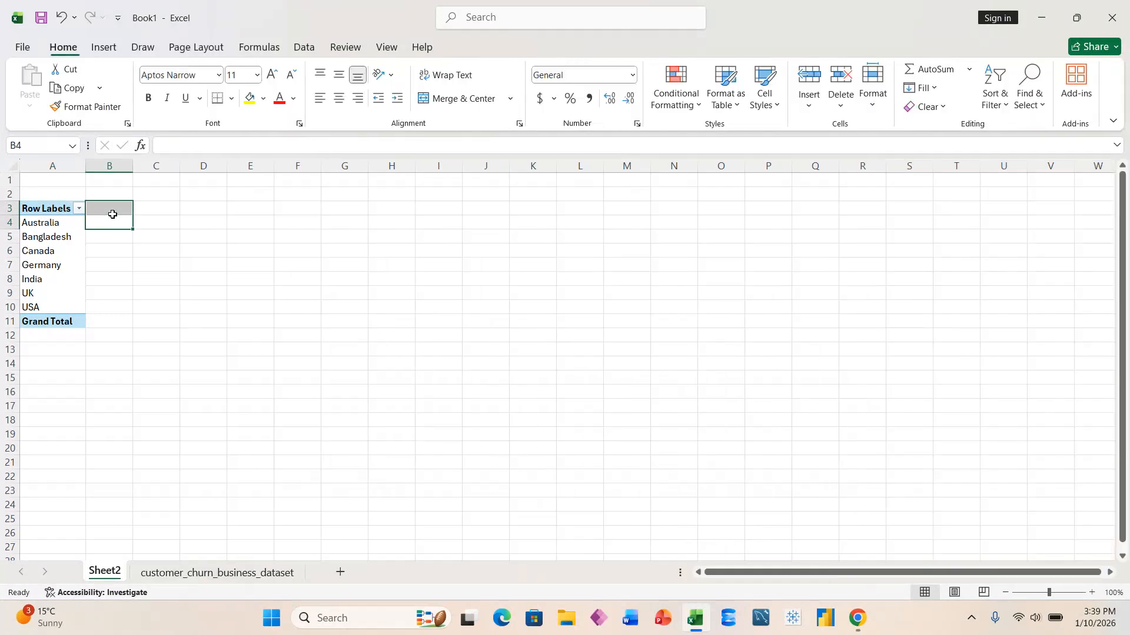
pyautogui.click(61, 221)
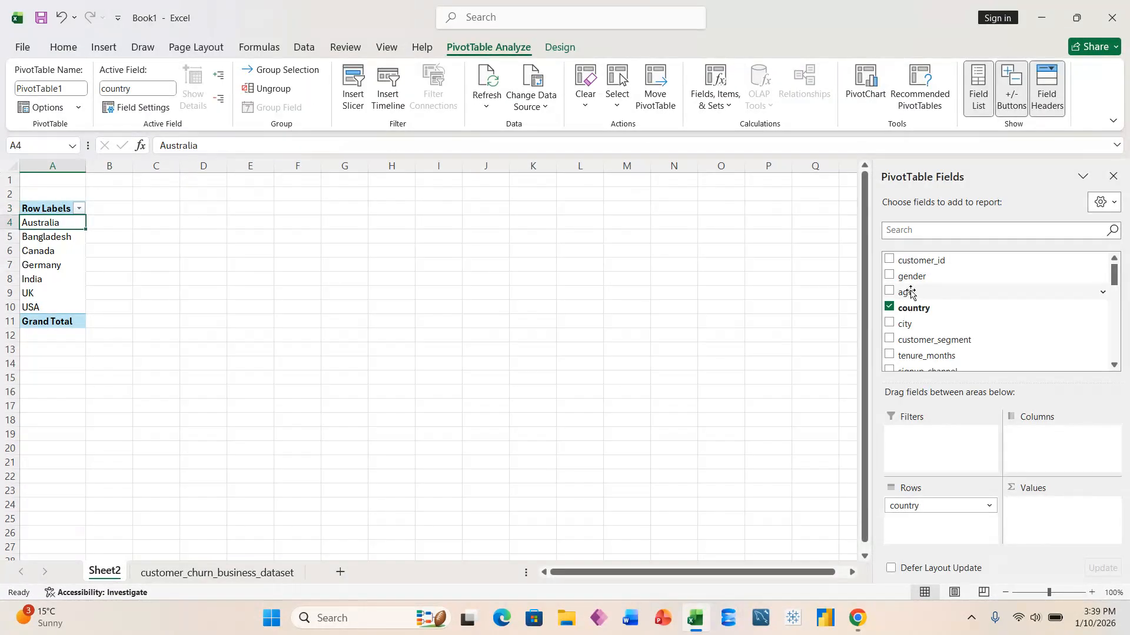
pyautogui.moveTo(914, 307); pyautogui.dragTo(1052, 527)
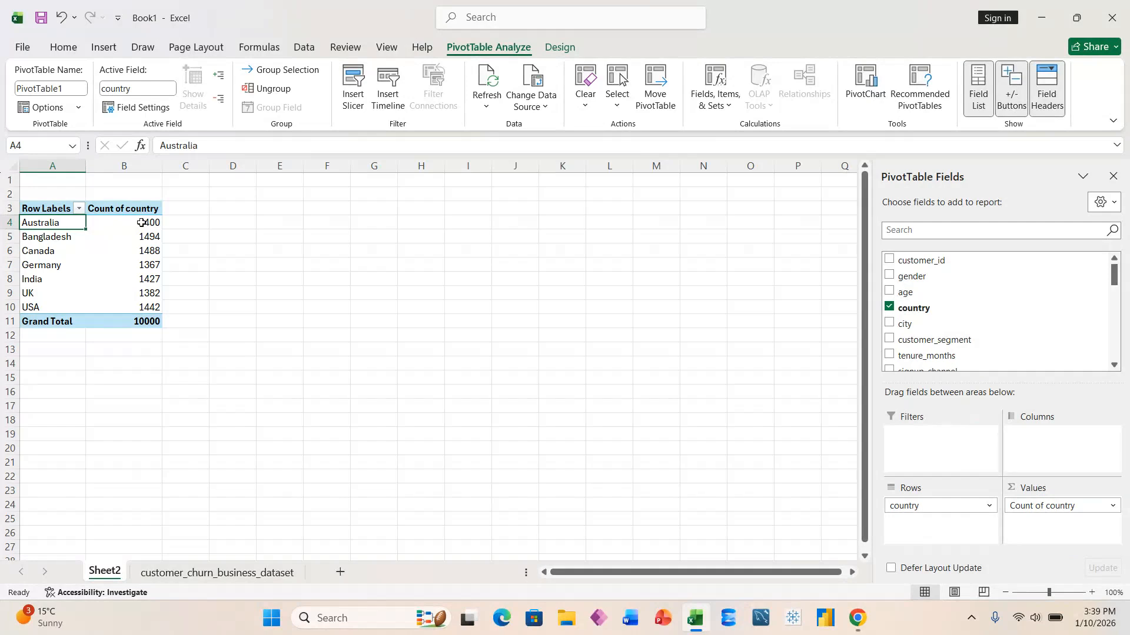
# Review the count for each country in the PivotTable and look over the records in the source dataset sheet
pyautogui.moveTo(141, 223); pyautogui.dragTo(146, 309)
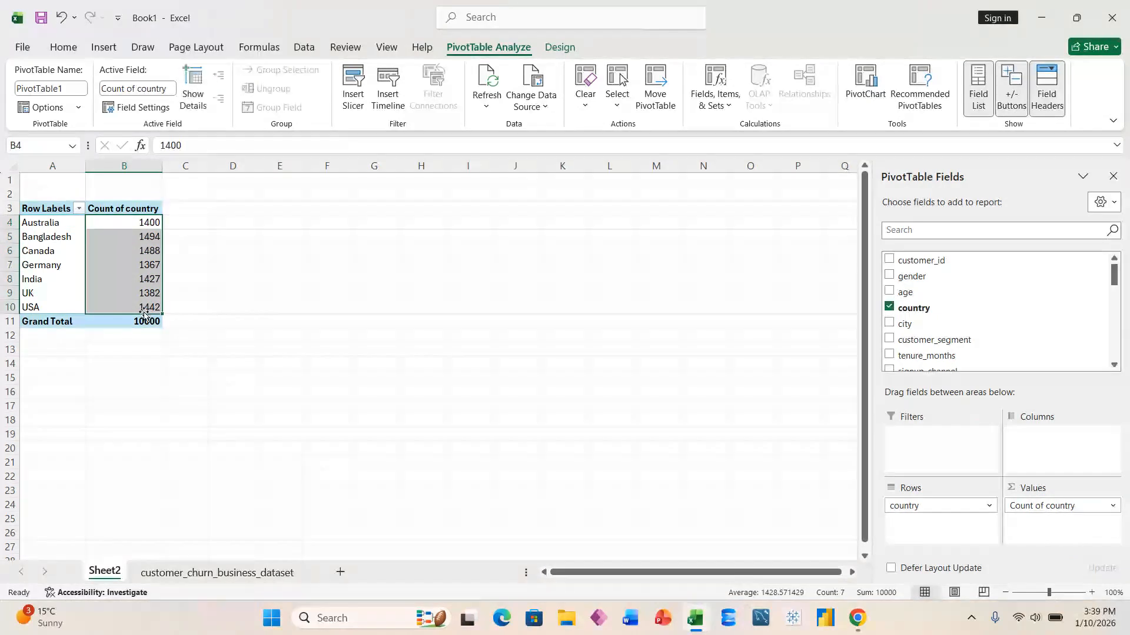
pyautogui.click(33, 221)
pyautogui.click(143, 223)
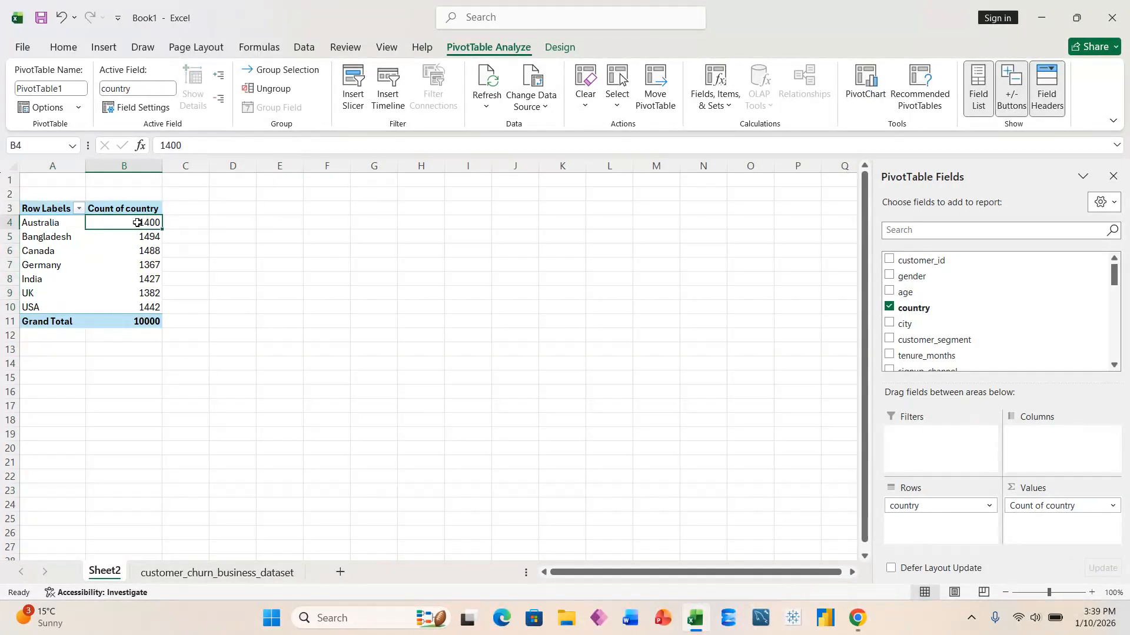
pyautogui.click(51, 239)
pyautogui.click(150, 238)
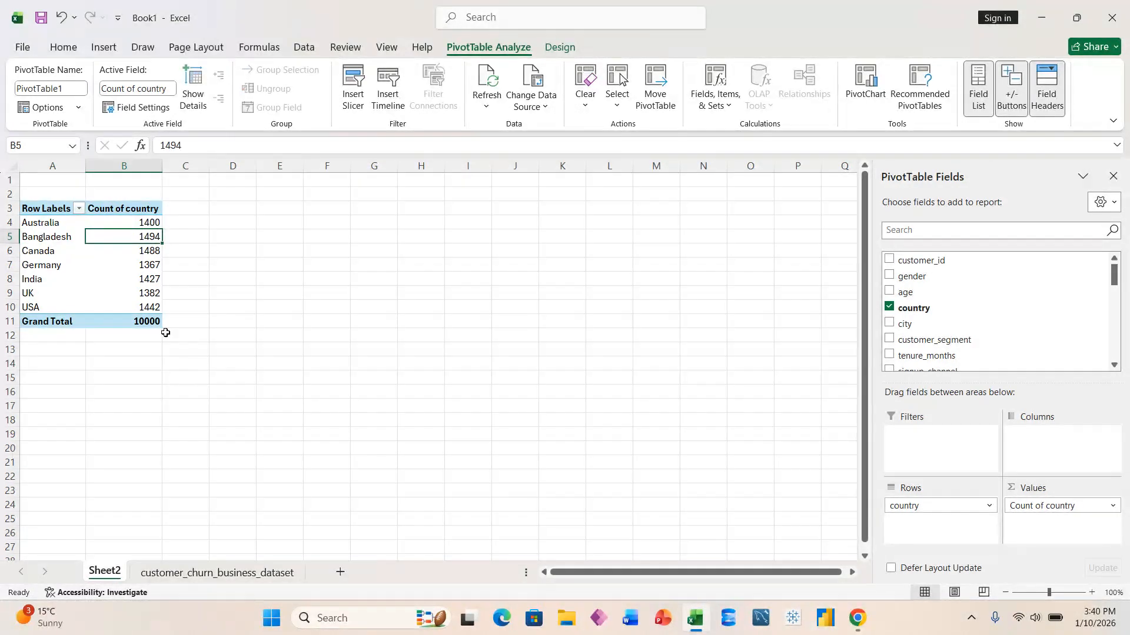
pyautogui.click(62, 251)
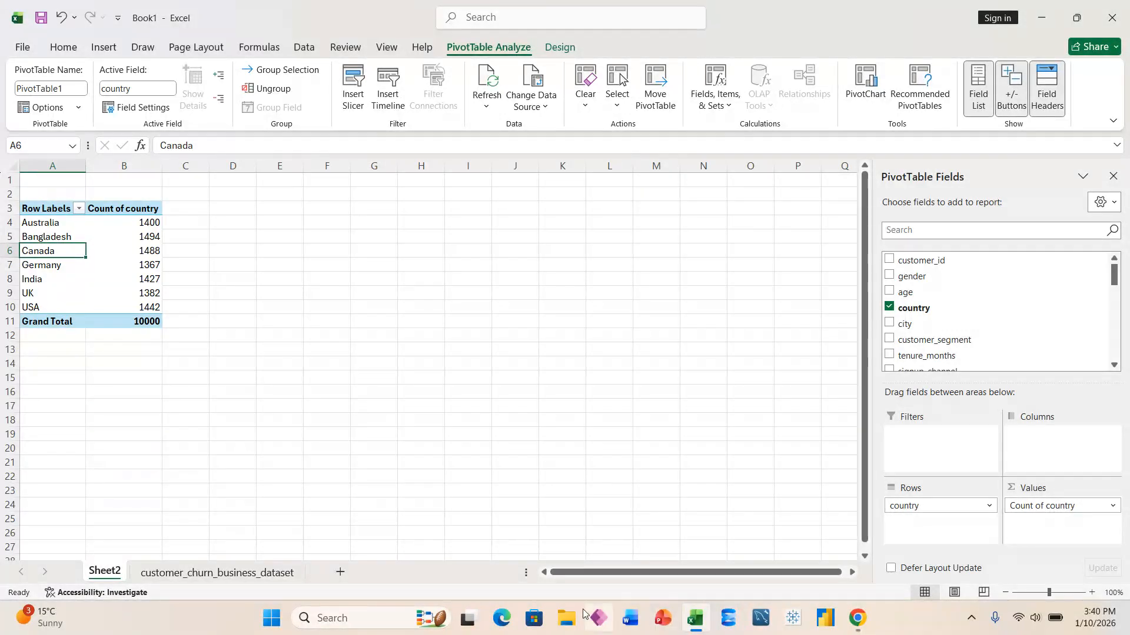
pyautogui.click(218, 572)
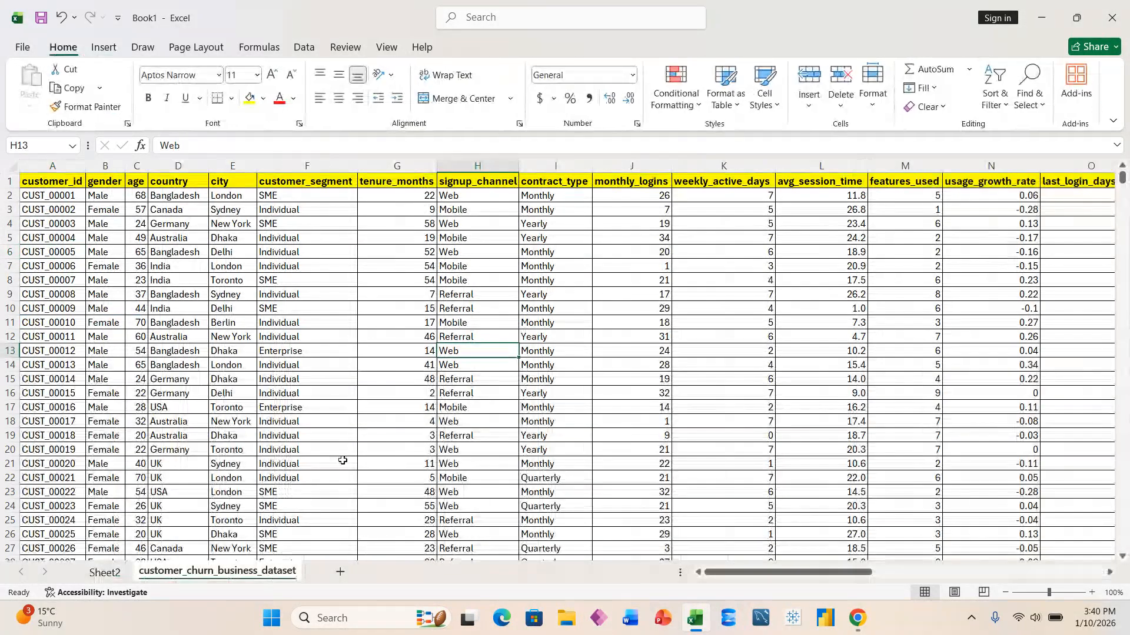
pyautogui.scroll(-20, 192, 479)
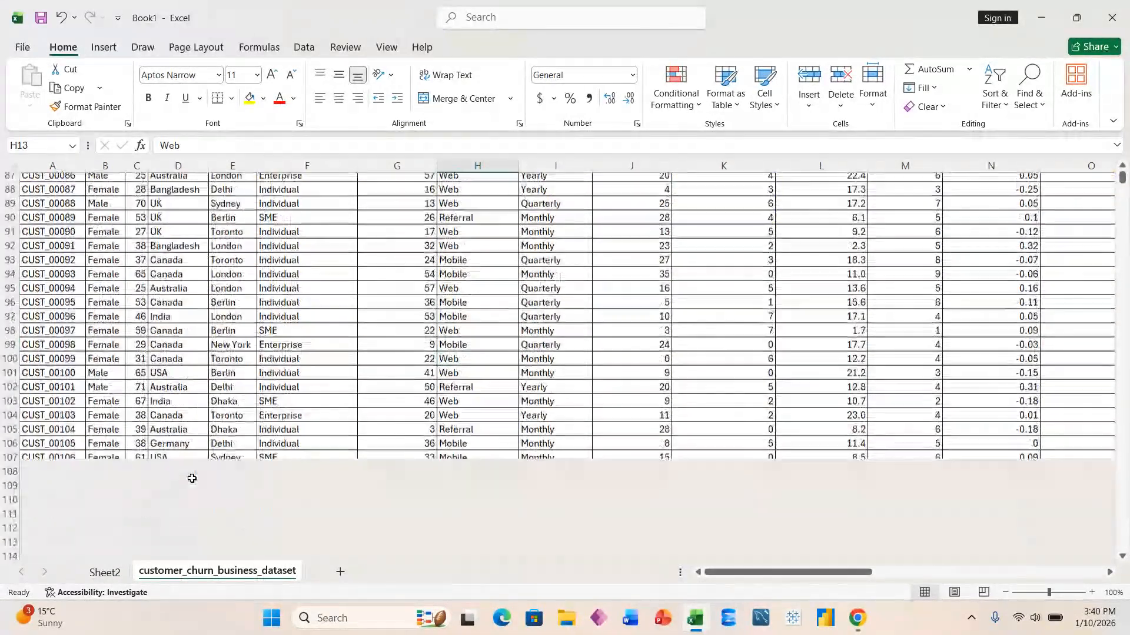
pyautogui.scroll(20, 192, 479)
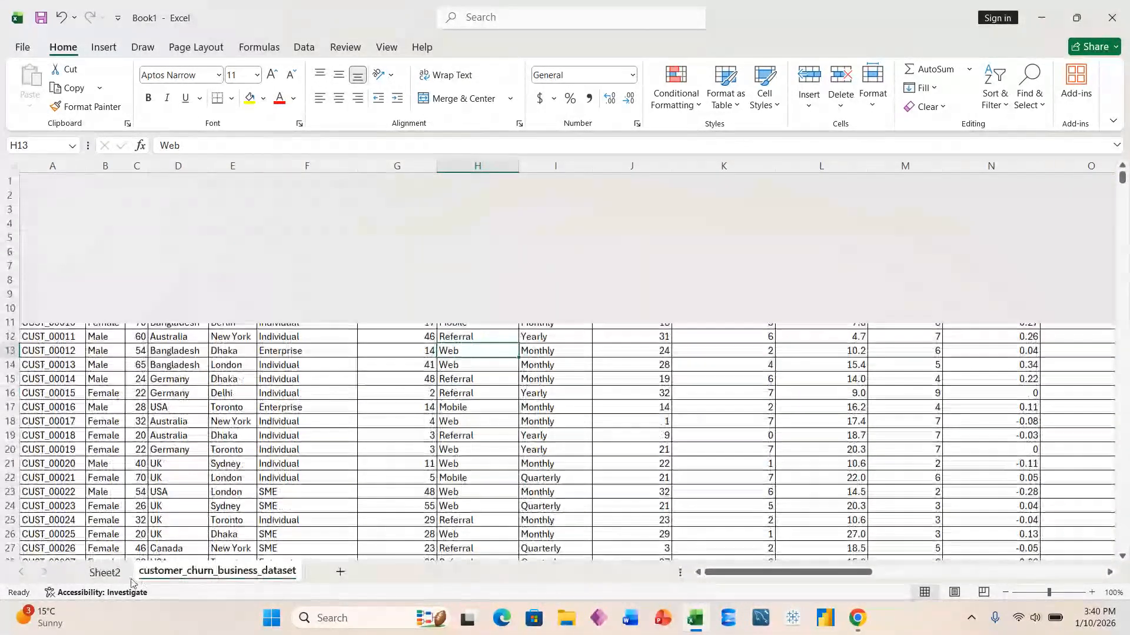
pyautogui.click(105, 573)
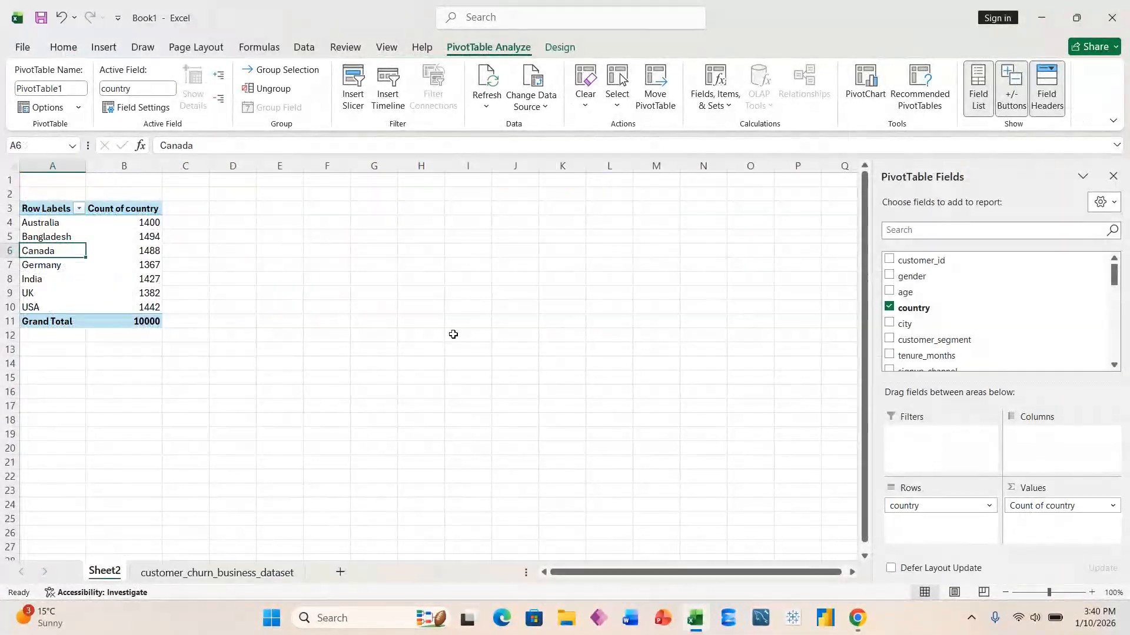
pyautogui.click(221, 277)
pyautogui.press('Left')
pyautogui.press('Left')
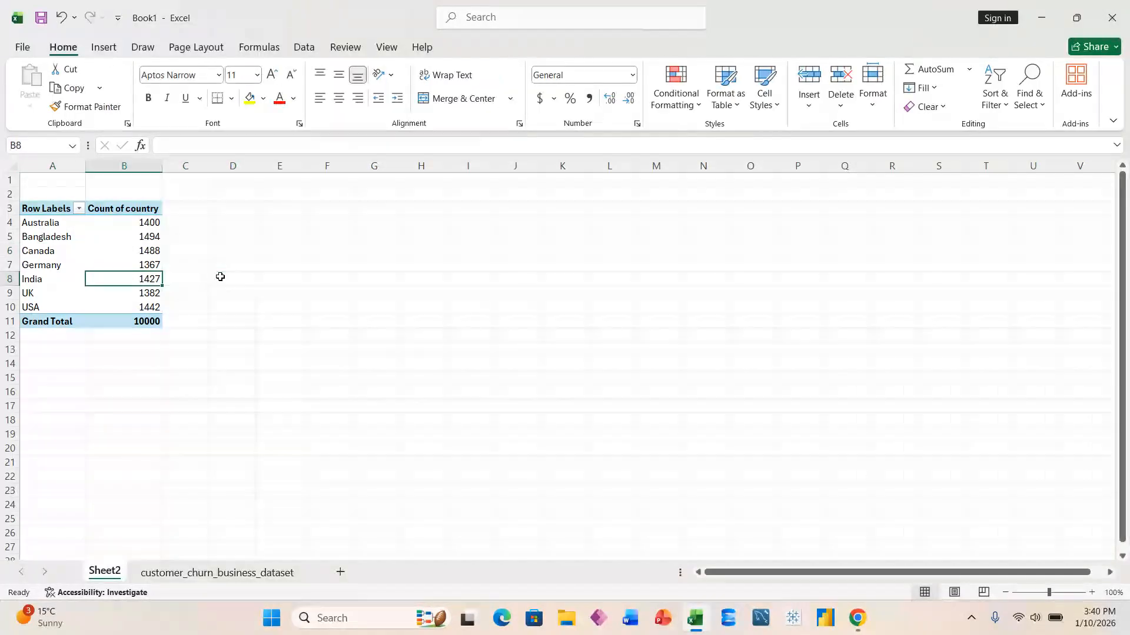
pyautogui.press('Up')
pyautogui.press('Up')
pyautogui.press('Left')
pyautogui.press('Right')
pyautogui.press('Up')
pyautogui.press('Left')
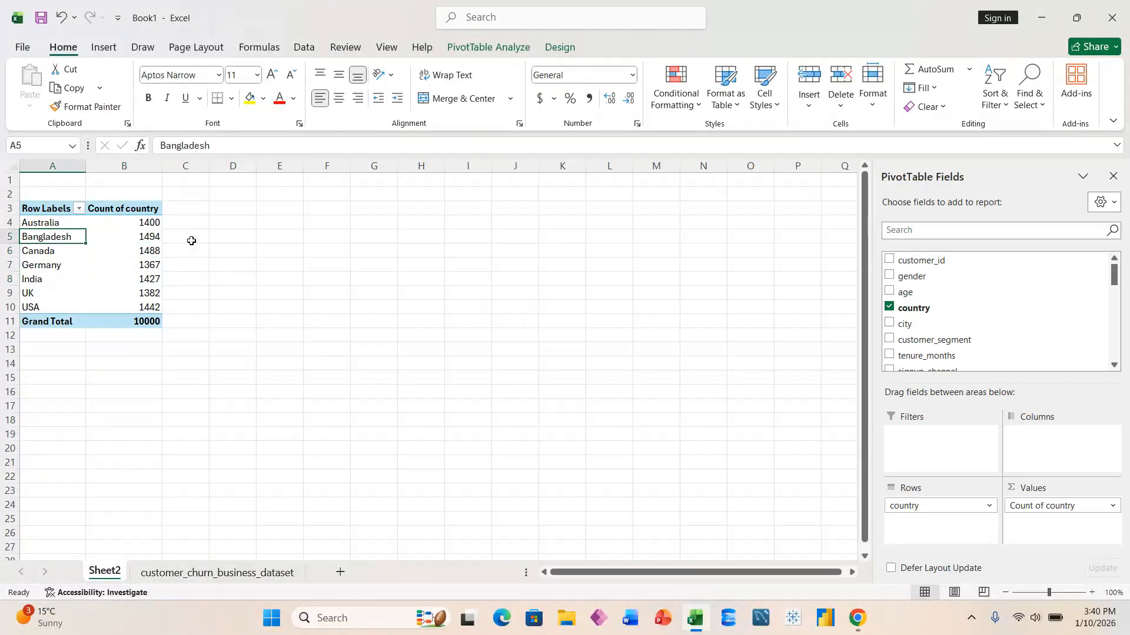
# Rename the count column header of the PivotTable to "Frequency of Customer"
pyautogui.click(142, 210)
pyautogui.moveTo(236, 147); pyautogui.dragTo(157, 146)
pyautogui.write('Count')
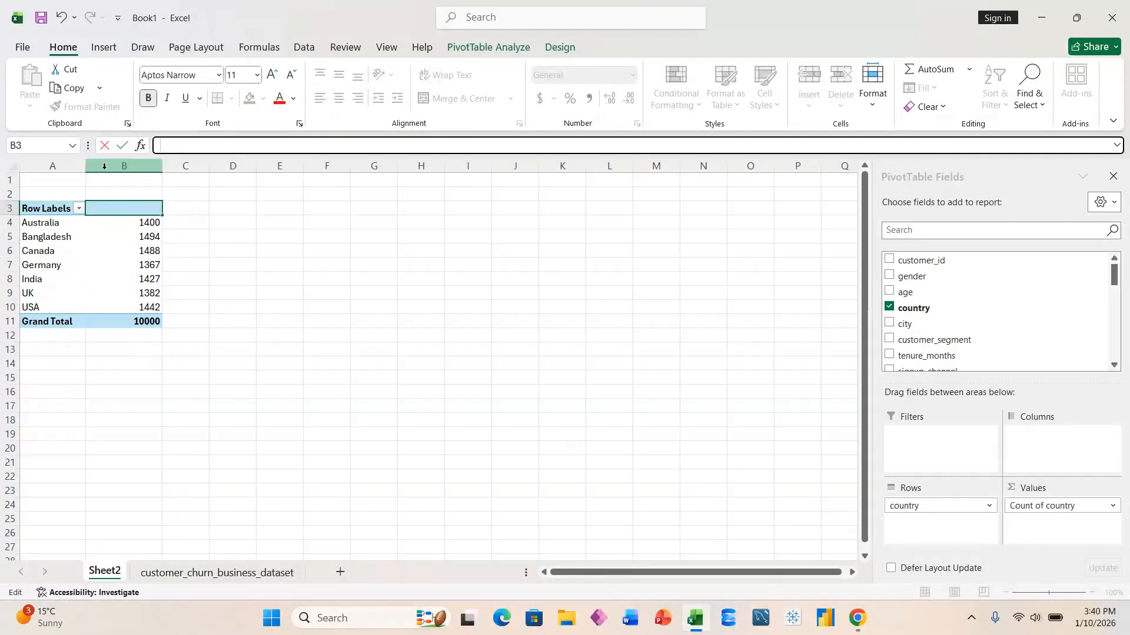
pyautogui.write('Frequency of C')
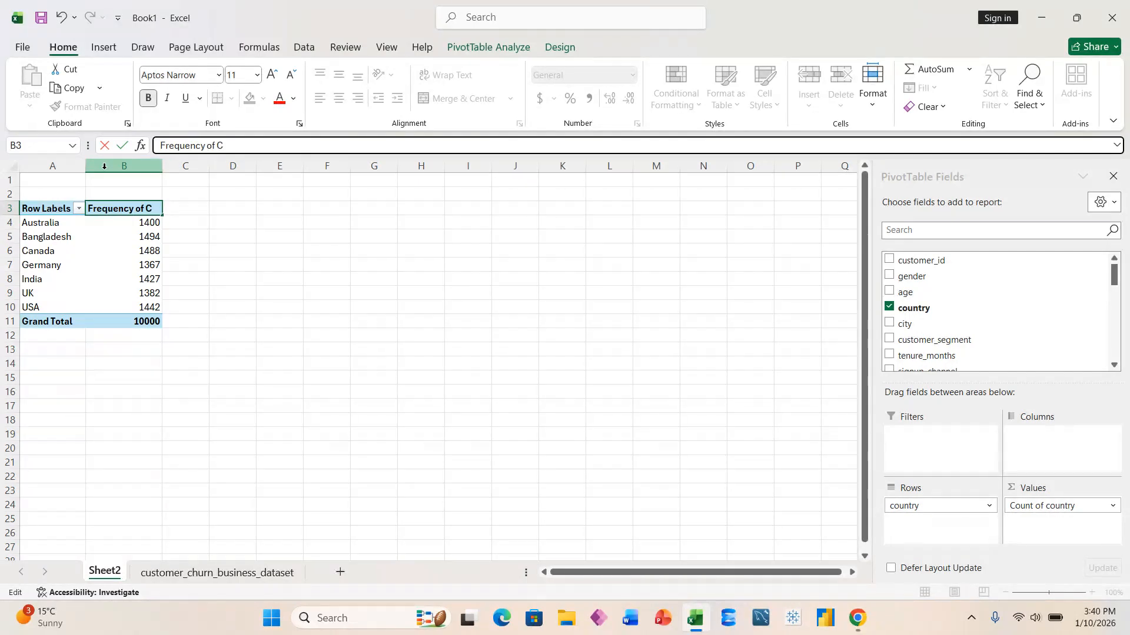
pyautogui.write('ustomer')
pyautogui.press('Return')
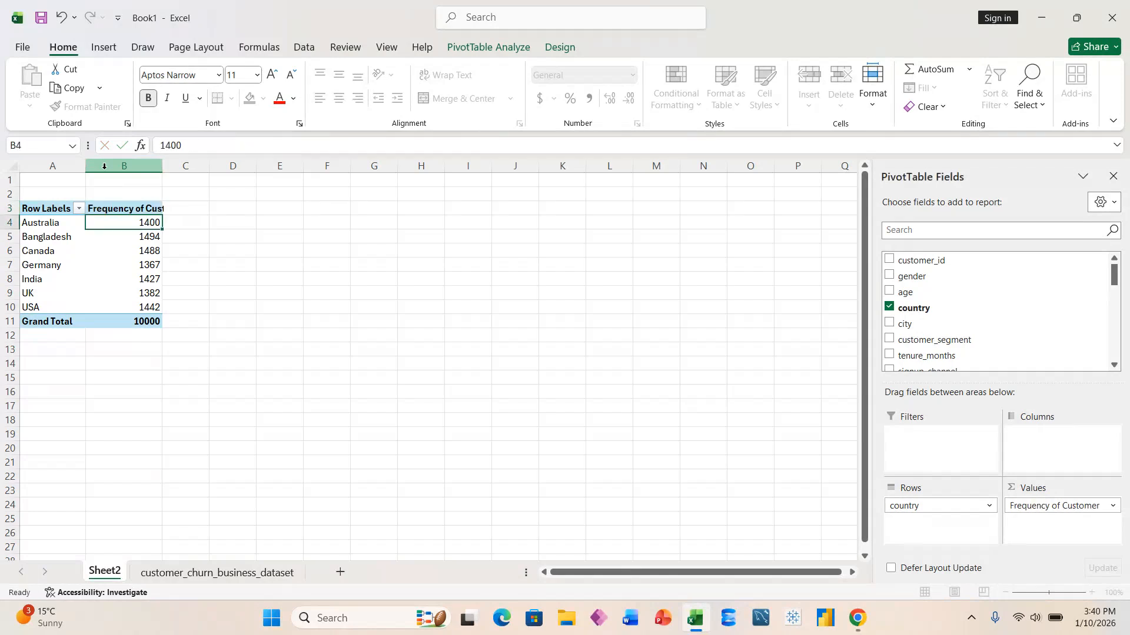
# Fit column B to its header text and rename the PivotTable's "Row Labels" header to "Country"
pyautogui.doubleClick(162, 166)
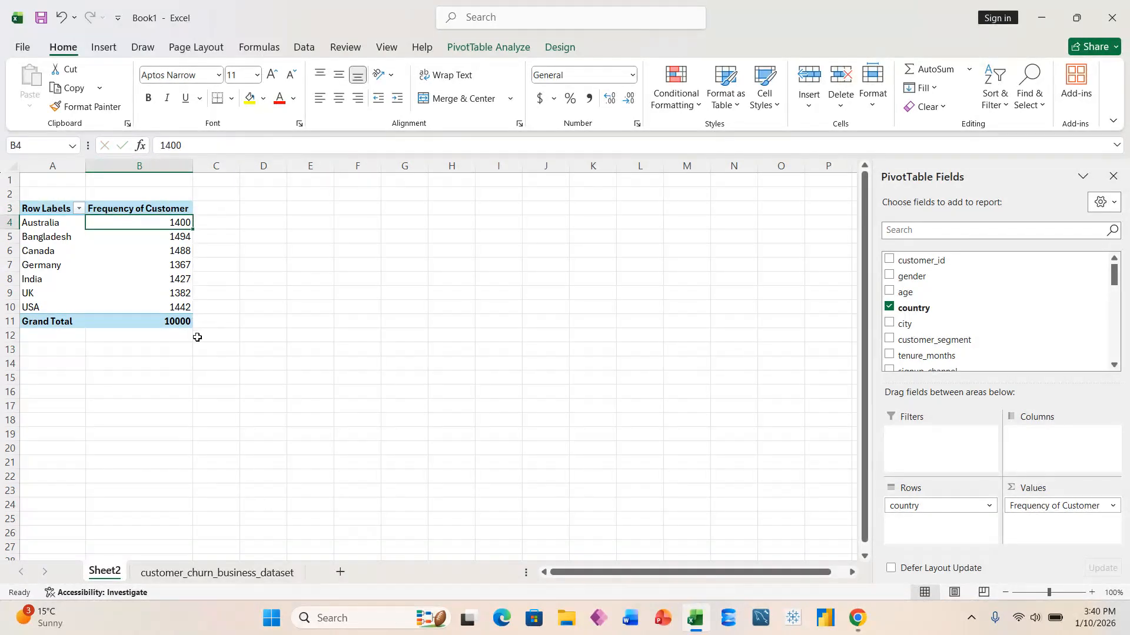
pyautogui.click(65, 208)
pyautogui.moveTo(209, 145); pyautogui.dragTo(69, 151)
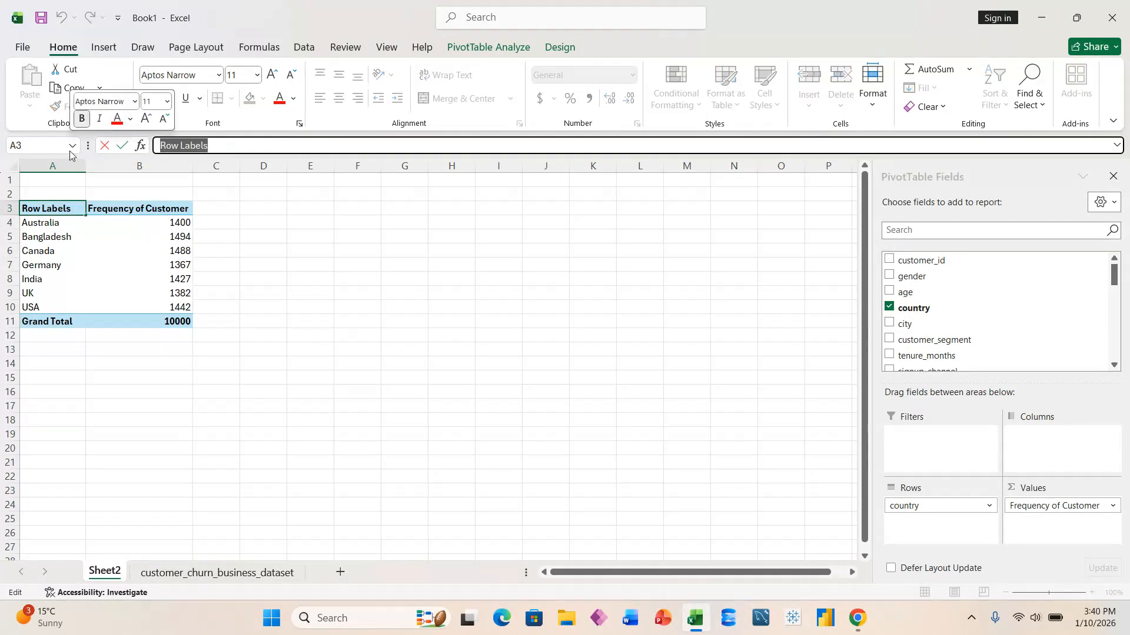
pyautogui.write('Country')
pyautogui.press('Return')
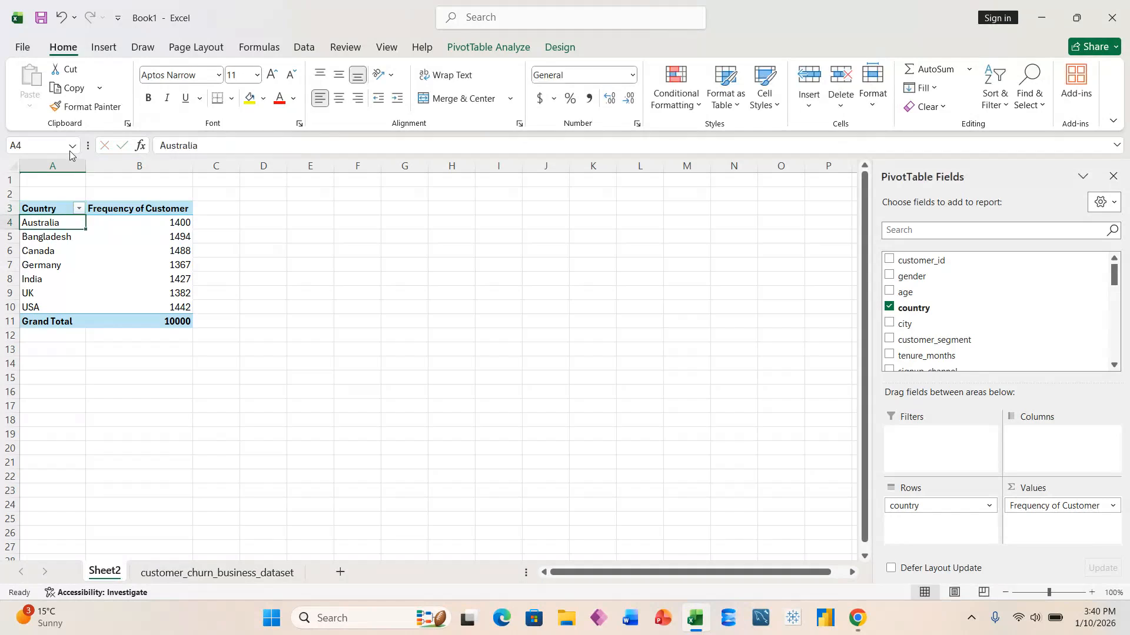
pyautogui.click(175, 308)
pyautogui.click(250, 392)
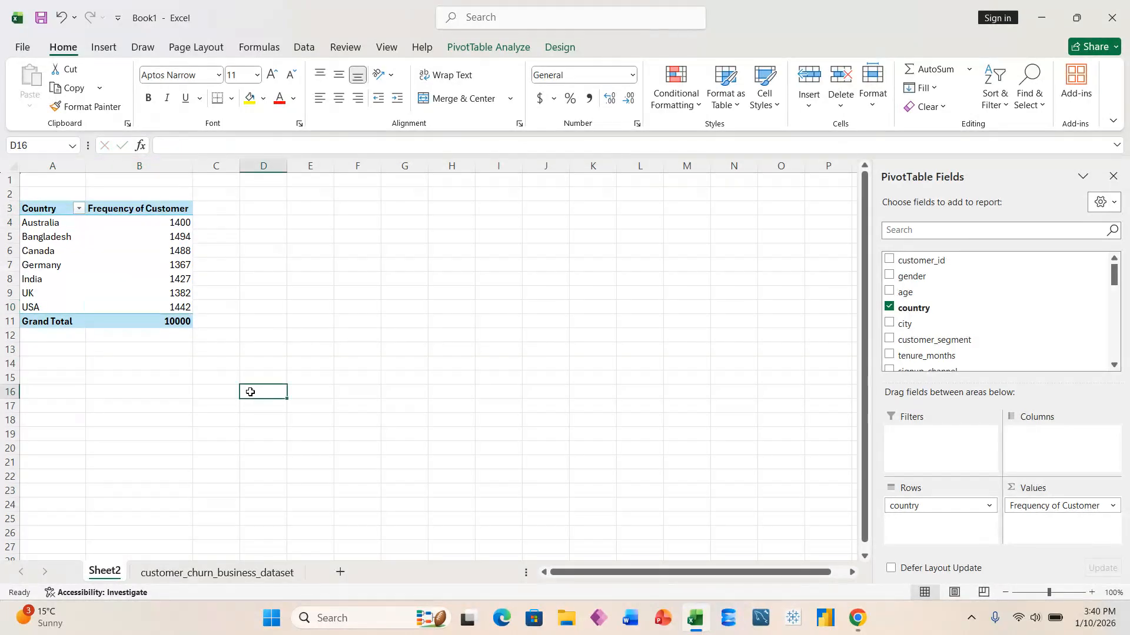
pyautogui.click(127, 250)
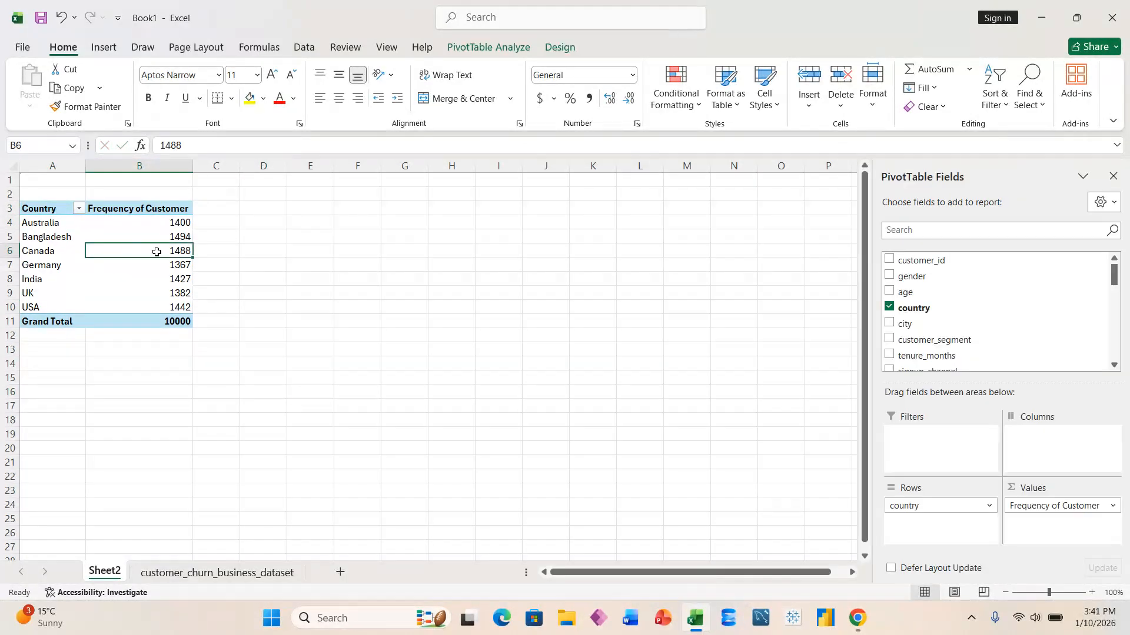
pyautogui.click(46, 236)
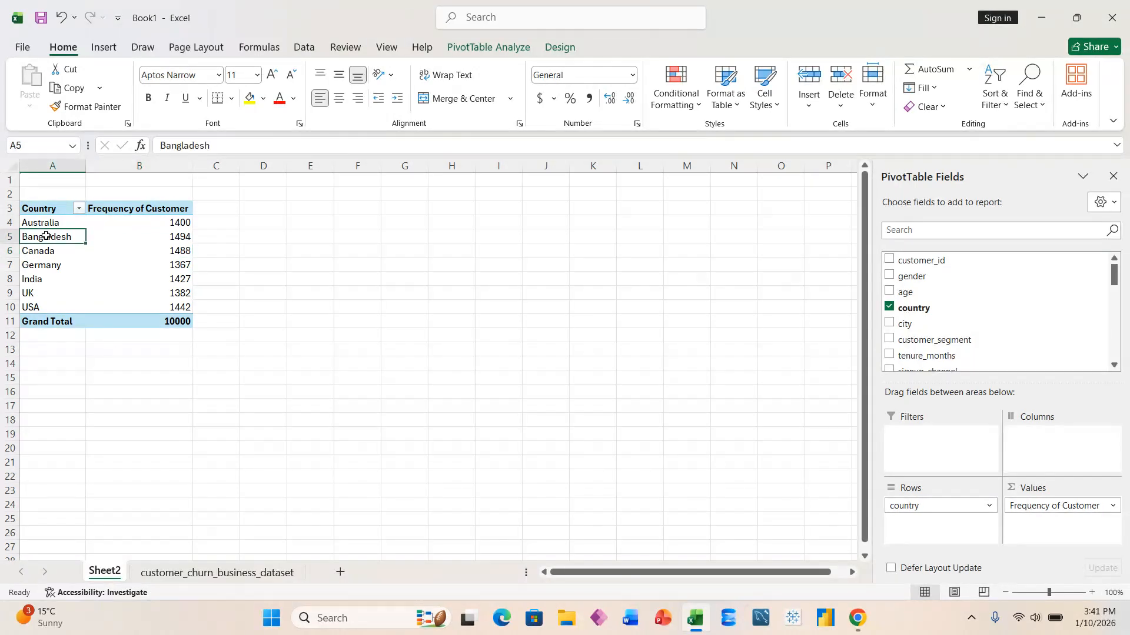
pyautogui.click(132, 289)
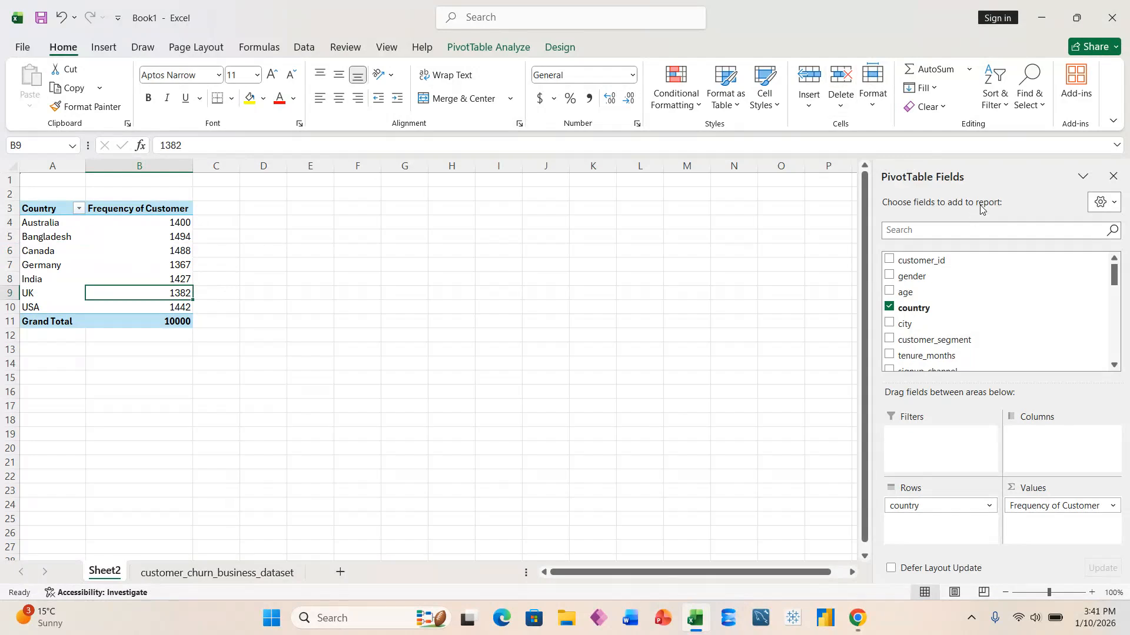
pyautogui.click(492, 47)
pyautogui.click(560, 49)
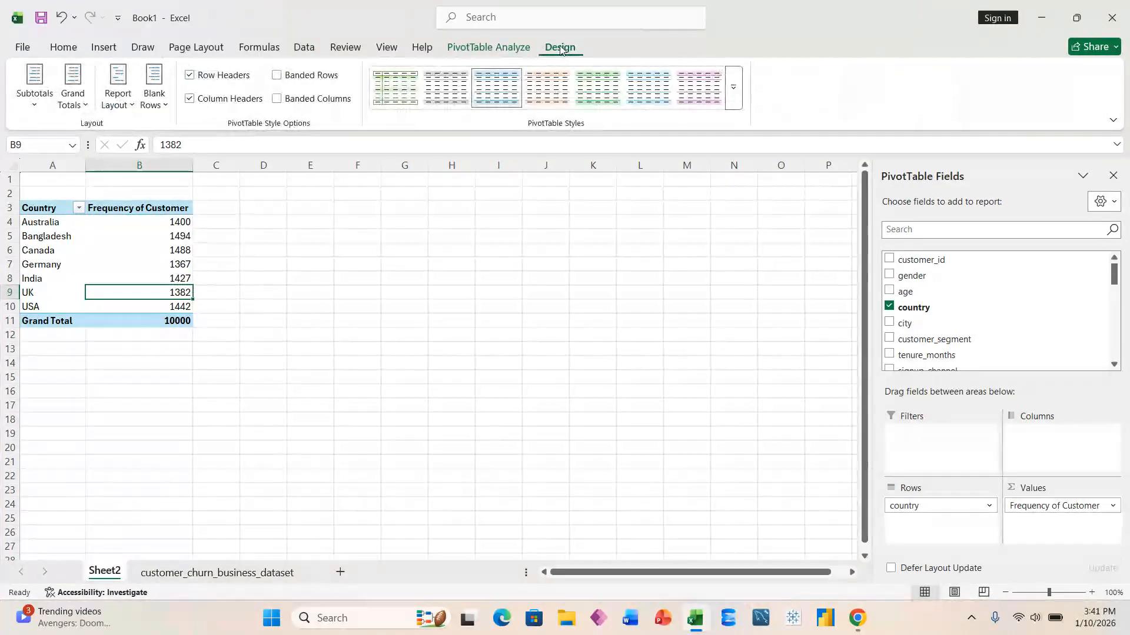
pyautogui.click(498, 51)
pyautogui.click(562, 50)
pyautogui.click(489, 50)
# Try Banded Columns and Banded Rows on the PivotTable one after the other, switching each off again
pyautogui.click(566, 50)
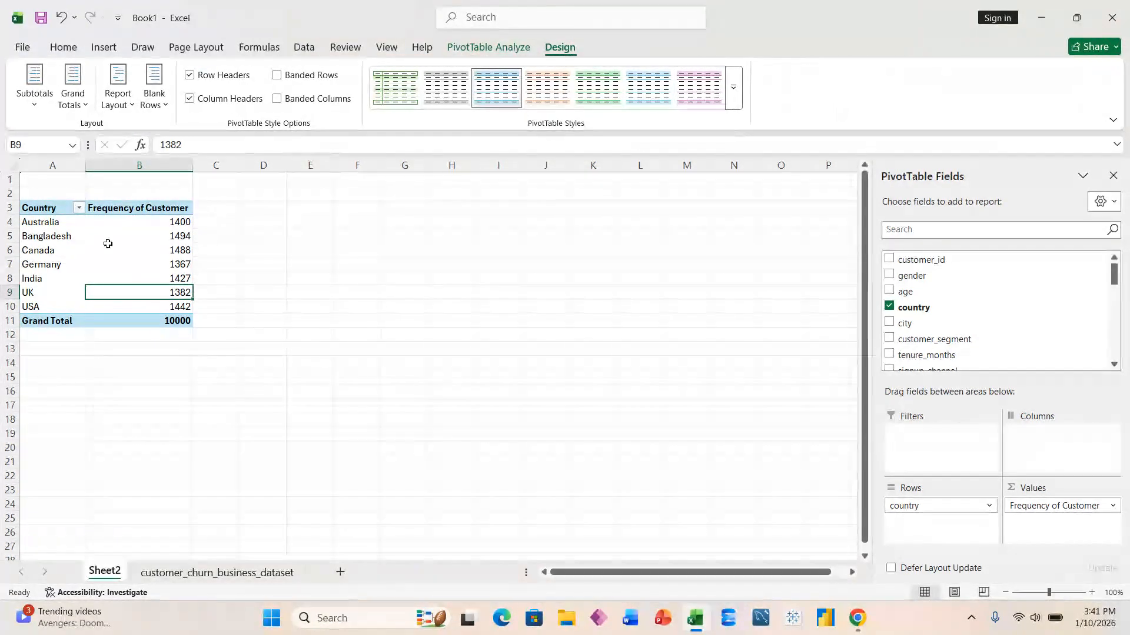
pyautogui.click(78, 233)
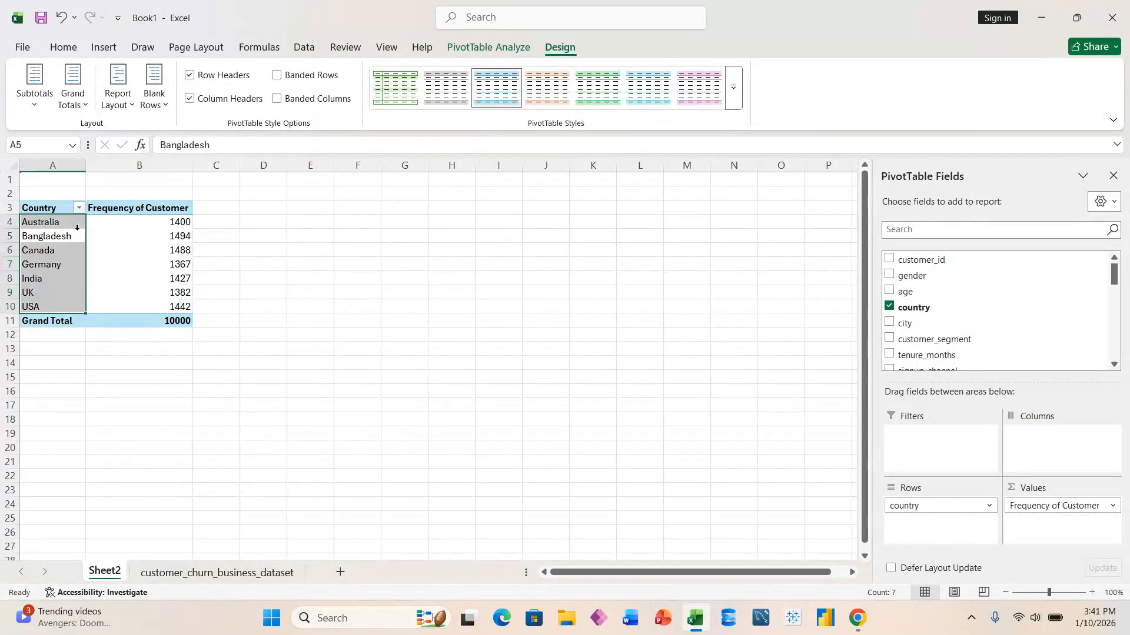
pyautogui.click(111, 233)
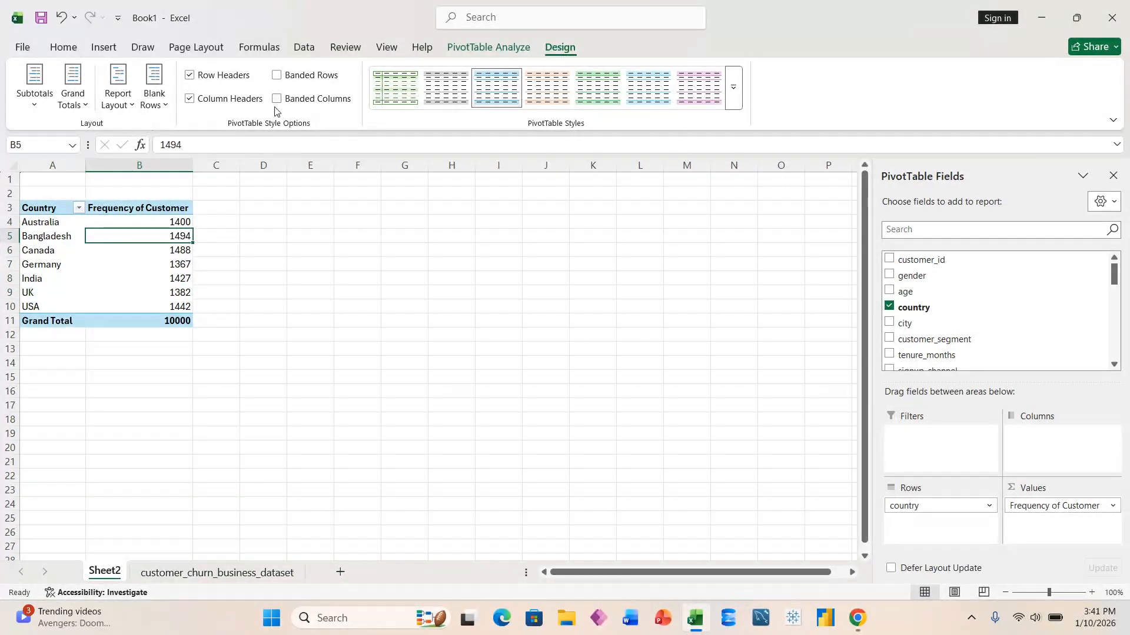
pyautogui.click(276, 103)
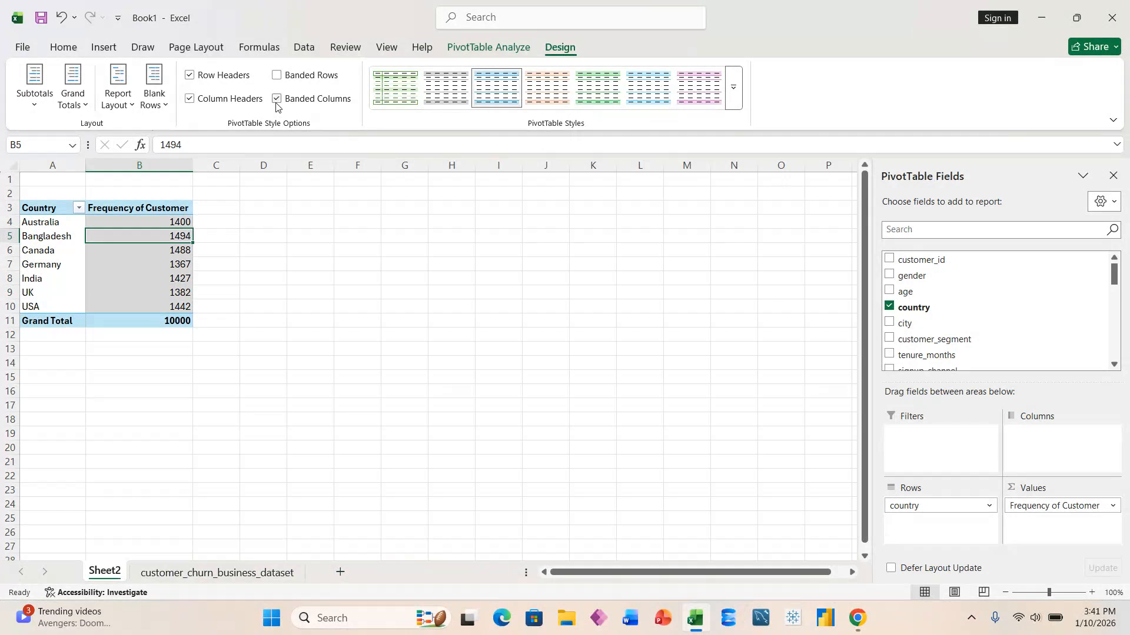
pyautogui.click(277, 99)
pyautogui.click(277, 76)
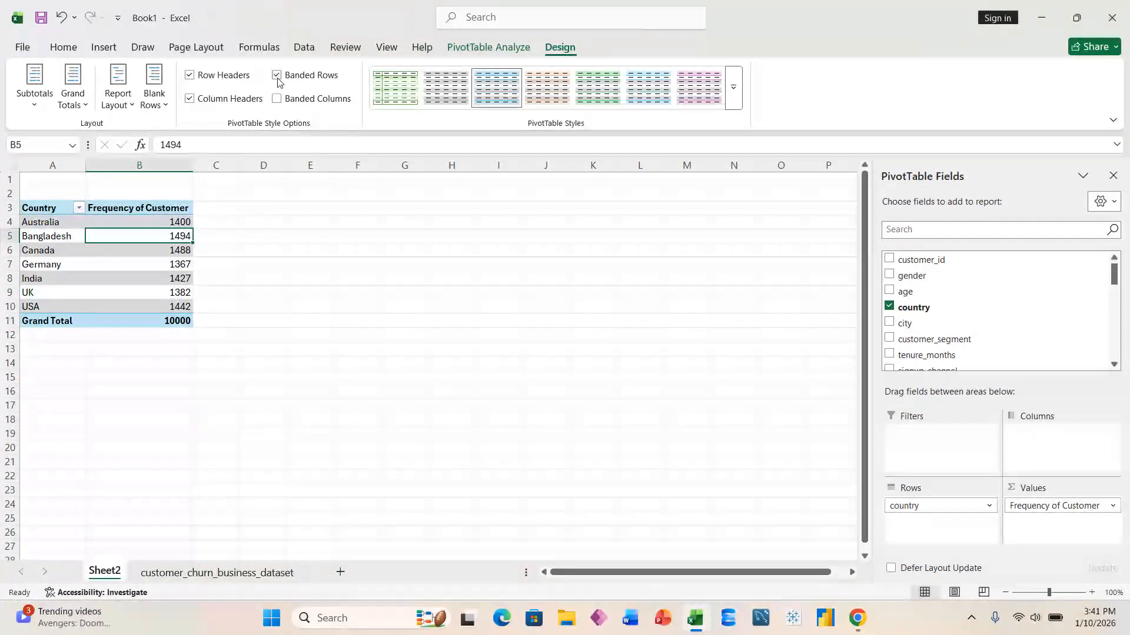
pyautogui.click(277, 77)
# Switch the PivotTable's Row Headers and Column Headers style options off and on again, one at a time
pyautogui.click(190, 77)
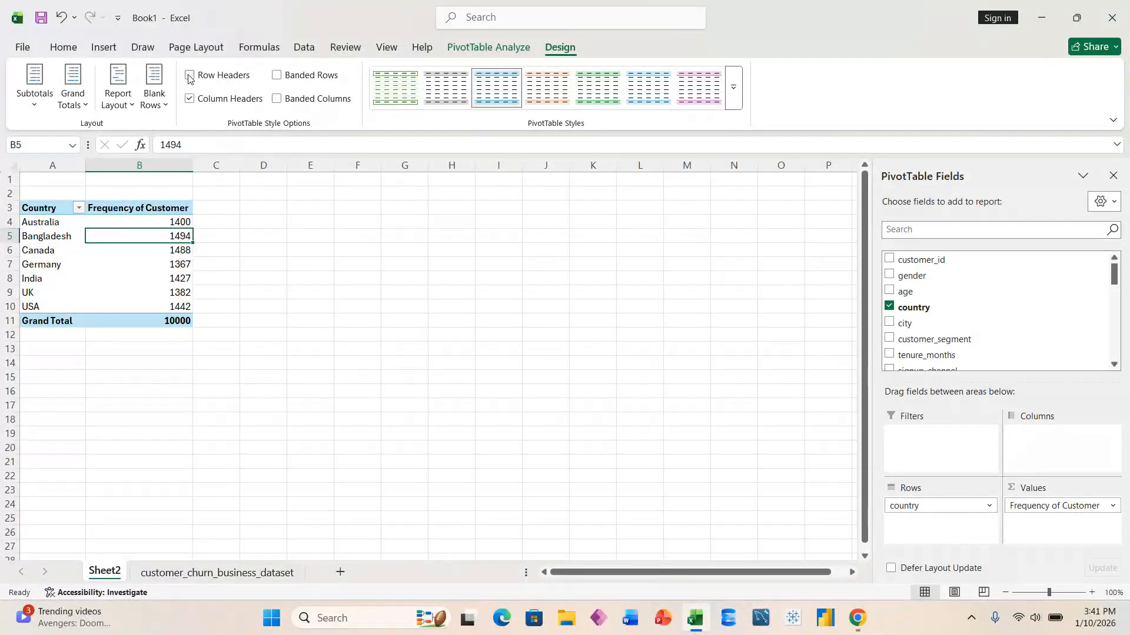
pyautogui.click(190, 77)
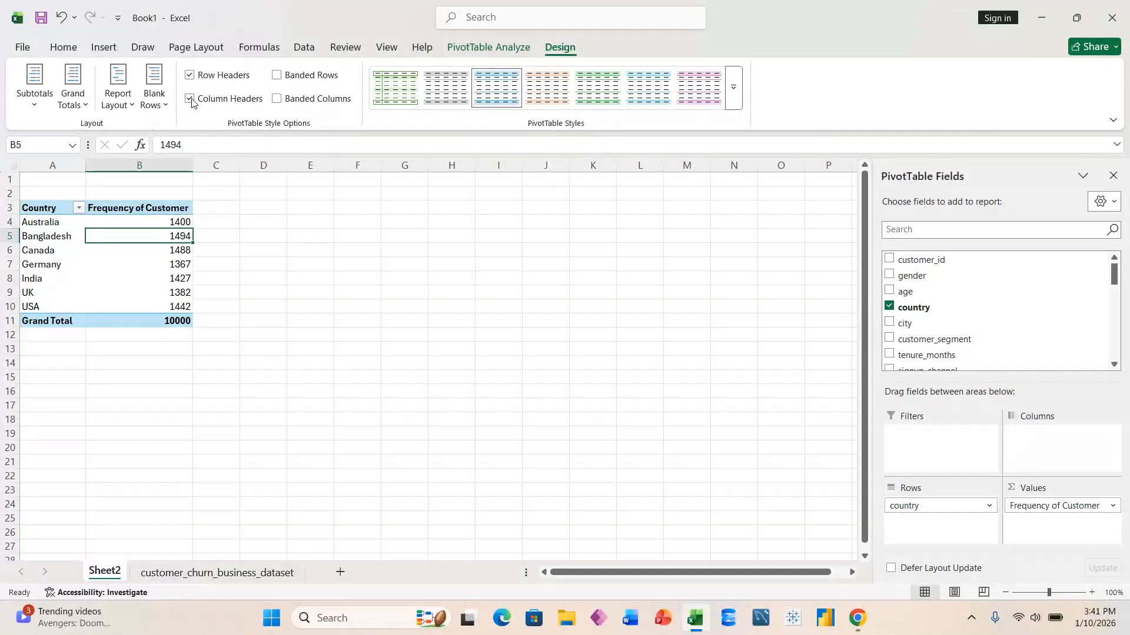
pyautogui.click(190, 99)
pyautogui.click(190, 99)
# Apply the orange PivotTable style from the last row of the Dark styles
pyautogui.click(728, 104)
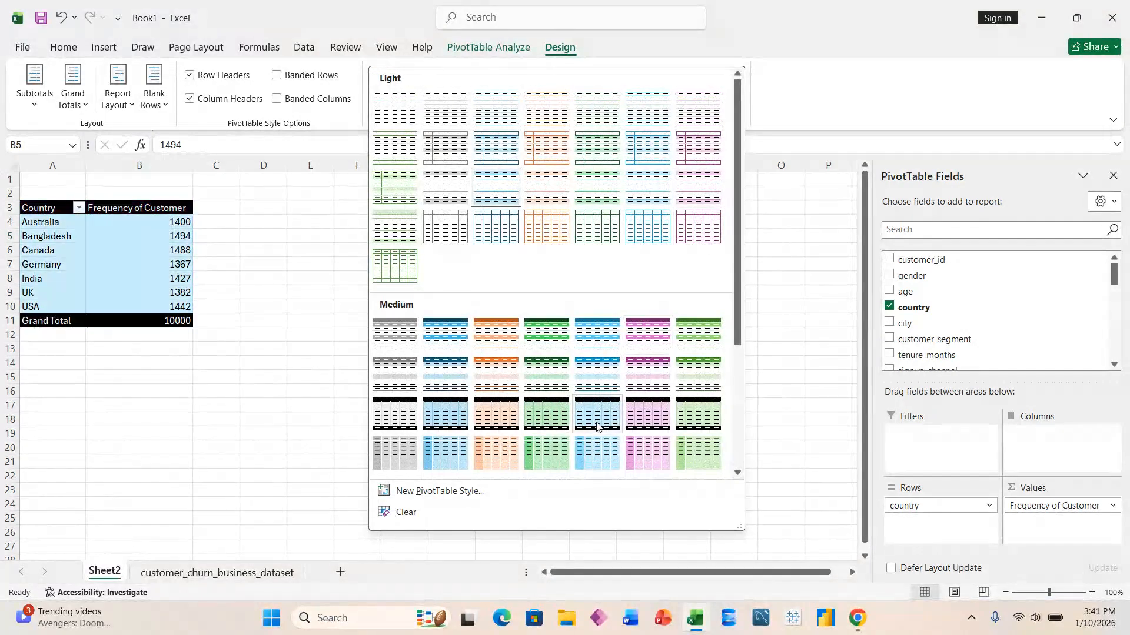
pyautogui.scroll(-3, 596, 427)
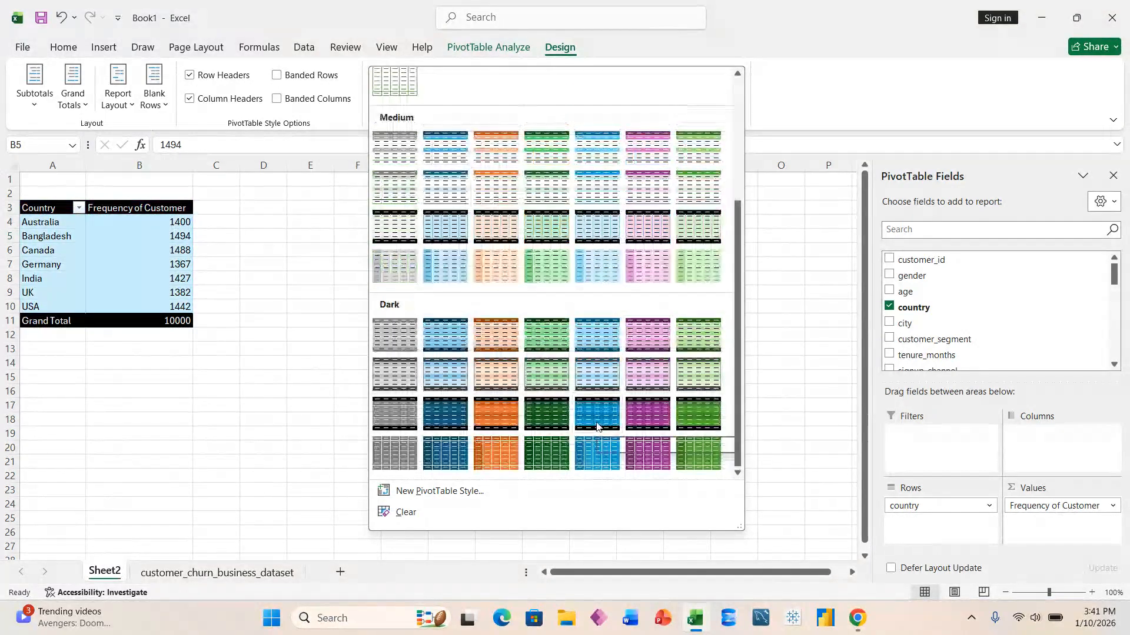
pyautogui.click(485, 453)
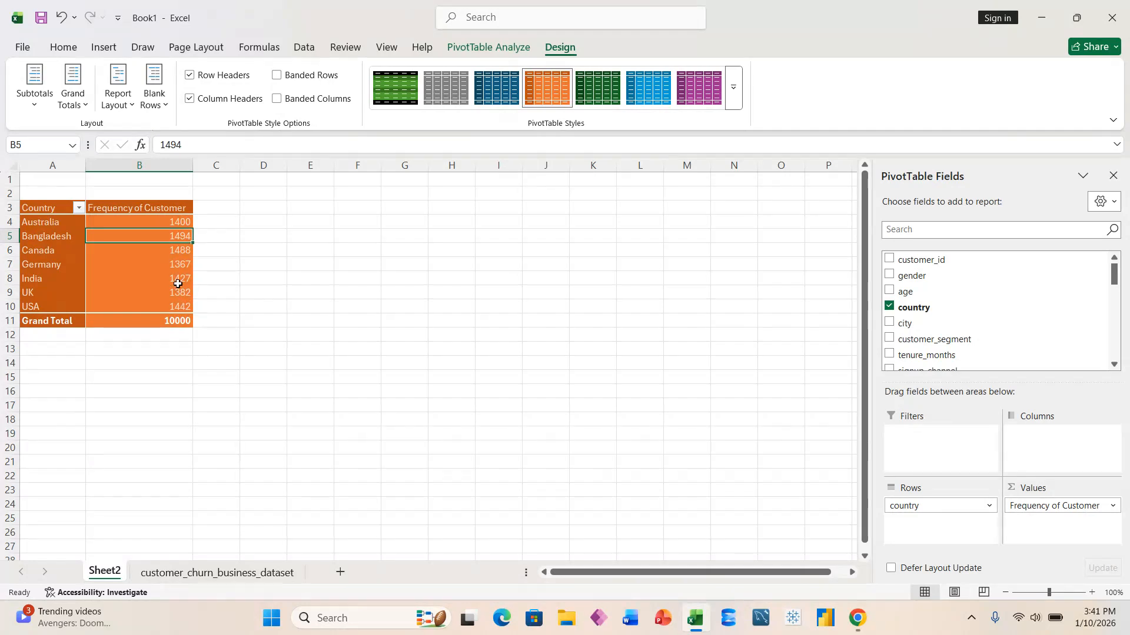
# Close the PivotTable field list, select a value inside the PivotTable and show the field list again
pyautogui.moveTo(178, 283)
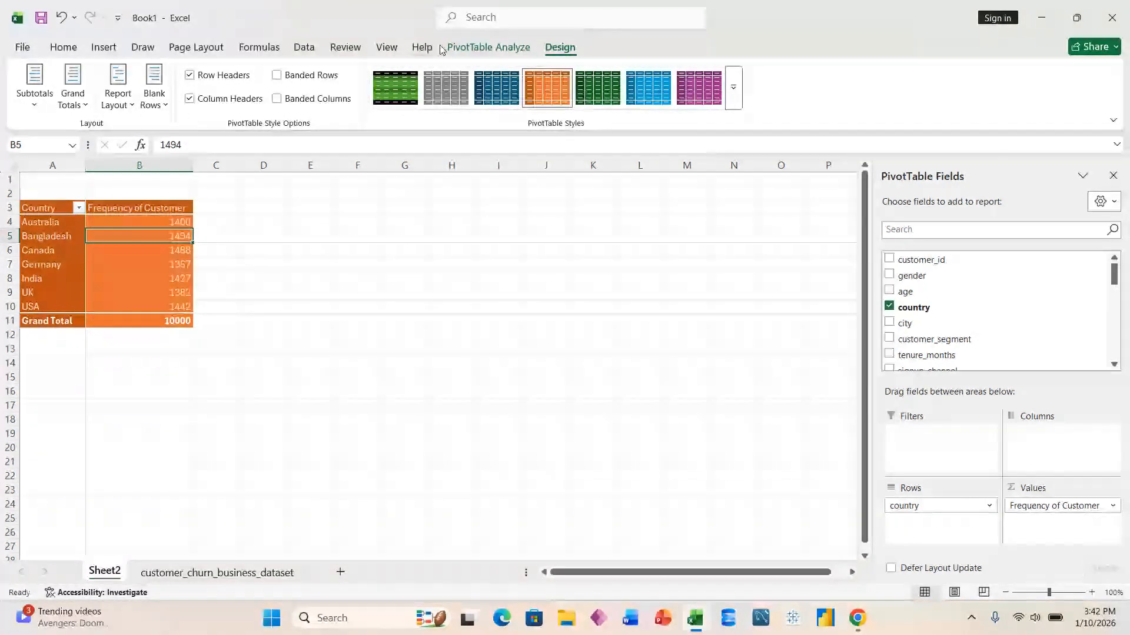
pyautogui.click(482, 47)
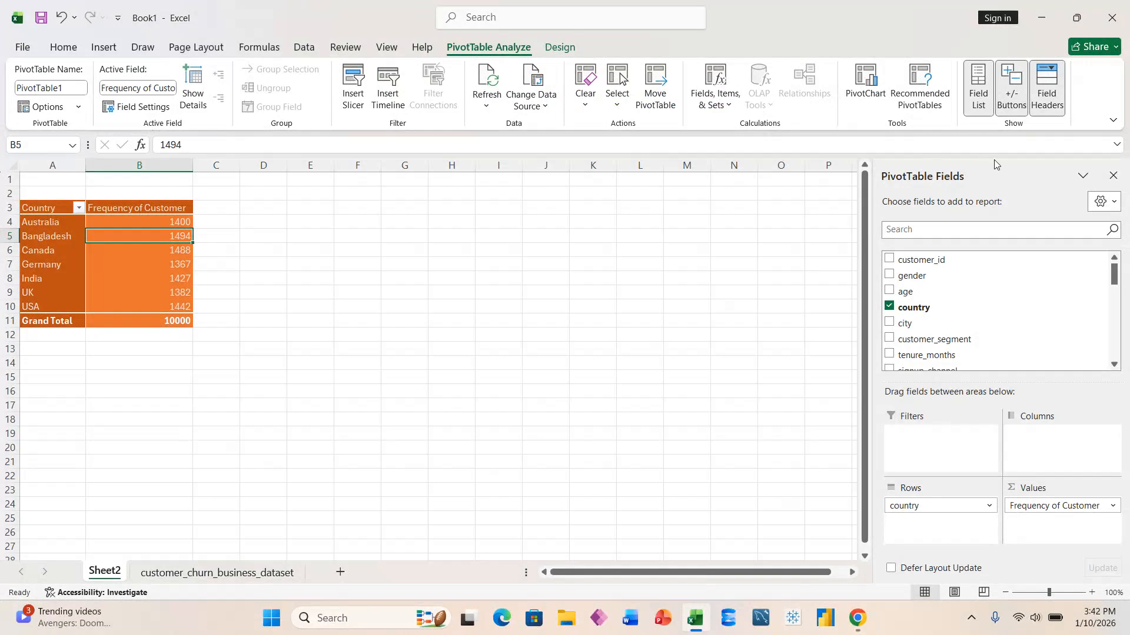
pyautogui.click(1112, 176)
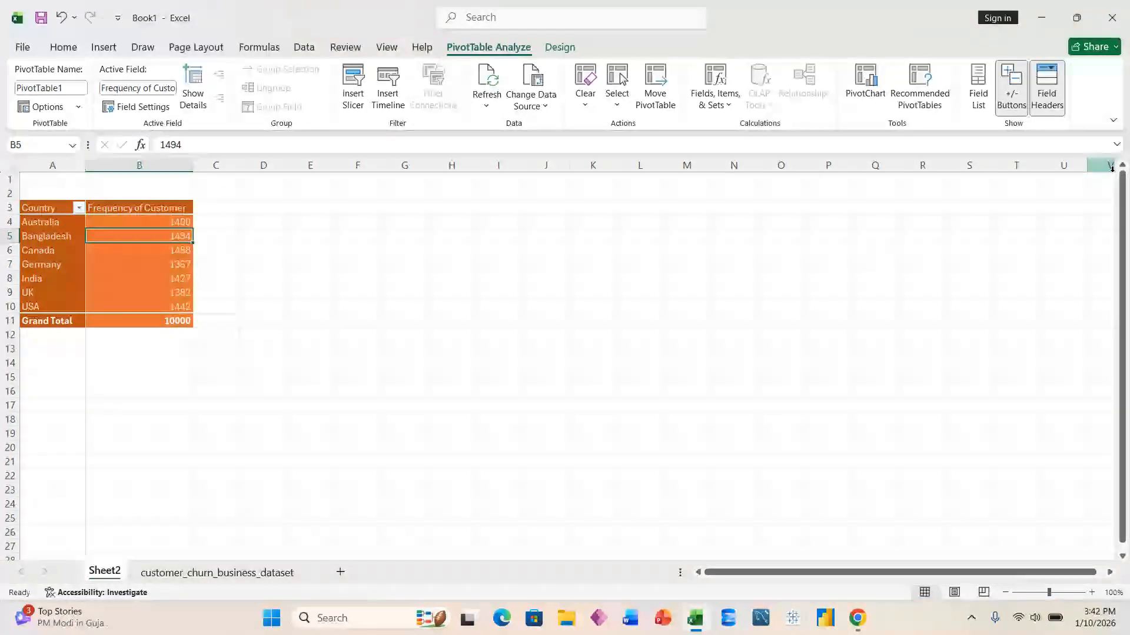
pyautogui.click(430, 285)
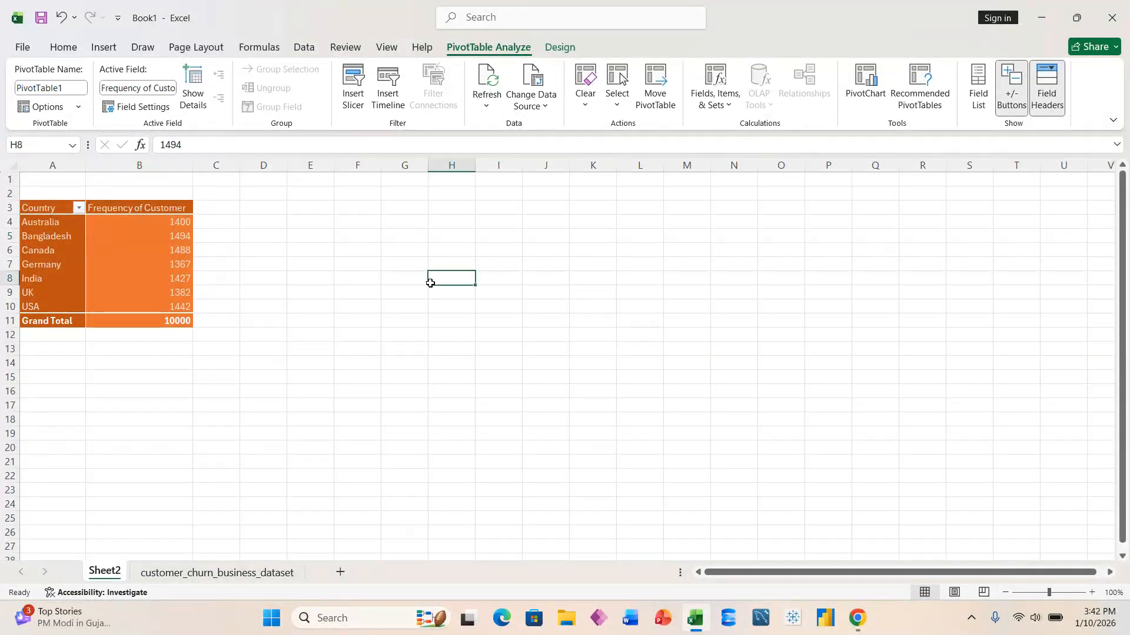
pyautogui.click(100, 252)
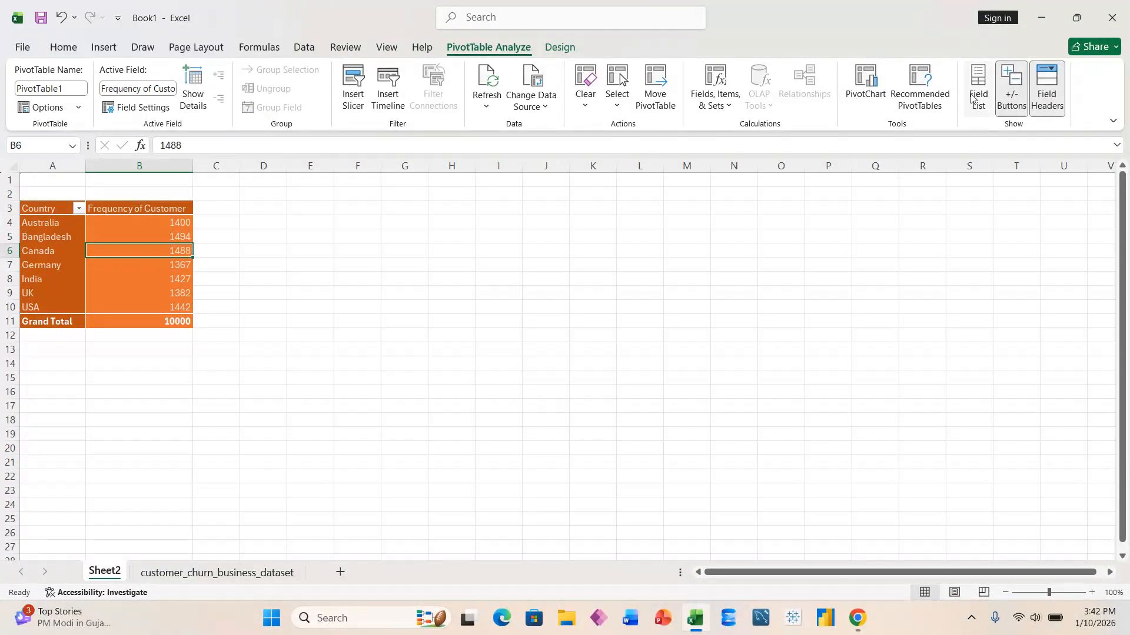
pyautogui.click(974, 97)
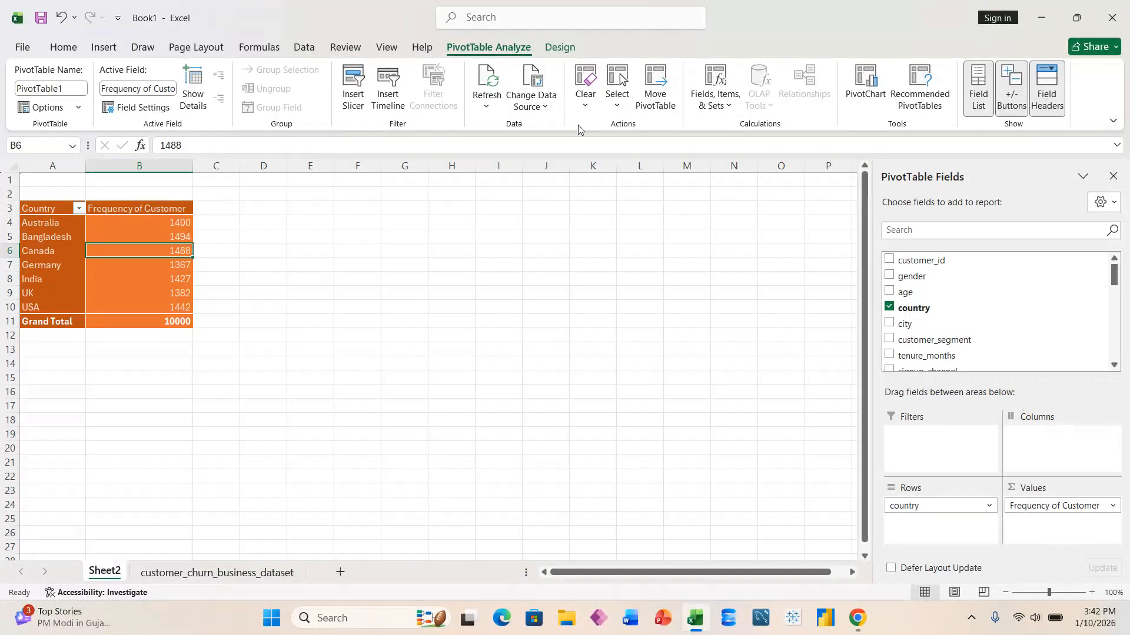
# Select the entire PivotTable, turn off Enable Selection and select the table's header cells individually
pyautogui.click(618, 105)
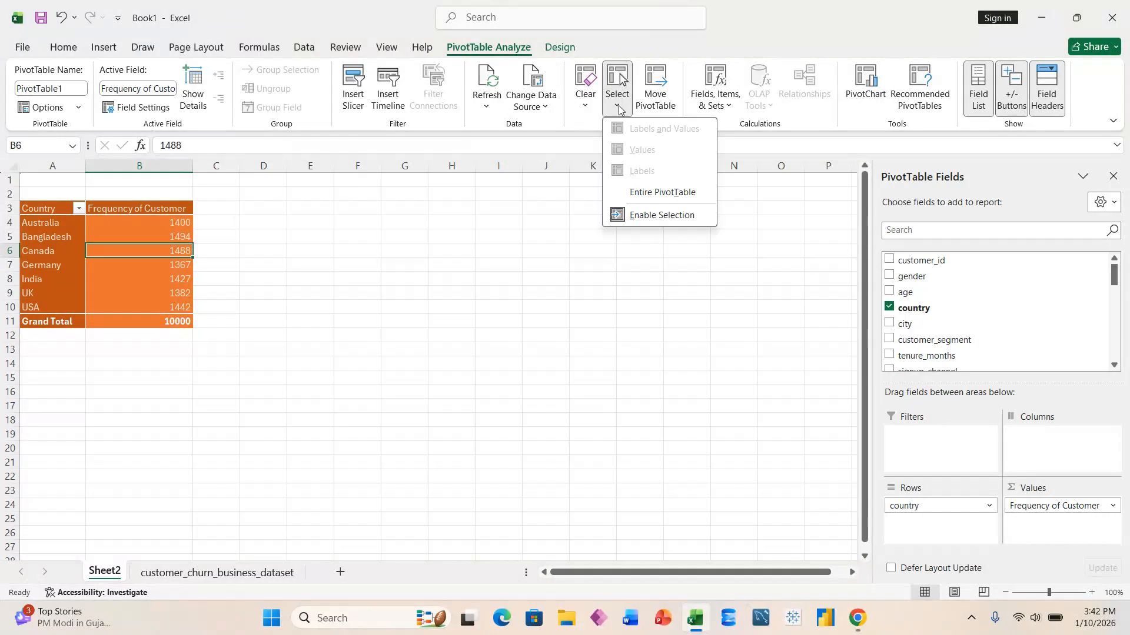
pyautogui.click(663, 187)
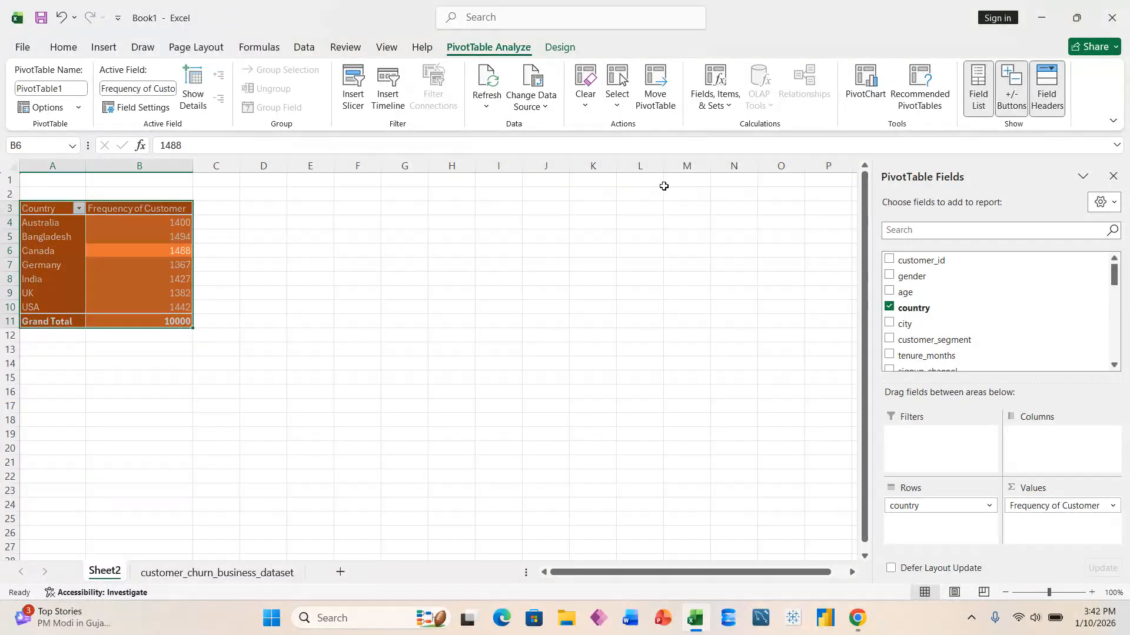
pyautogui.click(617, 103)
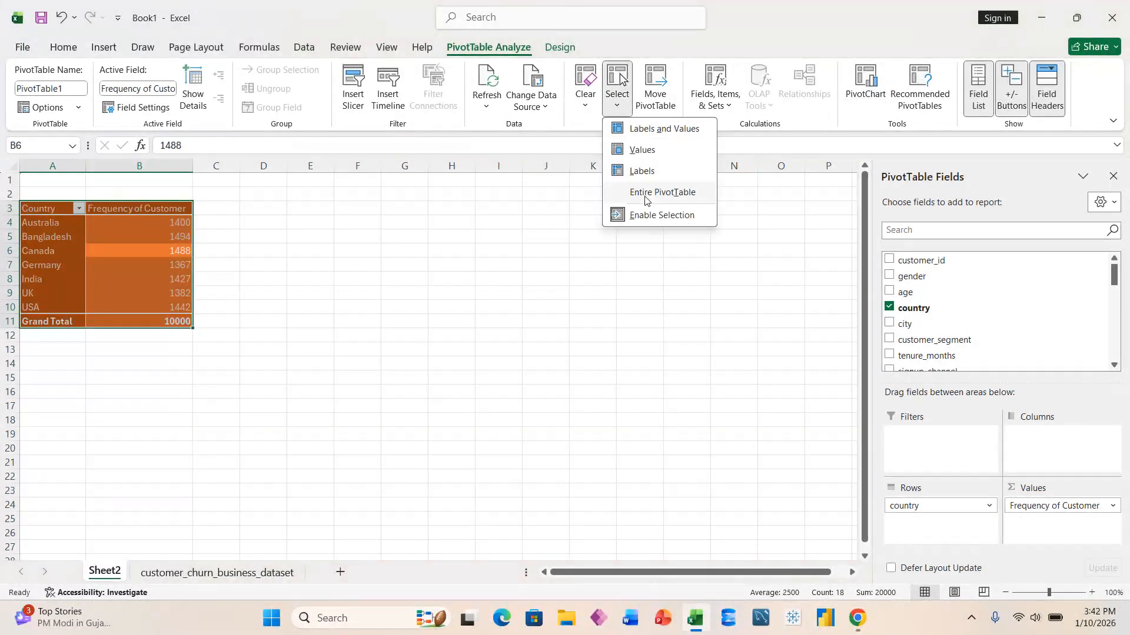
pyautogui.click(647, 222)
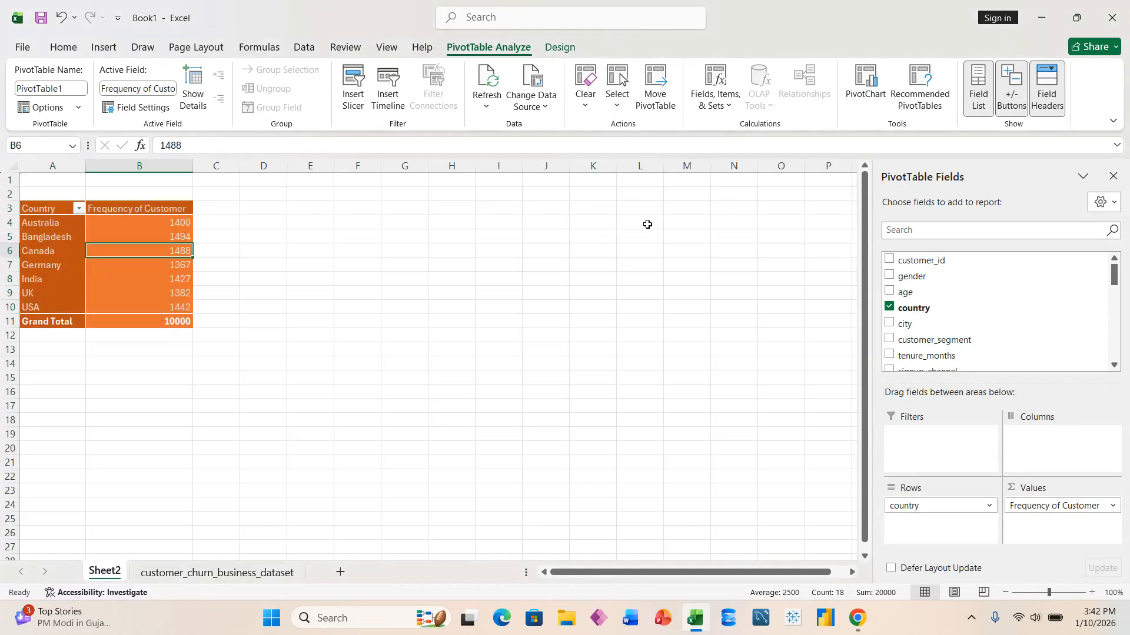
pyautogui.click(129, 213)
pyautogui.click(54, 216)
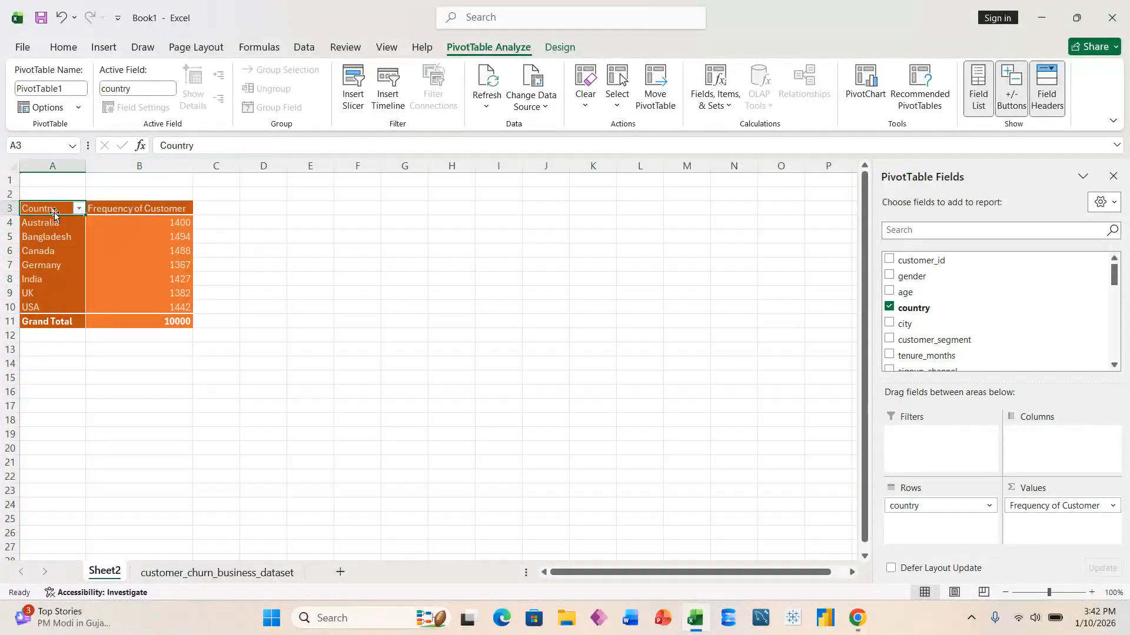
pyautogui.click(715, 88)
pyautogui.click(655, 89)
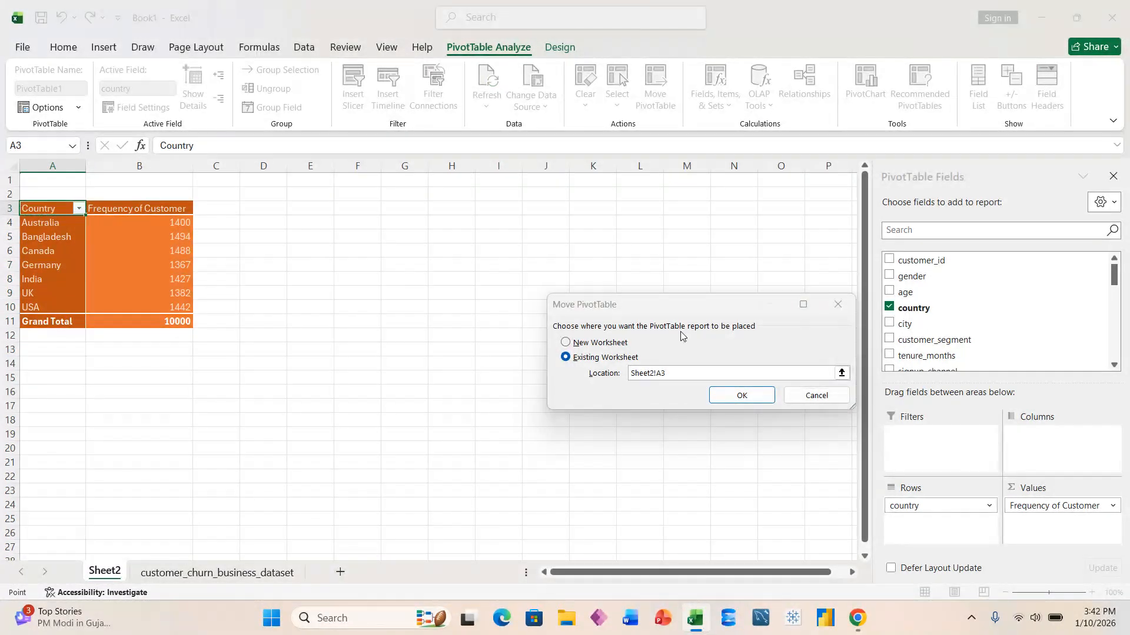
pyautogui.click(817, 395)
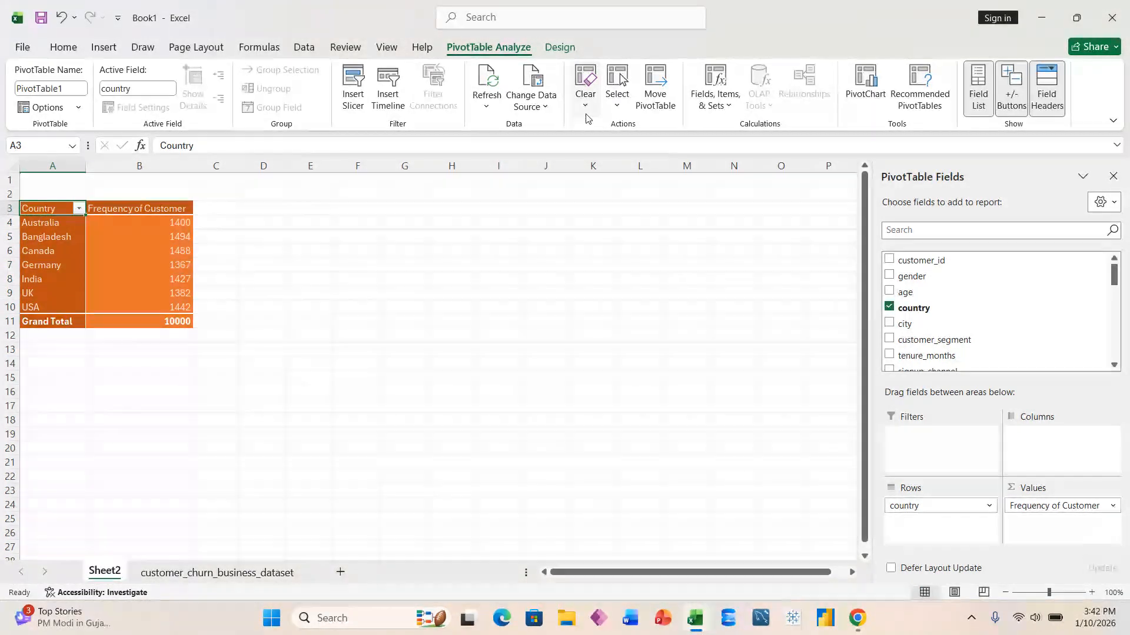
# Turn Enable Selection back on and select the entire PivotTable
pyautogui.click(617, 88)
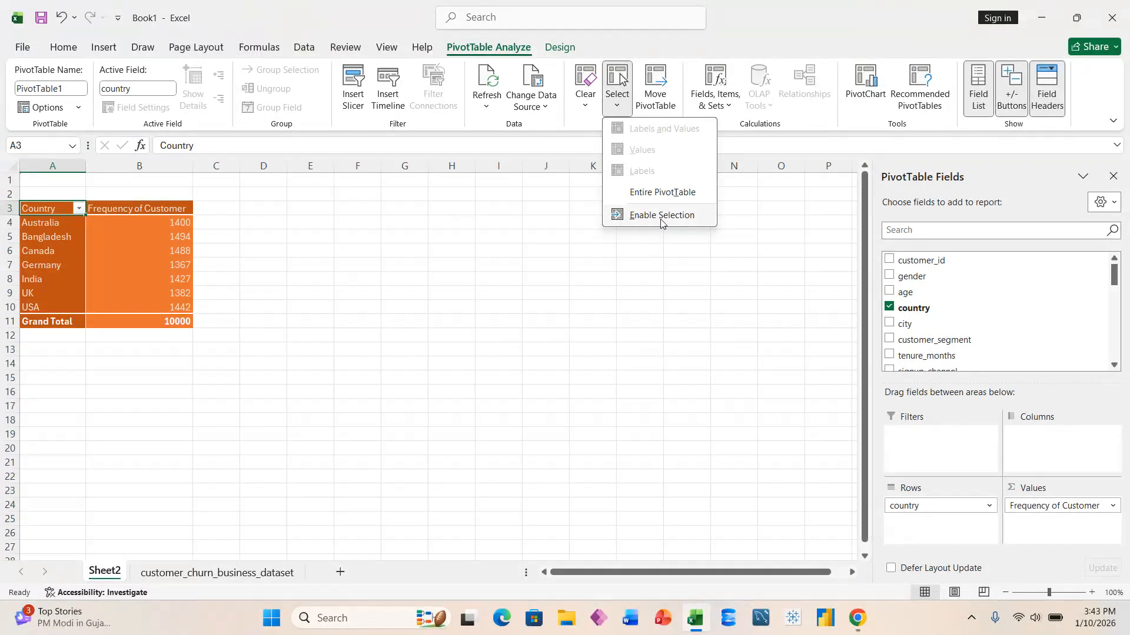
pyautogui.click(661, 216)
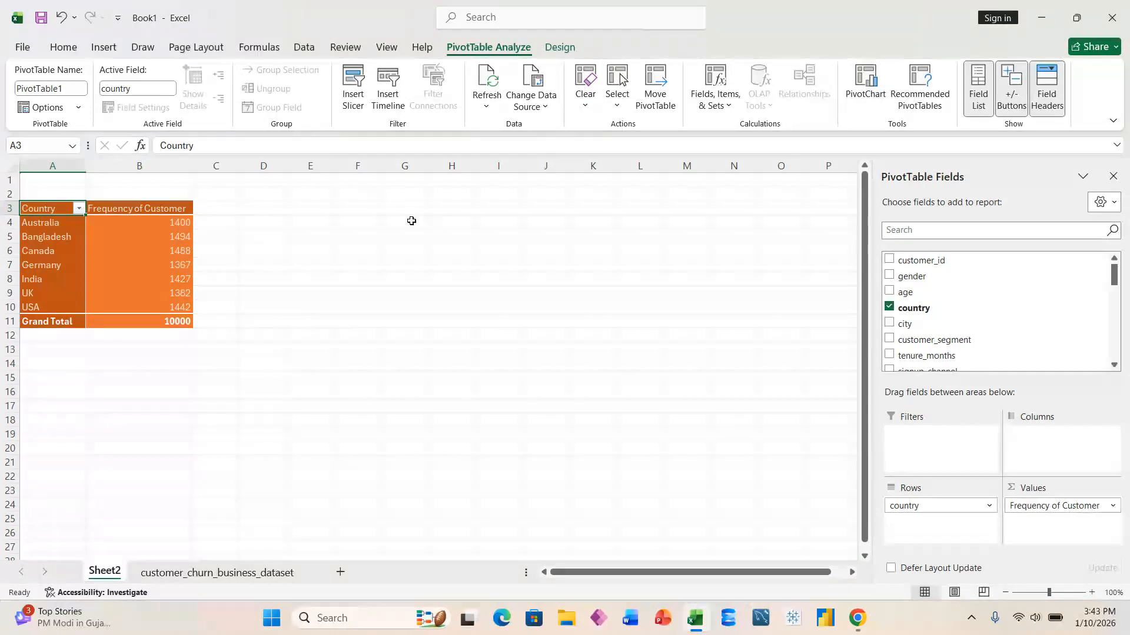
pyautogui.click(618, 97)
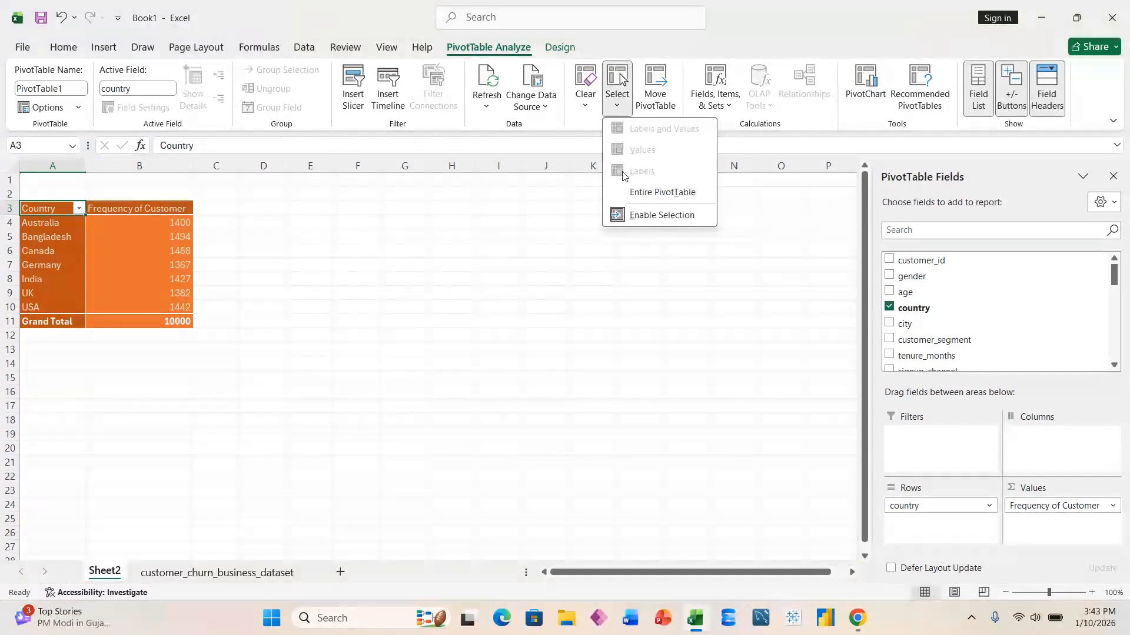
pyautogui.click(650, 198)
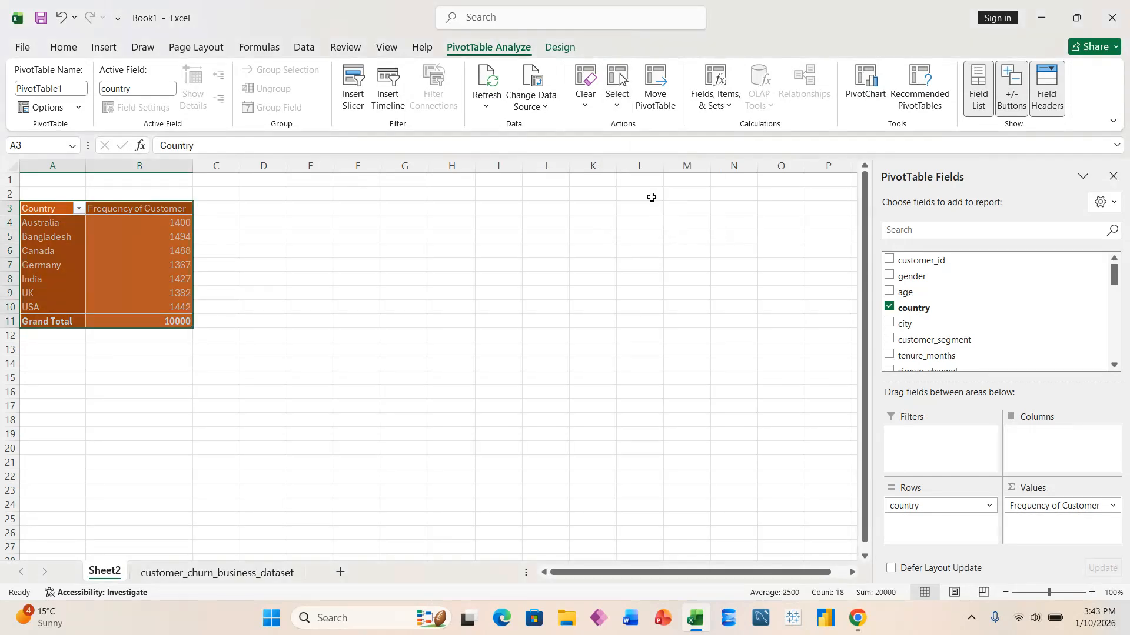
# Try clearing everything from the PivotTable and undo the clearing
pyautogui.click(626, 221)
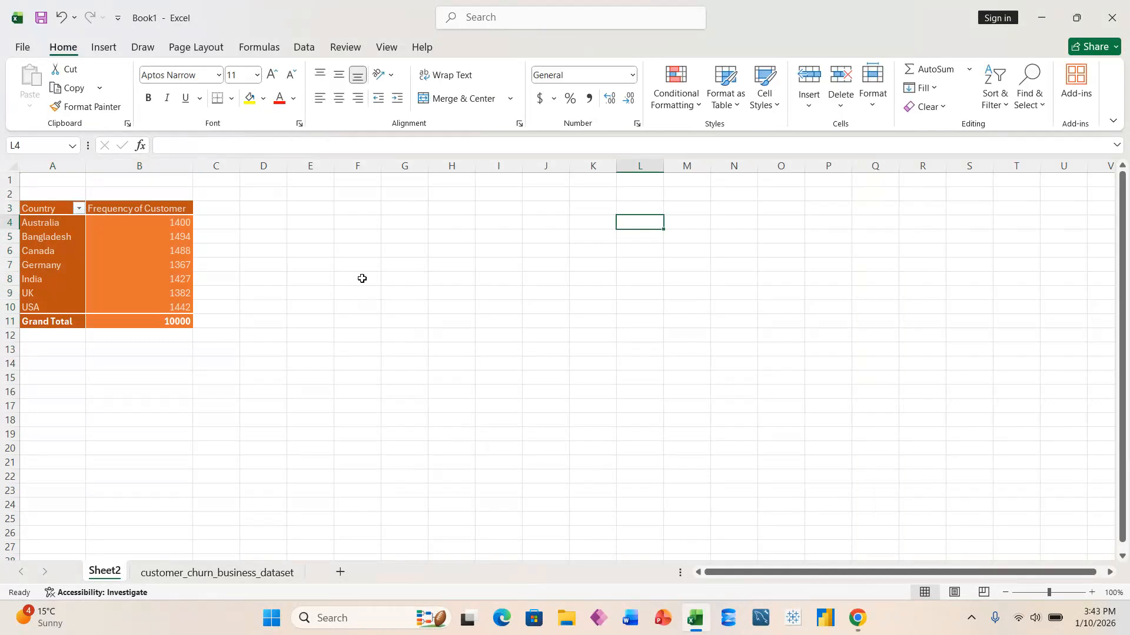
pyautogui.click(106, 278)
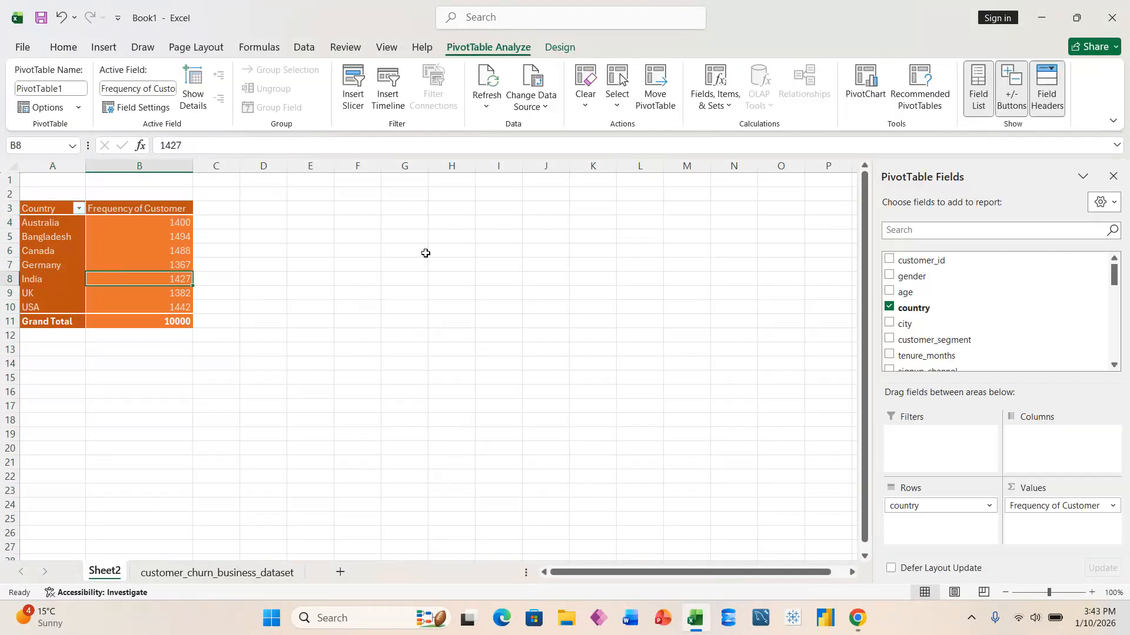
pyautogui.click(586, 97)
pyautogui.click(605, 130)
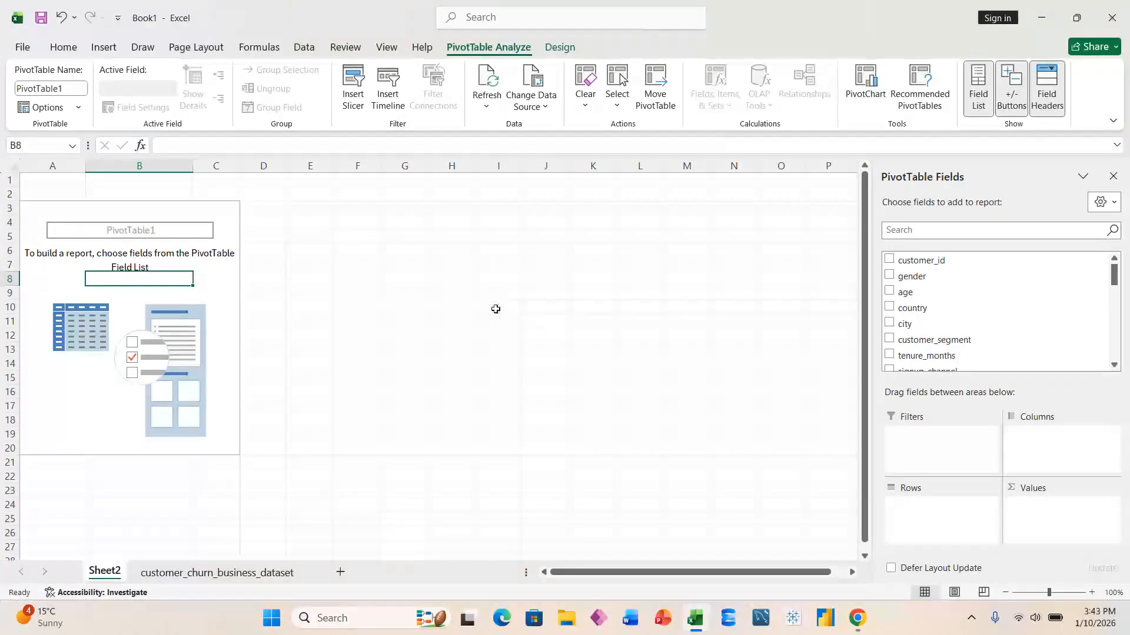
pyautogui.hotkey('ctrl', 'z')
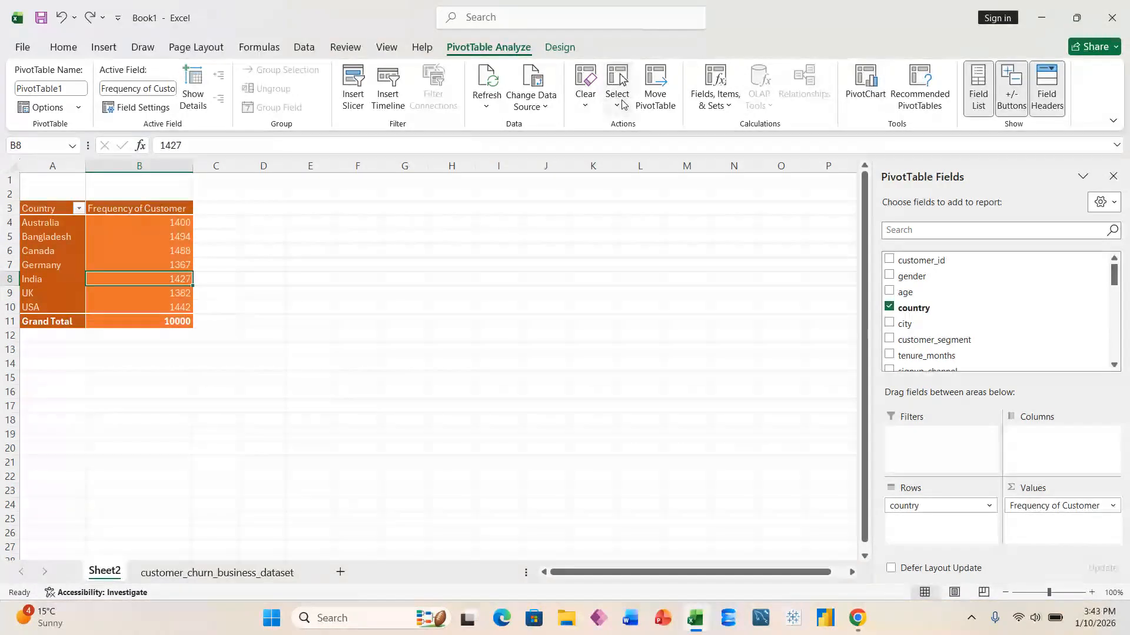
# Move the PivotTable to cell B3 of Sheet2
pyautogui.click(655, 83)
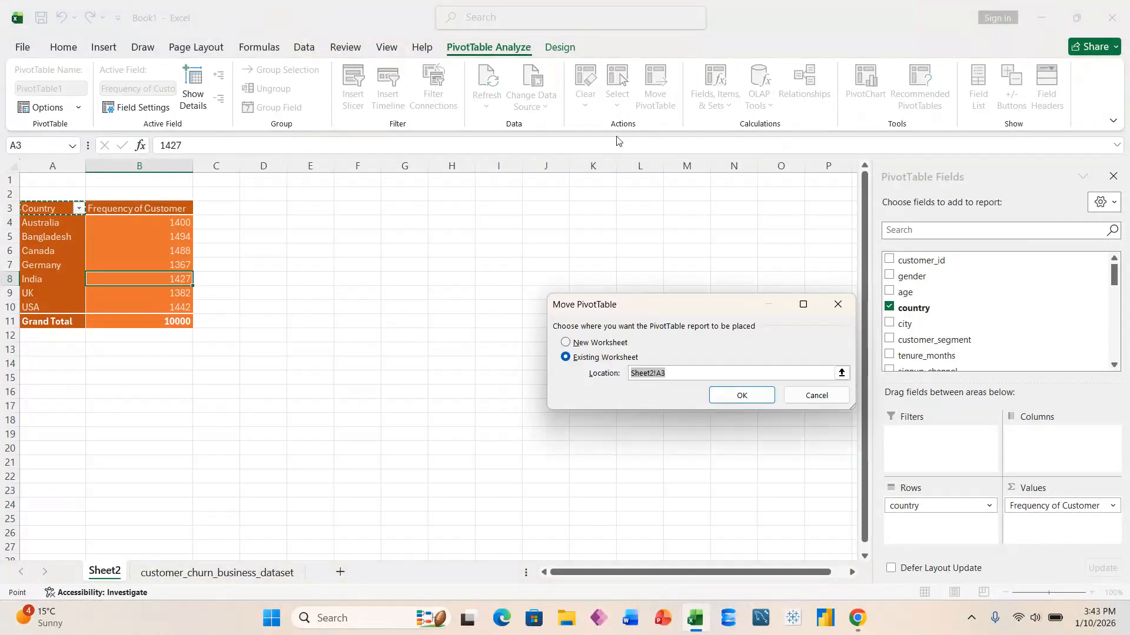
pyautogui.click(673, 372)
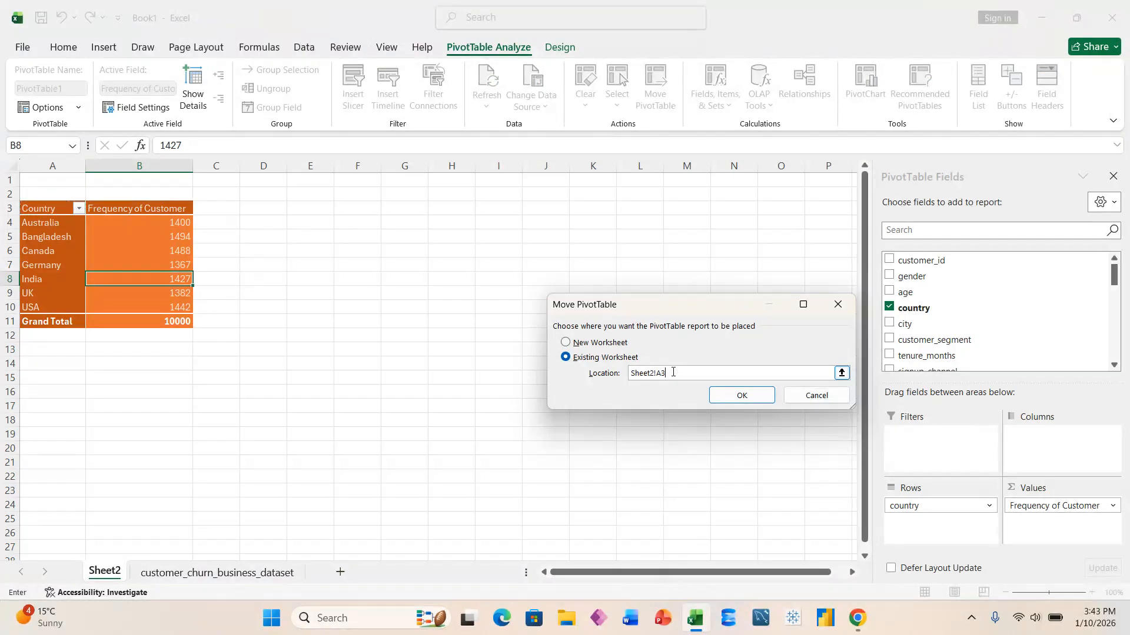
pyautogui.hotkey('shift', 'Left')
pyautogui.hotkey('shift', 'Left')
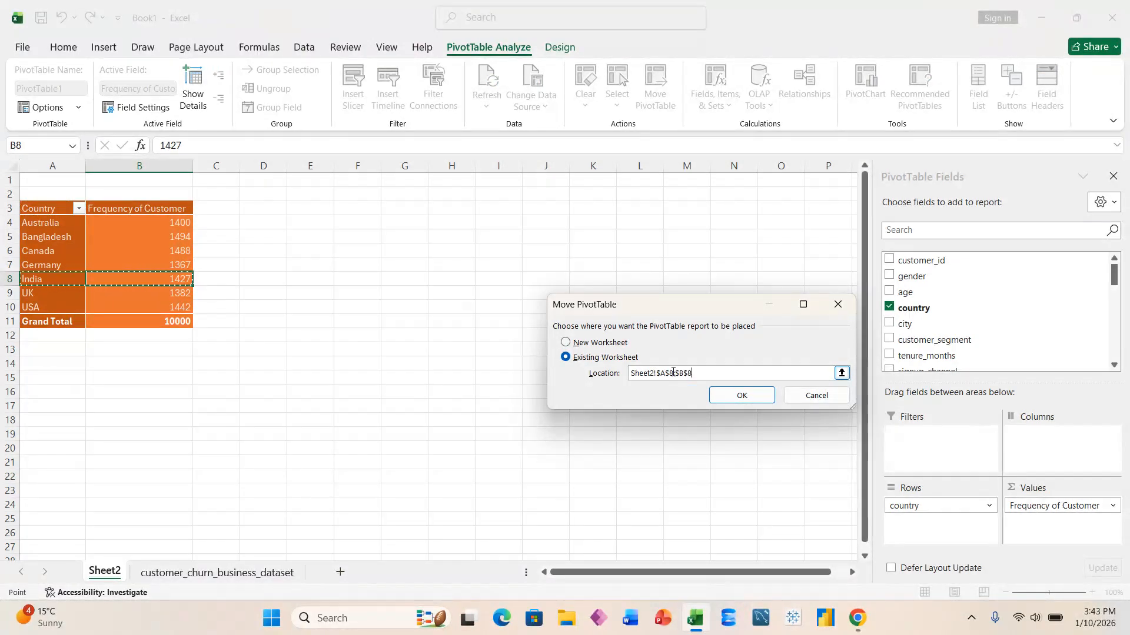
pyautogui.press('BackSpace')
pyautogui.press('BackSpace')
pyautogui.press('BackSpace')
pyautogui.press('BackSpace')
pyautogui.press('BackSpace')
pyautogui.press('BackSpace')
pyautogui.press('BackSpace')
pyautogui.press('BackSpace')
pyautogui.press('BackSpace')
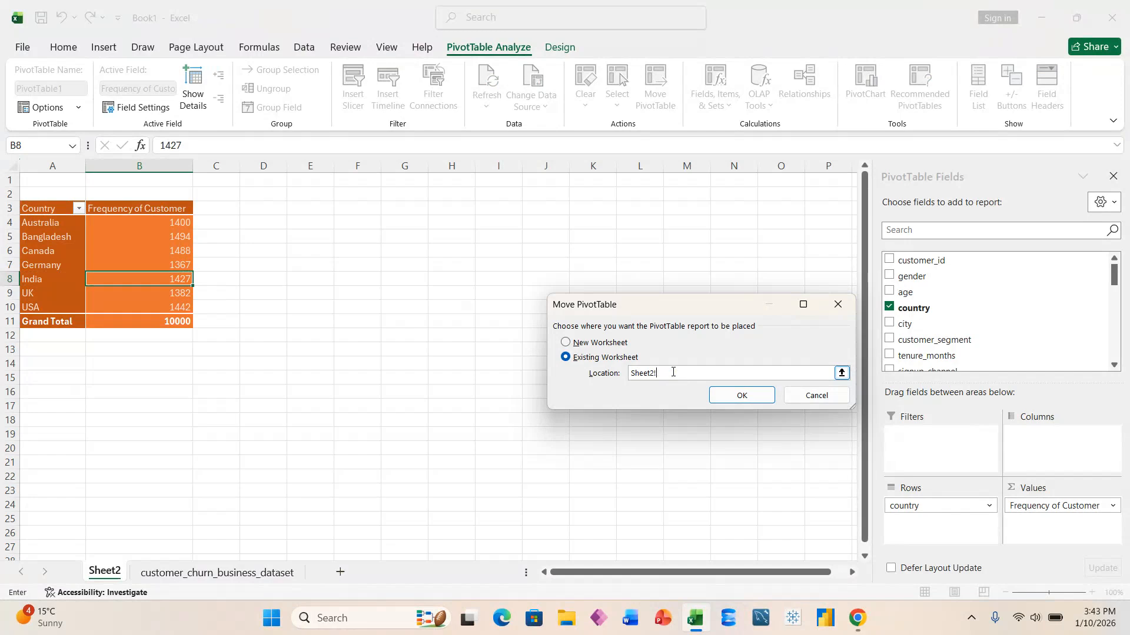
pyautogui.write('b3')
pyautogui.press('Return')
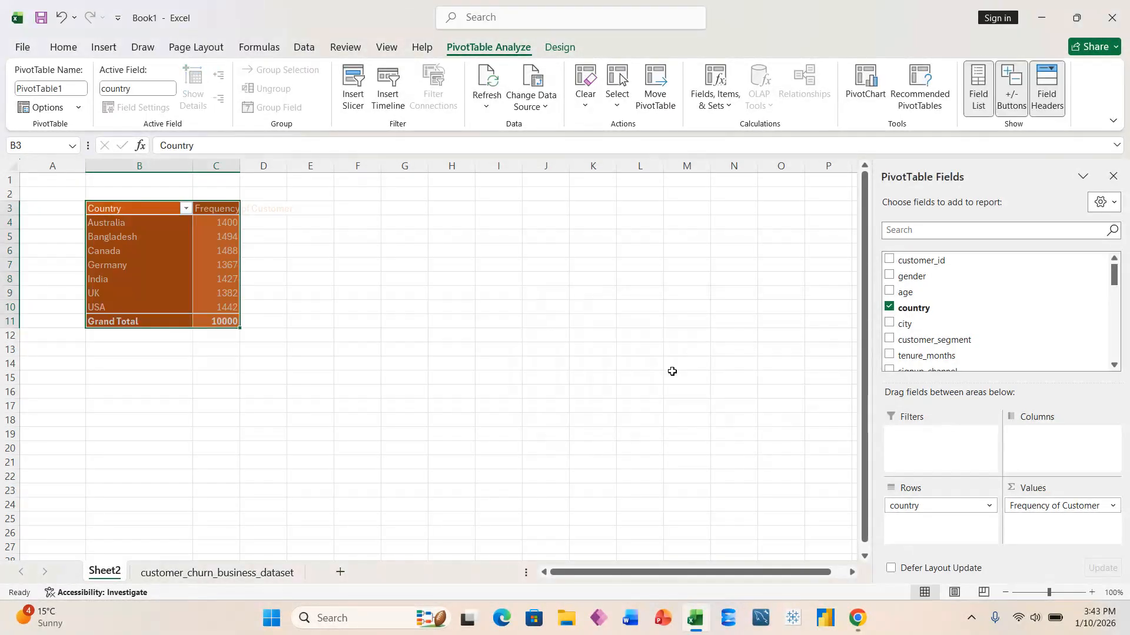
# AutoFit the column widths of the moved PivotTable and deselect it
pyautogui.hotkey('alt', 'h')
pyautogui.press('o')
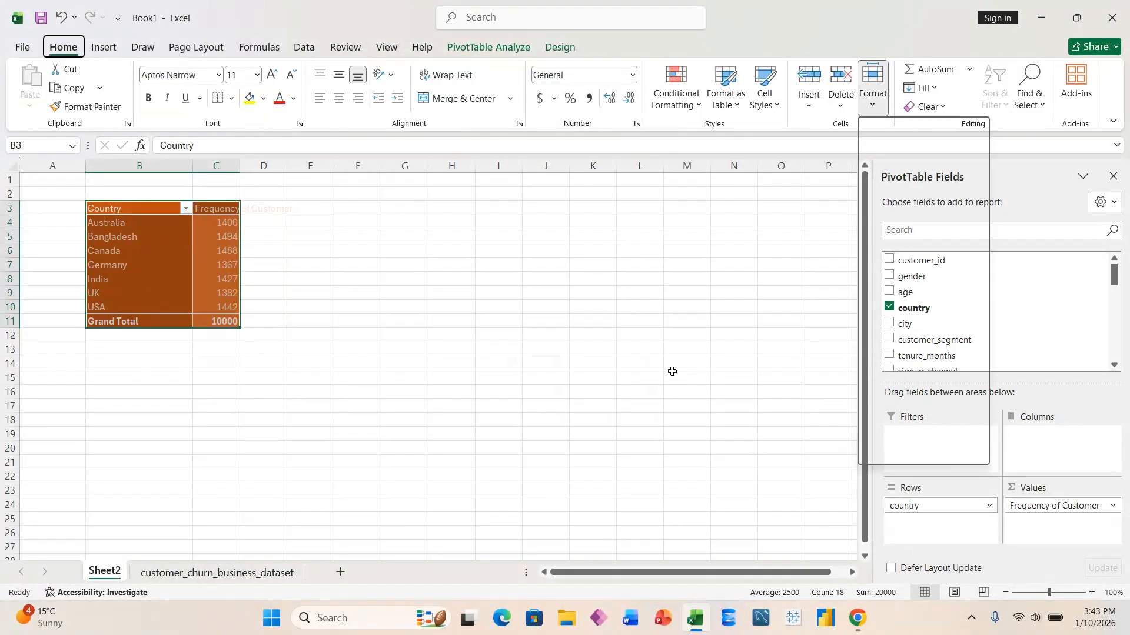
pyautogui.press('i')
pyautogui.click(419, 418)
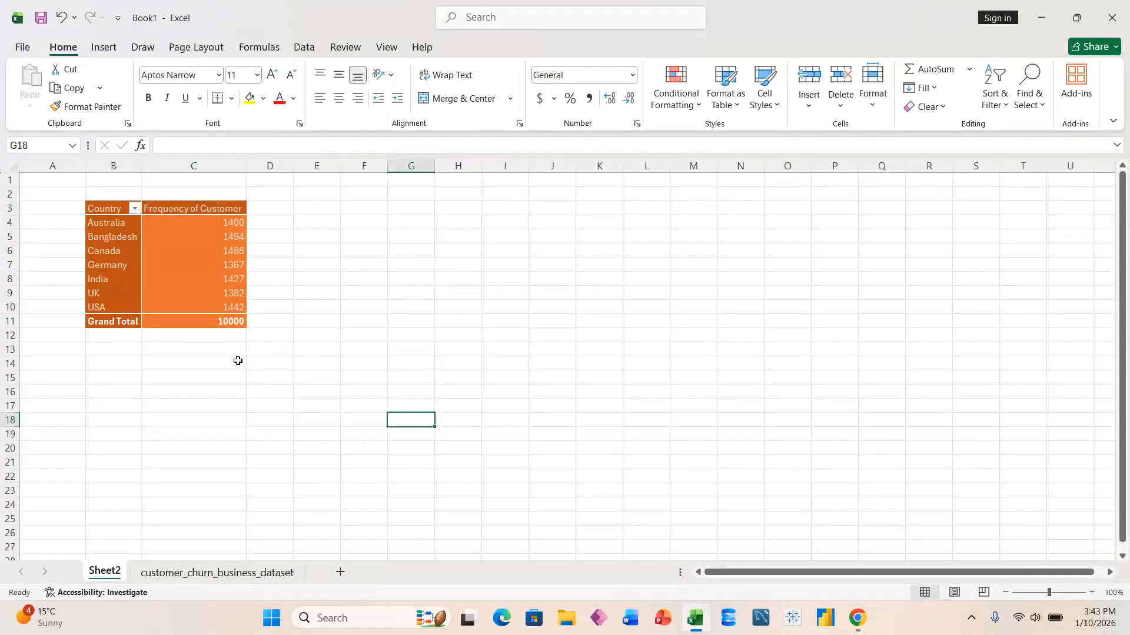
# Rename the PivotTable as "Frequency of Customer"
pyautogui.click(221, 209)
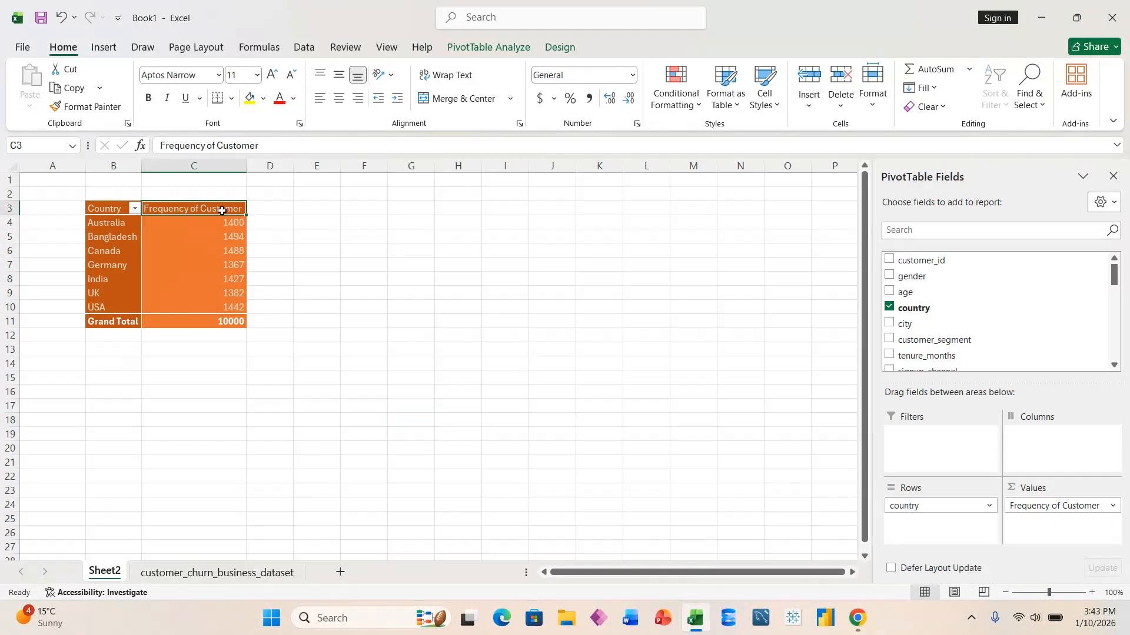
pyautogui.click(490, 51)
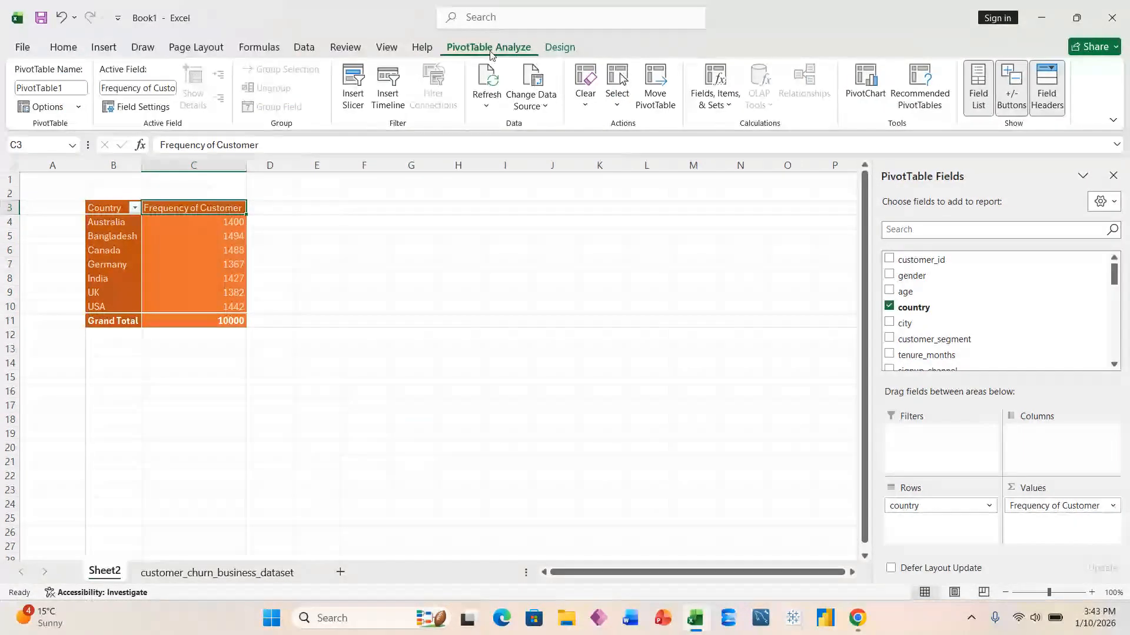
pyautogui.moveTo(145, 289); pyautogui.dragTo(146, 280)
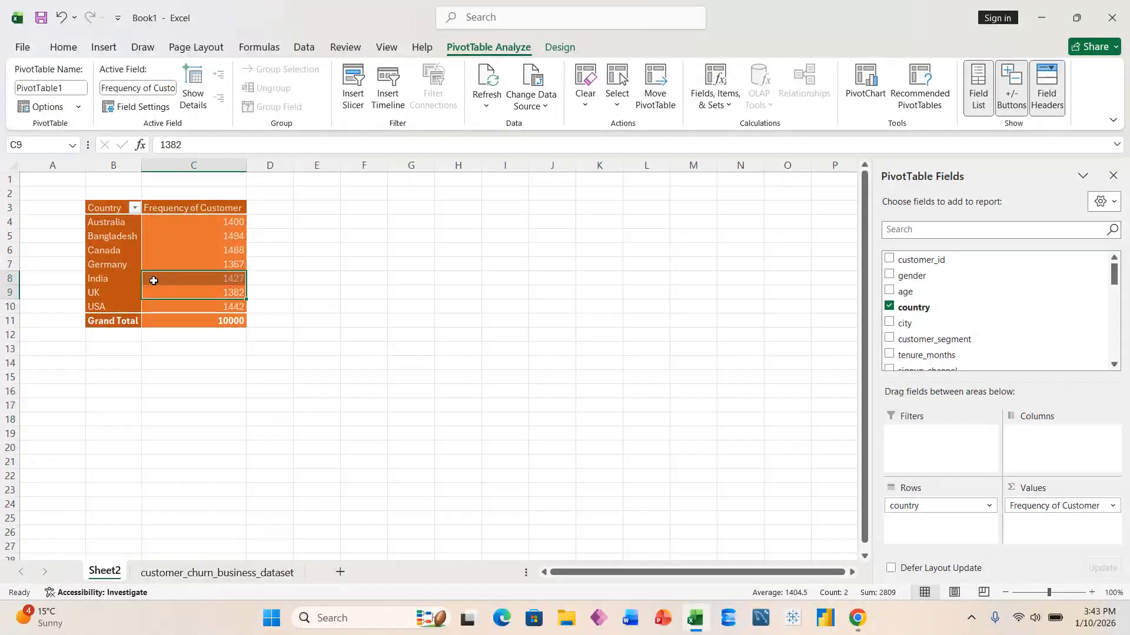
pyautogui.click(215, 238)
pyautogui.click(213, 278)
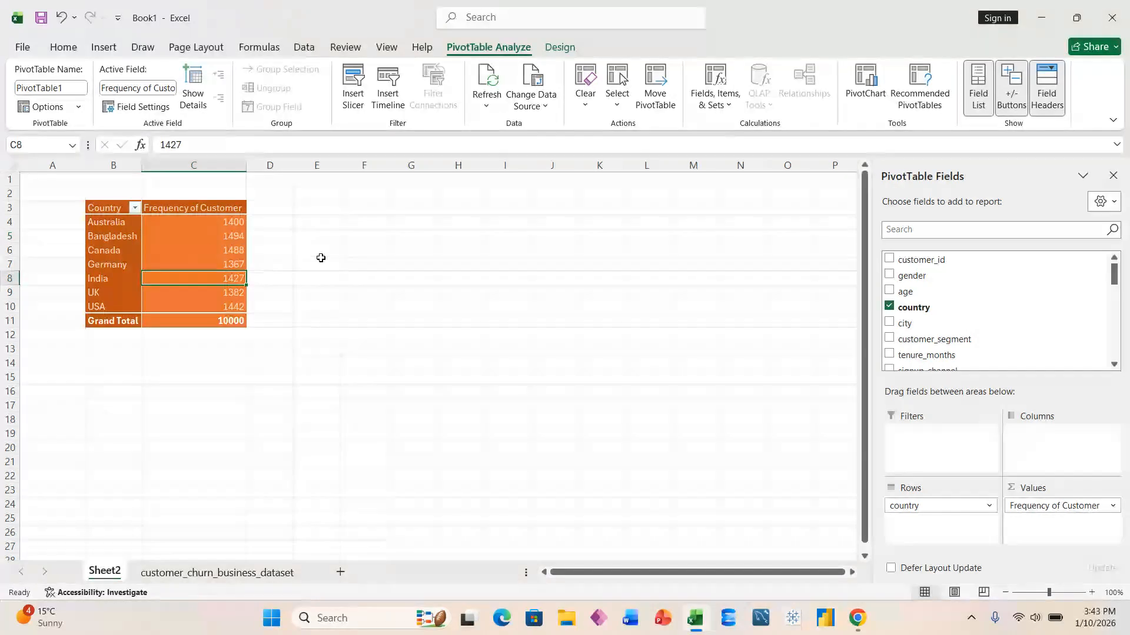
pyautogui.click(179, 235)
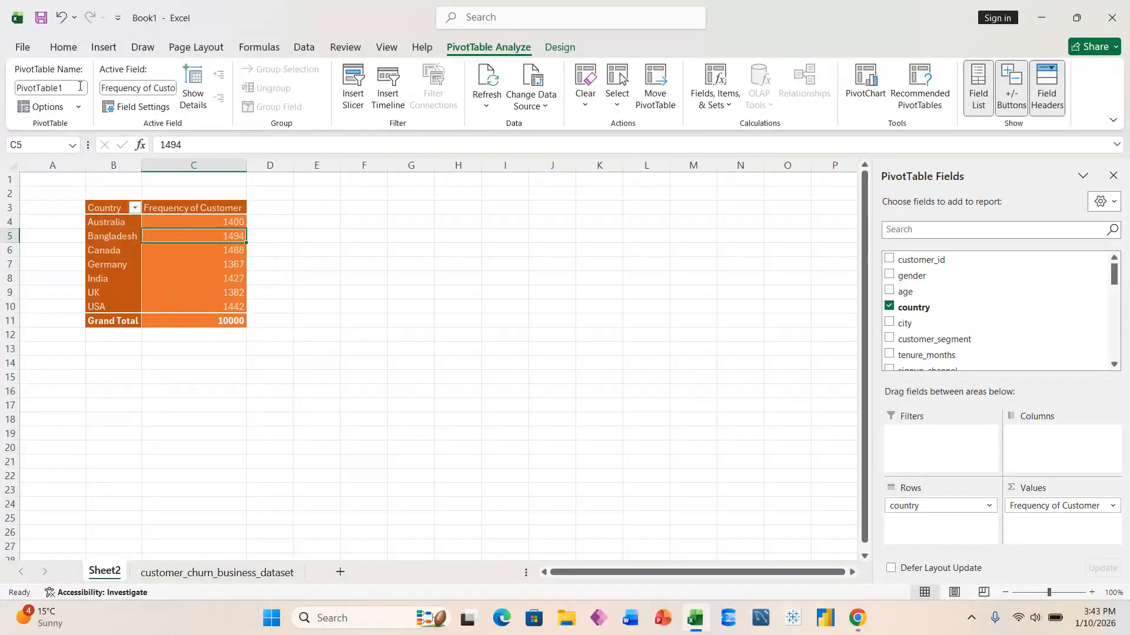
pyautogui.moveTo(78, 88)
pyautogui.mouseDown()
pyautogui.moveTo(44, 85)
pyautogui.moveTo(82, 88)
pyautogui.mouseUp()
pyautogui.write('Frequen')
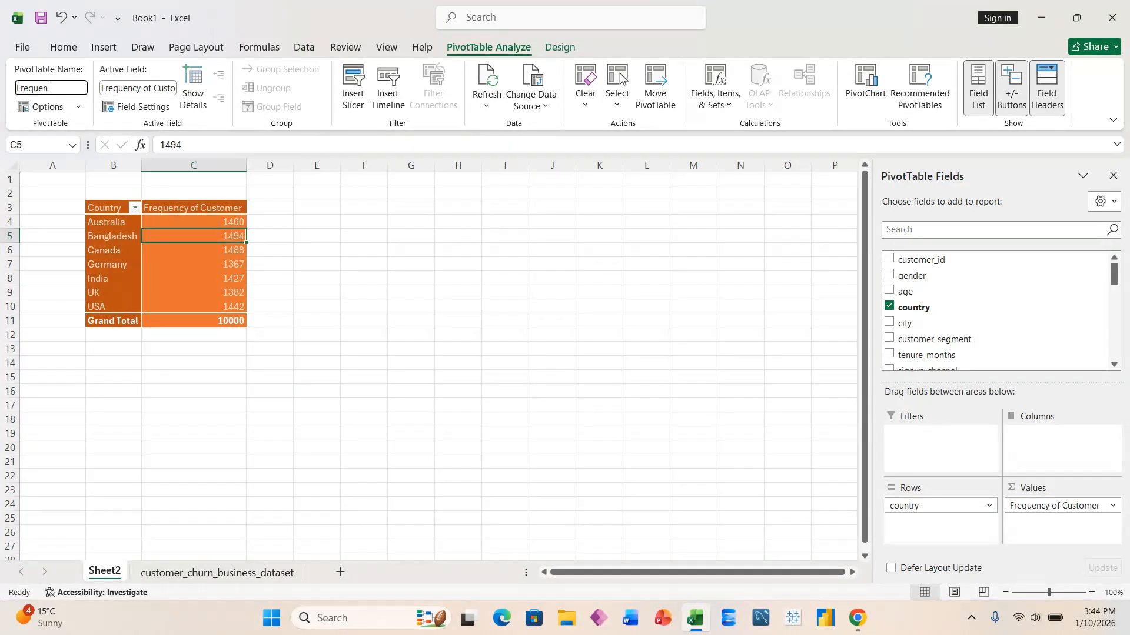
pyautogui.write('cy of Customer')
pyautogui.press('Return')
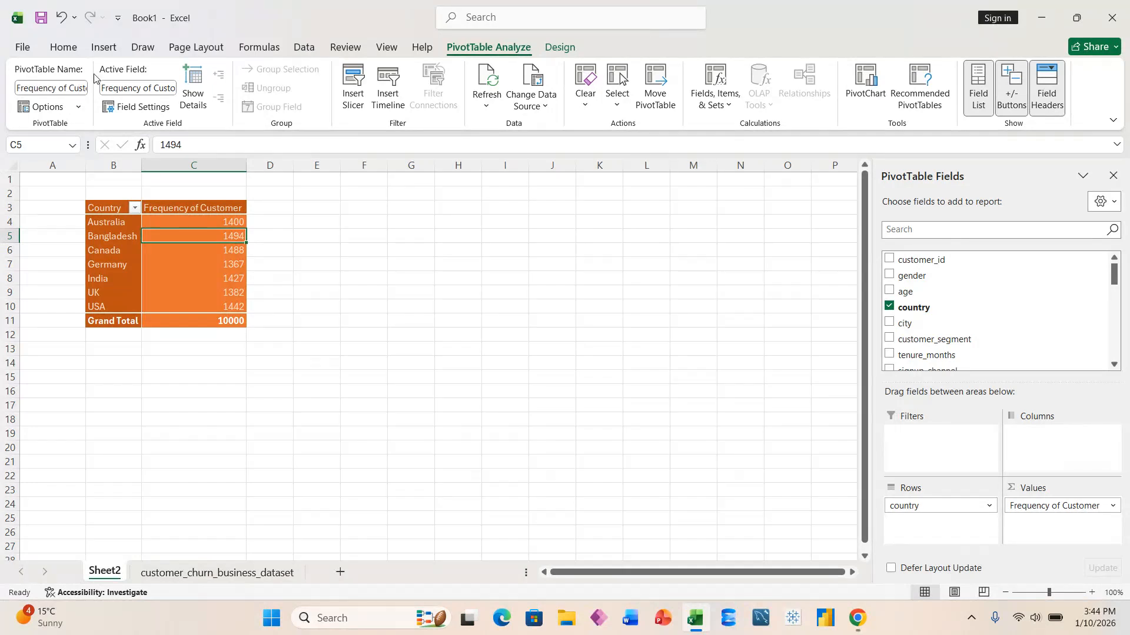
# Check the active field name for the country labels and for a value cell of the PivotTable
pyautogui.click(151, 89)
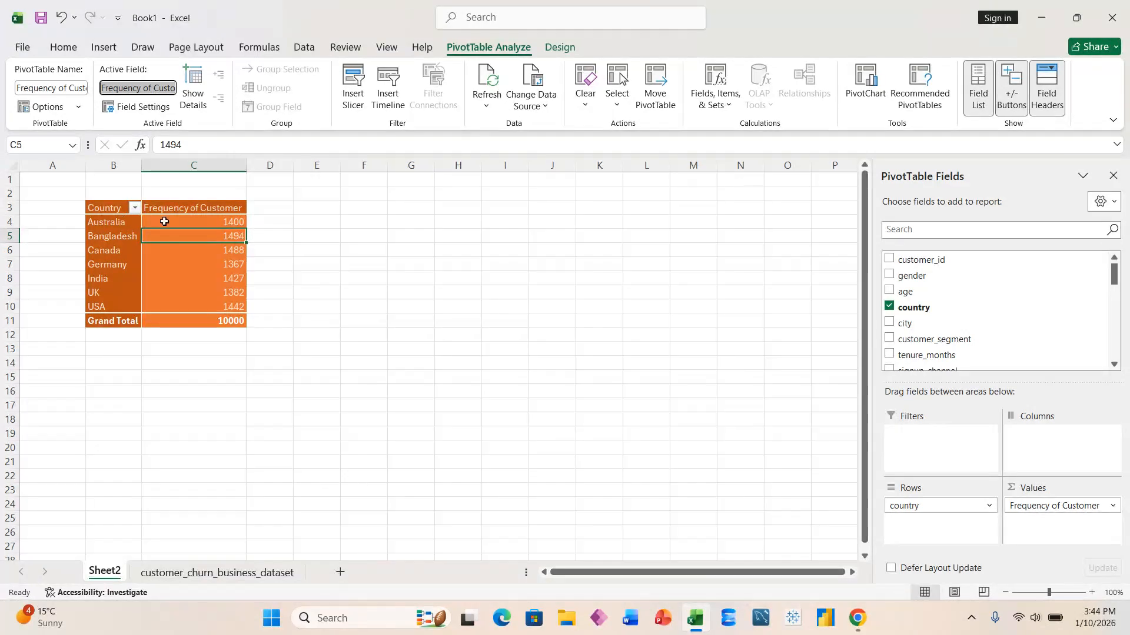
pyautogui.click(131, 230)
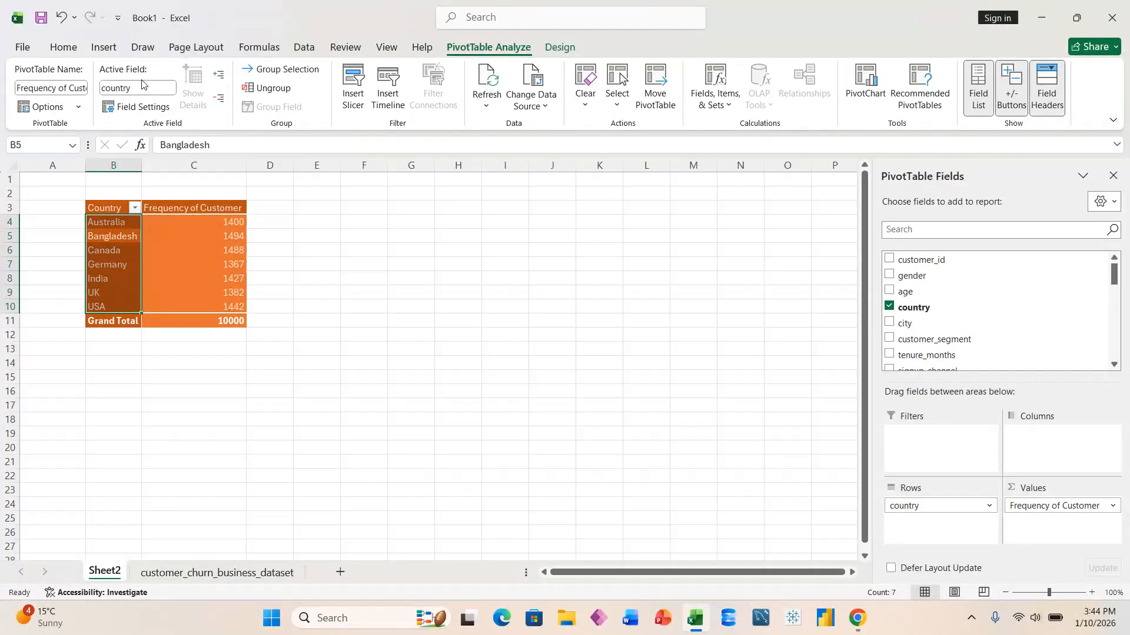
pyautogui.click(274, 222)
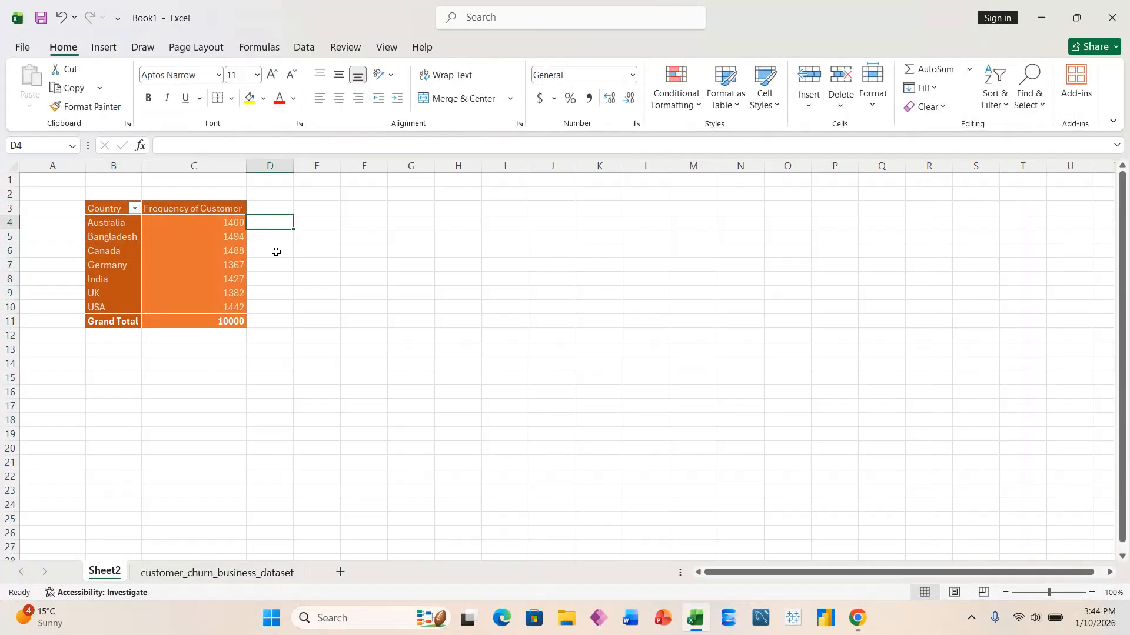
pyautogui.click(147, 266)
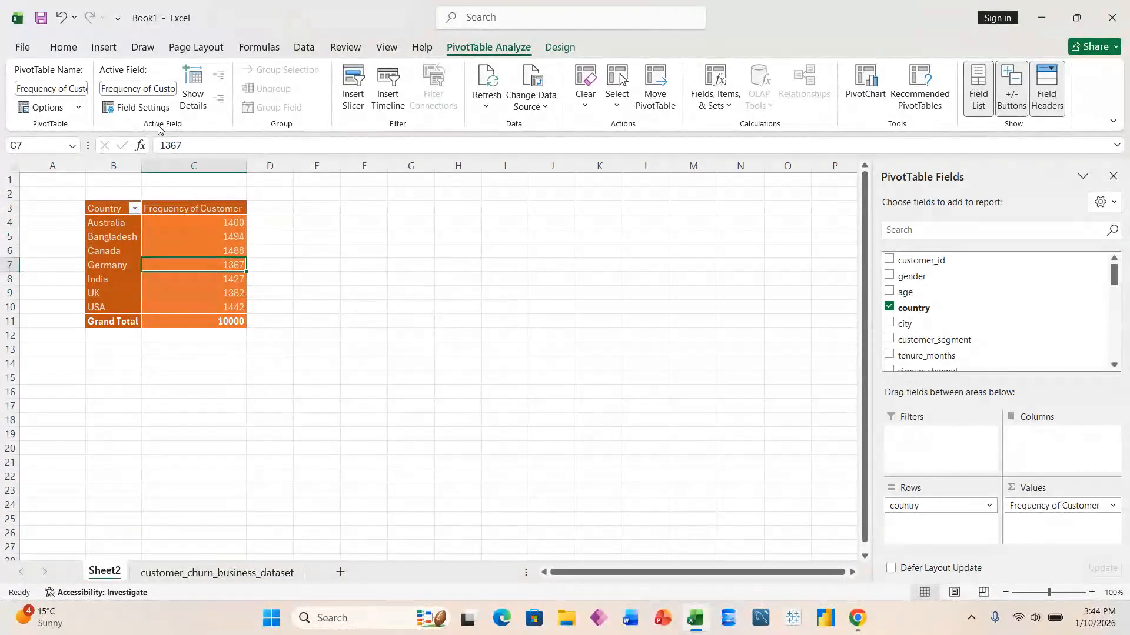
# Review the PivotTable Options, including the Data, Alt Text and Layout & Format settings, and close them without changes
pyautogui.click(78, 107)
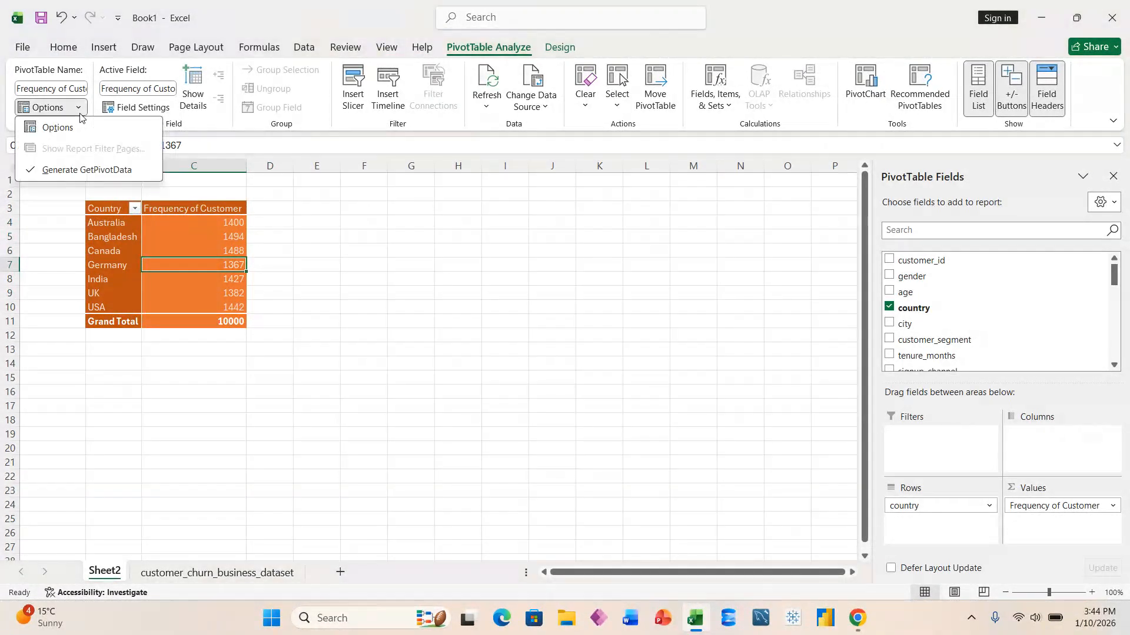
pyautogui.click(58, 128)
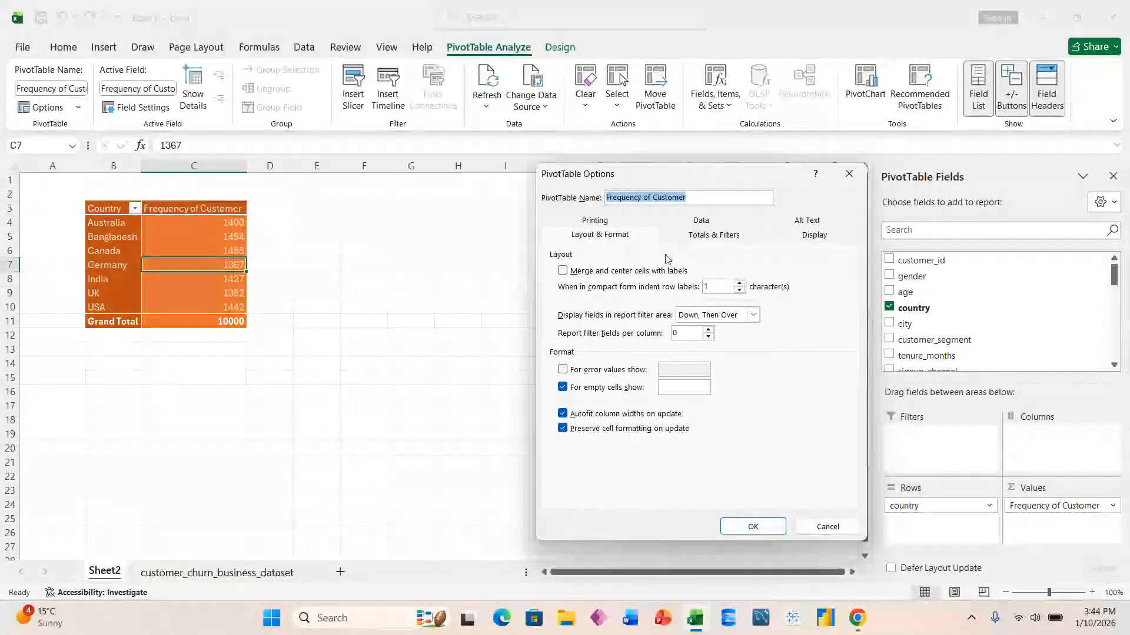
pyautogui.click(701, 220)
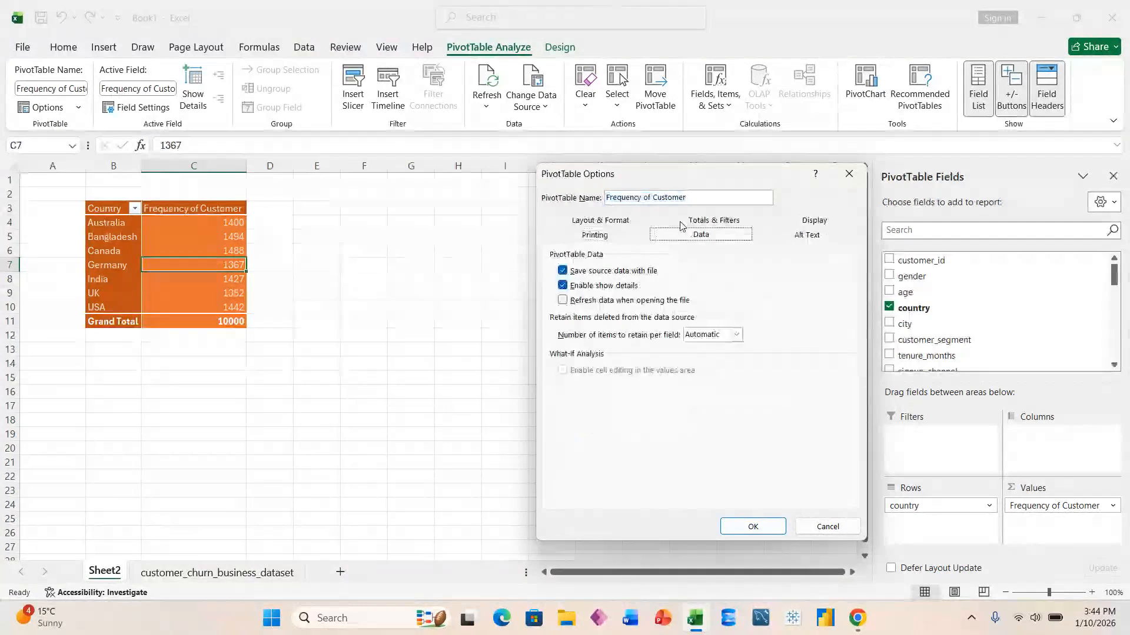
pyautogui.click(806, 235)
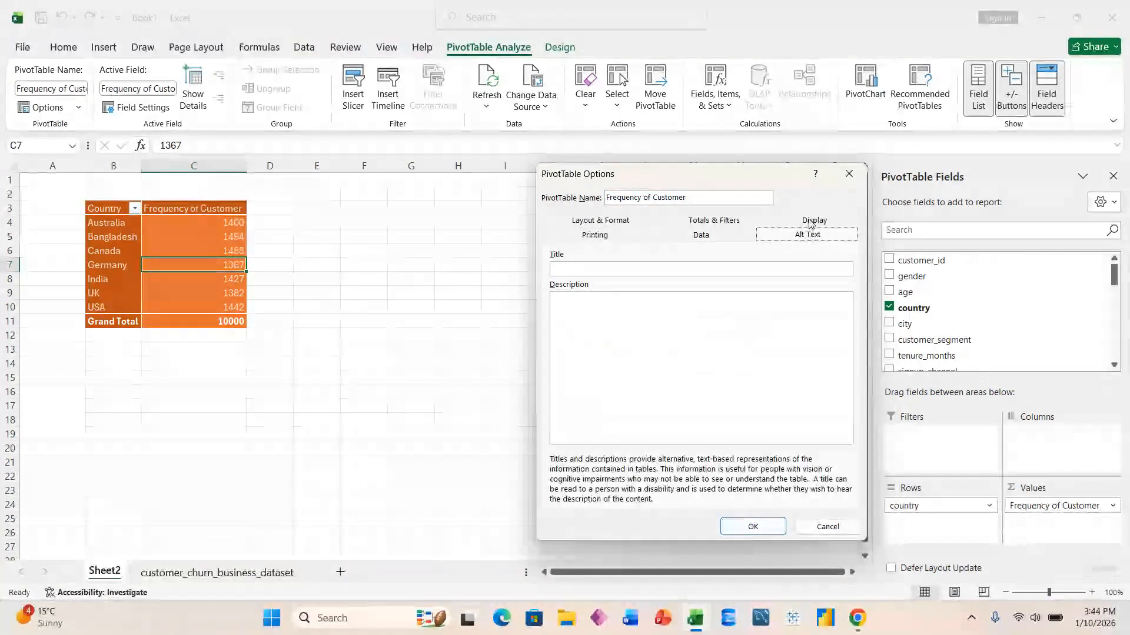
pyautogui.click(814, 220)
pyautogui.click(730, 222)
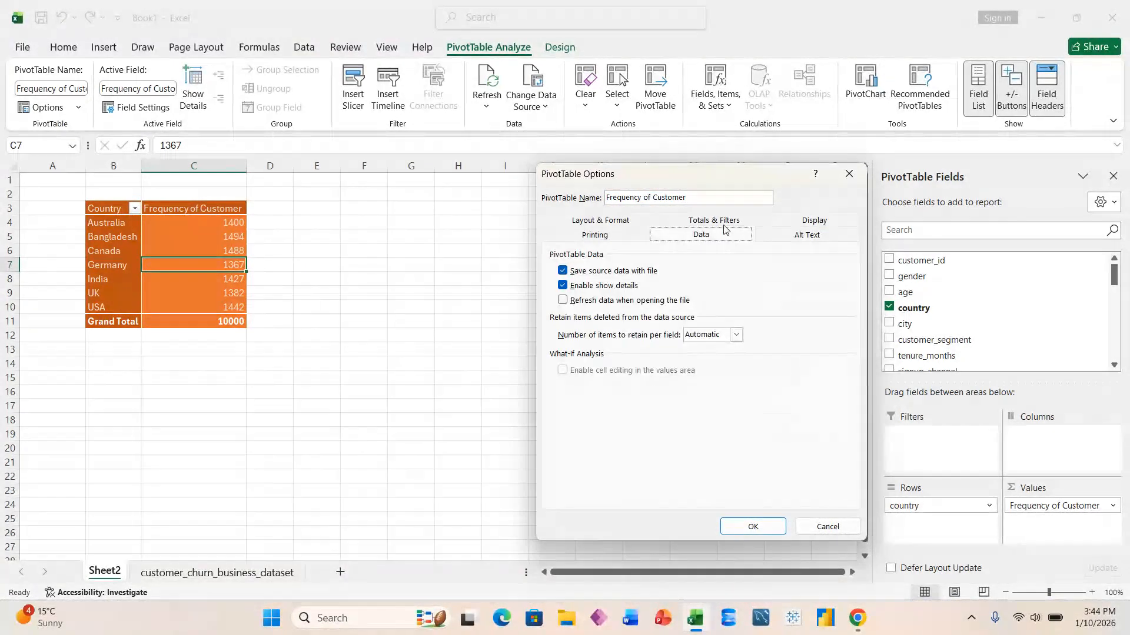
pyautogui.click(620, 226)
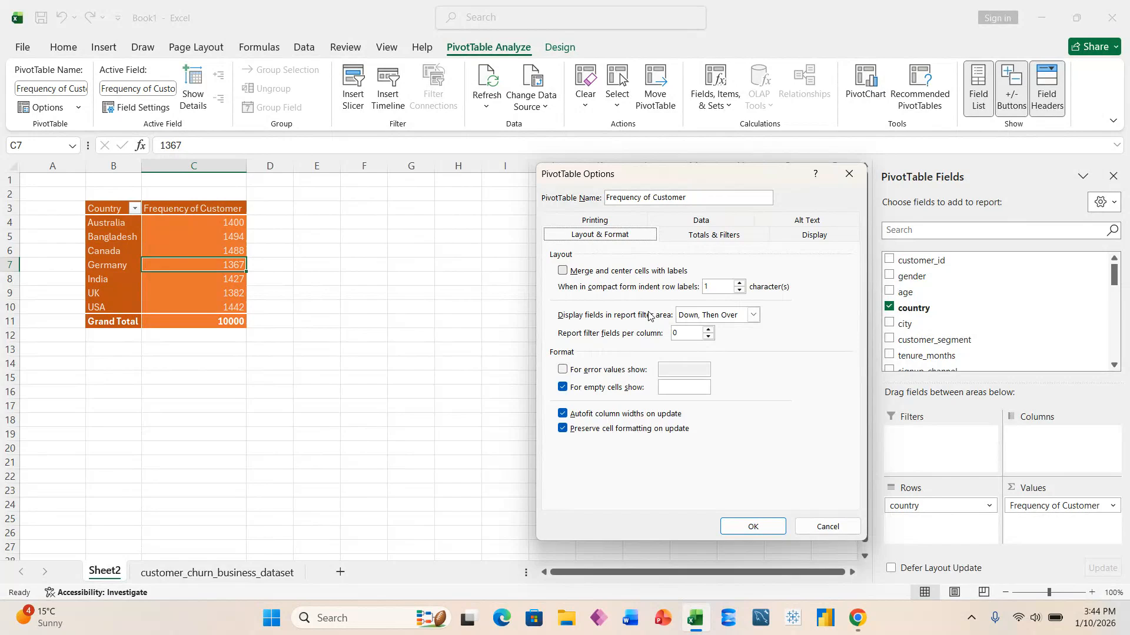
pyautogui.click(821, 527)
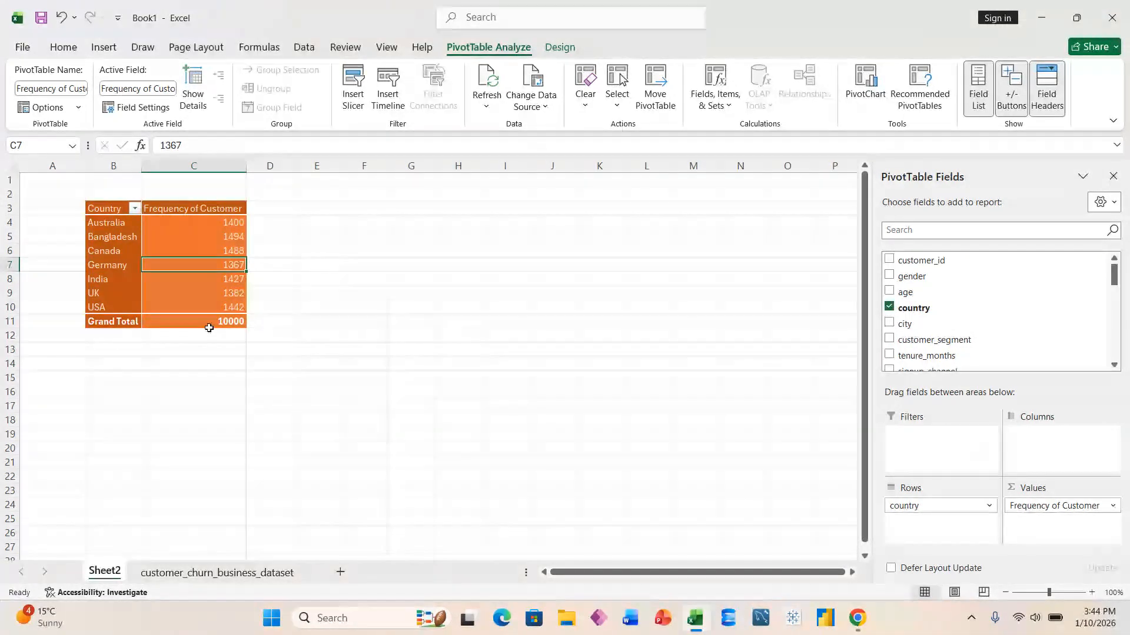
# Select several country and value cells, then view the value field settings of the Frequency of Customer header and cancel them
pyautogui.click(129, 245)
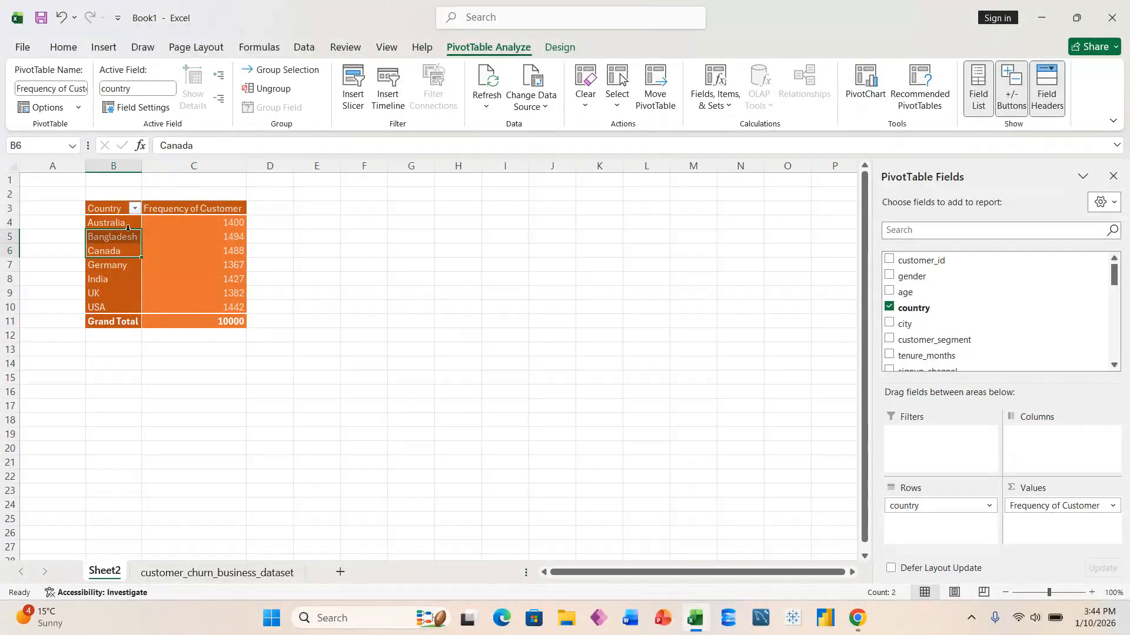
pyautogui.click(122, 224)
pyautogui.click(111, 210)
pyautogui.click(194, 235)
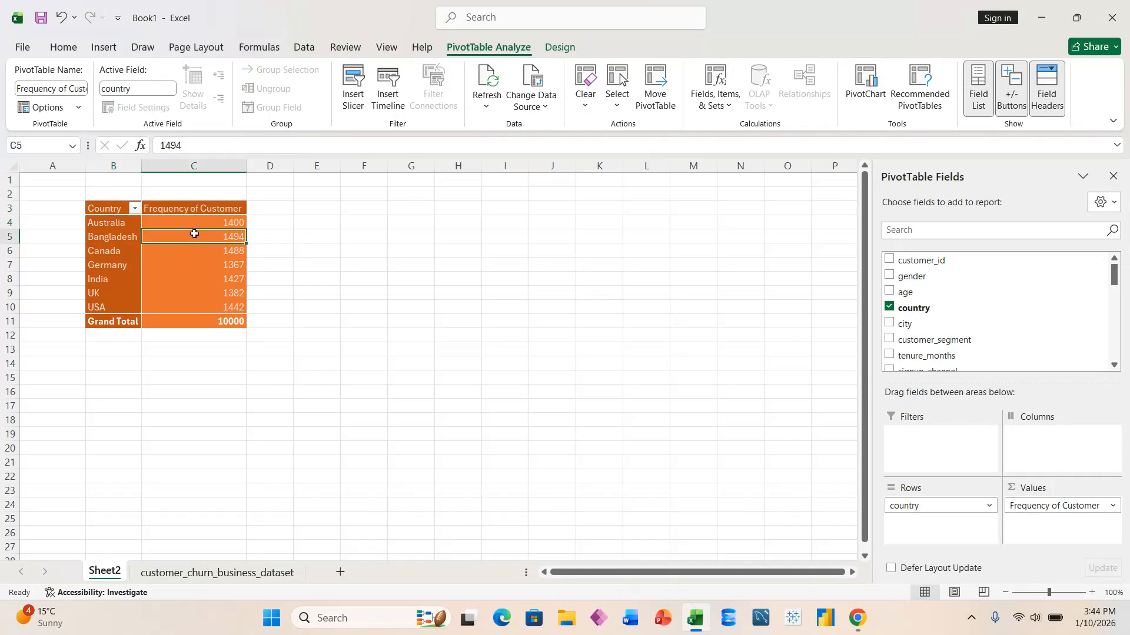
pyautogui.click(219, 209)
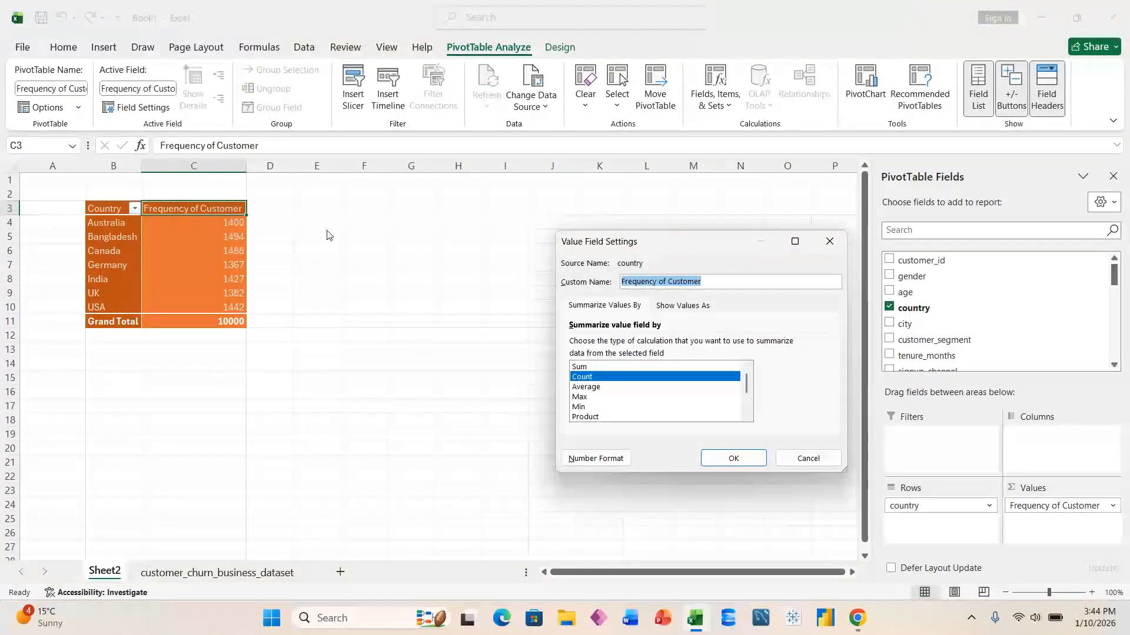
pyautogui.click(787, 454)
# View the value field settings for Australia's customer count in the PivotTable and cancel without changes
pyautogui.click(199, 235)
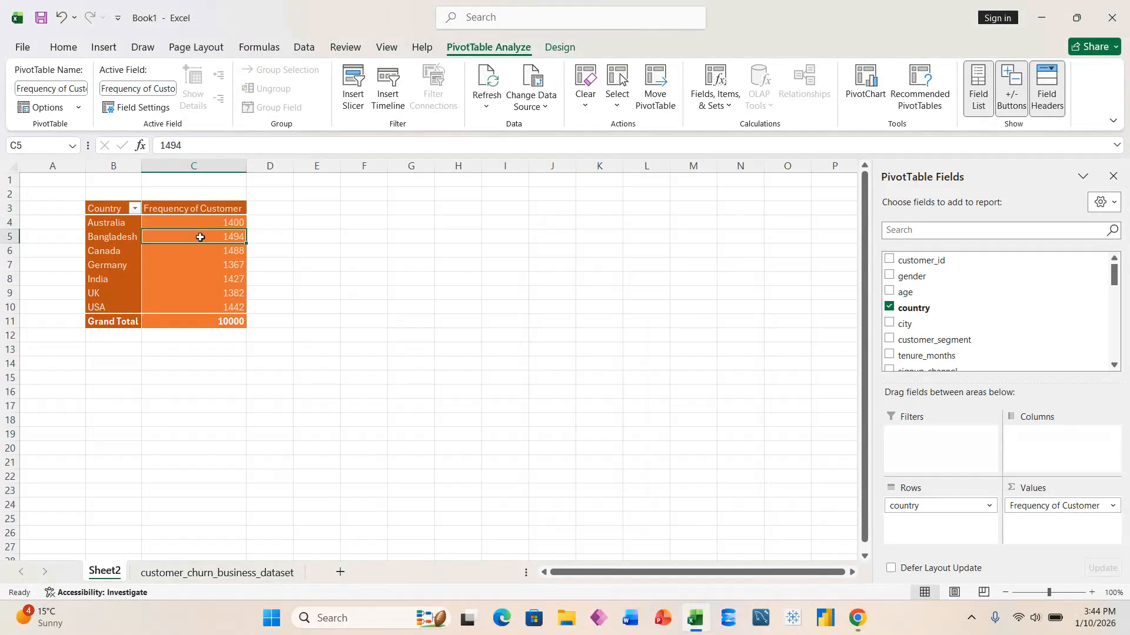
pyautogui.click(200, 220)
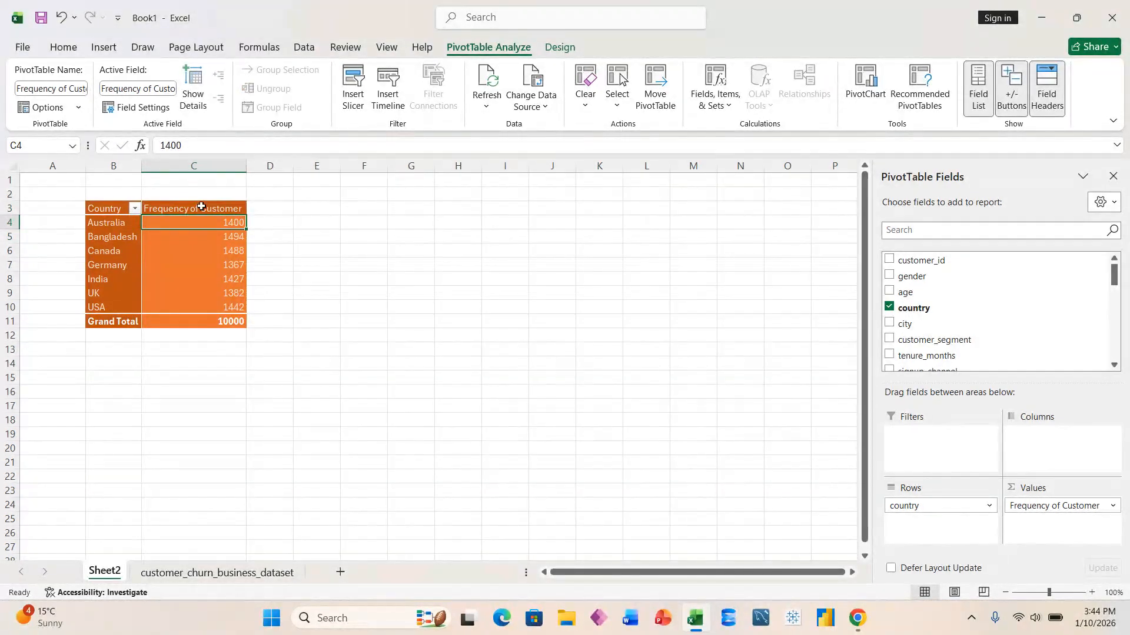
pyautogui.click(130, 108)
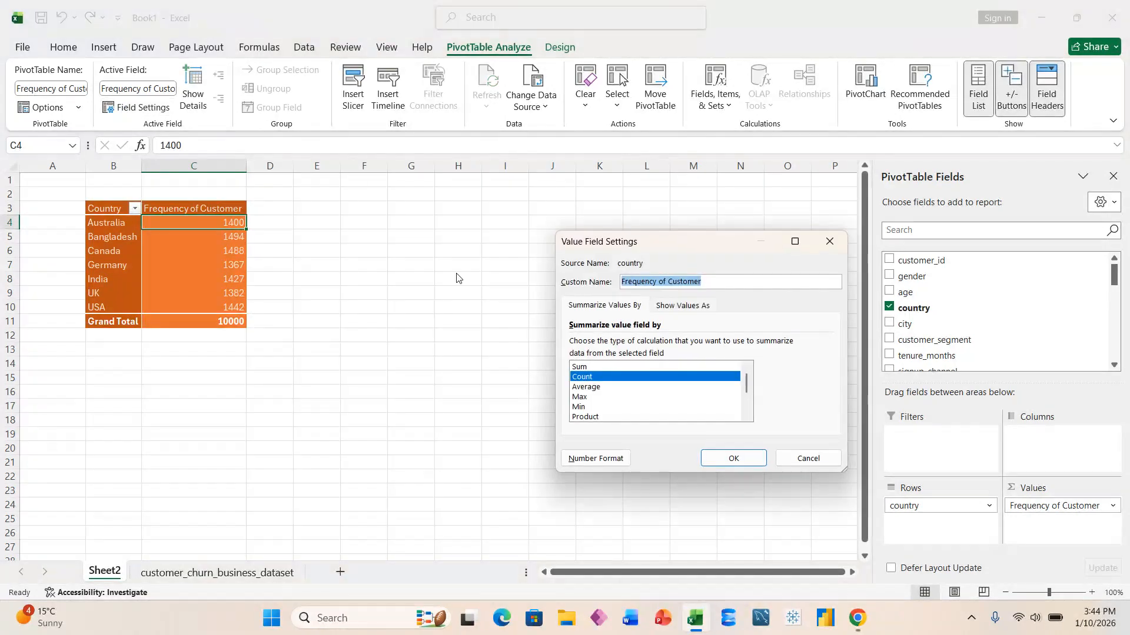
pyautogui.click(803, 455)
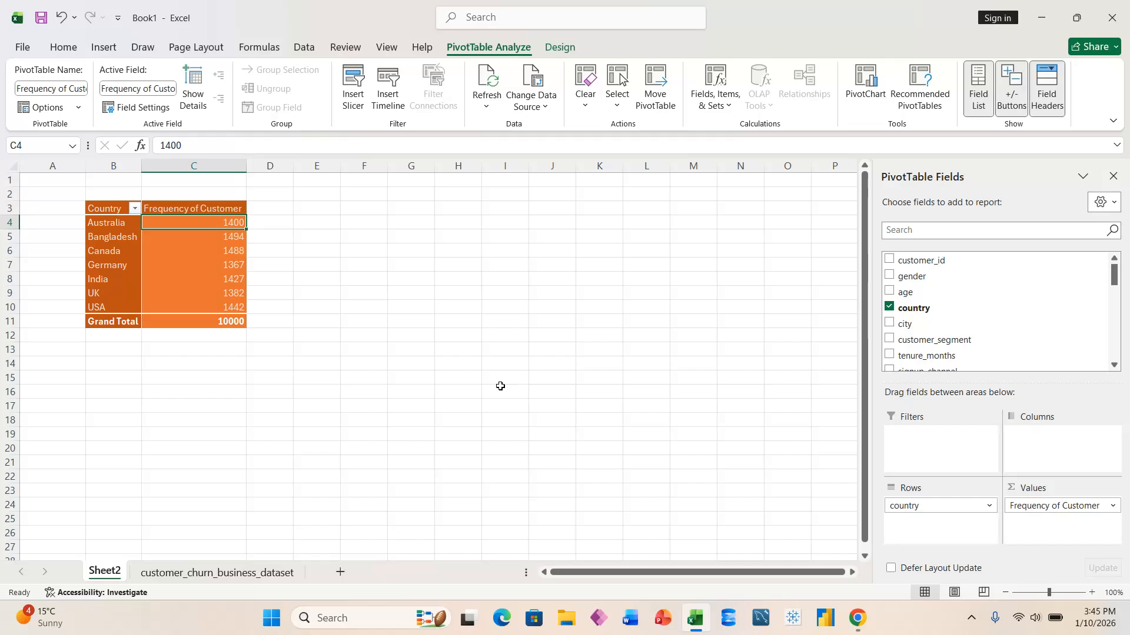
# Show the detail records behind Australia's customer count on a new sheet, and undo it
pyautogui.click(194, 87)
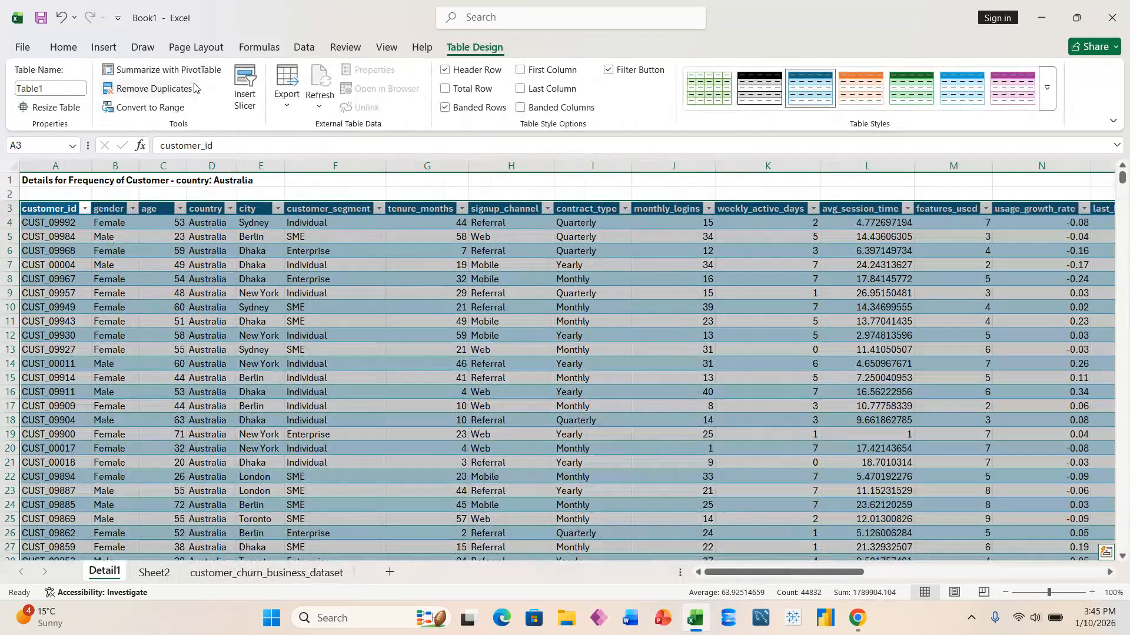
pyautogui.hotkey('ctrl', 'z')
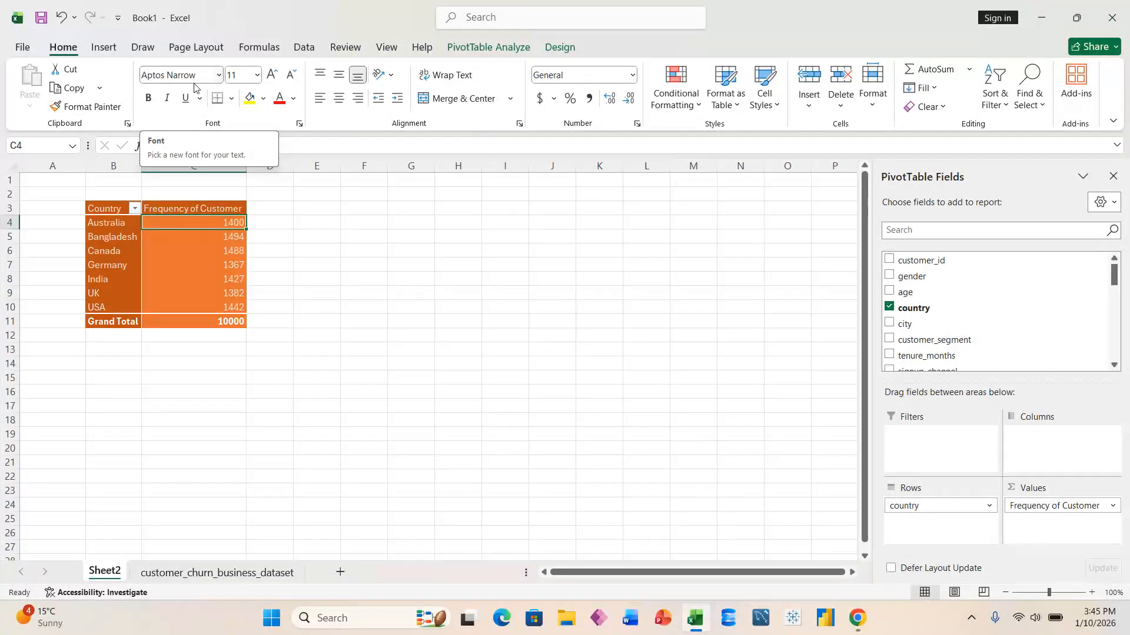
# Select India's customer count in the PivotTable and show the detail records behind it on a new sheet
pyautogui.press('Down')
pyautogui.press('Down')
pyautogui.press('Down')
pyautogui.press('Down')
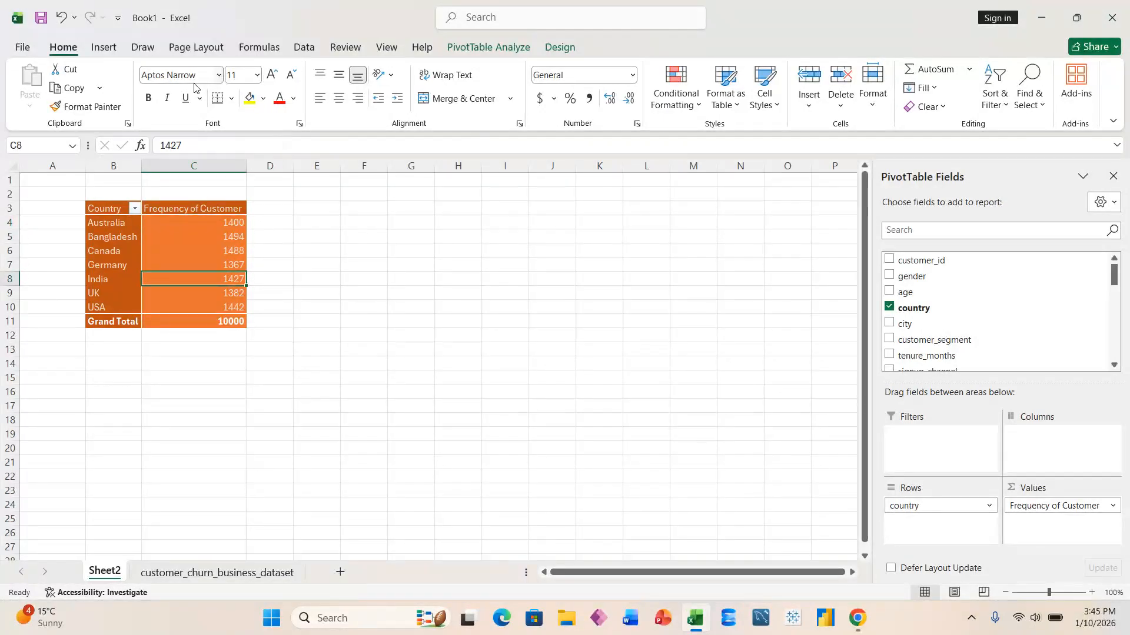
pyautogui.press('Left')
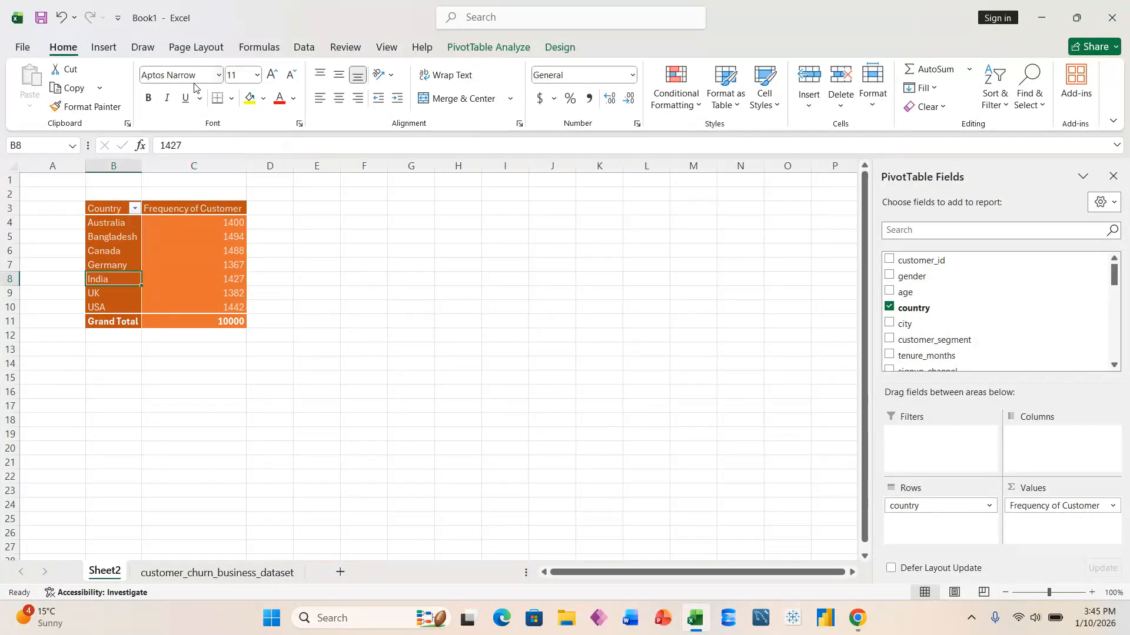
pyautogui.click(510, 47)
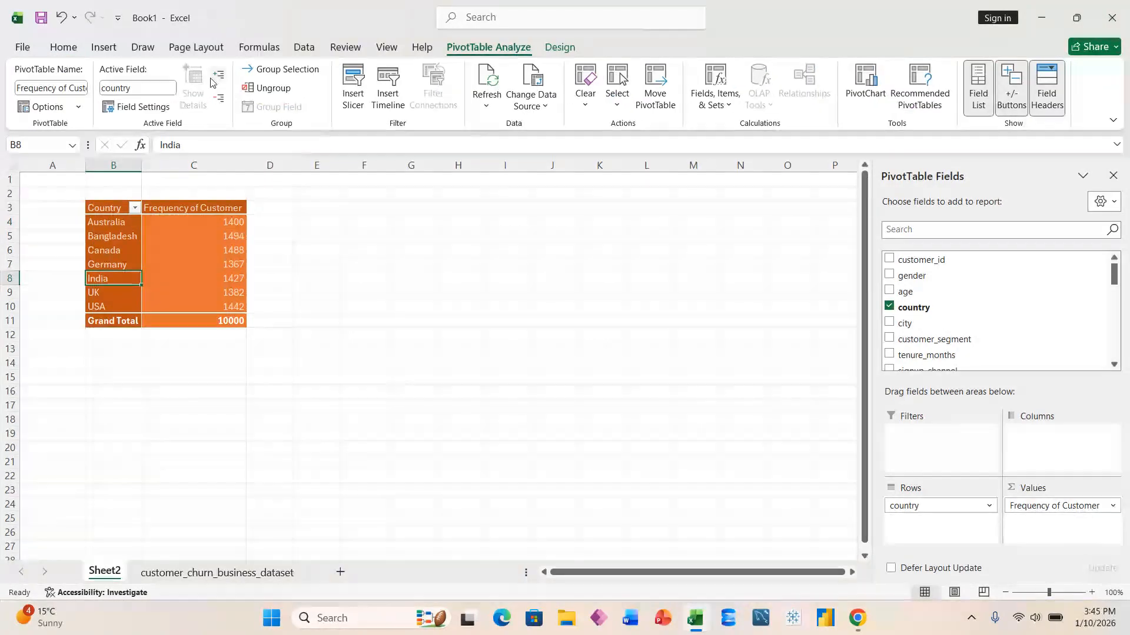
pyautogui.click(224, 278)
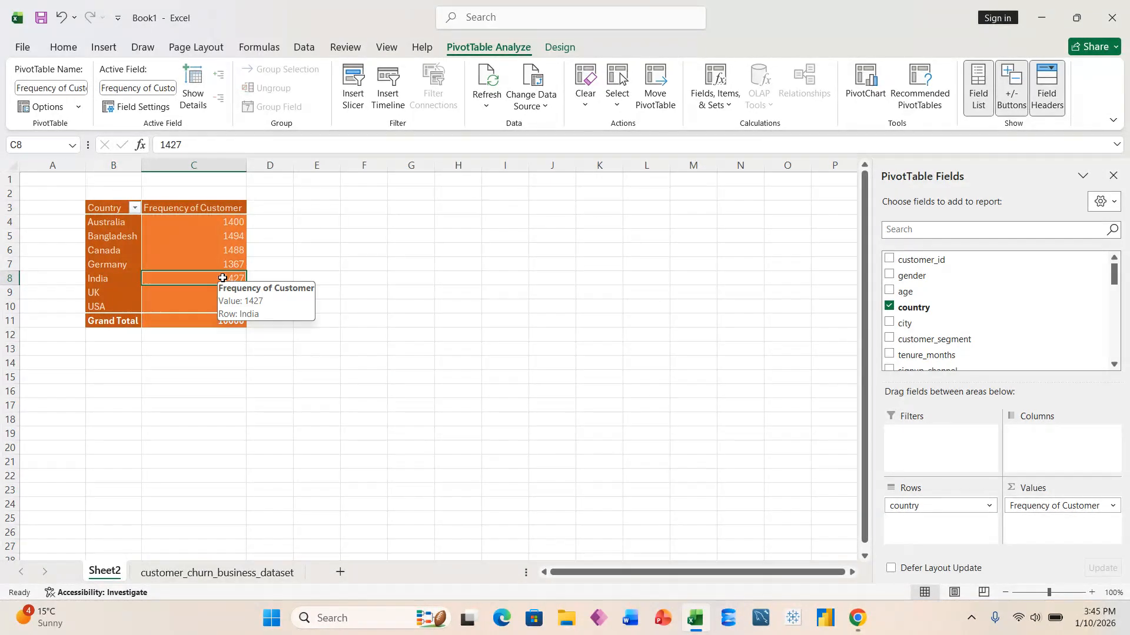
pyautogui.doubleClick(234, 278)
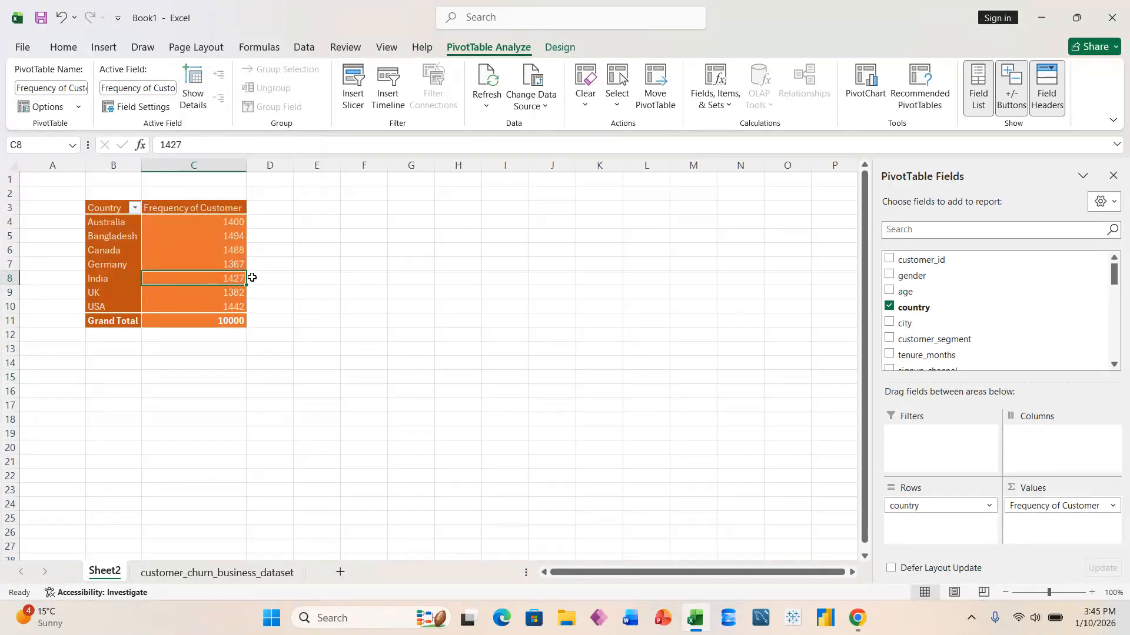
pyautogui.click(341, 275)
pyautogui.click(216, 279)
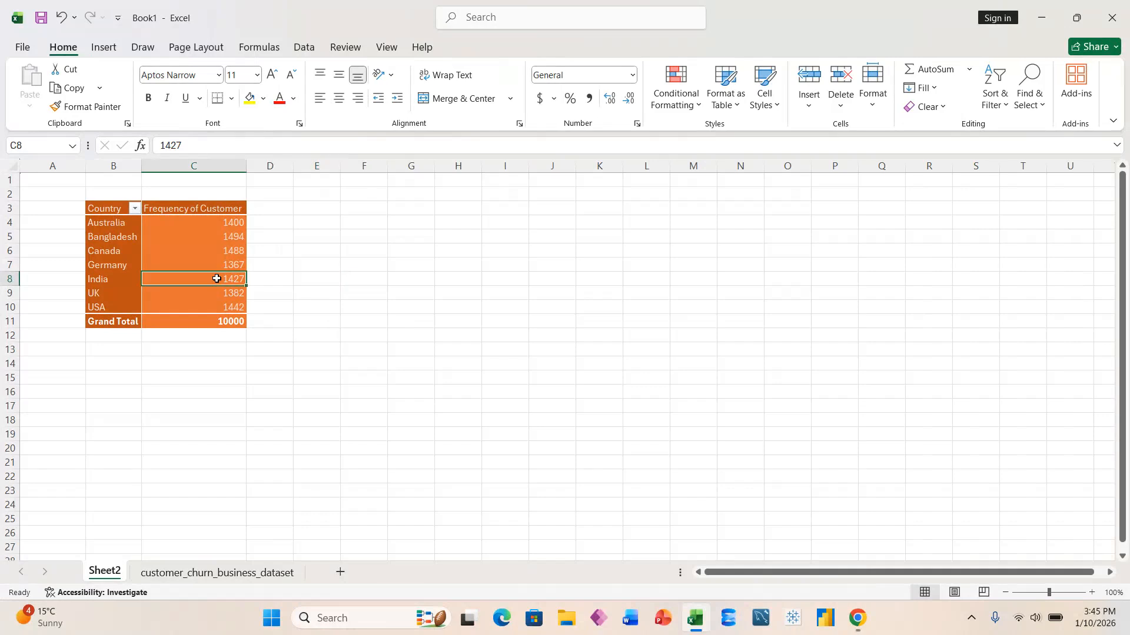
pyautogui.moveTo(217, 278)
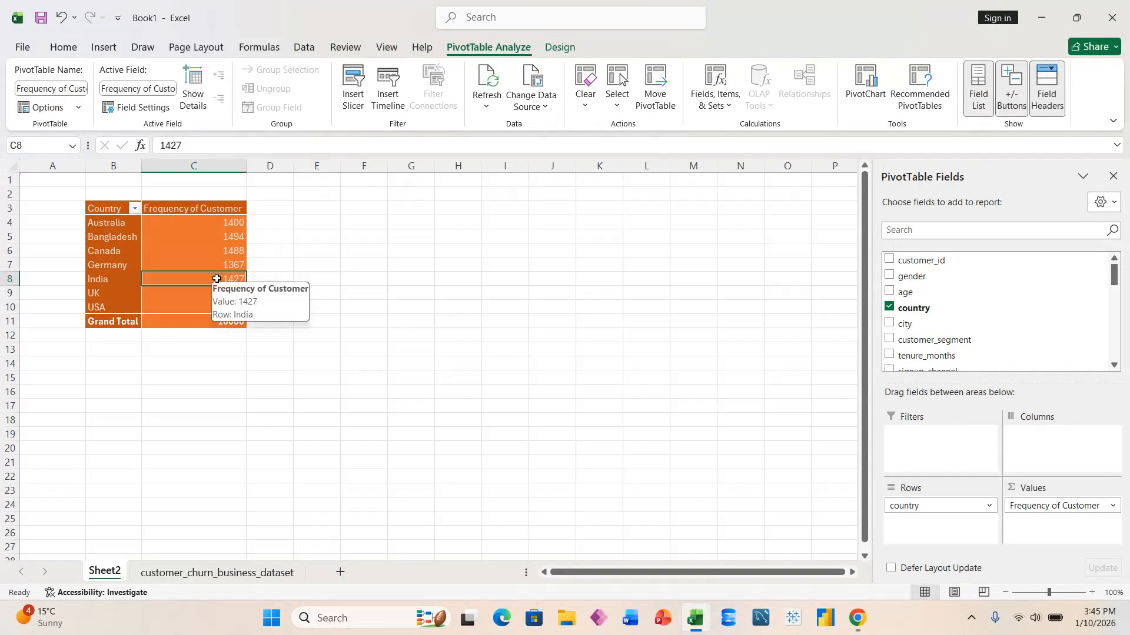
pyautogui.click(196, 86)
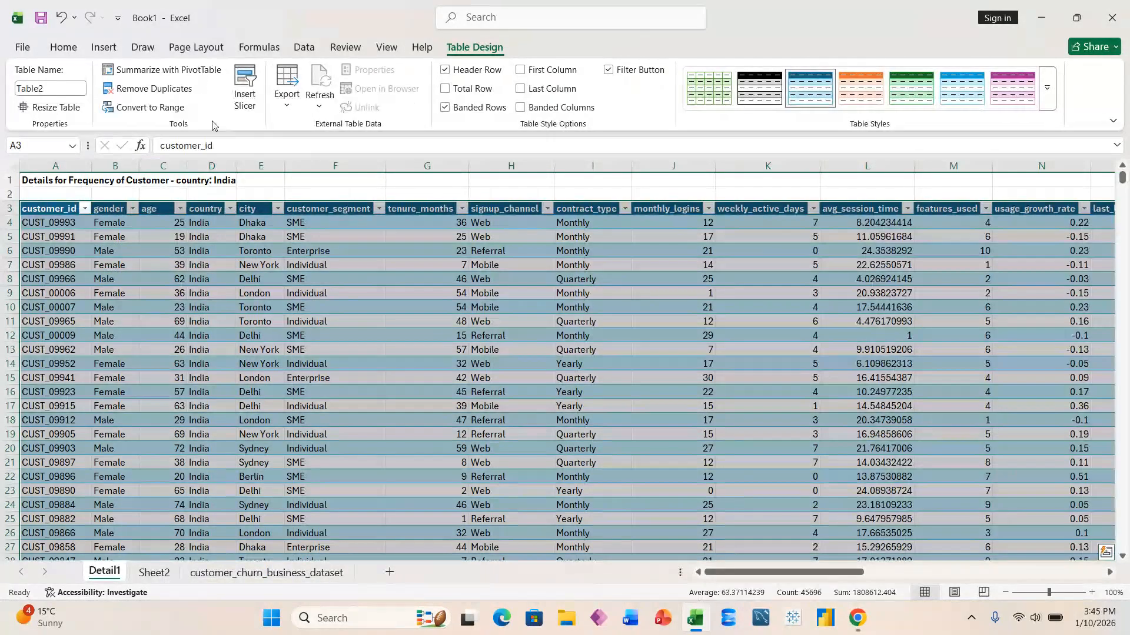
# Examine the India detail records, including the city values and the country filter choices, leaving the filter unchanged
pyautogui.hscroll(5, 432, 373)
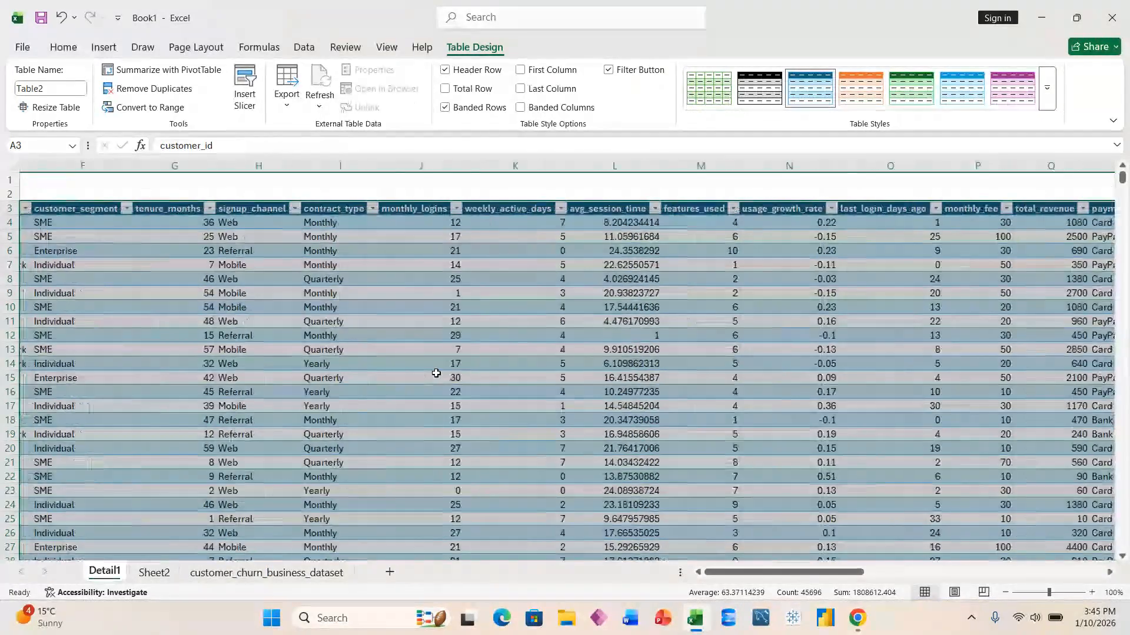
pyautogui.hscroll(-5, 436, 373)
pyautogui.scroll(-2, 436, 373)
pyautogui.scroll(2, 436, 373)
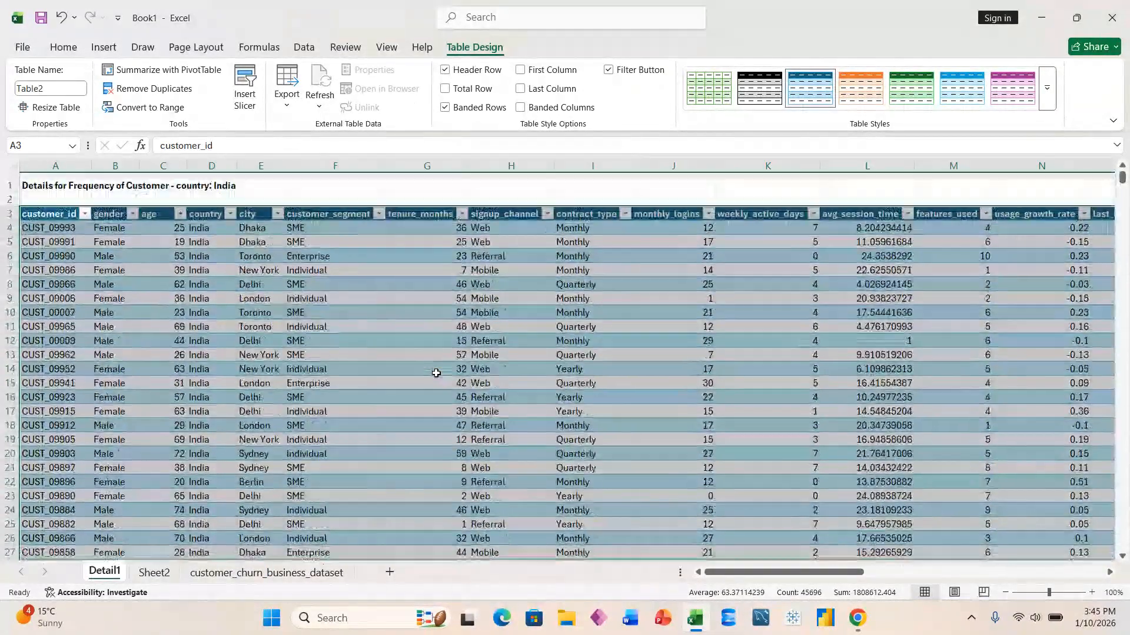
pyautogui.click(265, 226)
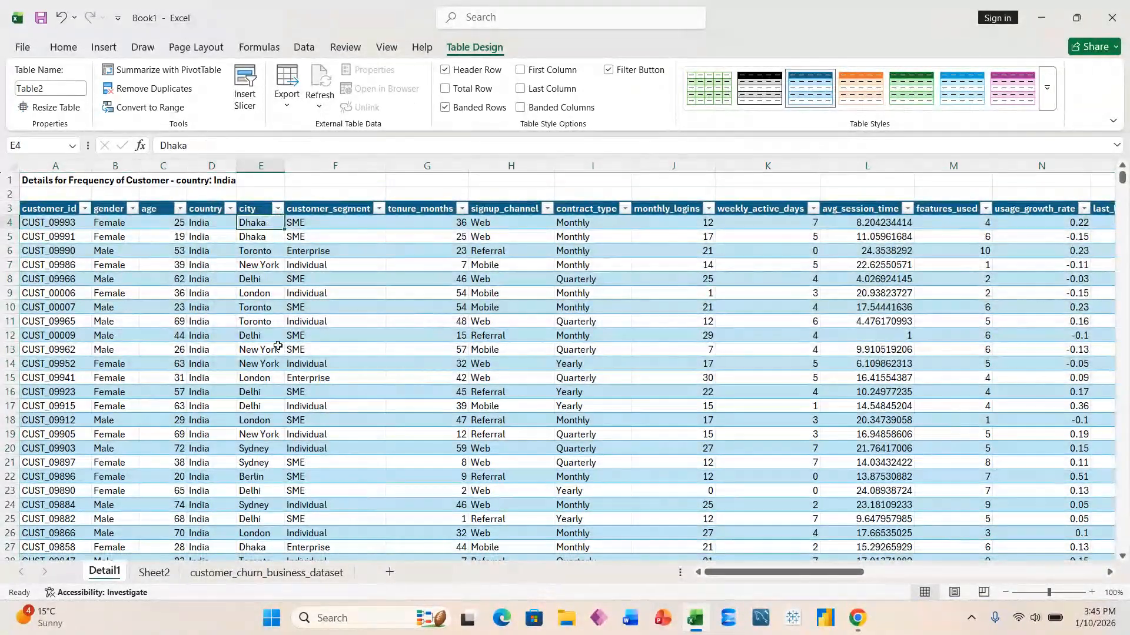
pyautogui.click(268, 250)
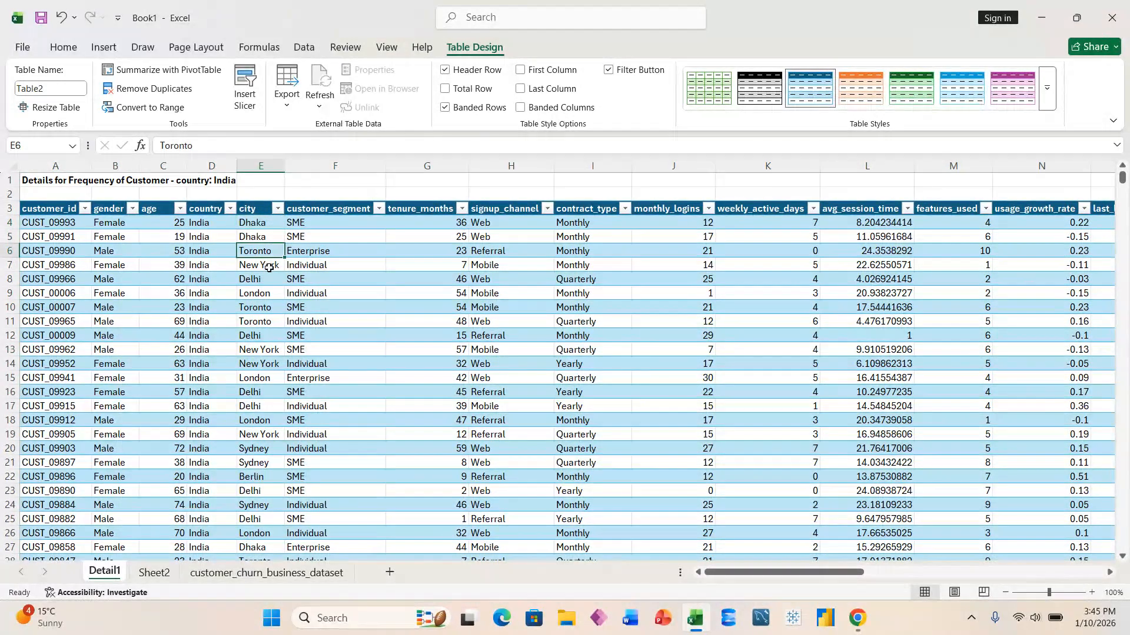
pyautogui.click(266, 266)
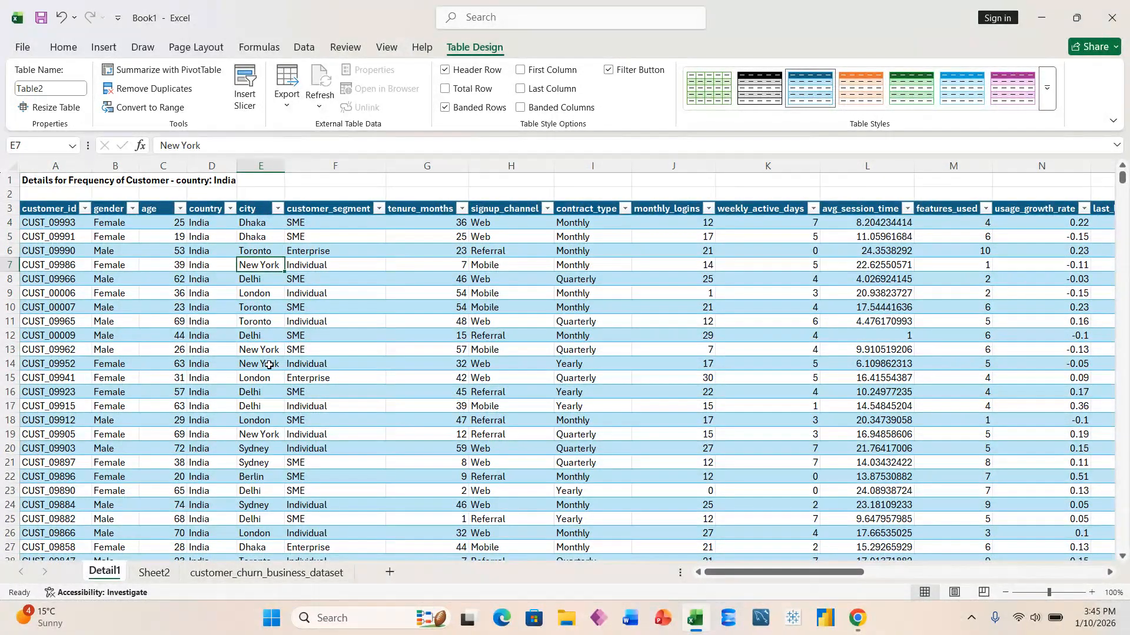
pyautogui.scroll(-5, 267, 365)
pyautogui.scroll(-19, 267, 365)
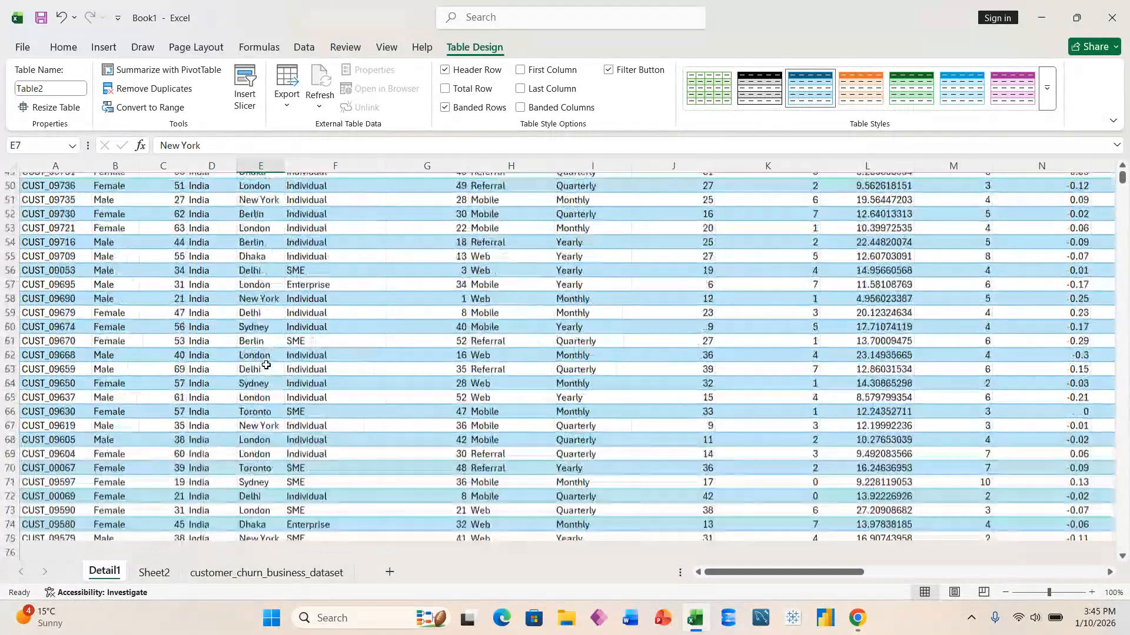
pyautogui.scroll(20, 267, 364)
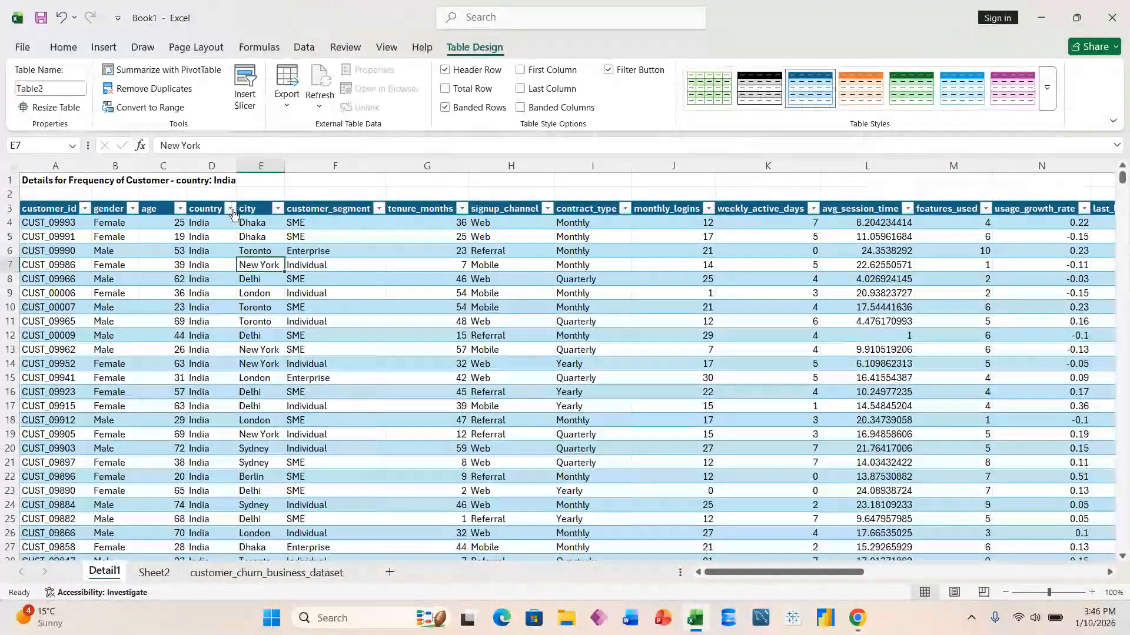
pyautogui.click(230, 208)
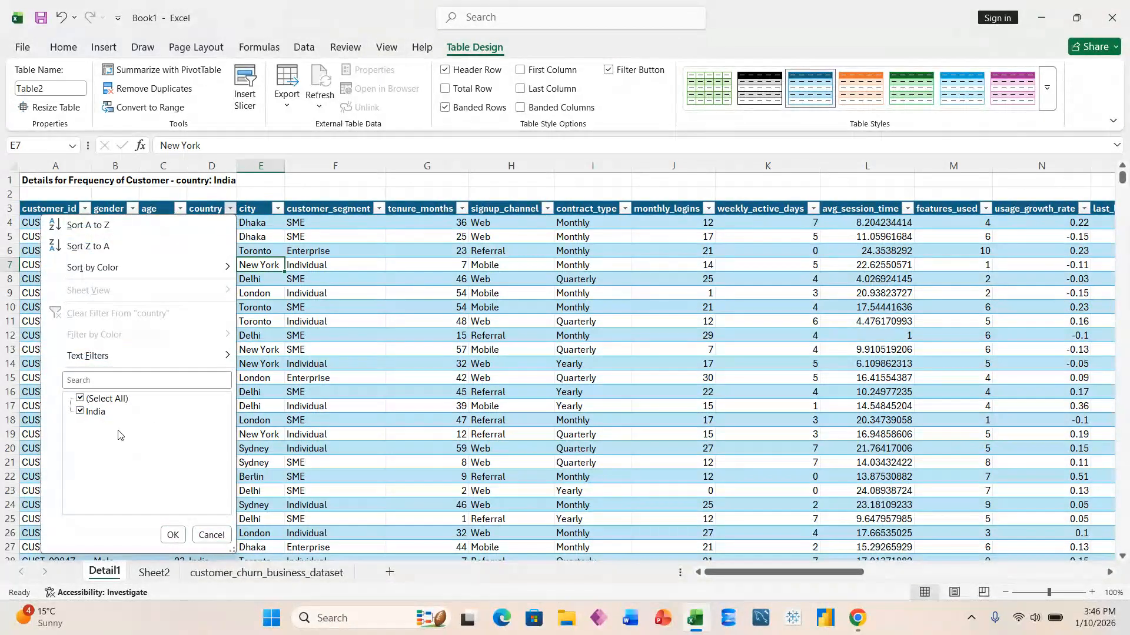
pyautogui.click(212, 535)
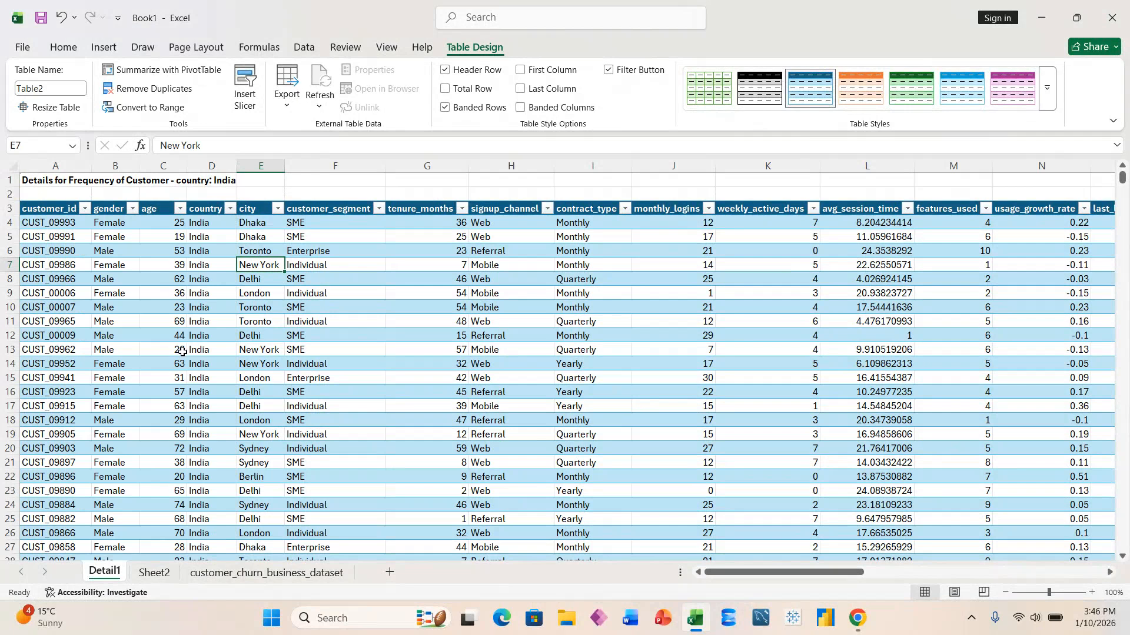
# Undo the India detail sheet and return to the PivotTable sheet
pyautogui.hotkey('ctrl', 'z')
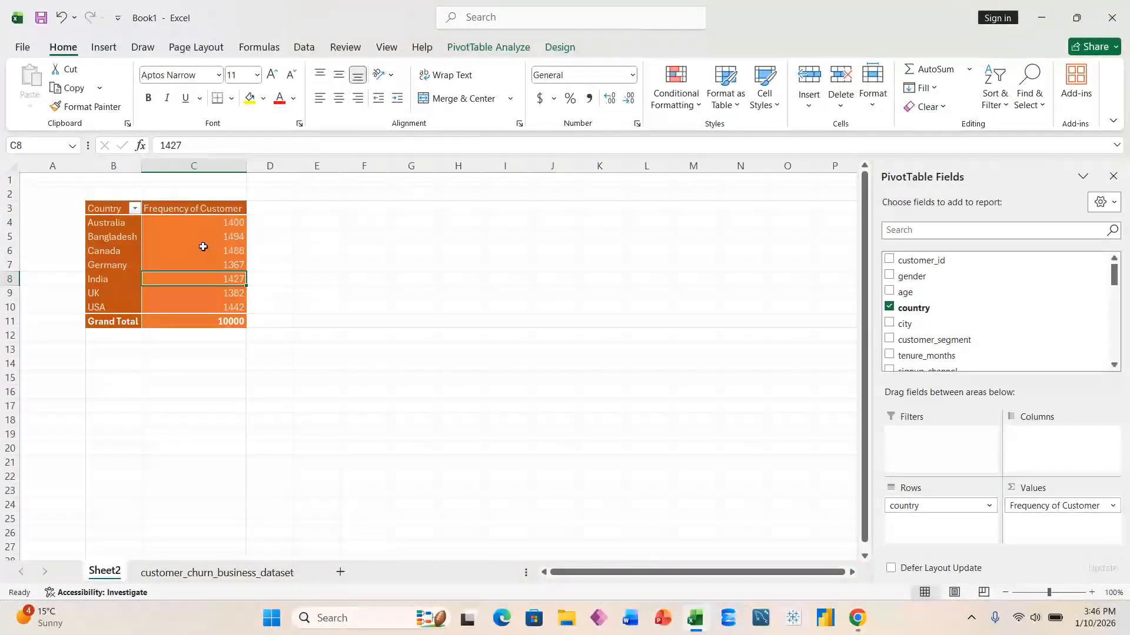
pyautogui.click(203, 248)
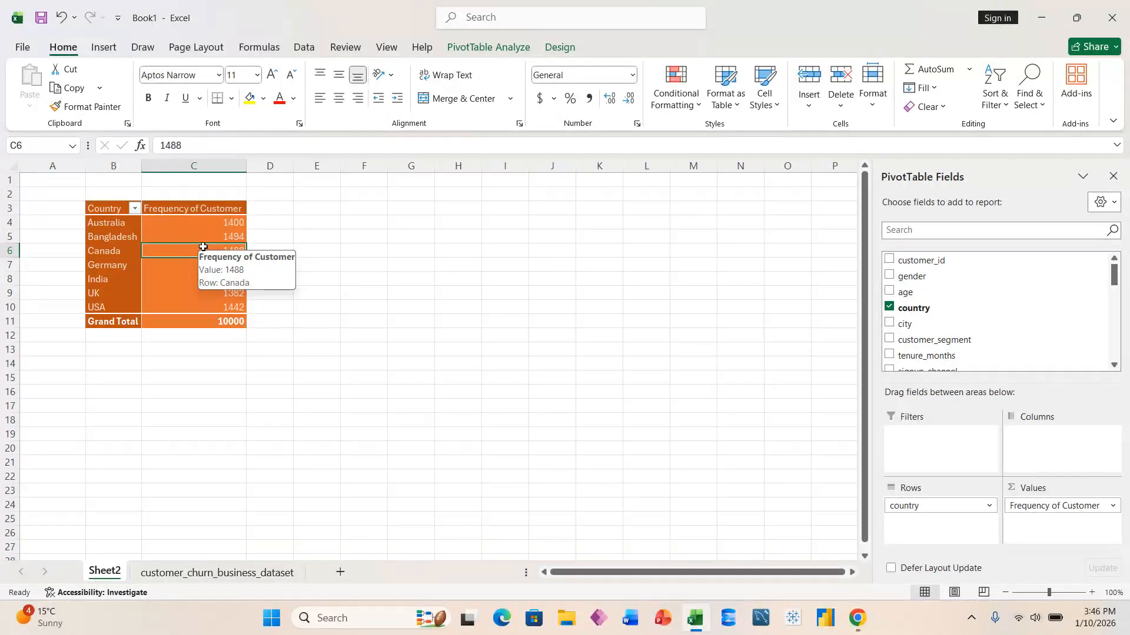
pyautogui.click(328, 359)
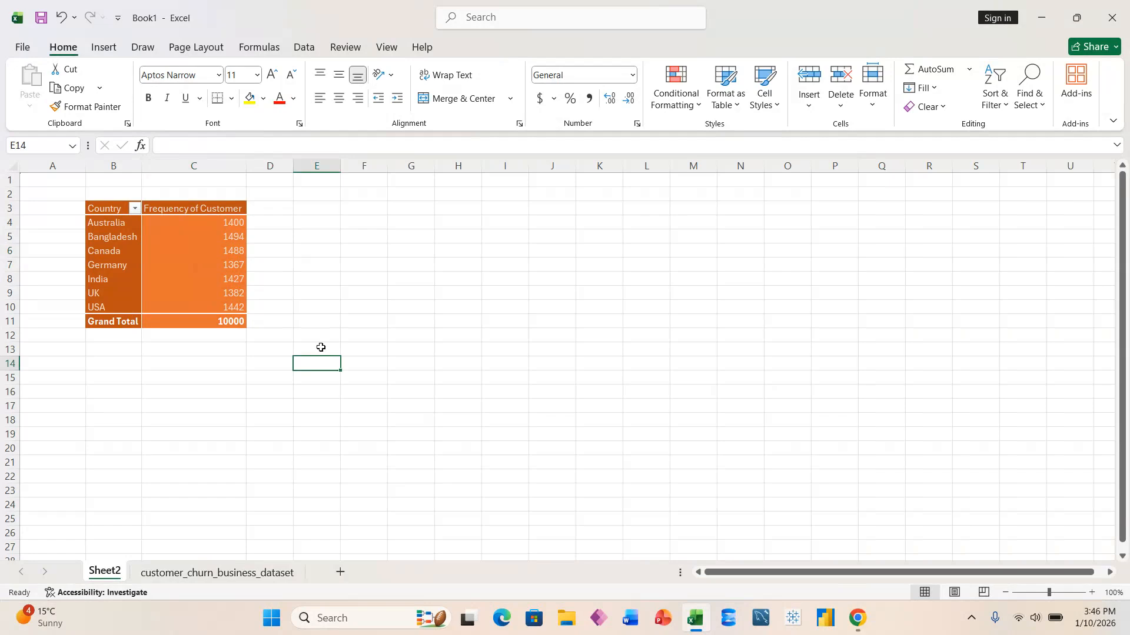
pyautogui.click(224, 267)
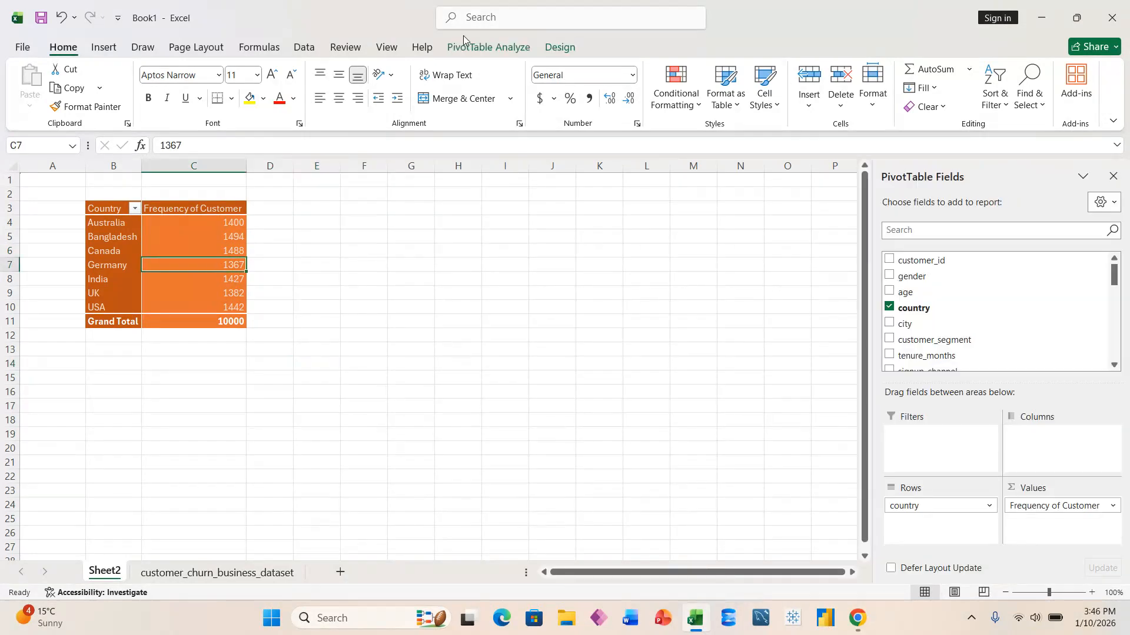
pyautogui.click(471, 46)
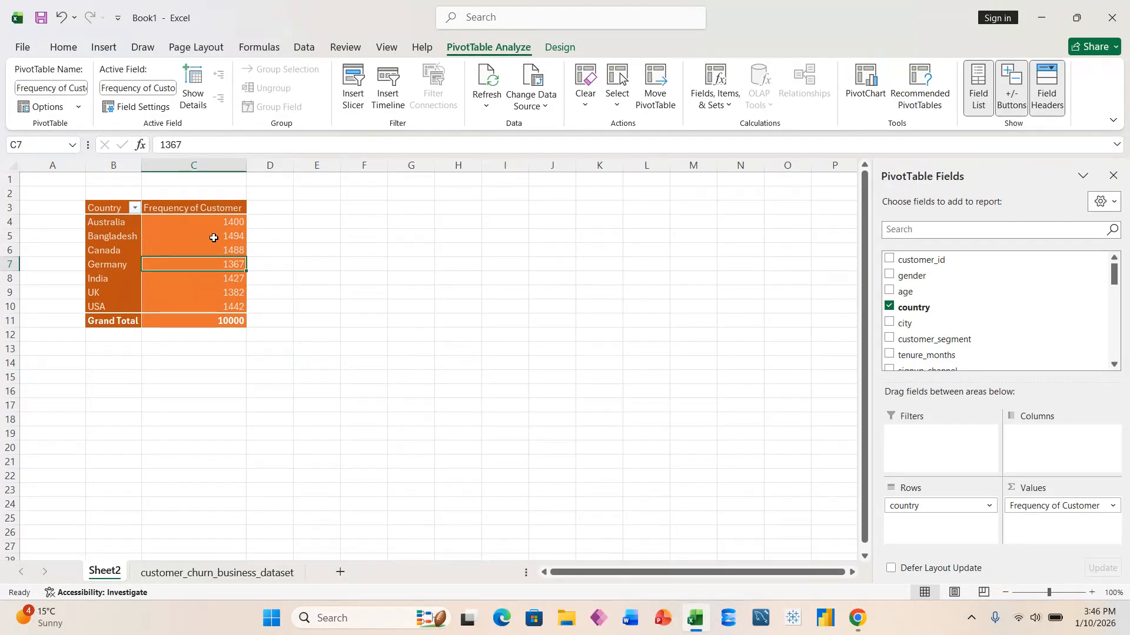
pyautogui.click(510, 380)
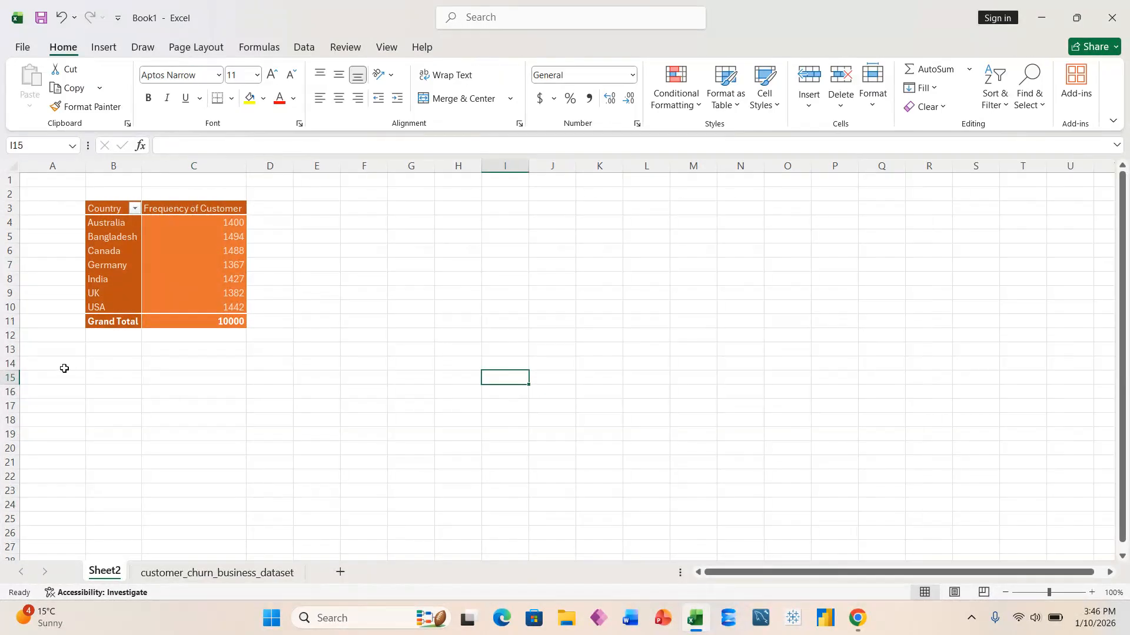
pyautogui.click(97, 367)
# Return to the customer_churn_business_dataset sheet and select a cell inside the data
pyautogui.click(189, 574)
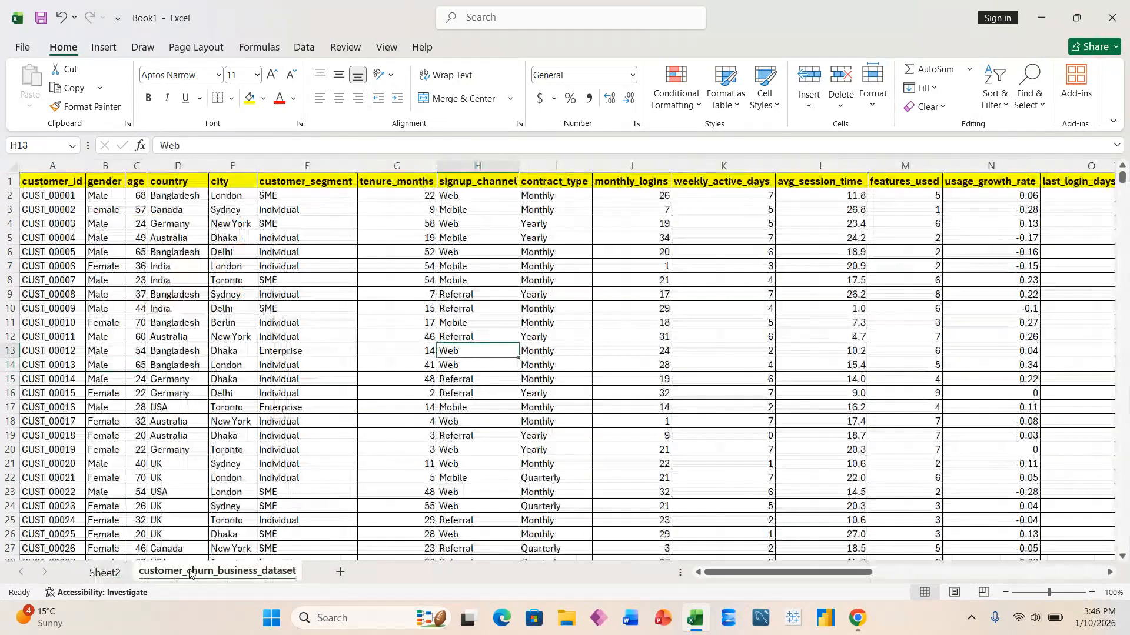
pyautogui.click(360, 337)
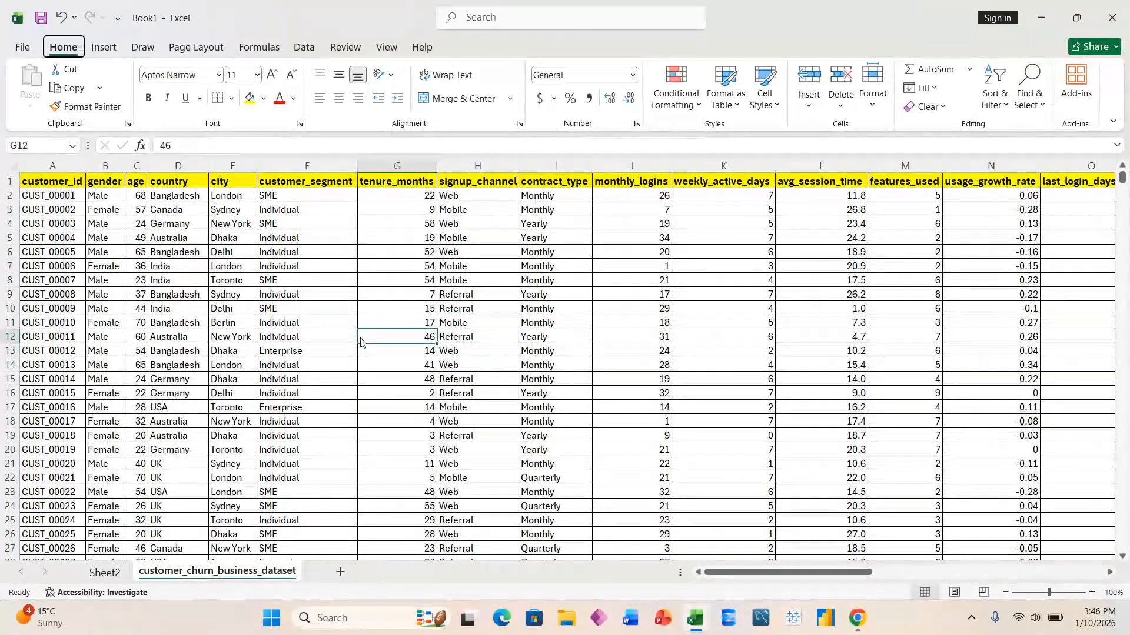
pyautogui.press('alt')
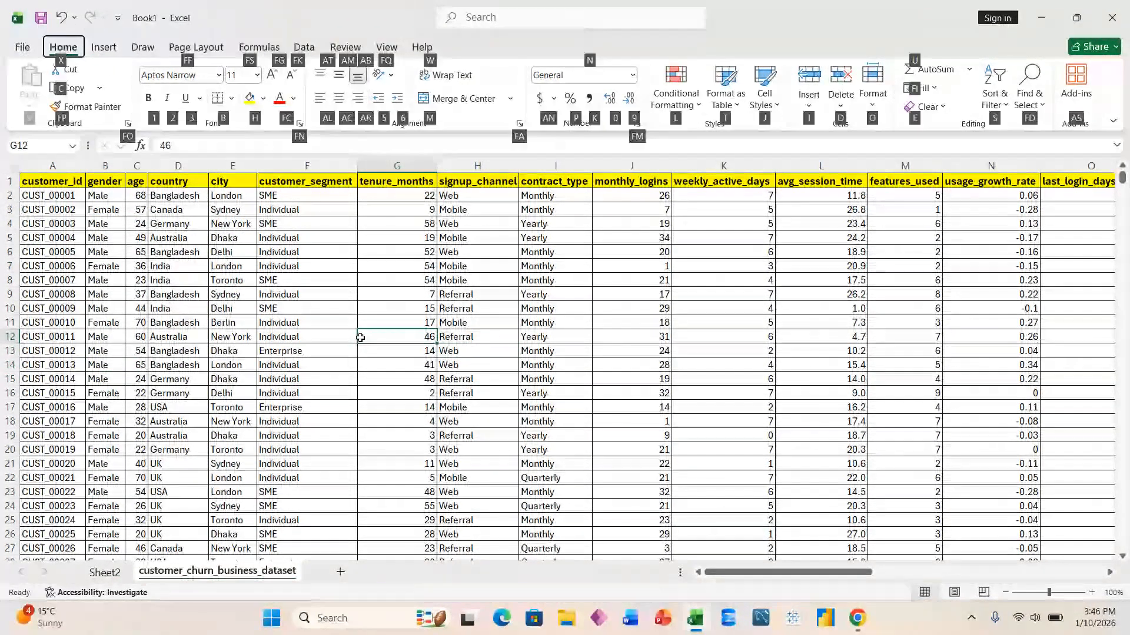
pyautogui.press('Escape')
pyautogui.press('i')
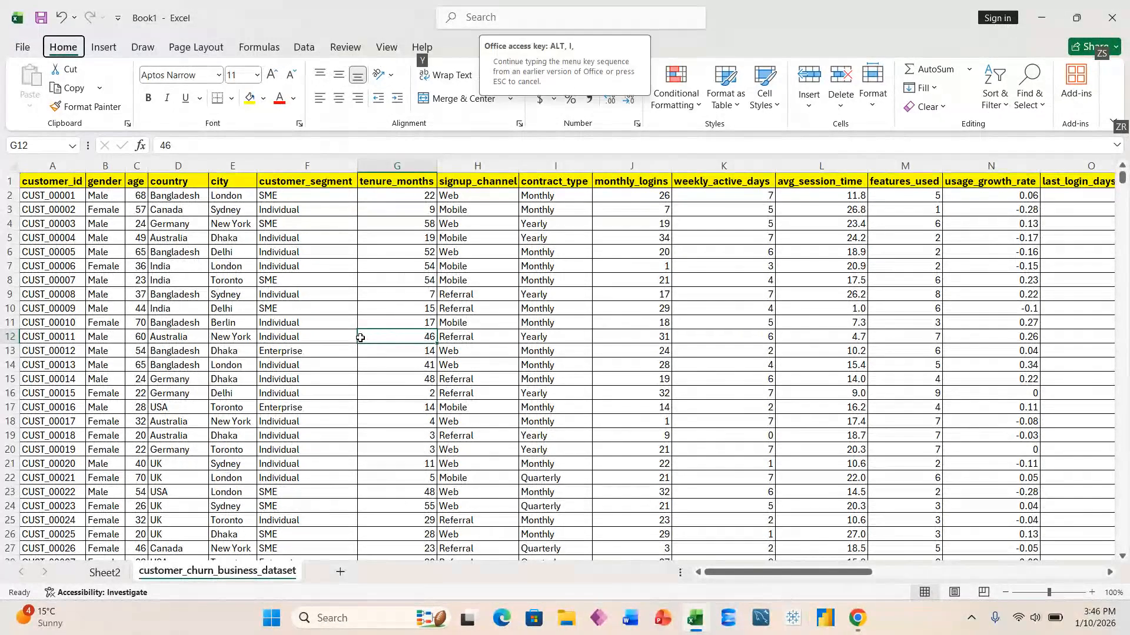
pyautogui.press('Escape')
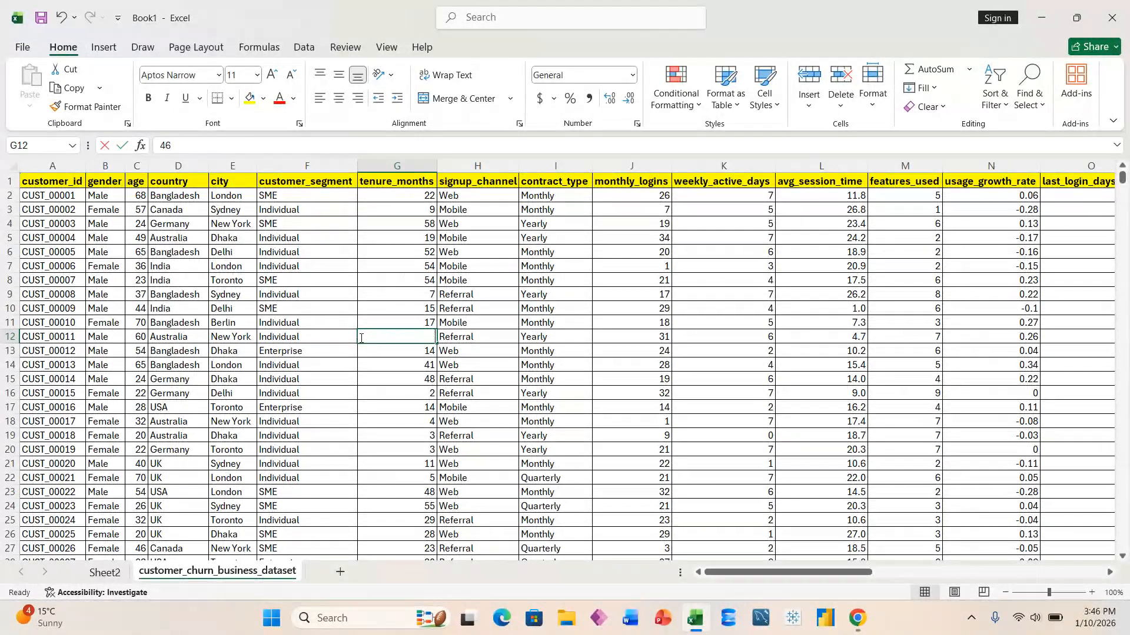
pyautogui.write('n')
pyautogui.press('Escape')
# Insert a PivotTable from the whole churn dataset range, placed on the existing Sheet2 at cell B15
pyautogui.hotkey('alt', 'n')
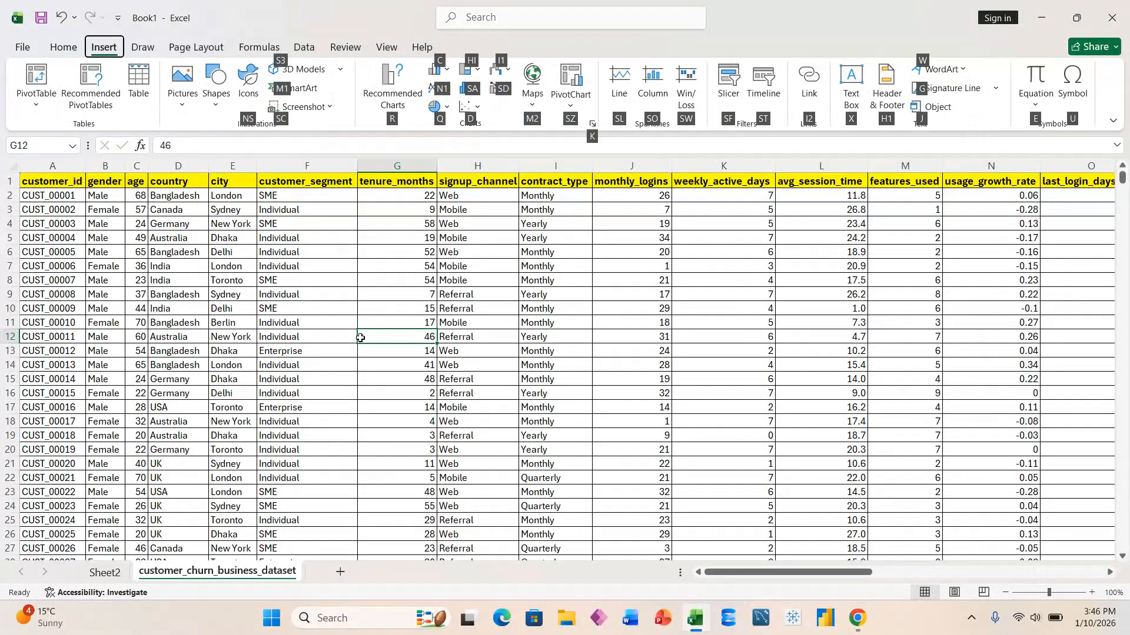
pyautogui.press('v')
pyautogui.press('t')
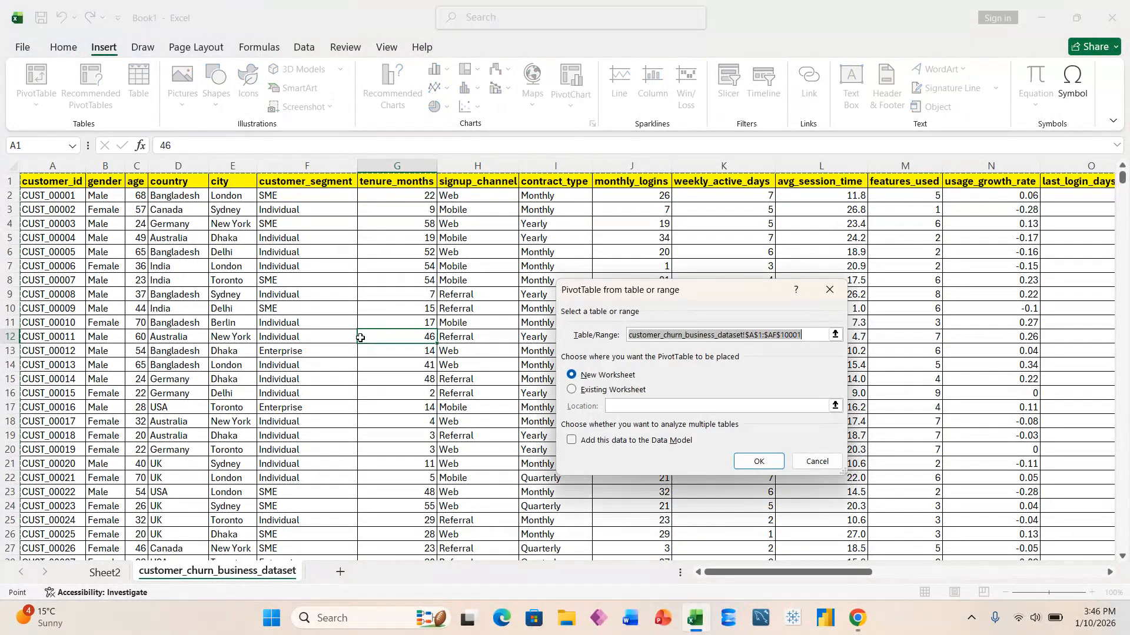
pyautogui.click(611, 390)
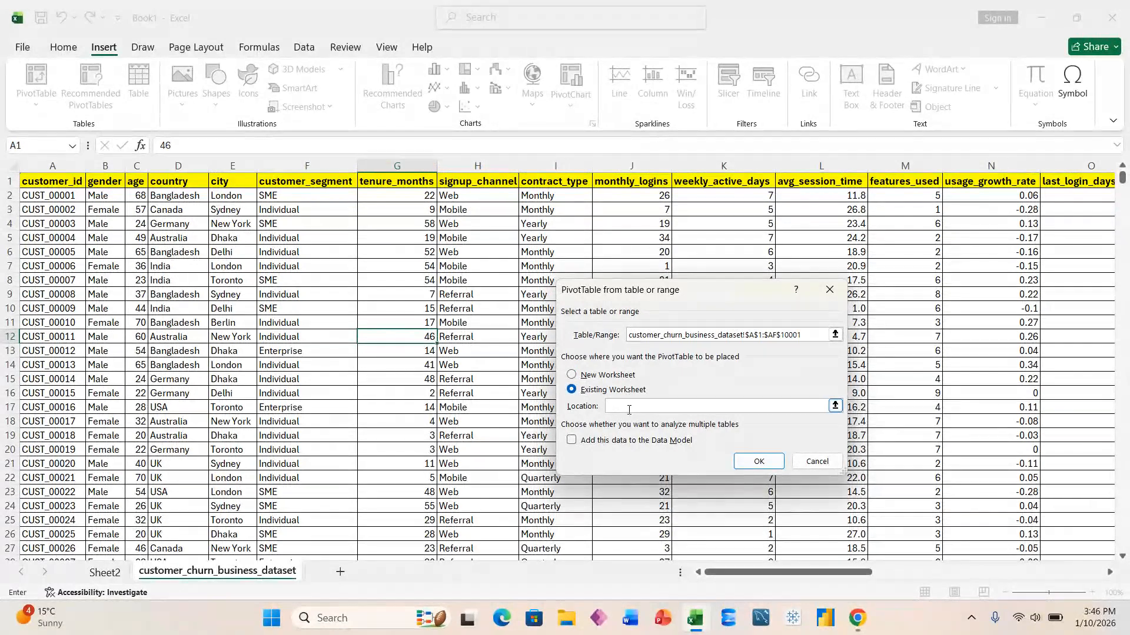
pyautogui.click(105, 572)
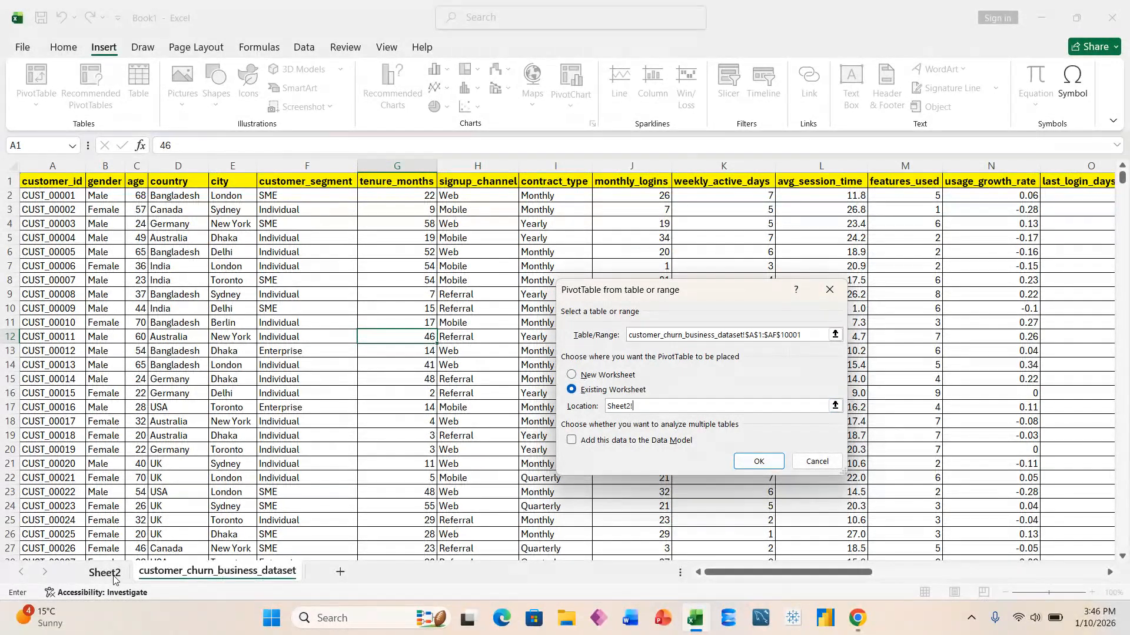
pyautogui.click(121, 376)
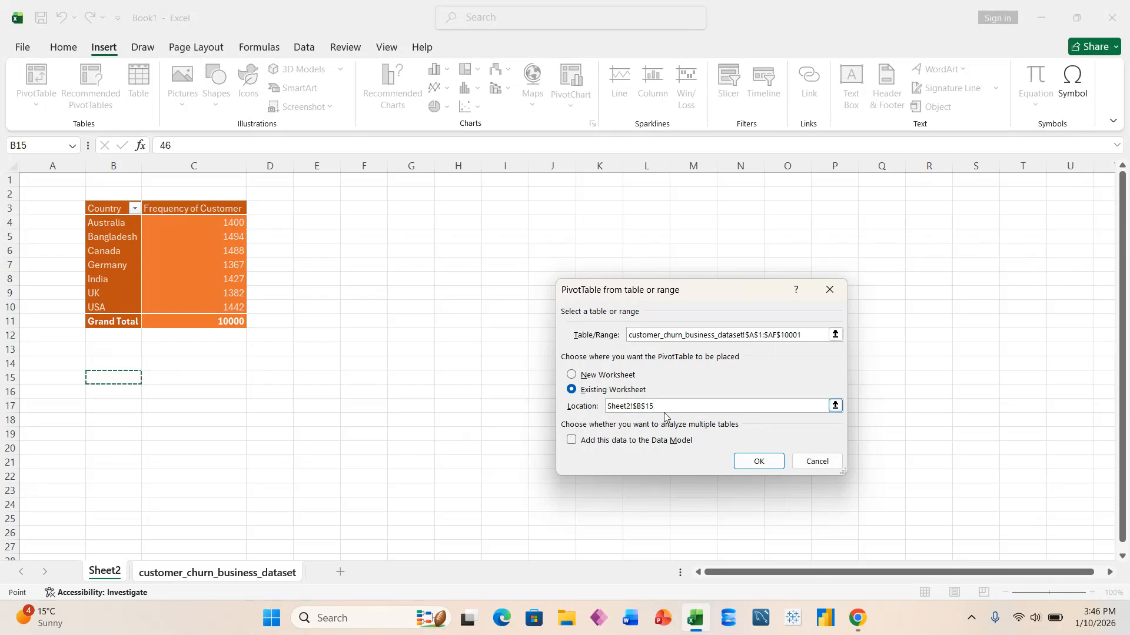
pyautogui.click(774, 461)
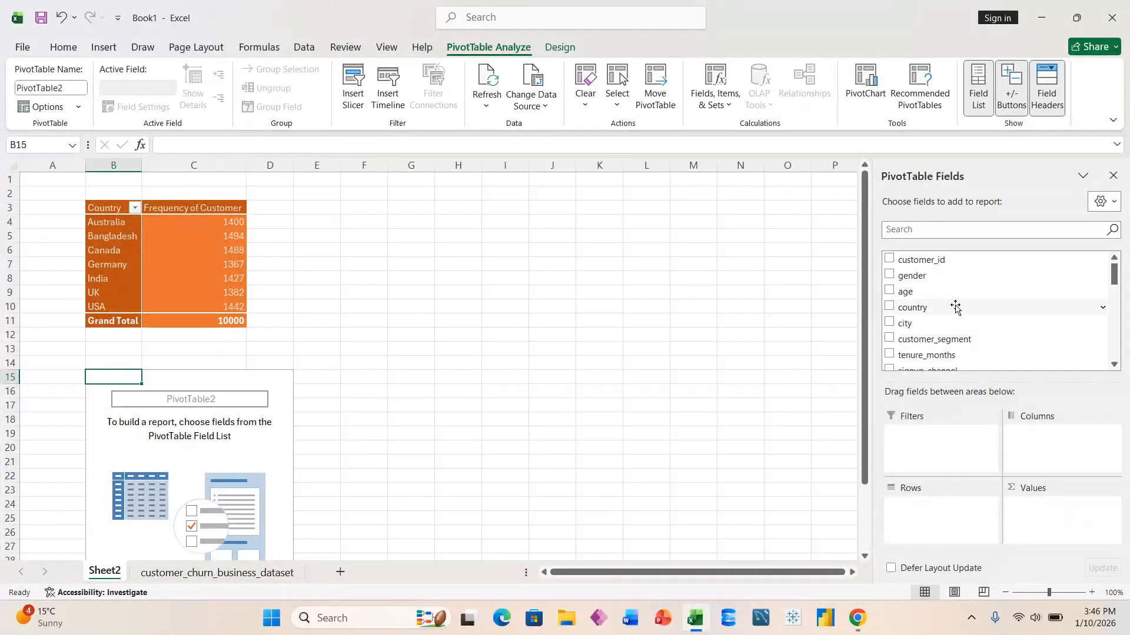
# Lay out the new PivotTable with customer_segment as columns, signup_channel as rows, and the count of signup_channel as values
pyautogui.scroll(-2, 956, 308)
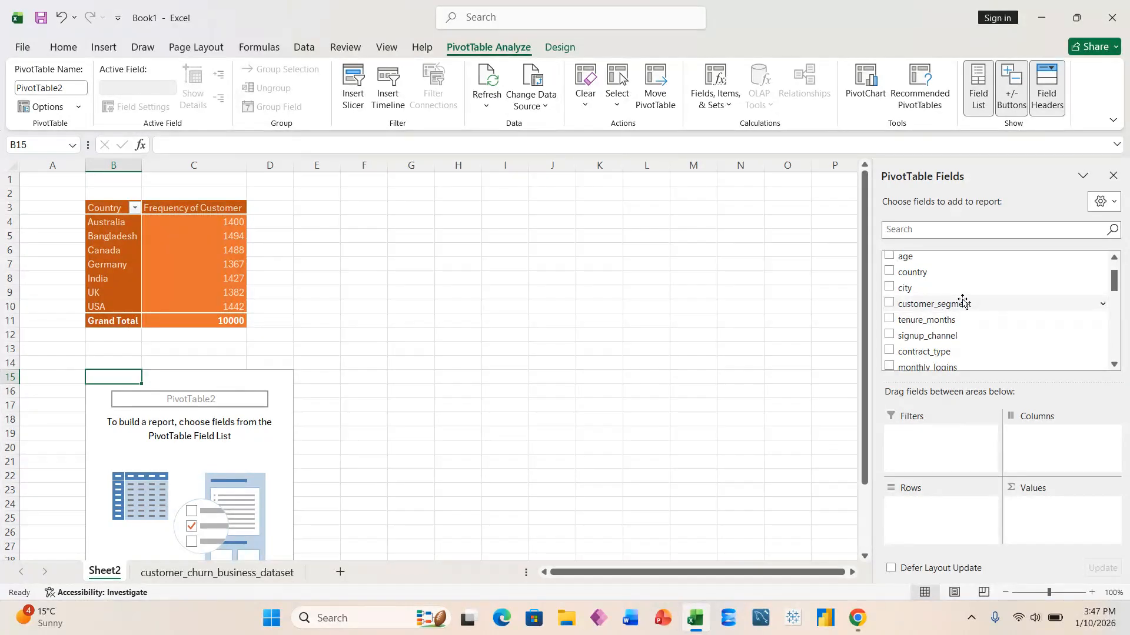
pyautogui.moveTo(961, 301); pyautogui.dragTo(1053, 456)
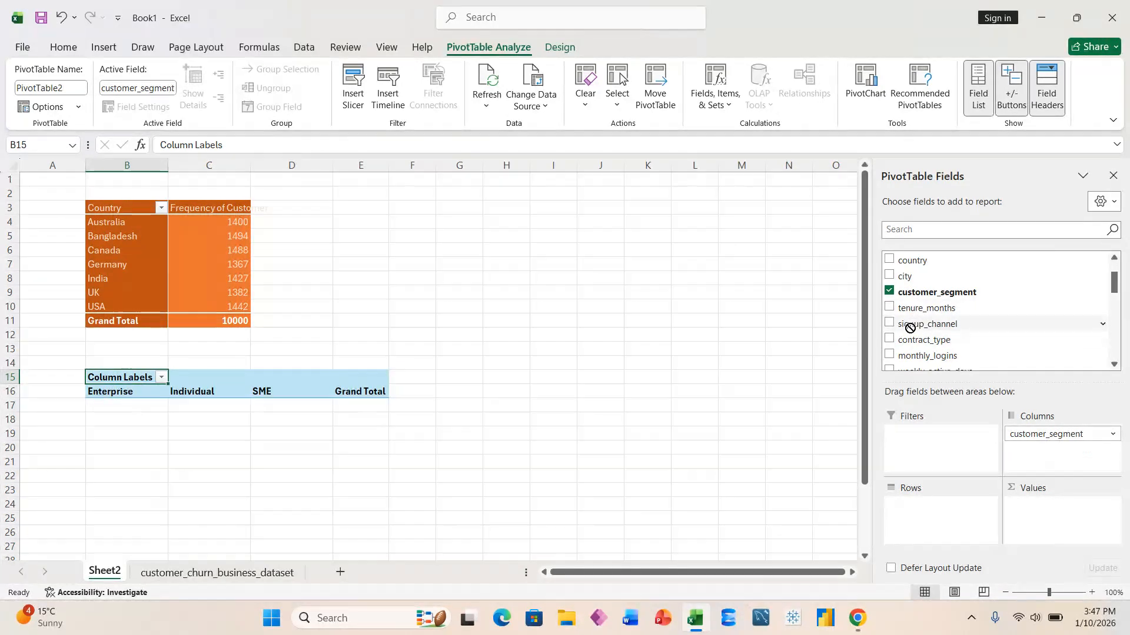
pyautogui.moveTo(911, 324); pyautogui.dragTo(937, 521)
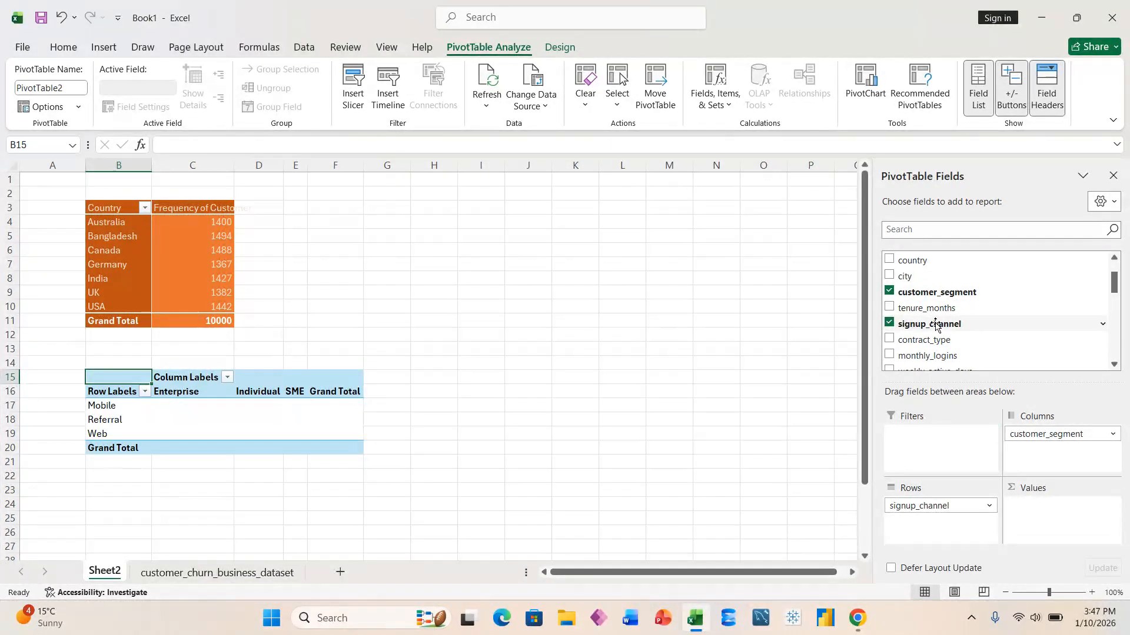
pyautogui.moveTo(936, 326); pyautogui.dragTo(1077, 524)
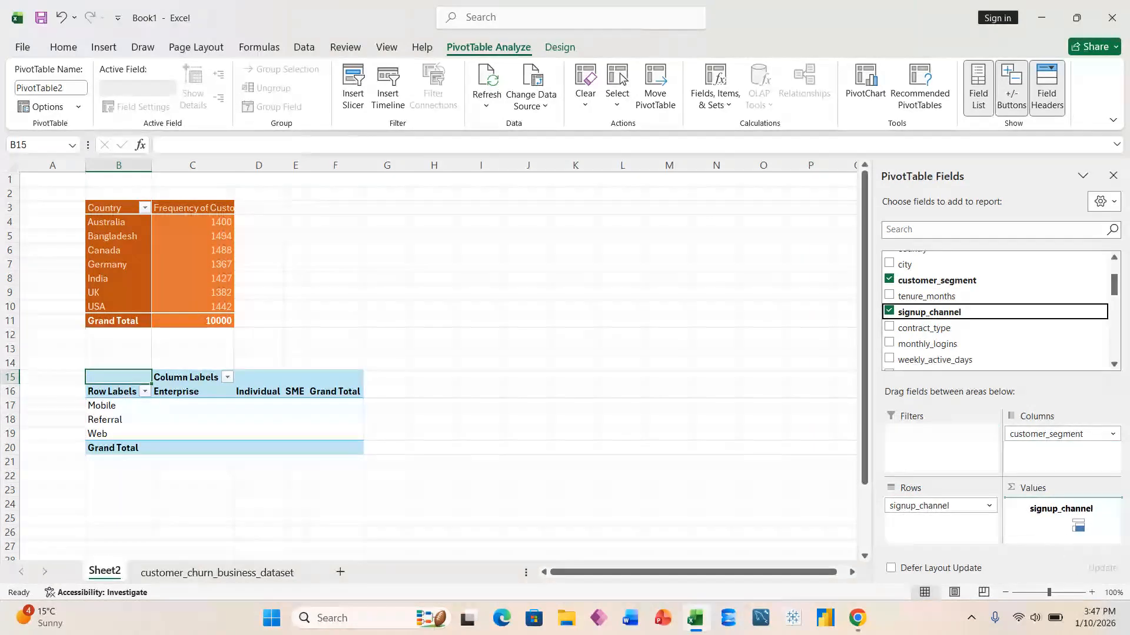
pyautogui.moveTo(1078, 525); pyautogui.dragTo(1077, 524)
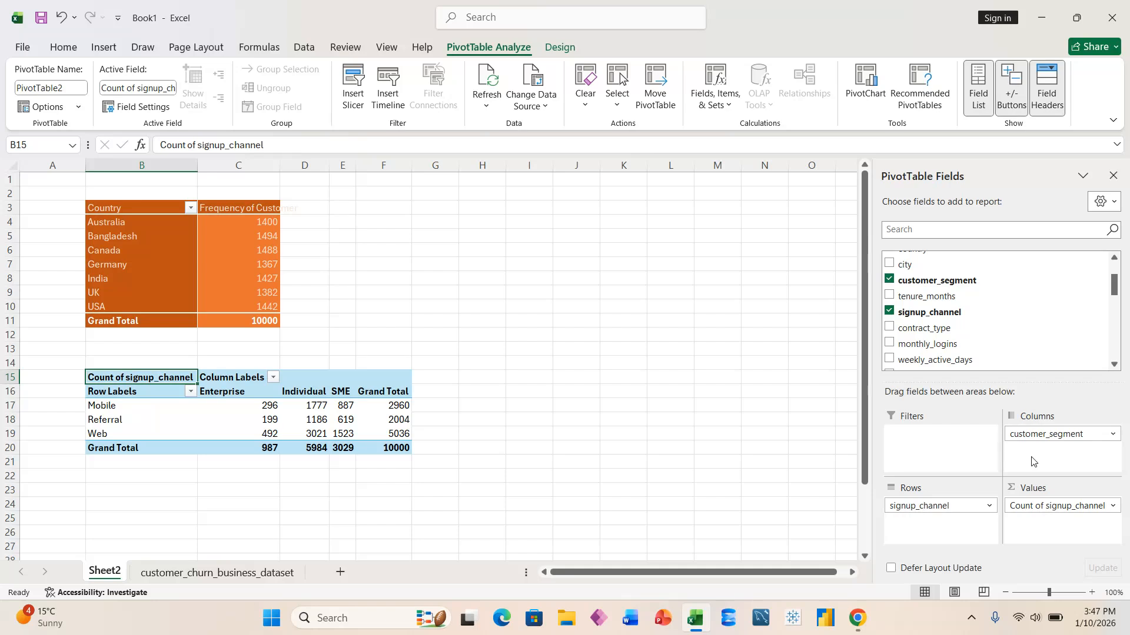
pyautogui.scroll(-3, 978, 333)
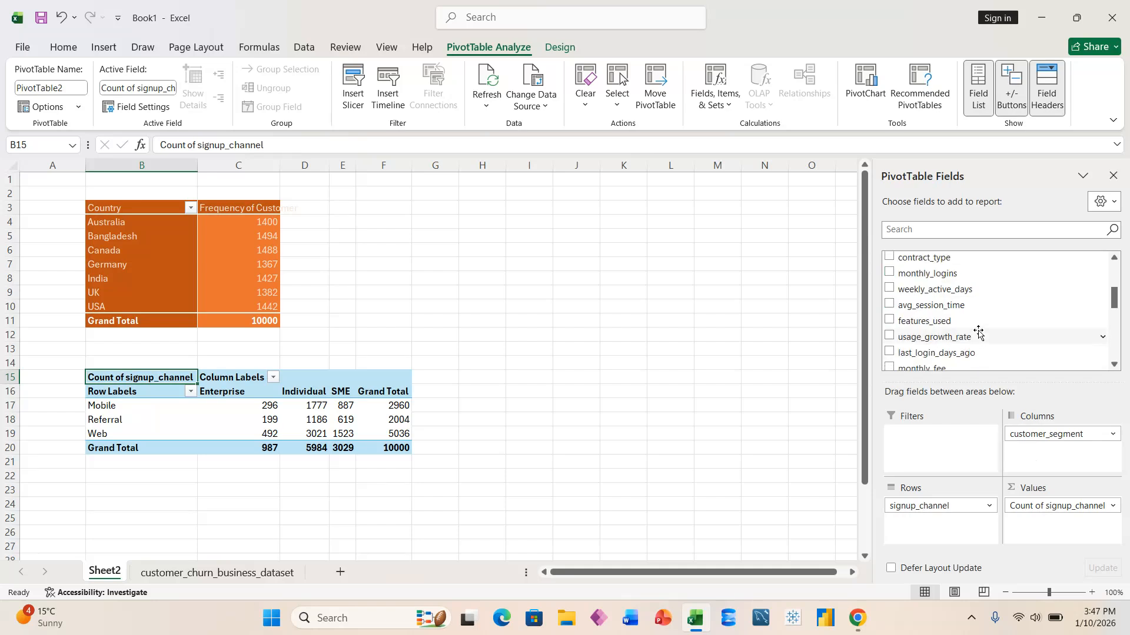
pyautogui.scroll(-1, 979, 332)
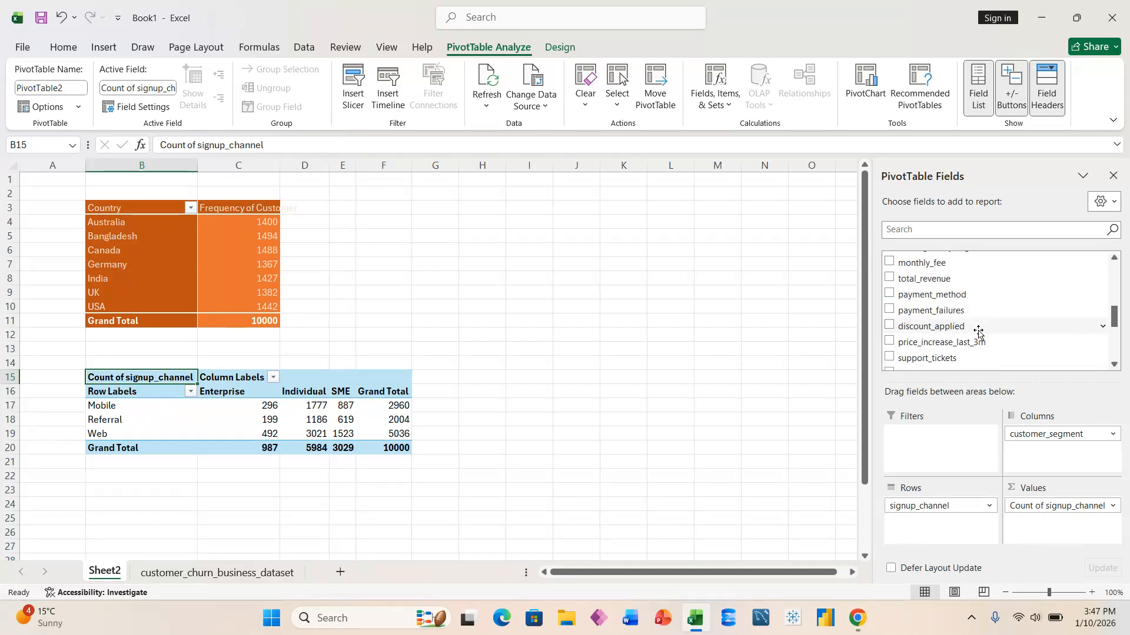
pyautogui.scroll(-1, 978, 332)
pyautogui.scroll(-1, 978, 333)
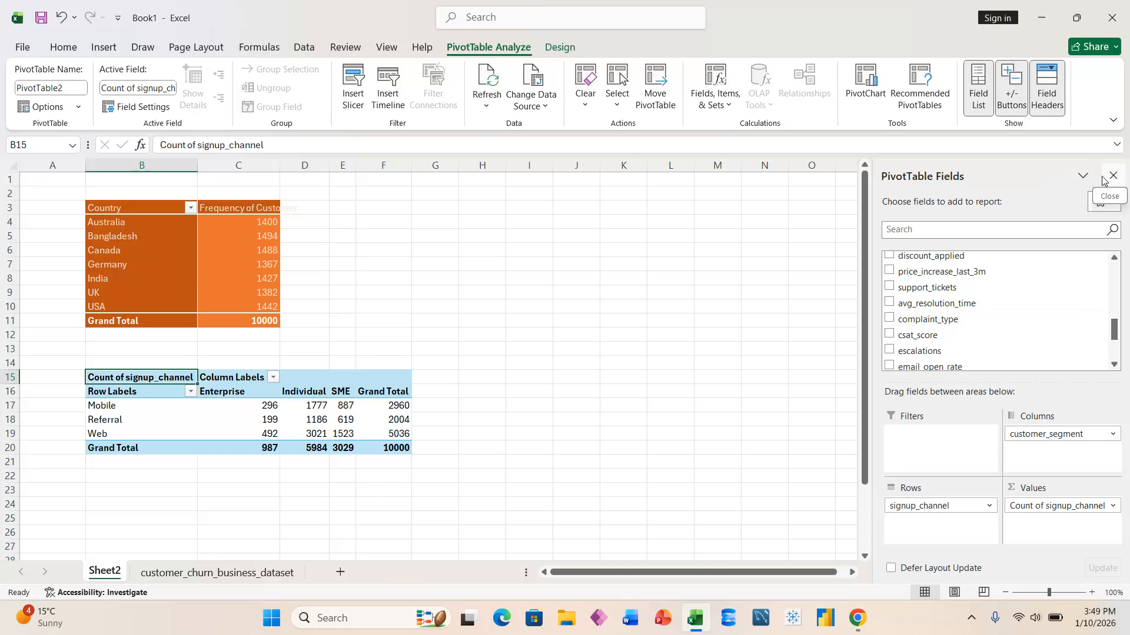
# Rename the second PivotTable's Column Labels heading to "customer segment"
pyautogui.click(257, 409)
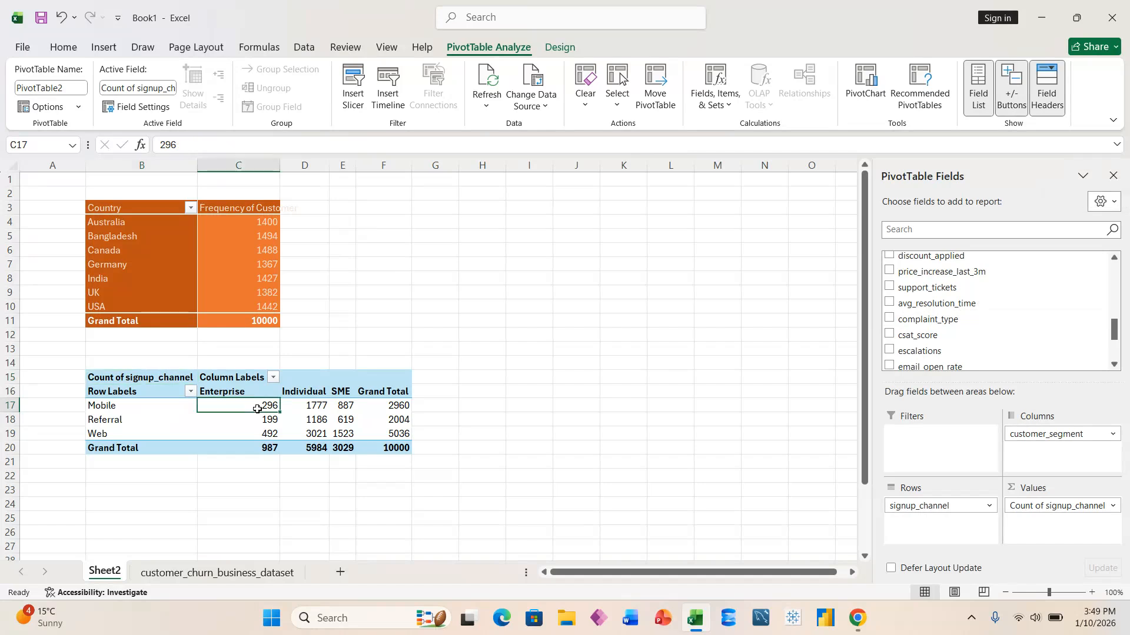
pyautogui.click(227, 377)
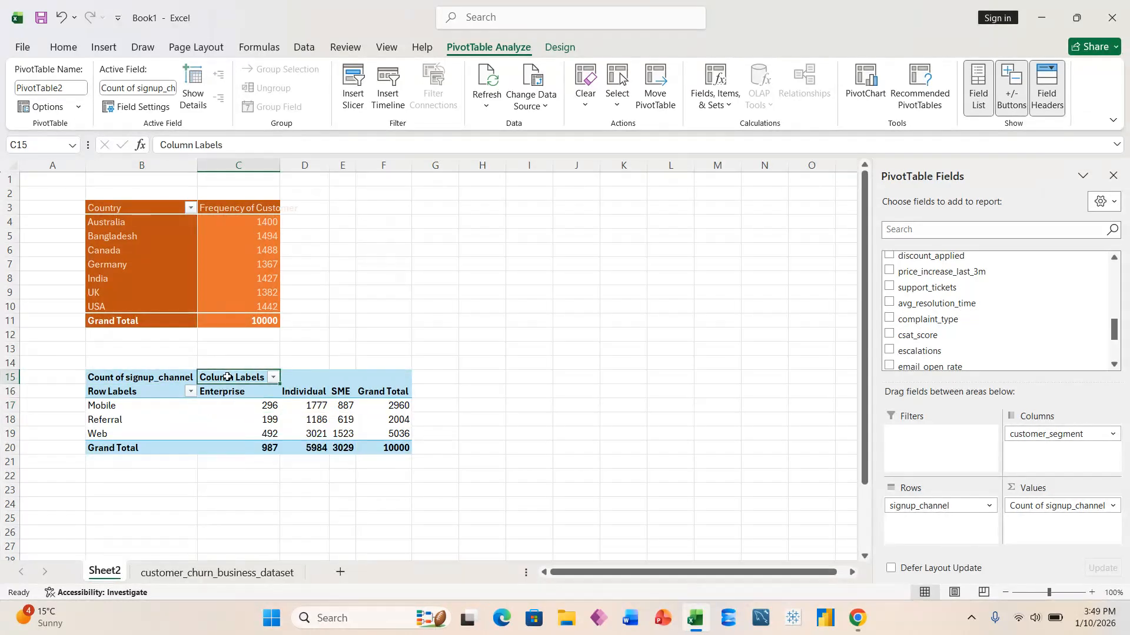
pyautogui.doubleClick(227, 377)
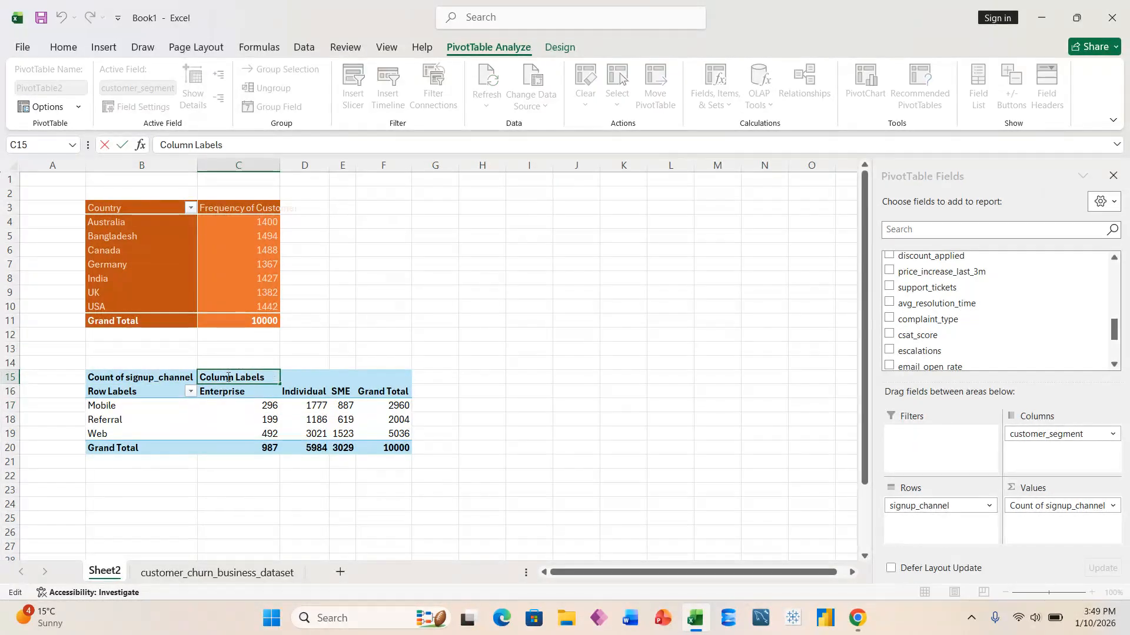
pyautogui.hotkey('ctrl', 'a')
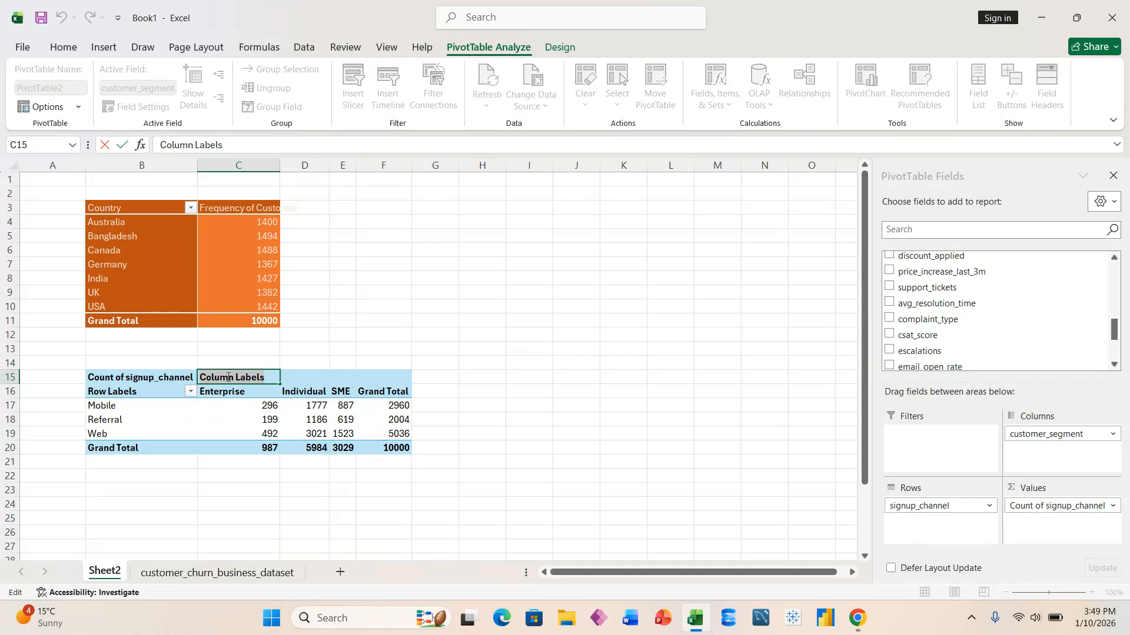
pyautogui.write('cus')
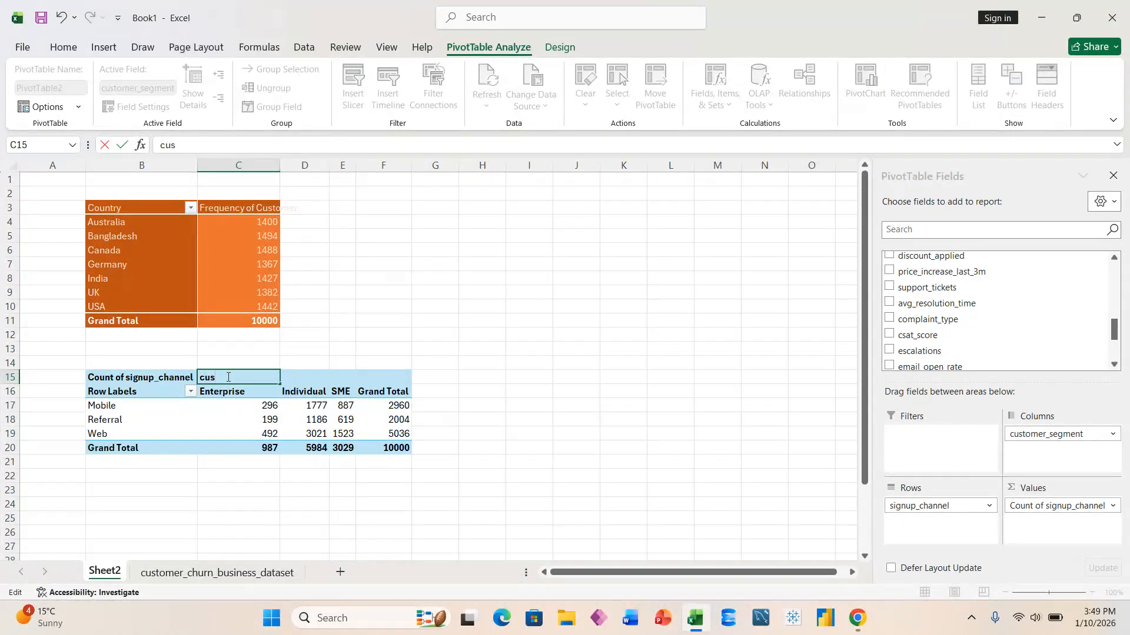
pyautogui.write('tomer segment')
pyautogui.click(134, 380)
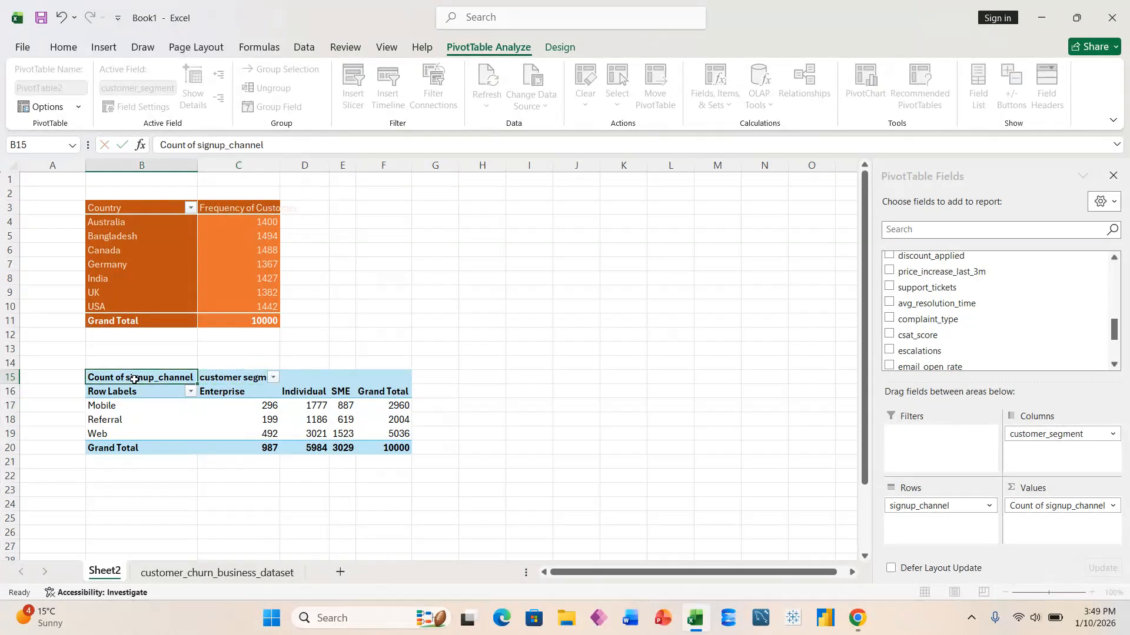
# Rename the second PivotTable's Row Labels heading to "Signup channel" and autofit the width of column C
pyautogui.click(132, 390)
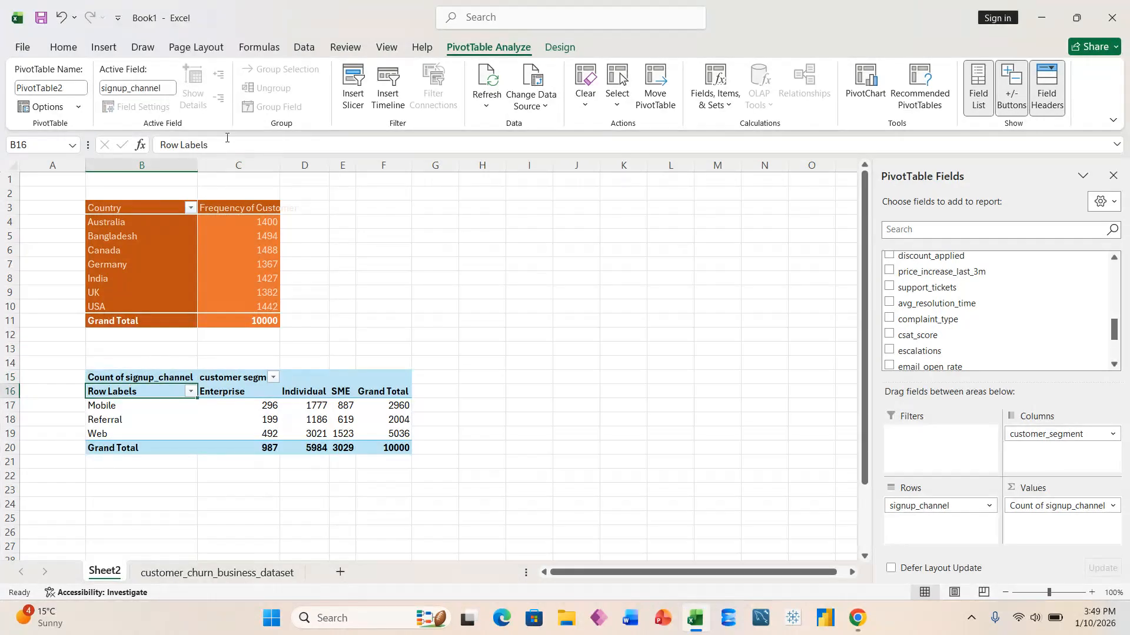
pyautogui.moveTo(228, 141); pyautogui.dragTo(2, 133)
pyautogui.write('S')
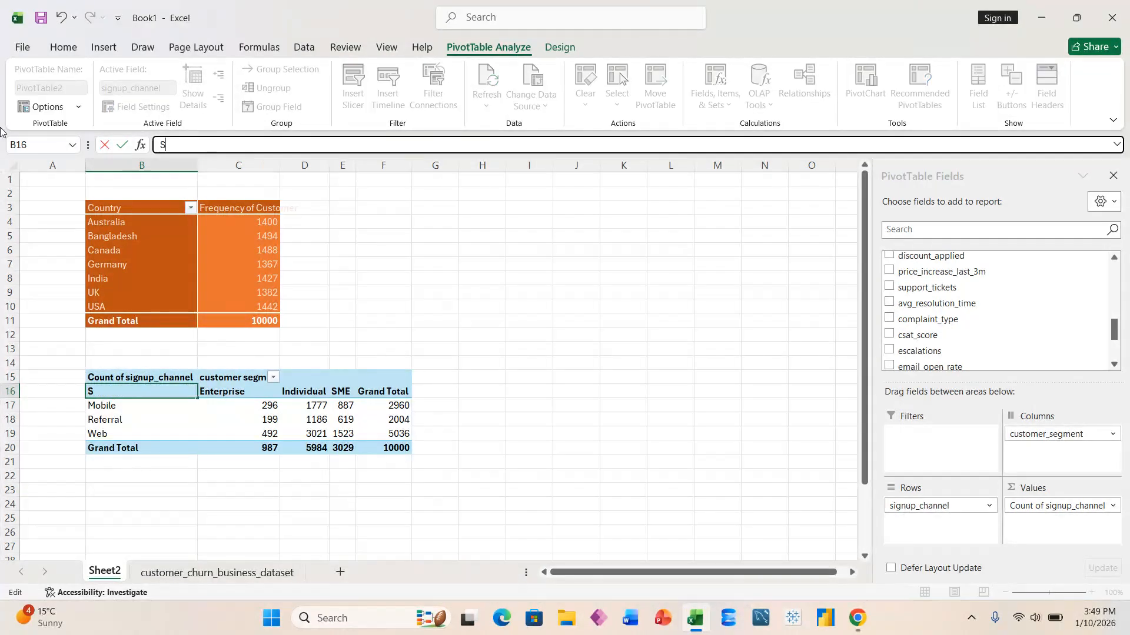
pyautogui.write('ignup channel')
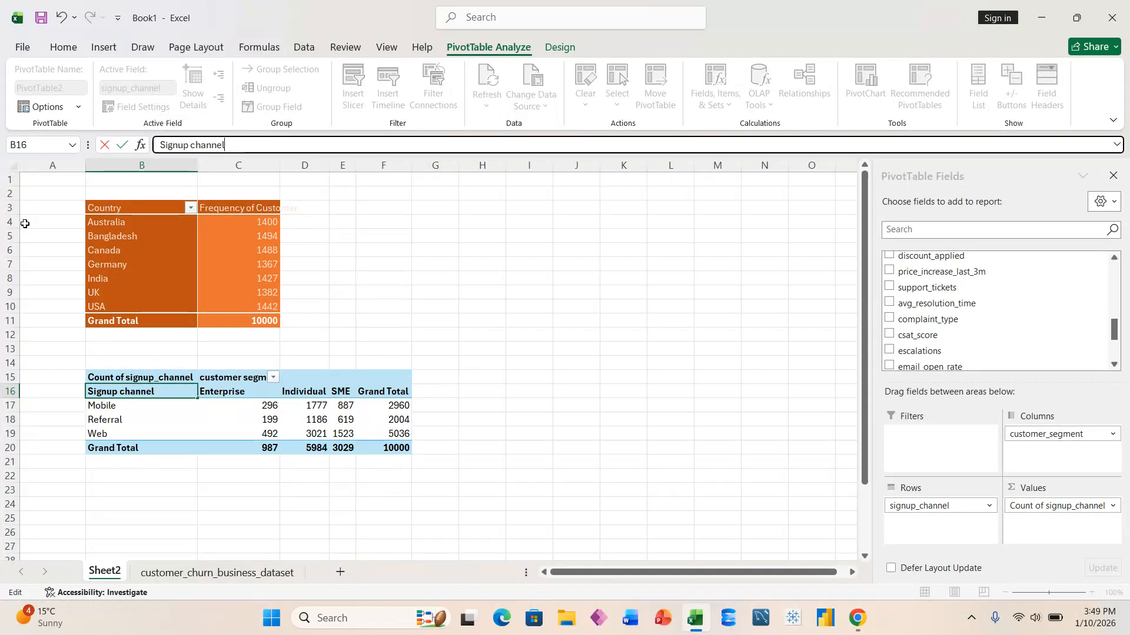
pyautogui.click(212, 487)
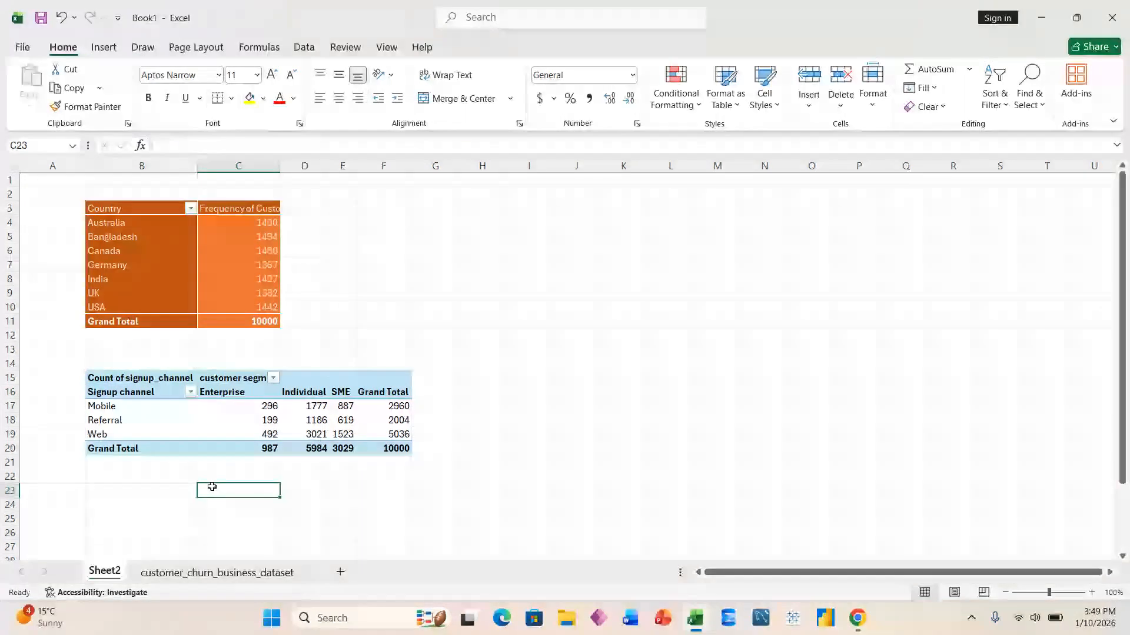
pyautogui.doubleClick(280, 159)
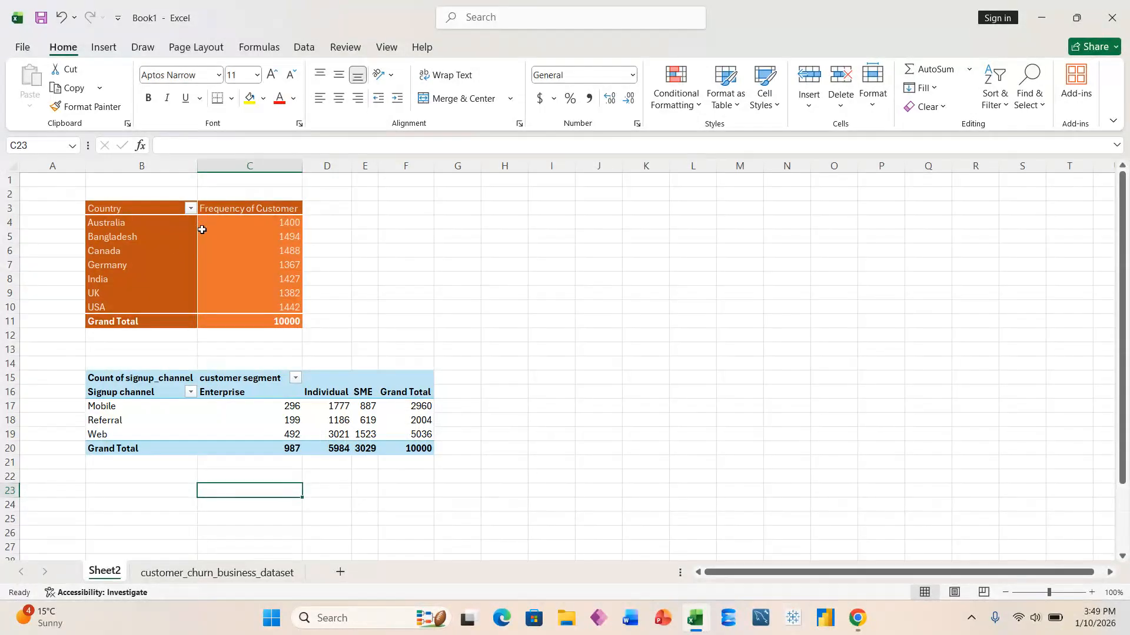
# Set the signup channel PivotTable's grand totals to On for Rows Only
pyautogui.click(222, 423)
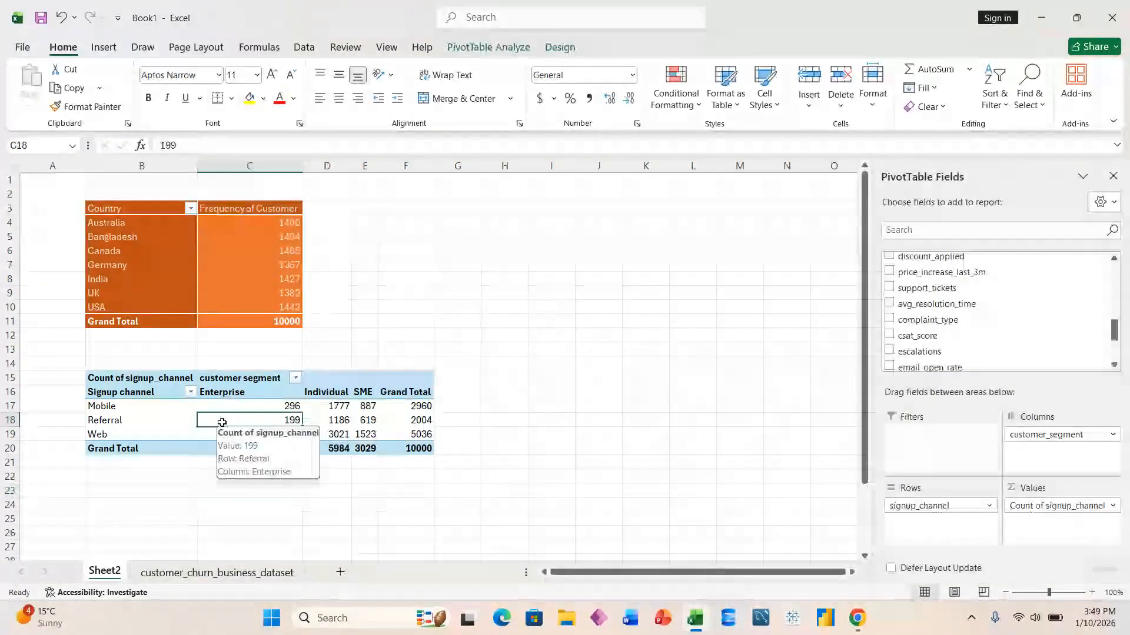
pyautogui.moveTo(430, 394); pyautogui.dragTo(412, 465)
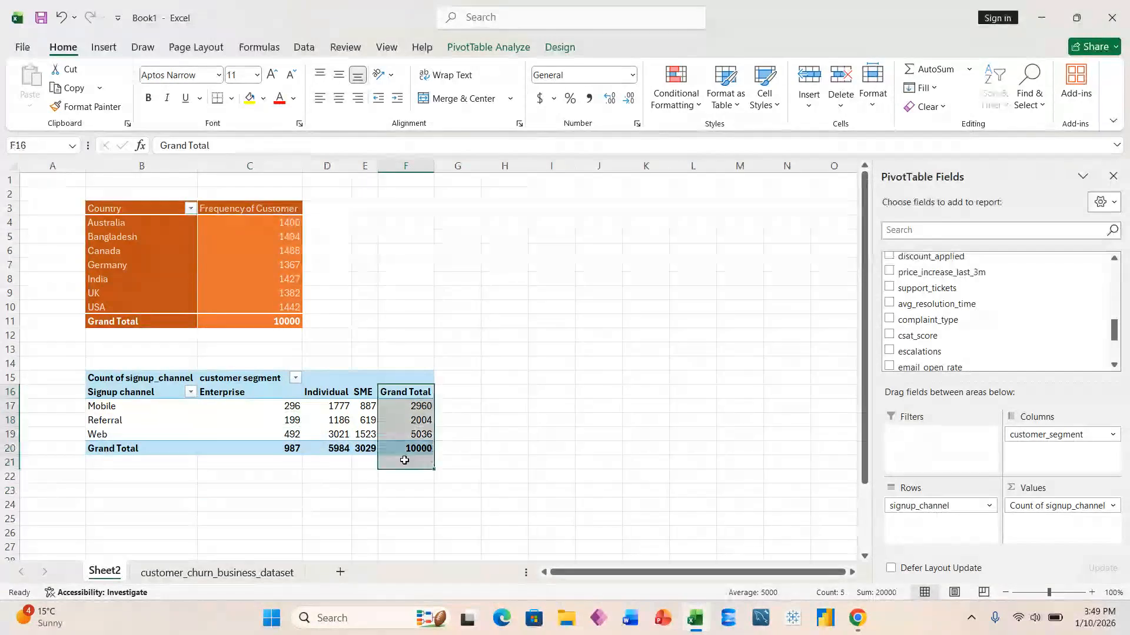
pyautogui.click(94, 449)
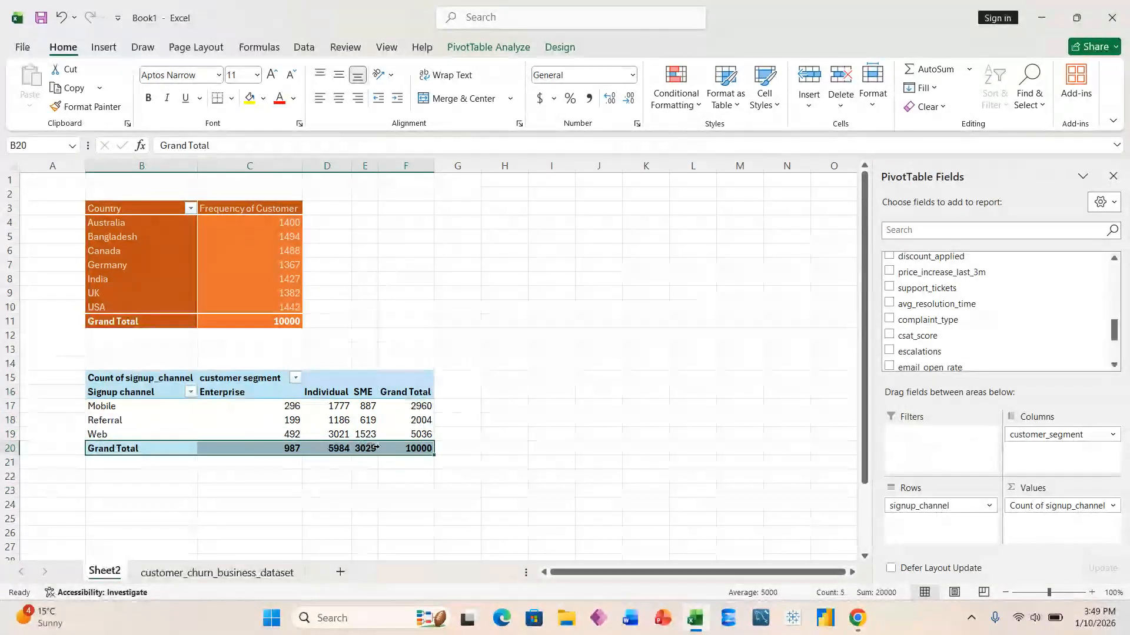
pyautogui.click(406, 447)
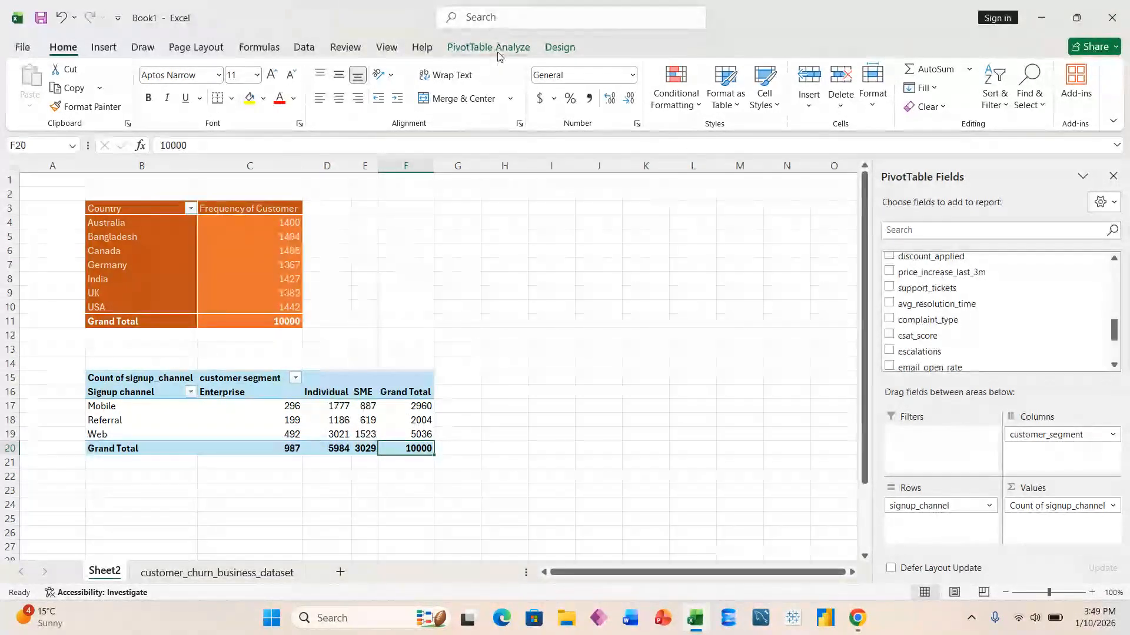
pyautogui.click(557, 49)
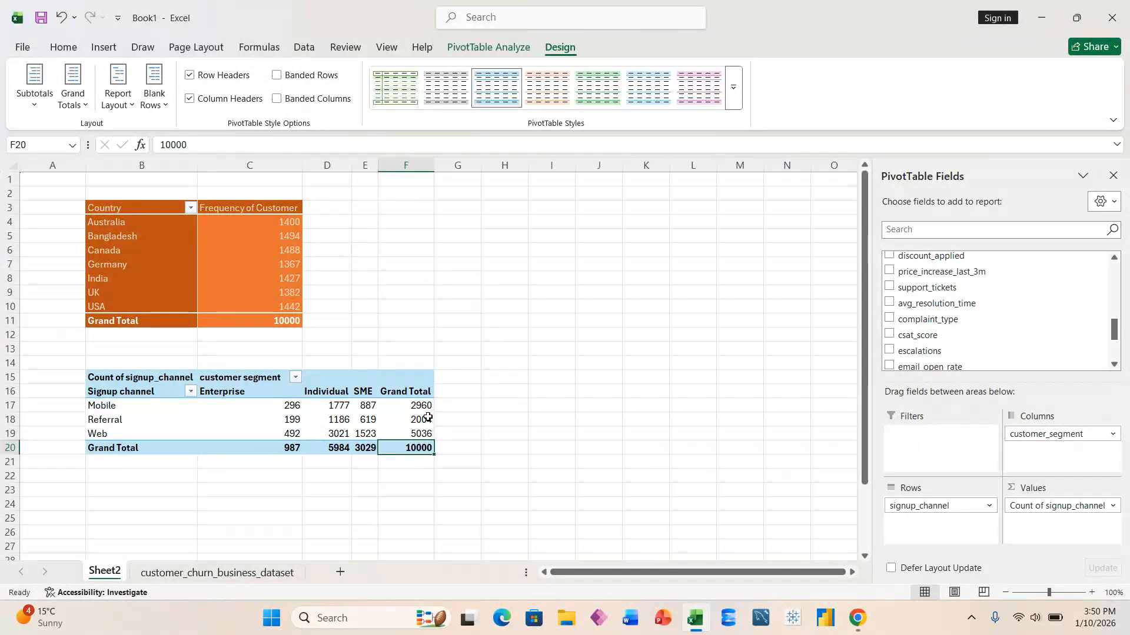
pyautogui.moveTo(428, 417)
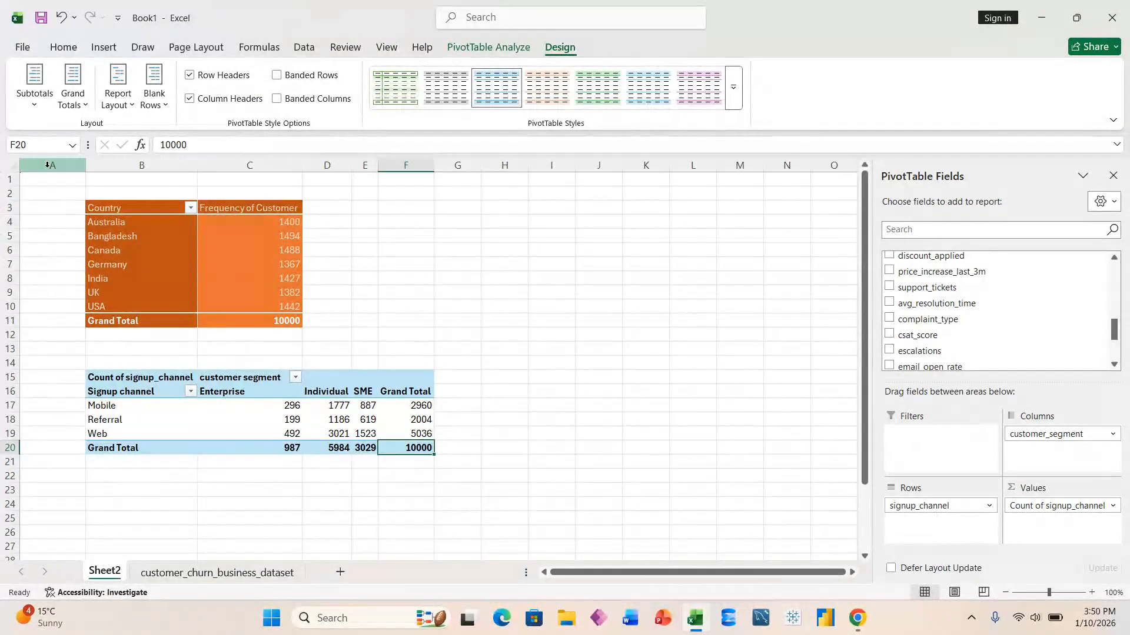
pyautogui.click(87, 107)
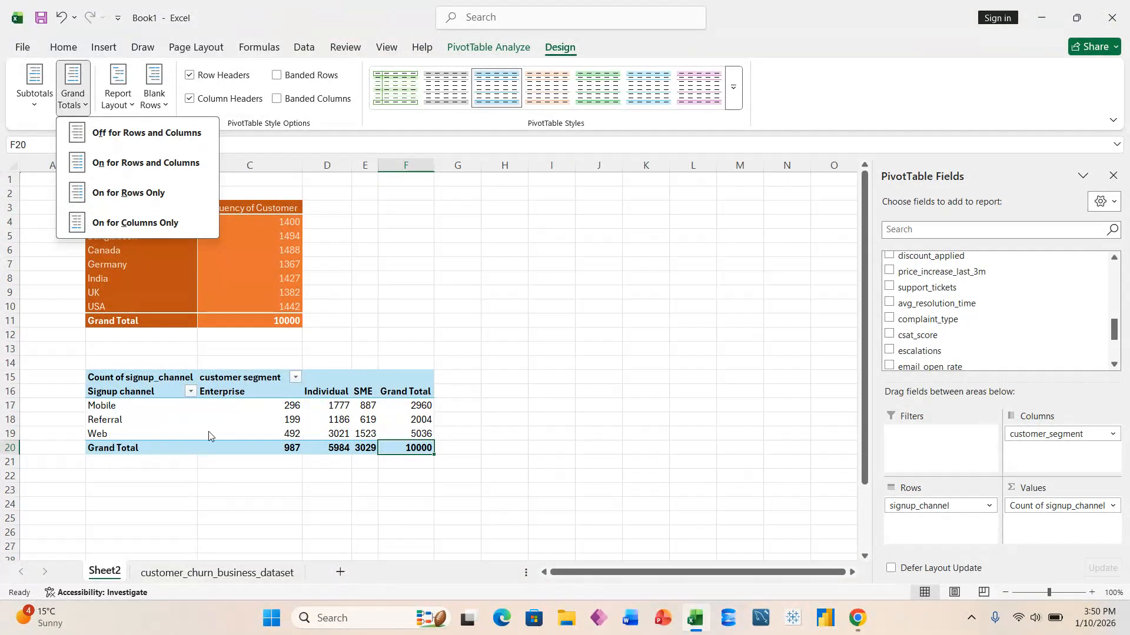
pyautogui.click(150, 195)
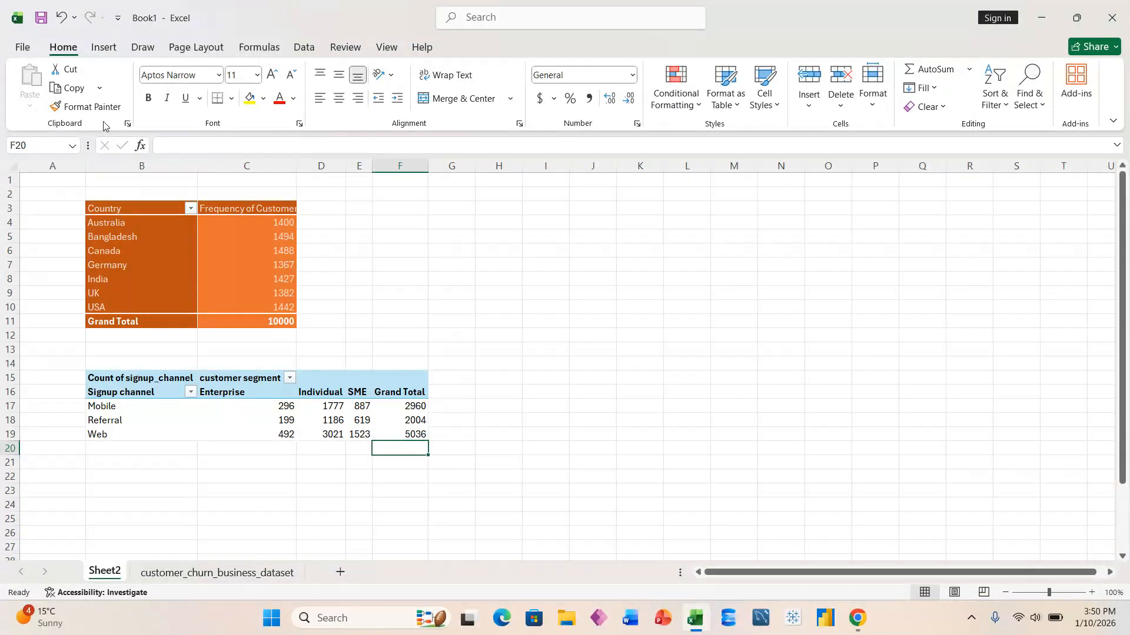
# Reapply On for Rows Only to the signup channel PivotTable's grand totals and switch them to On for Columns Only
pyautogui.click(329, 405)
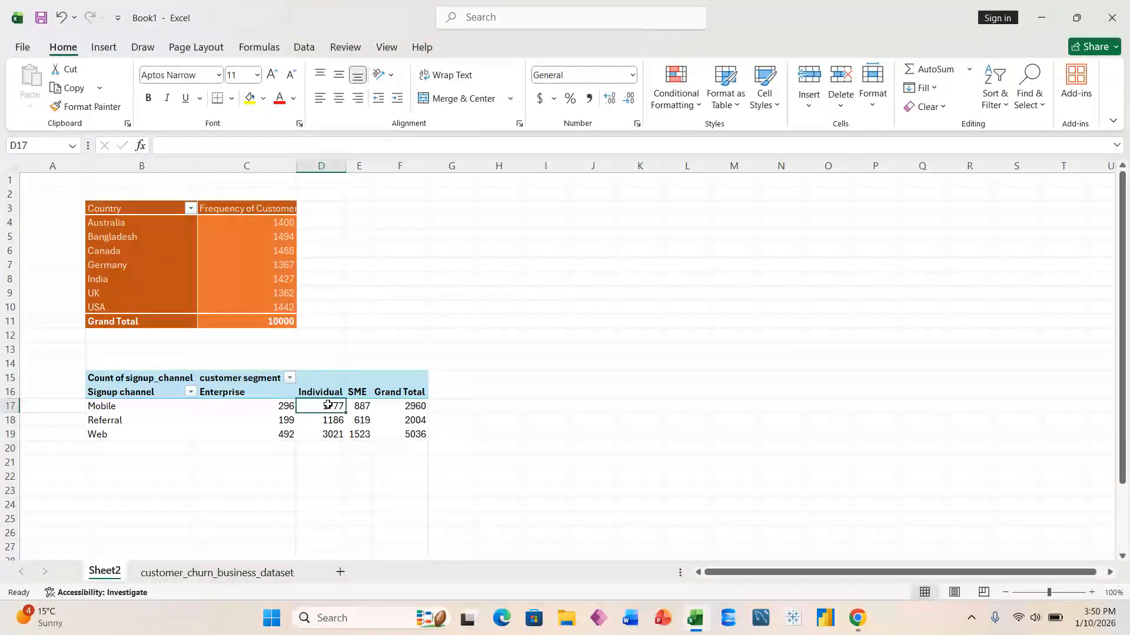
pyautogui.click(496, 48)
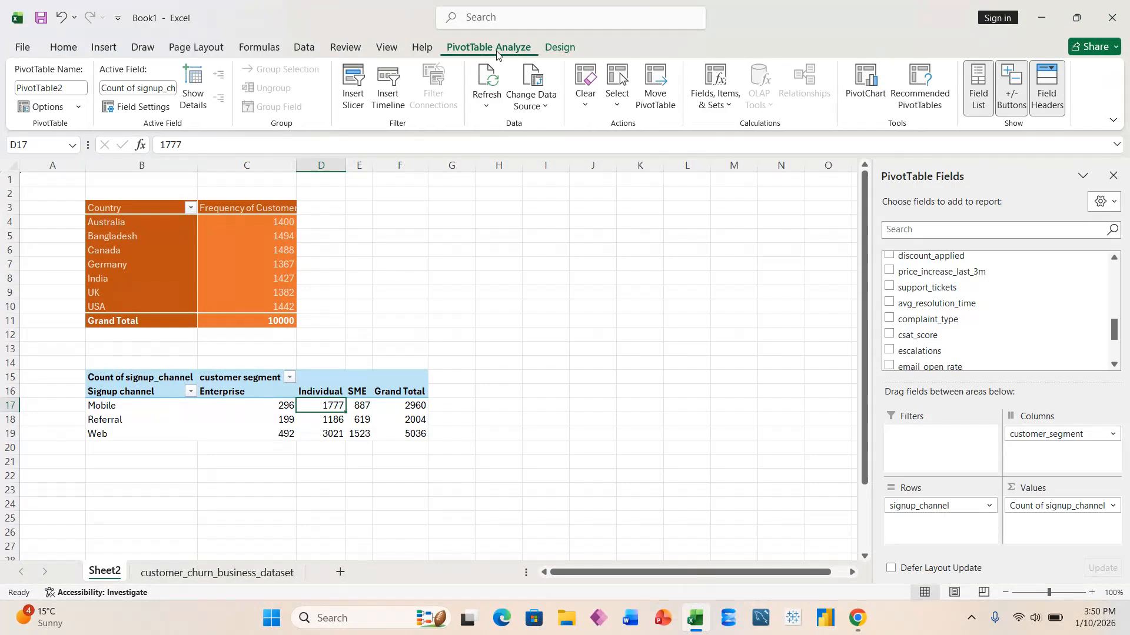
pyautogui.click(558, 47)
pyautogui.click(85, 105)
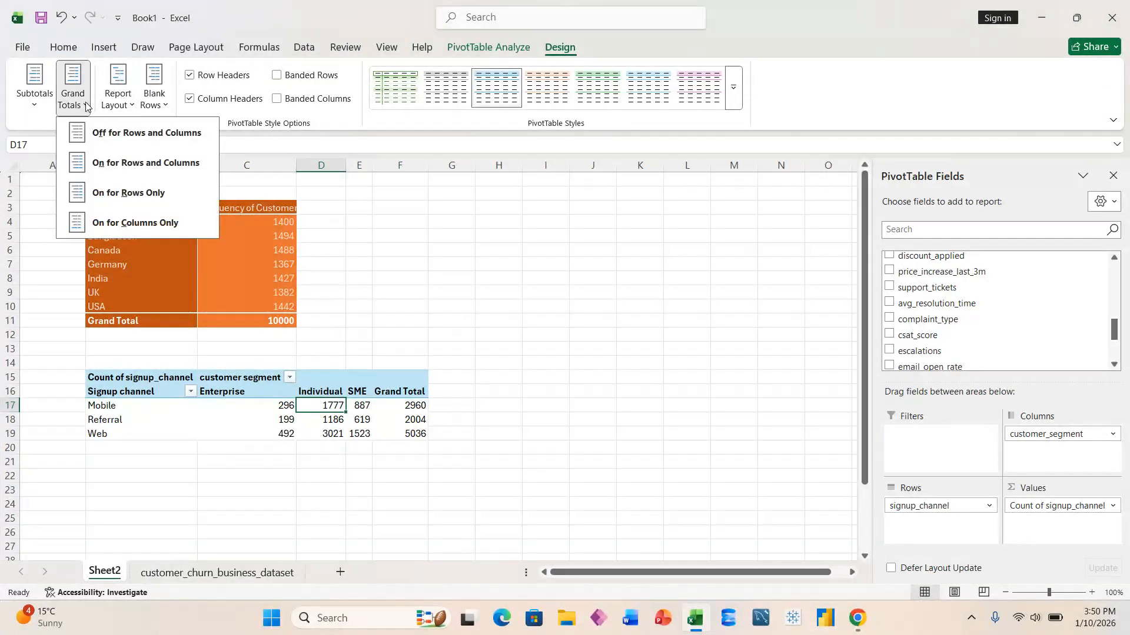
pyautogui.click(116, 193)
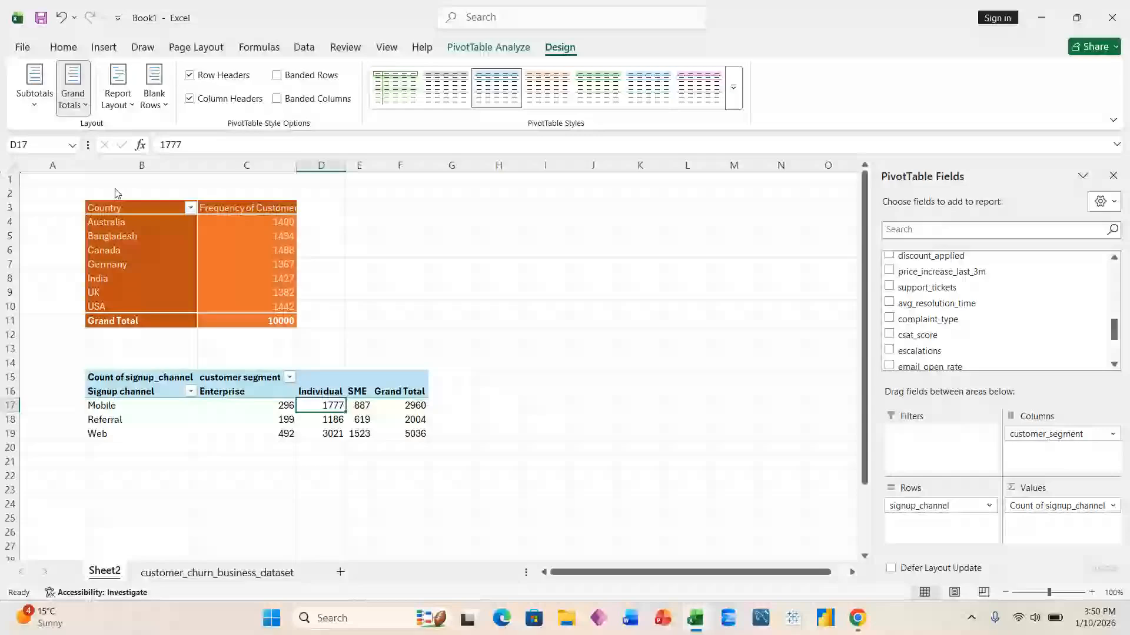
pyautogui.click(81, 107)
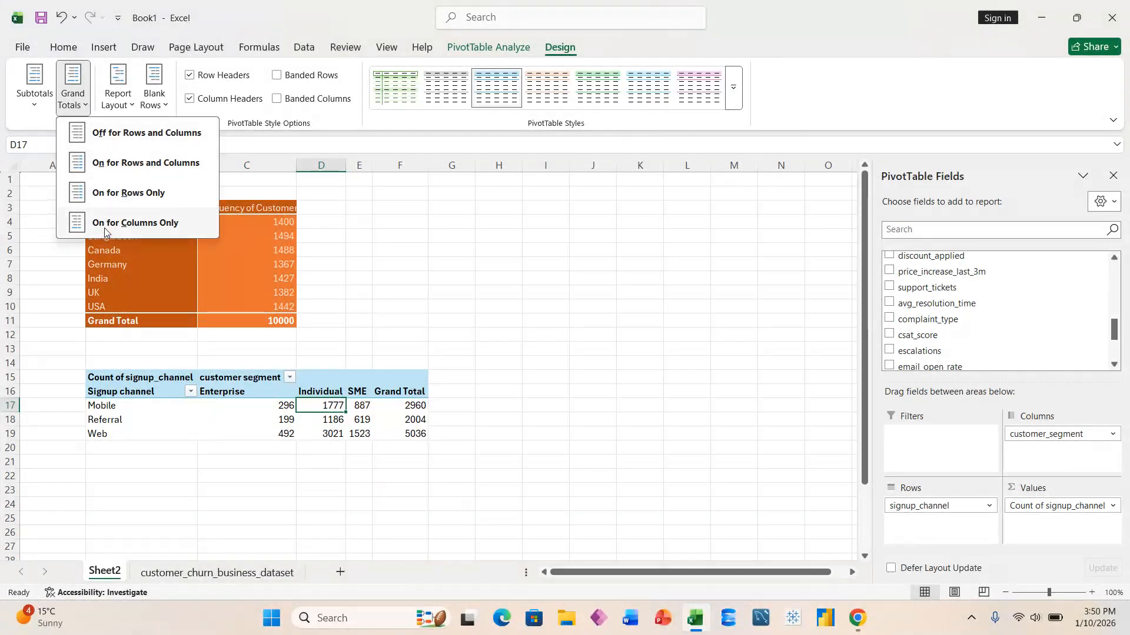
pyautogui.click(104, 228)
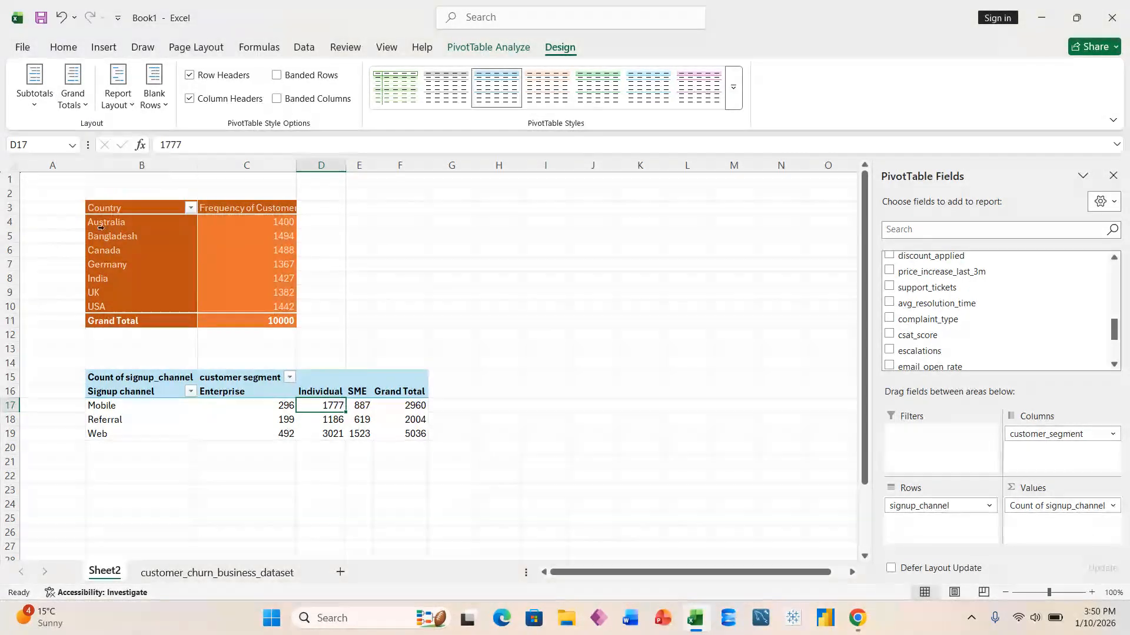
# Turn on the signup channel PivotTable's grand totals for rows and columns, and switch them back to columns only
pyautogui.click(81, 107)
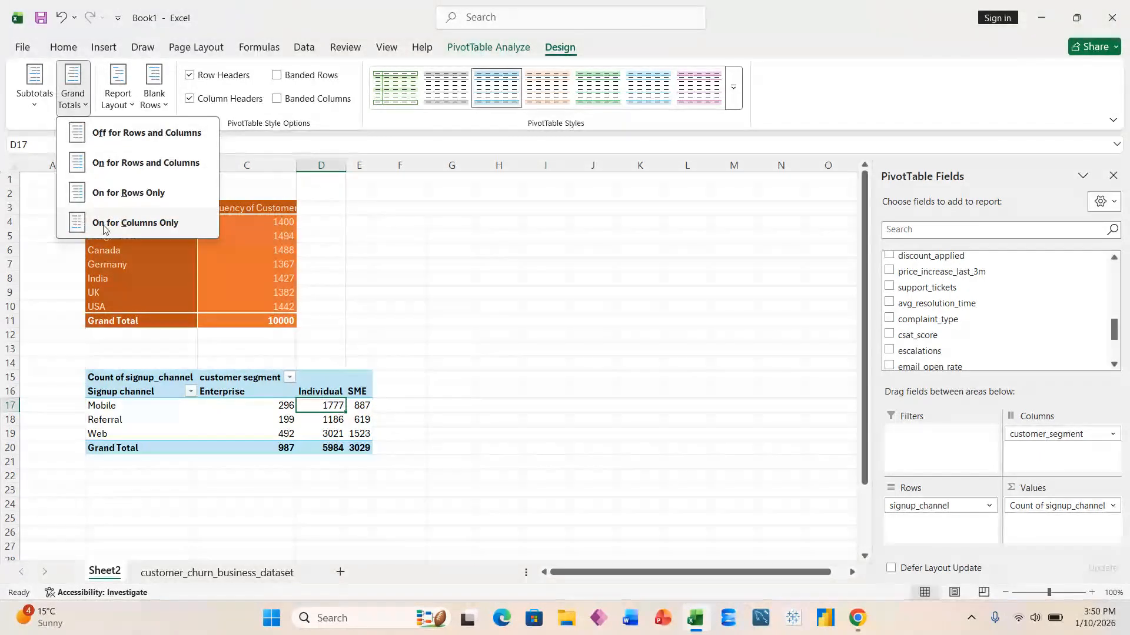
pyautogui.click(133, 164)
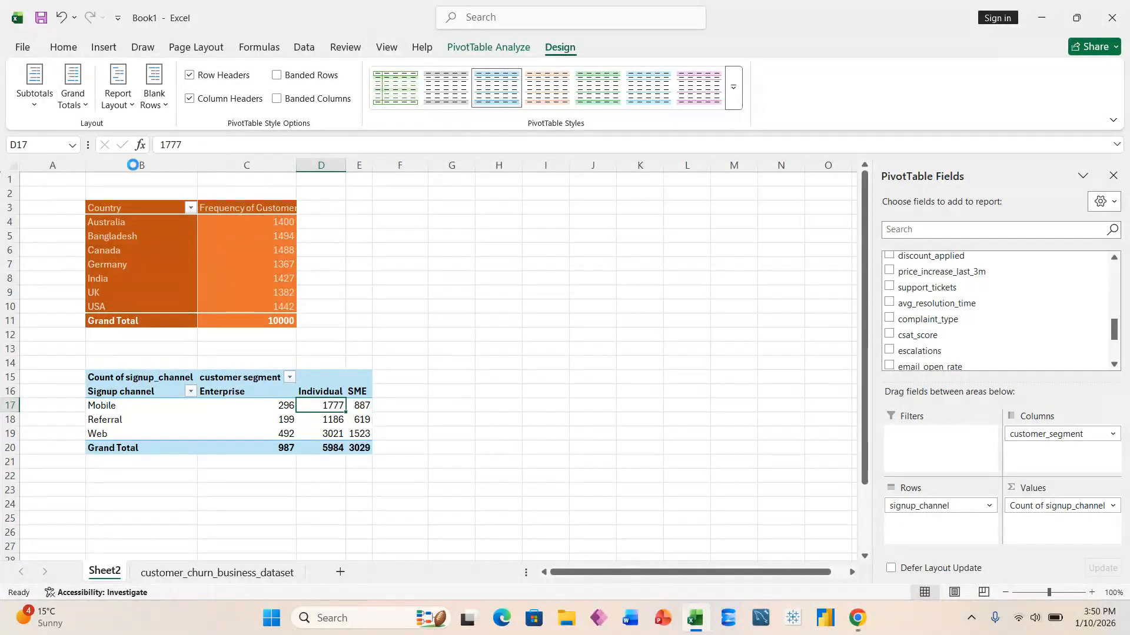
pyautogui.click(78, 110)
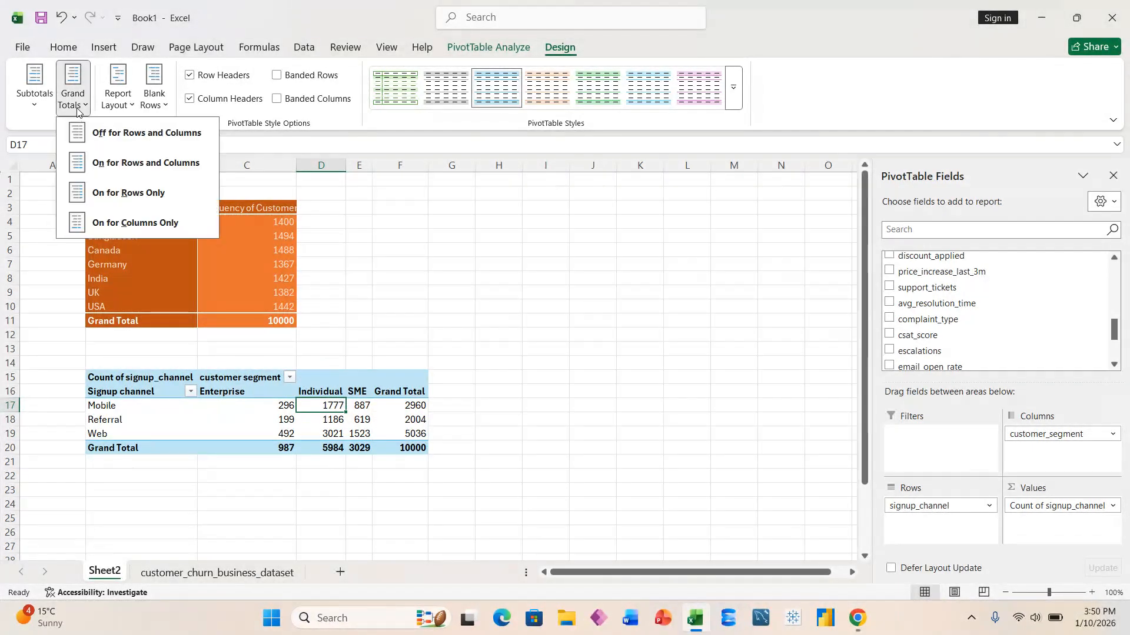
pyautogui.click(112, 223)
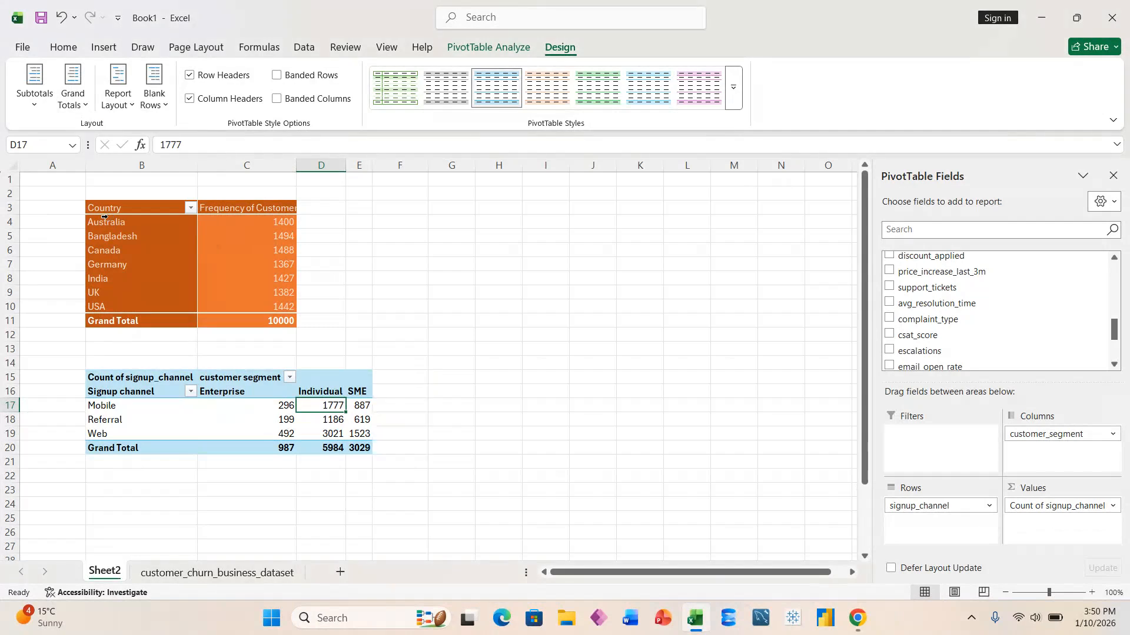
# Switch the signup channel PivotTable's grand totals to rows only, and turn them off for both rows and columns
pyautogui.click(83, 108)
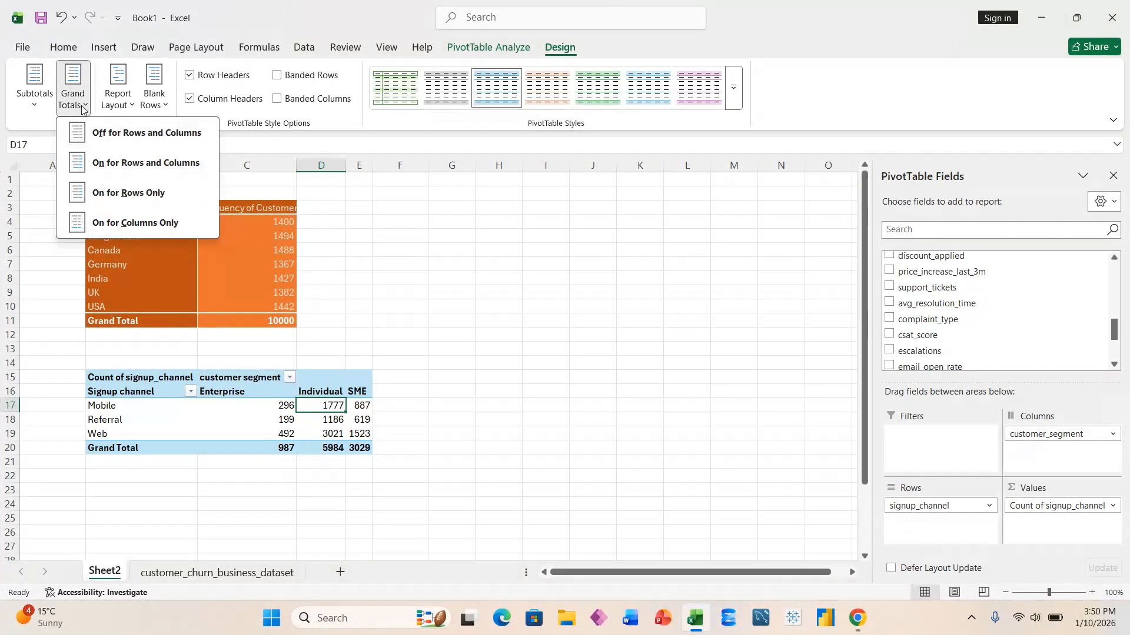
pyautogui.click(113, 193)
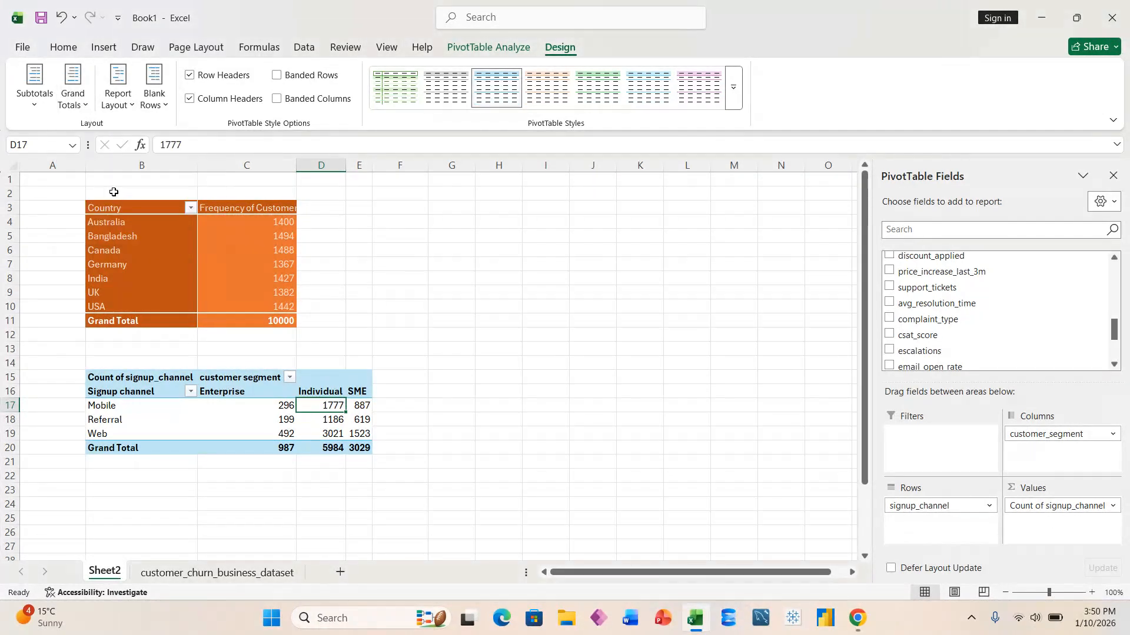
pyautogui.click(82, 107)
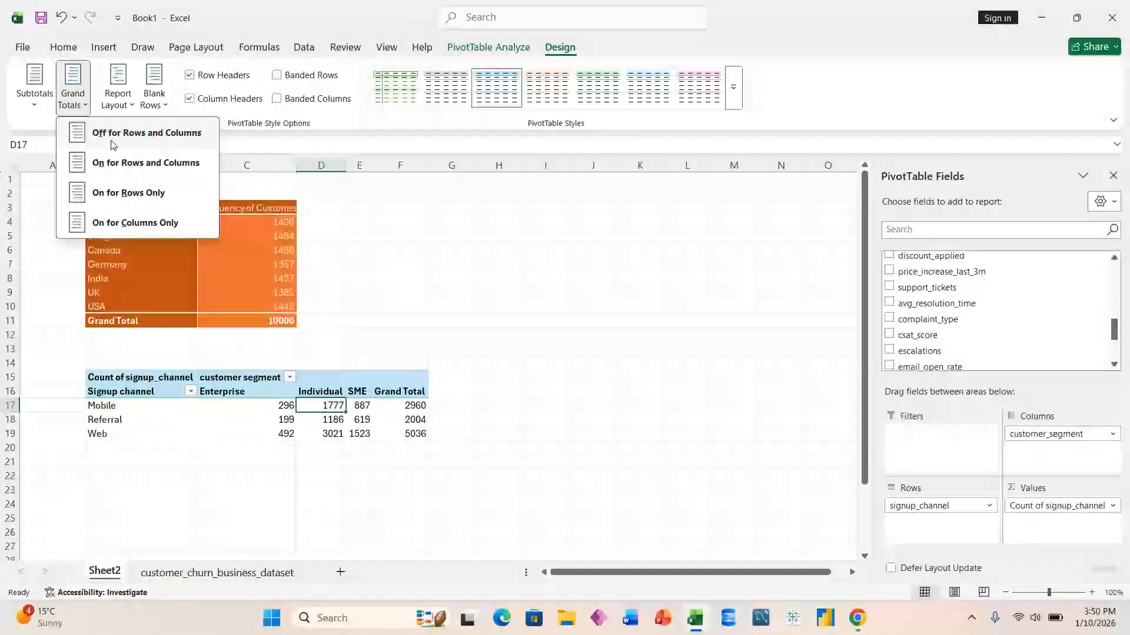
pyautogui.click(114, 141)
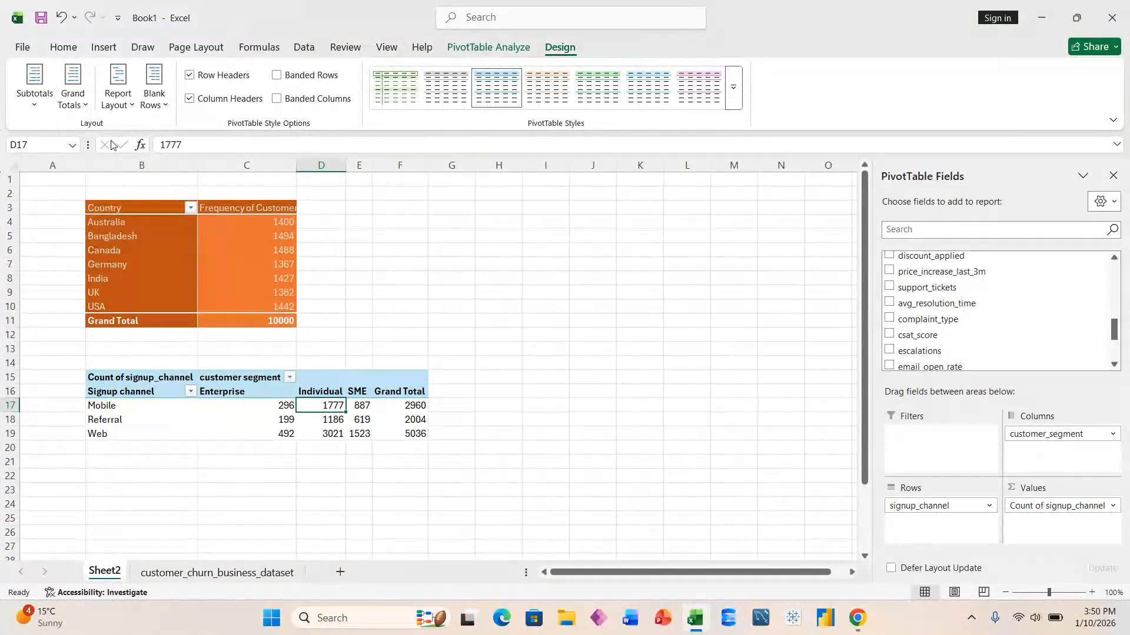
# Apply the dark blue PivotTable style from the last row of the Dark group to the signup channel PivotTable
pyautogui.click(359, 421)
pyautogui.click(733, 87)
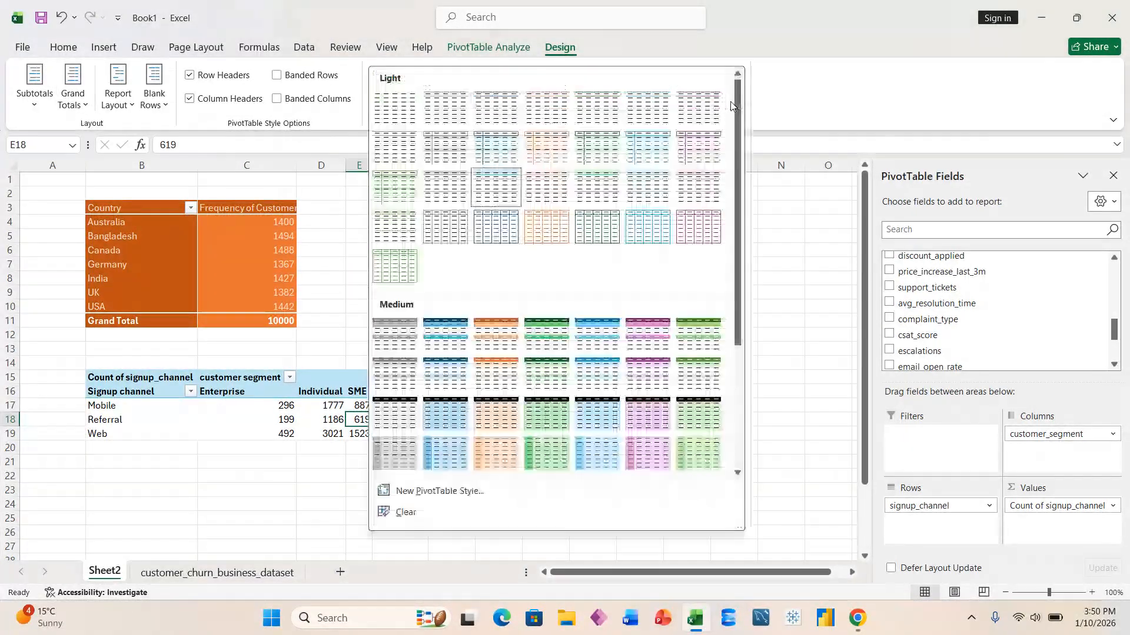
pyautogui.scroll(-3, 599, 453)
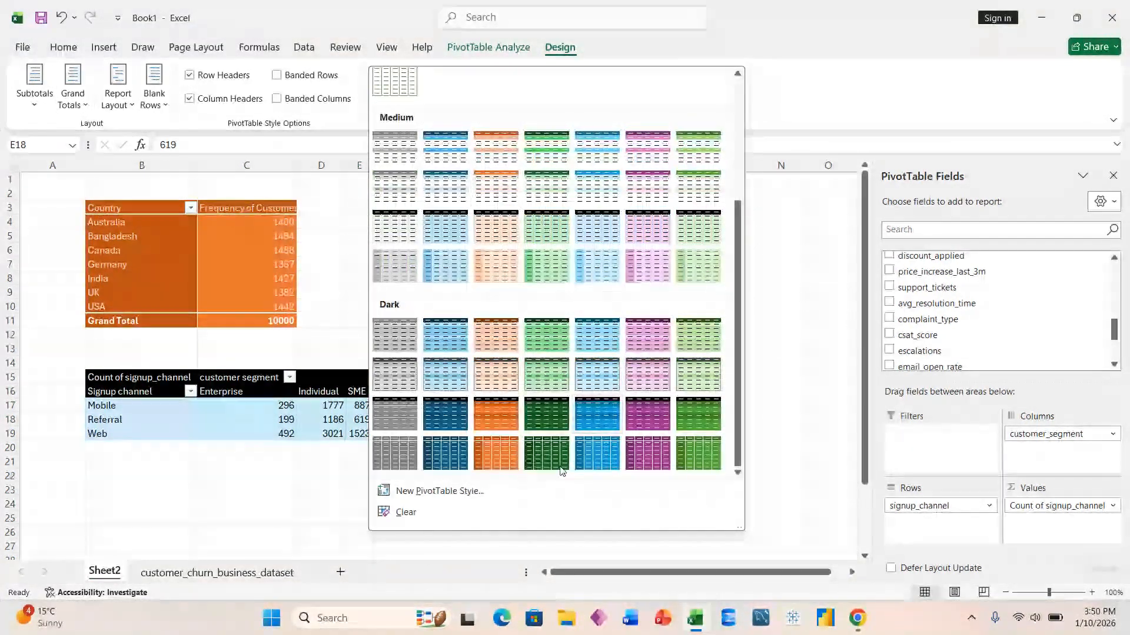
pyautogui.click(460, 460)
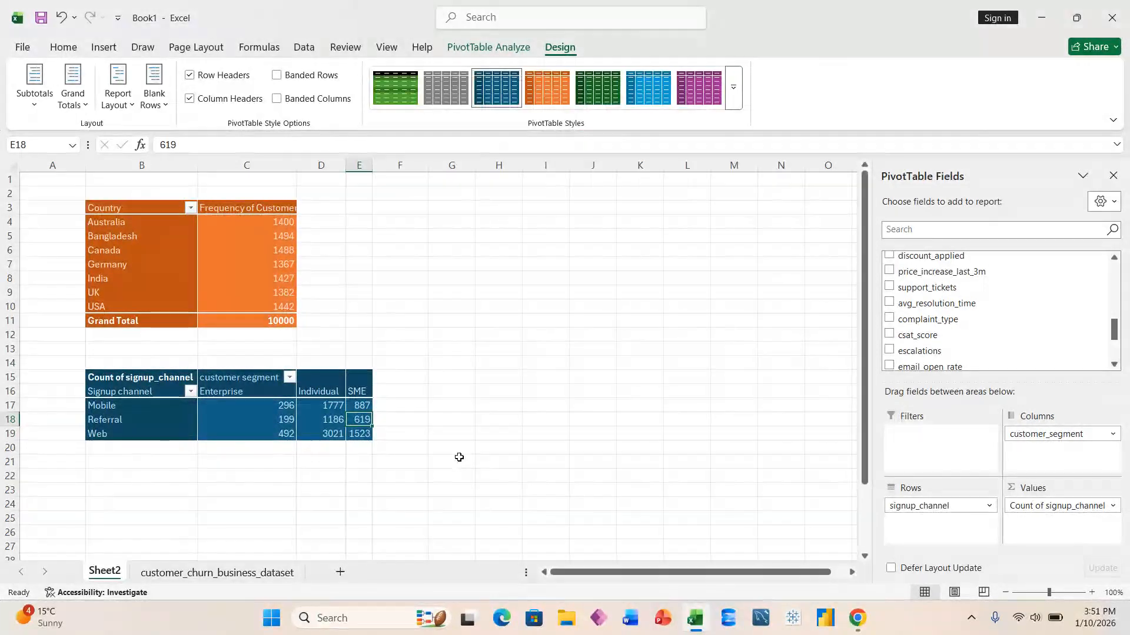
# Select the whole signup channel PivotTable and set its font color to white
pyautogui.click(294, 420)
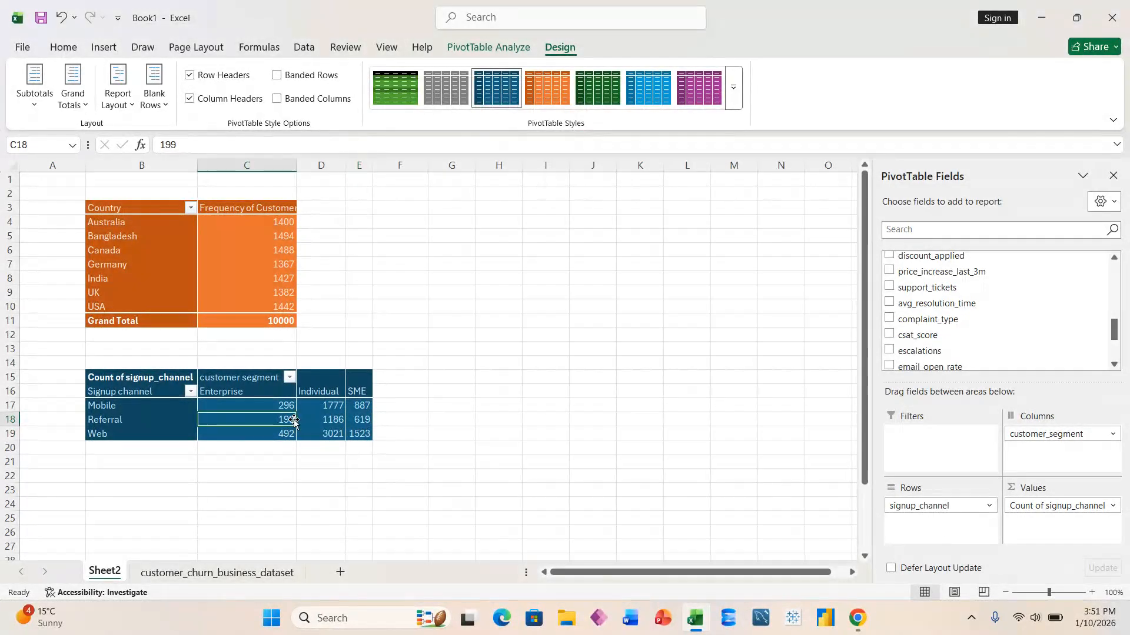
pyautogui.hotkey('ctrl', 'a')
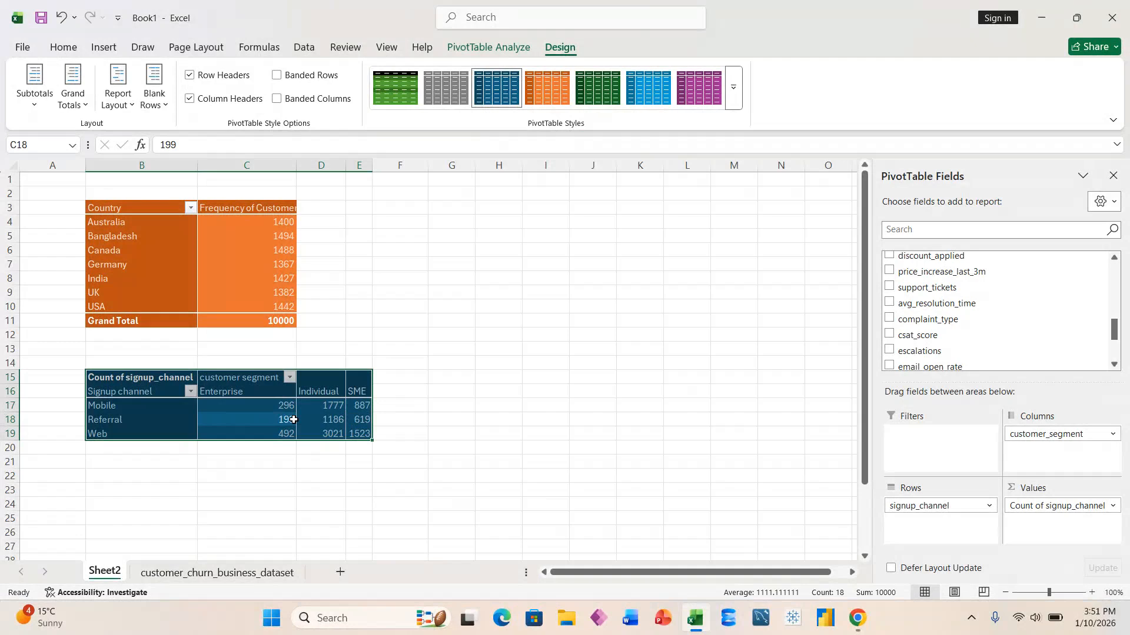
pyautogui.click(65, 51)
pyautogui.click(294, 99)
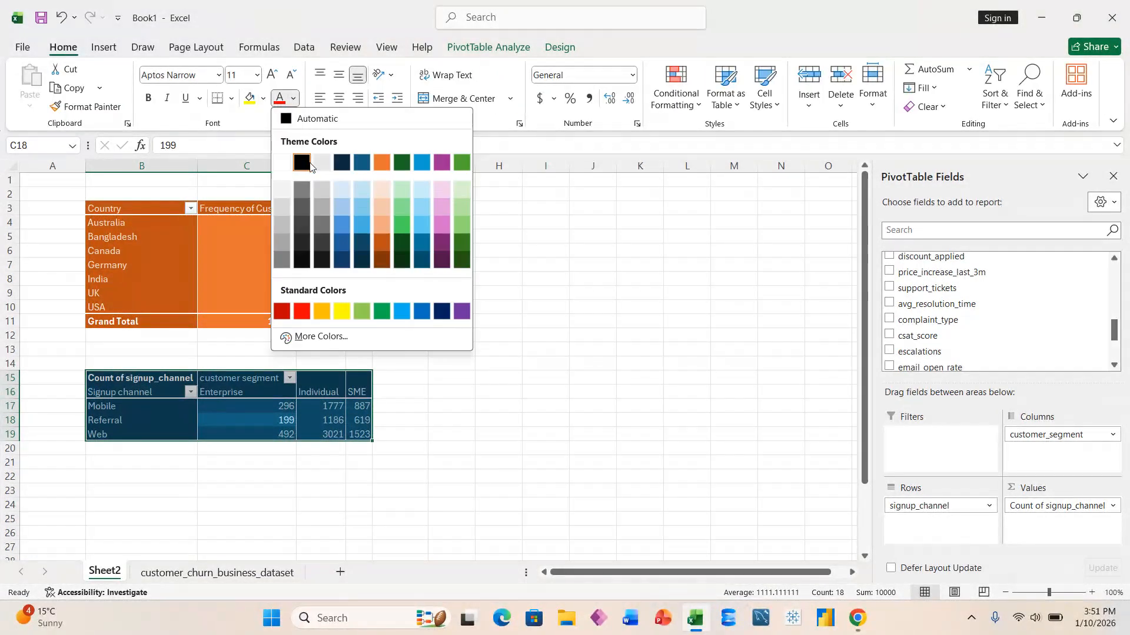
pyautogui.click(309, 166)
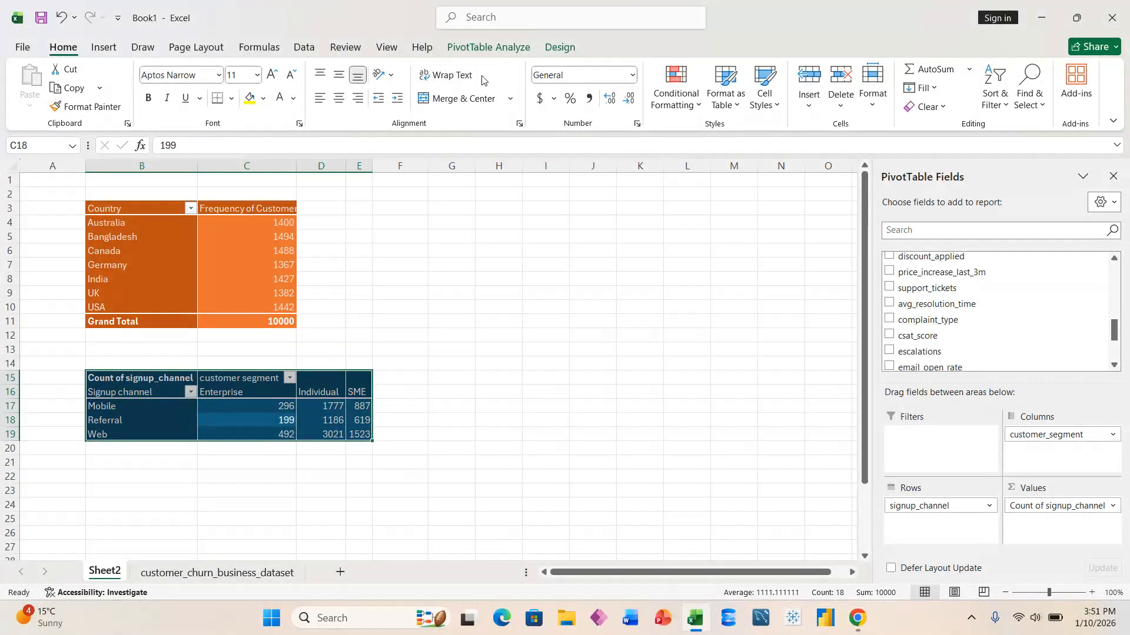
# Turn on grand totals for rows only in the dark blue PivotTable and check the Mobile, Referral and Web rows against their totals
pyautogui.click(488, 47)
pyautogui.click(559, 47)
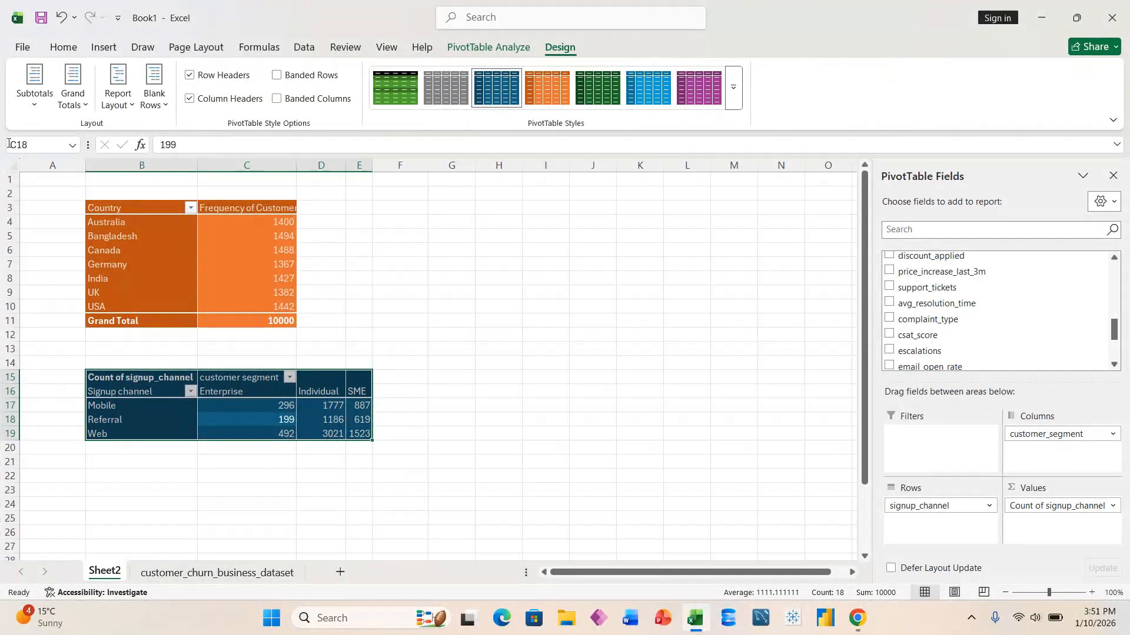
pyautogui.click(73, 93)
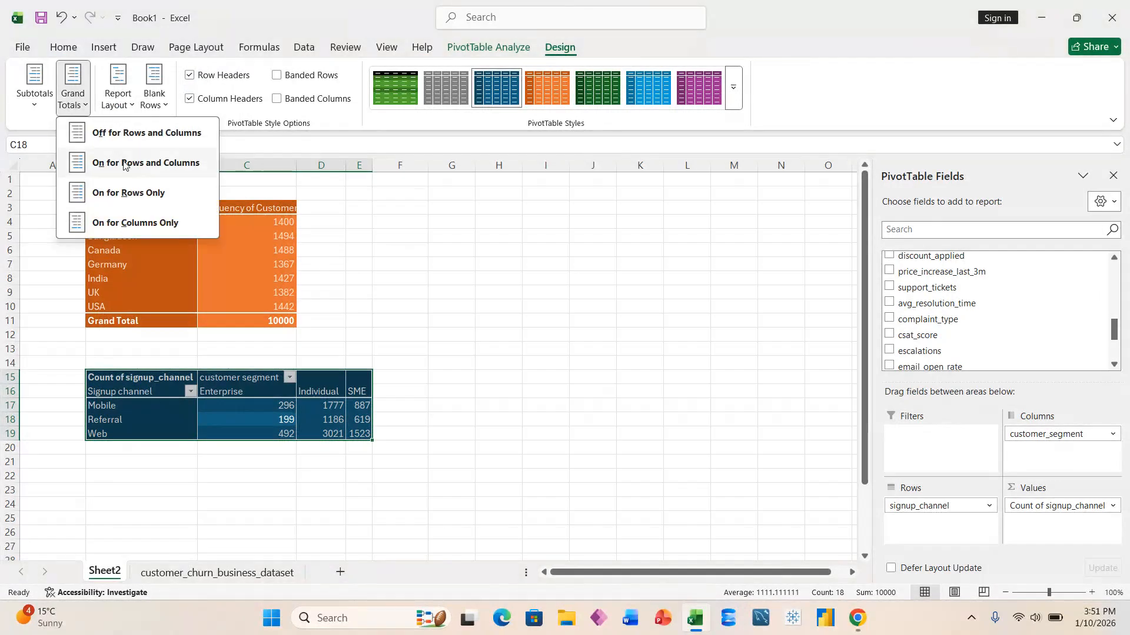
pyautogui.click(136, 200)
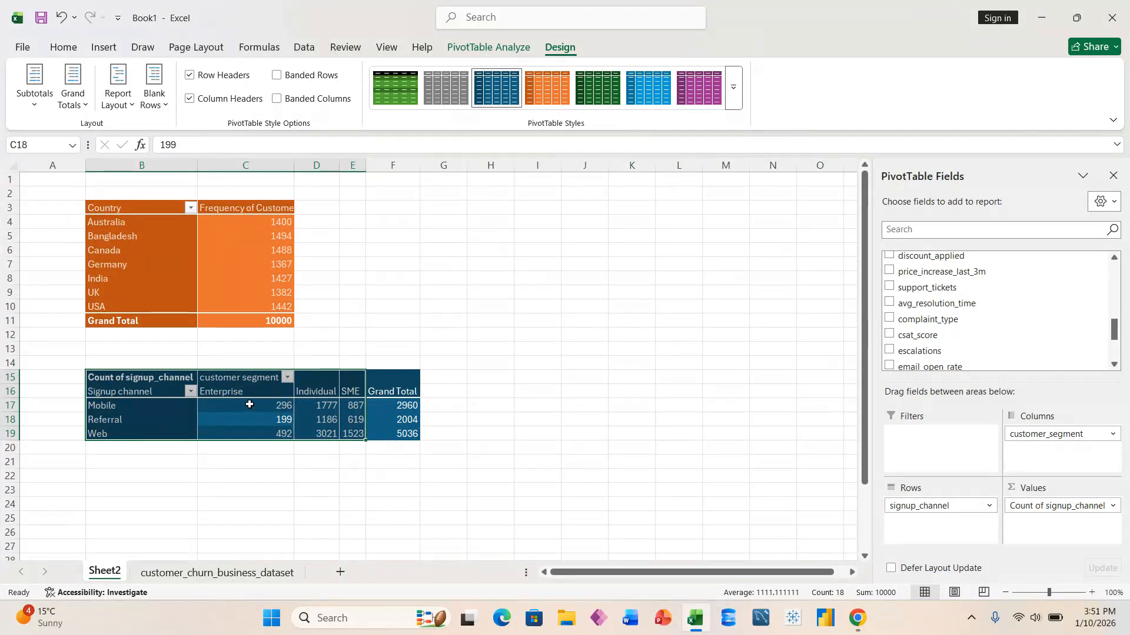
pyautogui.moveTo(249, 405); pyautogui.dragTo(434, 405)
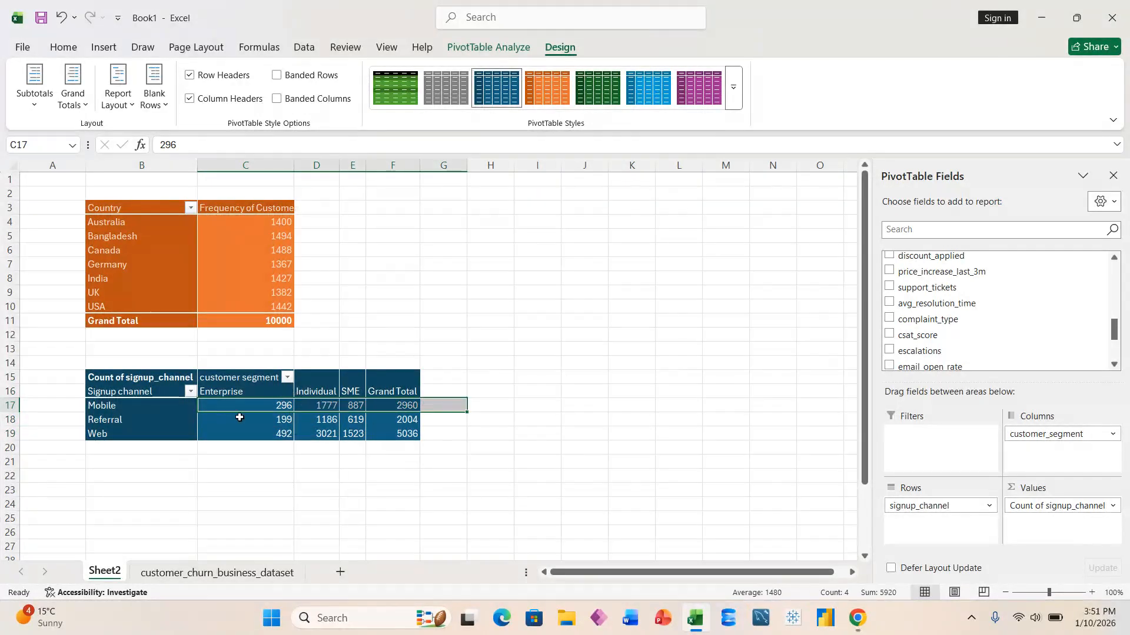
pyautogui.moveTo(239, 417); pyautogui.dragTo(425, 417)
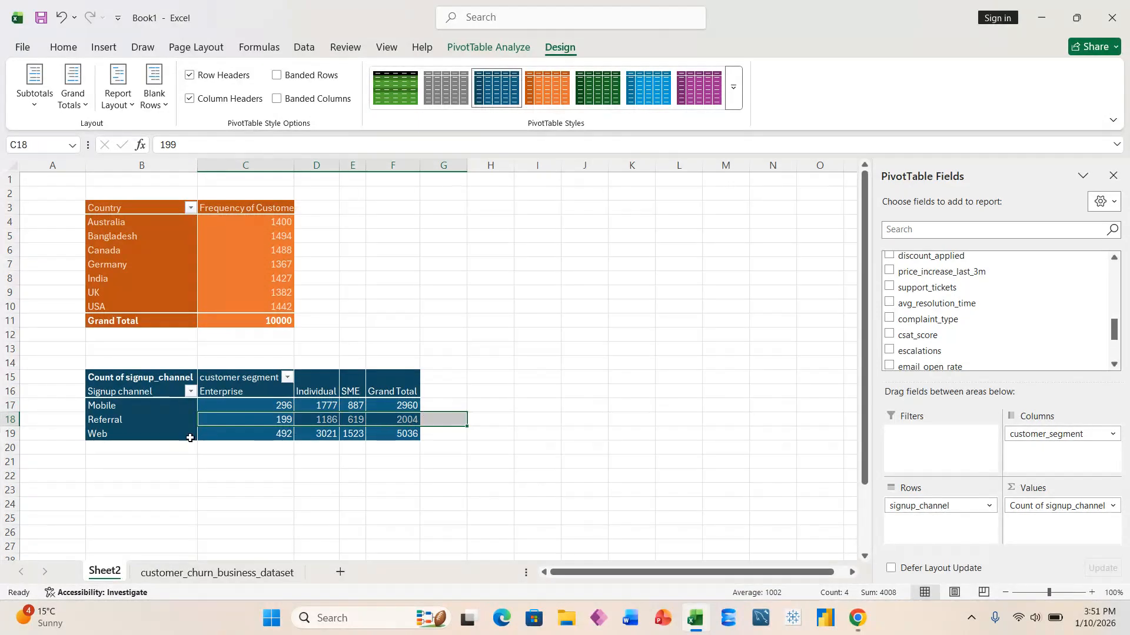
pyautogui.moveTo(207, 434); pyautogui.dragTo(385, 435)
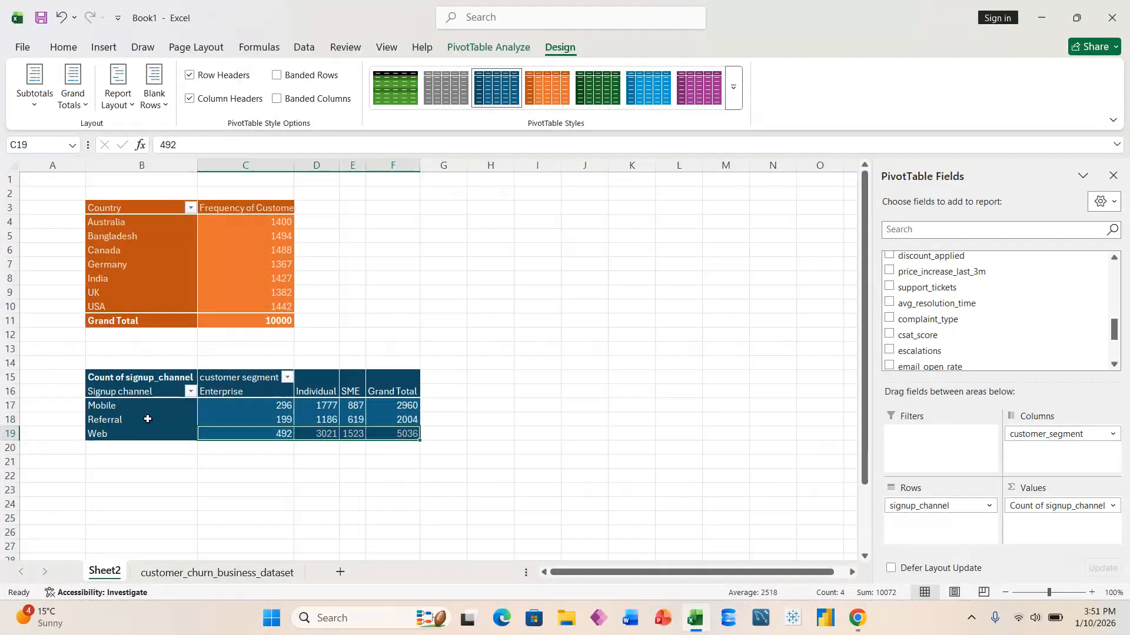
# Turn off the signup channel PivotTable's grand totals for both rows and columns after reviewing its row totals
pyautogui.click(14, 406)
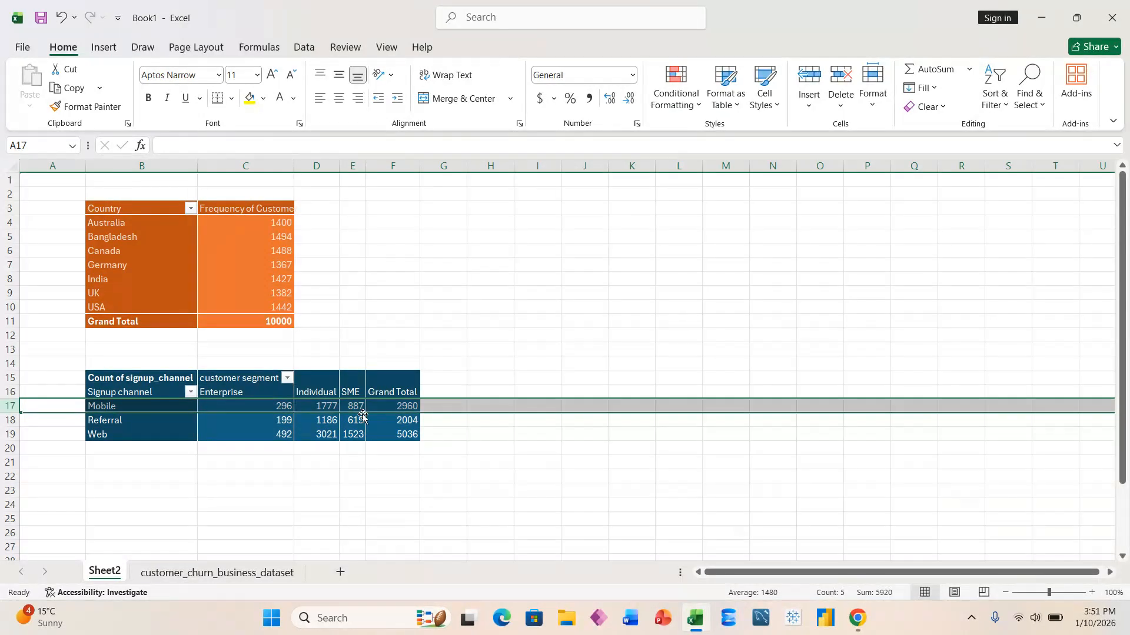
pyautogui.click(394, 421)
pyautogui.click(396, 434)
pyautogui.click(394, 406)
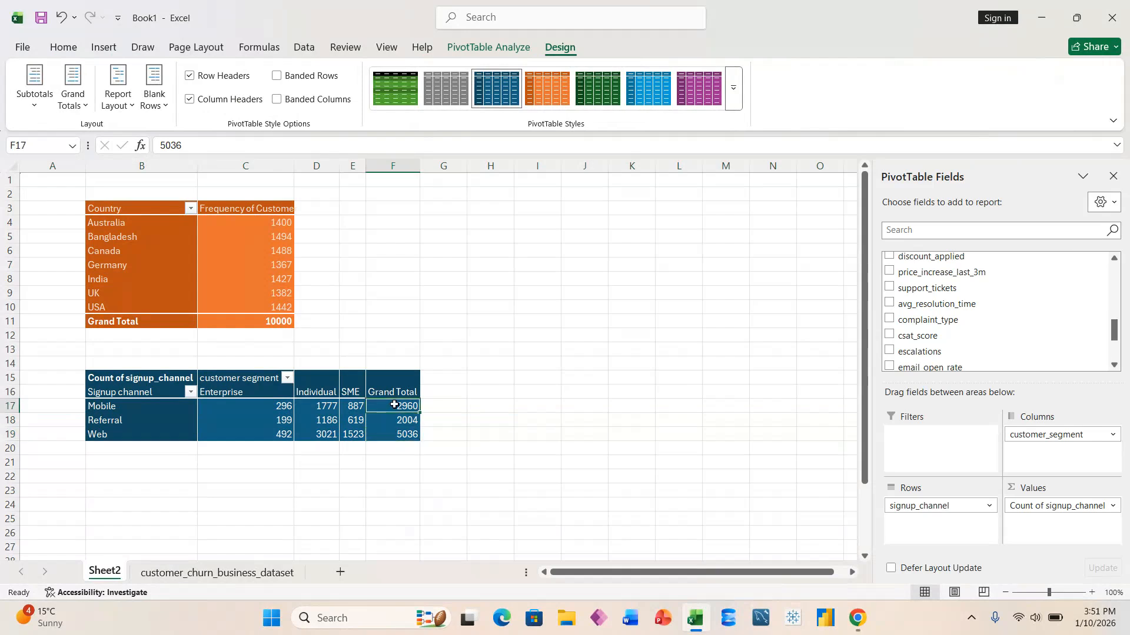
pyautogui.click(116, 99)
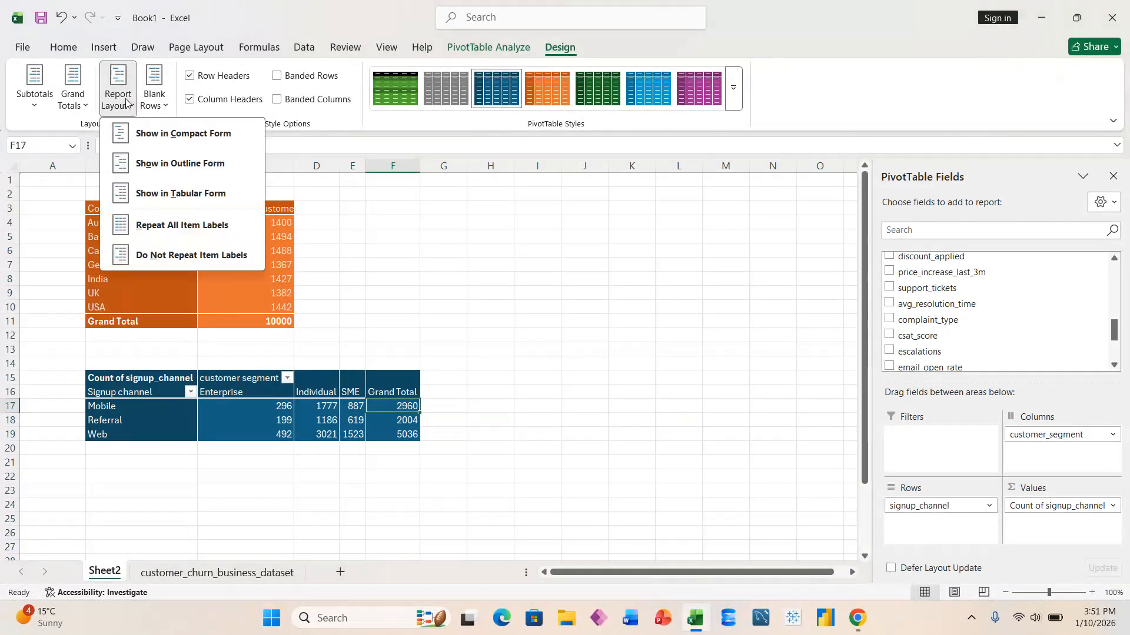
pyautogui.click(72, 101)
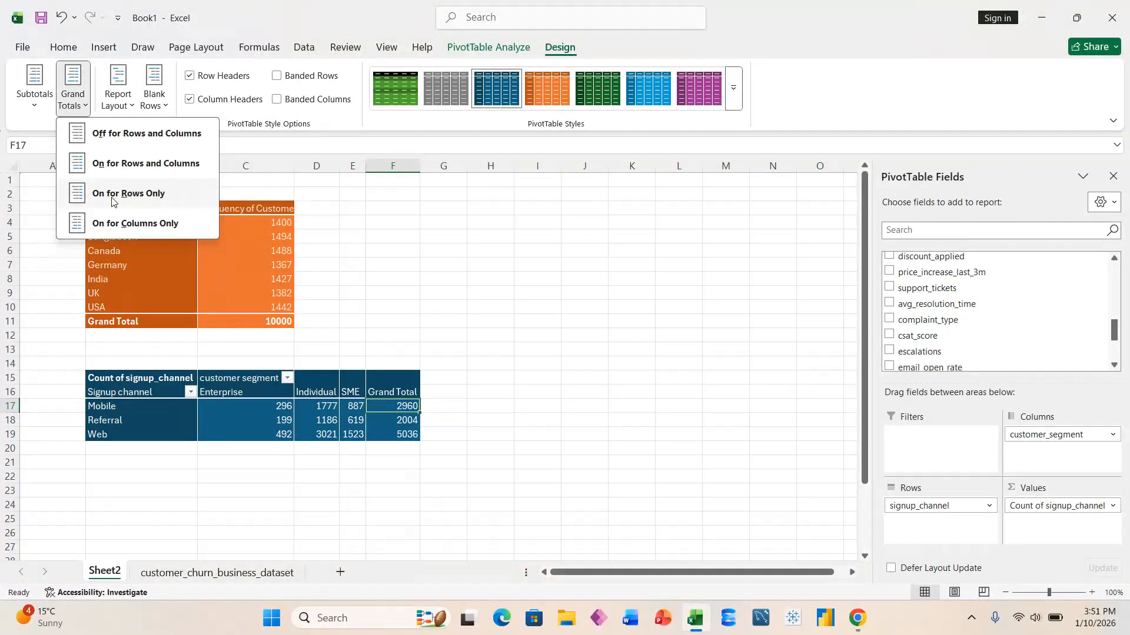
pyautogui.click(112, 193)
pyautogui.click(76, 101)
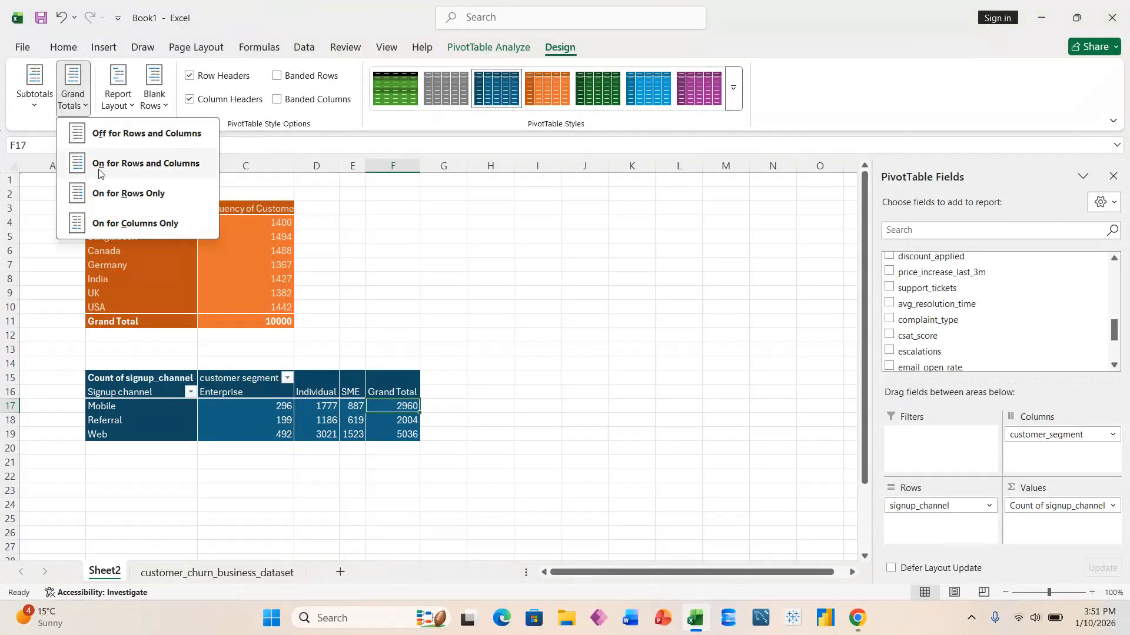
pyautogui.click(109, 132)
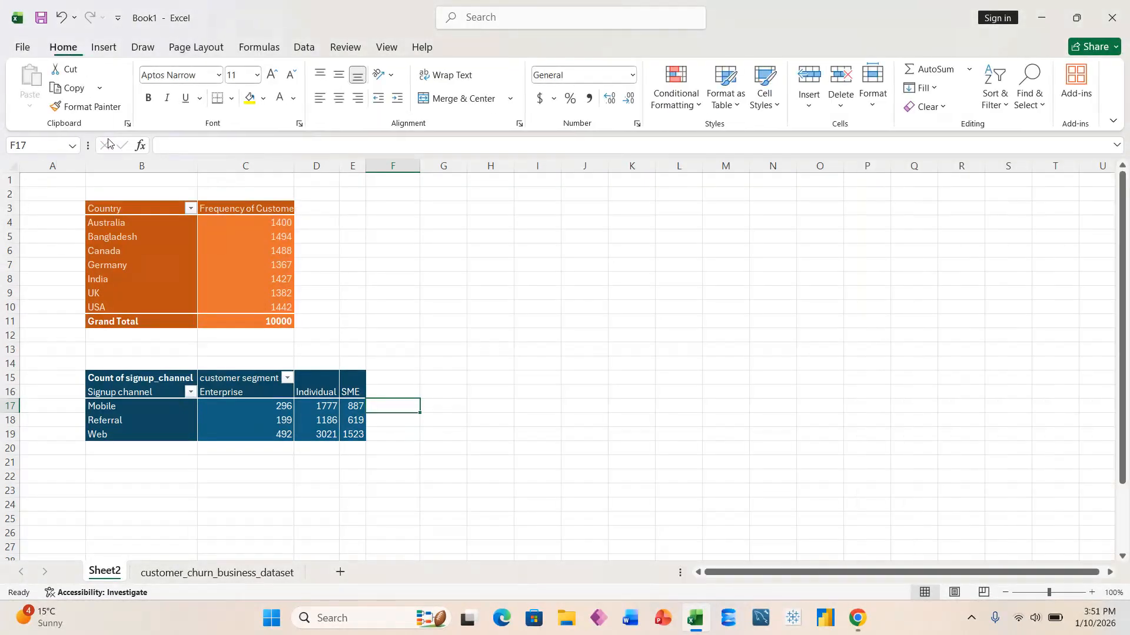
# Turn on grand totals for columns only in the signup channel PivotTable
pyautogui.click(264, 386)
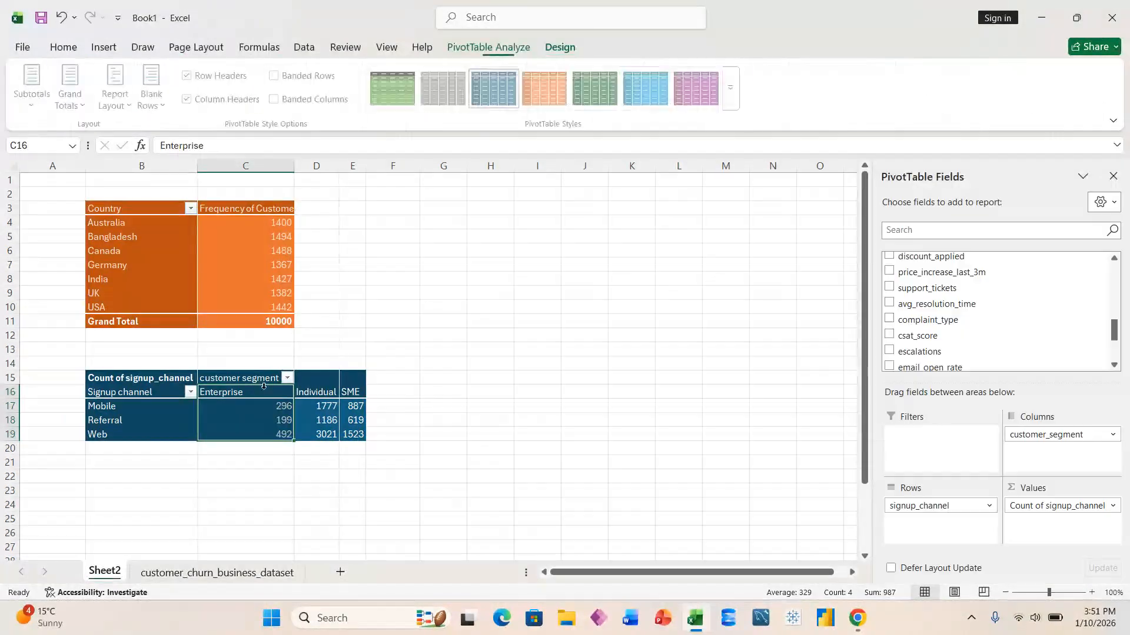
pyautogui.click(325, 411)
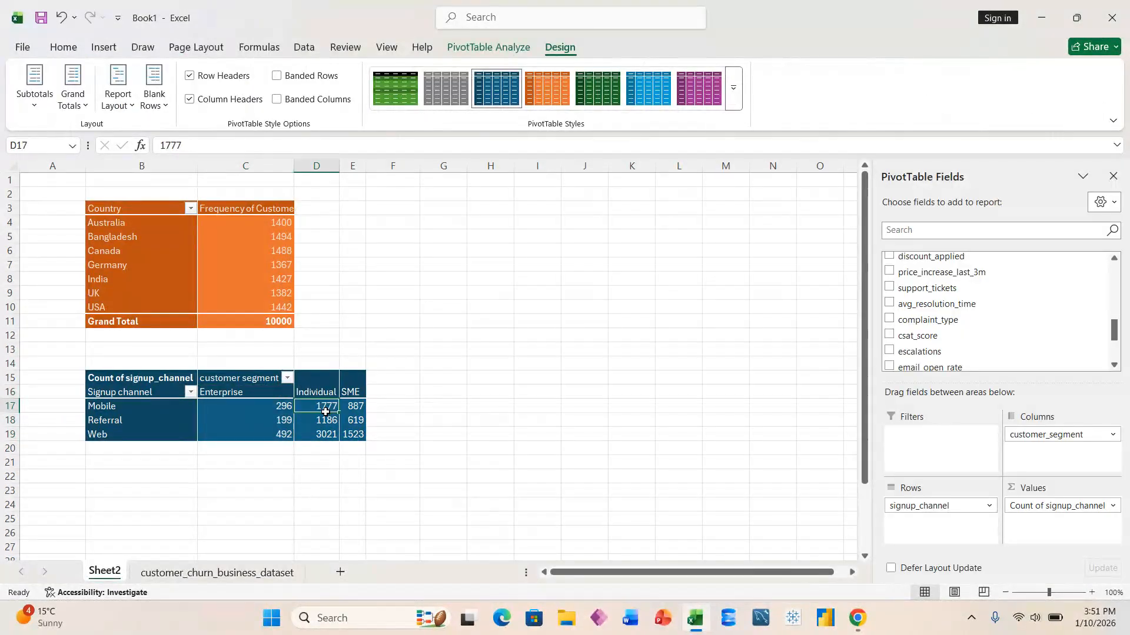
pyautogui.click(74, 97)
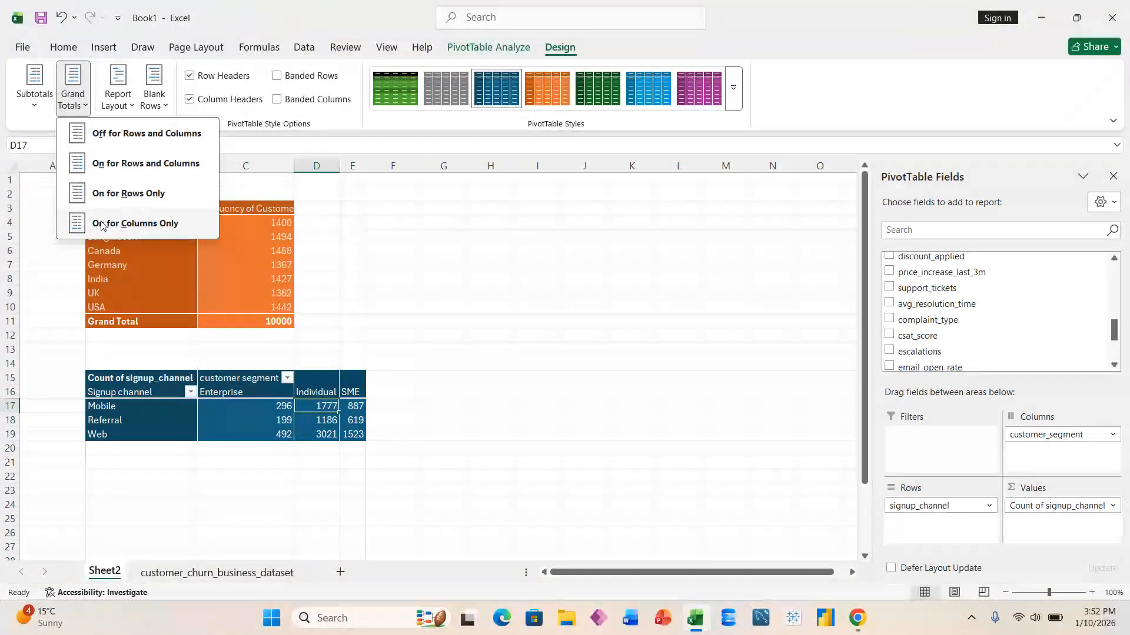
pyautogui.click(102, 225)
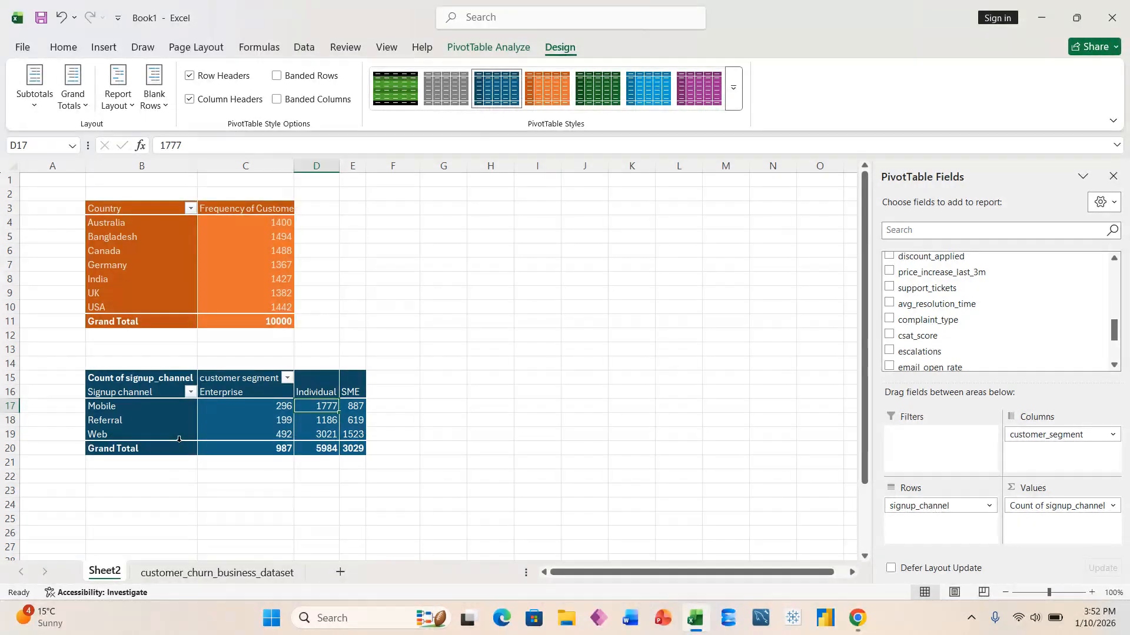
pyautogui.click(226, 411)
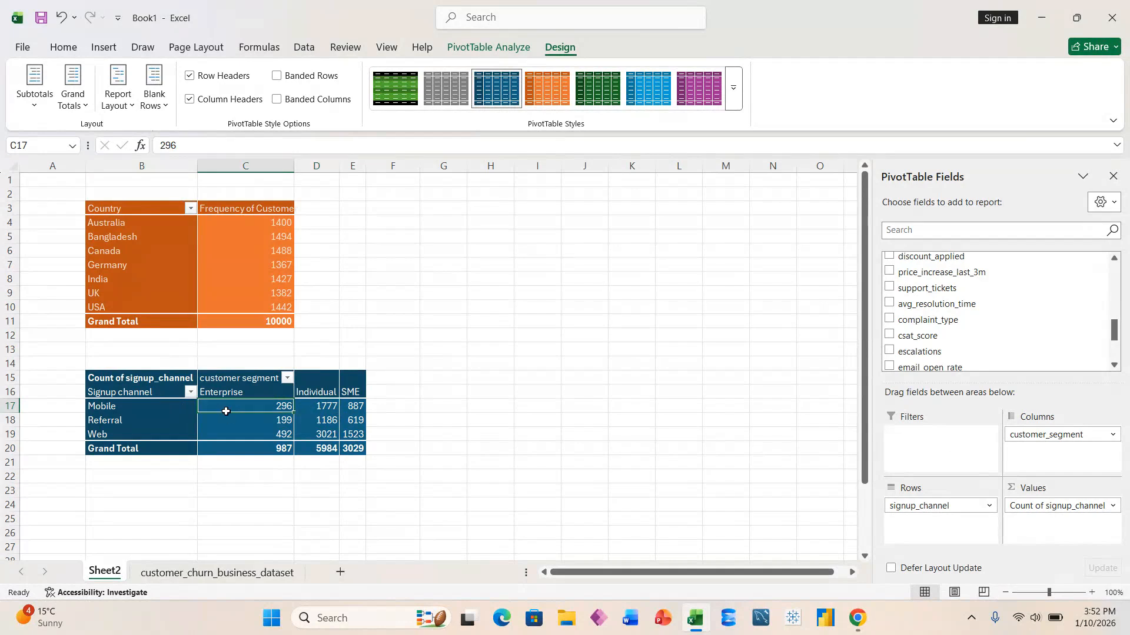
# Remove all grand totals from the signup channel PivotTable by setting them off for rows and columns
pyautogui.click(73, 89)
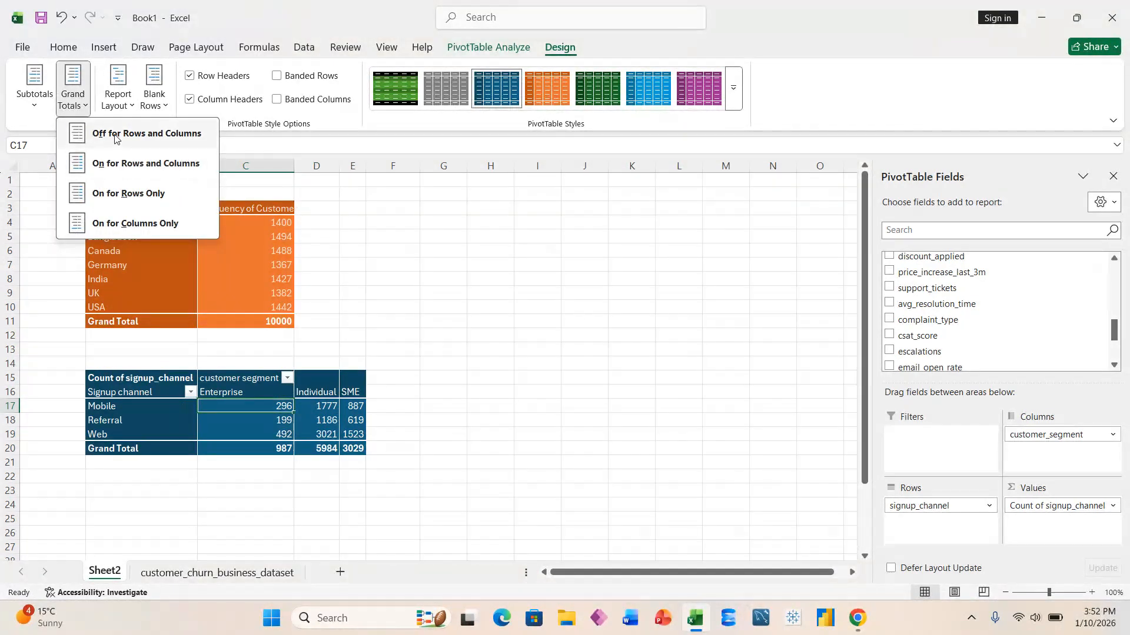
pyautogui.click(114, 139)
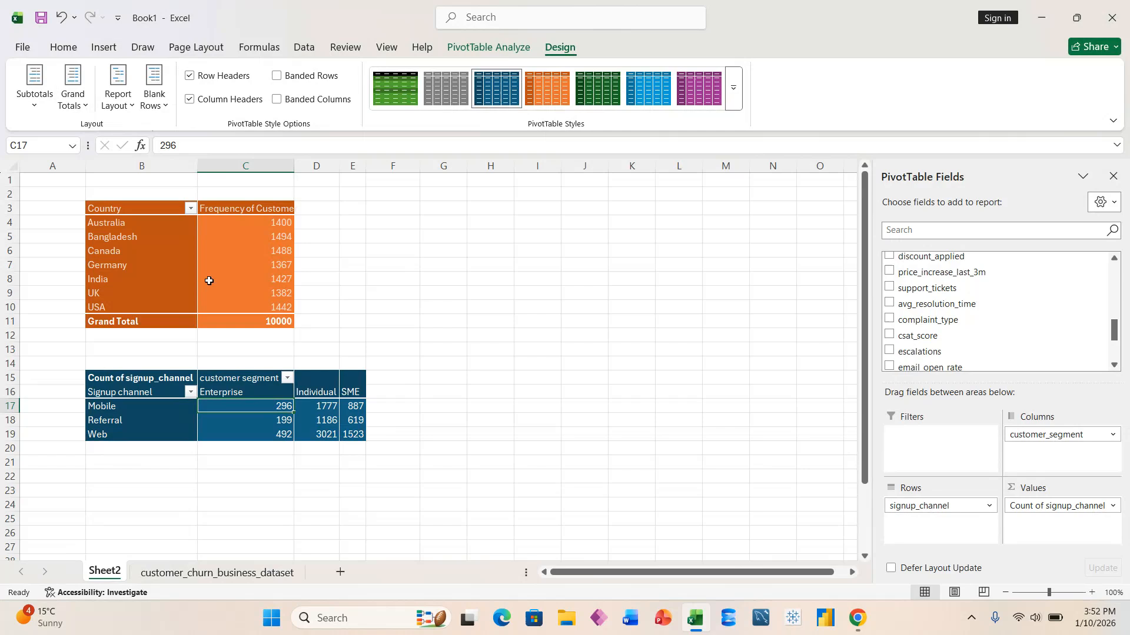
pyautogui.click(254, 423)
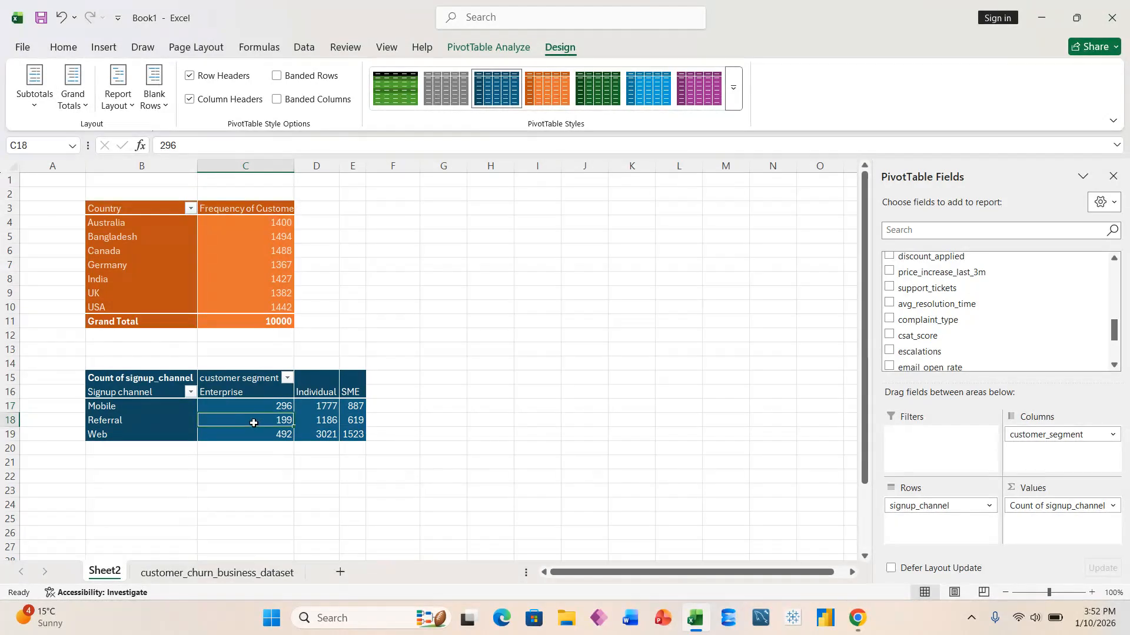
pyautogui.click(450, 422)
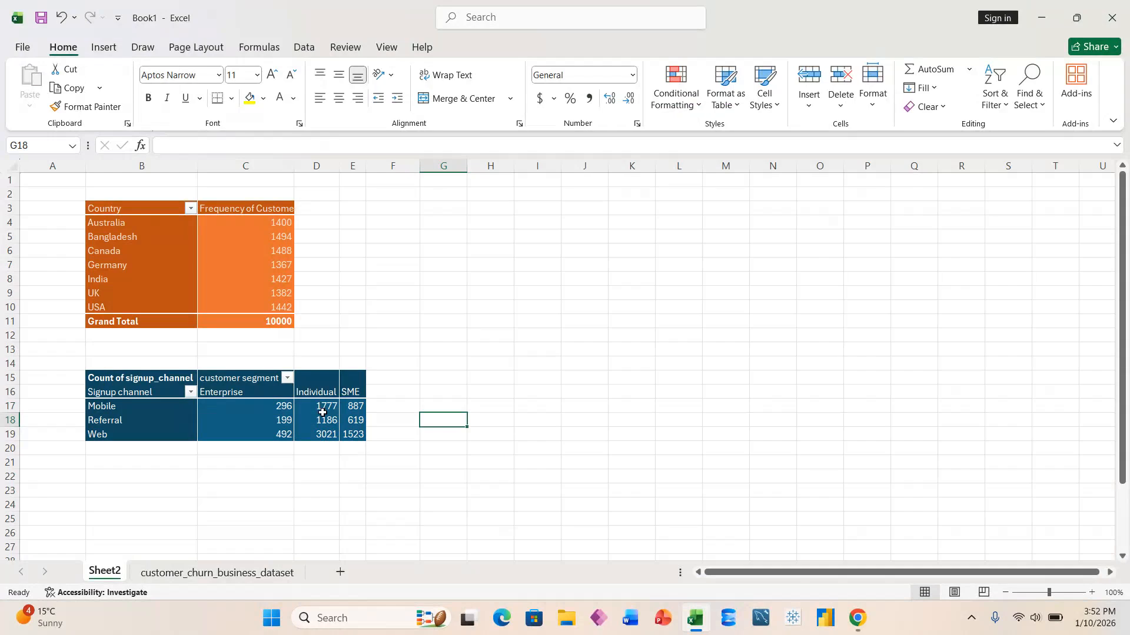
pyautogui.click(322, 410)
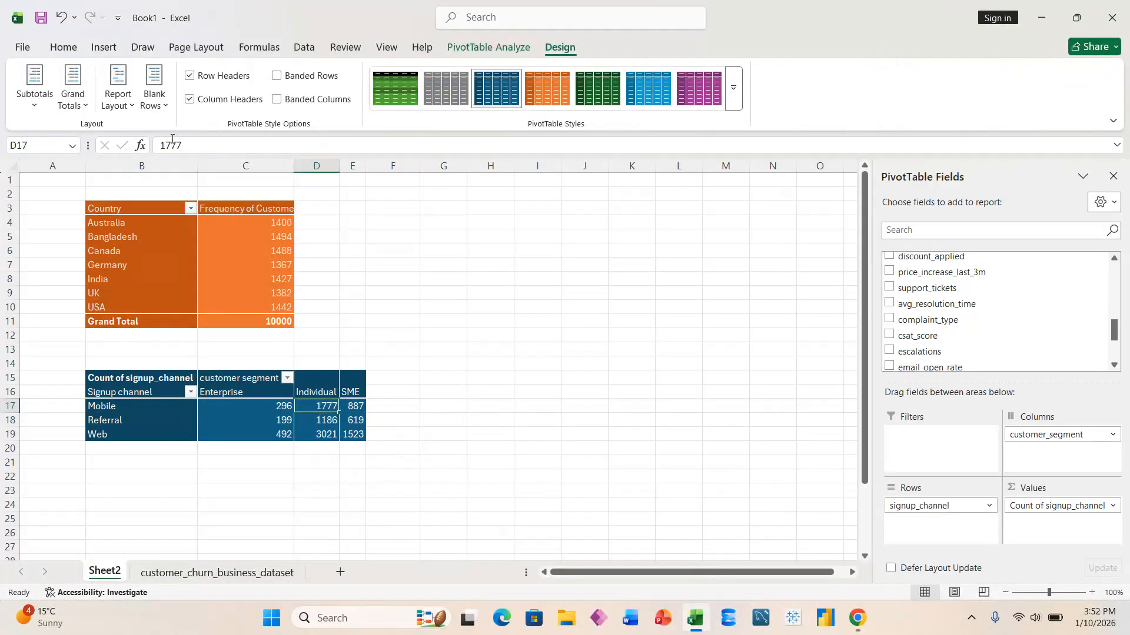
pyautogui.click(393, 350)
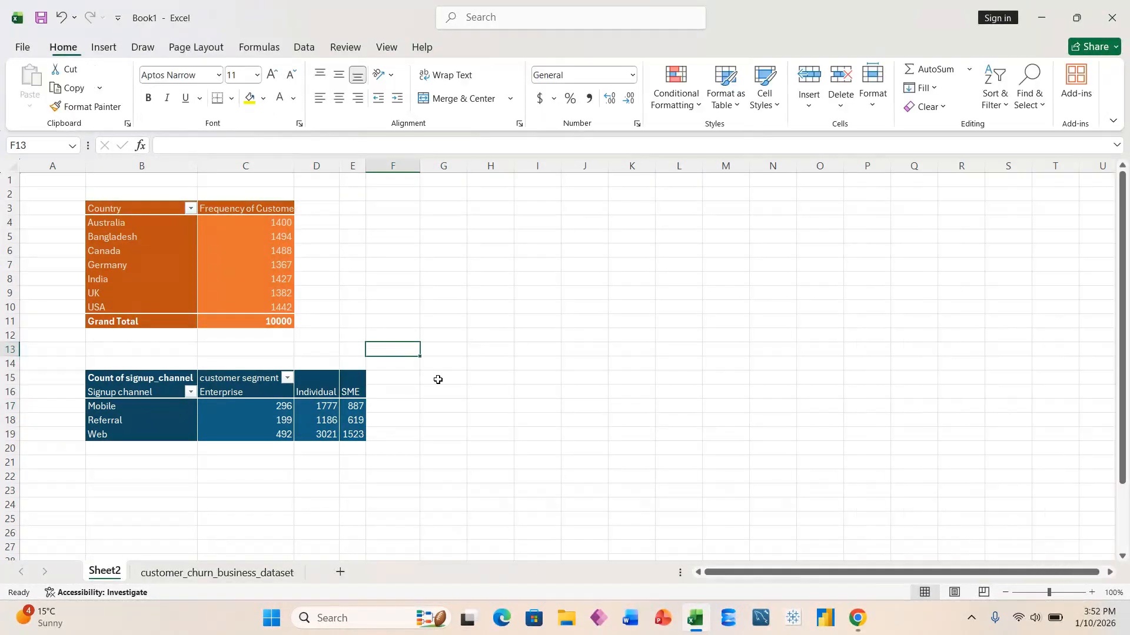
pyautogui.click(285, 417)
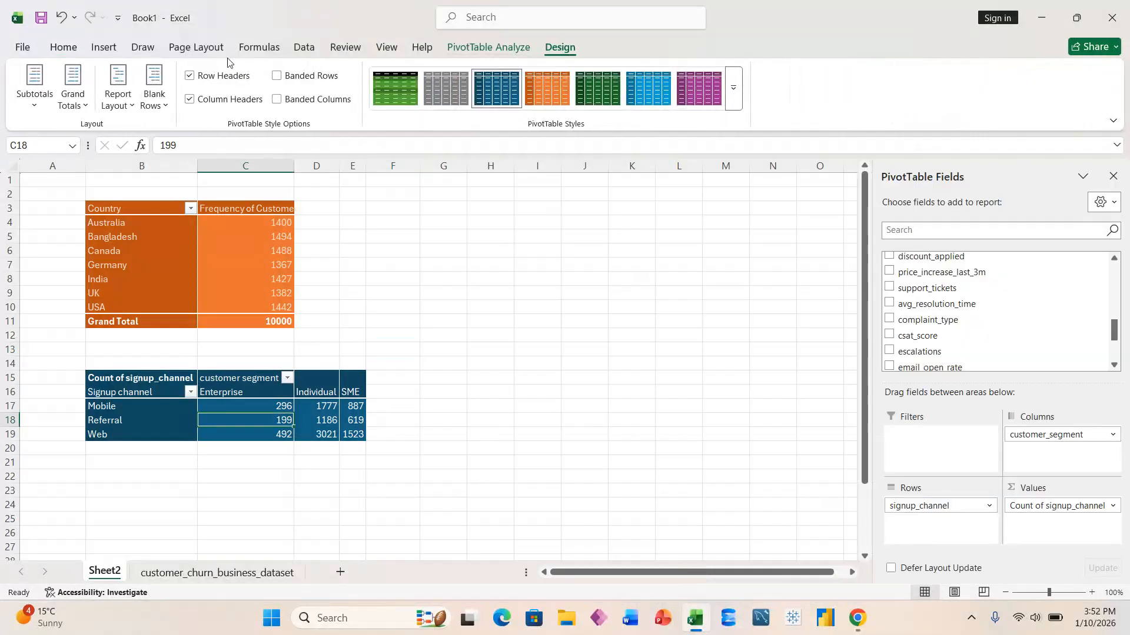
pyautogui.click(35, 113)
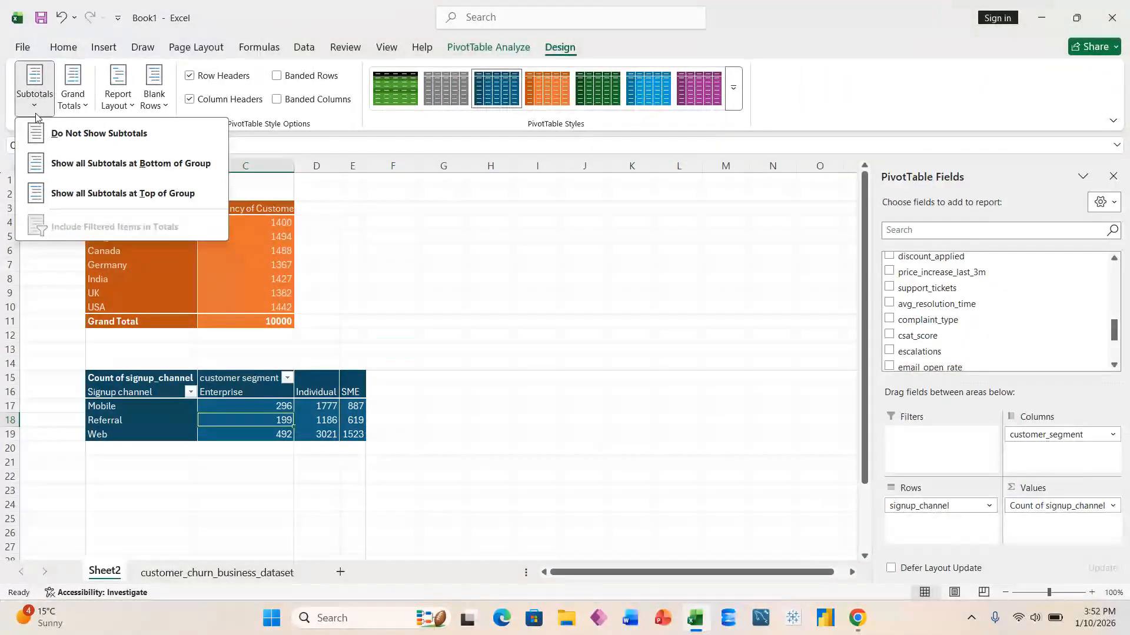
pyautogui.click(480, 51)
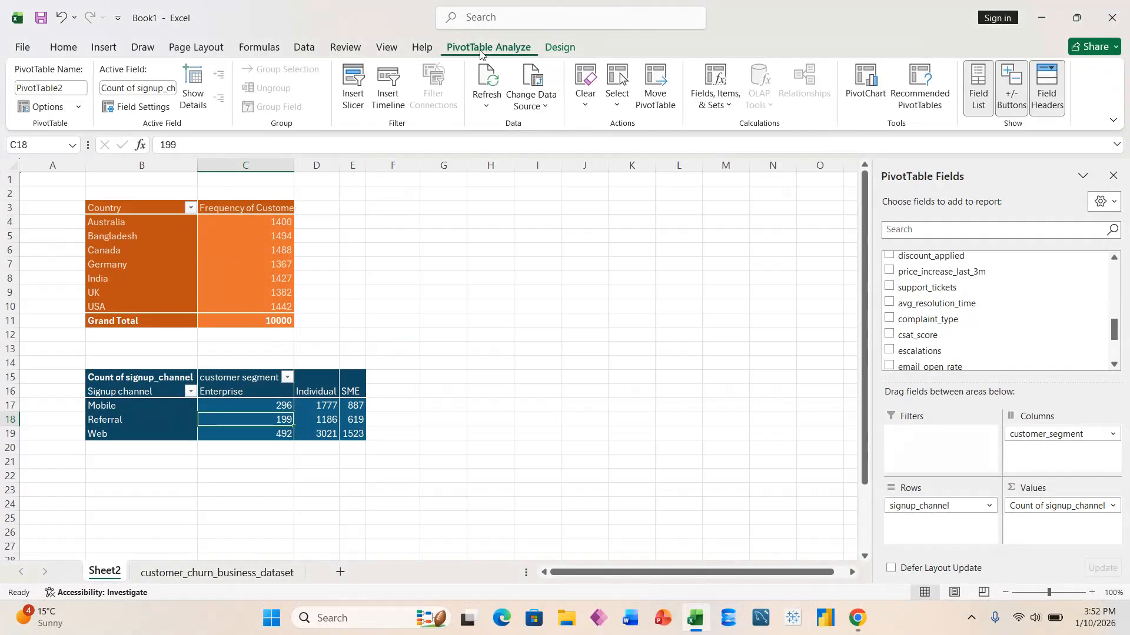
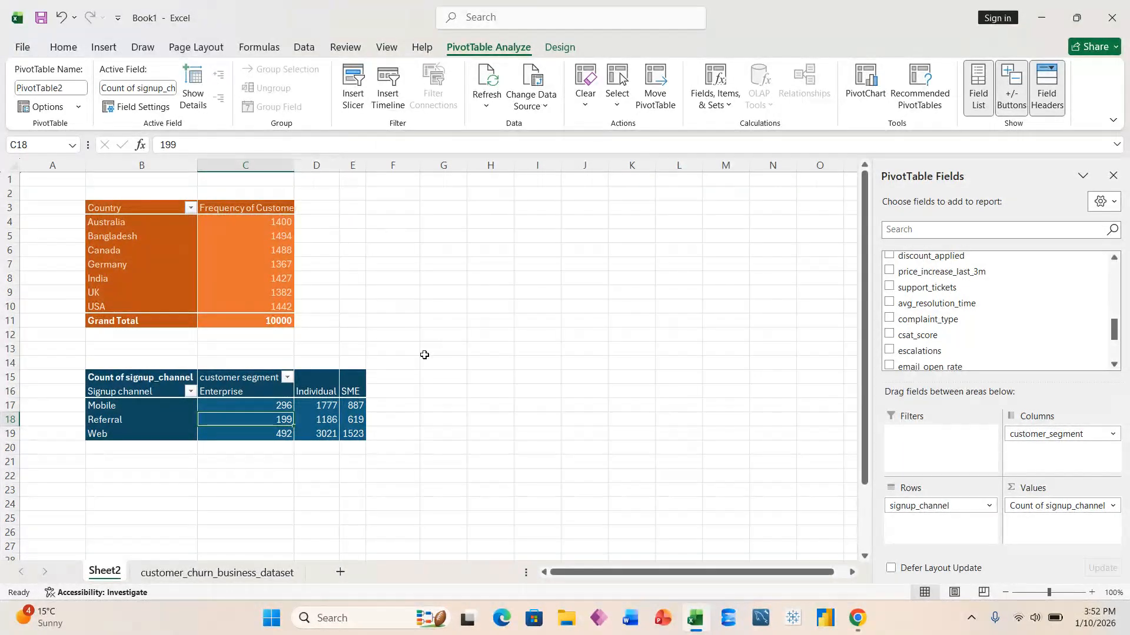
pyautogui.click(429, 433)
pyautogui.click(444, 213)
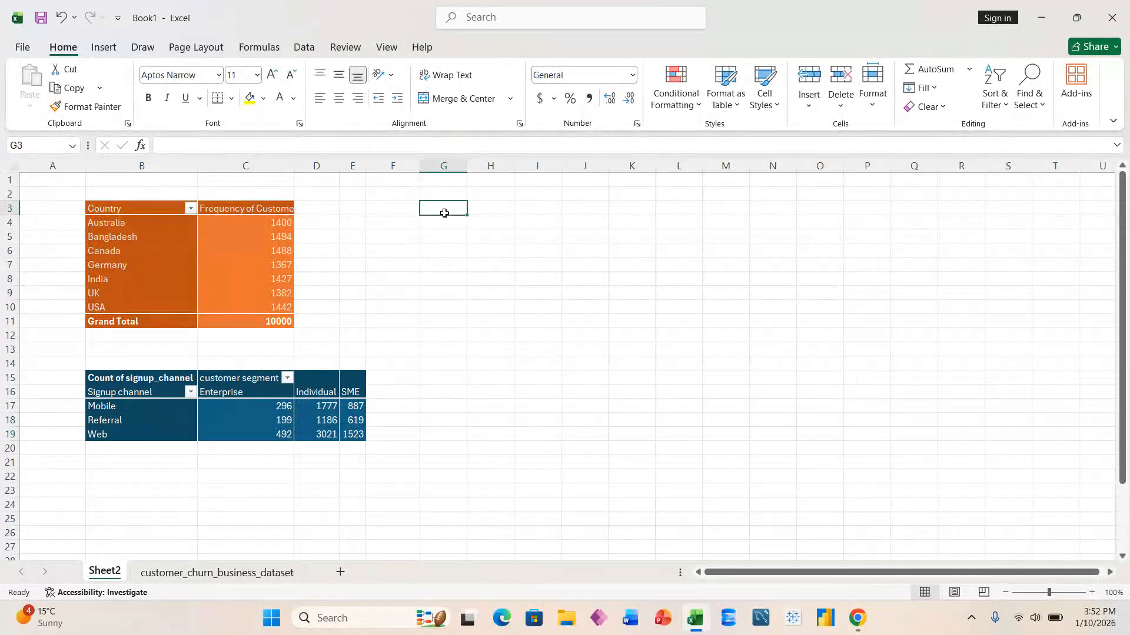
# Insert a PivotTable from the customer_churn_business_dataset range $A$1:$AF$10001, placed on the existing worksheet at Sheet2 cell H3
pyautogui.click(191, 571)
pyautogui.hotkey('alt', 'n')
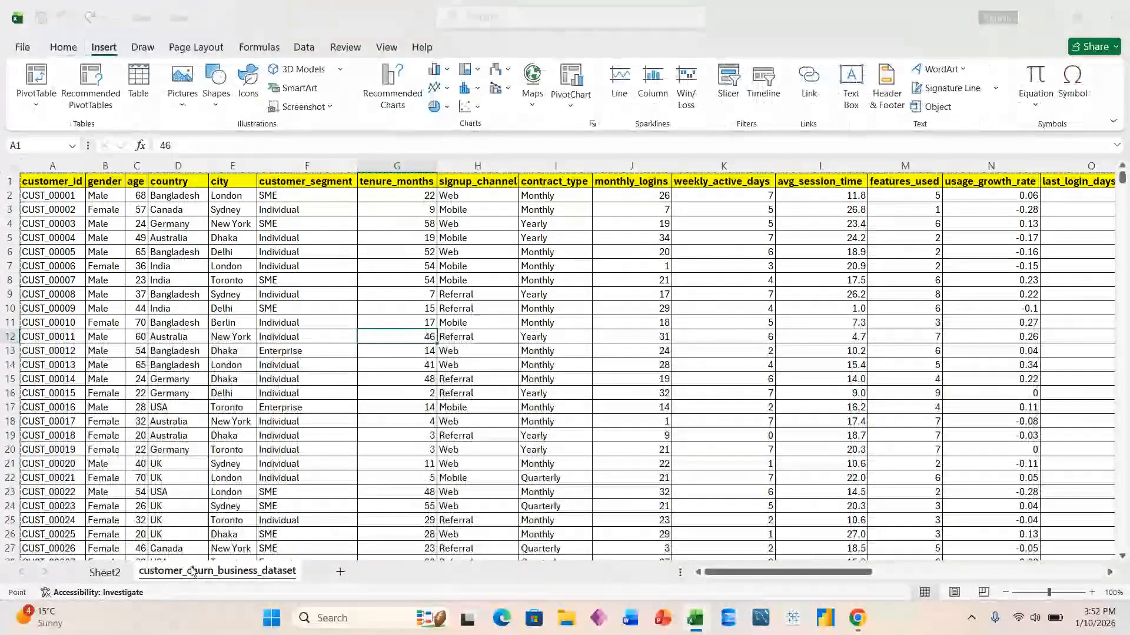
pyautogui.press('v')
pyautogui.press('t')
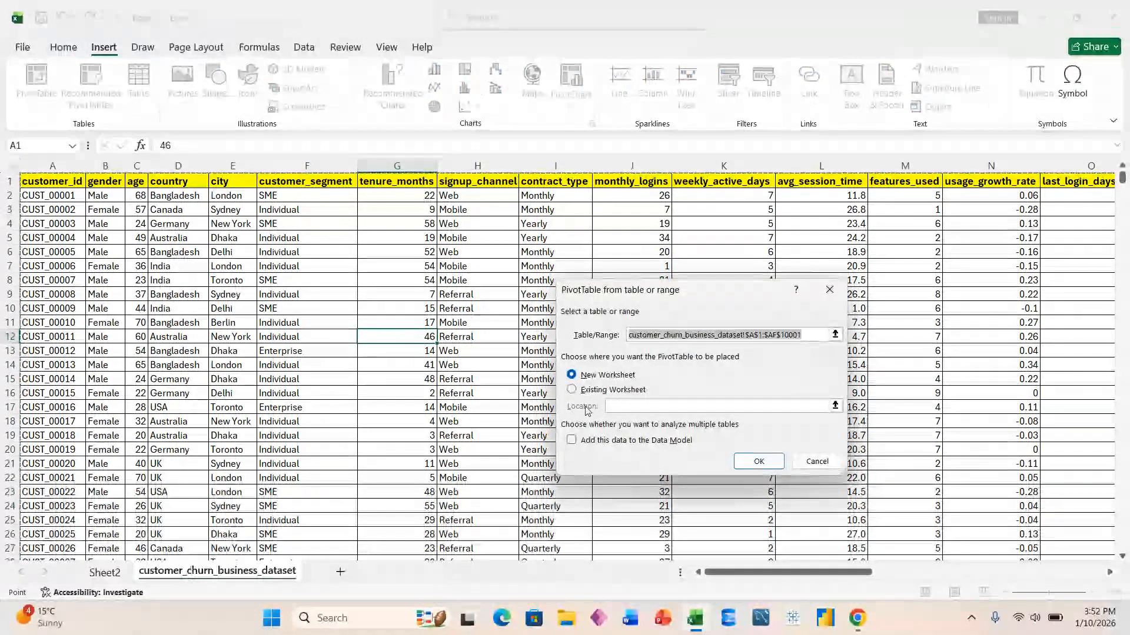
pyautogui.click(585, 389)
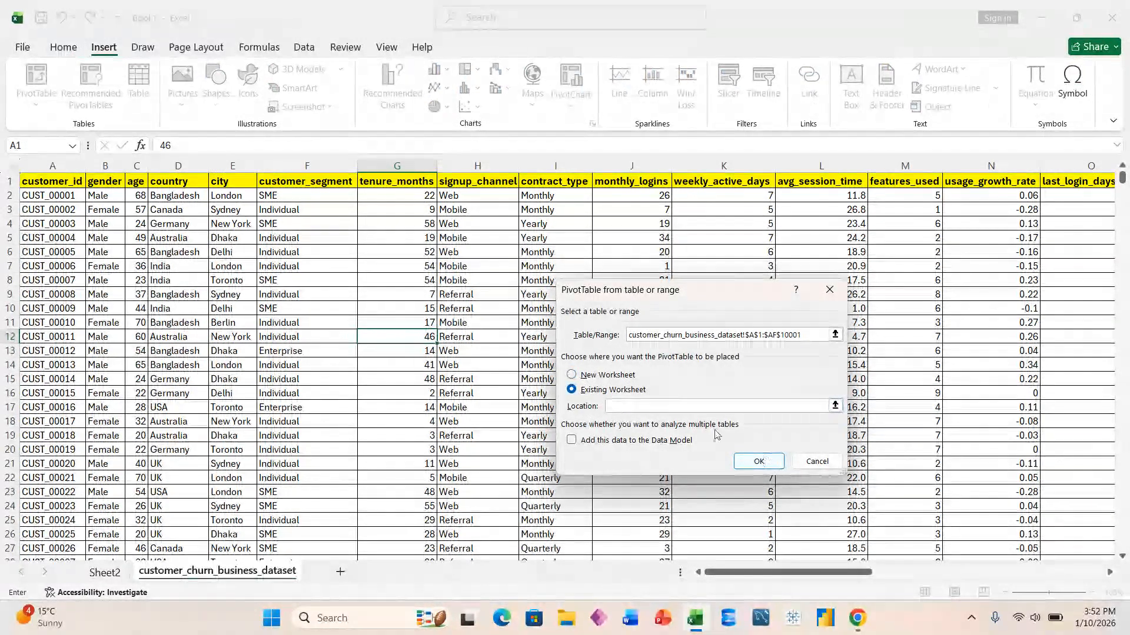
pyautogui.click(111, 575)
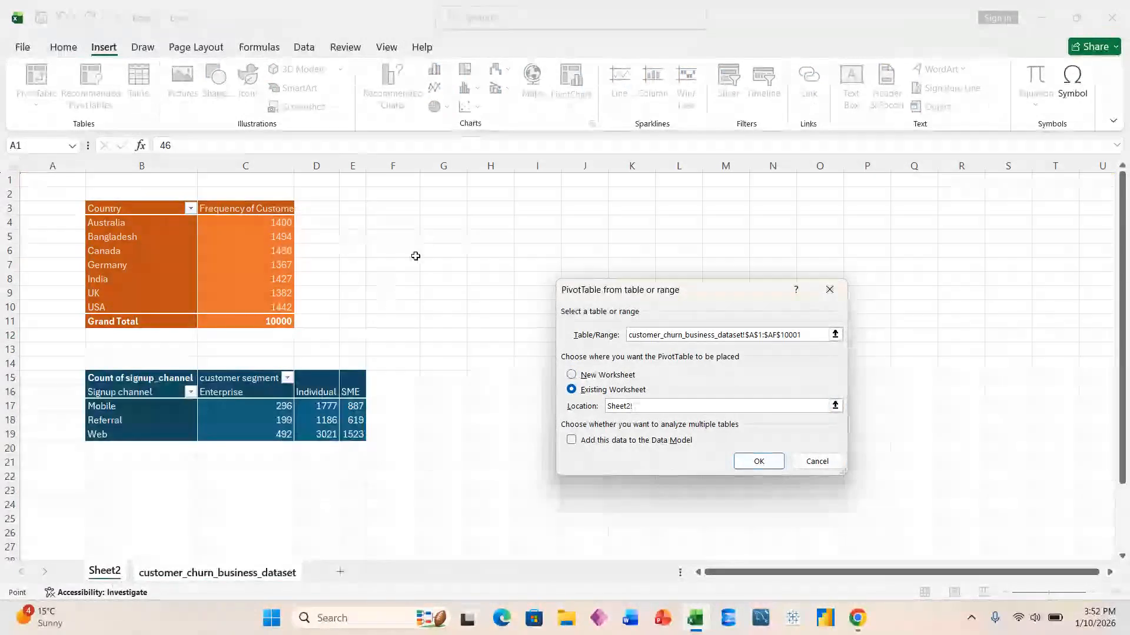
pyautogui.click(500, 203)
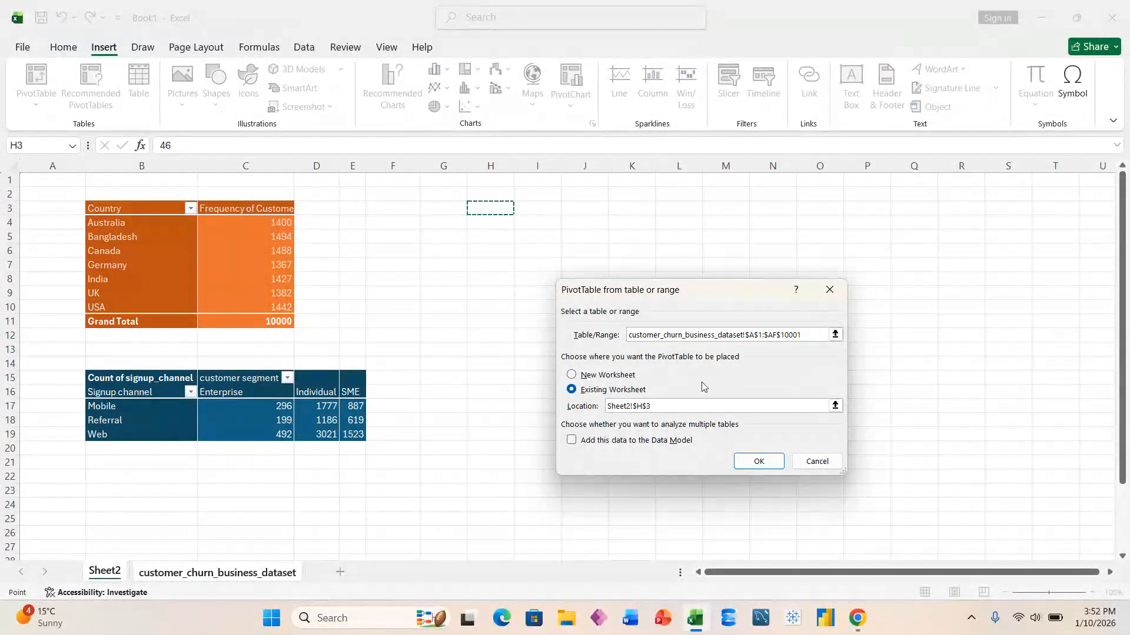
pyautogui.click(756, 462)
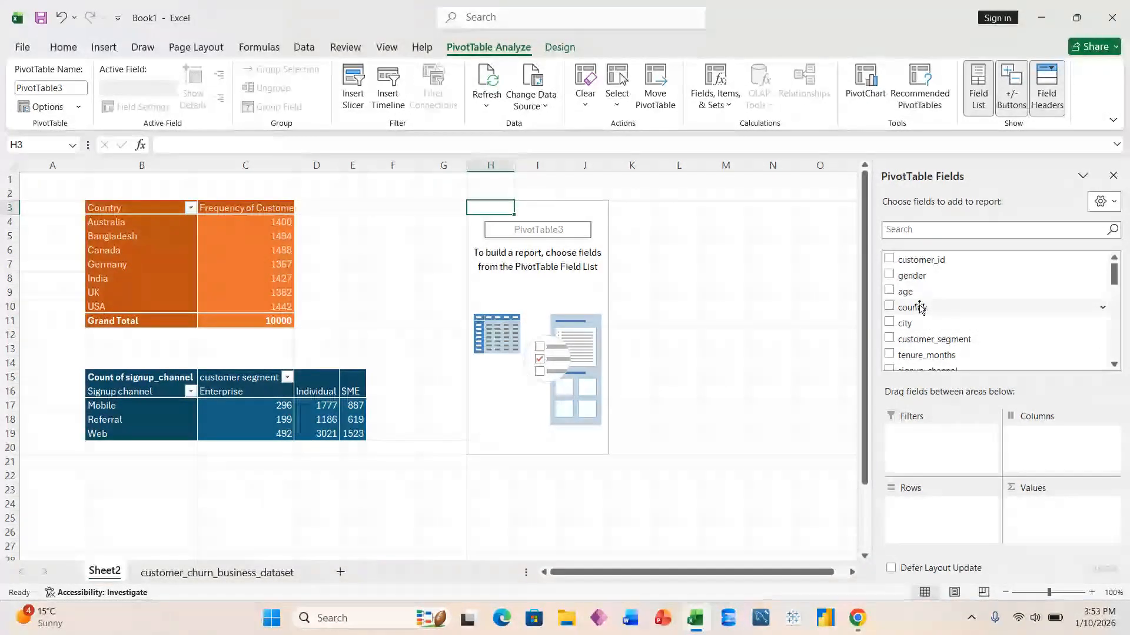
# Add signup_channel to the new PivotTable's rows and place contract_type above it as the outer row field
pyautogui.scroll(-1, 978, 340)
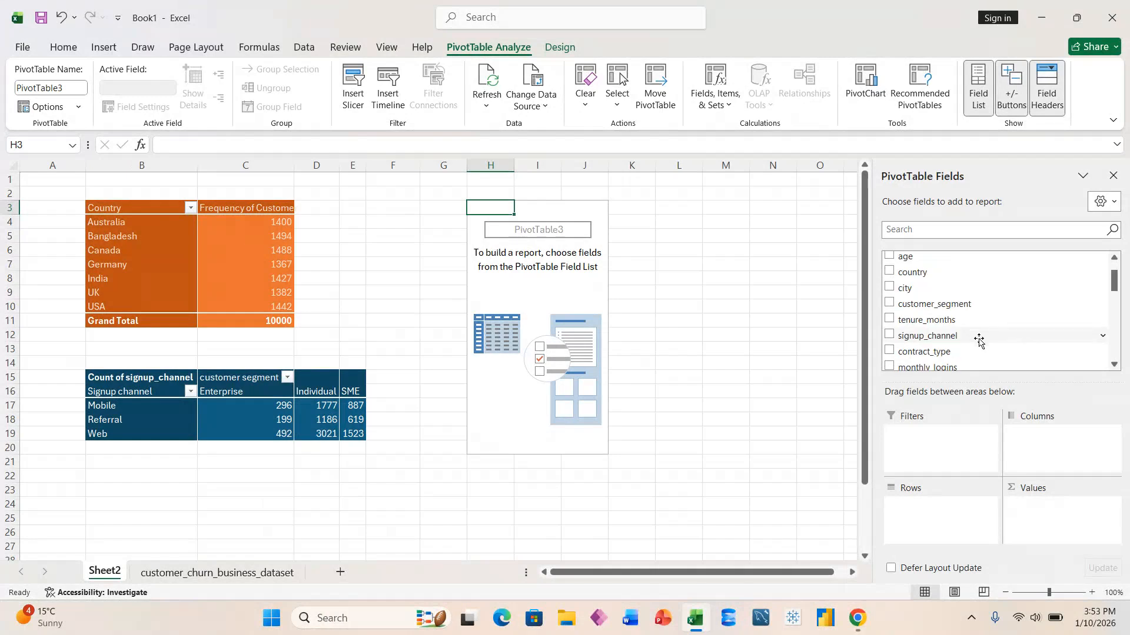
pyautogui.scroll(-1, 979, 340)
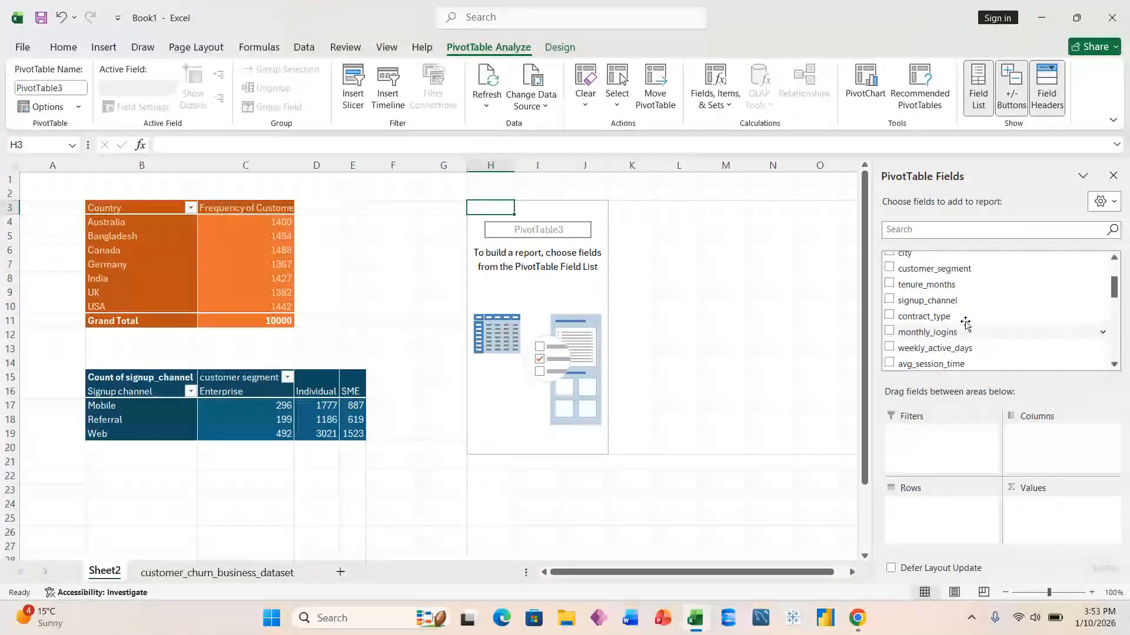
pyautogui.moveTo(967, 287); pyautogui.dragTo(928, 508)
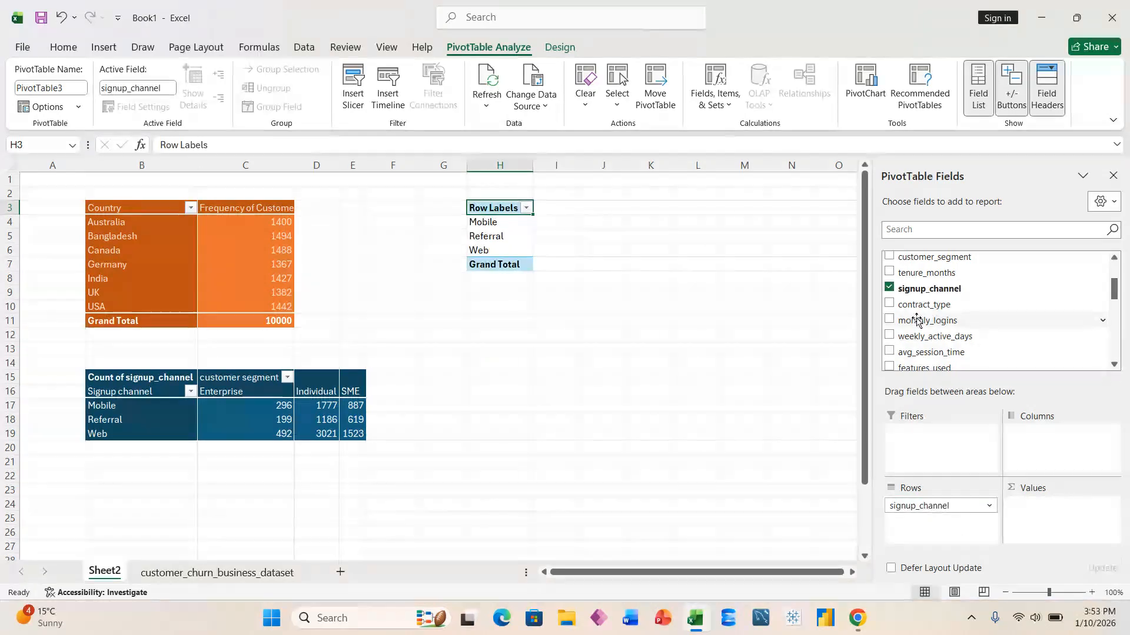
pyautogui.moveTo(917, 311); pyautogui.dragTo(947, 510)
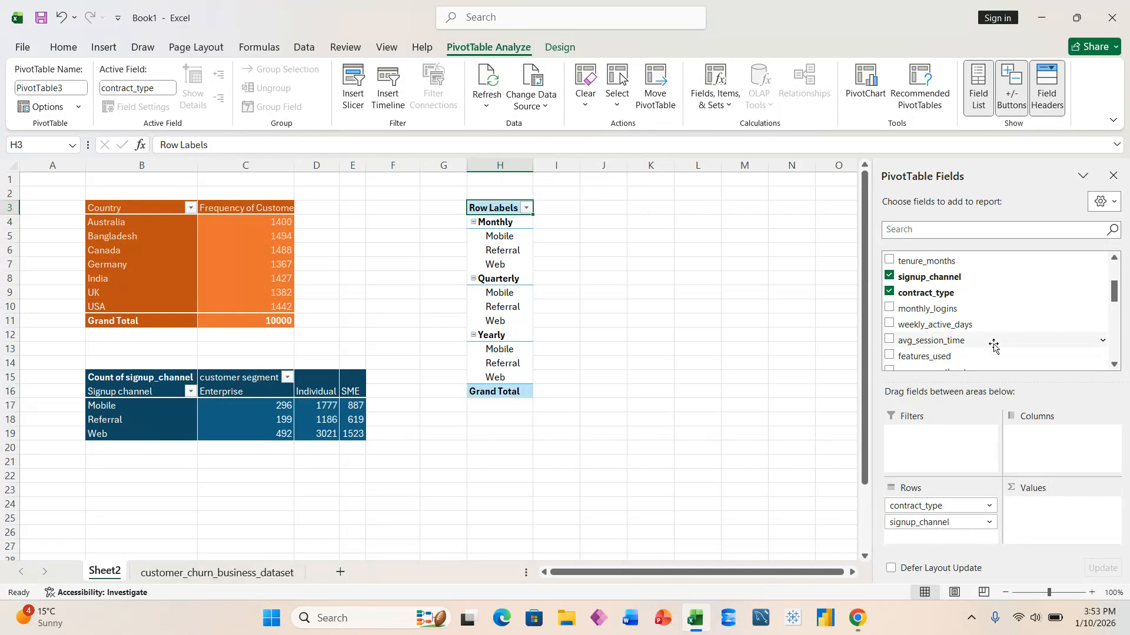
# Add monthly_fee to the new PivotTable's values as a sum
pyautogui.scroll(-3, 995, 345)
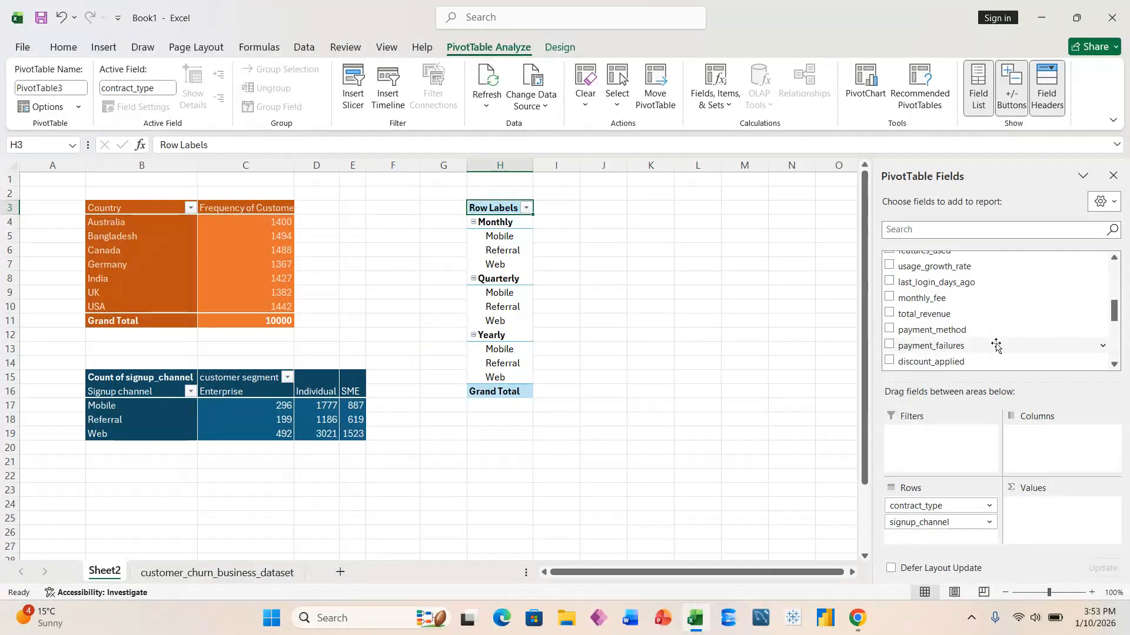
pyautogui.scroll(-1, 995, 346)
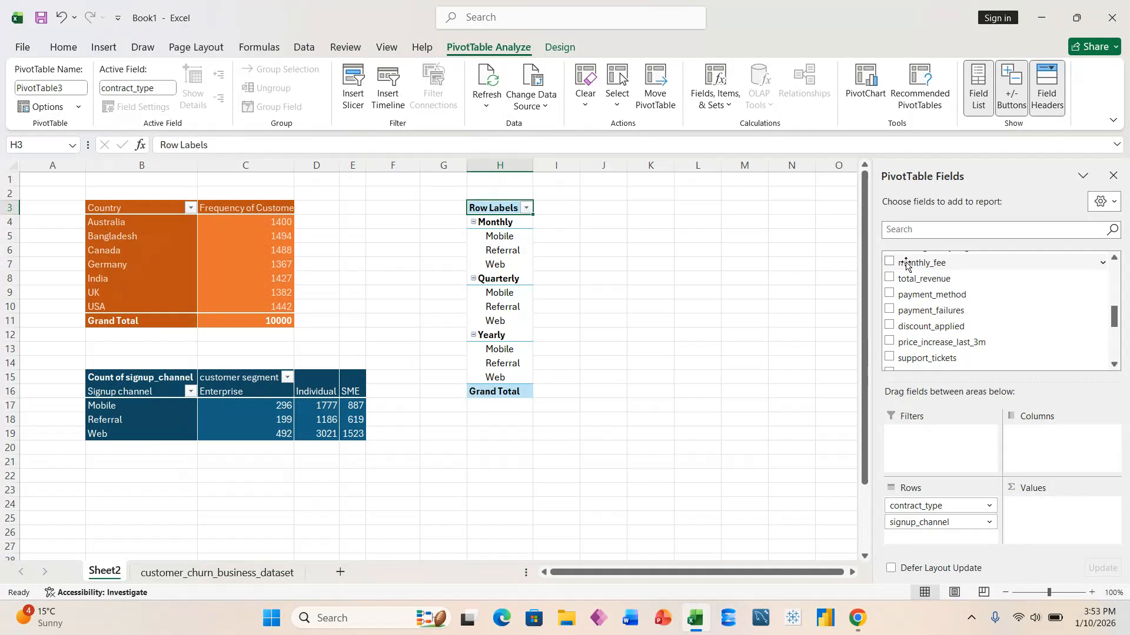
pyautogui.moveTo(906, 265); pyautogui.dragTo(1059, 518)
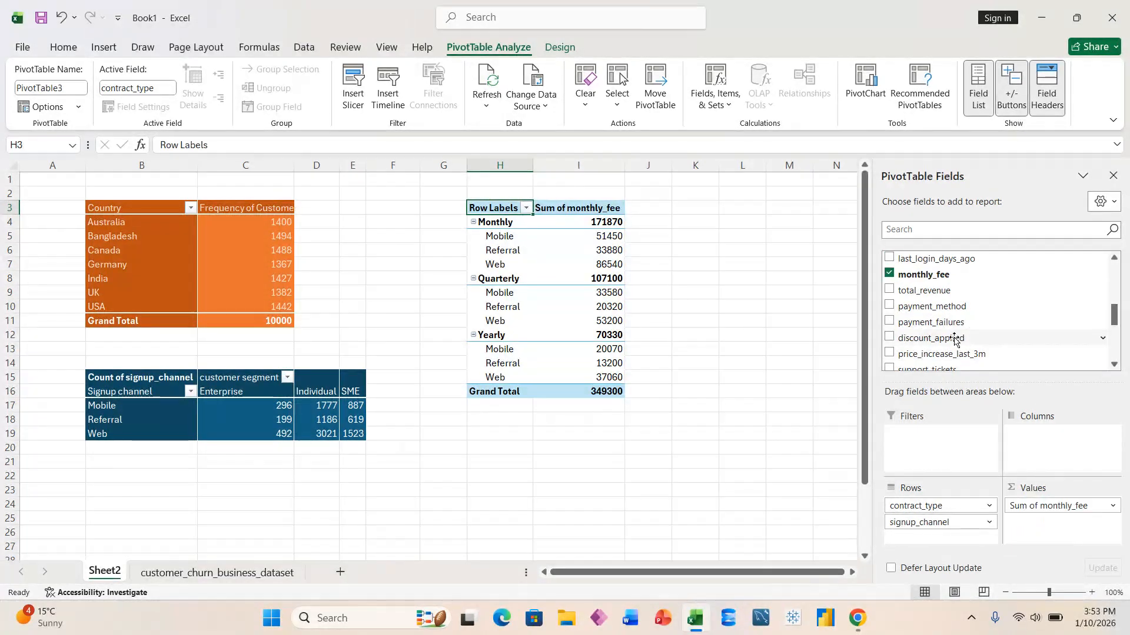
# Add payment_method to the columns of the monthly fee PivotTable and close the field list
pyautogui.moveTo(933, 306); pyautogui.dragTo(1055, 452)
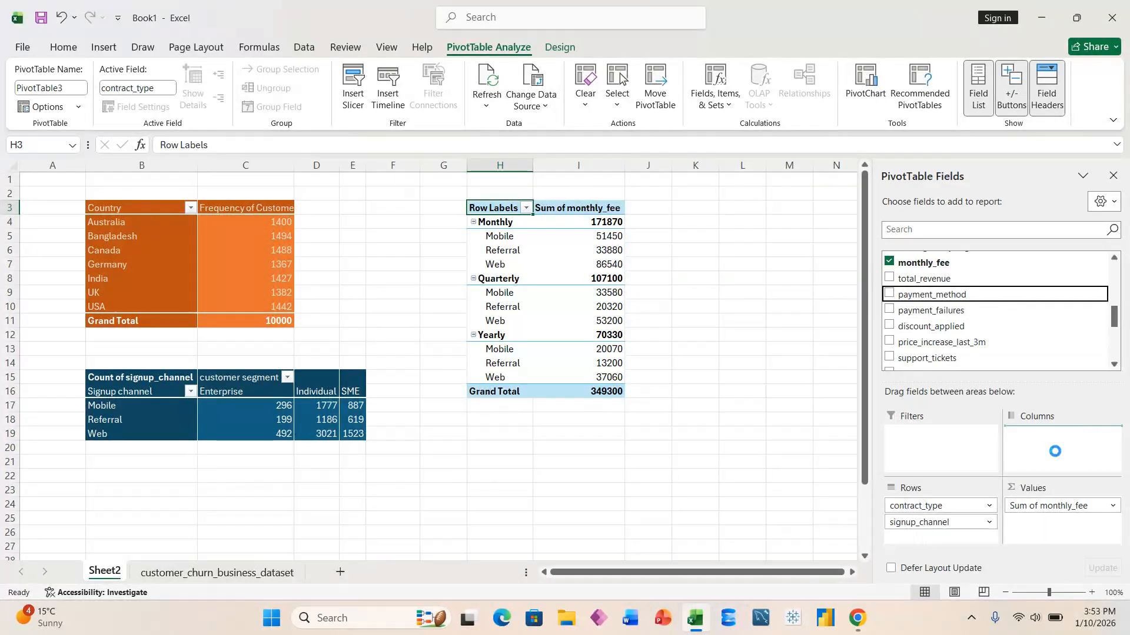
pyautogui.click(1117, 185)
pyautogui.click(588, 266)
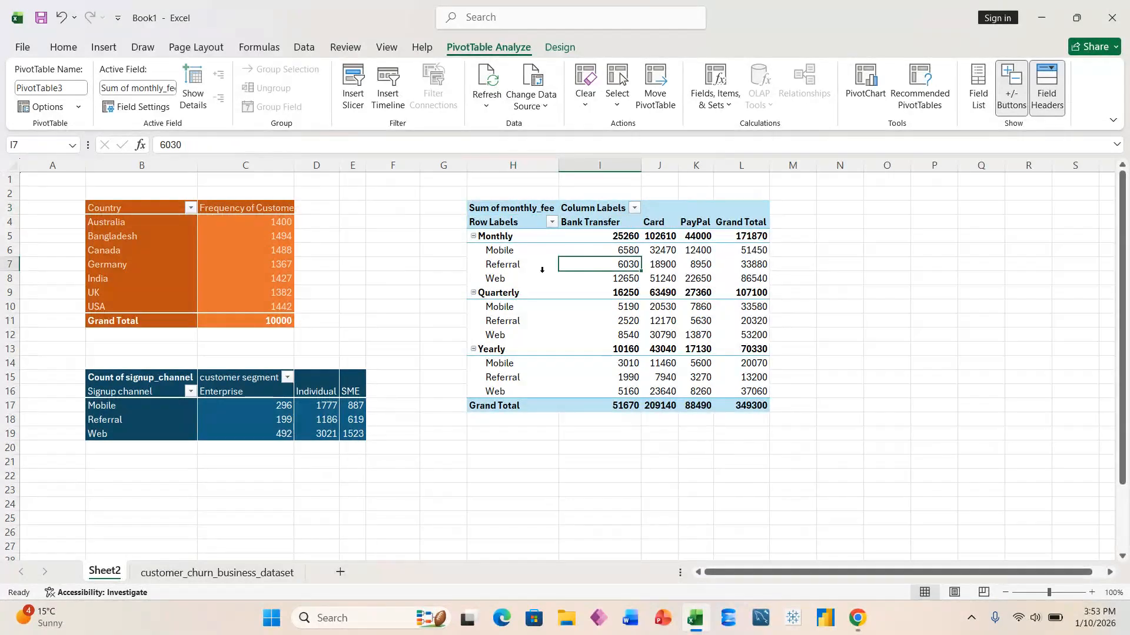
pyautogui.click(496, 275)
pyautogui.click(605, 282)
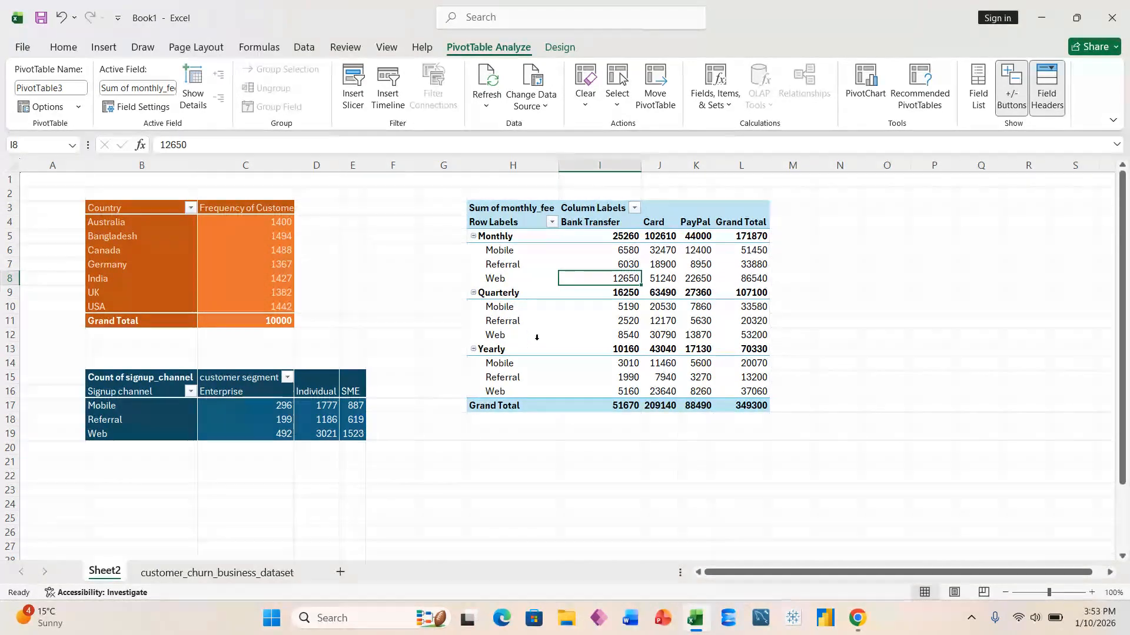
pyautogui.moveTo(661, 320)
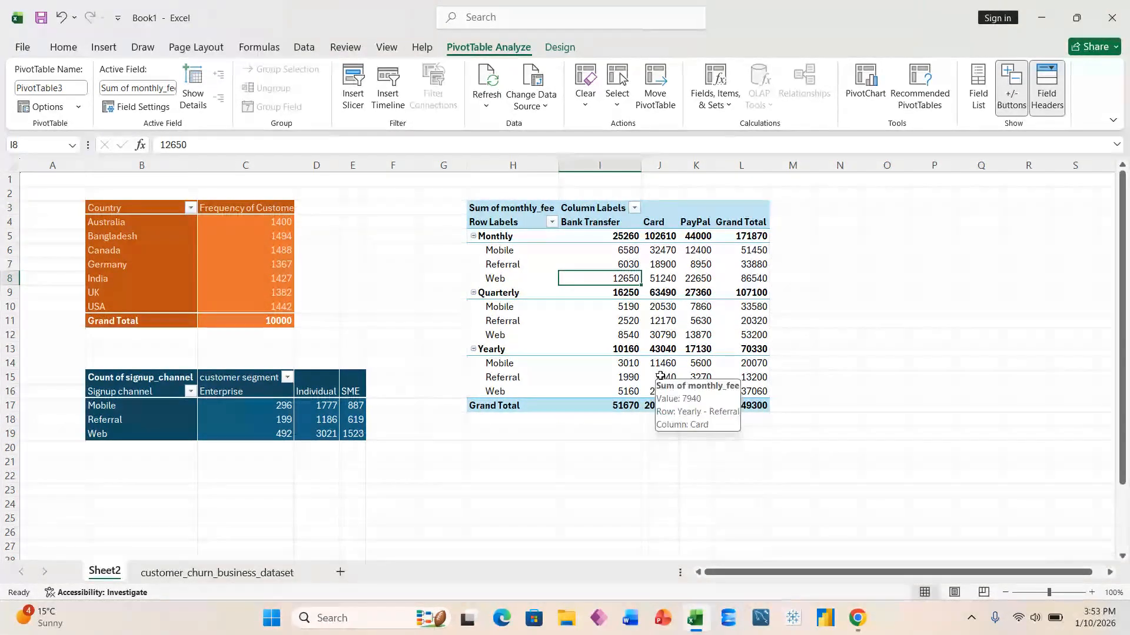
pyautogui.click(603, 376)
pyautogui.click(612, 274)
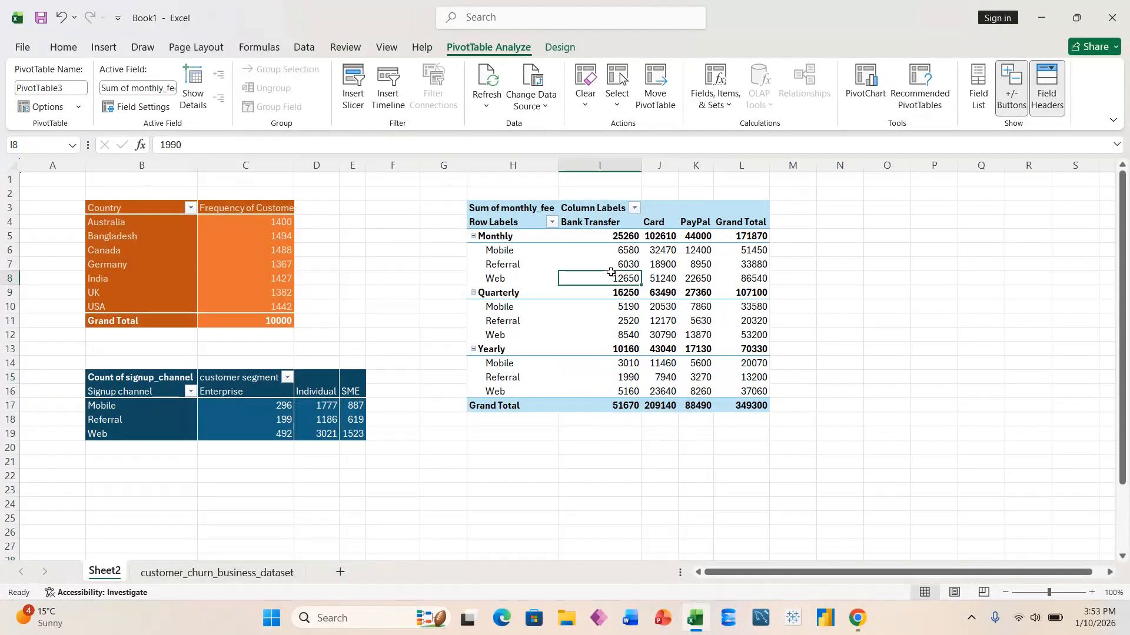
pyautogui.click(616, 312)
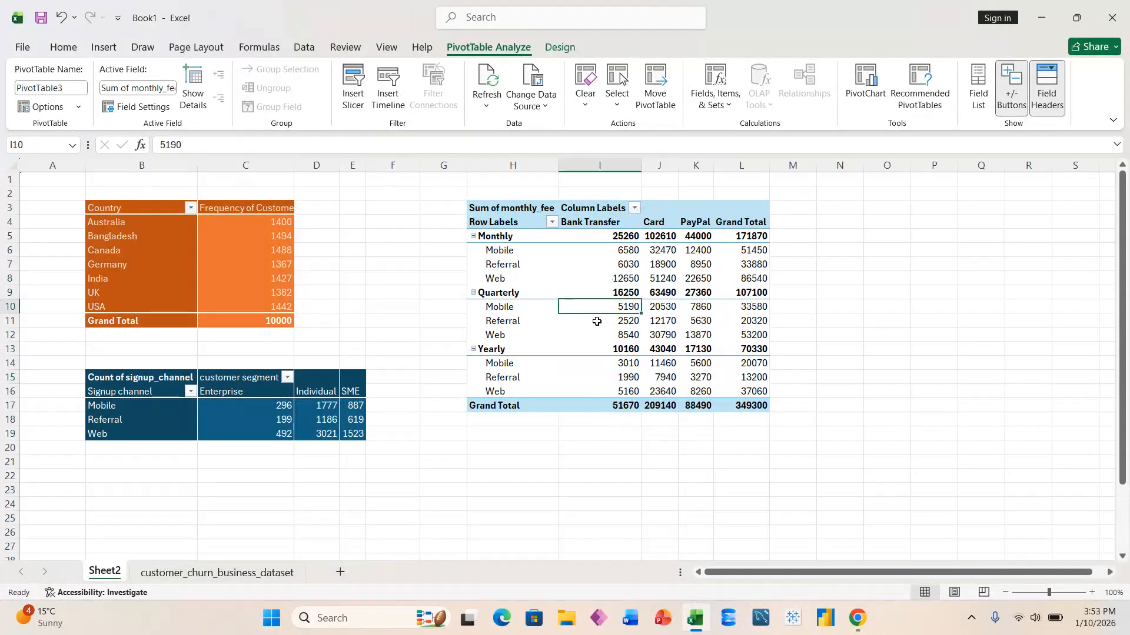
# Collapse all contract type groups in the monthly fee PivotTable and expand them again to show the signup channels
pyautogui.click(473, 264)
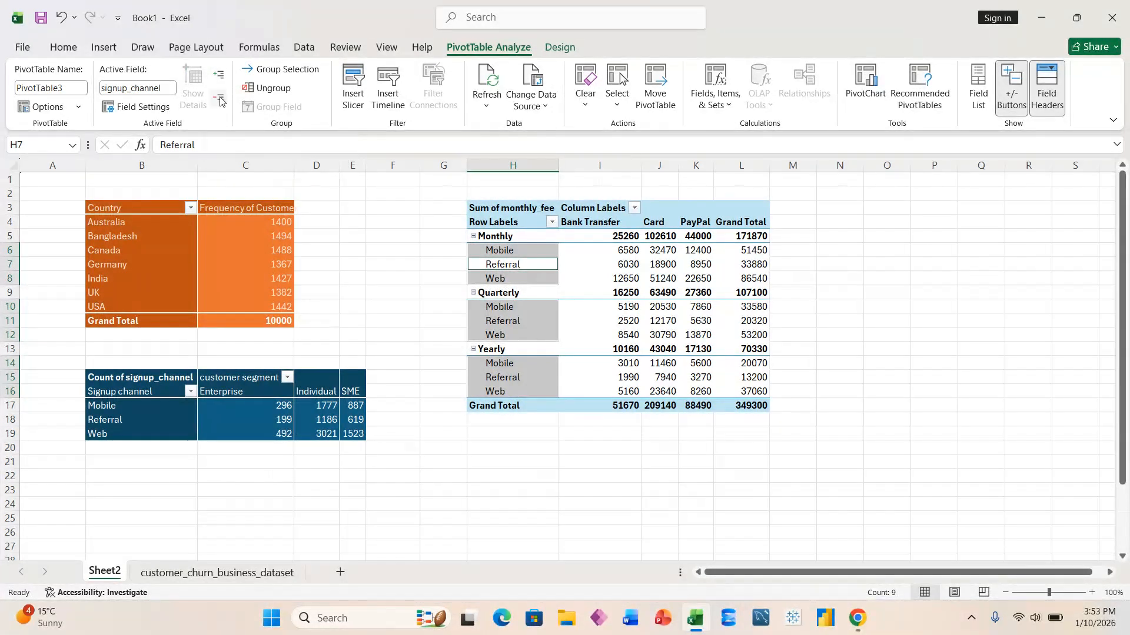
pyautogui.click(220, 101)
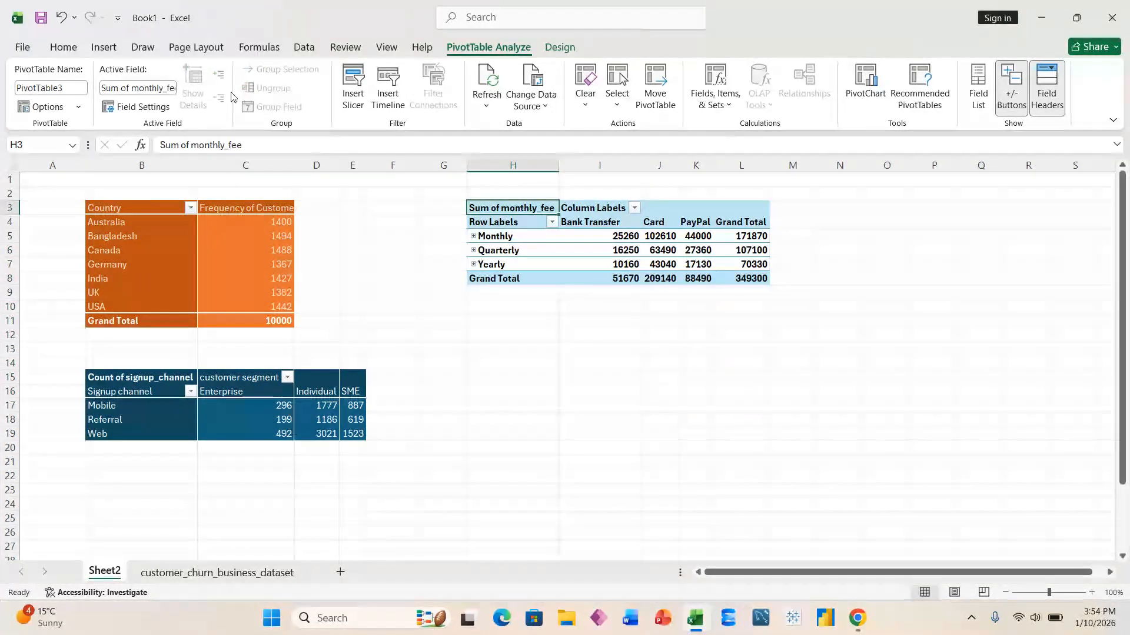
pyautogui.click(506, 259)
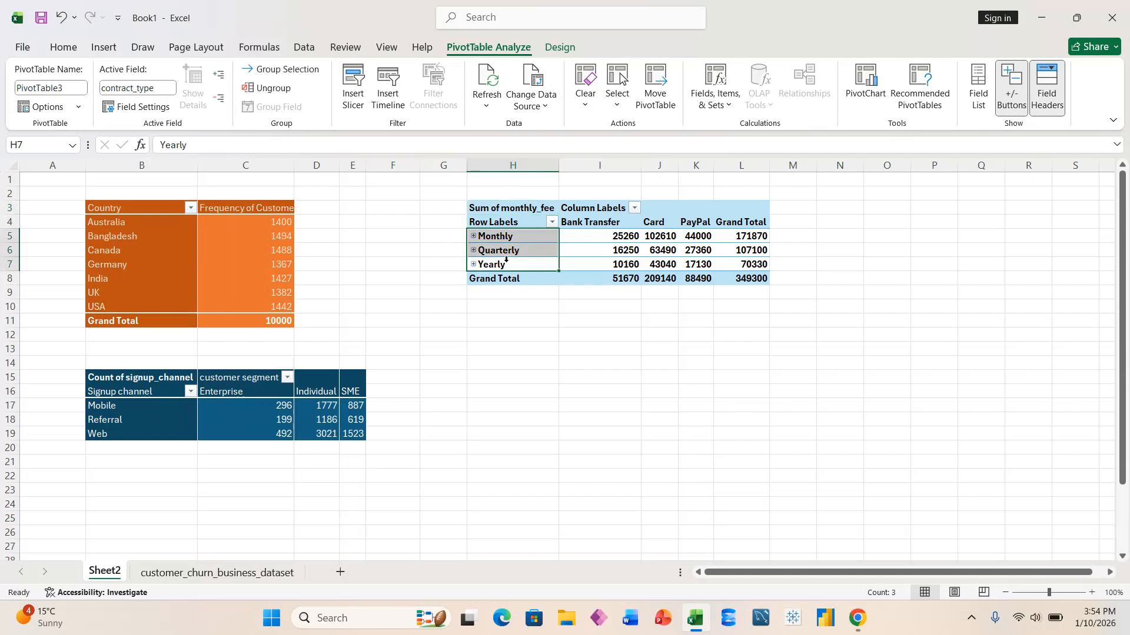
pyautogui.click(218, 72)
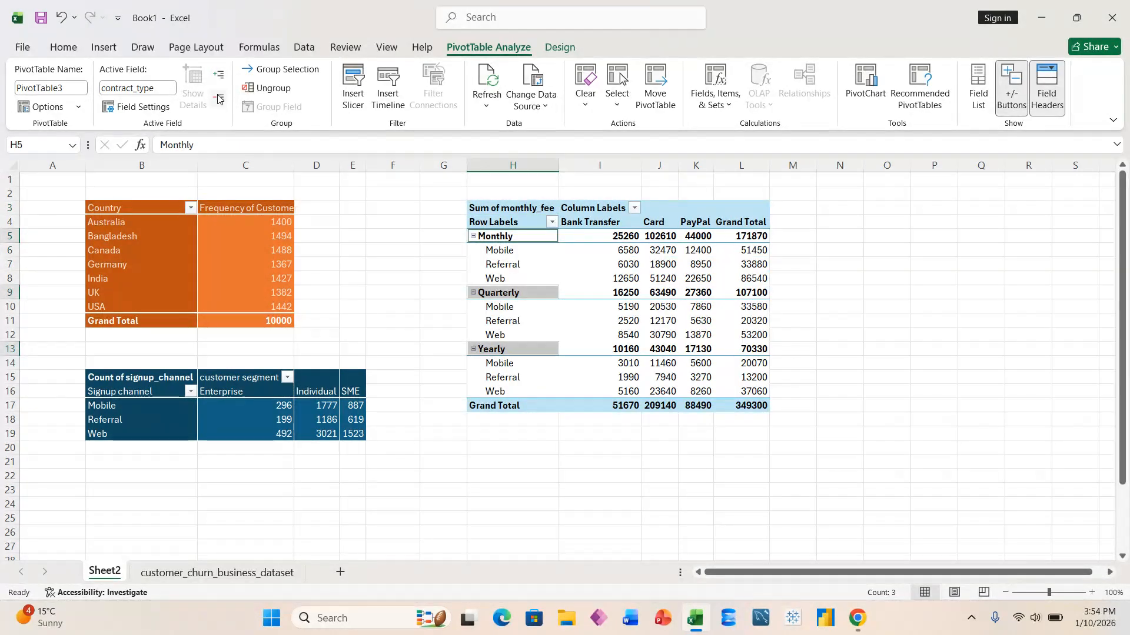
pyautogui.click(218, 98)
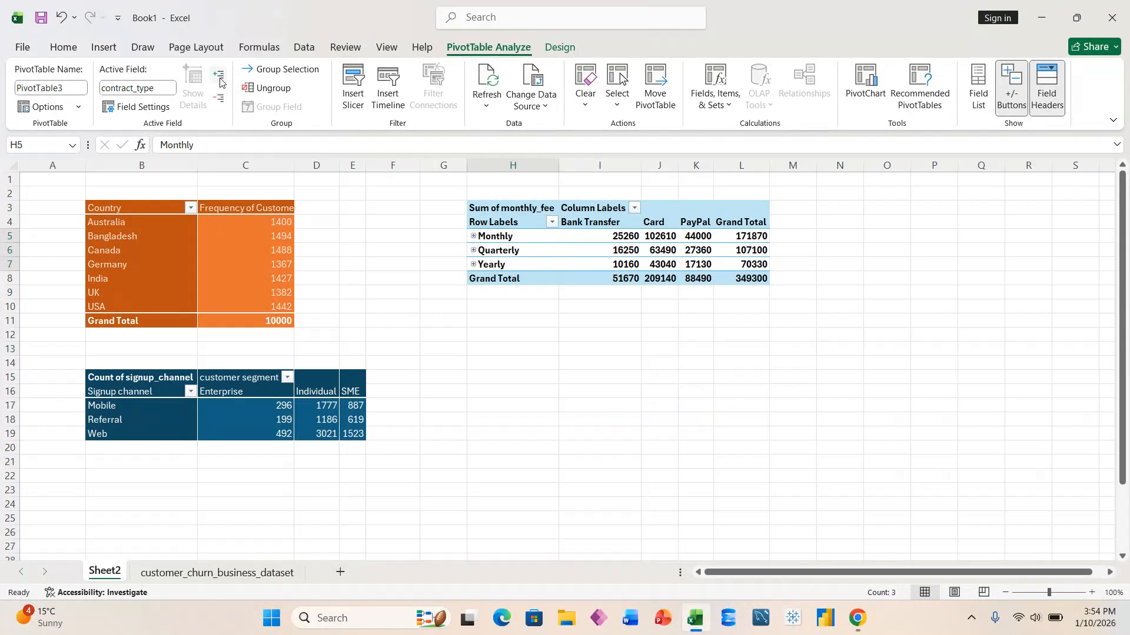
pyautogui.click(220, 77)
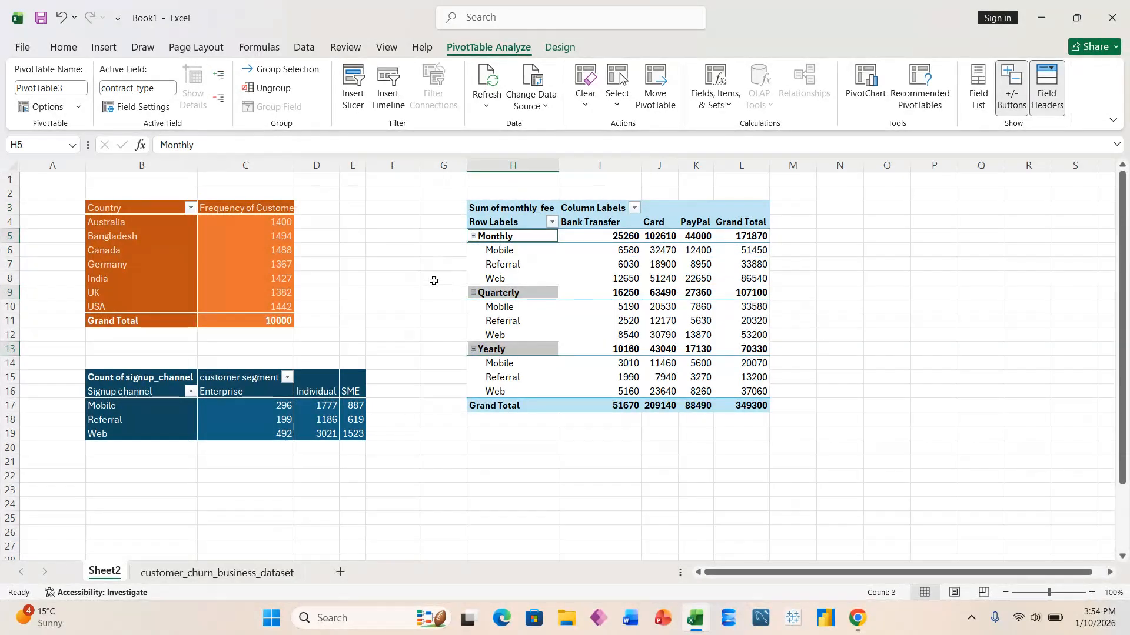
pyautogui.click(520, 279)
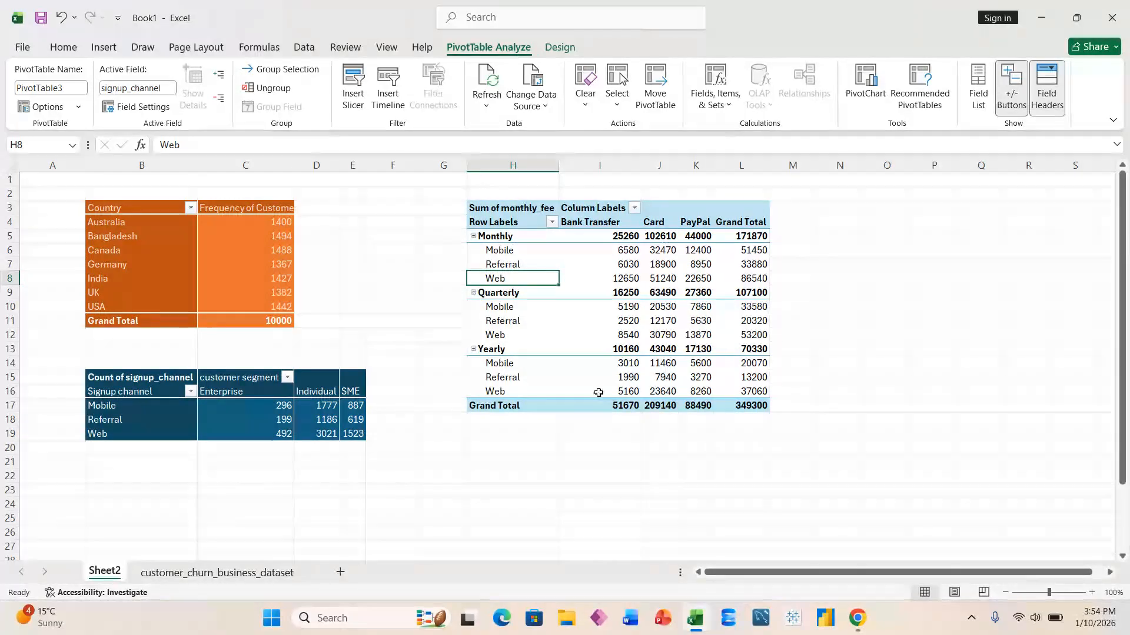
# Turn off grand totals for rows and columns in the monthly fee PivotTable
pyautogui.moveTo(760, 234); pyautogui.dragTo(750, 409)
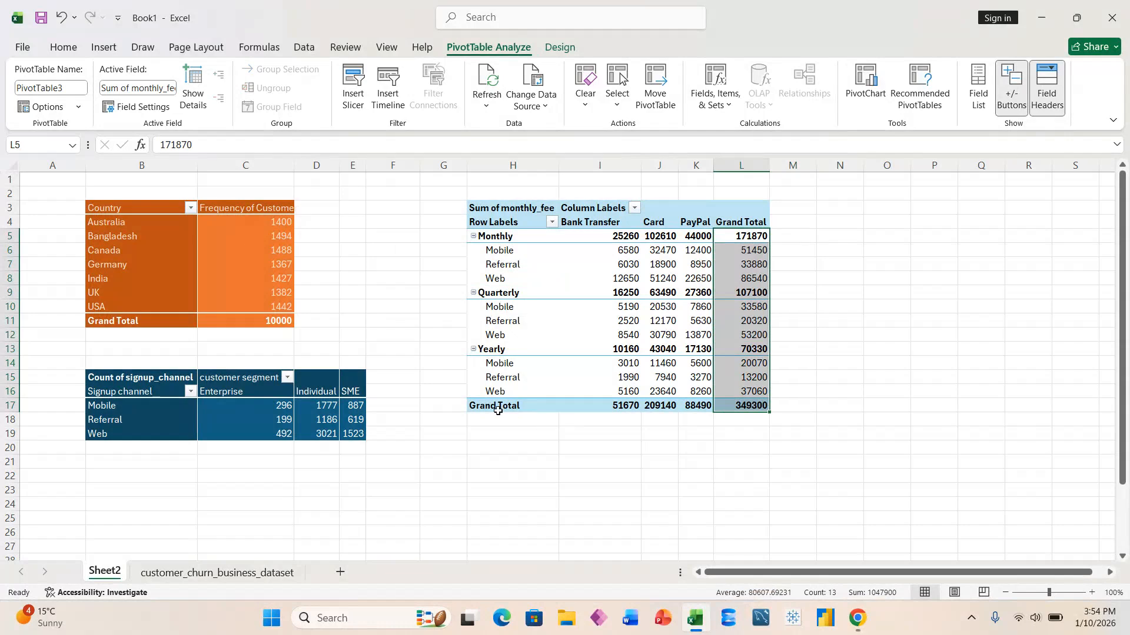
pyautogui.click(473, 407)
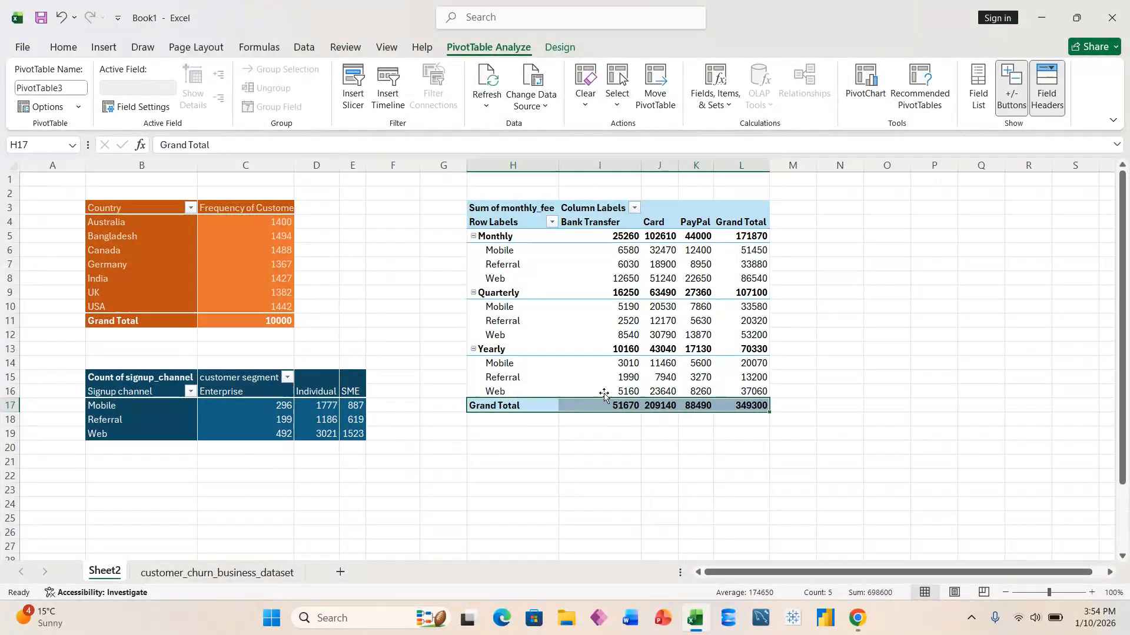
pyautogui.click(682, 361)
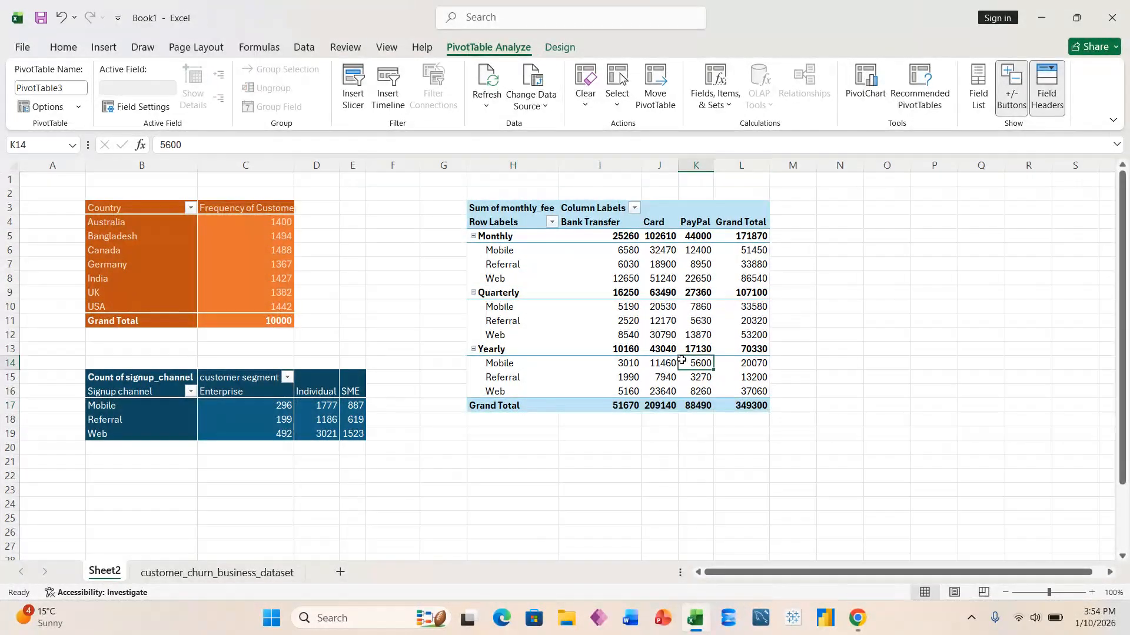
pyautogui.click(557, 51)
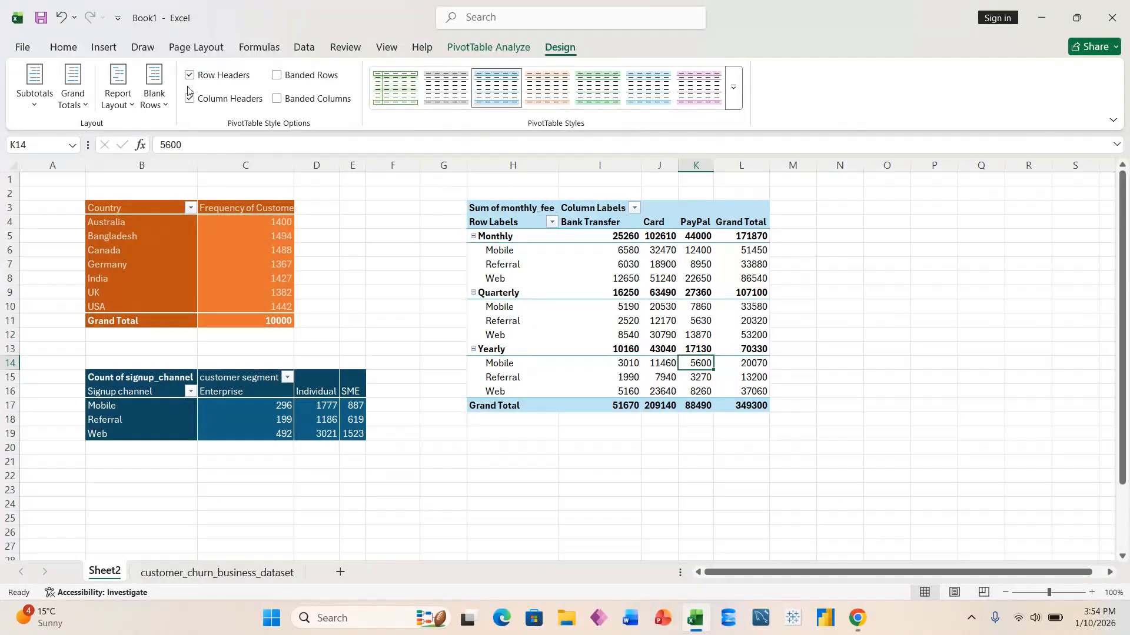
pyautogui.click(85, 106)
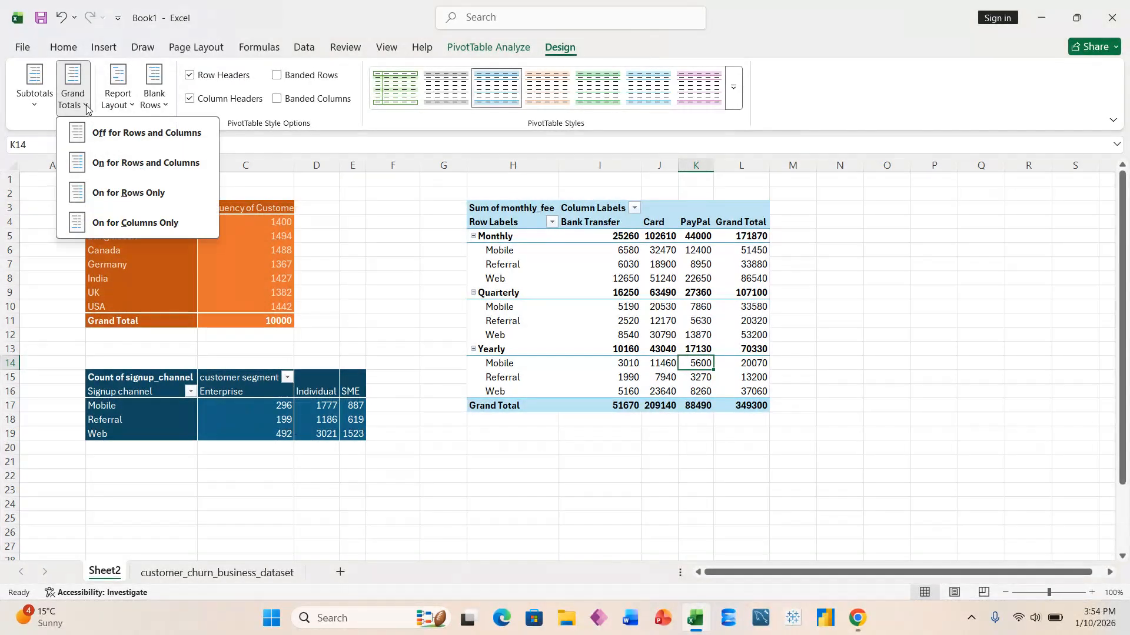
pyautogui.click(102, 133)
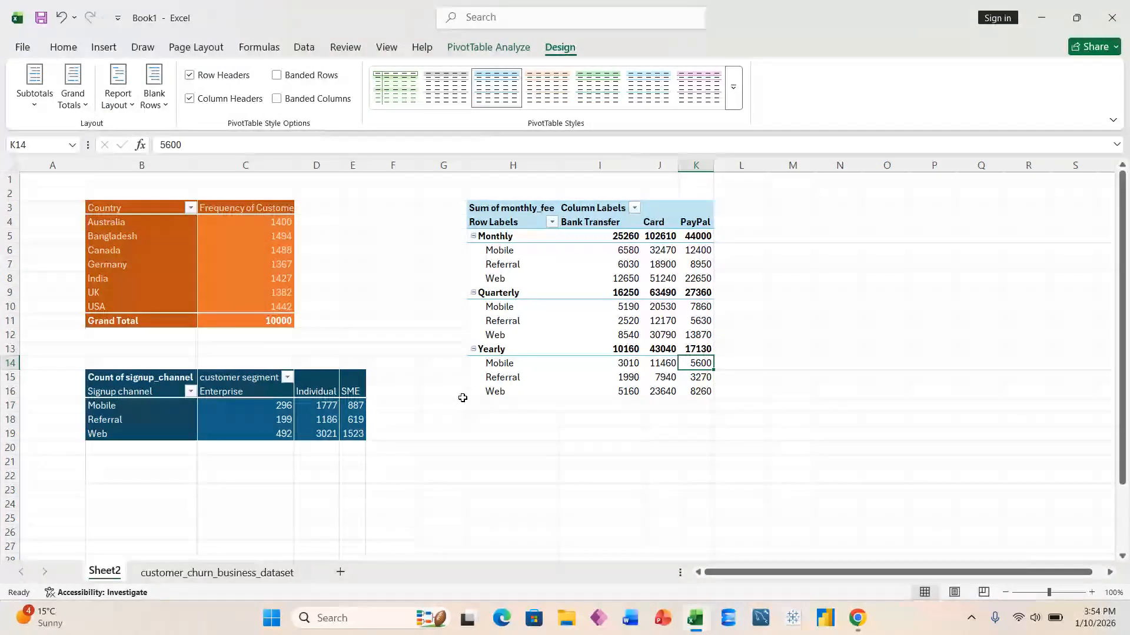
# Apply the bright blue PivotTable style from the last row of the Dark styles to the monthly fee PivotTable
pyautogui.click(549, 334)
pyautogui.click(733, 87)
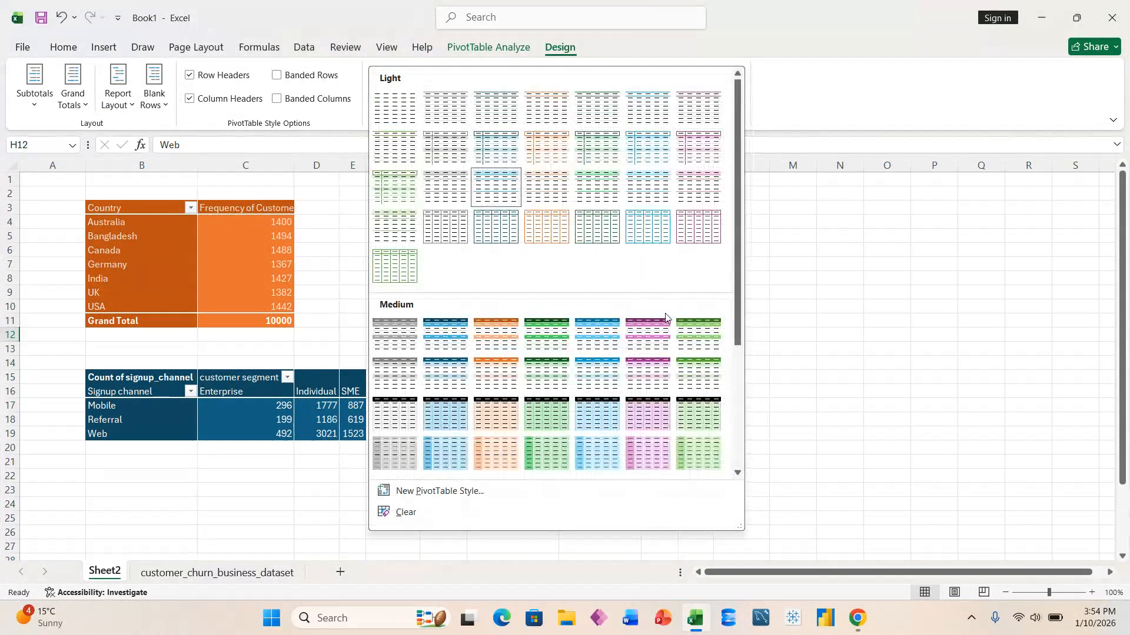
pyautogui.scroll(-3, 562, 447)
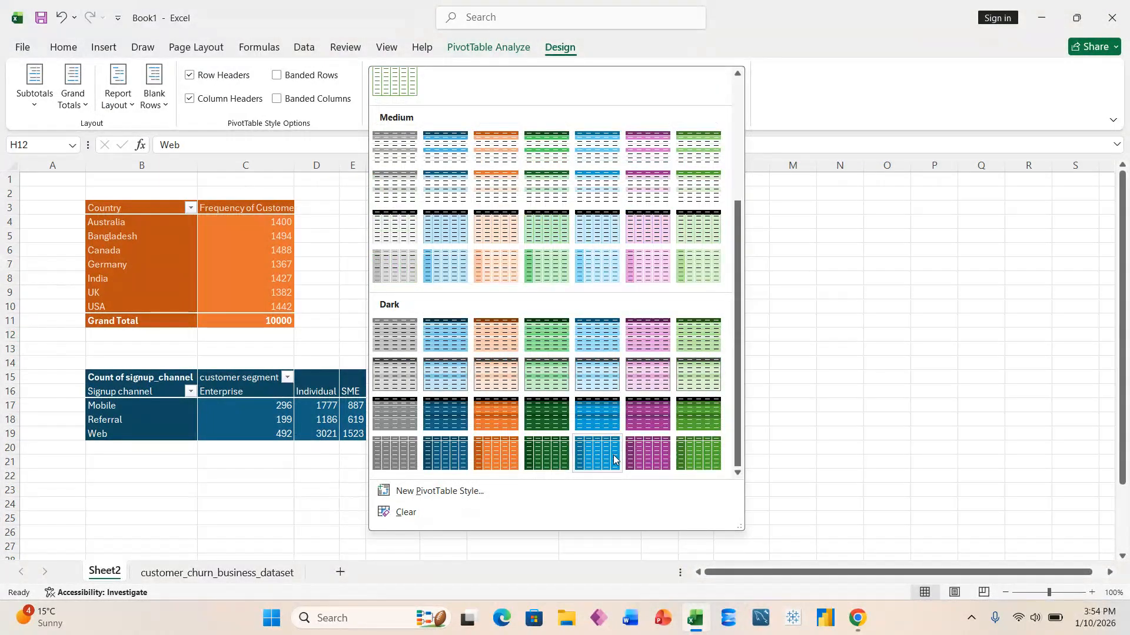
pyautogui.click(614, 460)
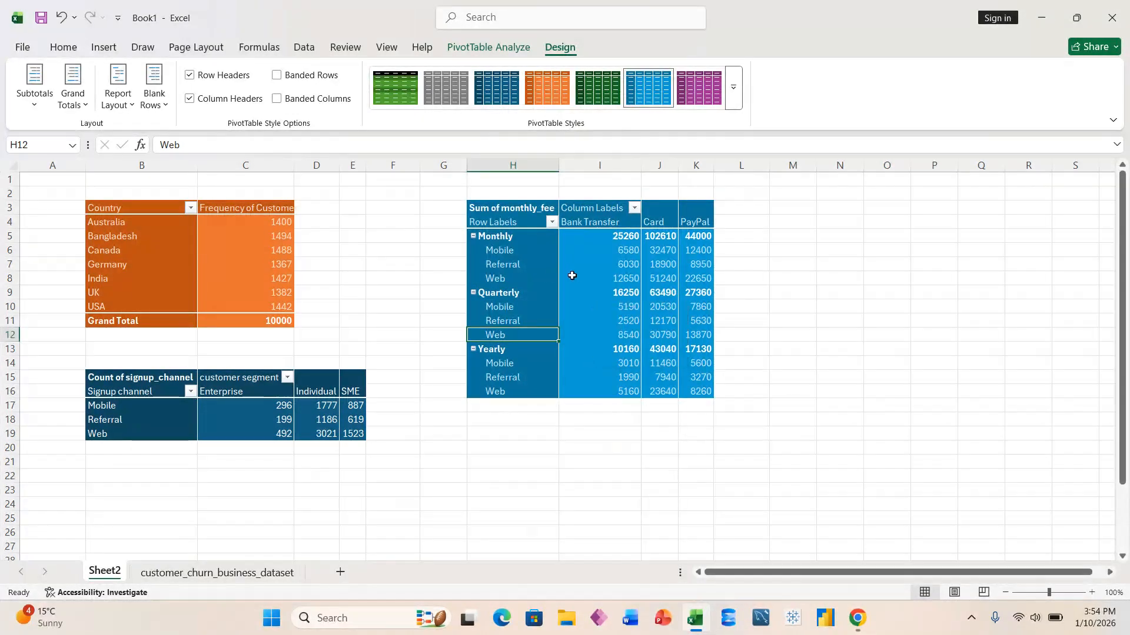
# Enable banded rows for the monthly fee, signup channel and country PivotTables
pyautogui.click(278, 75)
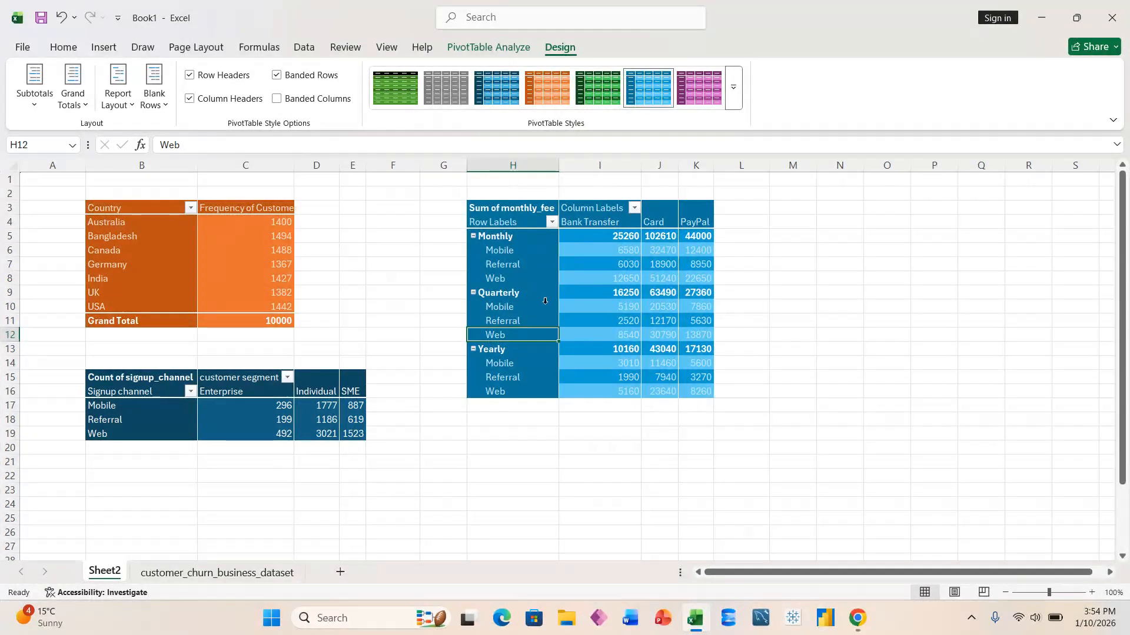
pyautogui.click(330, 410)
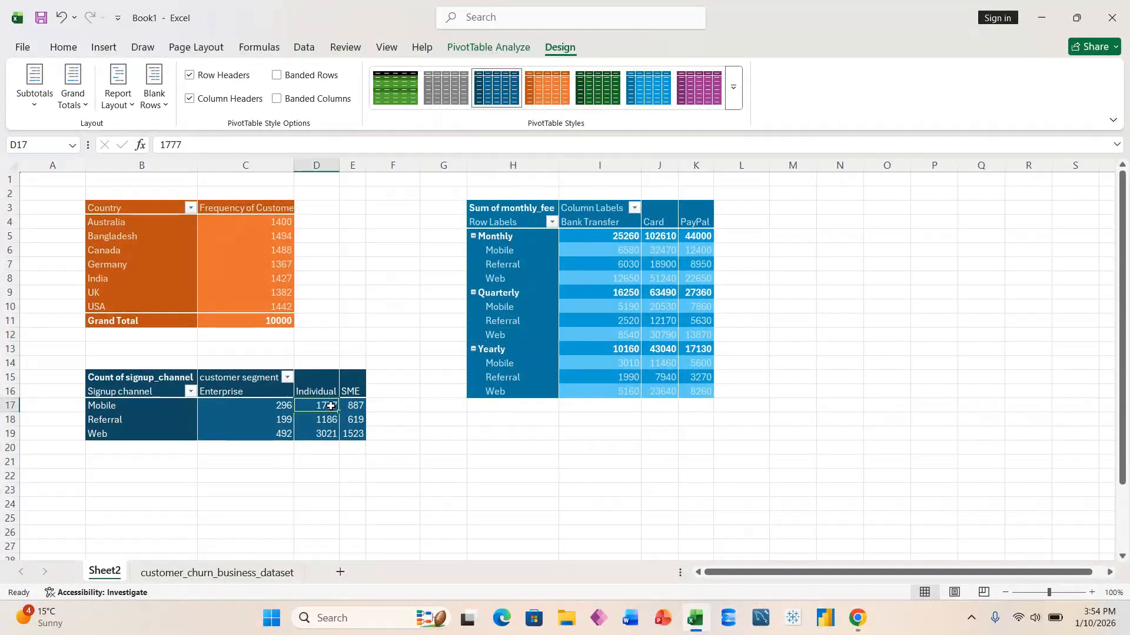
pyautogui.click(288, 77)
pyautogui.click(262, 236)
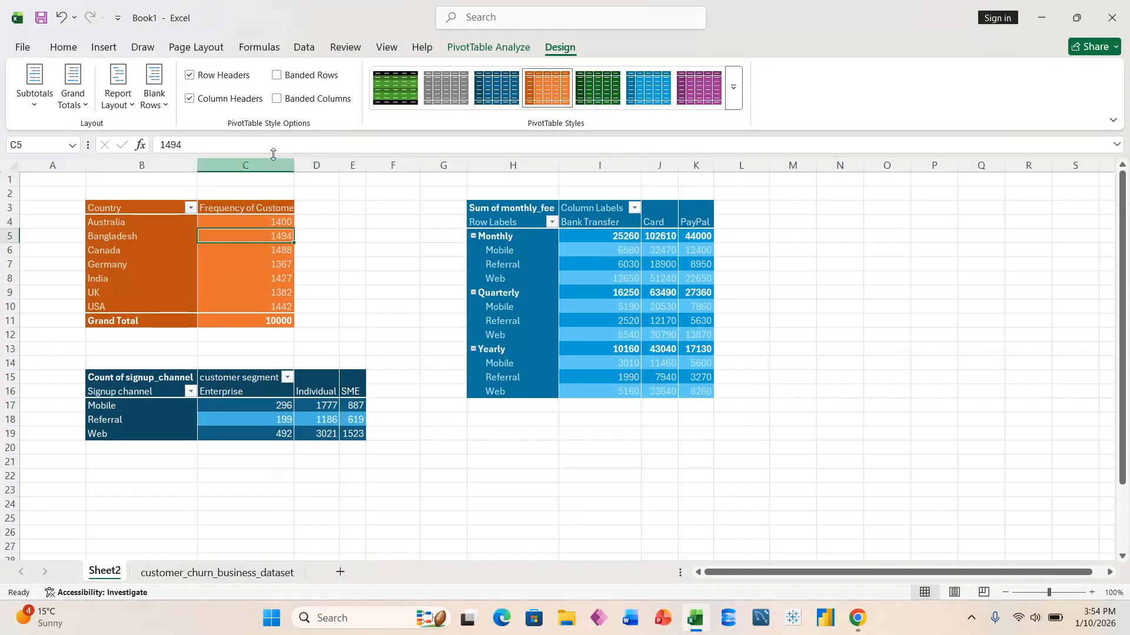
pyautogui.click(276, 76)
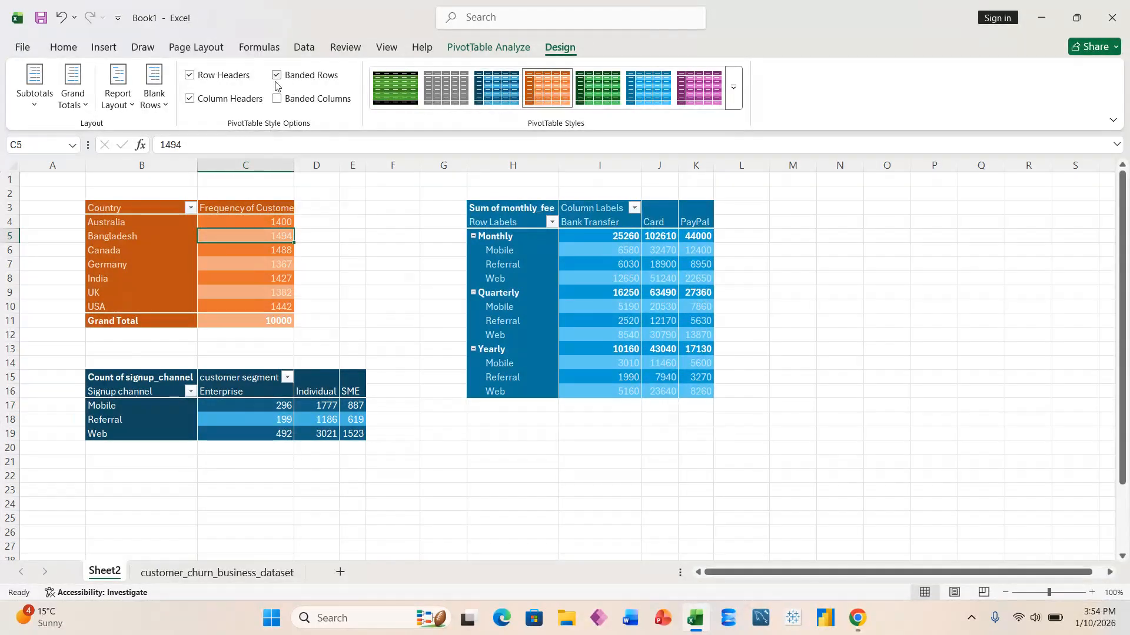
# Collapse the Monthly, Quarterly and Yearly groups in the monthly fee PivotTable one by one
pyautogui.click(571, 290)
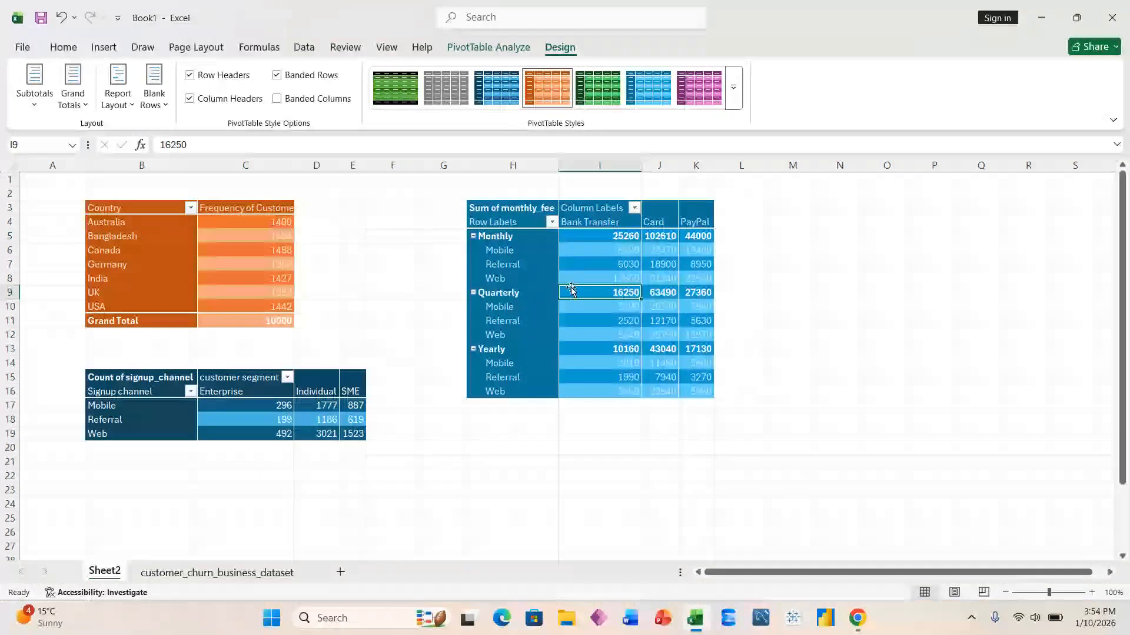
pyautogui.click(471, 49)
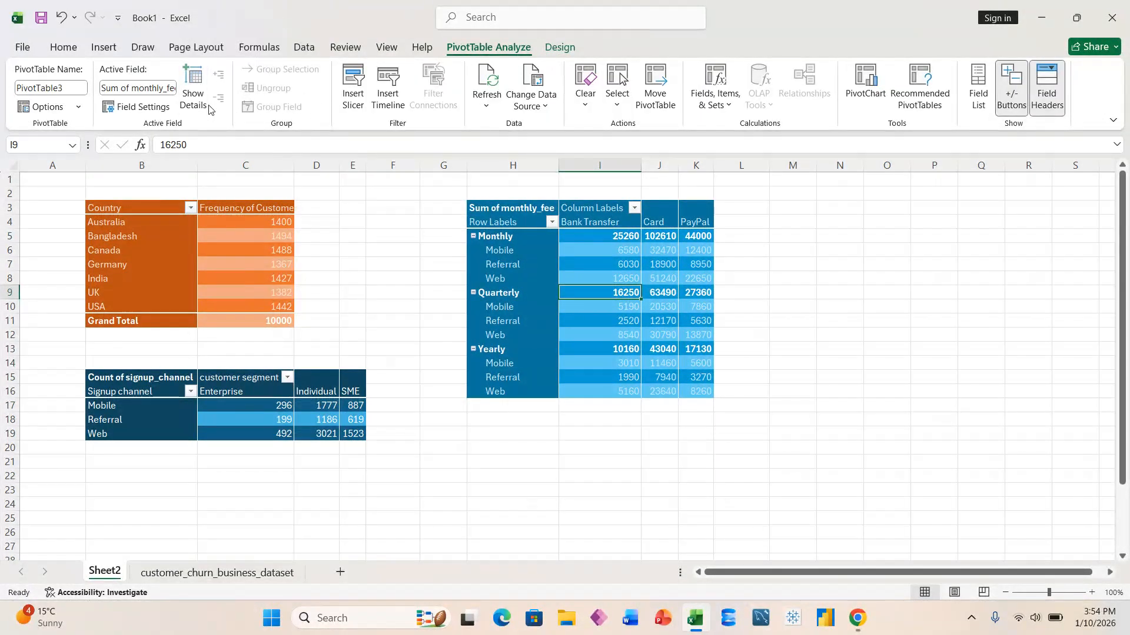
pyautogui.click(506, 269)
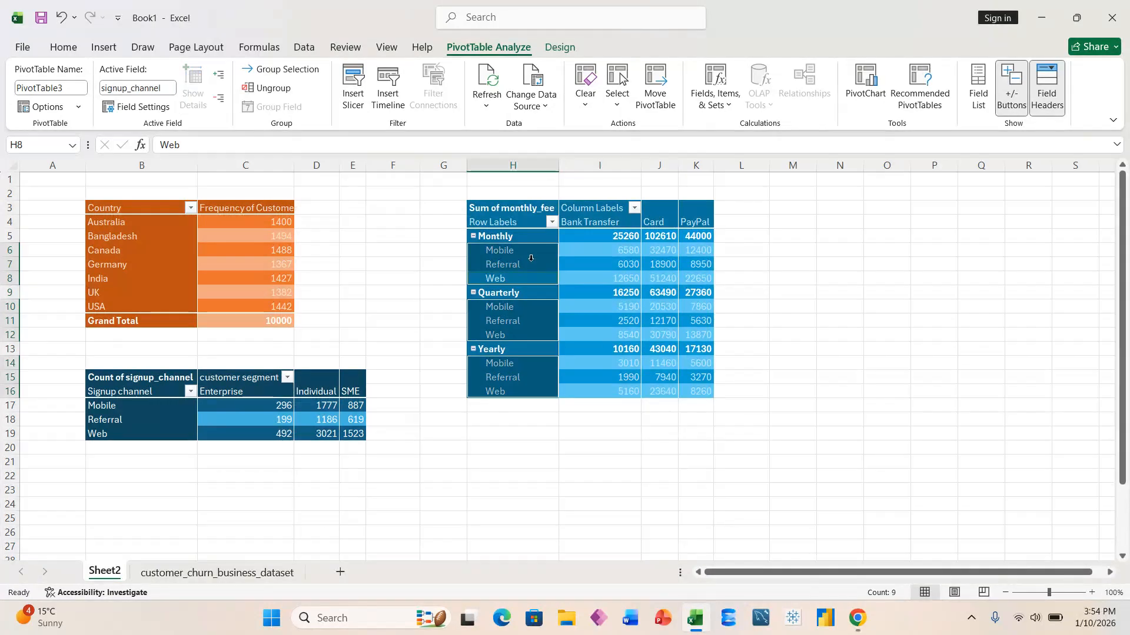
pyautogui.click(530, 259)
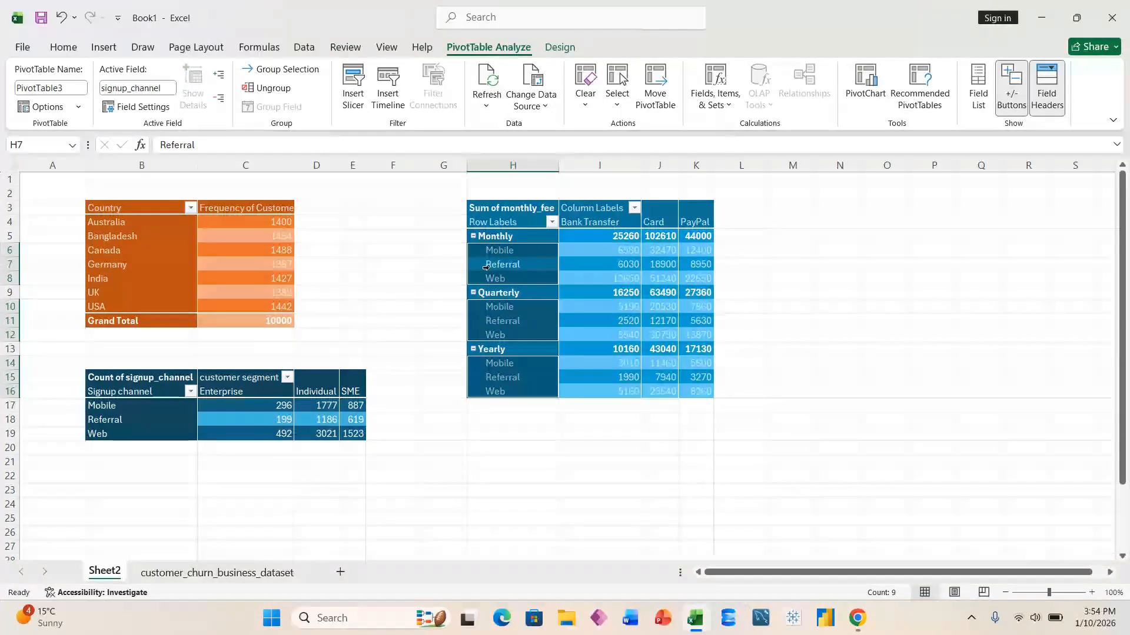
pyautogui.click(473, 236)
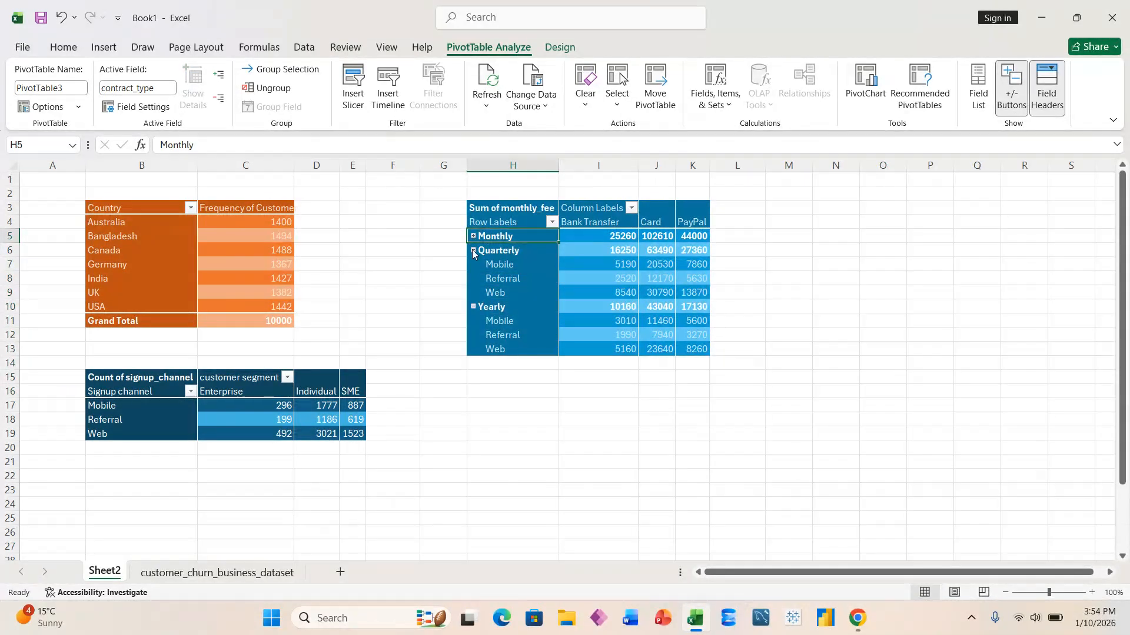
pyautogui.click(473, 250)
pyautogui.click(473, 265)
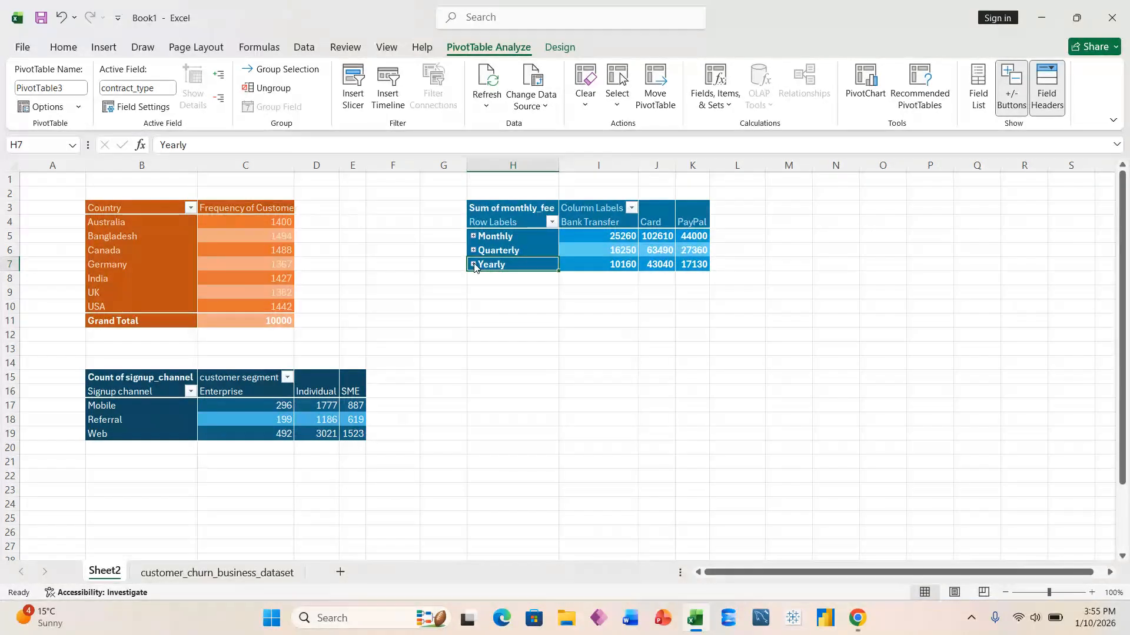
# Rename the column labels header of the monthly fee PivotTable to "Payment Methods"
pyautogui.click(594, 206)
pyautogui.moveTo(241, 145); pyautogui.dragTo(156, 146)
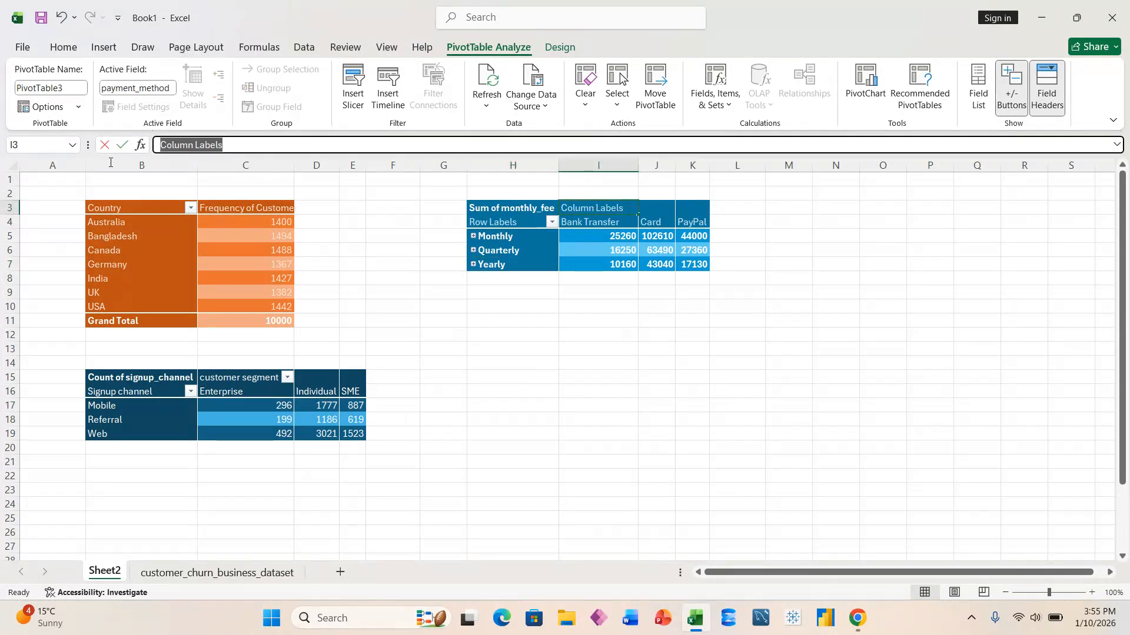
pyautogui.write('Payments')
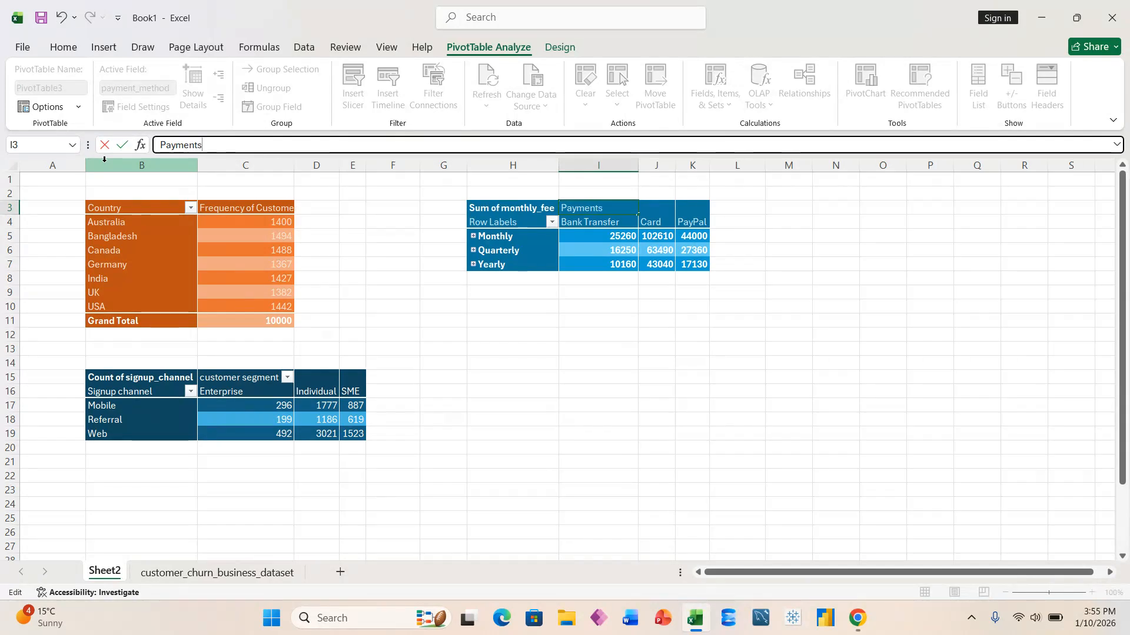
pyautogui.write(' Met')
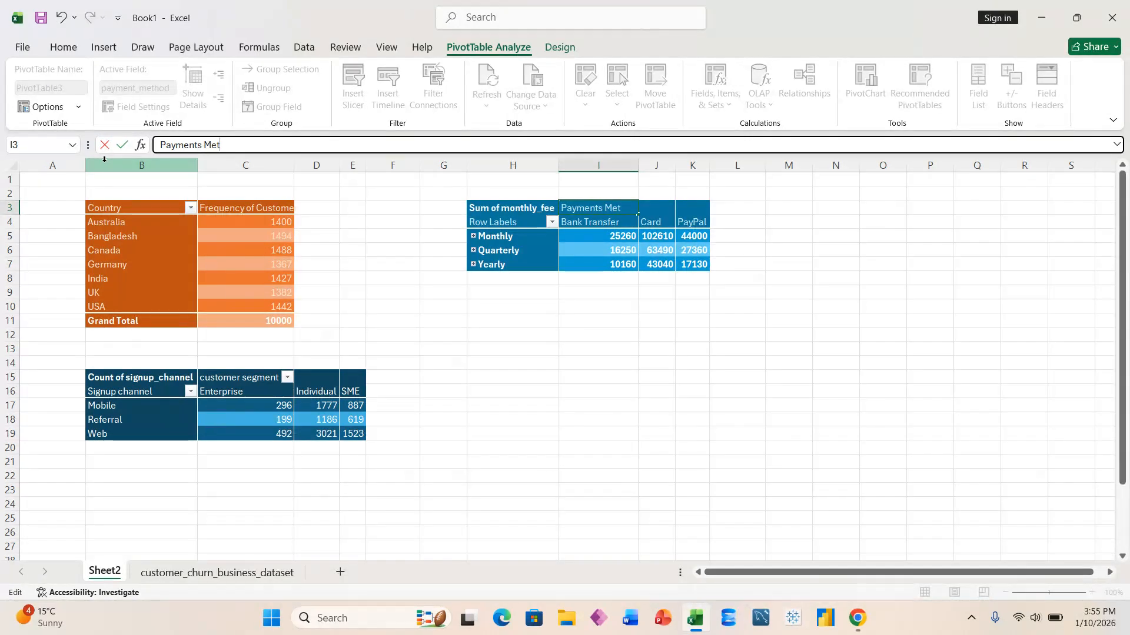
pyautogui.write('hods')
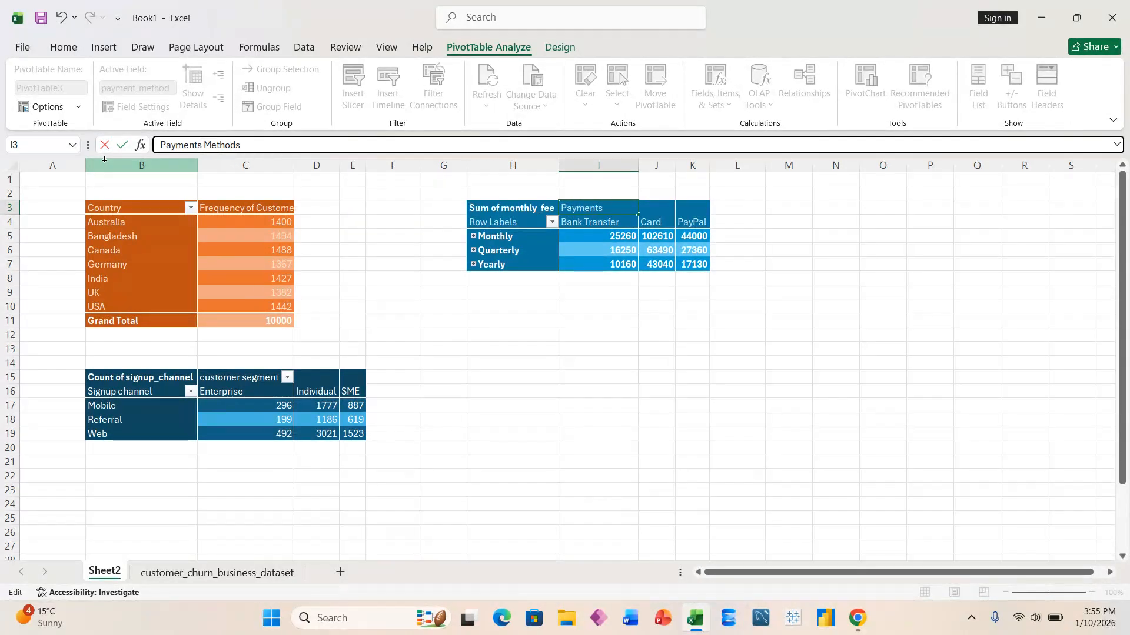
pyautogui.press('BackSpace')
pyautogui.press('Return')
pyautogui.click(432, 320)
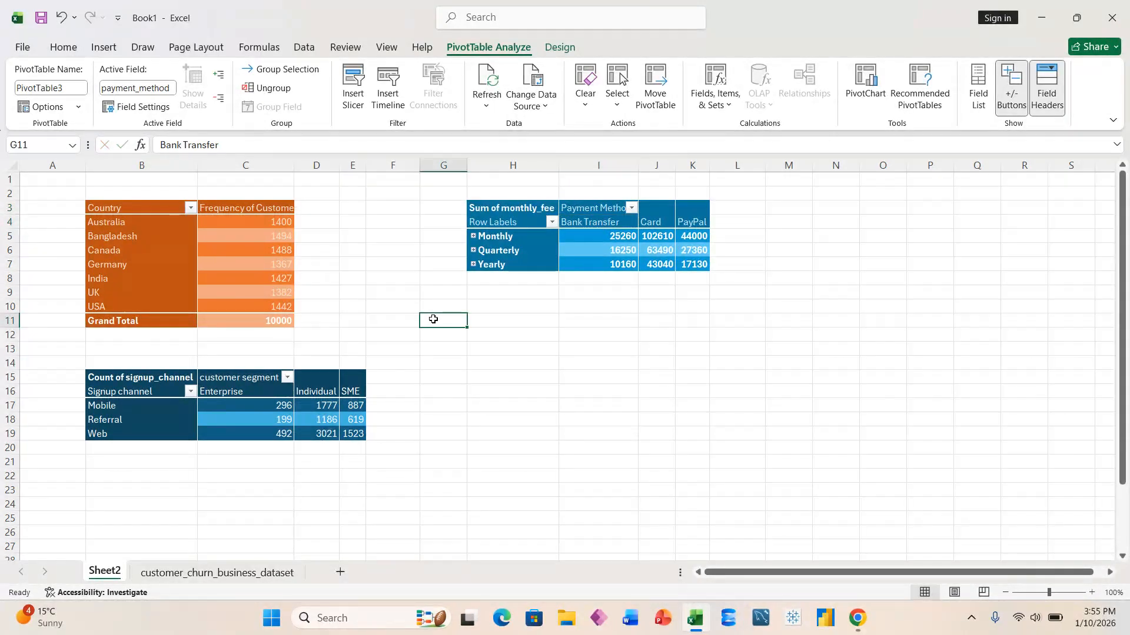
# Expand the Monthly group in the monthly fee PivotTable and collapse it again
pyautogui.click(606, 250)
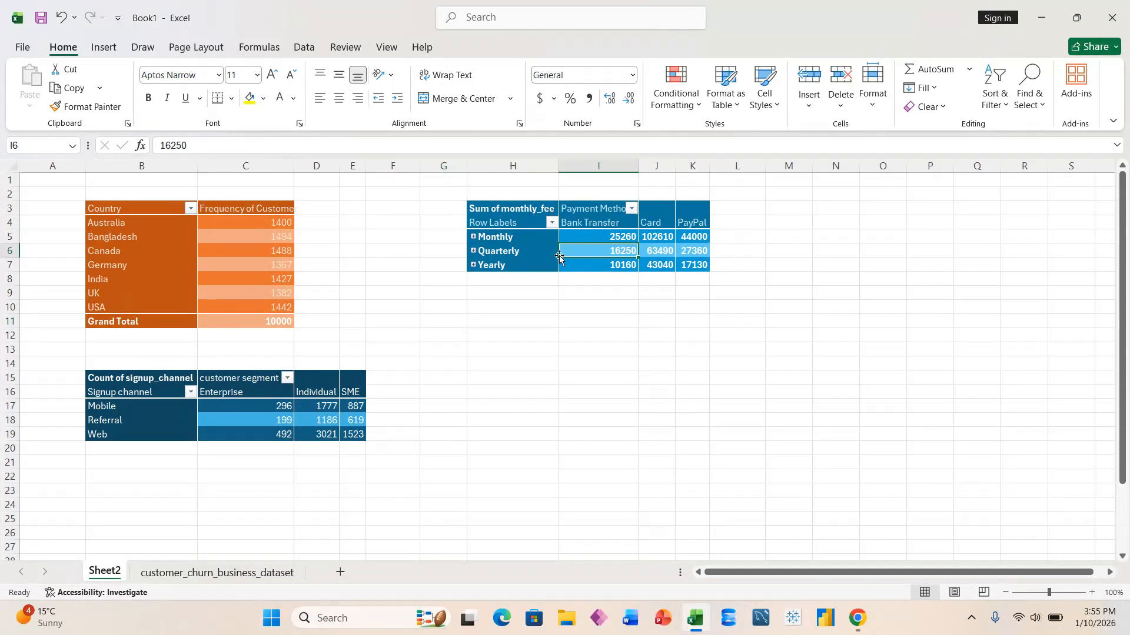
pyautogui.click(474, 236)
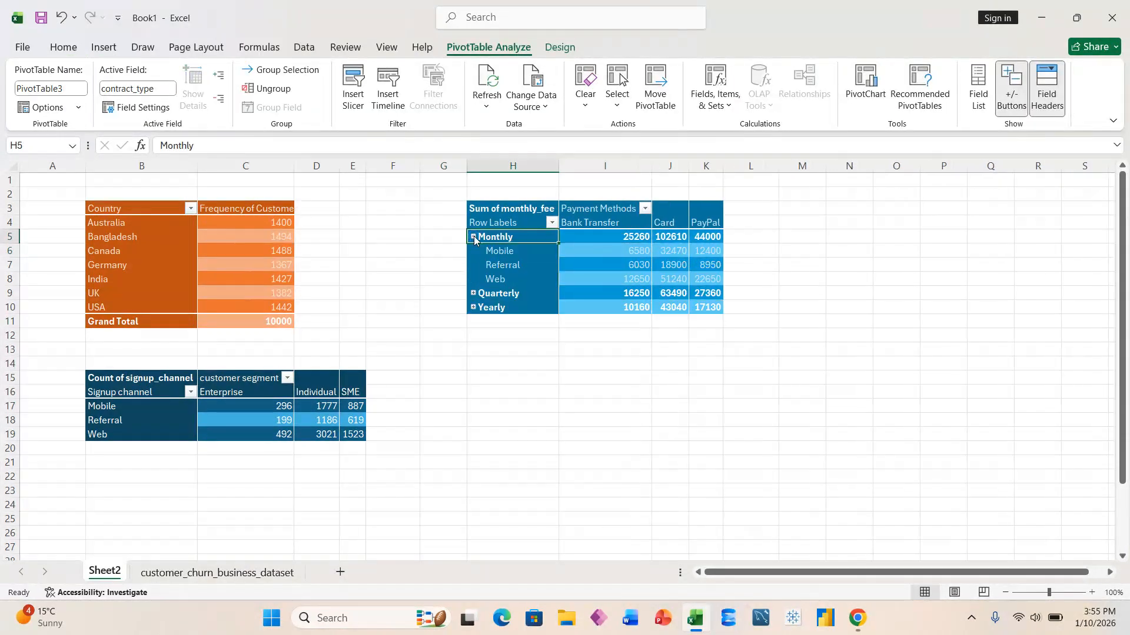
pyautogui.click(473, 236)
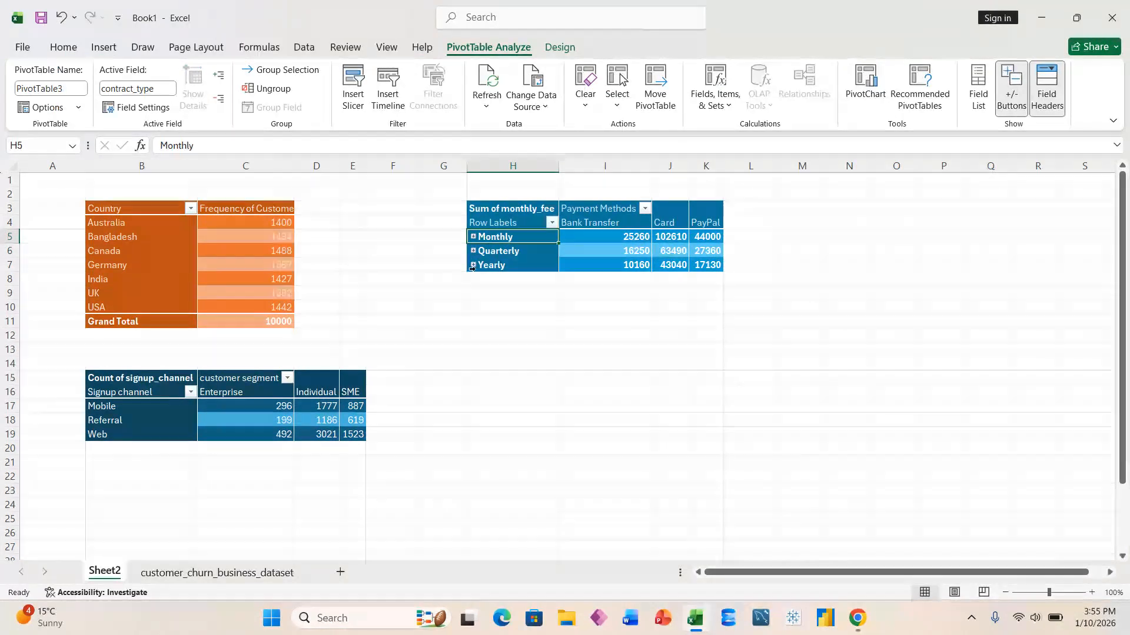
pyautogui.click(596, 255)
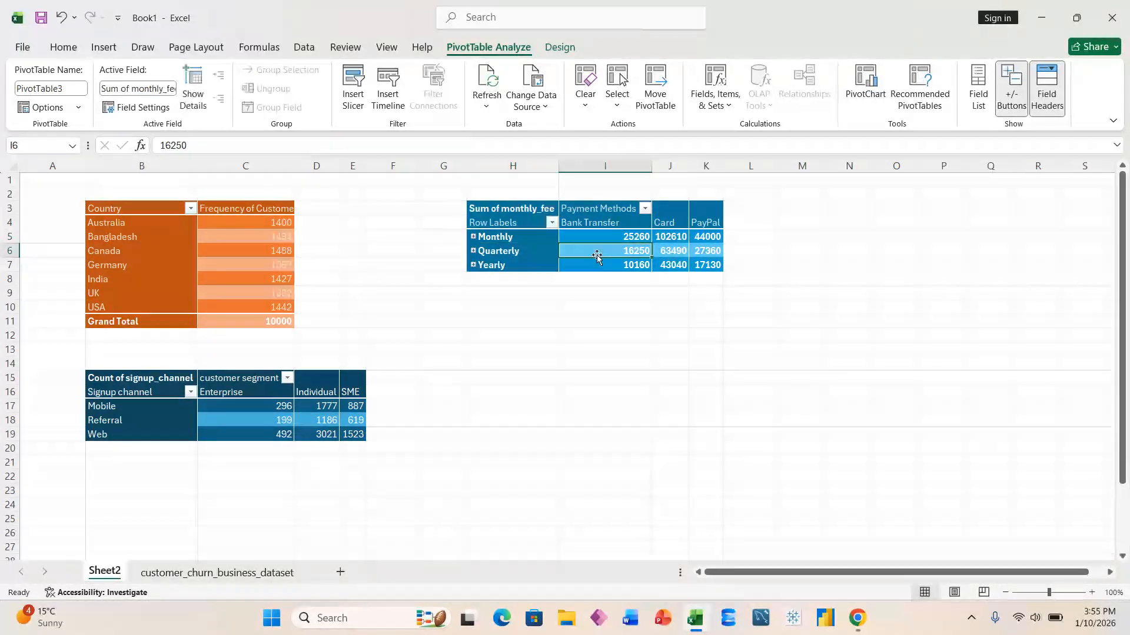
# Show the field list of the monthly fee PivotTable and check the options of the signup_channel row field
pyautogui.click(979, 101)
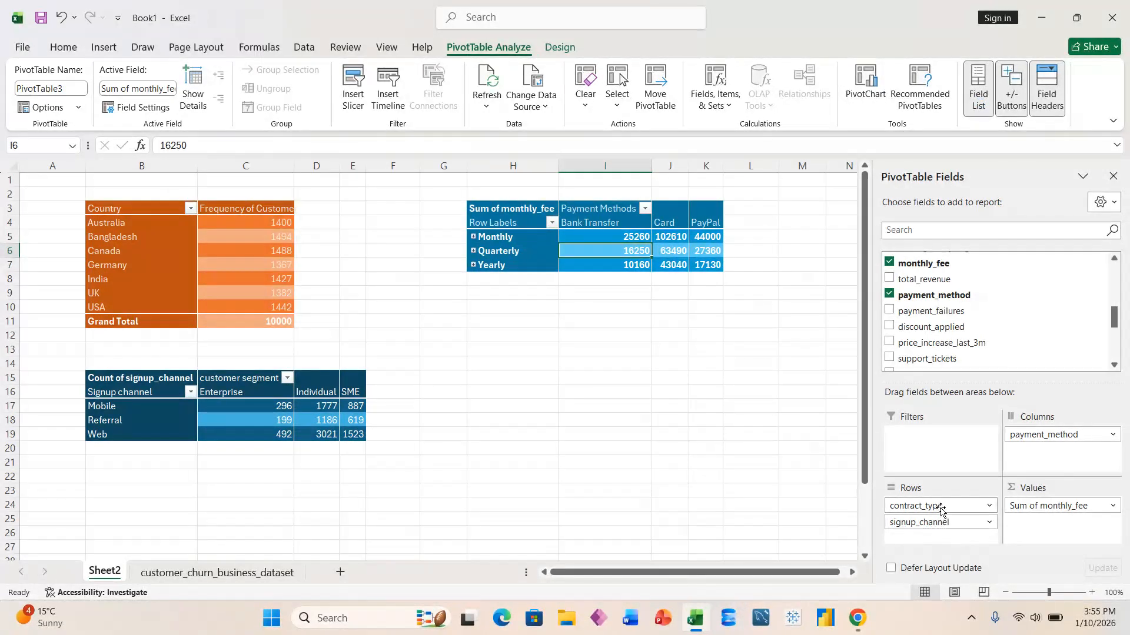
pyautogui.click(937, 523)
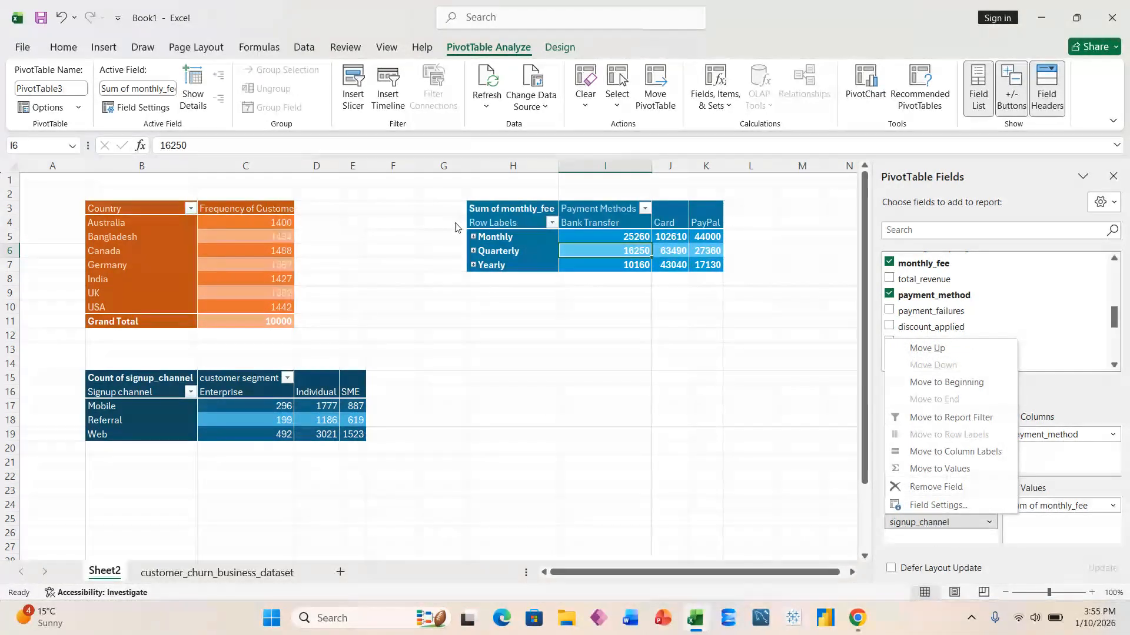
pyautogui.click(473, 237)
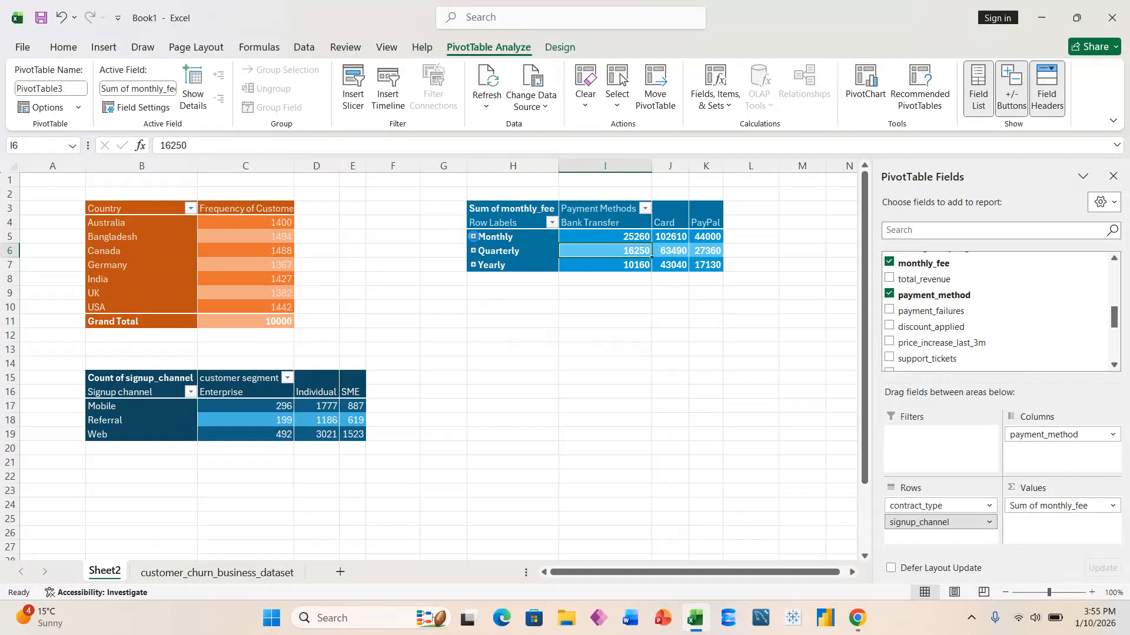
# Expand the Monthly, Quarterly and Yearly groups in the monthly fee PivotTable one by one and close the field list
pyautogui.click(473, 237)
pyautogui.click(508, 255)
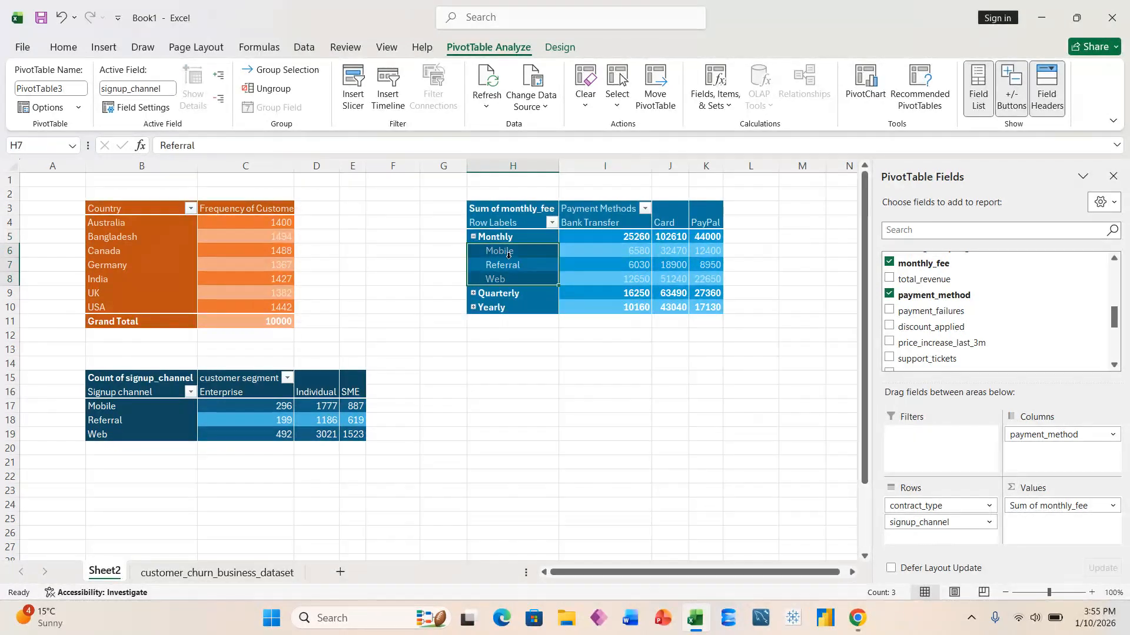
pyautogui.click(711, 276)
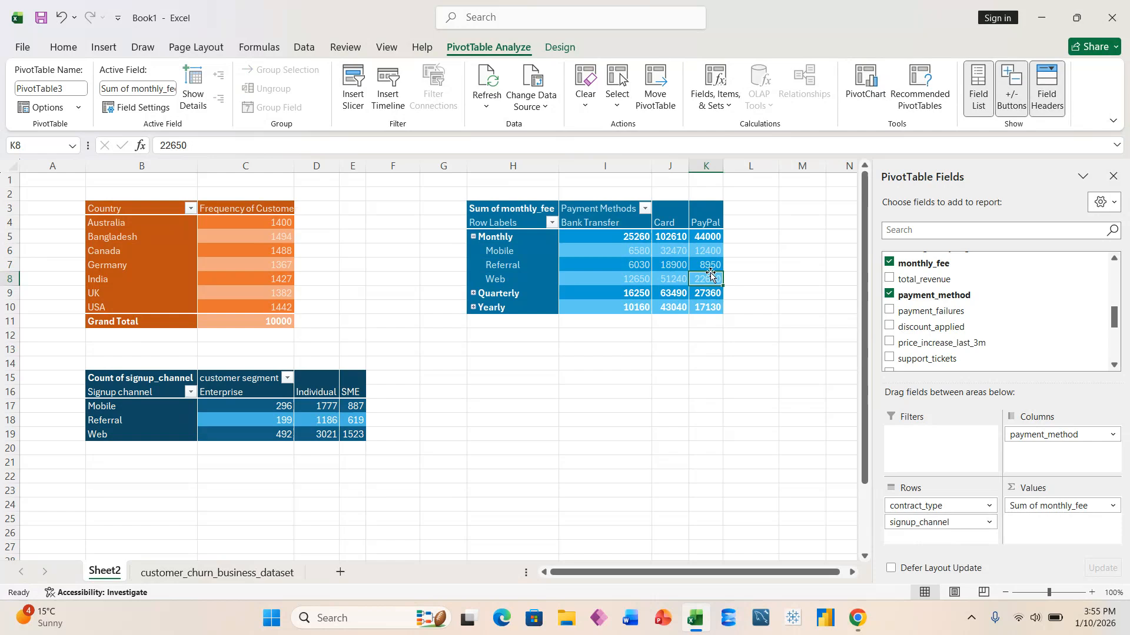
pyautogui.click(631, 265)
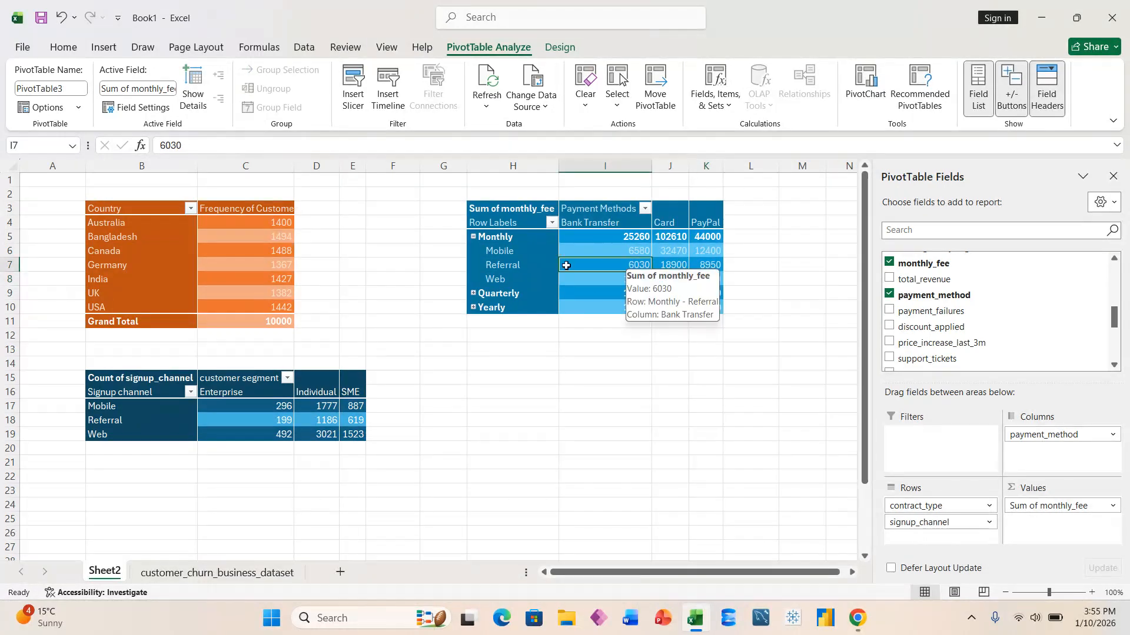
pyautogui.click(474, 294)
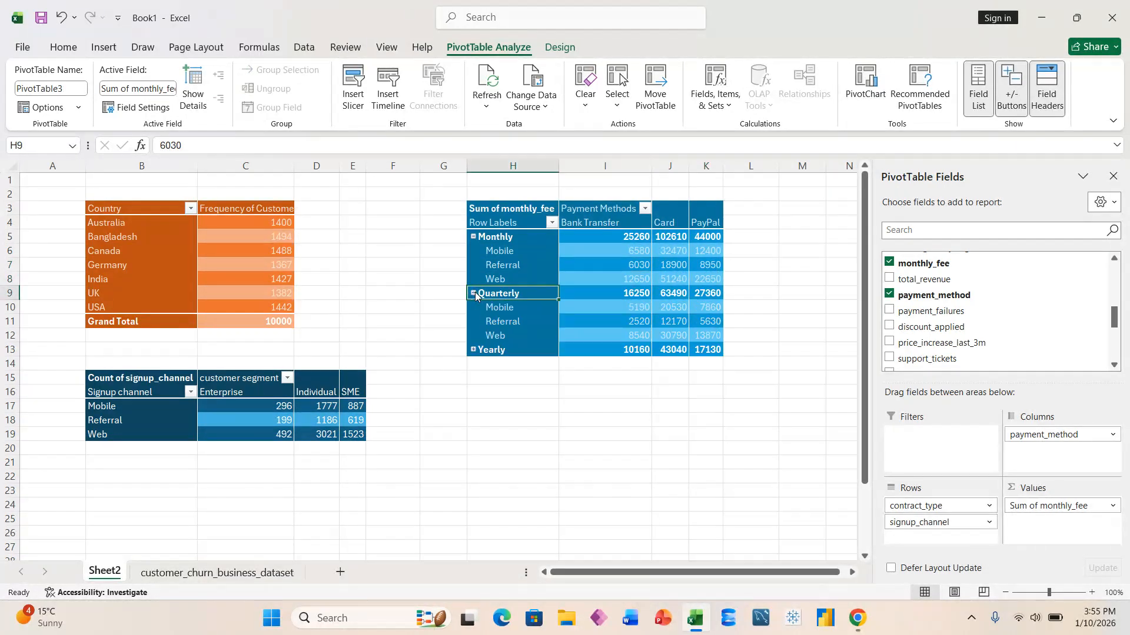
pyautogui.click(473, 350)
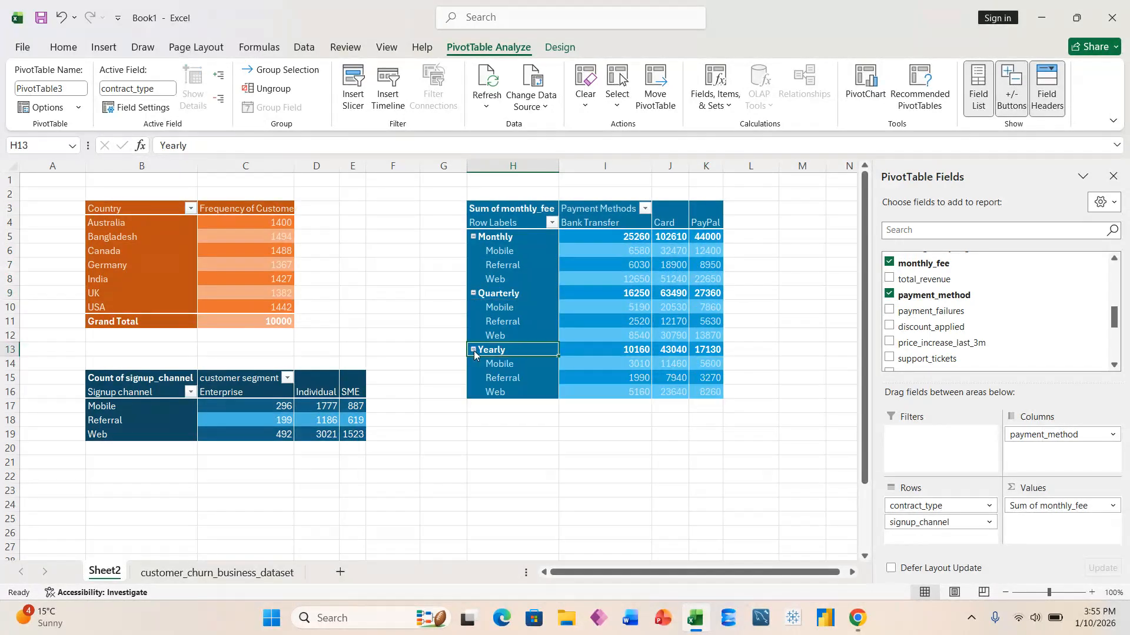
pyautogui.click(572, 279)
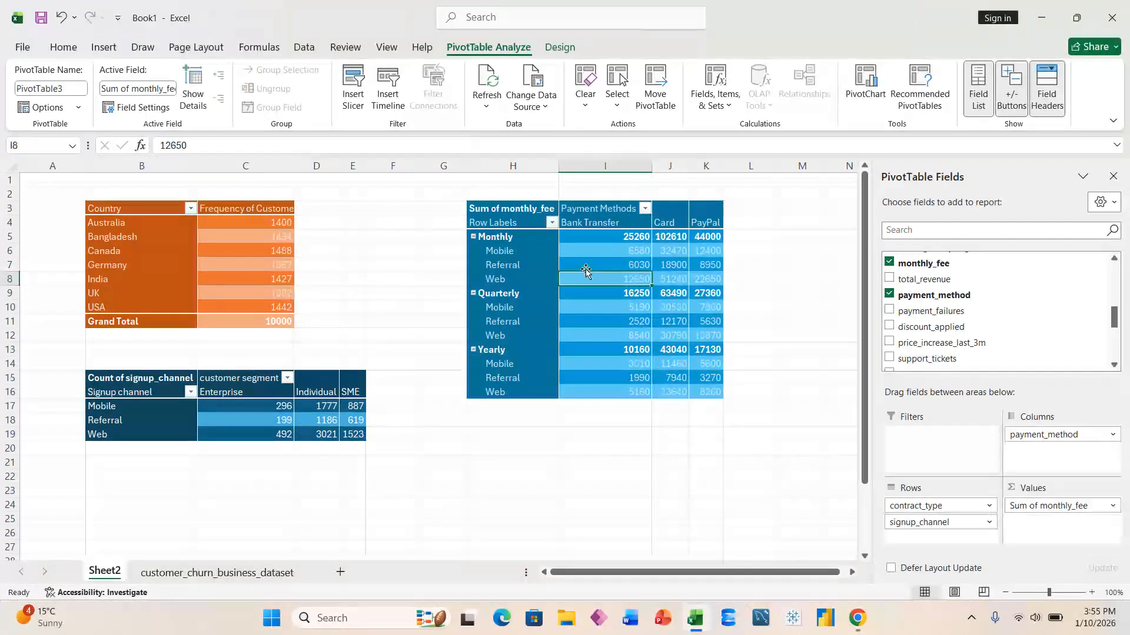
pyautogui.click(579, 266)
pyautogui.click(551, 296)
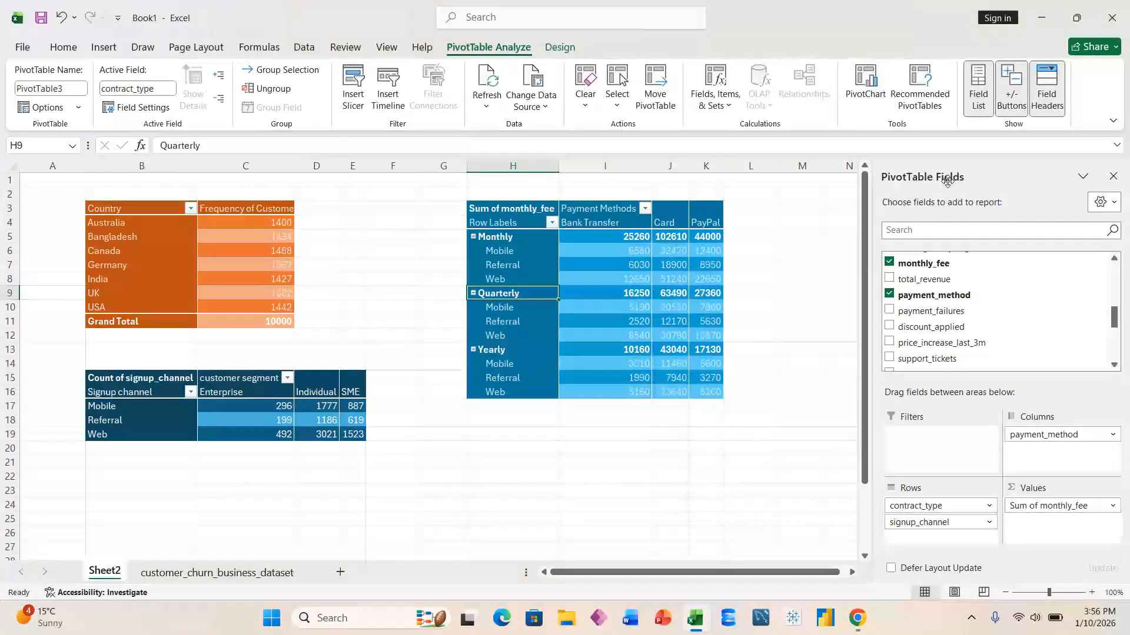
pyautogui.click(1111, 178)
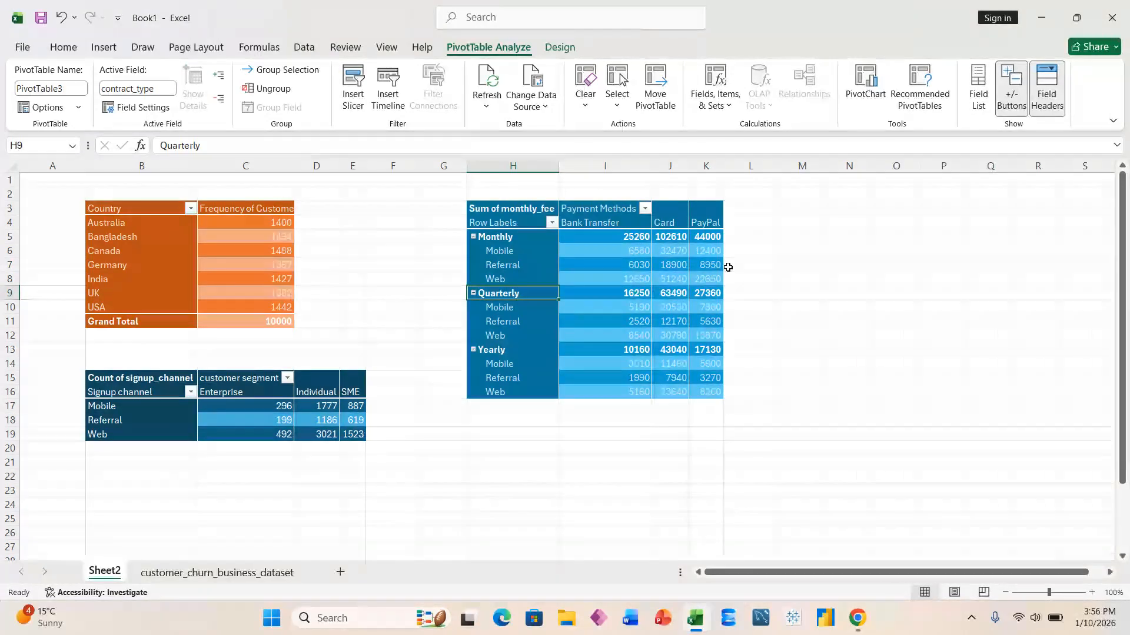
# Collapse all contract type groups of the monthly fee PivotTable at once and re-expand only the Monthly group
pyautogui.click(525, 281)
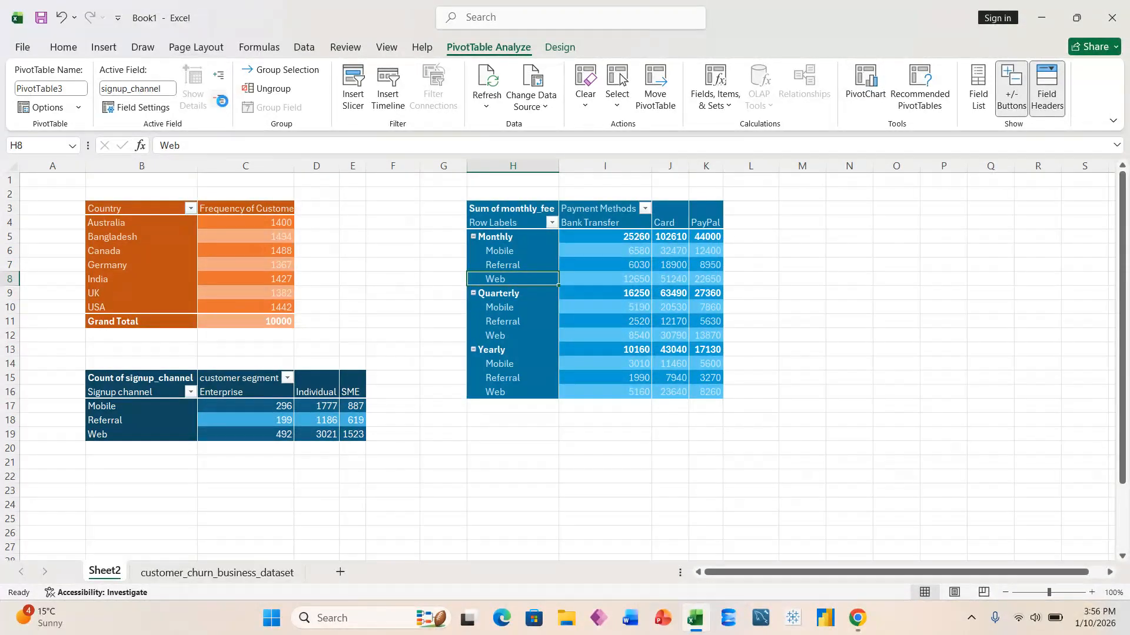
pyautogui.click(219, 100)
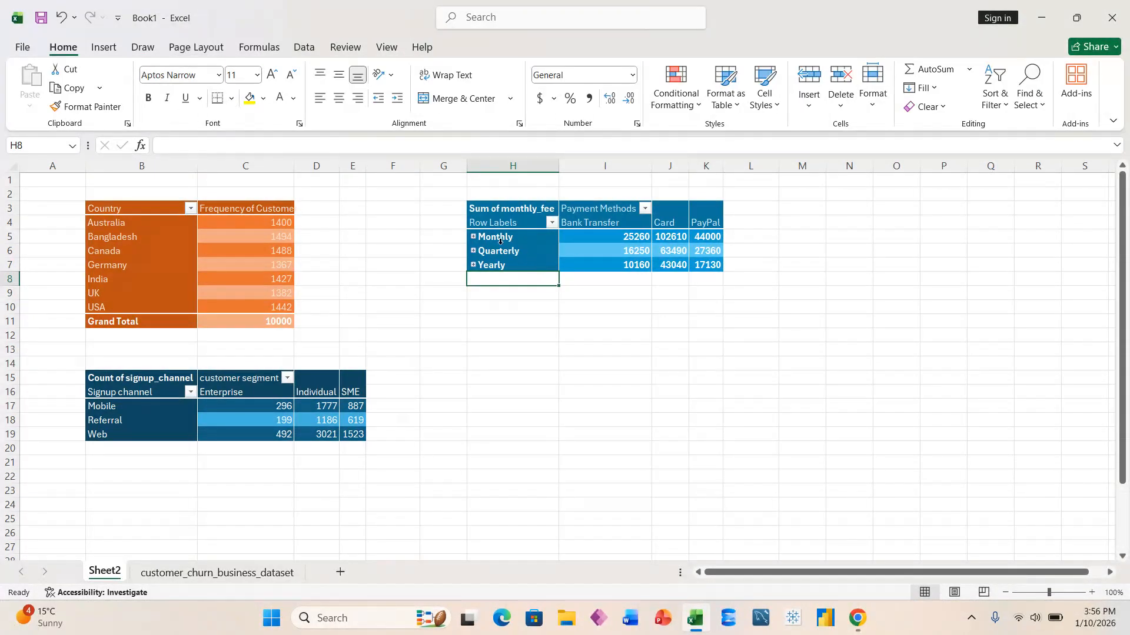
pyautogui.click(473, 236)
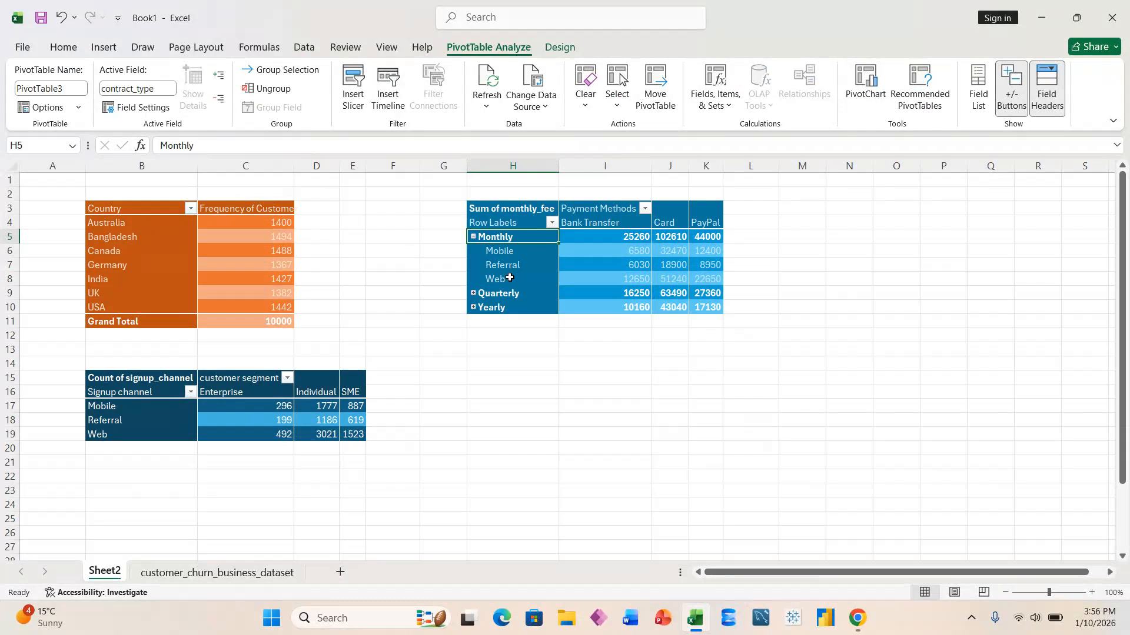
pyautogui.click(474, 237)
pyautogui.click(474, 237)
pyautogui.scroll(5, 508, 299)
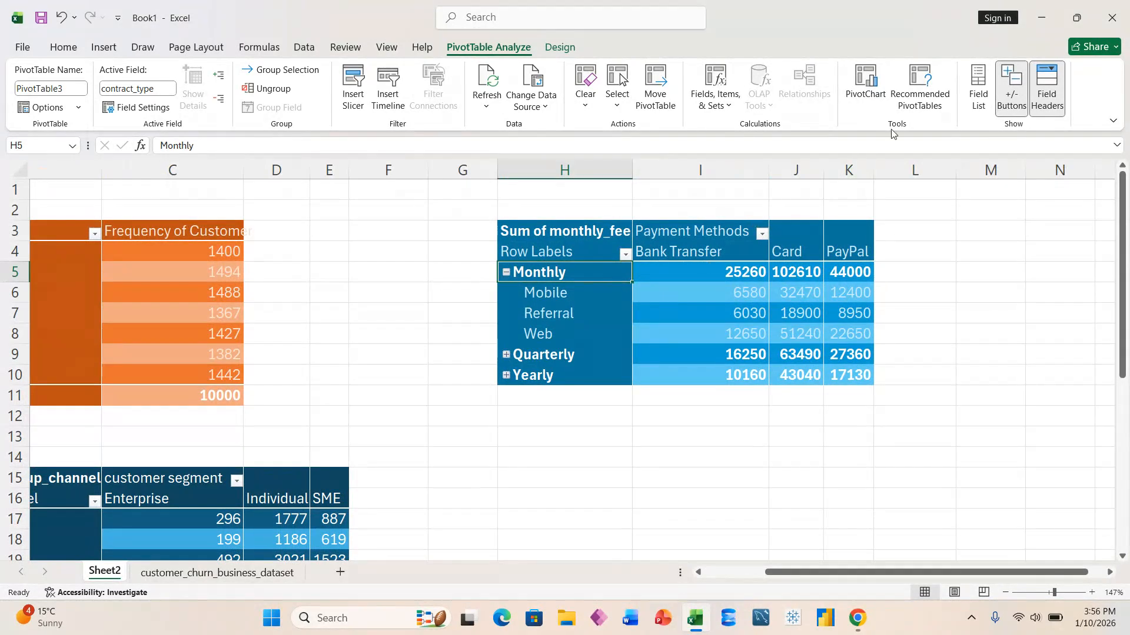
# Hide the expand/collapse buttons and toggle the Monthly, Quarterly and Yearly groups directly from their labels, leaving all three collapsed
pyautogui.click(1007, 105)
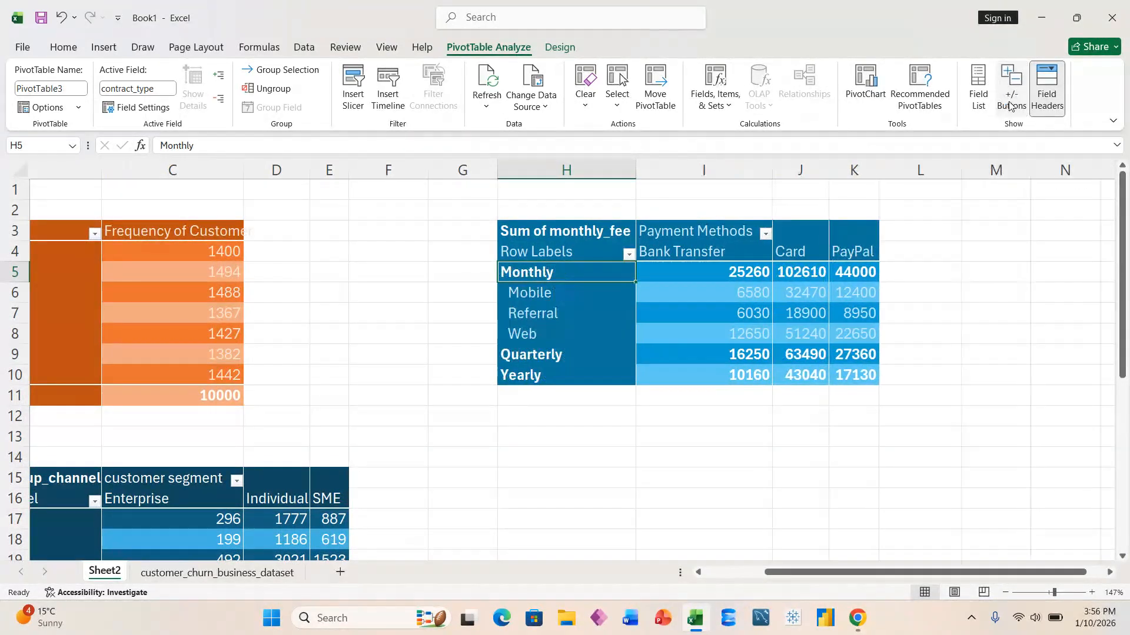
pyautogui.doubleClick(529, 273)
pyautogui.click(529, 297)
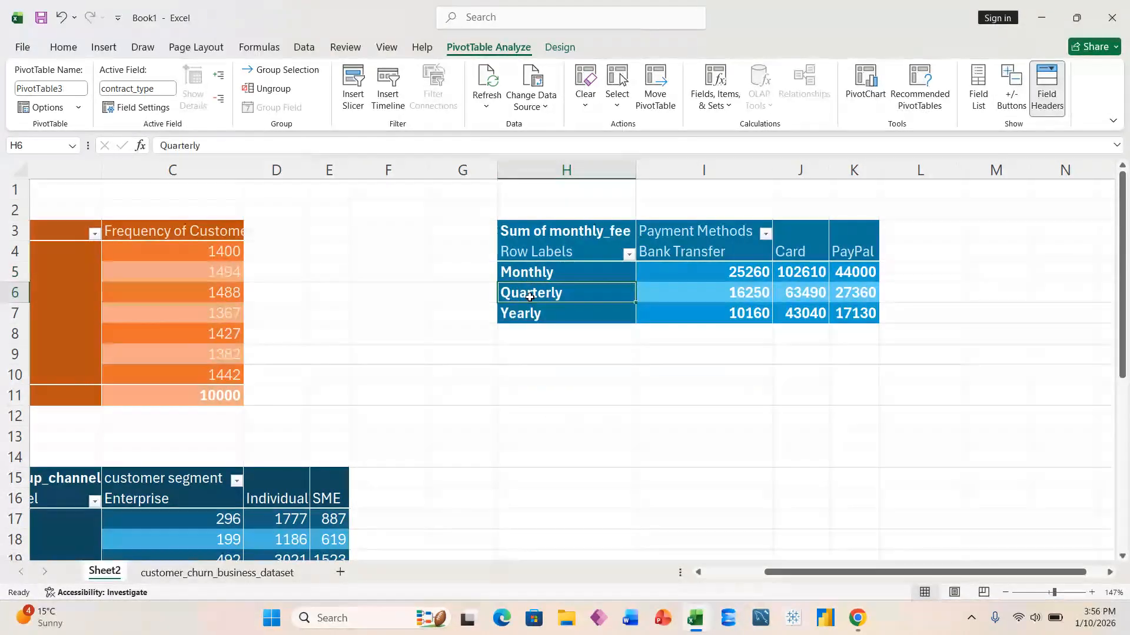
pyautogui.doubleClick(529, 297)
pyautogui.doubleClick(529, 297)
pyautogui.click(523, 316)
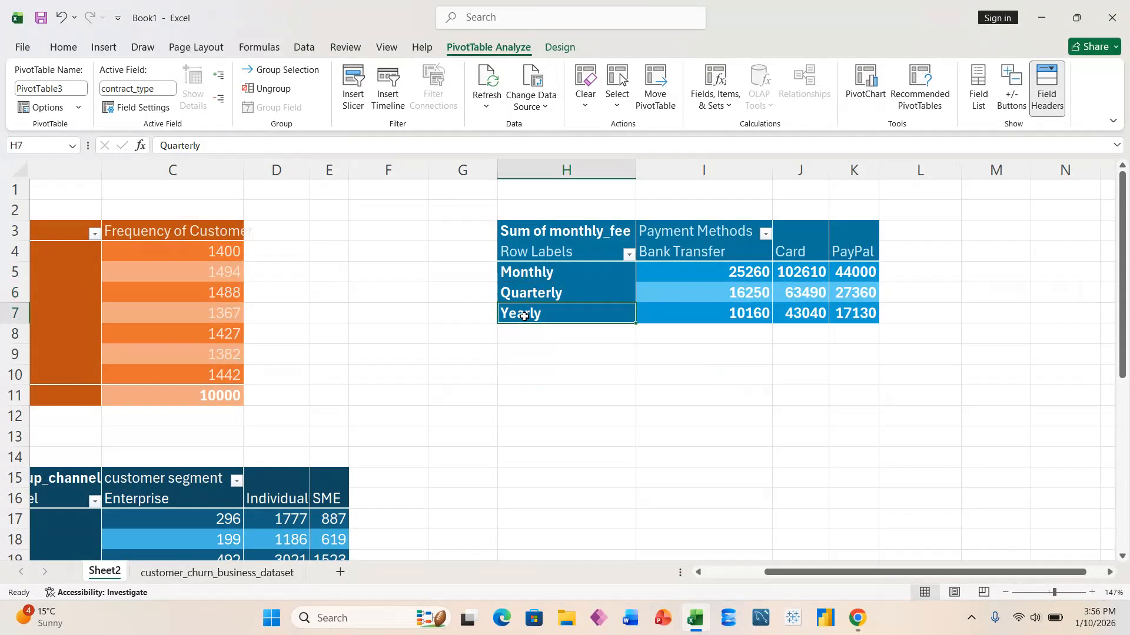
pyautogui.doubleClick(523, 316)
pyautogui.doubleClick(524, 316)
pyautogui.moveTo(525, 272); pyautogui.dragTo(522, 314)
pyautogui.click(534, 296)
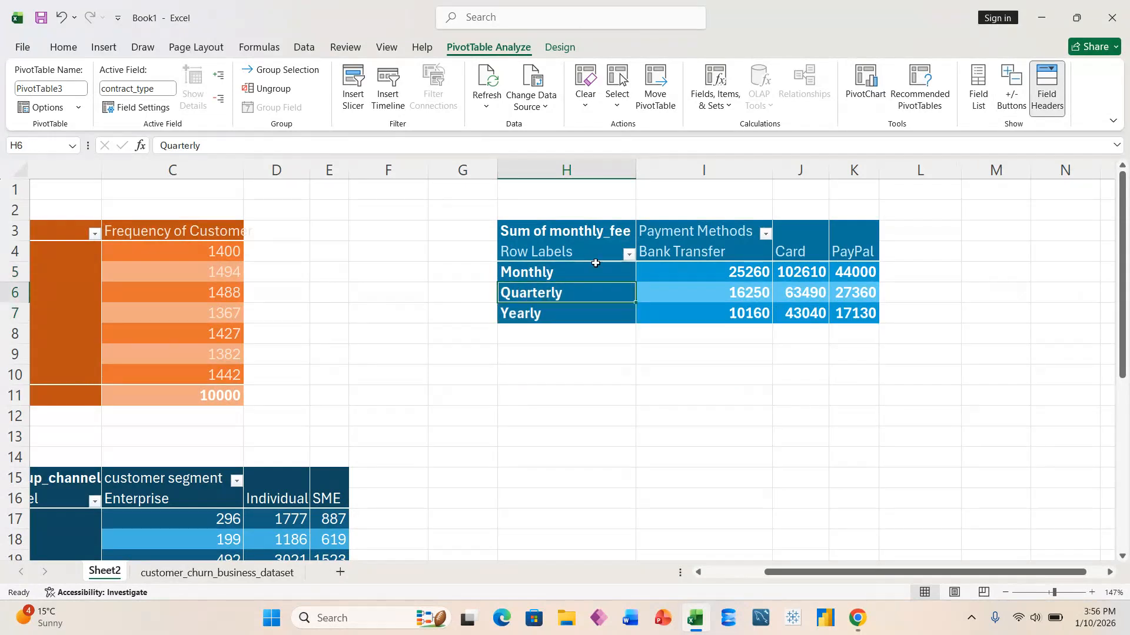
# Show the expand/collapse buttons again and turn the field headers of the monthly fee PivotTable off and back on
pyautogui.click(1014, 90)
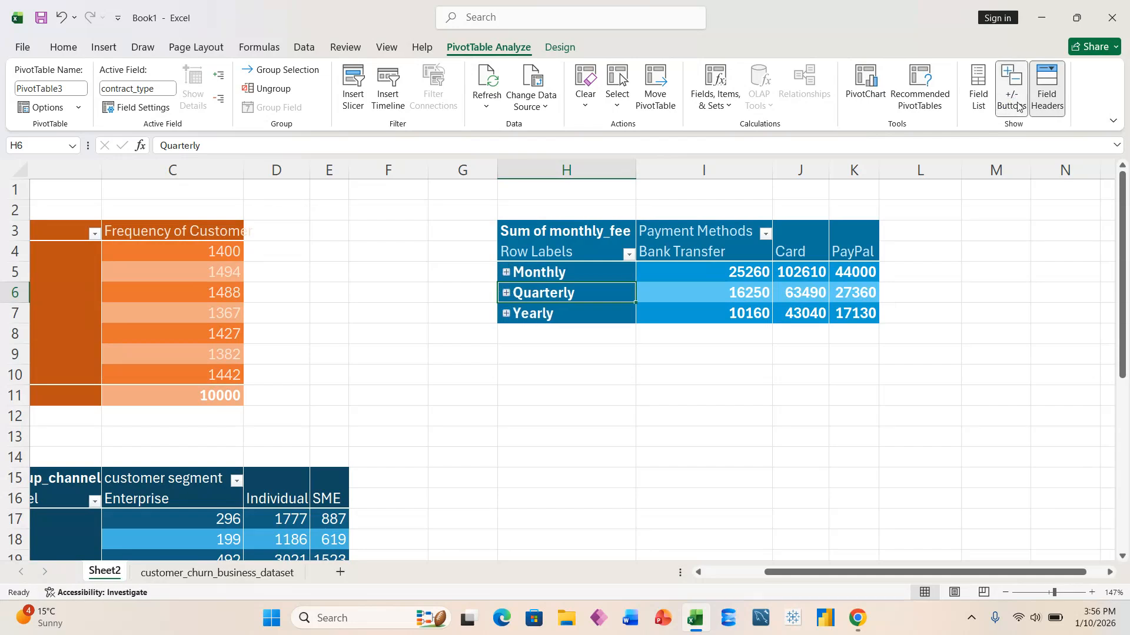
pyautogui.click(1046, 91)
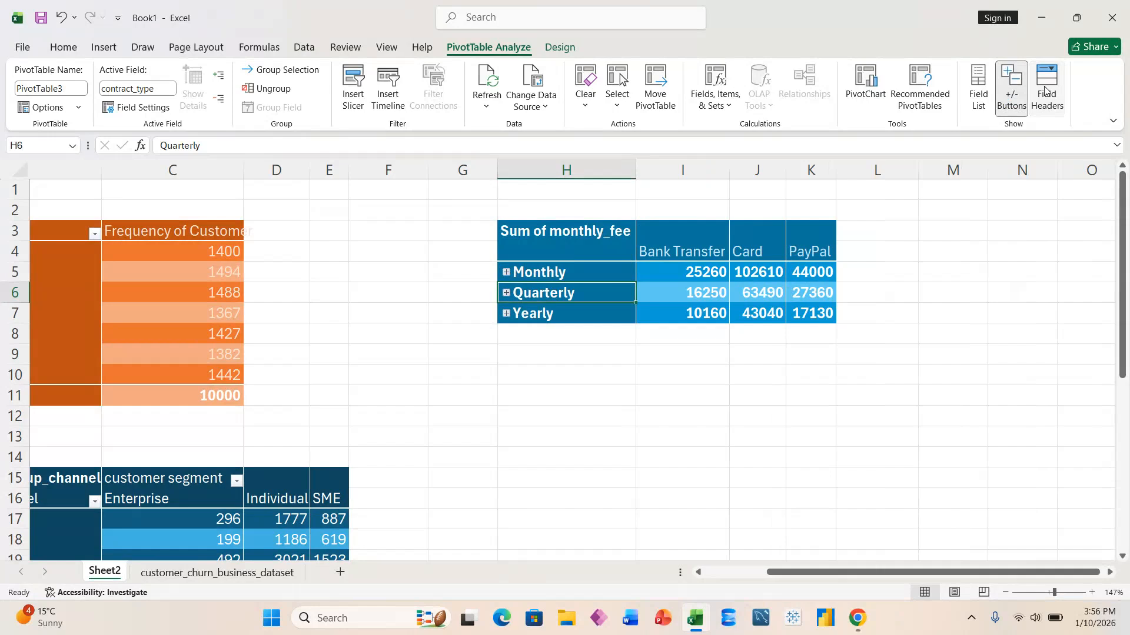
pyautogui.click(1045, 91)
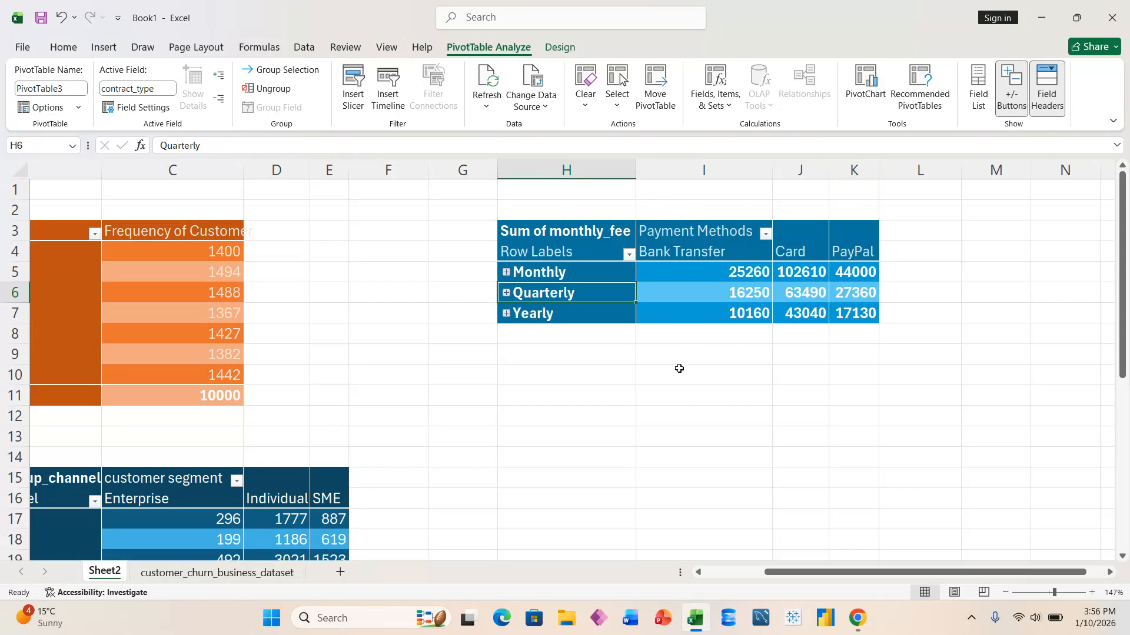
# Expand the Monthly group in the monthly fee PivotTable and select its row labels from Monthly down to Web
pyautogui.click(506, 272)
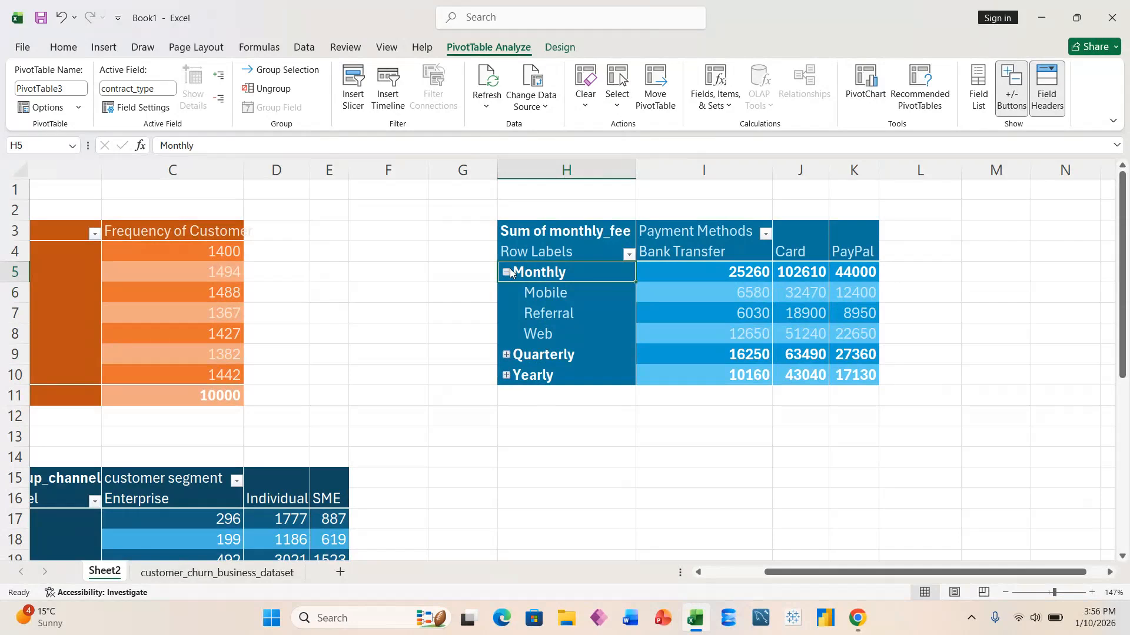
pyautogui.click(507, 273)
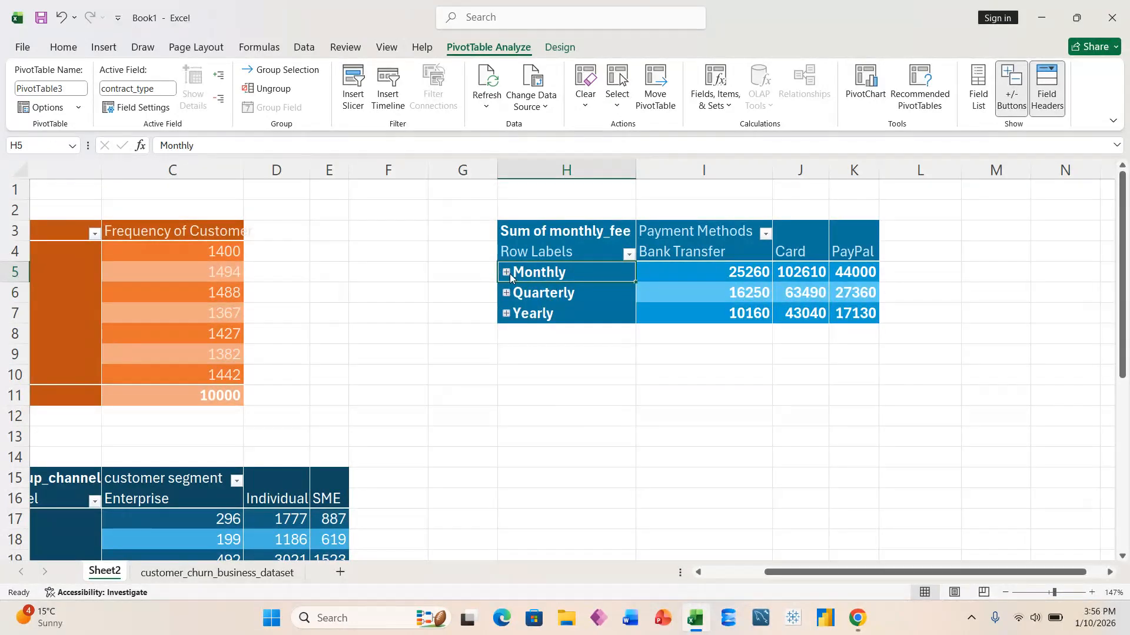
pyautogui.click(507, 273)
pyautogui.click(521, 272)
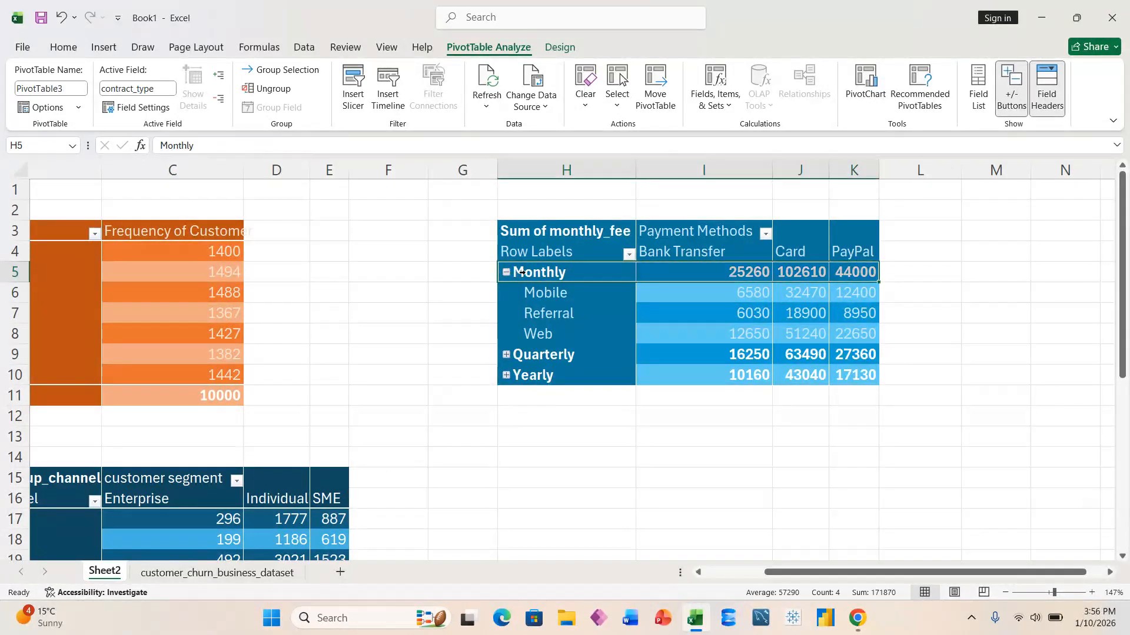
pyautogui.press('Left')
pyautogui.press('Right')
pyautogui.hotkey('shift', 'Down')
pyautogui.hotkey('shift', 'Down')
pyautogui.hotkey('shift', 'Down')
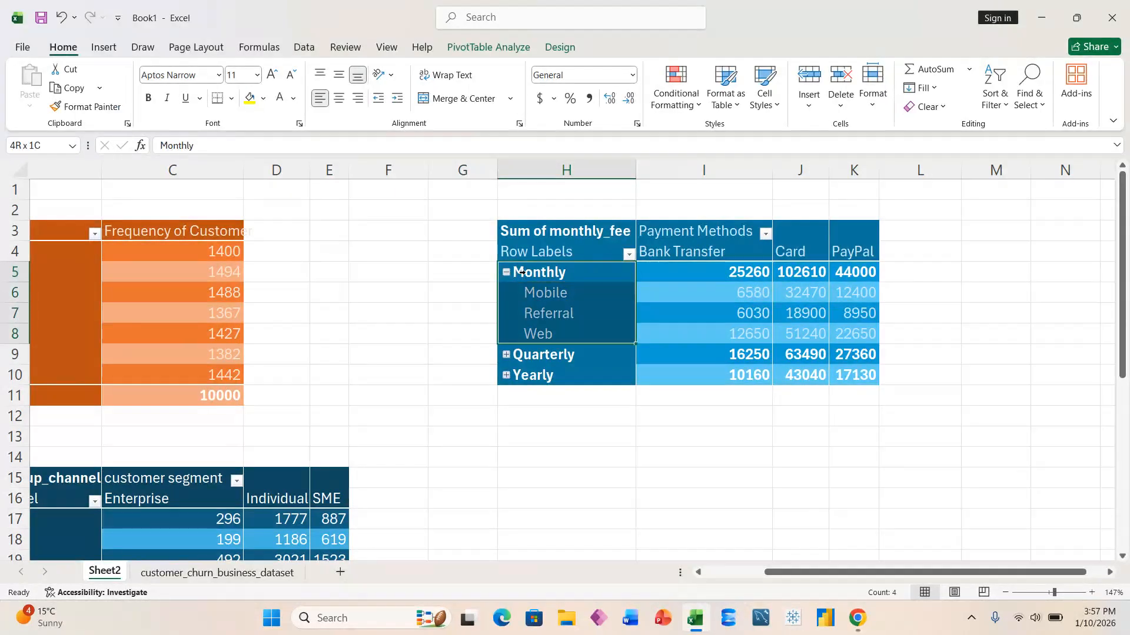
pyautogui.hotkey('shift', 'Right')
pyautogui.hotkey('shift', 'Right')
pyautogui.hotkey('shift', 'Down')
pyautogui.hotkey('shift', 'Right')
pyautogui.hotkey('shift', 'Down')
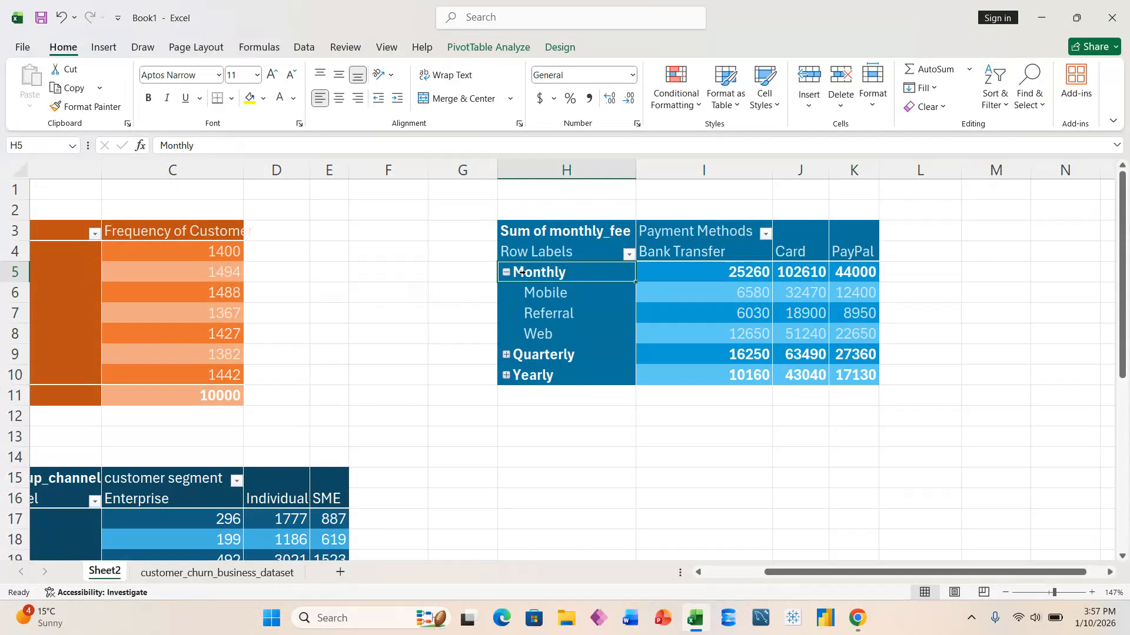
# Collapse all contract type groups of the monthly fee PivotTable at once and expand them all again down to the signup channels
pyautogui.press('Down')
pyautogui.click(487, 47)
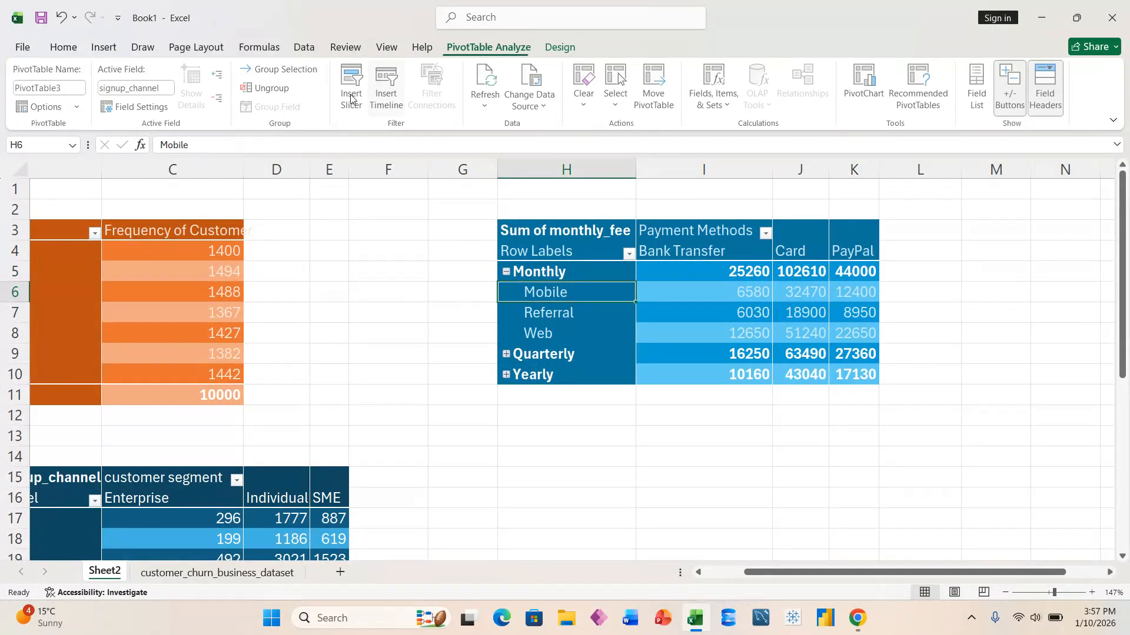
pyautogui.click(218, 98)
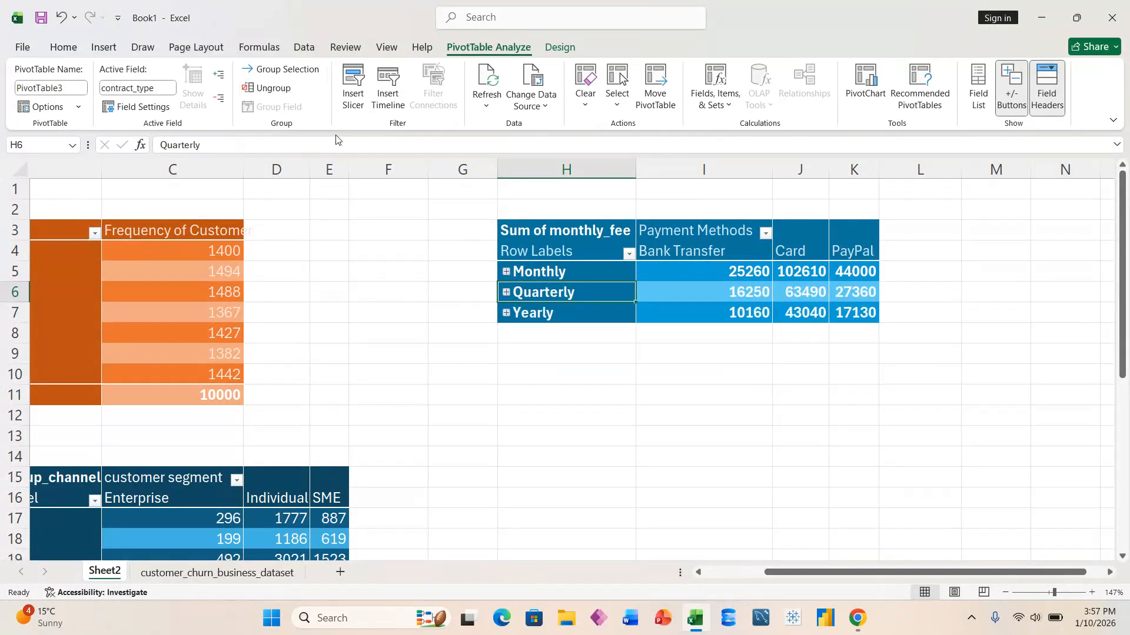
pyautogui.click(219, 73)
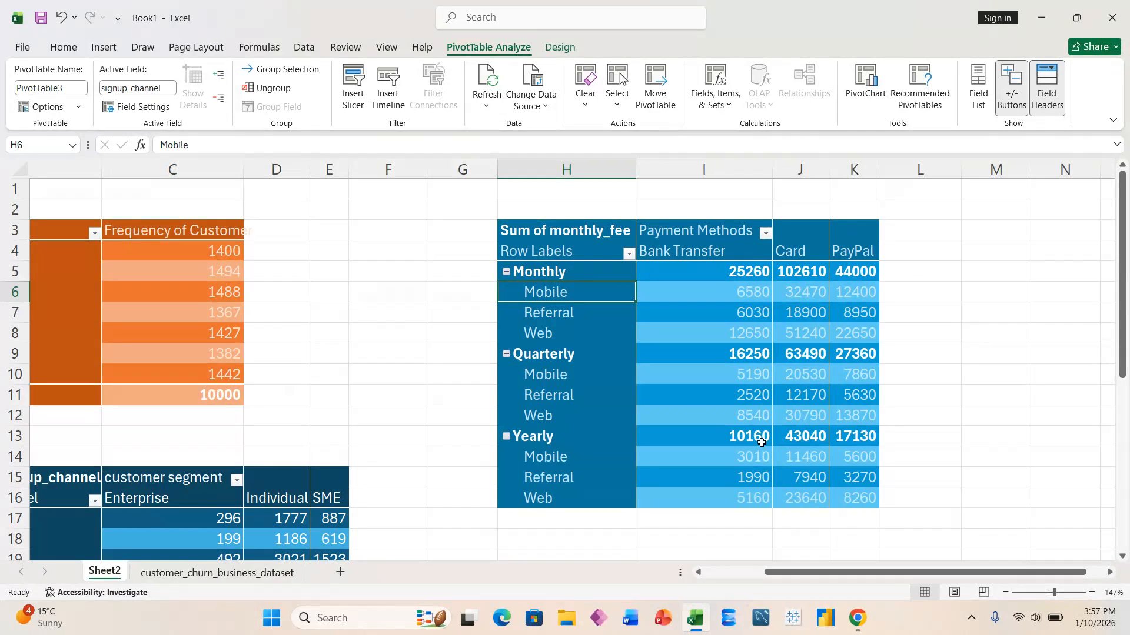
pyautogui.moveTo(761, 441)
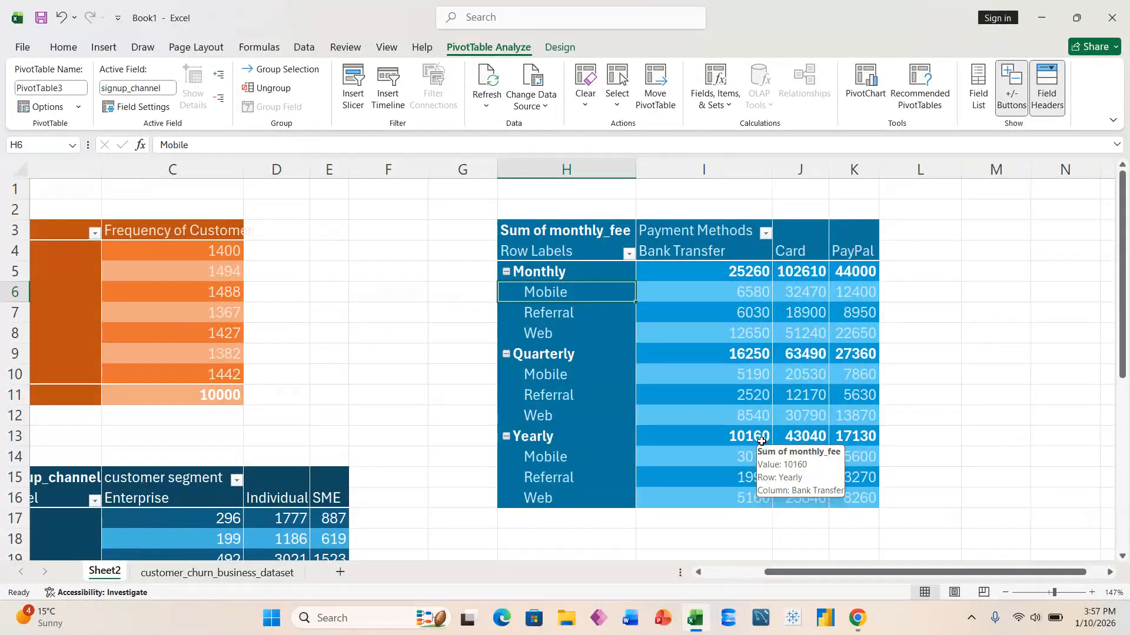
# Hide the subtotals of the monthly fee PivotTable
pyautogui.click(563, 51)
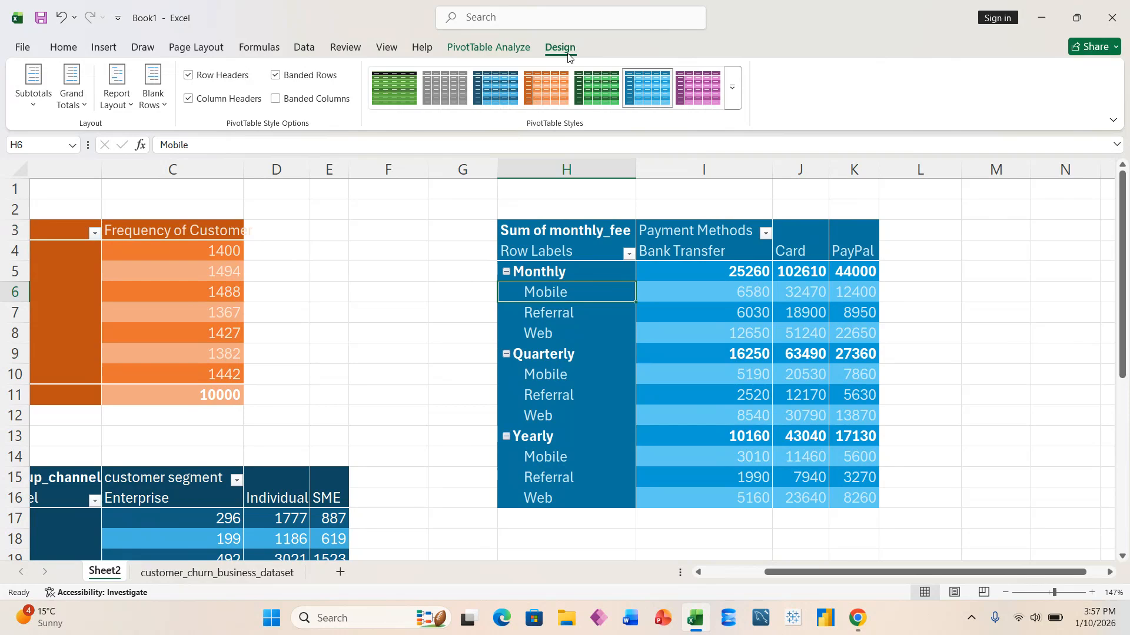
pyautogui.click(34, 107)
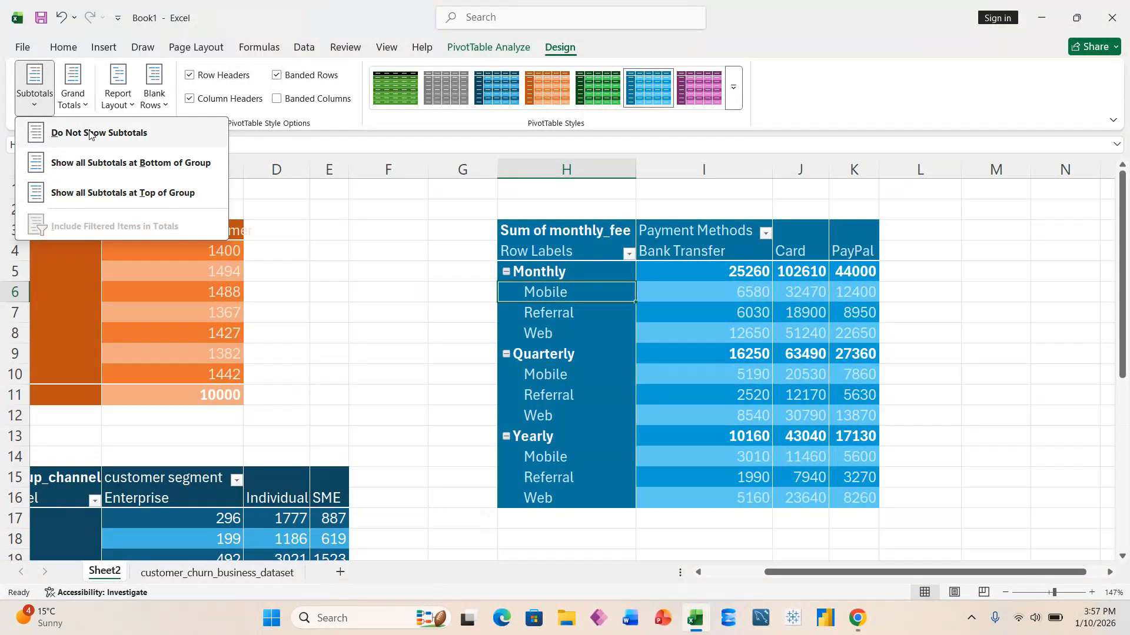
pyautogui.click(90, 134)
# Show all subtotals of the monthly fee PivotTable at the bottom of each group
pyautogui.click(34, 103)
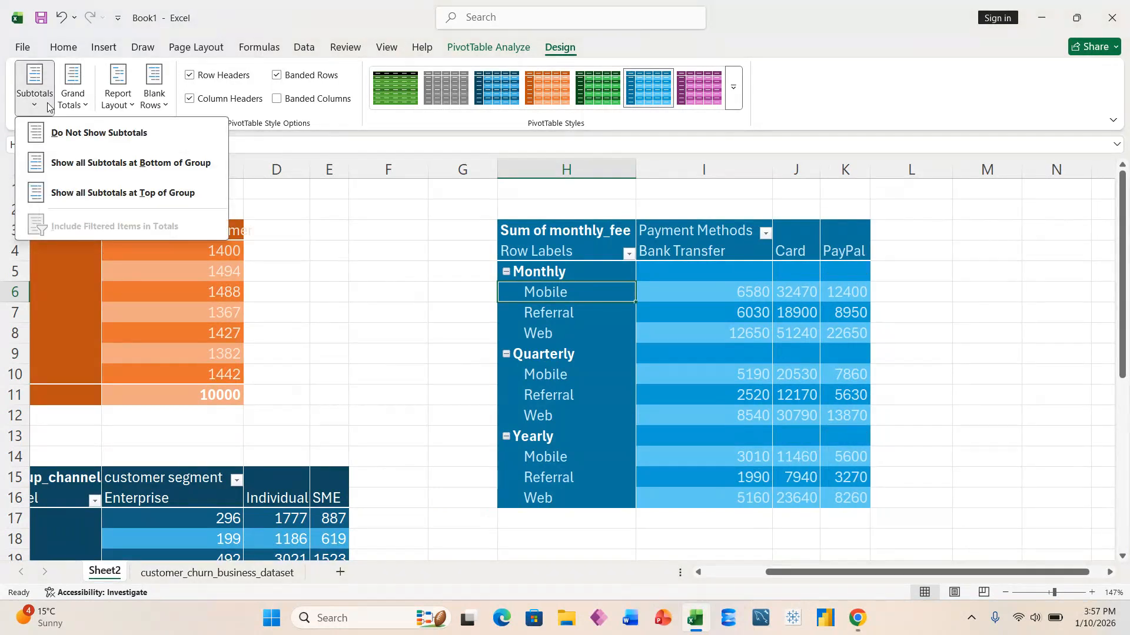
pyautogui.click(68, 167)
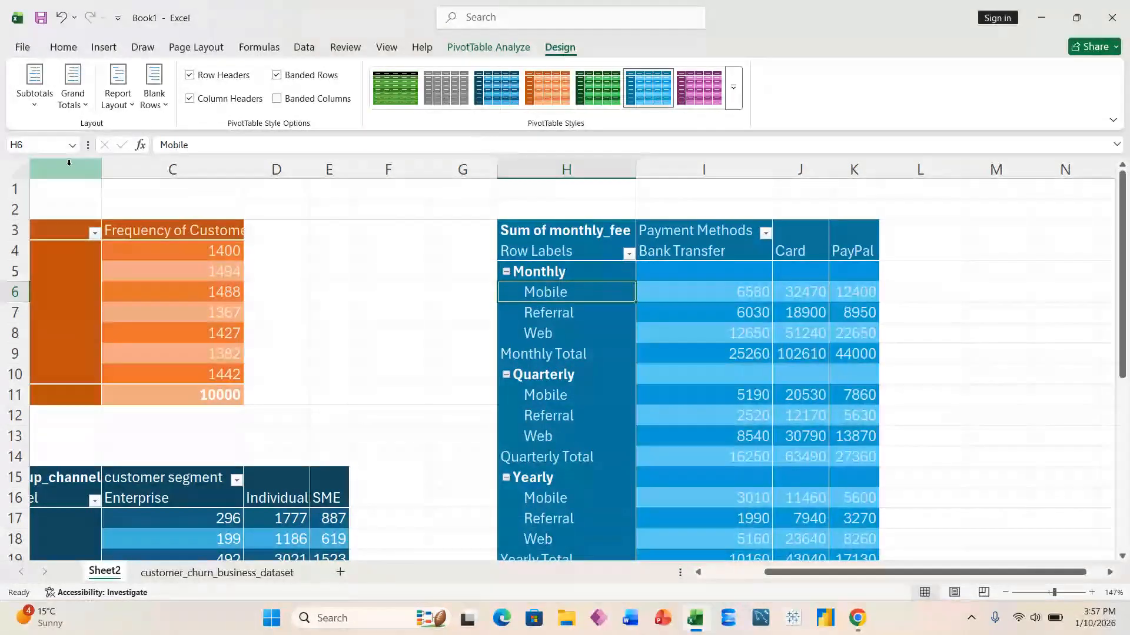
pyautogui.scroll(-1, 404, 323)
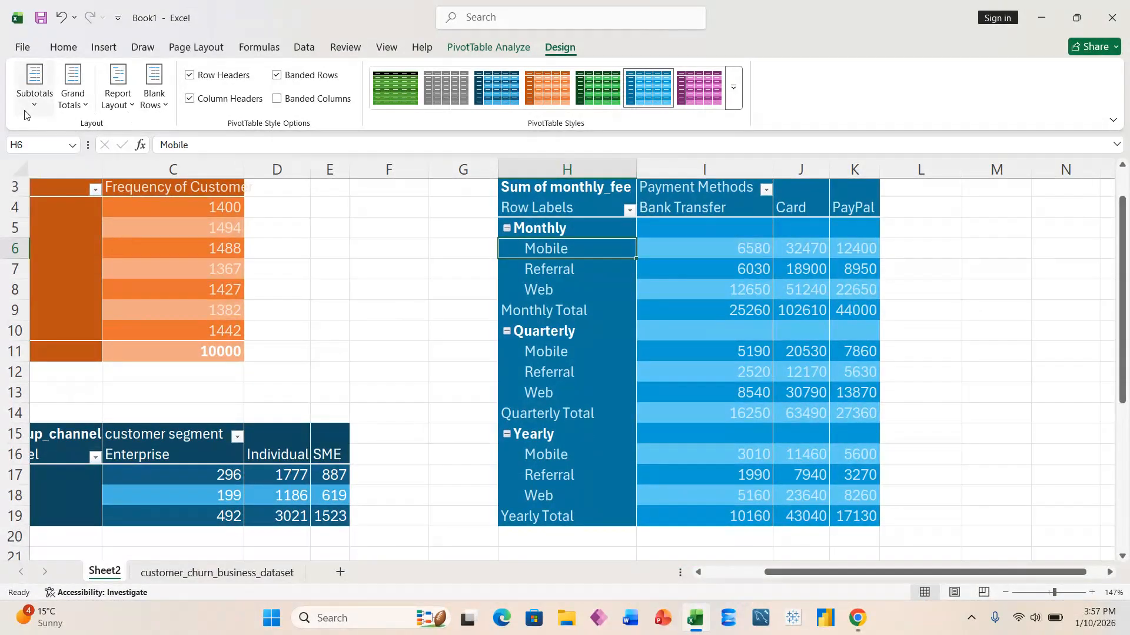
# Move the monthly fee PivotTable's subtotals to the top of each group and back to the bottom
pyautogui.click(24, 113)
pyautogui.click(82, 194)
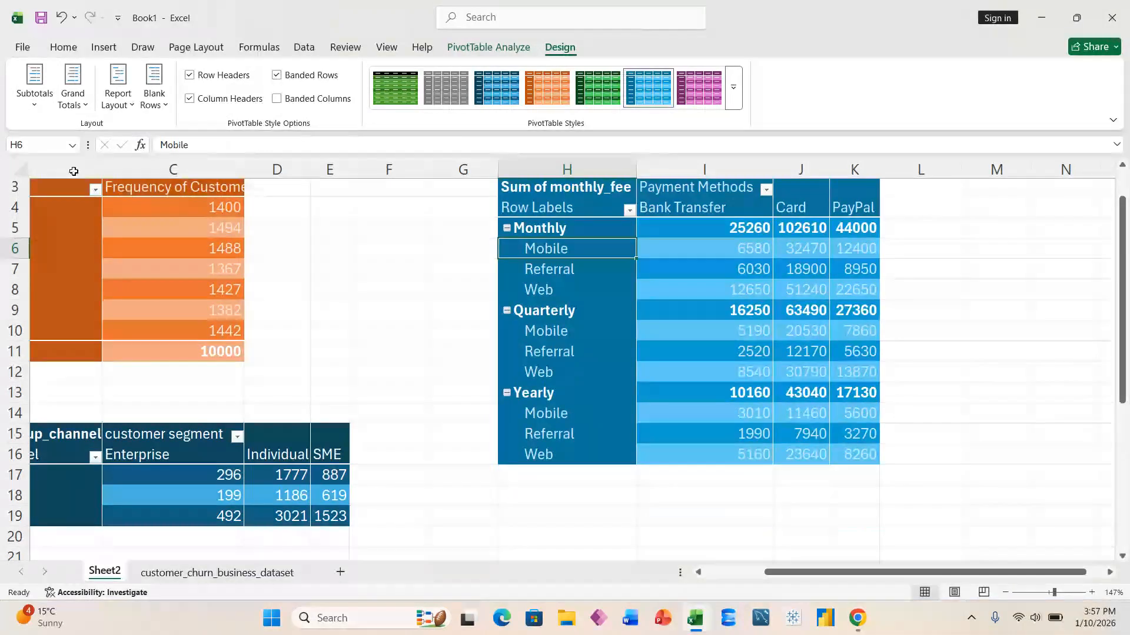
pyautogui.click(41, 112)
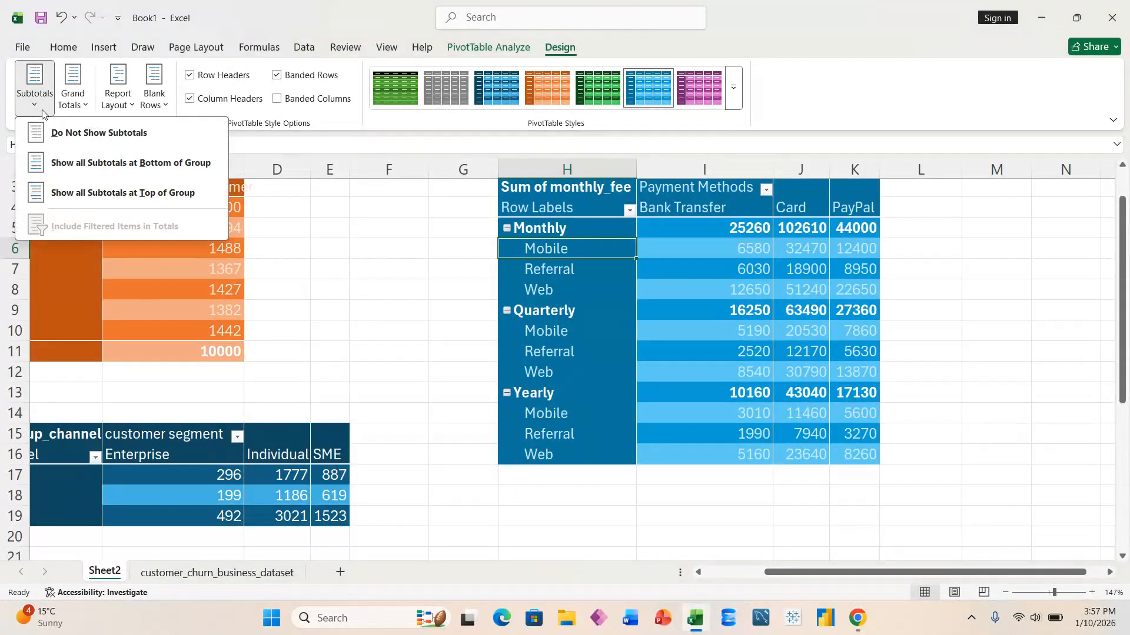
pyautogui.click(57, 171)
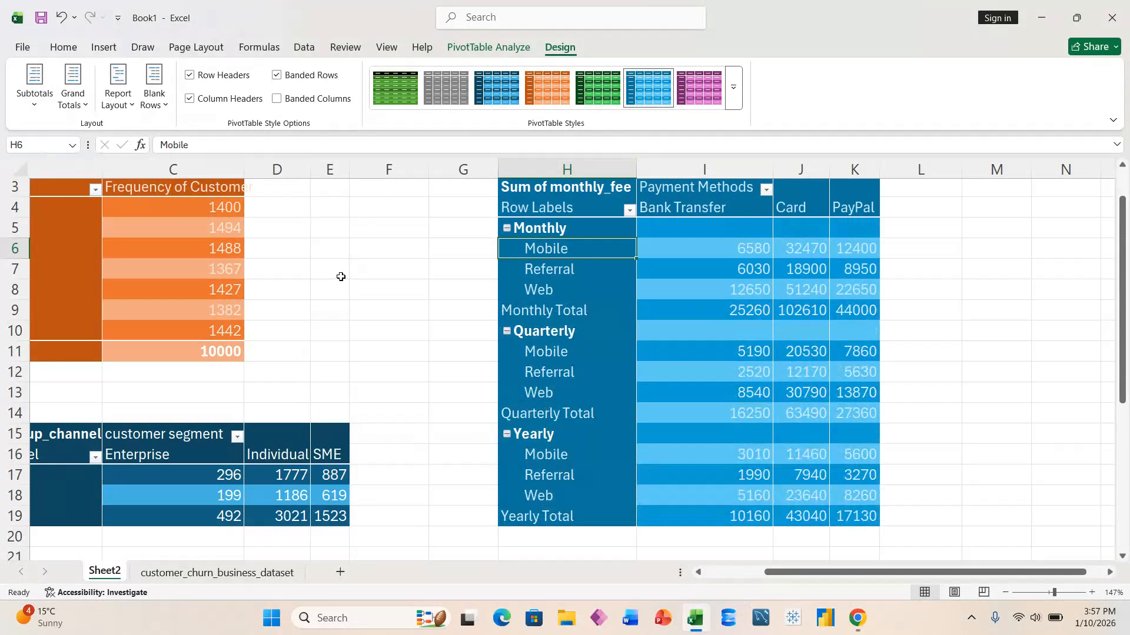
# Select the Monthly, Quarterly and Yearly Total rows together and make them bold
pyautogui.click(517, 315)
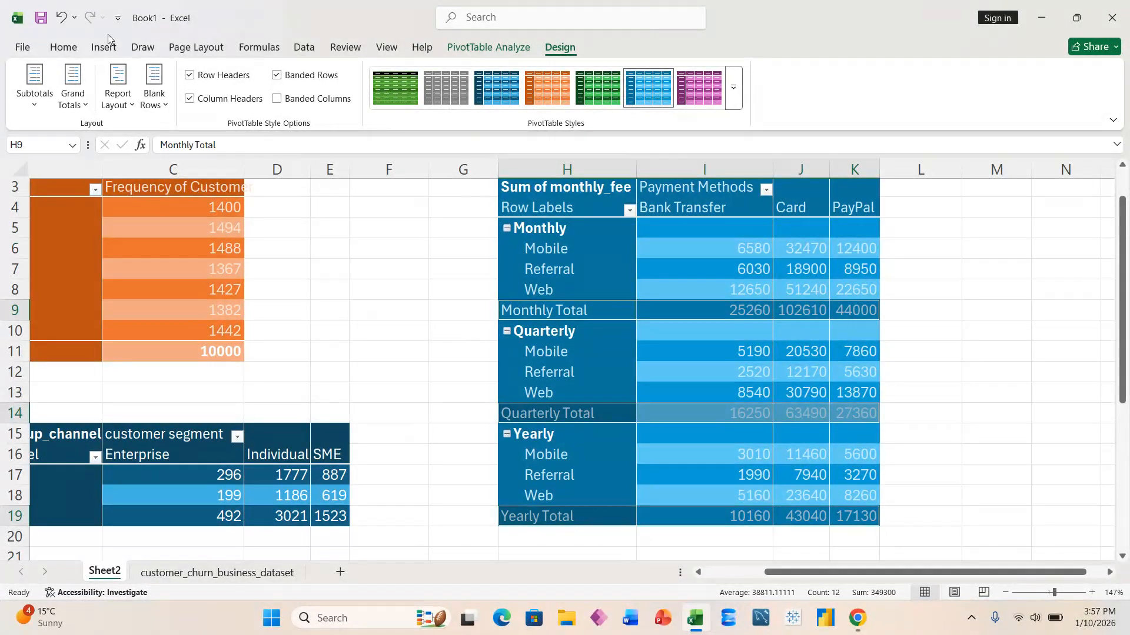
pyautogui.click(63, 47)
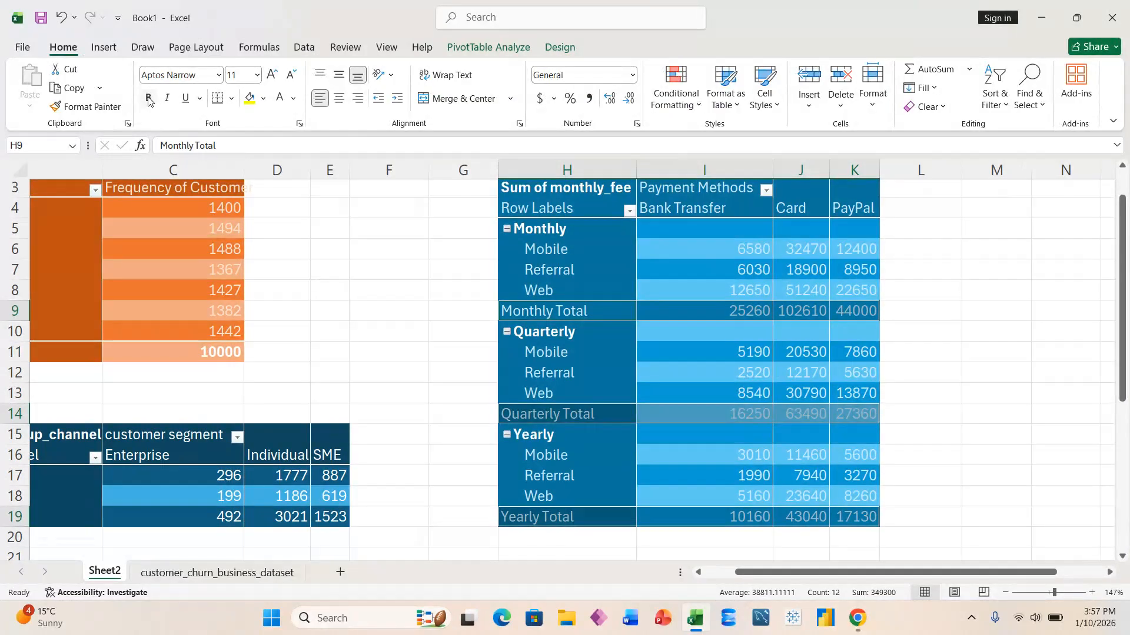
pyautogui.click(148, 100)
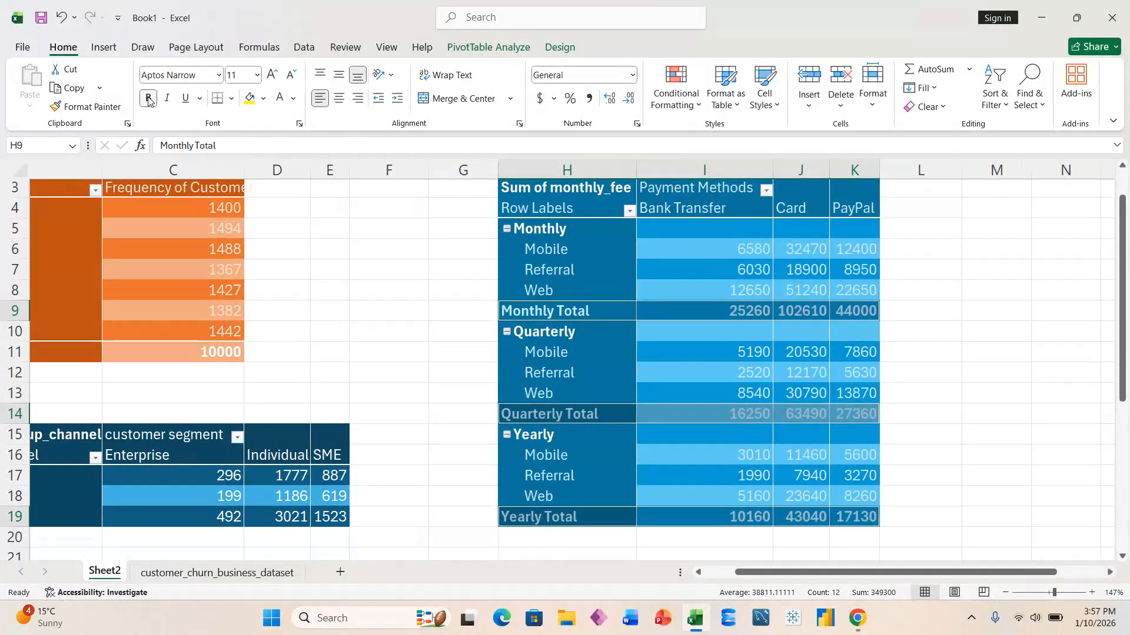
pyautogui.click(643, 285)
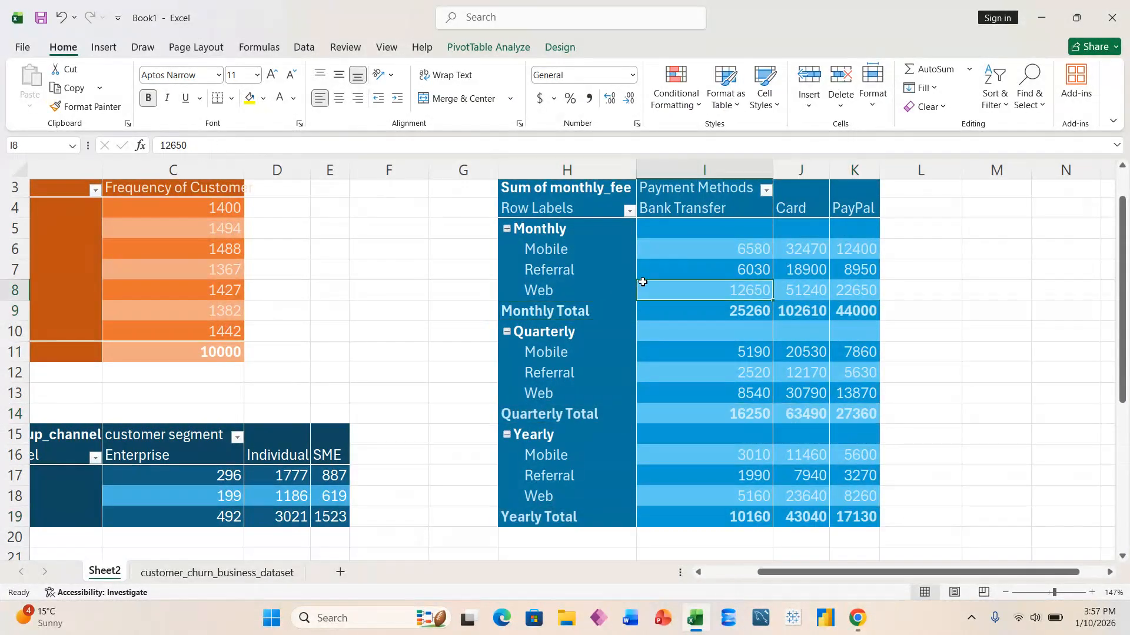
# Step through the row labels of the monthly fee PivotTable and select the Monthly Total row across its payment method columns
pyautogui.click(499, 50)
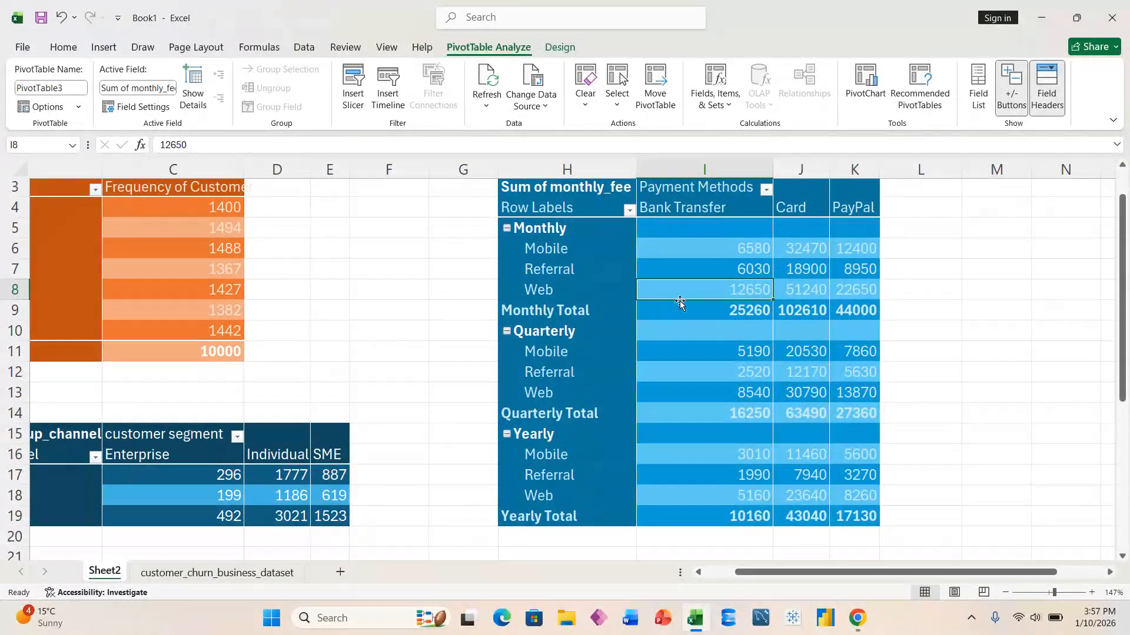
pyautogui.click(602, 243)
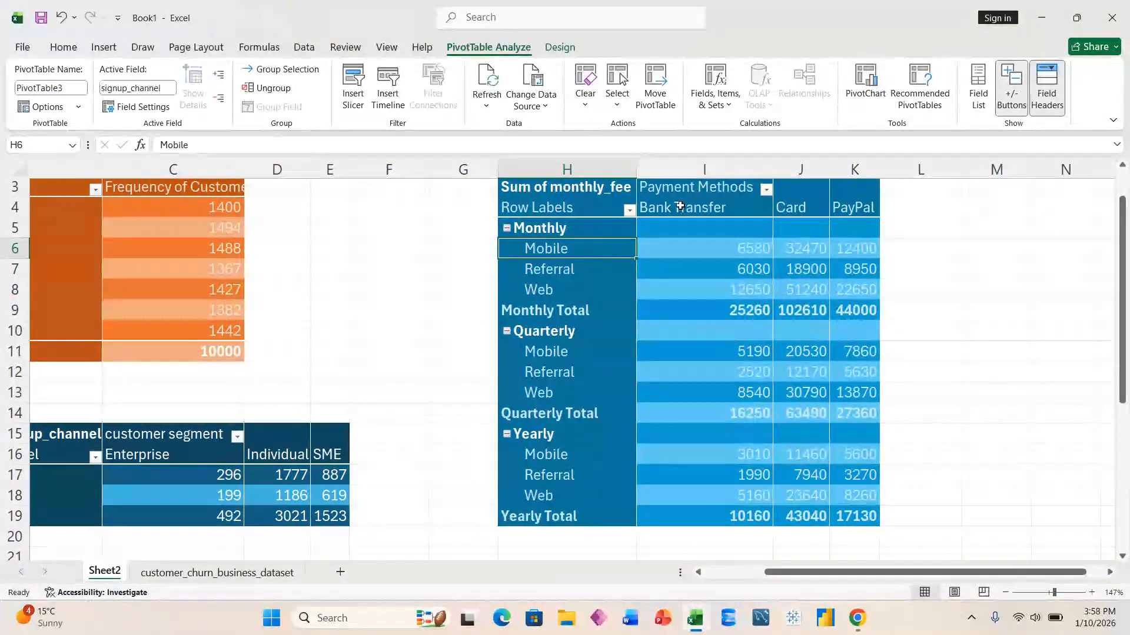
pyautogui.press('Down')
pyautogui.press('Down')
pyautogui.press('Down')
pyautogui.press('Down')
pyautogui.press('Down')
pyautogui.press('Down')
pyautogui.press('Down')
pyautogui.press('Up')
pyautogui.press('Up')
pyautogui.press('Up')
pyautogui.press('Up')
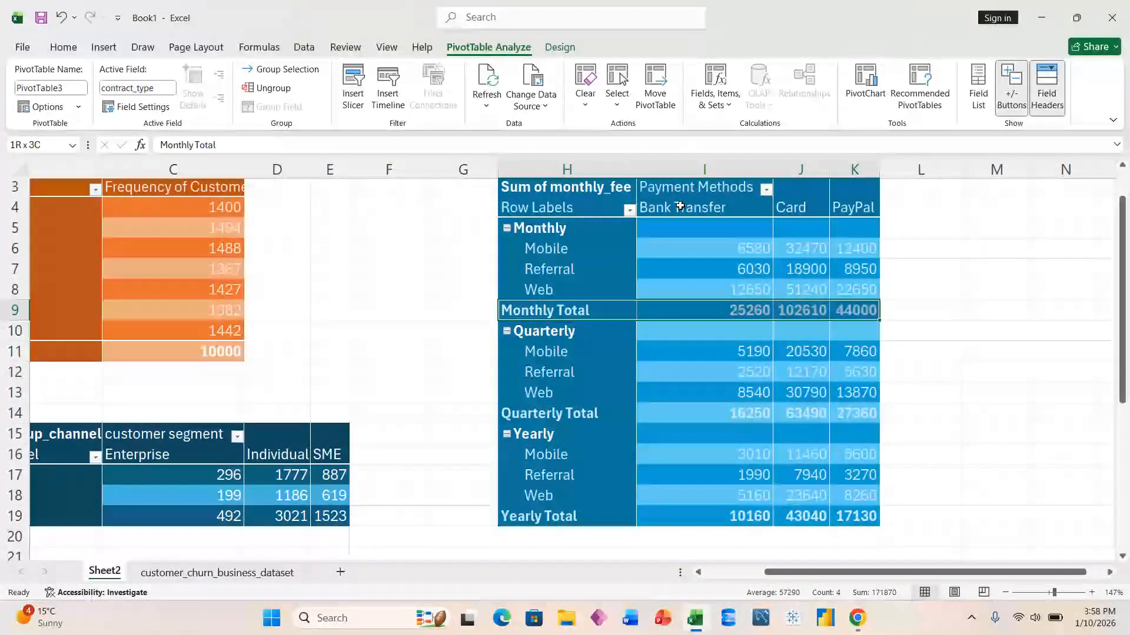
pyautogui.press('Up')
pyautogui.press('Up')
pyautogui.press('Up')
pyautogui.press('Up')
pyautogui.press('Down')
pyautogui.press('Down')
pyautogui.press('Down')
pyautogui.press('Down')
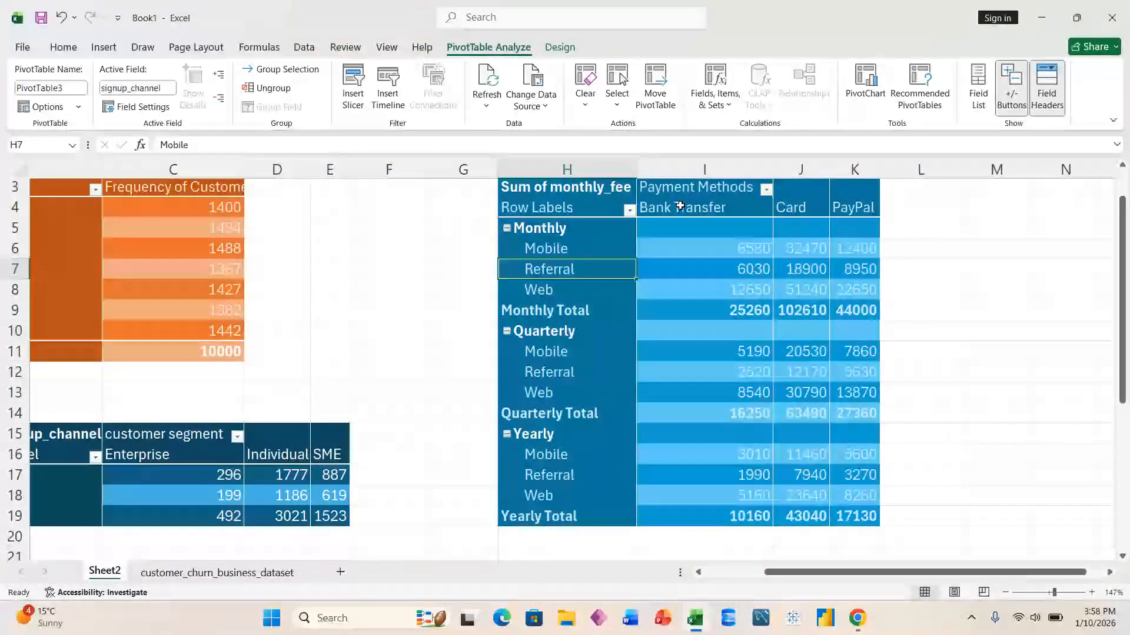
pyautogui.hotkey('shift', 'Right')
pyautogui.hotkey('shift', 'Right')
pyautogui.hotkey('shift', 'Right')
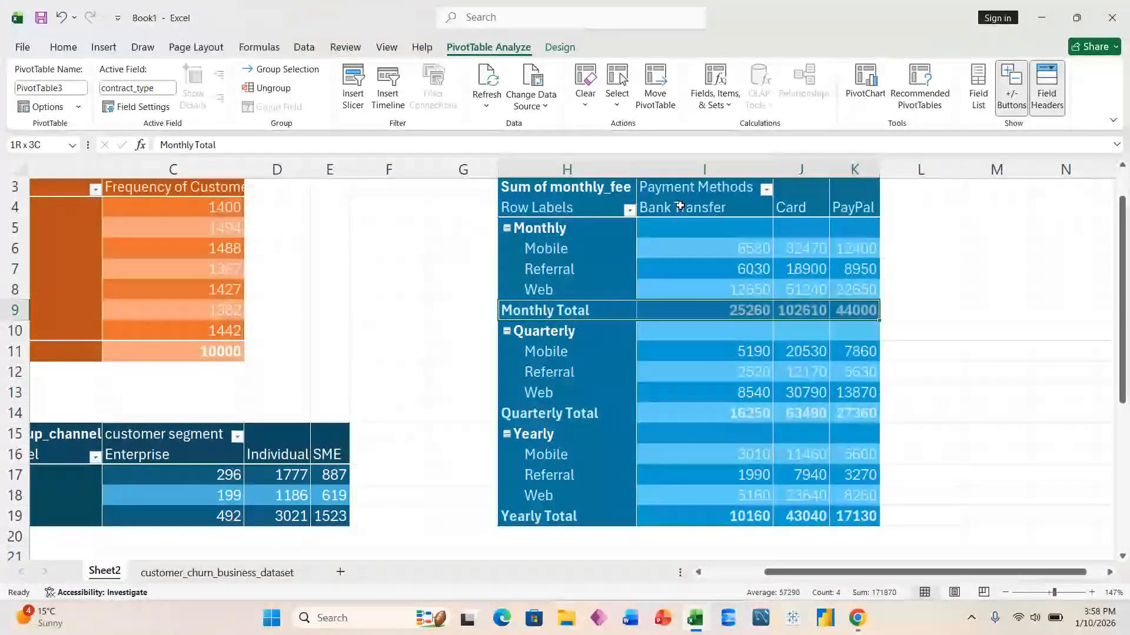
# Copy the Monthly label from the monthly fee pivot table into cell M5
pyautogui.press('Left')
pyautogui.press('Left')
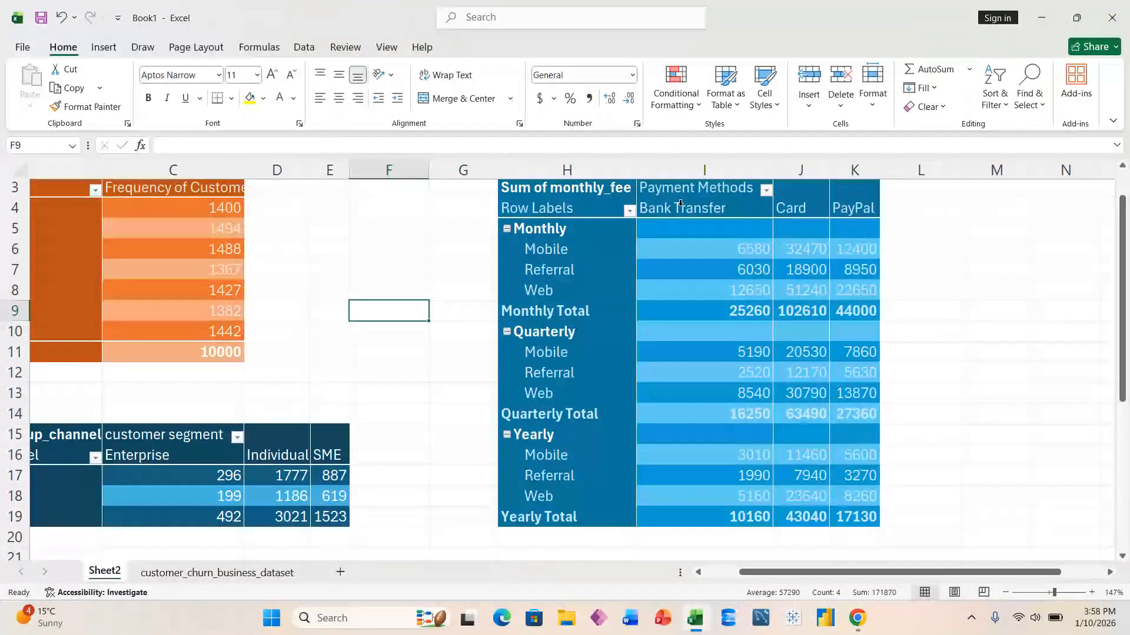
pyautogui.press('Right')
pyautogui.press('Right')
pyautogui.press('Up')
pyautogui.press('Up')
pyautogui.press('Up')
pyautogui.press('Up')
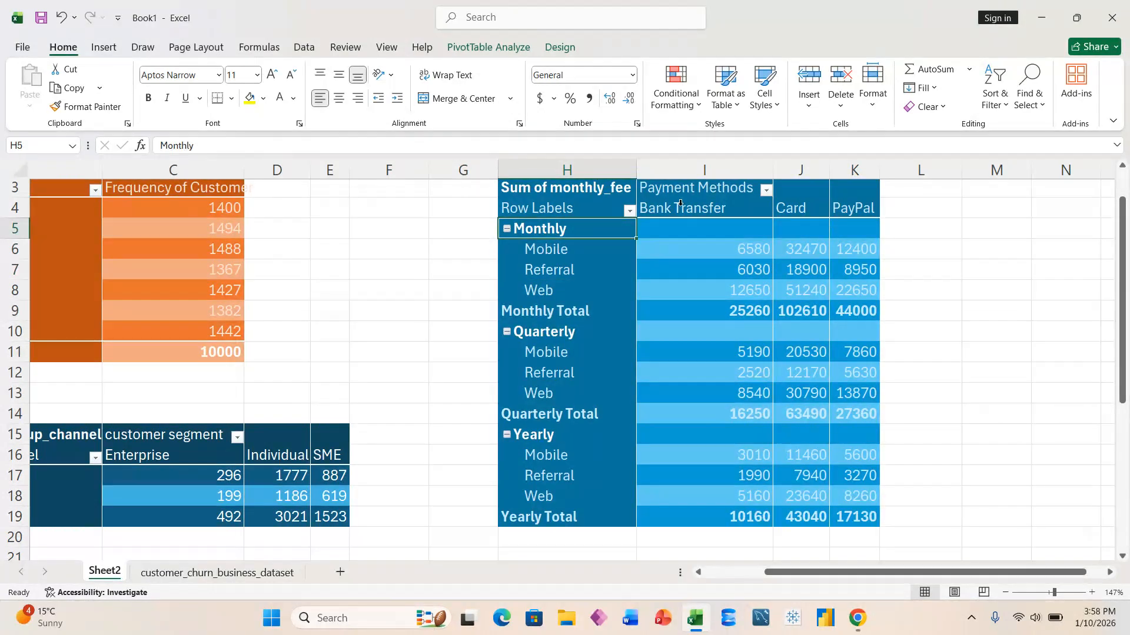
pyautogui.hotkey('ctrl', 'c')
pyautogui.press('Right')
pyautogui.press('Right')
pyautogui.press('Right')
pyautogui.press('Right')
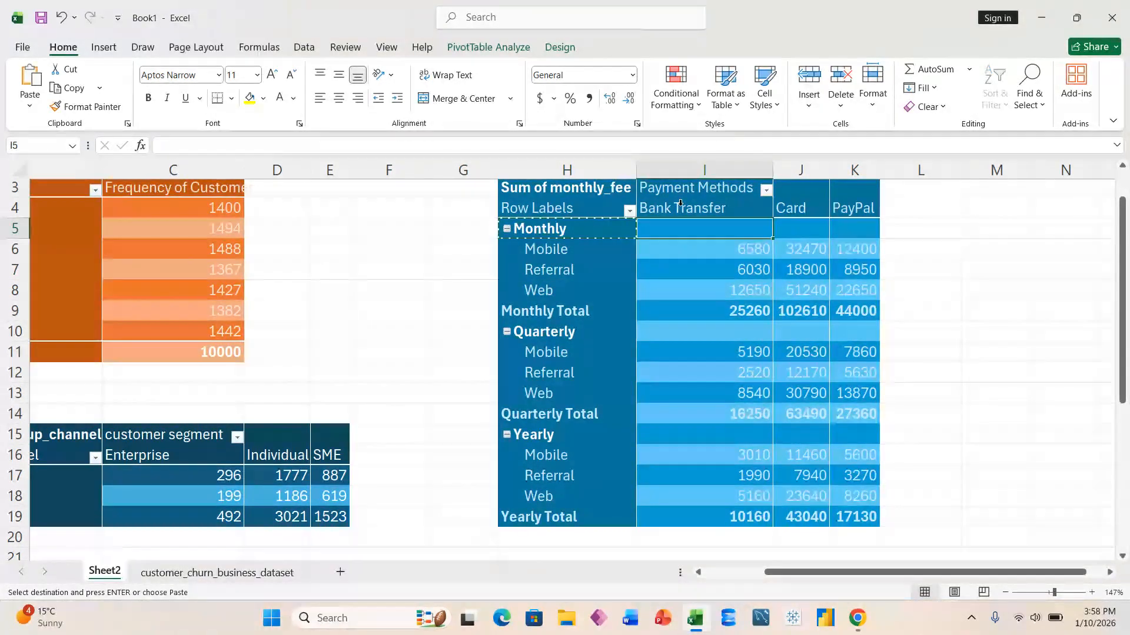
pyautogui.press('Right')
pyautogui.hotkey('ctrl', 'v')
# Copy the Mobile, Referral and Web labels of the Monthly group into the cells starting at N5
pyautogui.press('Left')
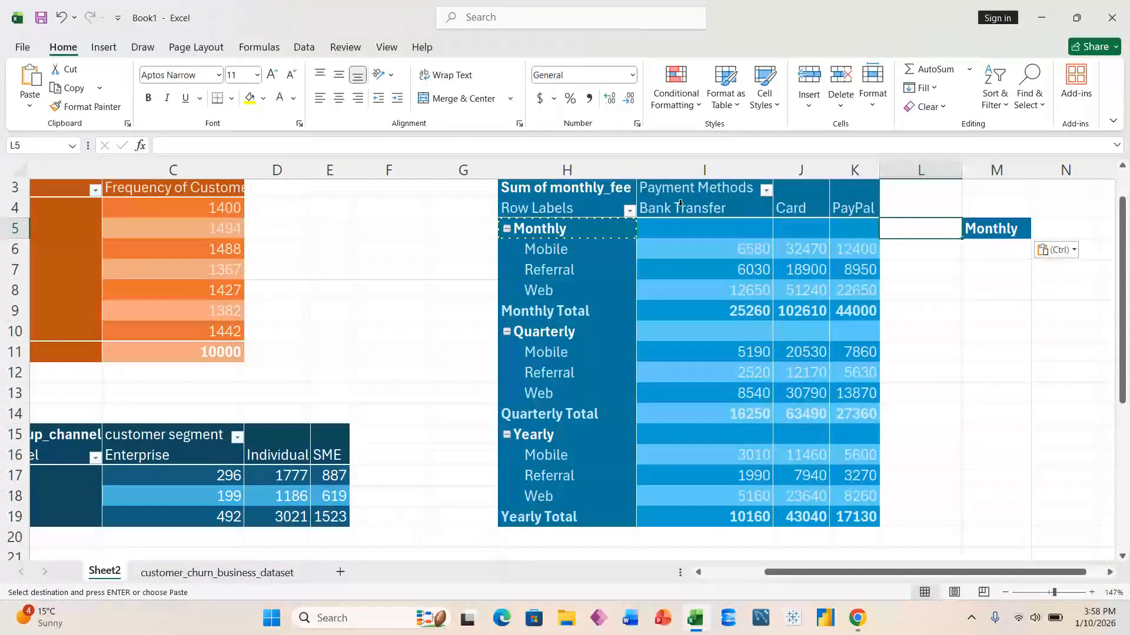
pyautogui.press('Left')
pyautogui.press('Left')
pyautogui.press('Down')
pyautogui.press('Left')
pyautogui.press('Left')
pyautogui.hotkey('shift', 'Down')
pyautogui.hotkey('shift', 'Down')
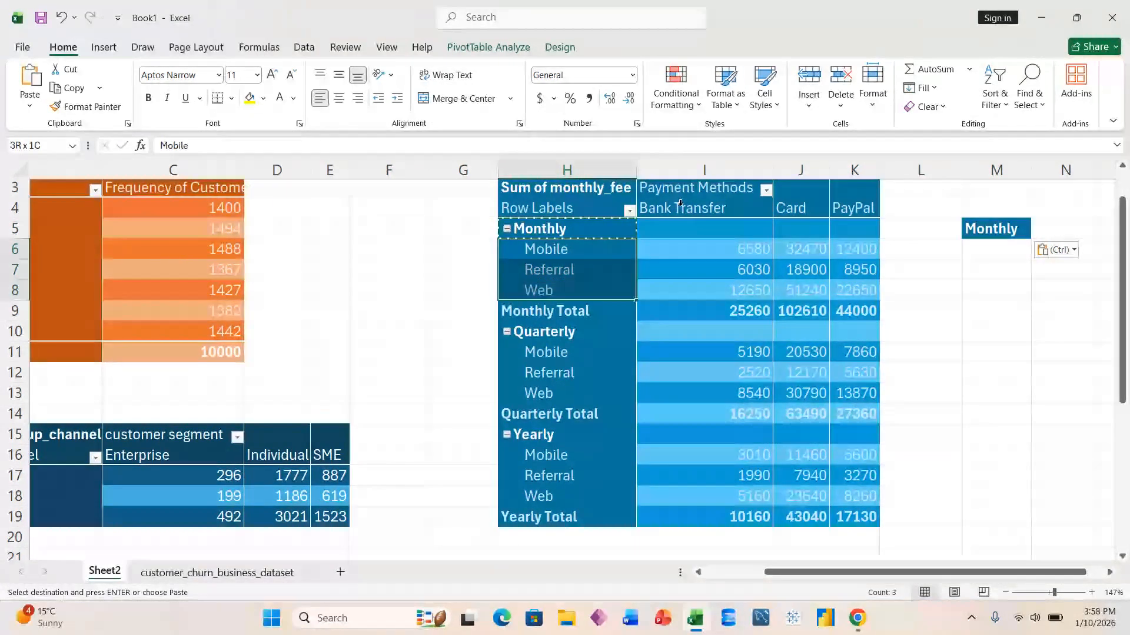
pyautogui.hotkey('ctrl', 'c')
pyautogui.press('Right')
pyautogui.press('Right')
pyautogui.press('Right')
pyautogui.press('Right')
pyautogui.press('Right')
pyautogui.press('Right')
pyautogui.press('Up')
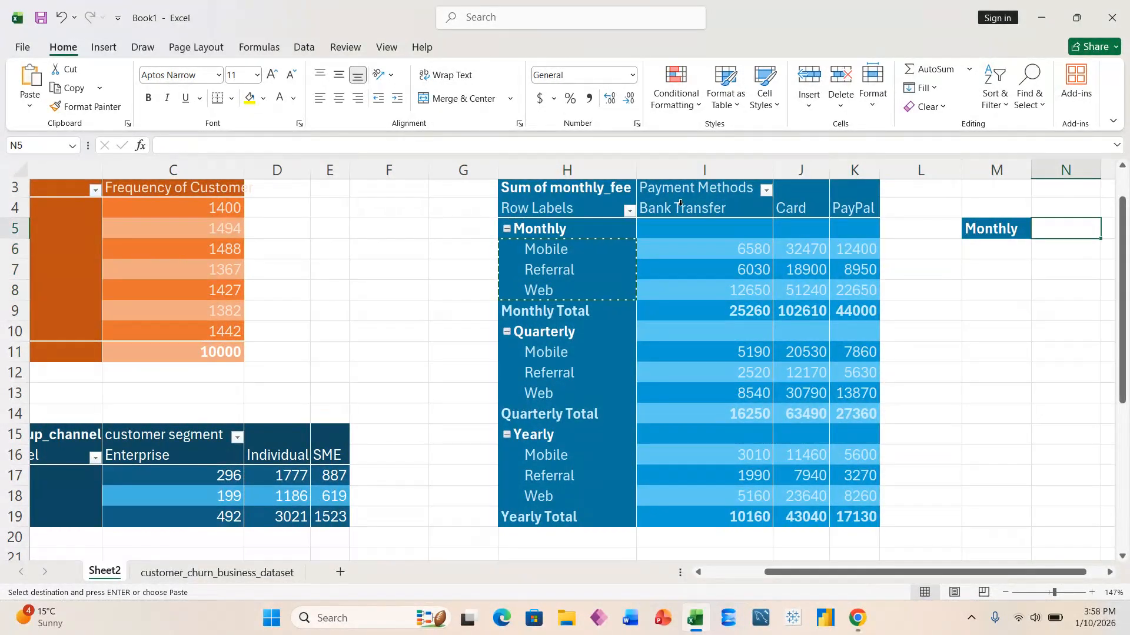
pyautogui.hotkey('ctrl', 'v')
# Copy the Bank Transfer, Card and PayPal column headings of the pivot table into the cells starting at O4
pyautogui.press('Right')
pyautogui.press('Right')
pyautogui.press('Right')
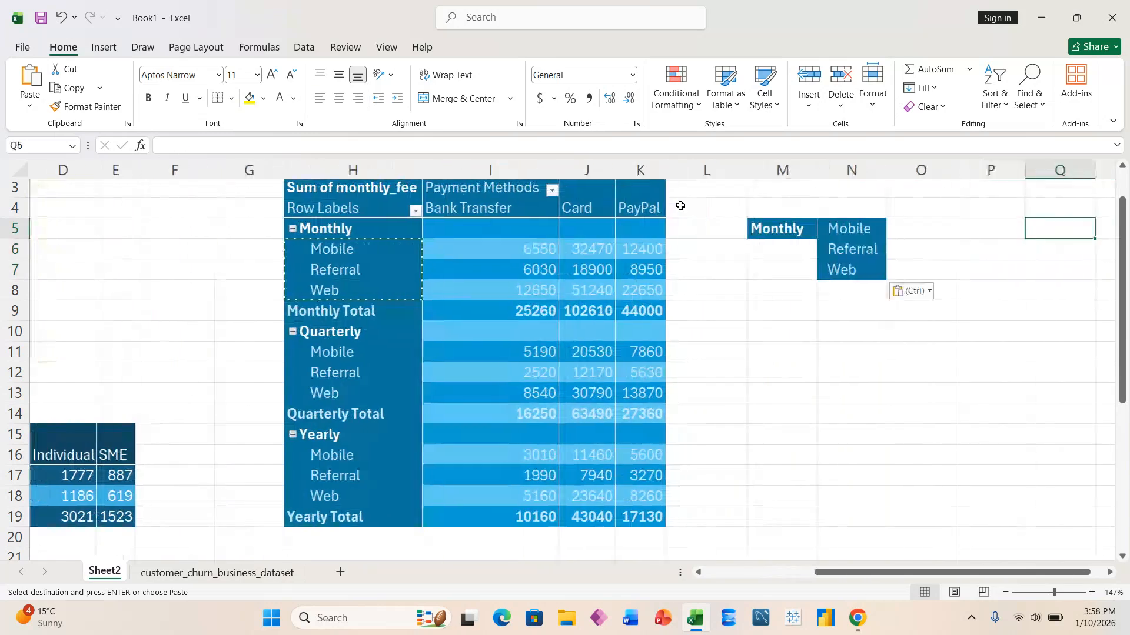
pyautogui.press('Left')
pyautogui.press('Left')
pyautogui.press('Left')
pyautogui.press('Left')
pyautogui.press('Left')
pyautogui.press('Left')
pyautogui.press('Left')
pyautogui.press('Left')
pyautogui.press('Up')
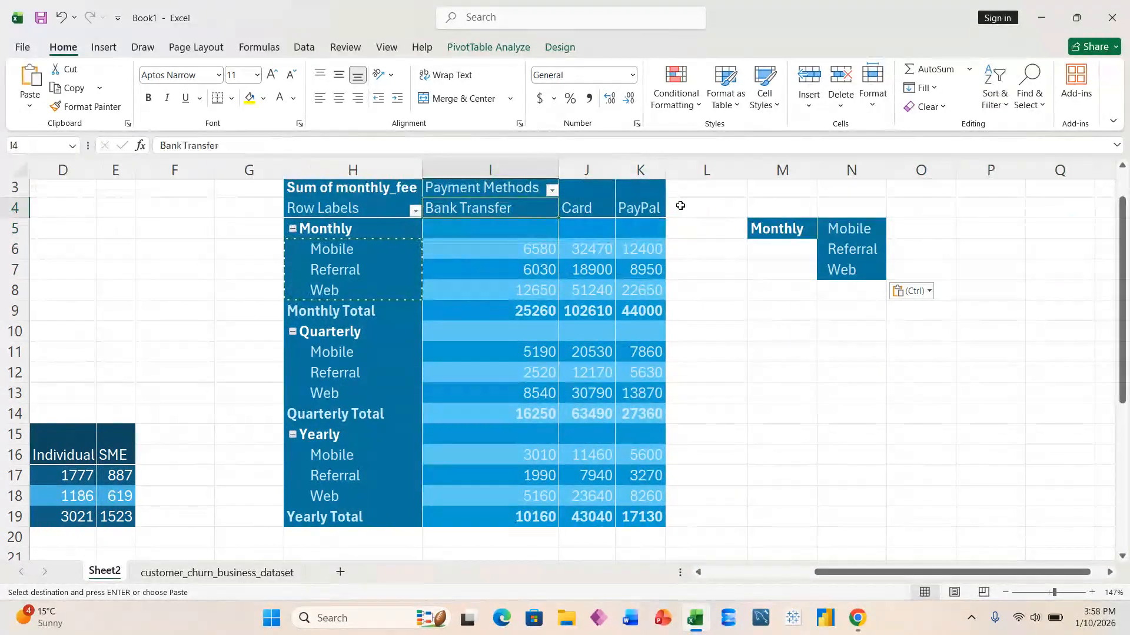
pyautogui.hotkey('shift', 'Right')
pyautogui.hotkey('shift', 'Right')
pyautogui.hotkey('ctrl', 'c')
pyautogui.press('Right')
pyautogui.press('Right')
pyautogui.press('Right')
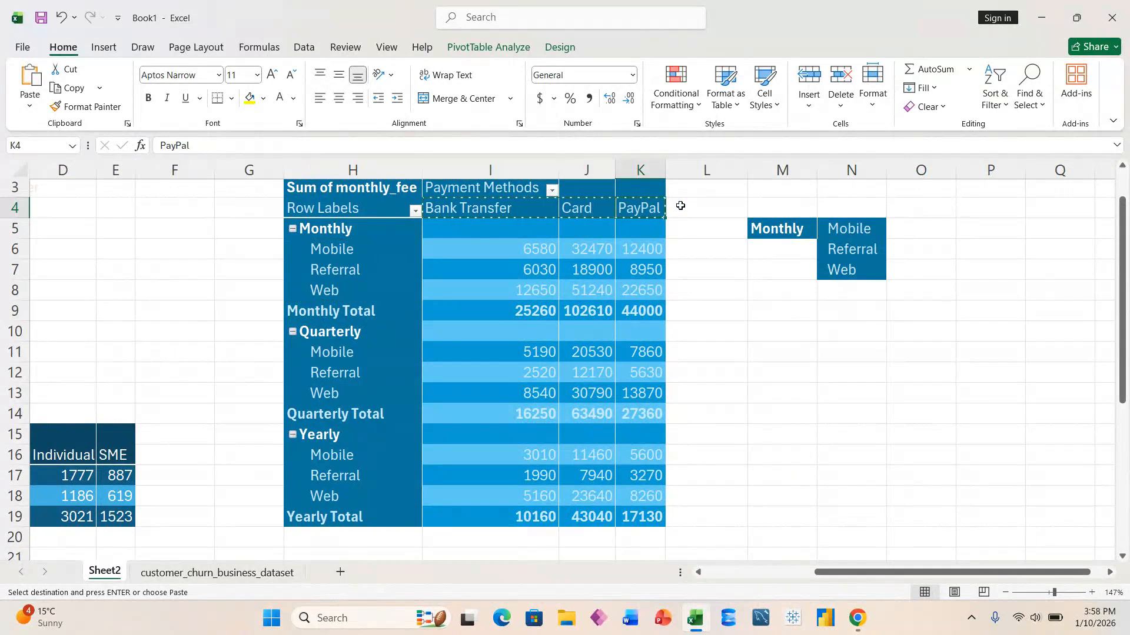
pyautogui.press('Right')
pyautogui.press('Right')
pyautogui.press('Right')
pyautogui.hotkey('ctrl', 'v')
# Copy the Monthly fee figures for Mobile, Referral and Web under all three payment methods into the cells starting at O5
pyautogui.press('Down')
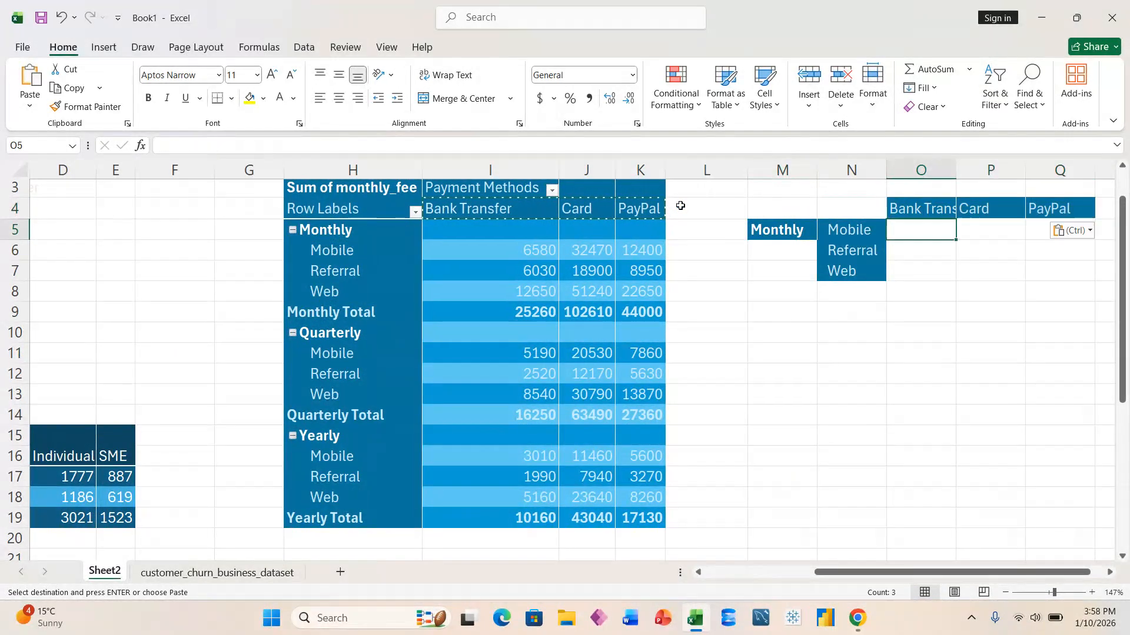
pyautogui.press('Left')
pyautogui.press('Left')
pyautogui.press('Left')
pyautogui.press('Left')
pyautogui.press('Left')
pyautogui.press('Left')
pyautogui.press('Down')
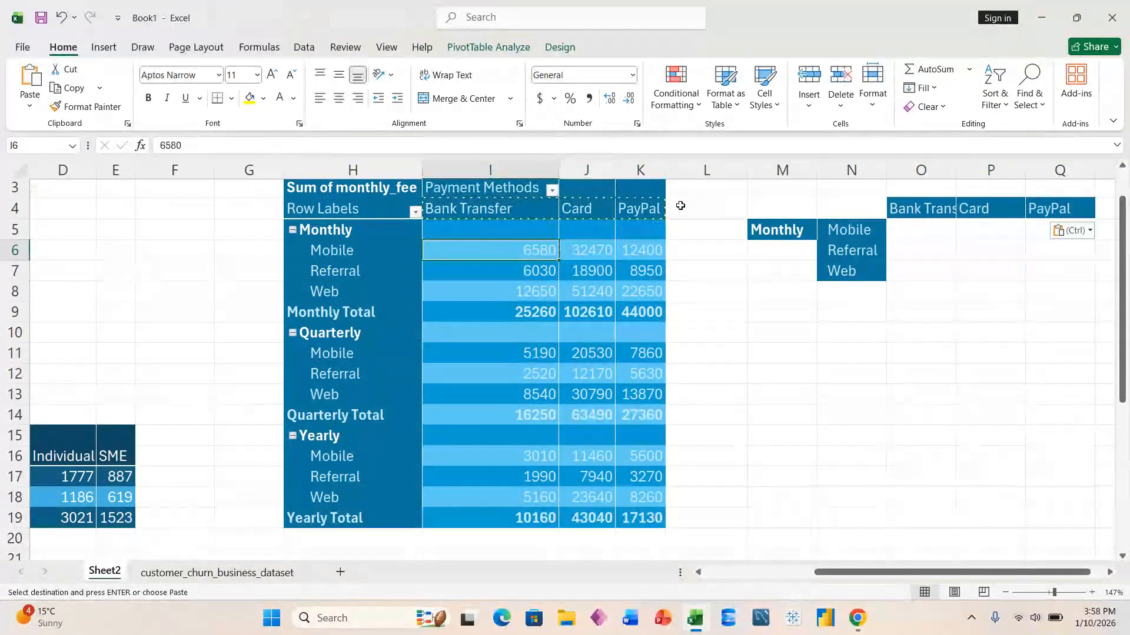
pyautogui.hotkey('shift', 'Down')
pyautogui.hotkey('shift', 'Down')
pyautogui.hotkey('shift', 'Right')
pyautogui.hotkey('shift', 'Right')
pyautogui.hotkey('ctrl', 'c')
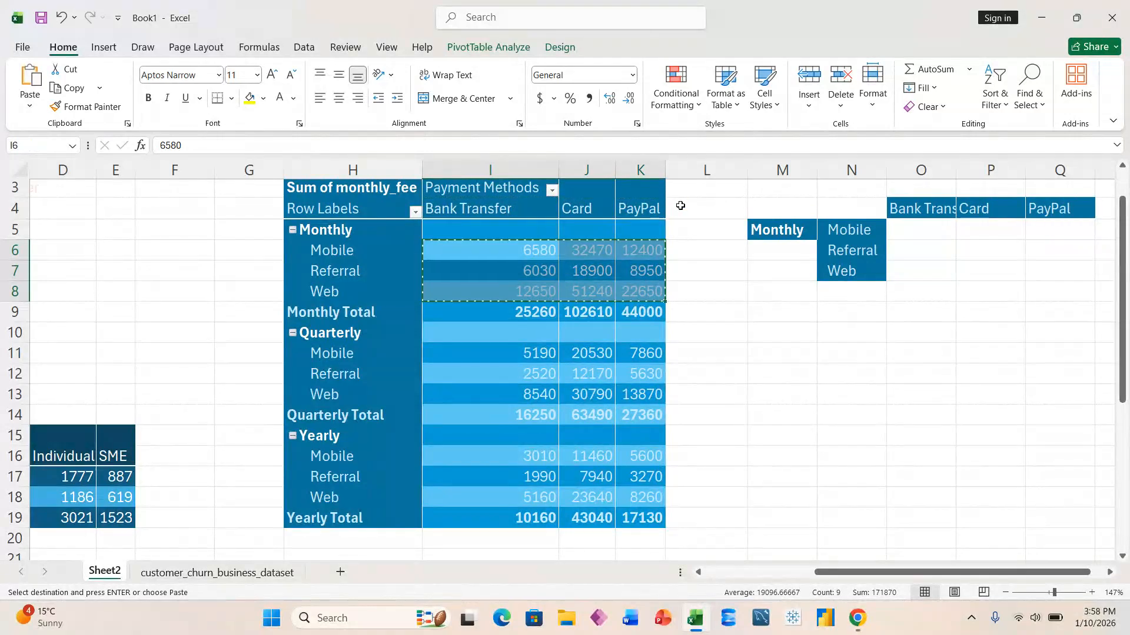
pyautogui.press('Right')
pyautogui.press('Right')
pyautogui.press('Right')
pyautogui.press('Right')
pyautogui.press('Right')
pyautogui.press('Right')
pyautogui.press('Up')
pyautogui.hotkey('ctrl', 'v')
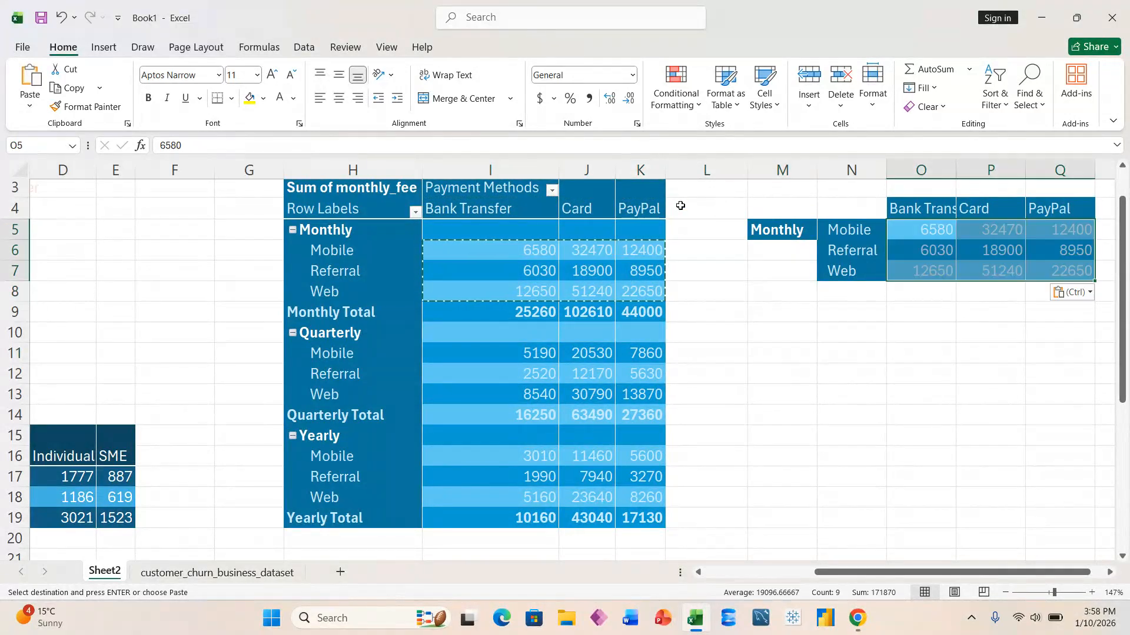
pyautogui.press('Left')
pyautogui.press('Left')
pyautogui.press('Left')
pyautogui.press('Up')
pyautogui.press('Left')
pyautogui.press('Left')
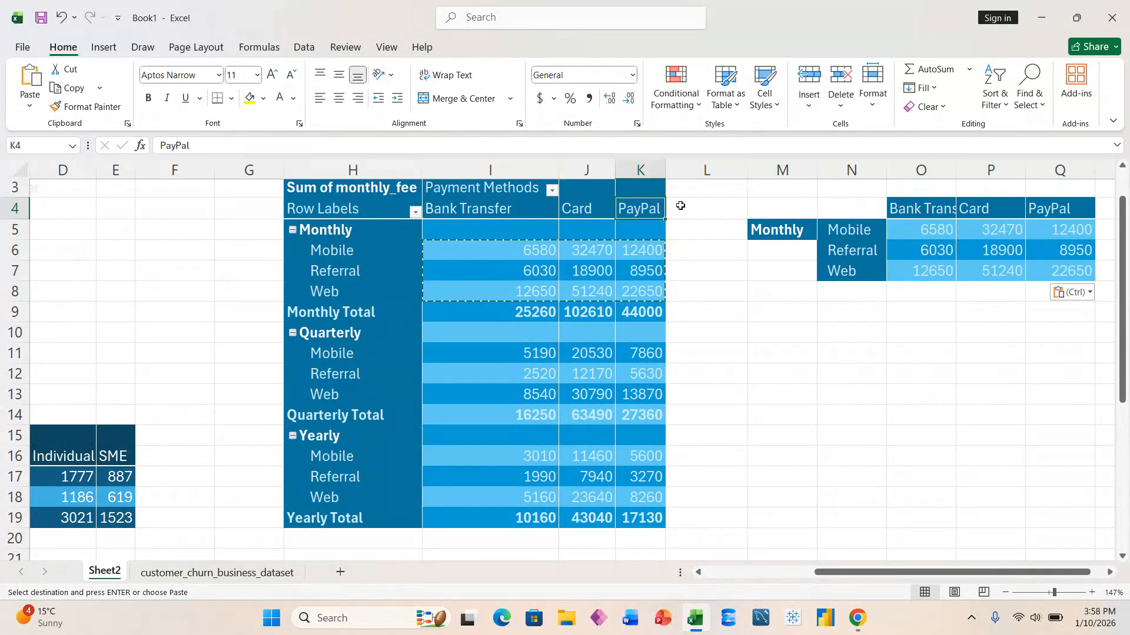
pyautogui.press('Left')
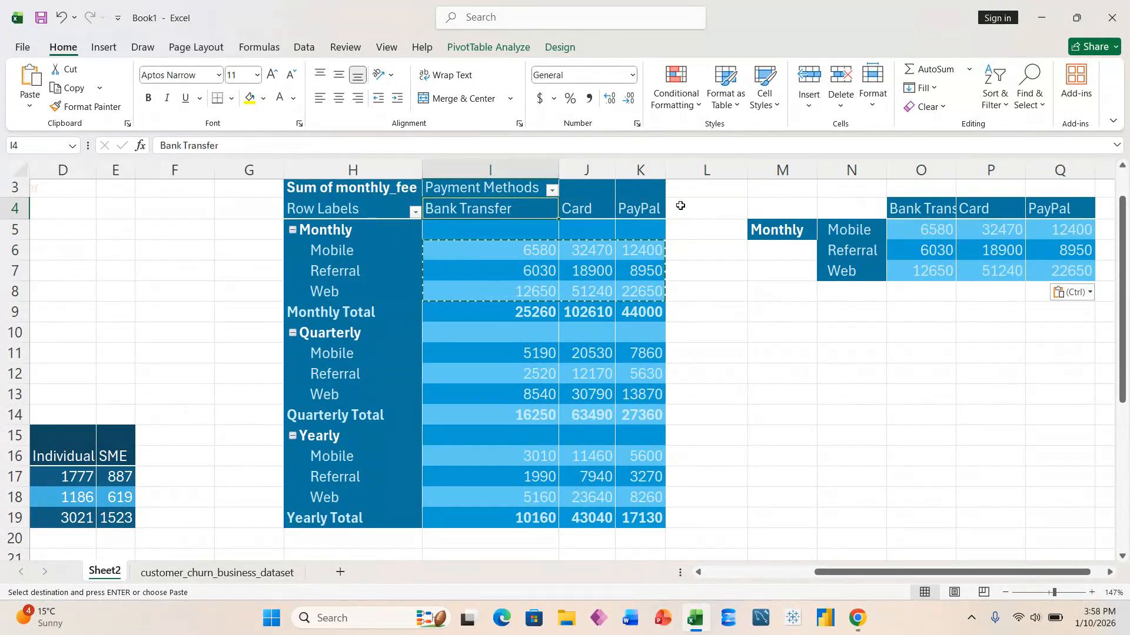
pyautogui.press('ctrl')
pyautogui.press('Left')
pyautogui.press('Right')
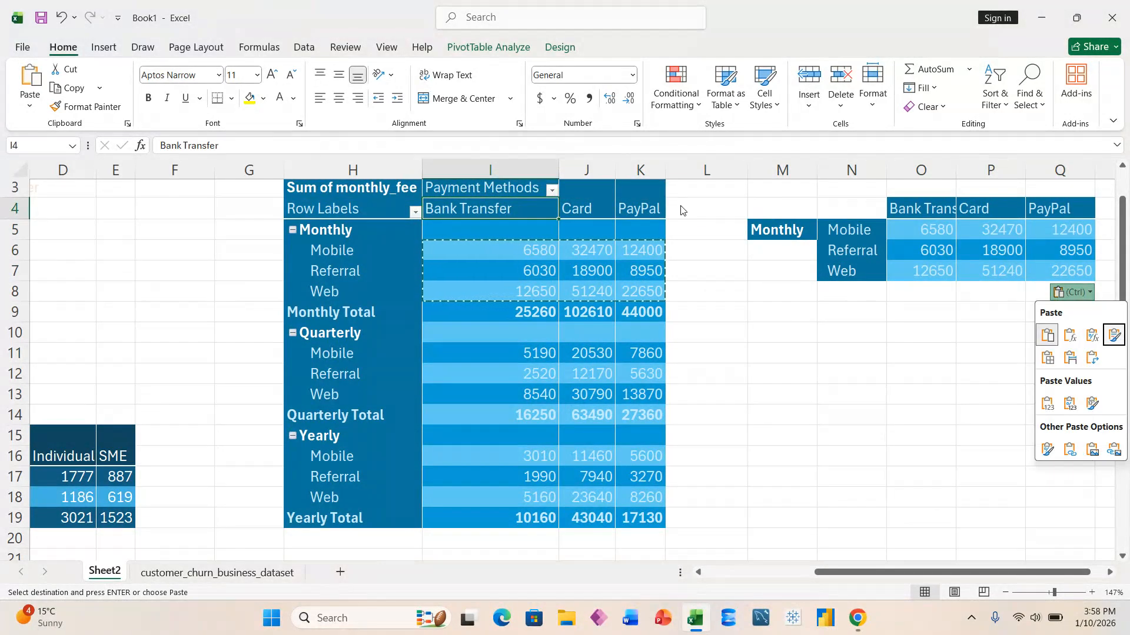
pyautogui.press('Escape')
# Enter the heading "Signup Channel" in cell N4 above the copied channel labels
pyautogui.press('Right')
pyautogui.press('Right')
pyautogui.press('Right')
pyautogui.press('Right')
pyautogui.press('Right')
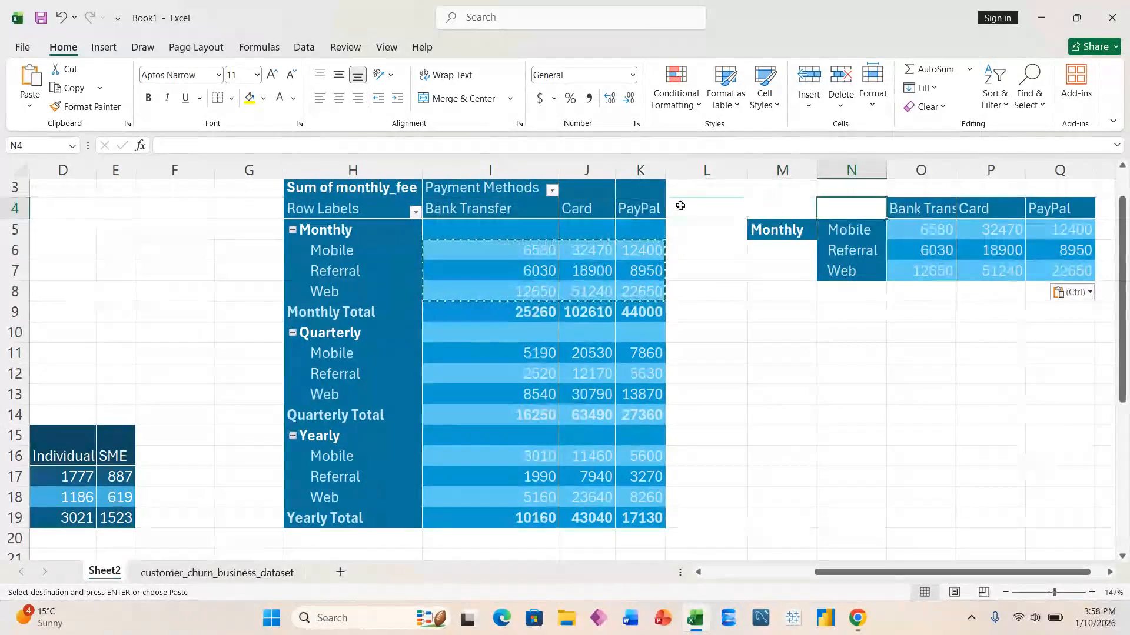
pyautogui.write('Sign')
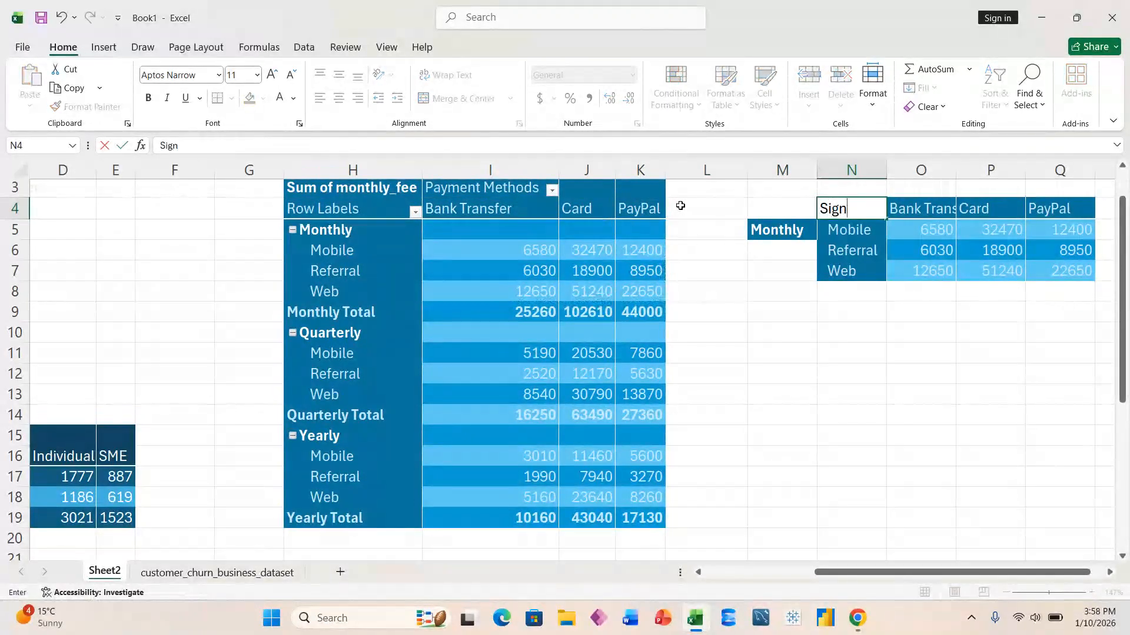
pyautogui.write('up Channe')
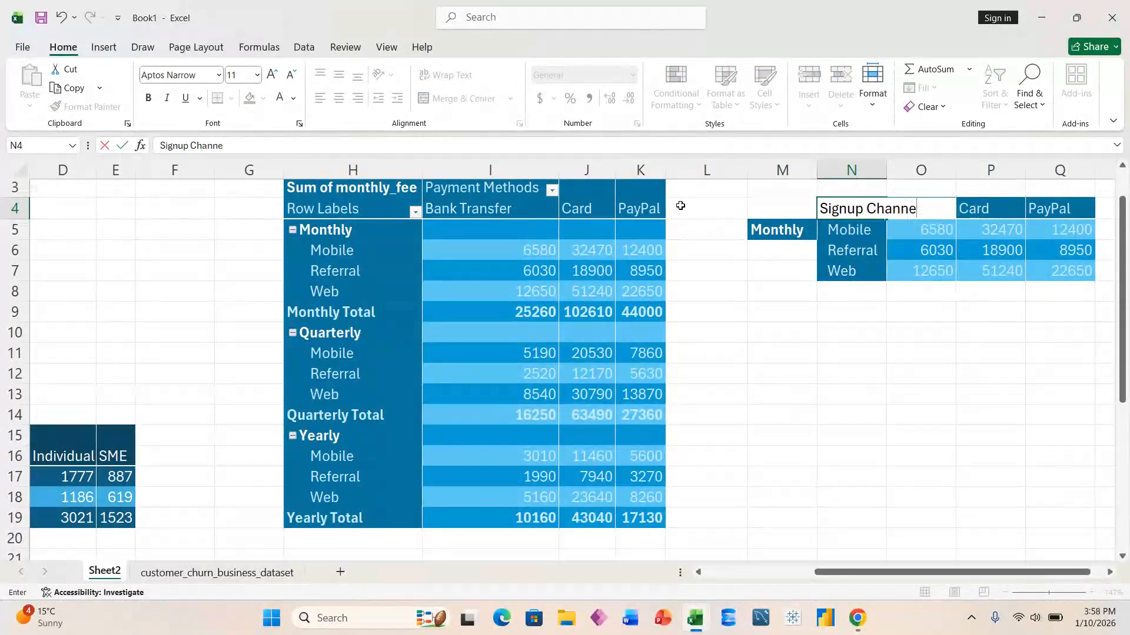
pyautogui.press('Return')
# Enter the heading "Contract Type" in cell M4 above the copied Monthly label
pyautogui.press('Left')
pyautogui.press('Up')
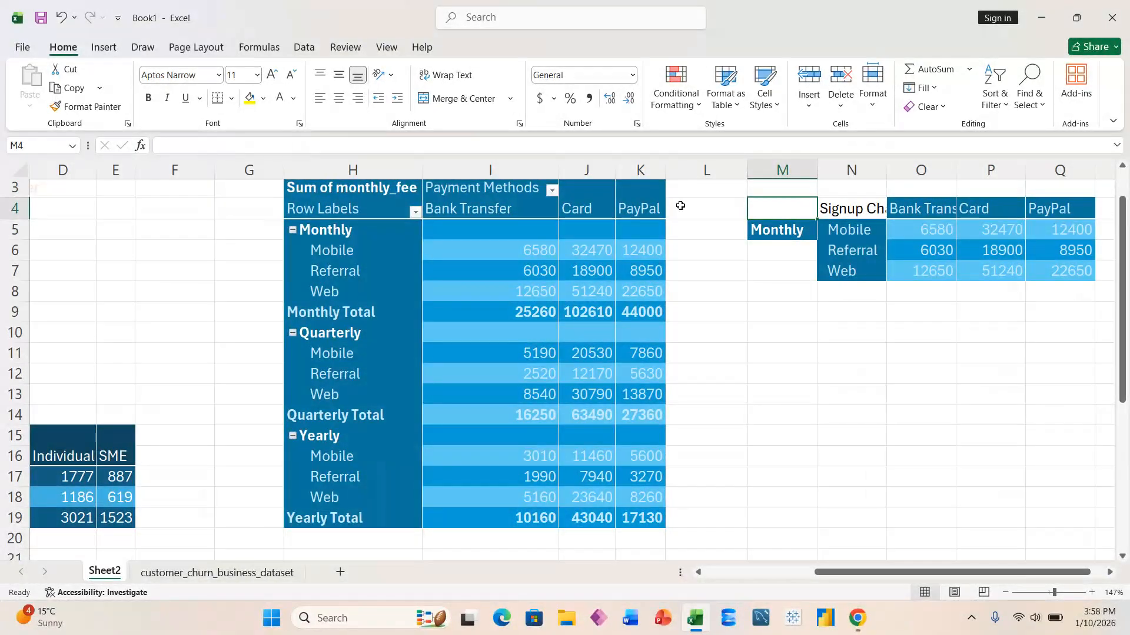
pyautogui.write('Contra')
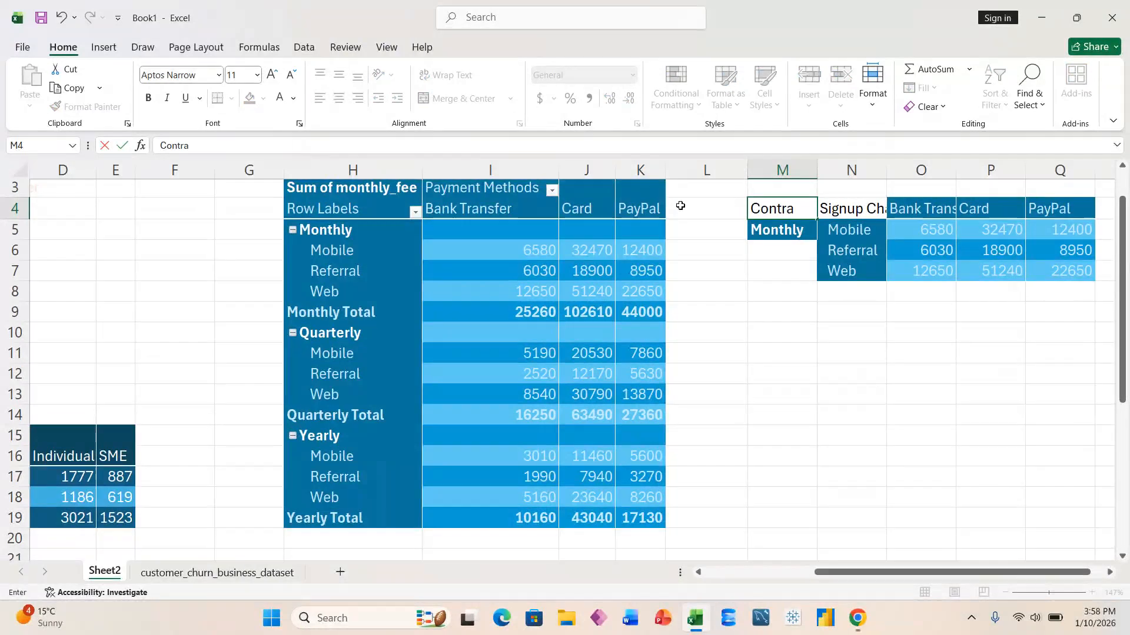
pyautogui.write('ct Type')
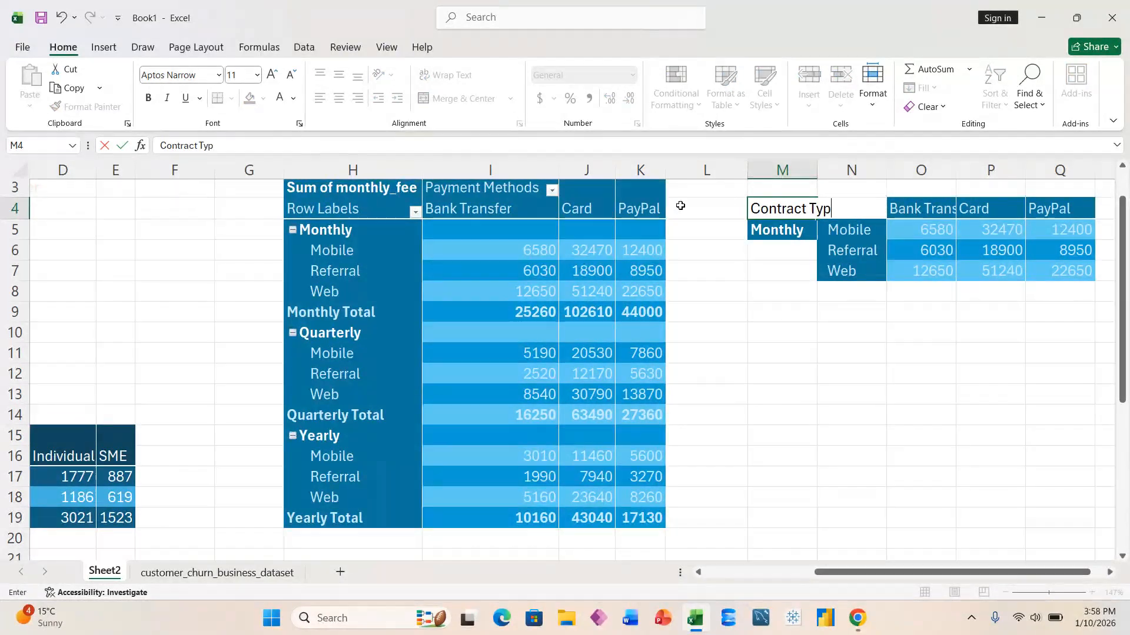
pyautogui.press('Return')
# AutoFit the widths of columns M and N to the Contract Type and Signup Channel headings
pyautogui.press('Up')
pyautogui.hotkey('shift', 'Right')
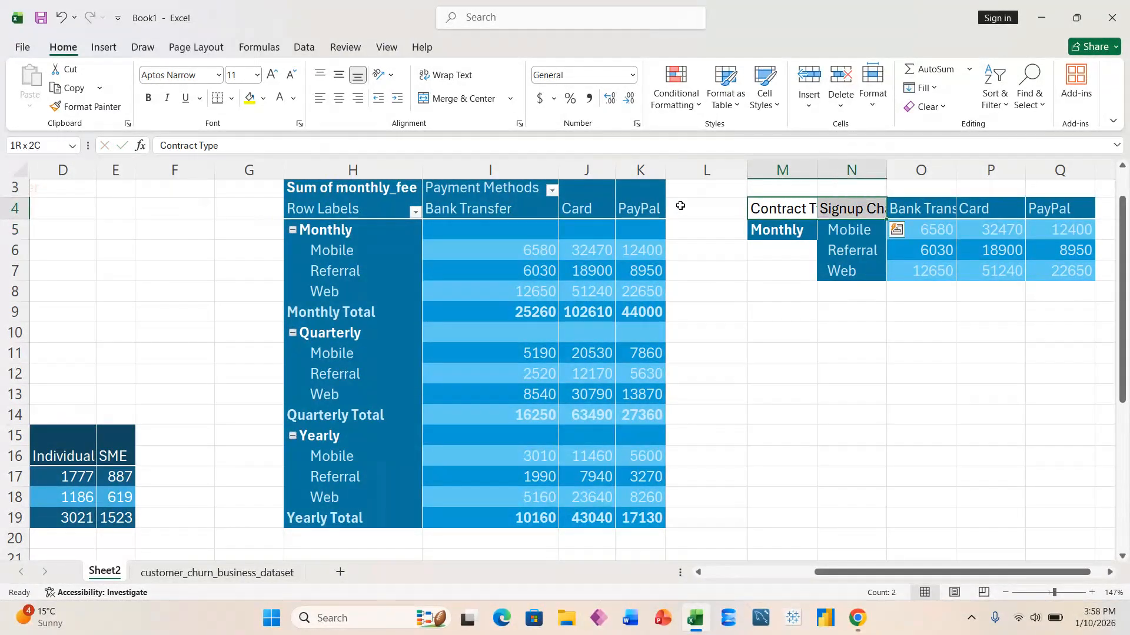
pyautogui.hotkey('alt', 'h')
pyautogui.press('o')
pyautogui.press('i')
# Apply the Bank Transfer heading's formatting to the Signup Channel and Contract Type headings with Format Painter
pyautogui.press('Right')
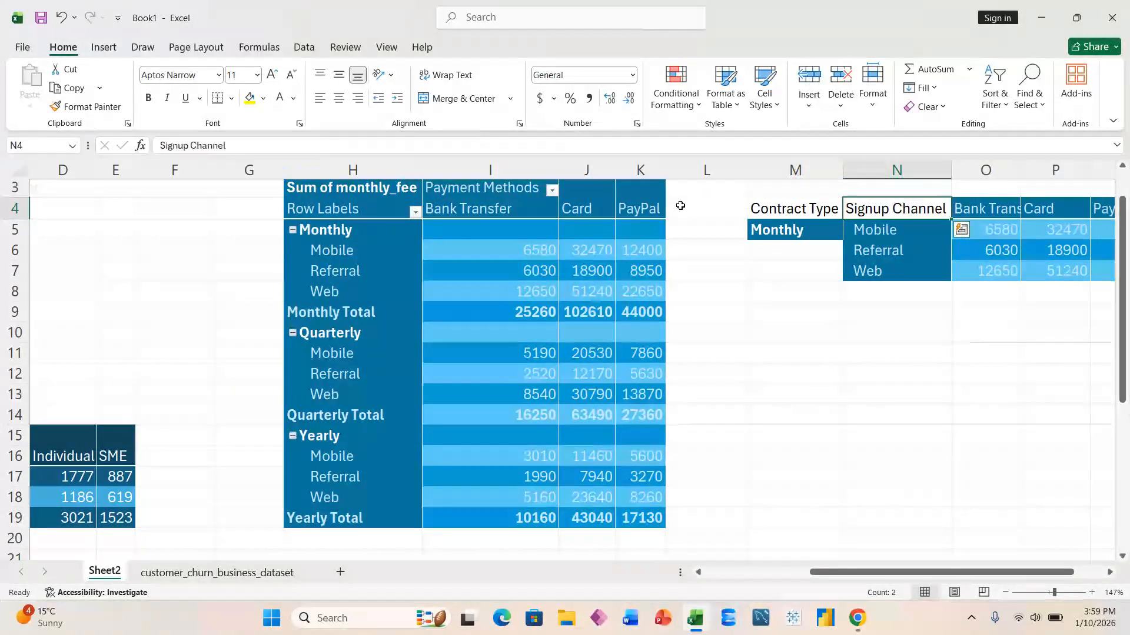
pyautogui.press('Right')
pyautogui.press('alt')
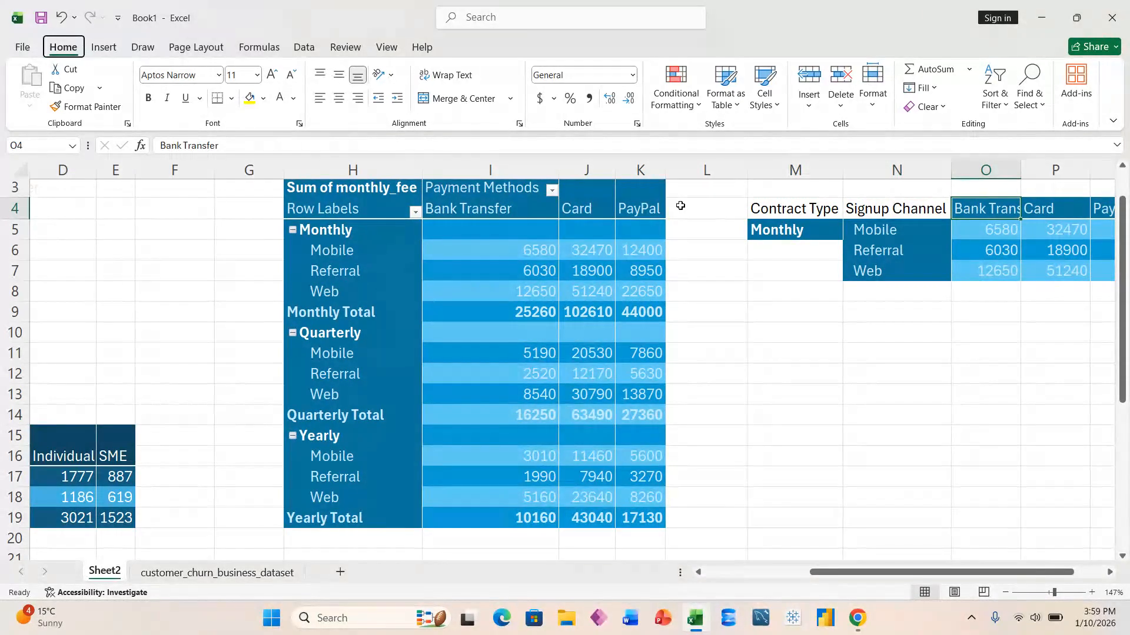
pyautogui.press('h')
pyautogui.press('f')
pyautogui.press('p')
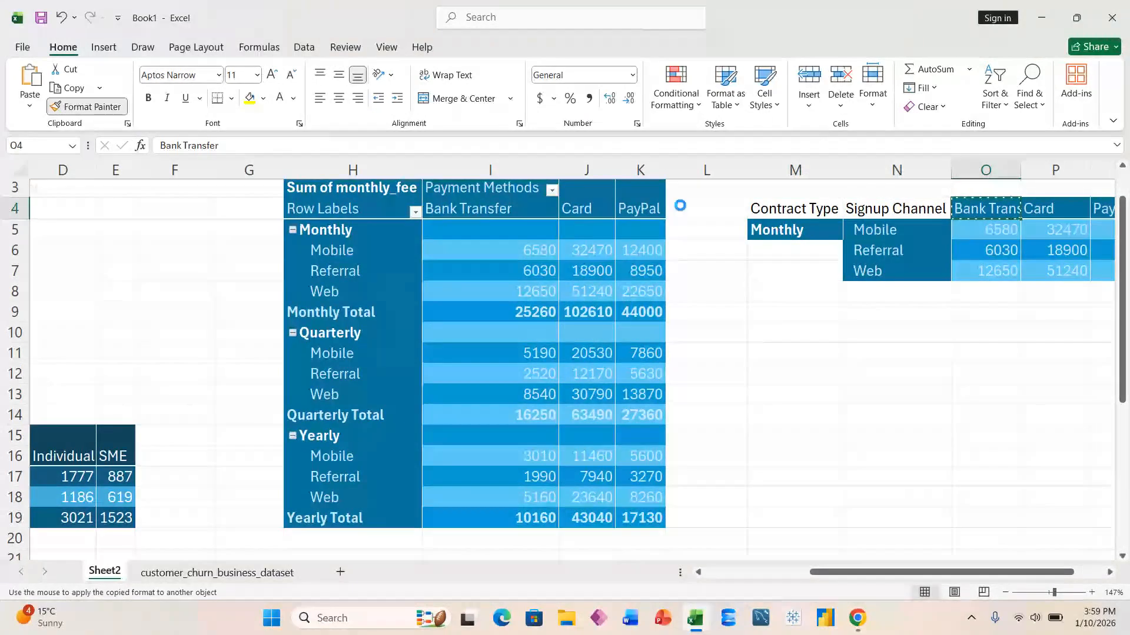
pyautogui.press('Left')
pyautogui.press('Return')
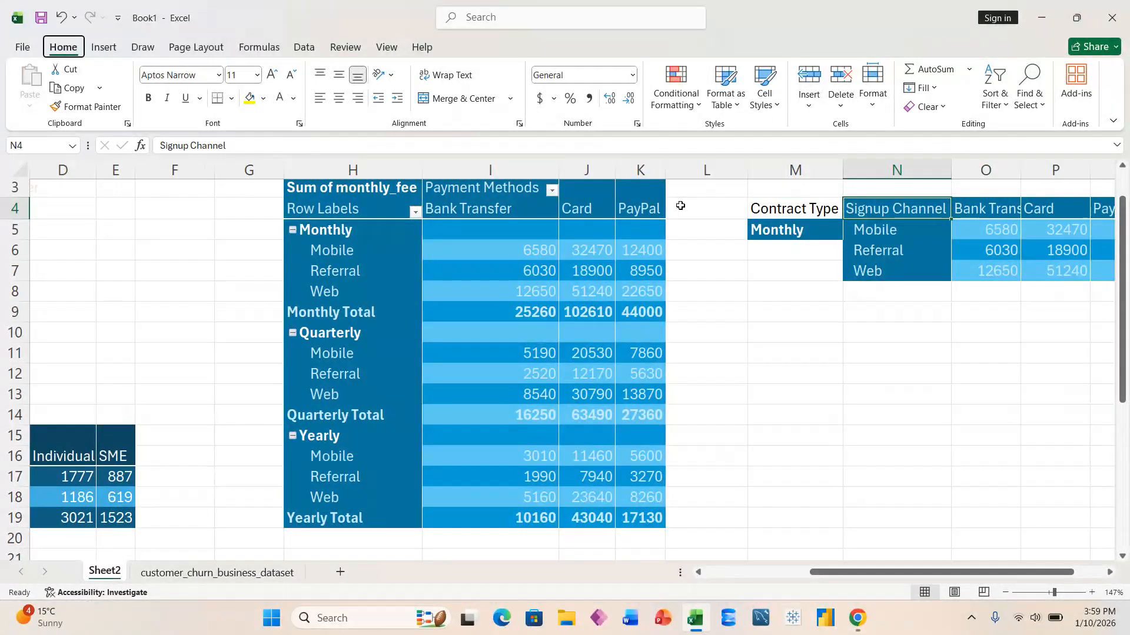
pyautogui.press('alt')
pyautogui.press('h')
pyautogui.press('f')
pyautogui.press('p')
pyautogui.press('Left')
pyautogui.press('Return')
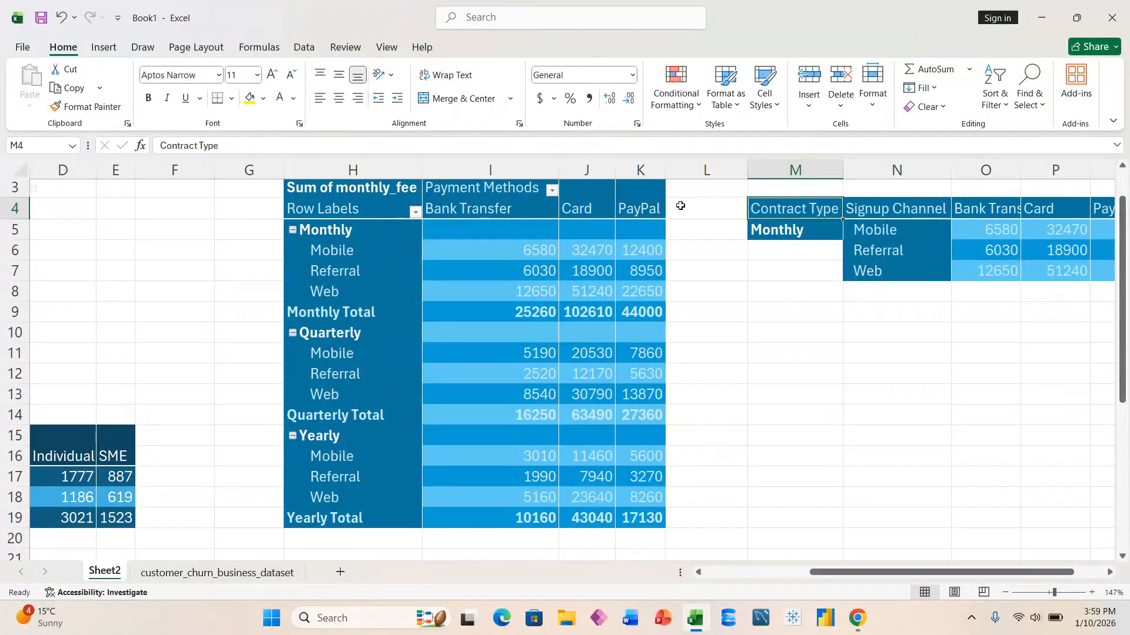
pyautogui.press('Down')
pyautogui.press('Right')
pyautogui.press('Left')
pyautogui.press('Up')
pyautogui.hotkey('ctrl', 'Left')
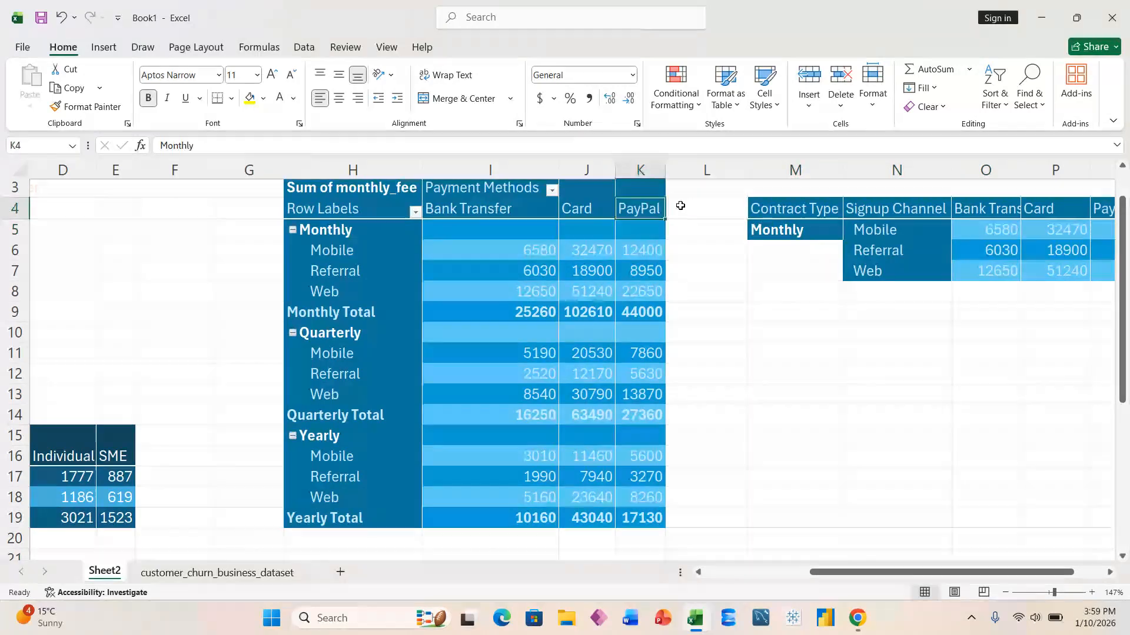
pyautogui.hotkey('ctrl', 'Right')
pyautogui.hotkey('shift', 'Down')
pyautogui.hotkey('shift', 'Down')
pyautogui.hotkey('shift', 'Down')
pyautogui.press('Right')
pyautogui.press('Right')
pyautogui.press('Right')
pyautogui.press('Right')
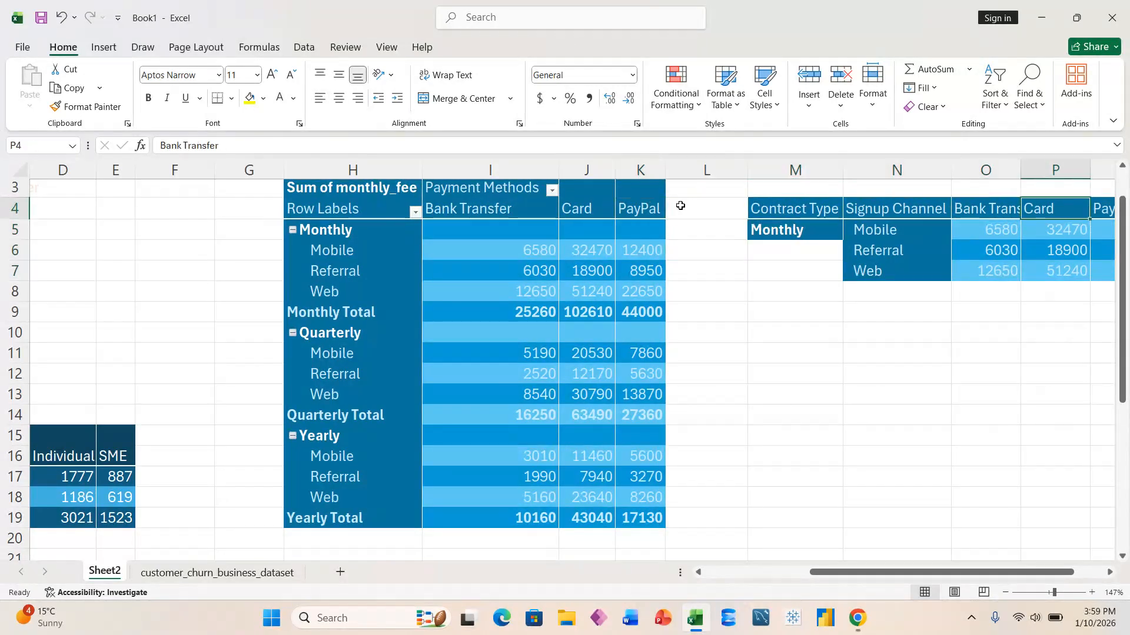
pyautogui.press('Left')
pyautogui.press('Left')
pyautogui.press('Left')
pyautogui.press('Left')
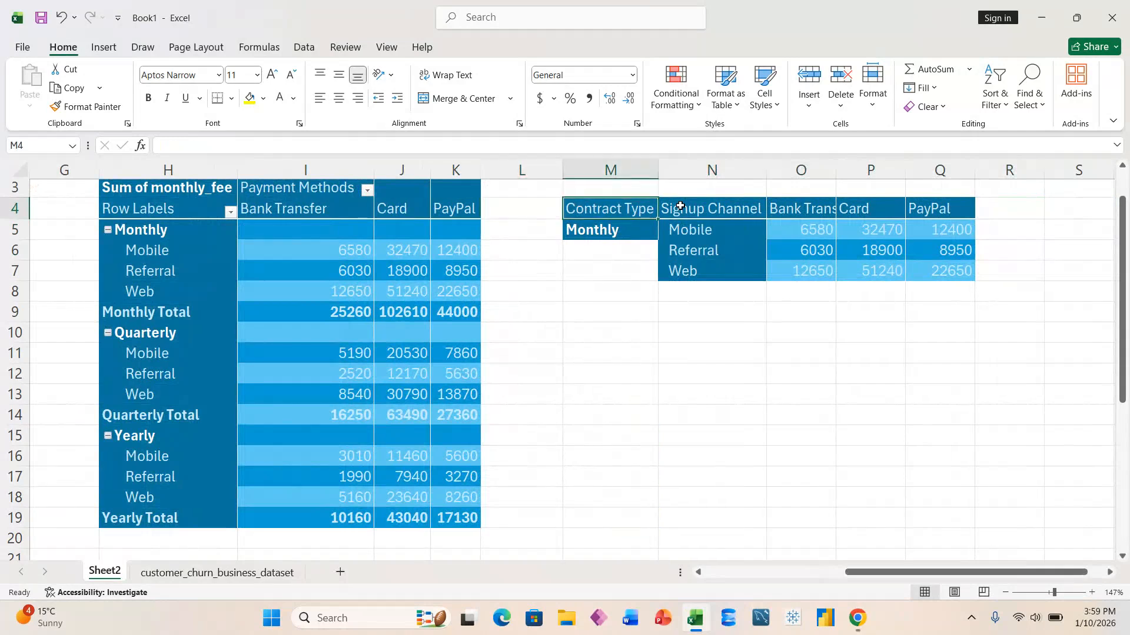
# Clear the contents and formatting of the manually built table in M4:Q7
pyautogui.hotkey('shift', 'Down')
pyautogui.hotkey('shift', 'Down')
pyautogui.hotkey('shift', 'Down')
pyautogui.hotkey('shift', 'Right')
pyautogui.hotkey('shift', 'Right')
pyautogui.hotkey('shift', 'Right')
pyautogui.hotkey('shift', 'Right')
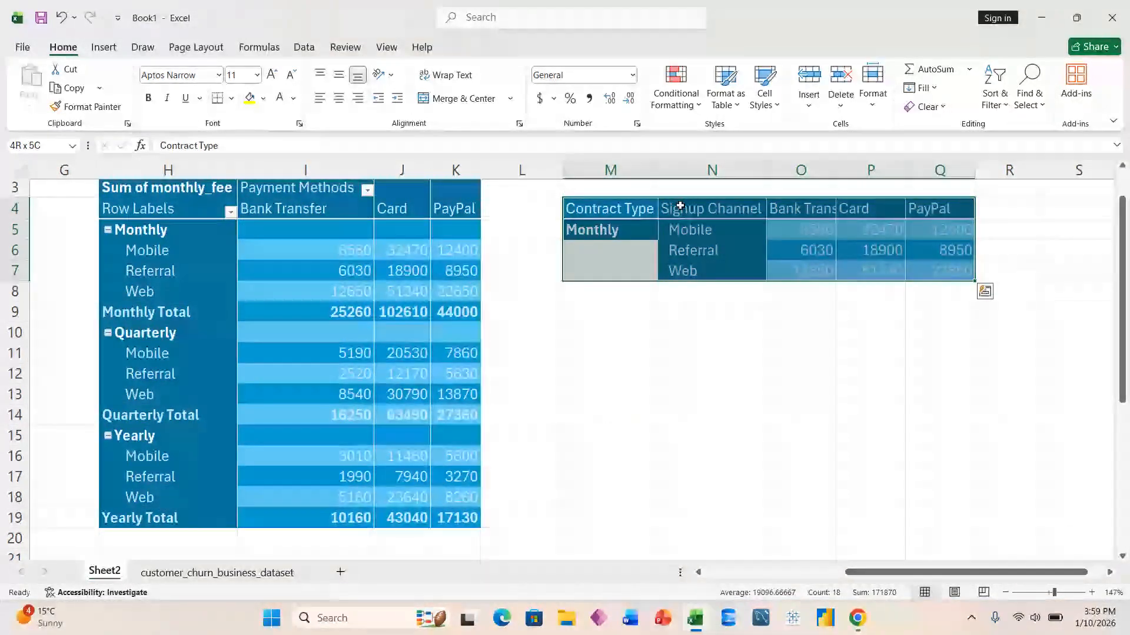
pyautogui.press('Delete')
pyautogui.click(927, 107)
pyautogui.click(936, 147)
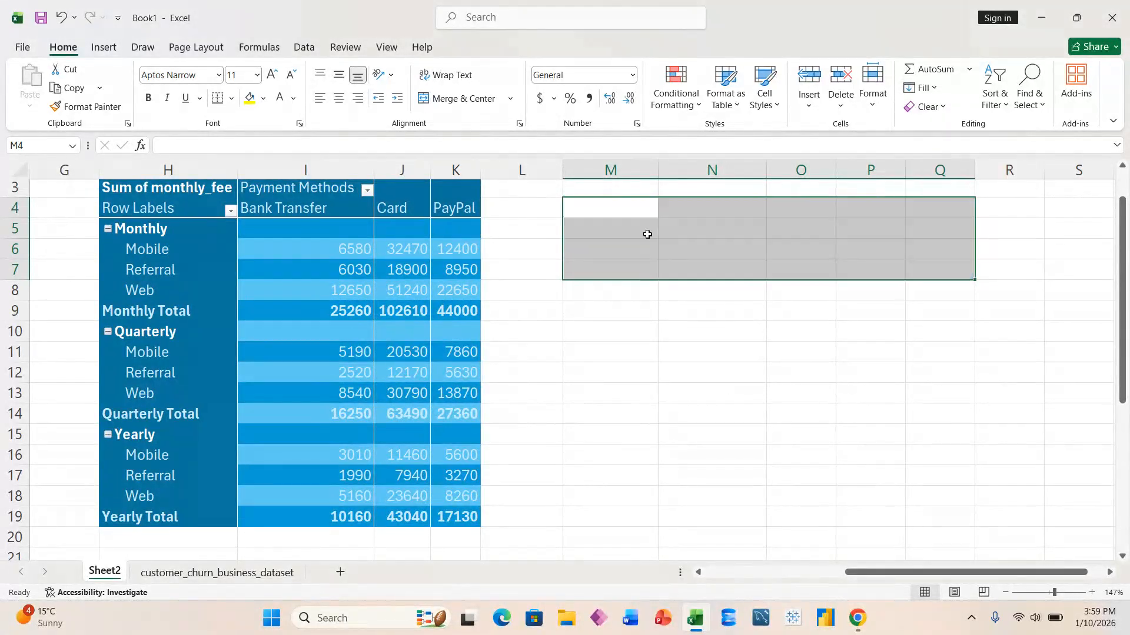
# Copy the whole monthly fee pivot table and paste it at cell M3, beside the original
pyautogui.click(265, 361)
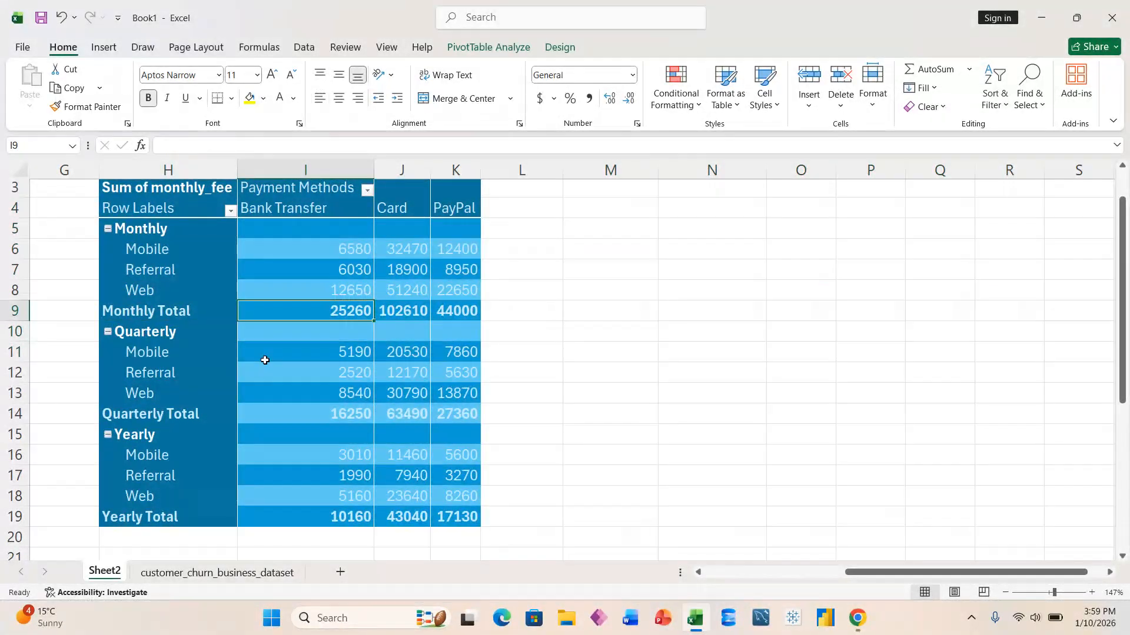
pyautogui.hotkey('ctrl', 'a')
pyautogui.hotkey('ctrl', 'c')
pyautogui.press('Right')
pyautogui.press('Right')
pyautogui.press('Right')
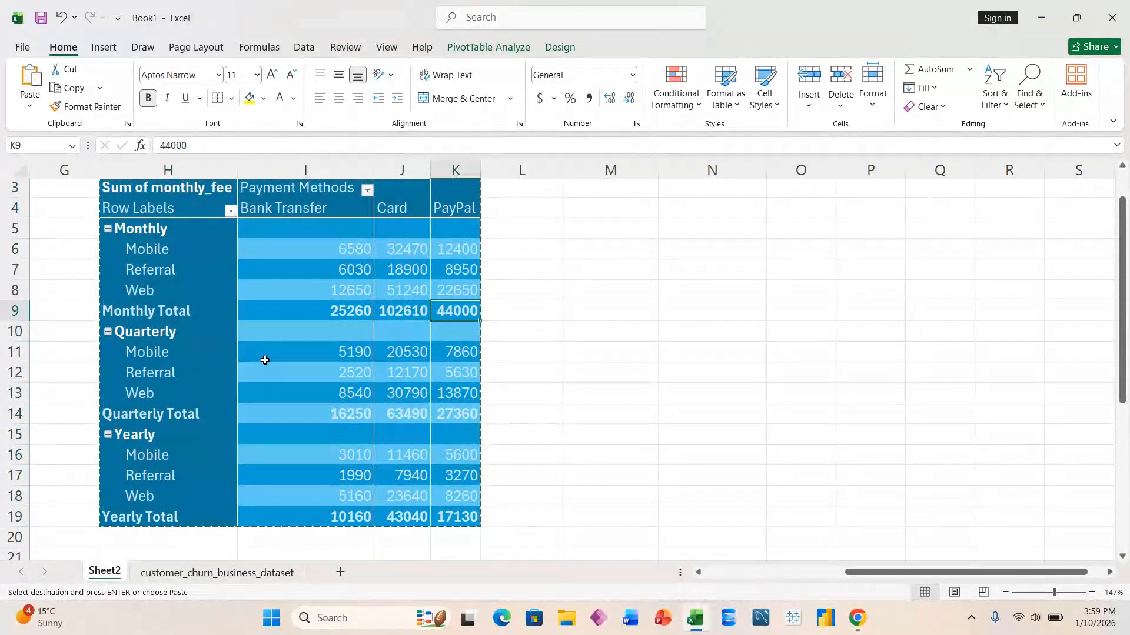
pyautogui.press('Up')
pyautogui.press('Up')
pyautogui.press('Up')
pyautogui.press('Up')
pyautogui.press('Up')
pyautogui.press('Up')
pyautogui.press('Up')
pyautogui.press('Up')
pyautogui.press('Right')
pyautogui.press('Down')
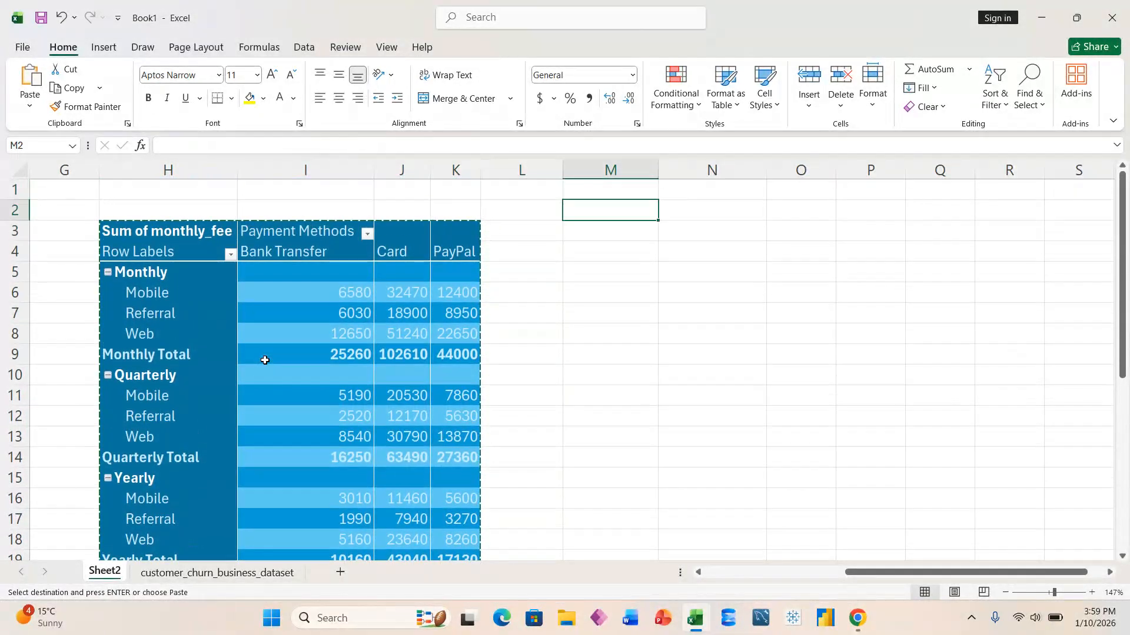
pyautogui.press('Down')
pyautogui.hotkey('ctrl', 'v')
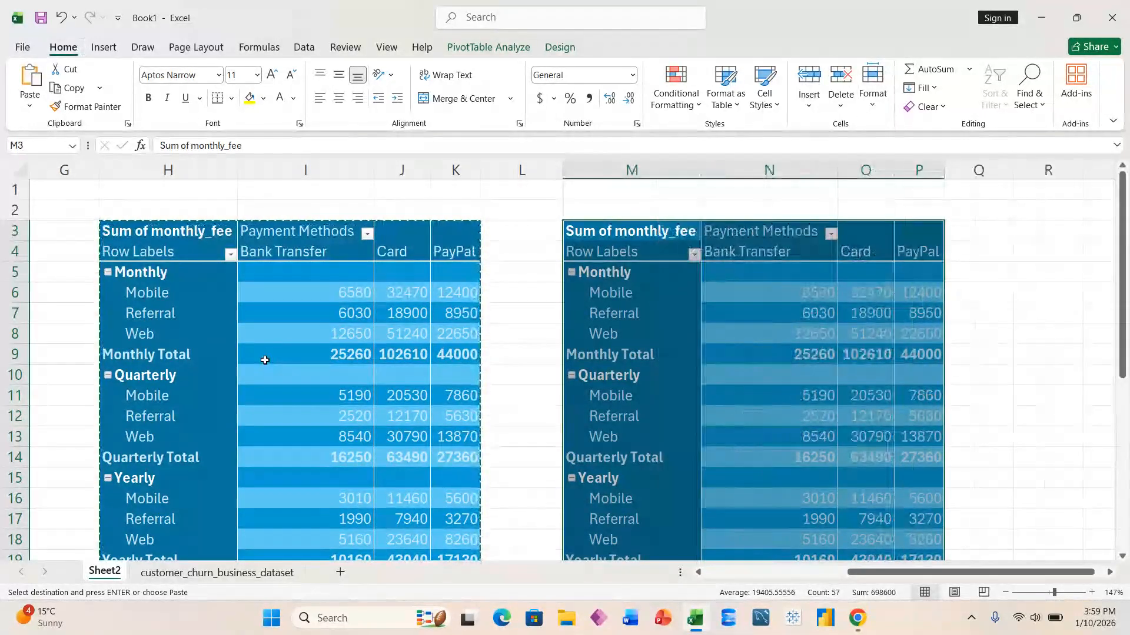
# Select the pasted pivot table and try the Compact Form report layout on it
pyautogui.press('Down')
pyautogui.press('Down')
pyautogui.press('Down')
pyautogui.press('Down')
pyautogui.press('Down')
pyautogui.press('Down')
pyautogui.press('Down')
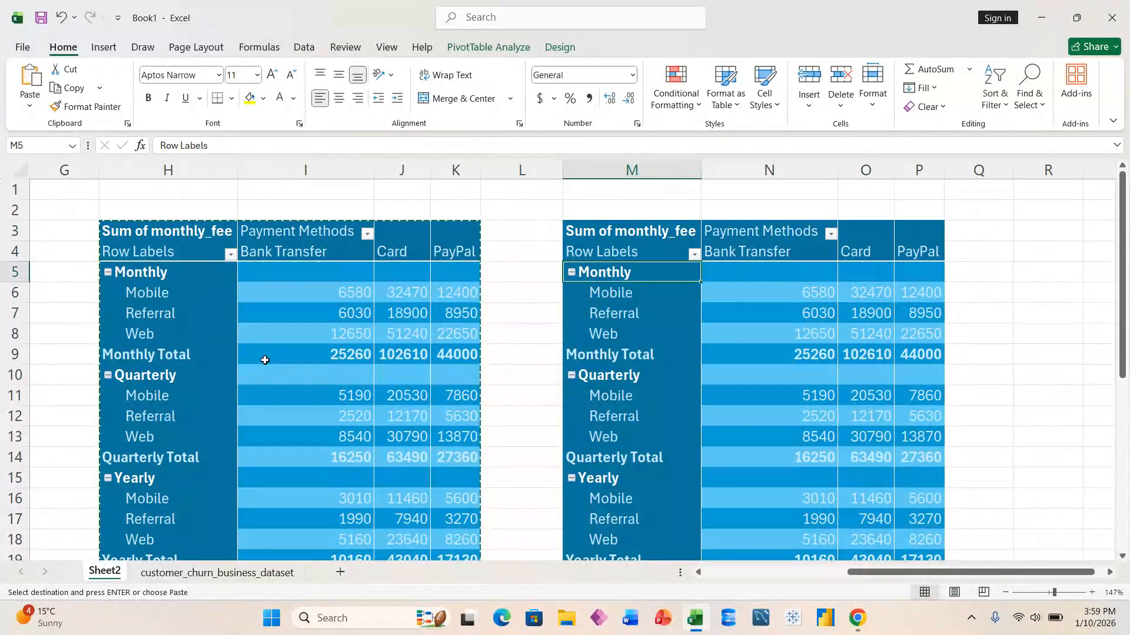
pyautogui.press('Up')
pyautogui.press('Up')
pyautogui.press('Up')
pyautogui.press('Up')
pyautogui.press('Up')
pyautogui.press('Right')
pyautogui.press('Left')
pyautogui.hotkey('shift', 'Down')
pyautogui.hotkey('shift', 'Down')
pyautogui.hotkey('shift', 'Right')
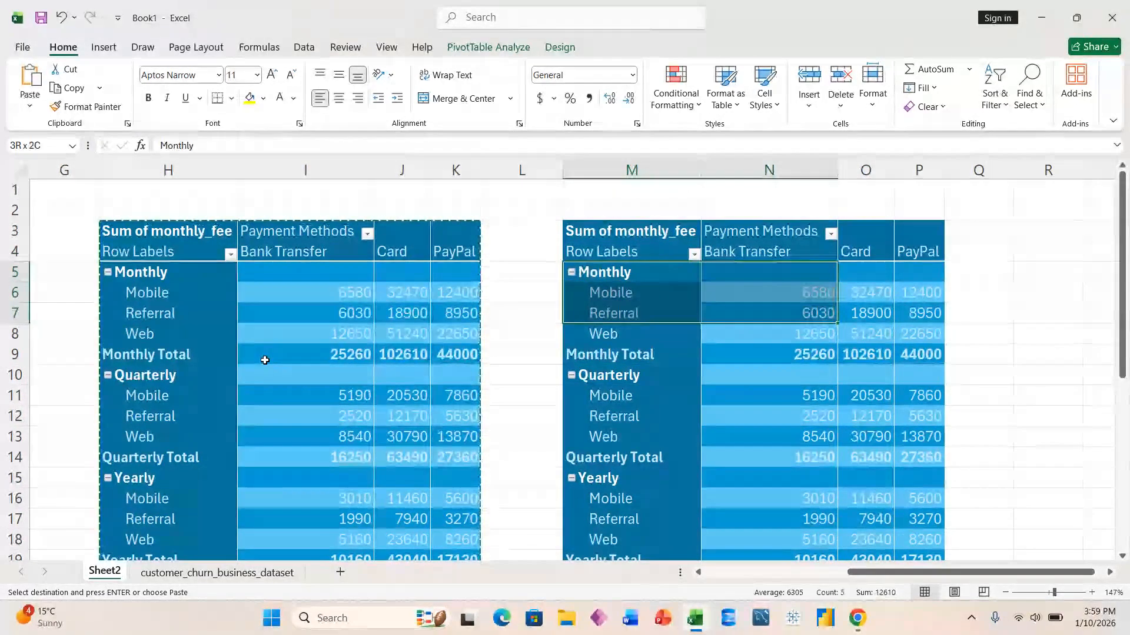
pyautogui.press('Down')
pyautogui.press('Up')
pyautogui.hotkey('ctrl', 'shift', 'End')
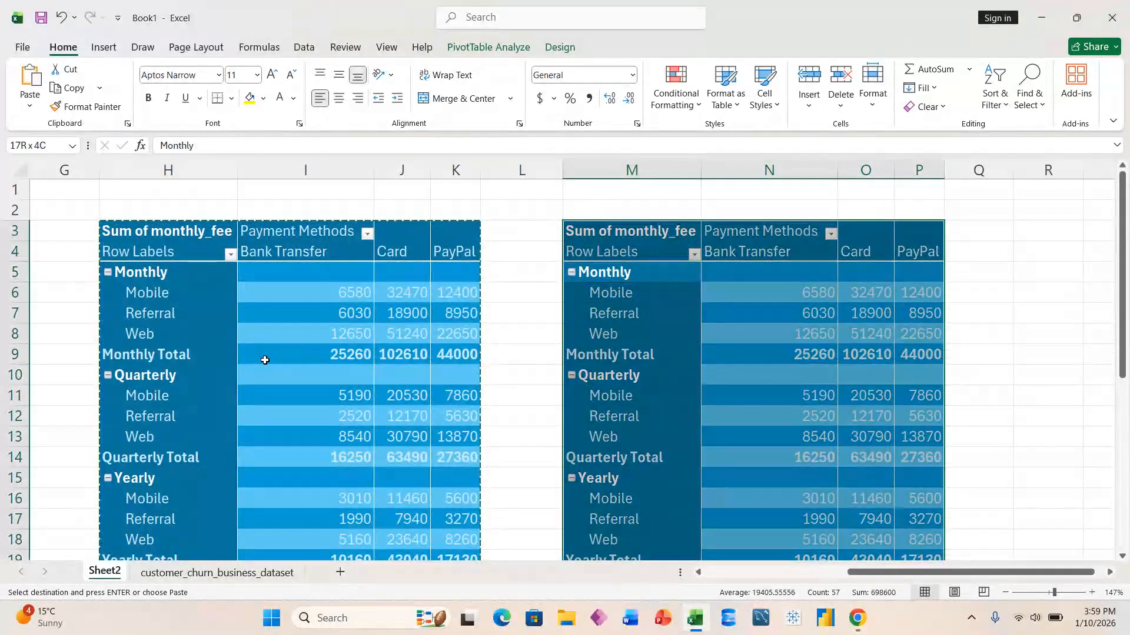
pyautogui.click(562, 51)
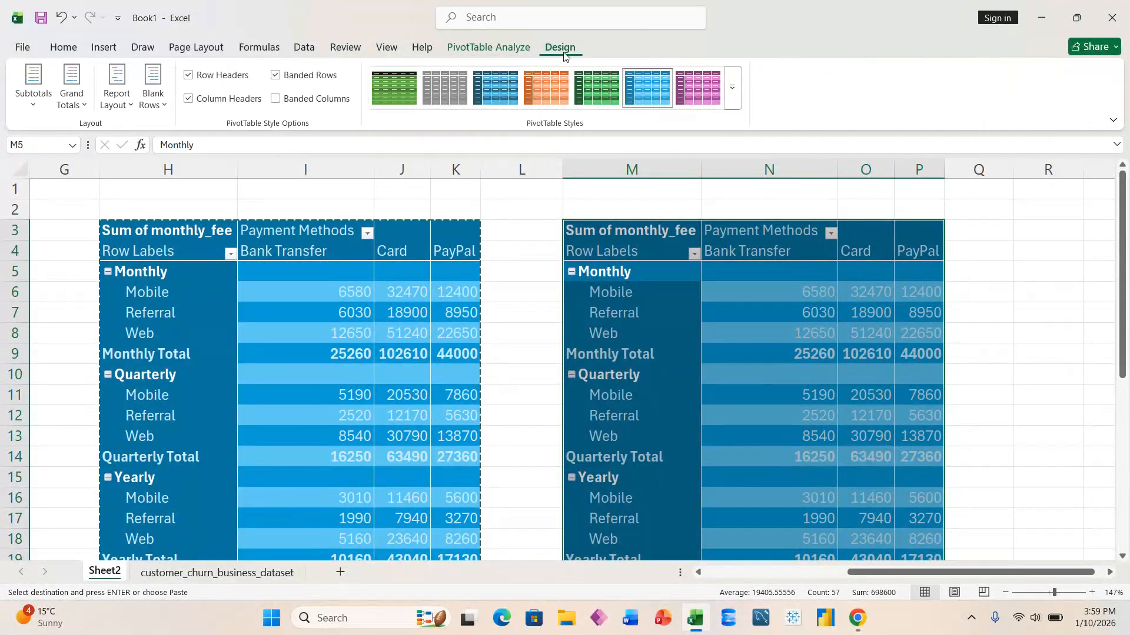
pyautogui.click(130, 109)
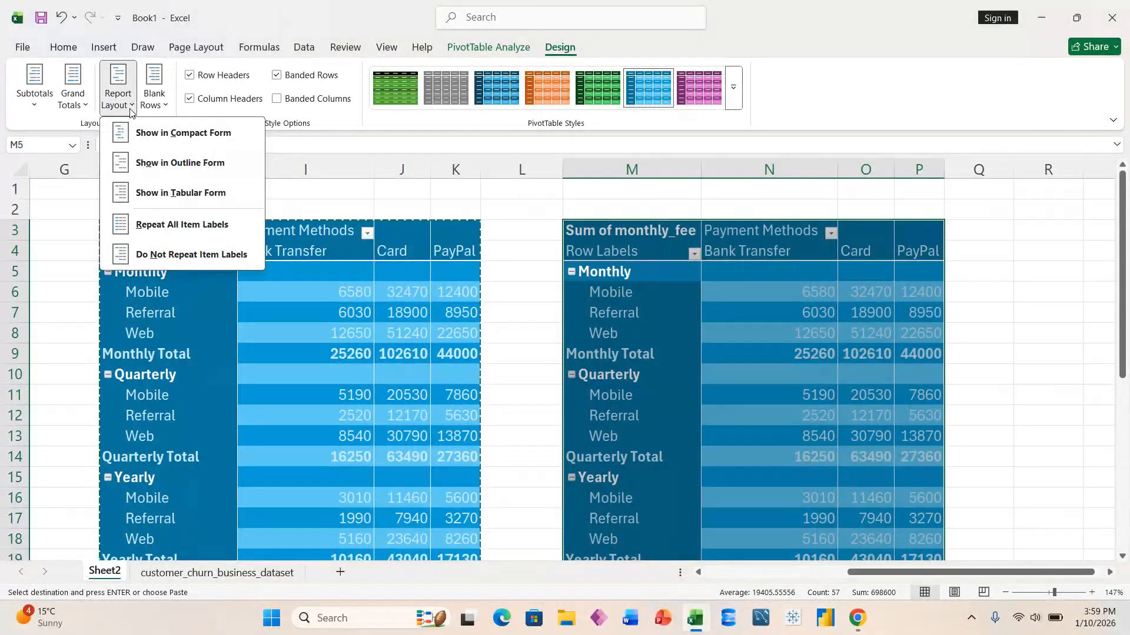
pyautogui.click(148, 134)
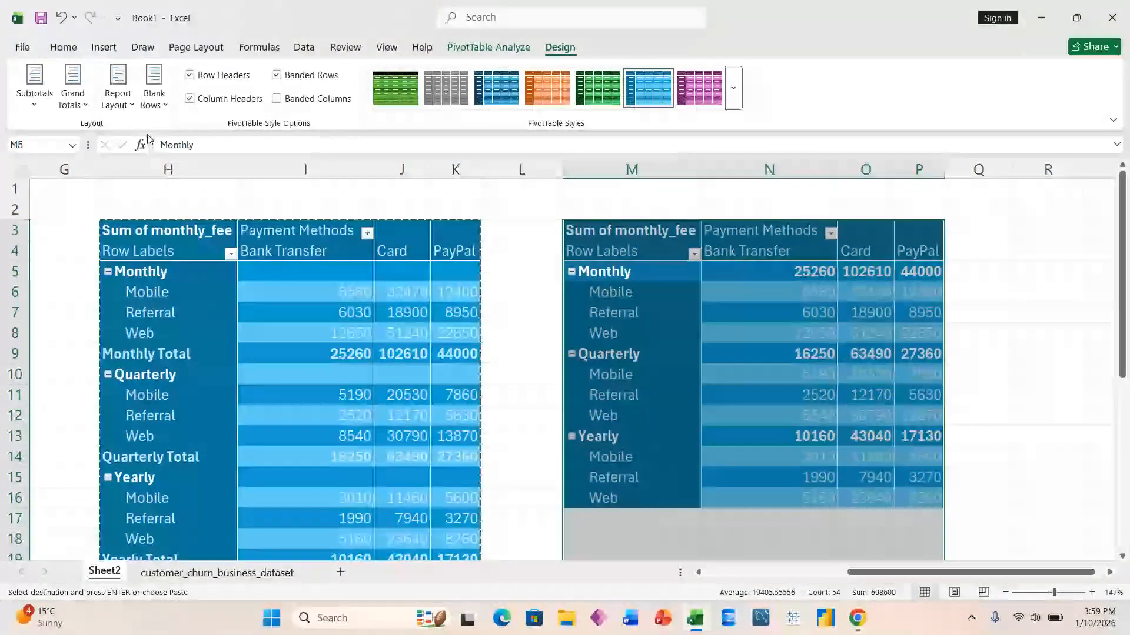
pyautogui.click(131, 108)
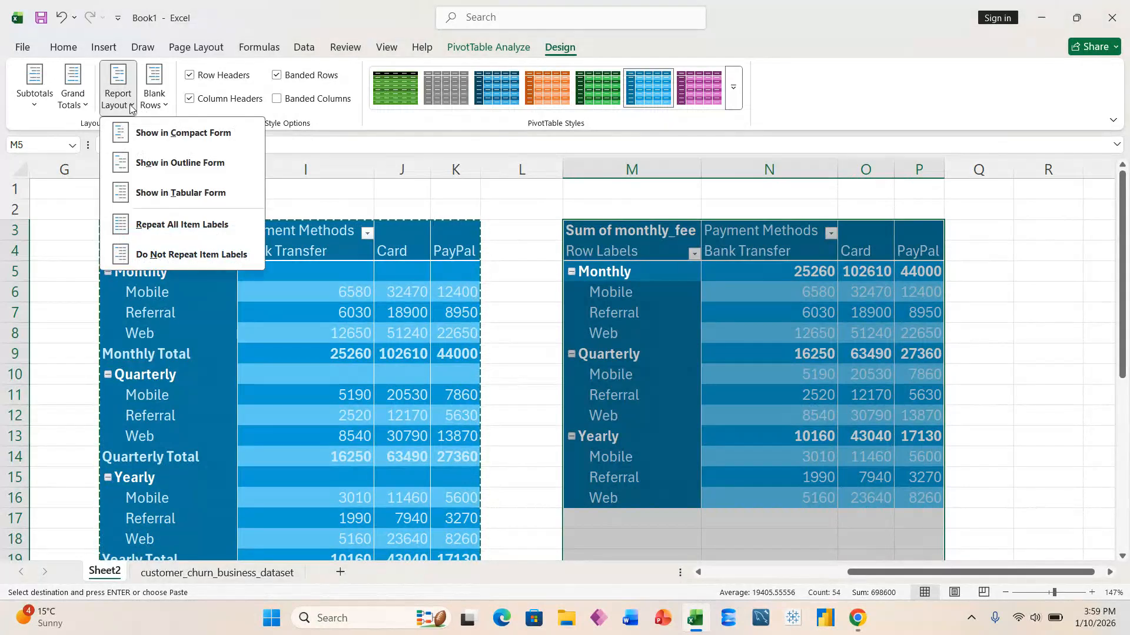
pyautogui.click(145, 169)
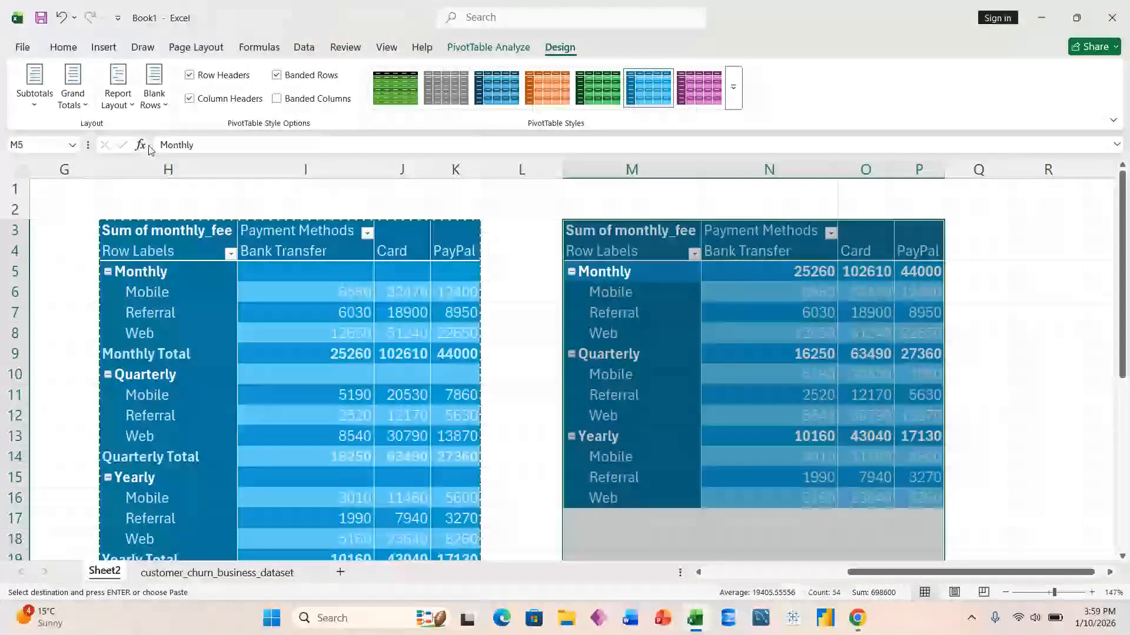
# Try the Outline Form layout on the copied pivot table, undo it, and try repeating all item labels
pyautogui.click(133, 113)
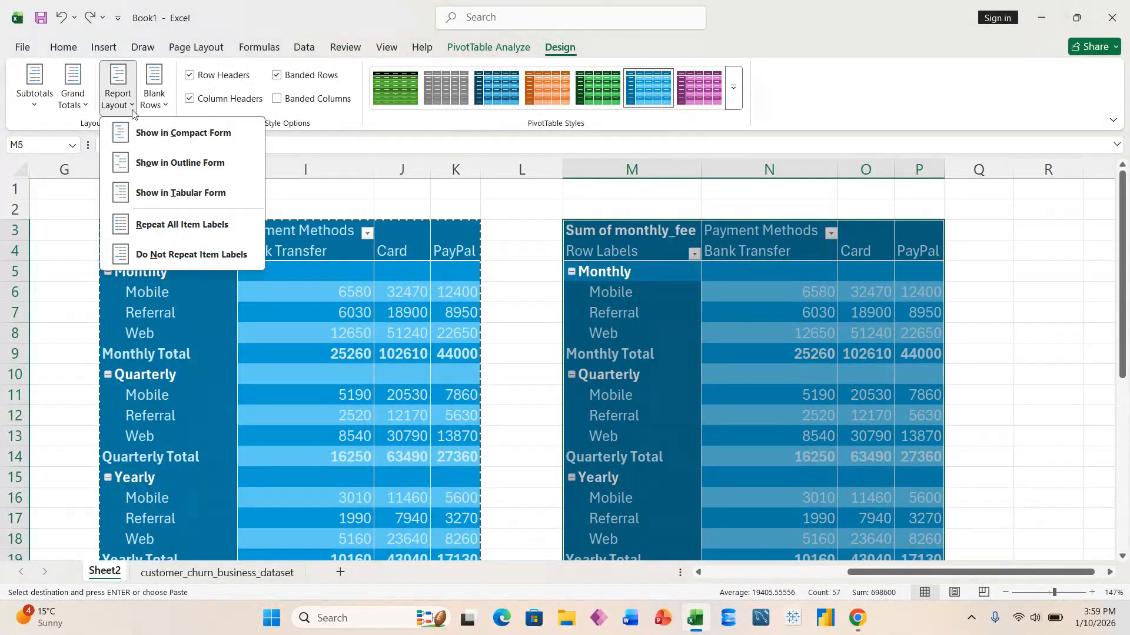
pyautogui.click(158, 166)
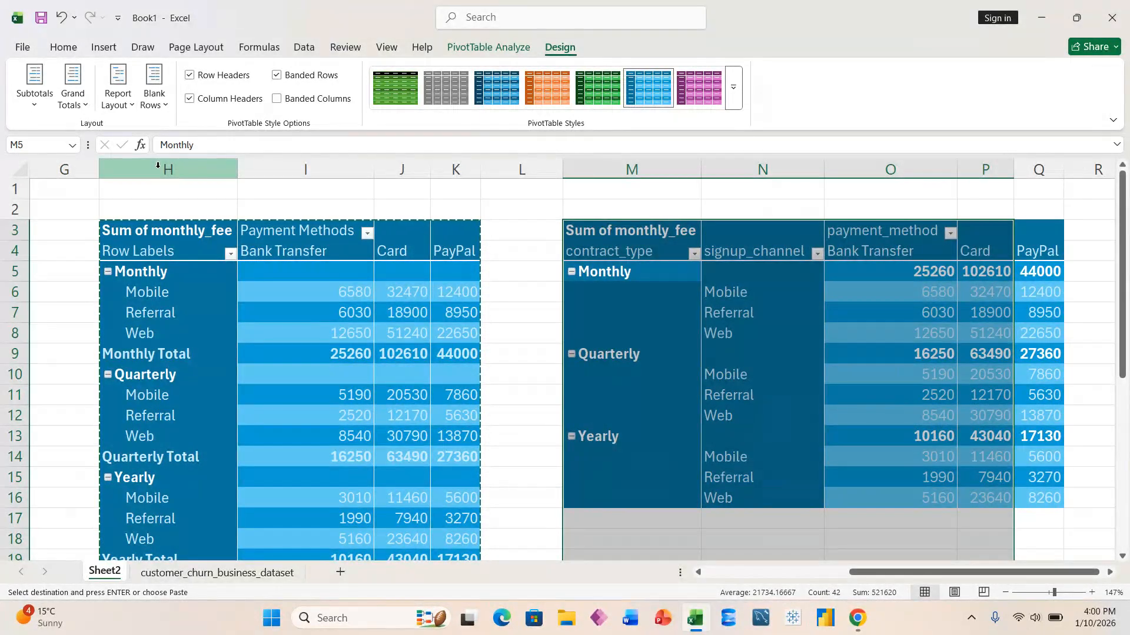
pyautogui.hotkey('ctrl', 'z')
pyautogui.click(130, 113)
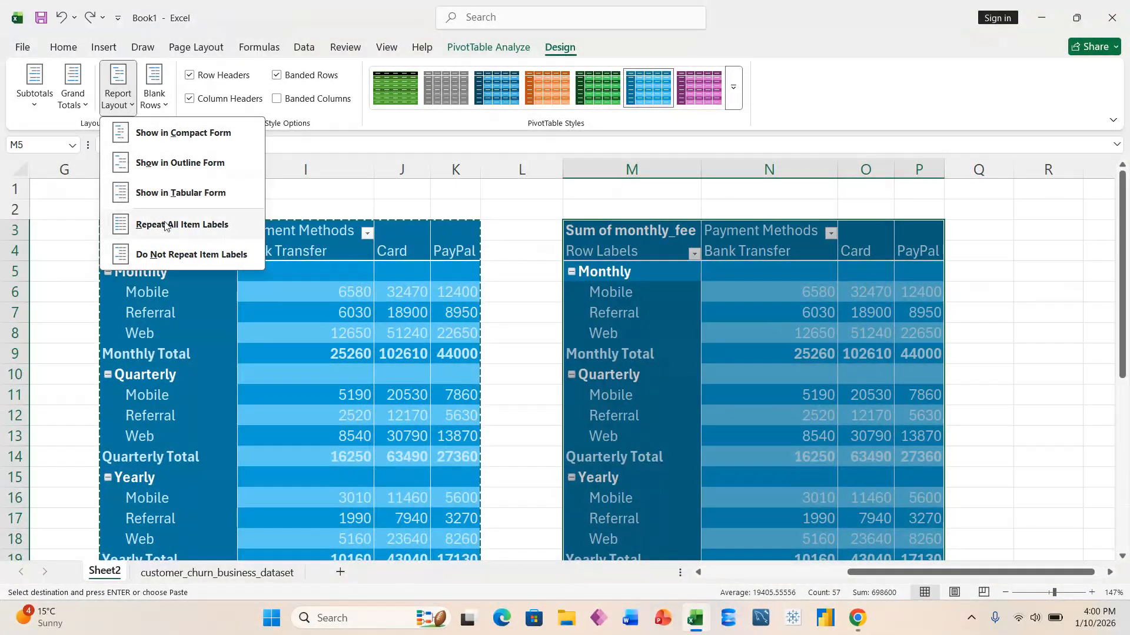
pyautogui.click(165, 227)
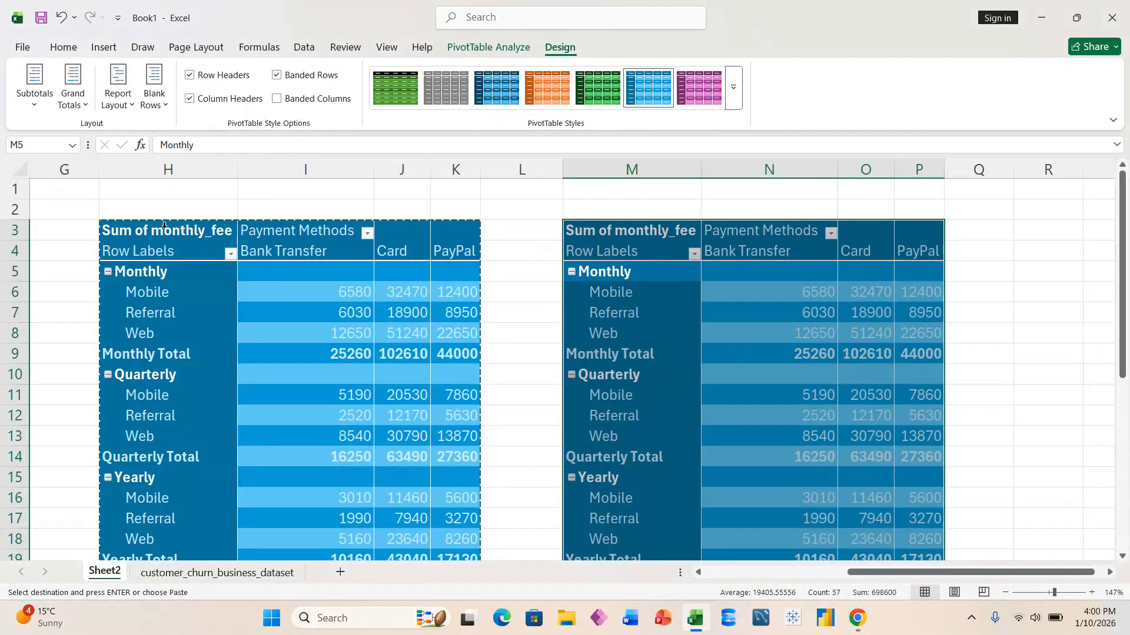
# Switch the copied pivot table to Outline Form once more and undo that layout change
pyautogui.click(125, 104)
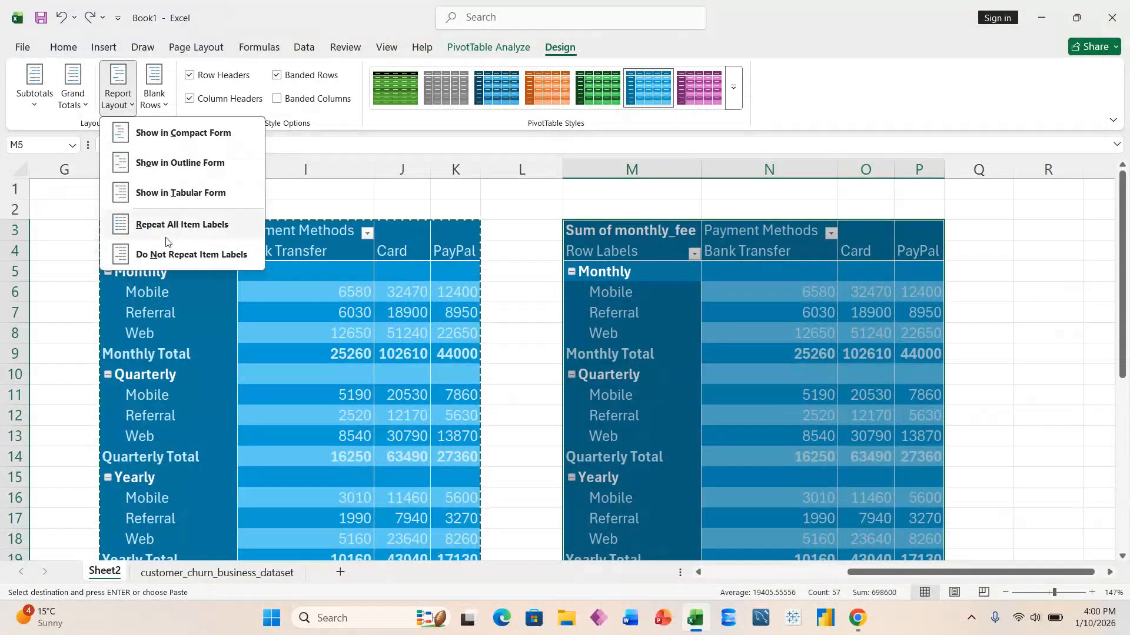
pyautogui.click(179, 163)
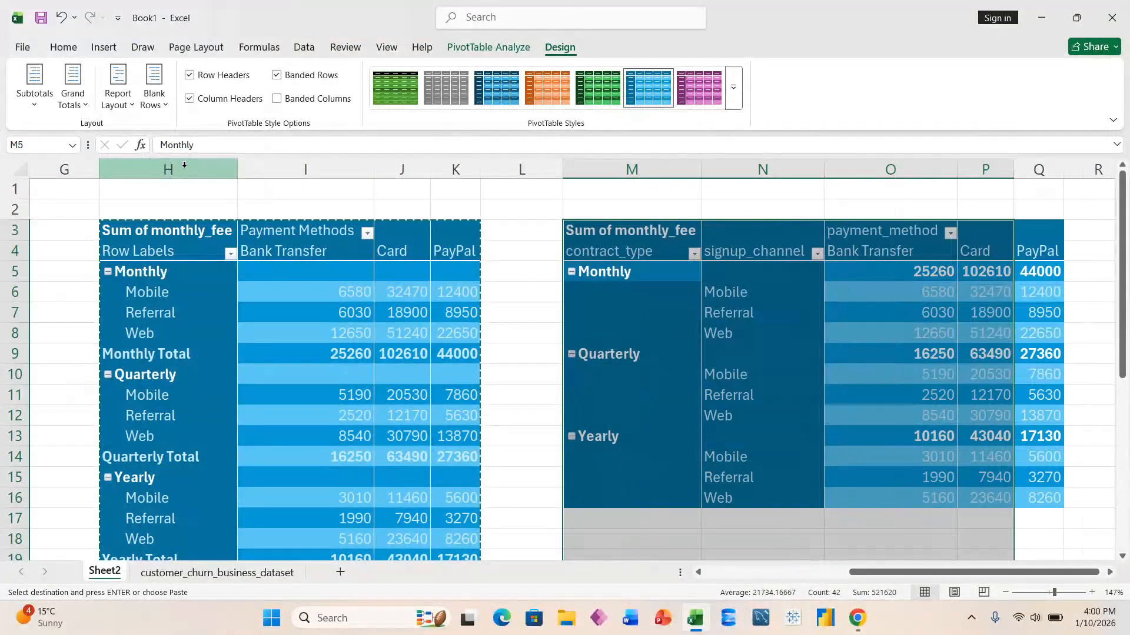
pyautogui.click(125, 106)
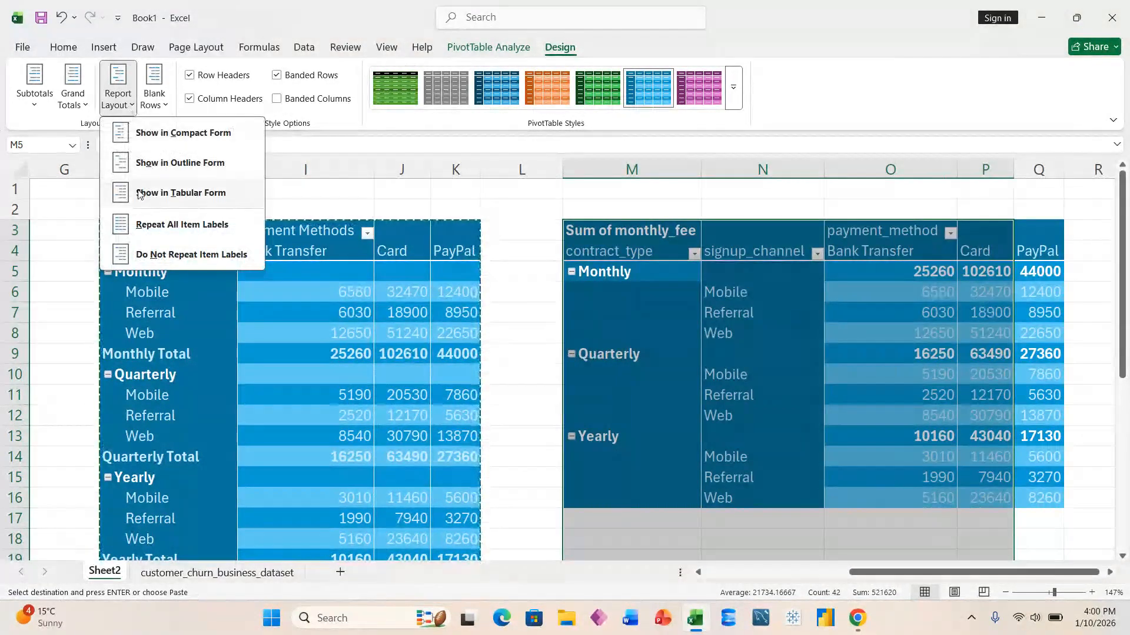
pyautogui.press('Escape')
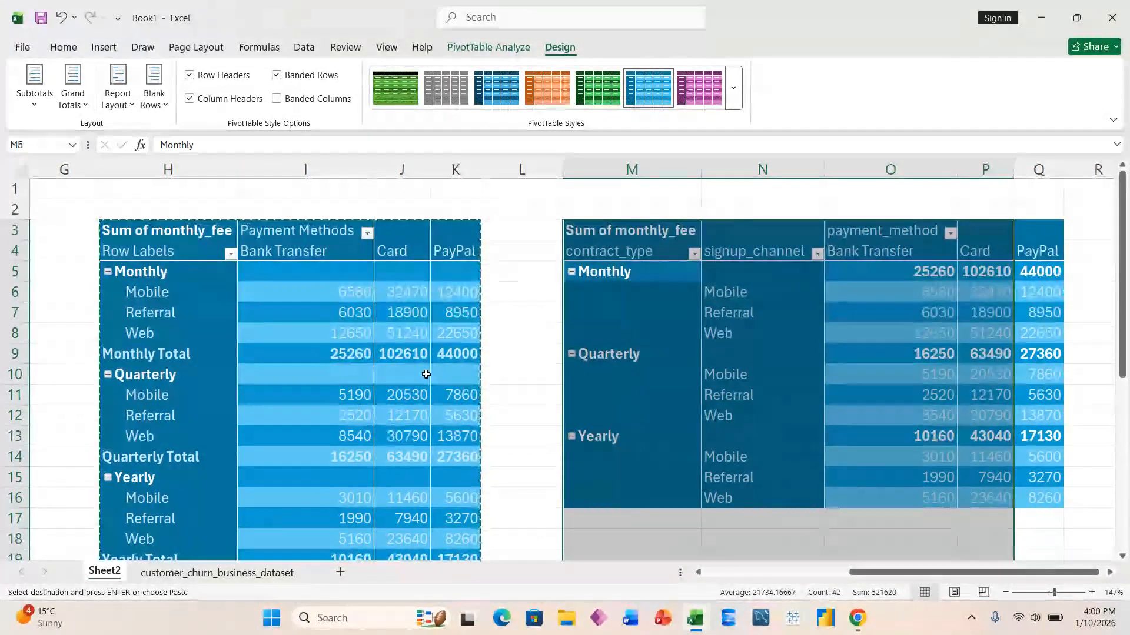
pyautogui.hotkey('ctrl', 'z')
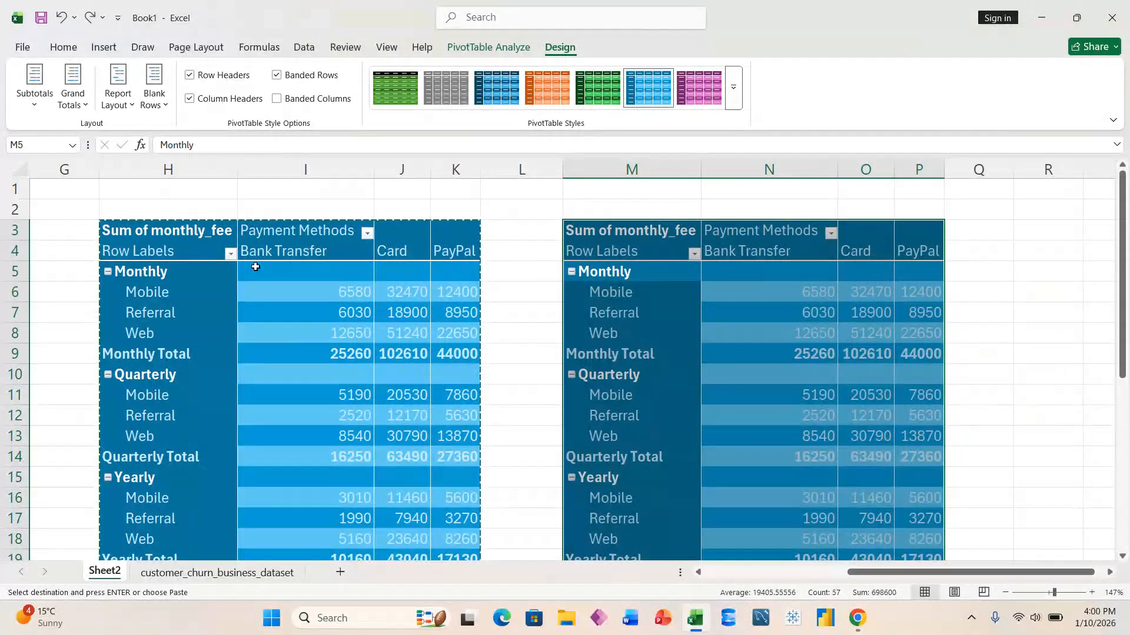
# Show the copied pivot table in Tabular Form, with contract type and signup channel in separate columns
pyautogui.click(118, 100)
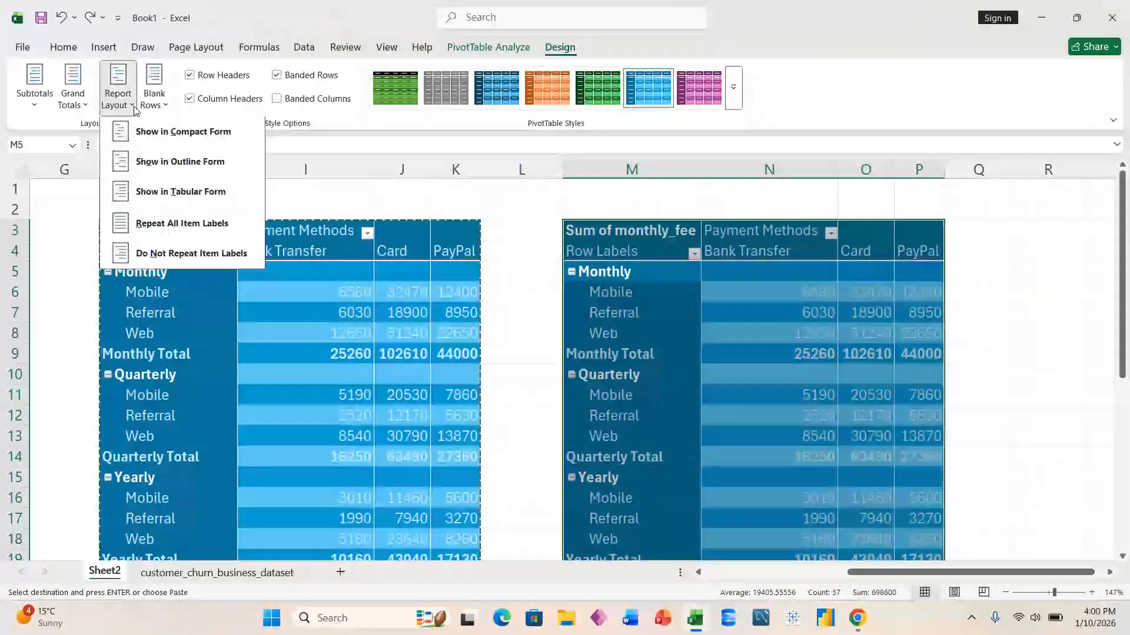
pyautogui.click(167, 193)
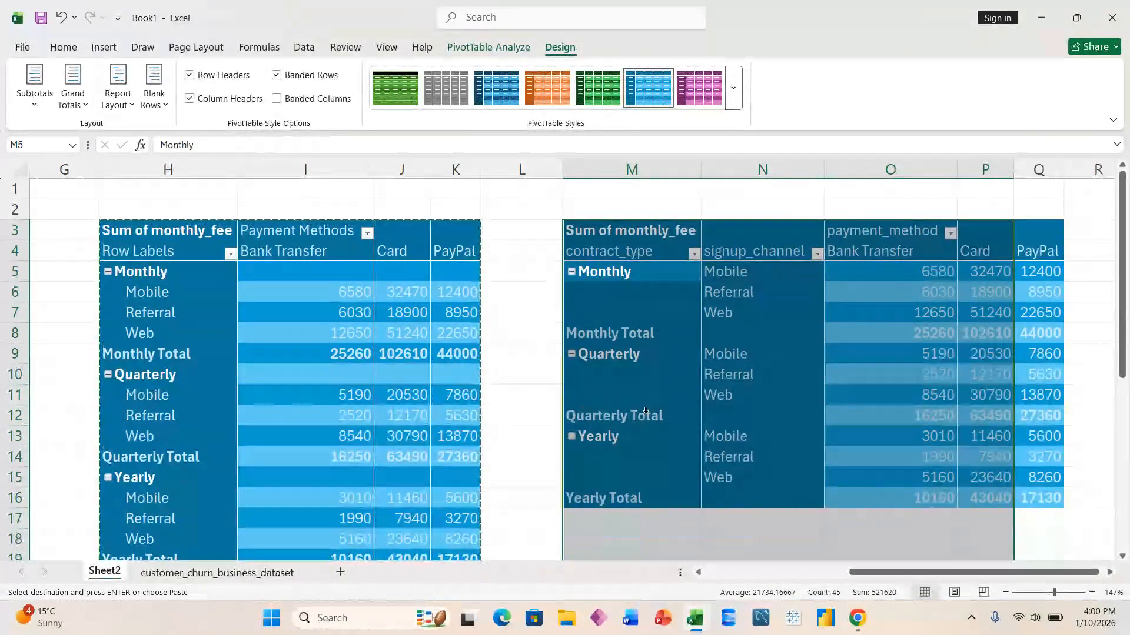
pyautogui.click(654, 335)
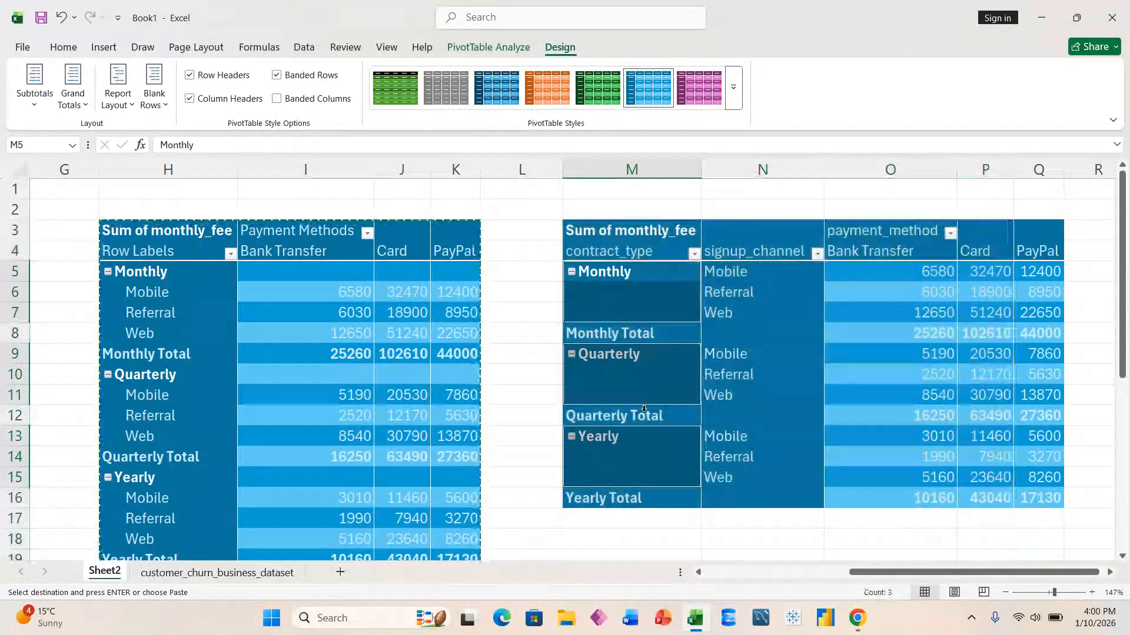
pyautogui.click(654, 334)
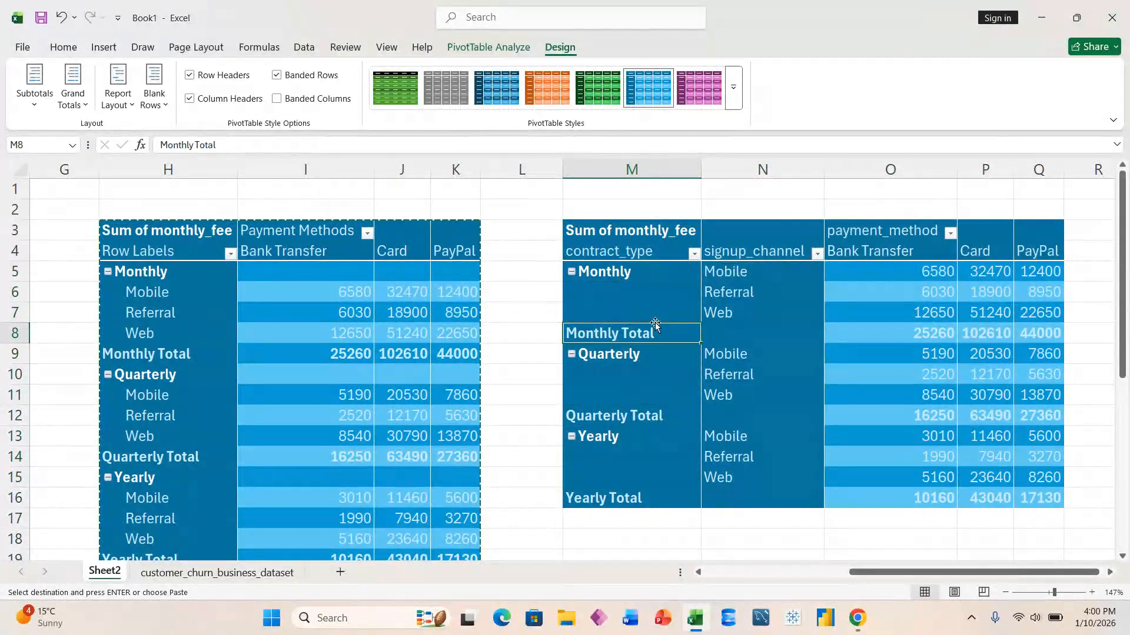
pyautogui.click(652, 293)
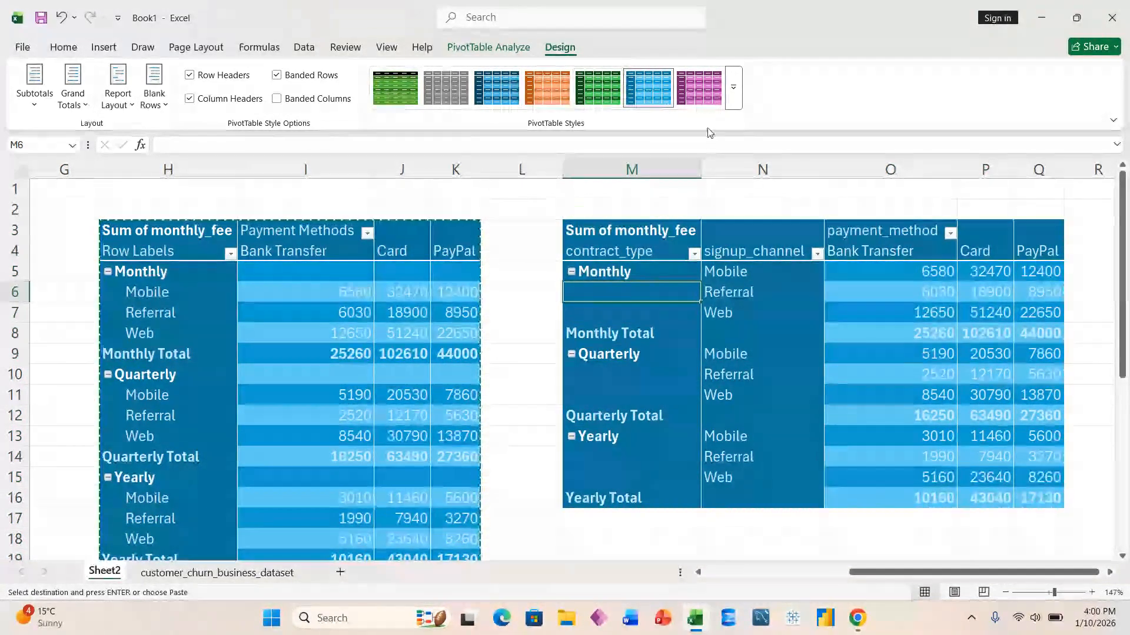
# Apply the purple PivotTable style to the copied pivot table and hide its expand/collapse buttons
pyautogui.click(697, 92)
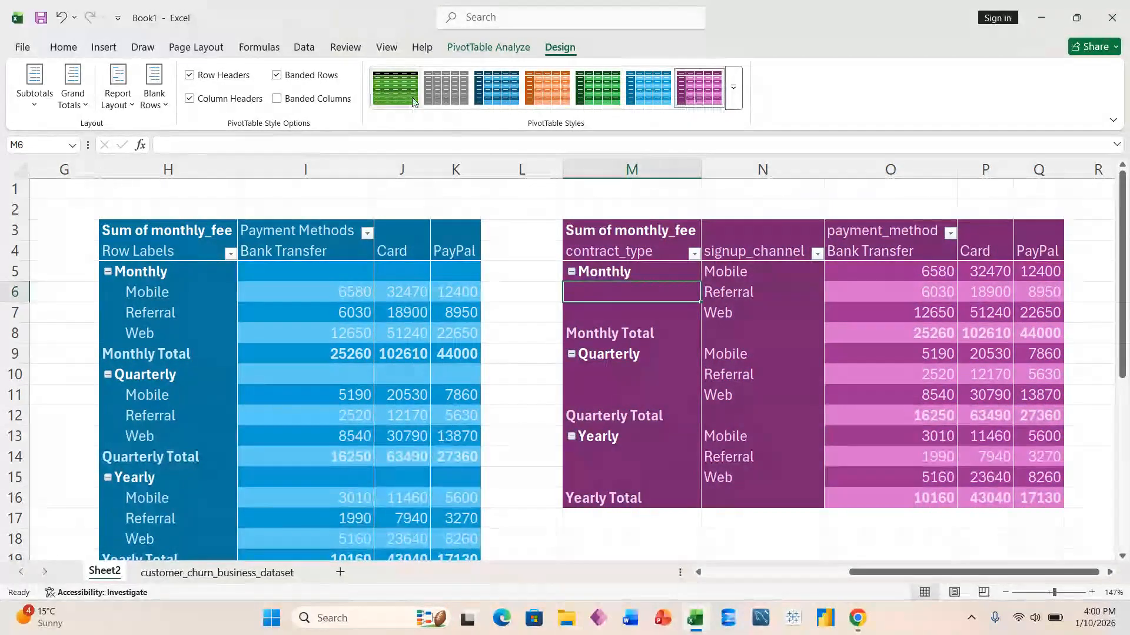
pyautogui.click(467, 50)
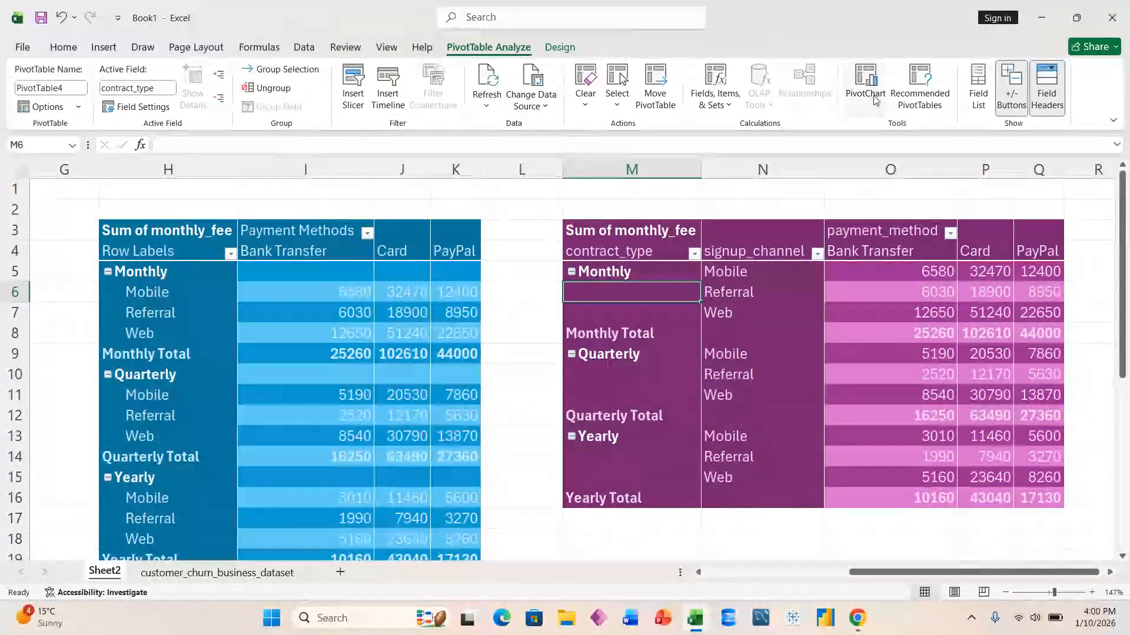
pyautogui.click(1011, 82)
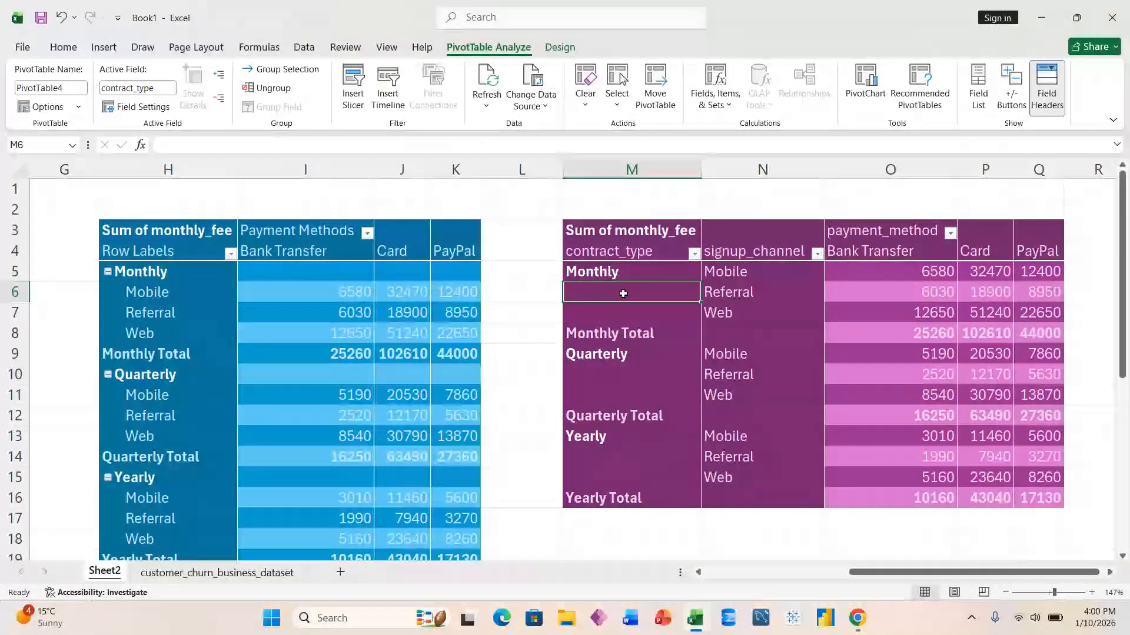
# Try to merge and center cells M5:M7 of the Monthly group in the copied pivot table
pyautogui.click(647, 273)
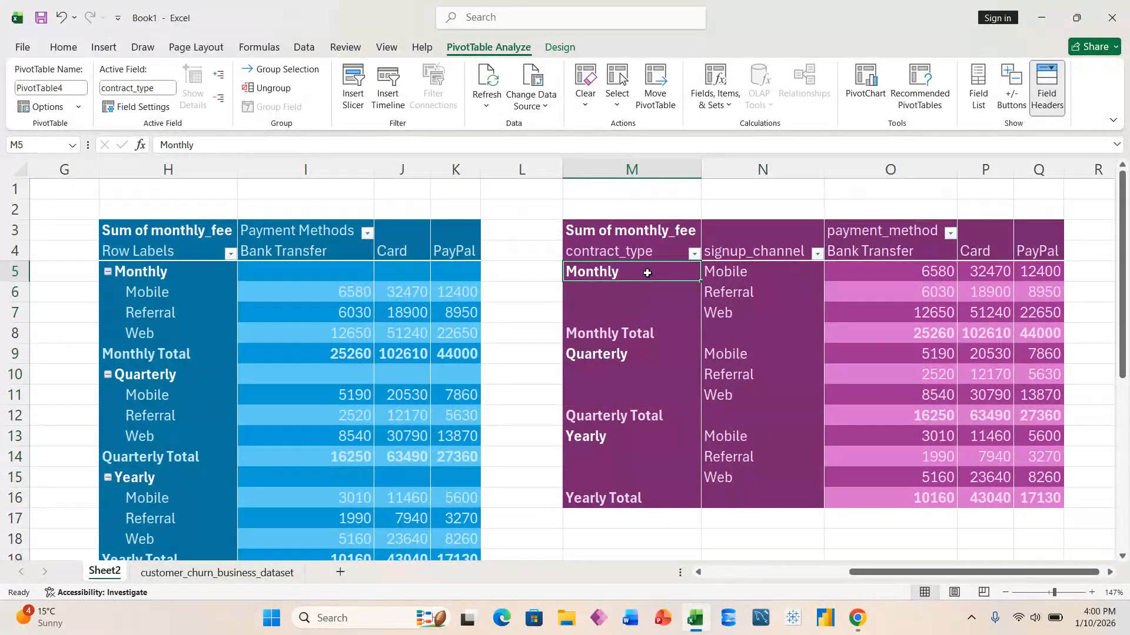
pyautogui.hotkey('shift', 'Down')
pyautogui.hotkey('shift', 'Down')
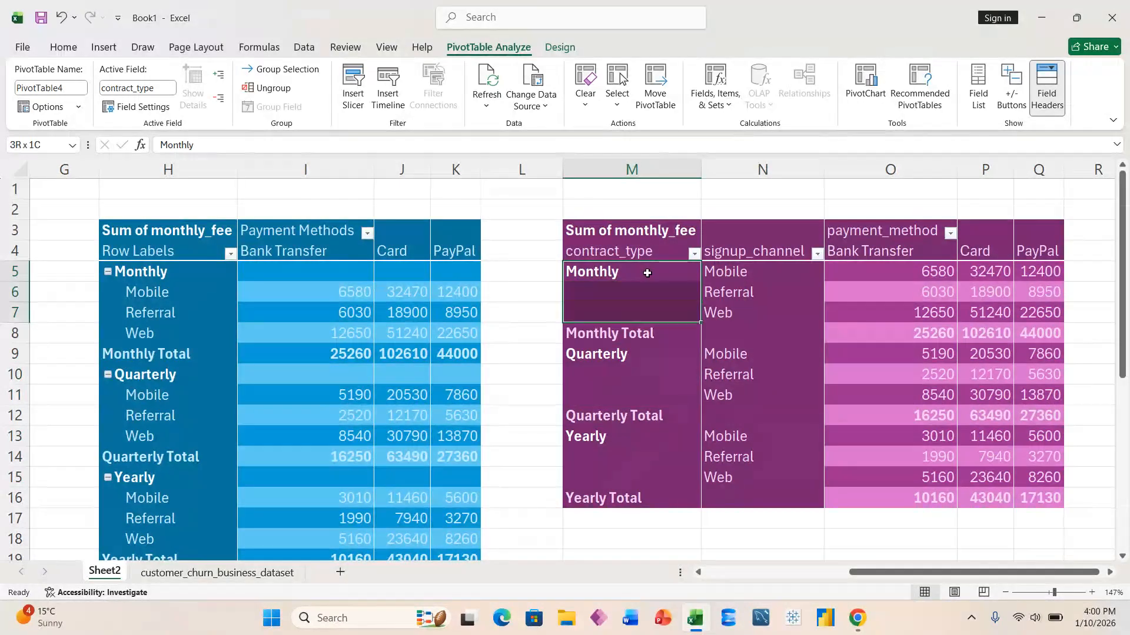
pyautogui.hotkey('alt', 'h')
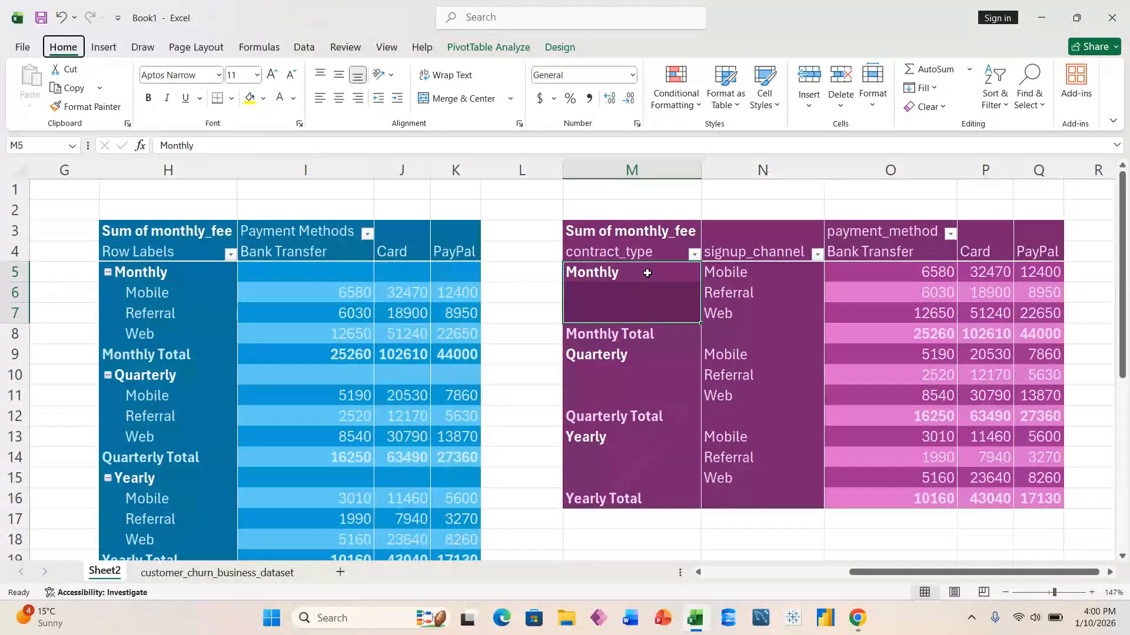
pyautogui.press('m')
pyautogui.press('c')
pyautogui.press('Escape')
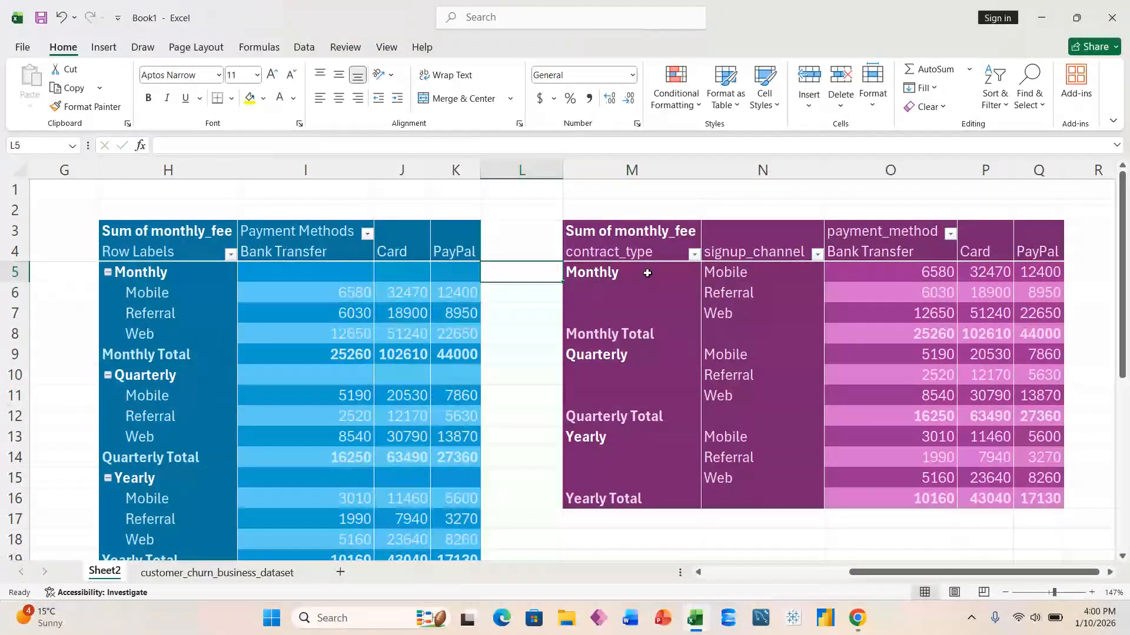
# Copy the range M4:Q16 of the purple pivot table, from the contract_type header through the Yearly Total row
pyautogui.press('Up')
pyautogui.press('Up')
pyautogui.press('Down')
pyautogui.hotkey('shift', 'Right')
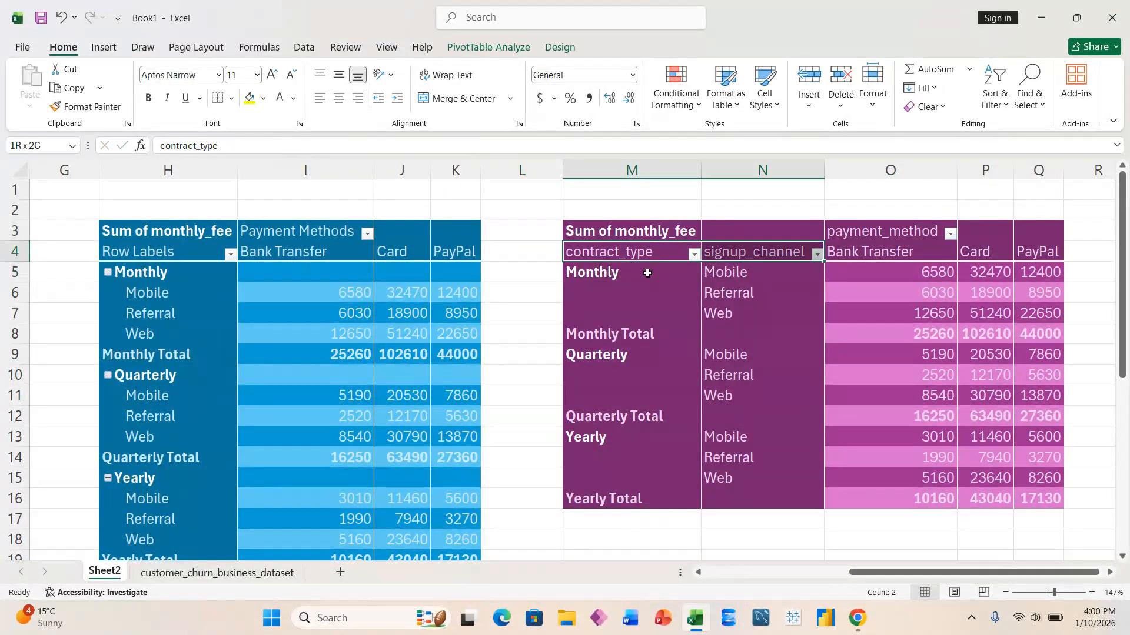
pyautogui.hotkey('shift', 'Right')
pyautogui.hotkey('shift', 'Right')
pyautogui.hotkey('shift', 'Right')
pyautogui.hotkey('shift', 'Down')
pyautogui.hotkey('shift', 'Down')
pyautogui.hotkey('shift', 'Down')
pyautogui.hotkey('shift', 'Down')
pyautogui.hotkey('shift', 'Down')
pyautogui.hotkey('shift', 'Down')
pyautogui.hotkey('shift', 'Down')
pyautogui.hotkey('shift', 'Down')
pyautogui.hotkey('shift', 'Down')
pyautogui.hotkey('shift', 'Down')
pyautogui.hotkey('shift', 'Down')
pyautogui.hotkey('shift', 'Down')
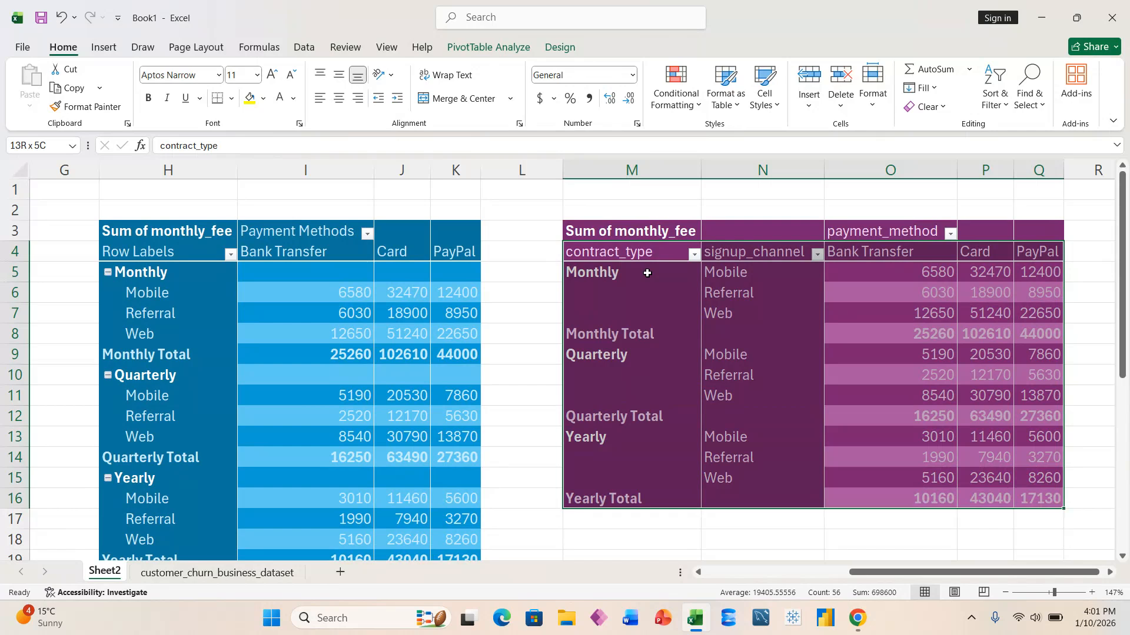
pyautogui.hotkey('ctrl', 'c')
# Paste the copied pivot range as values only, starting at cell S4
pyautogui.press('Down')
pyautogui.press('Right')
pyautogui.press('Right')
pyautogui.press('Right')
pyautogui.press('Right')
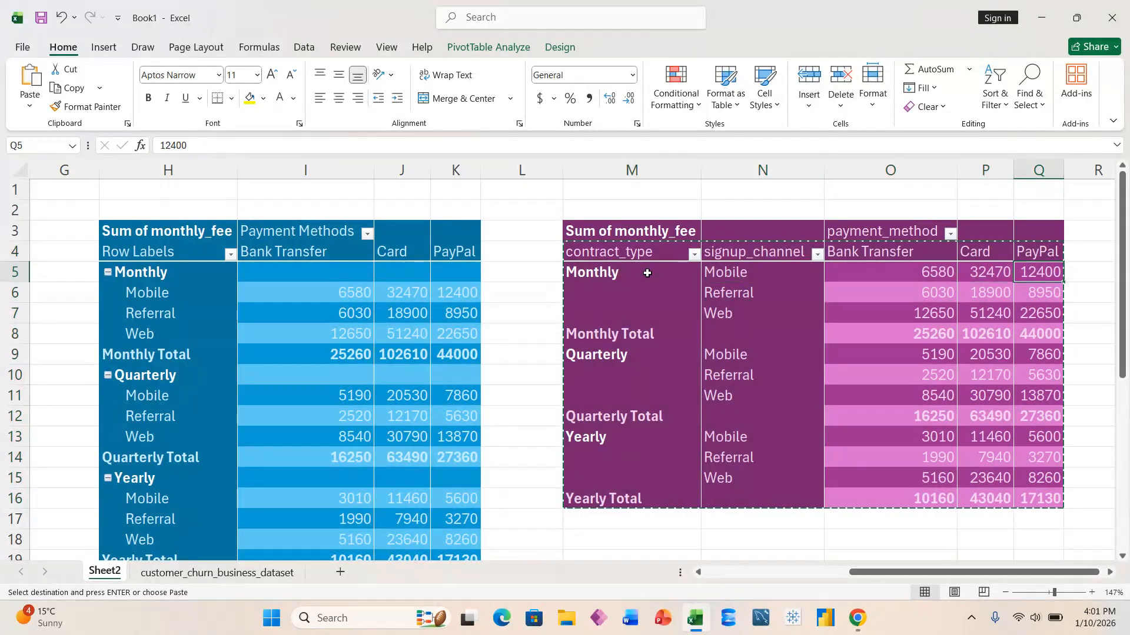
pyautogui.press('Right')
pyautogui.press('Right')
pyautogui.press('Up')
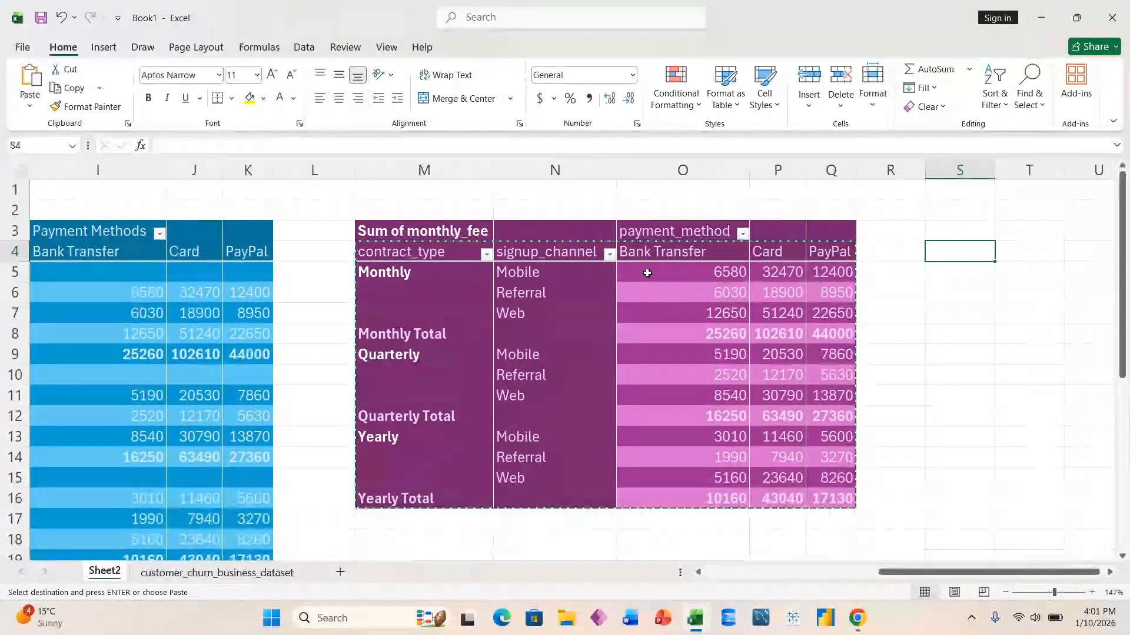
pyautogui.hotkey('ctrl', 'alt', 'v')
pyautogui.press('v')
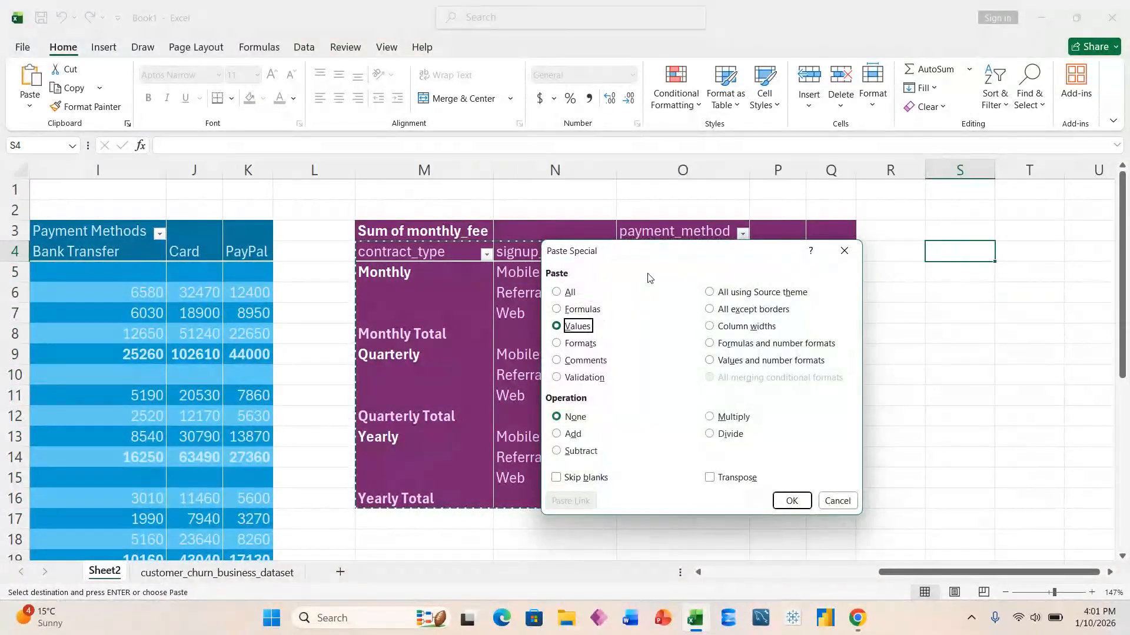
pyautogui.press('Return')
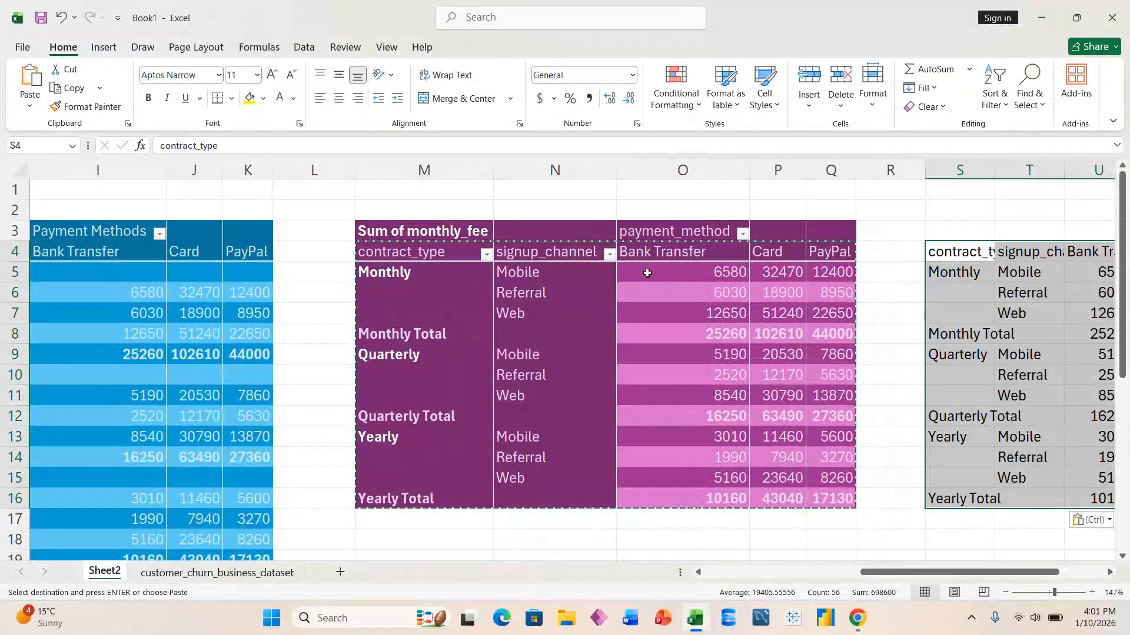
# Convert the pasted range S4:W16 into a table with headers
pyautogui.press('Right')
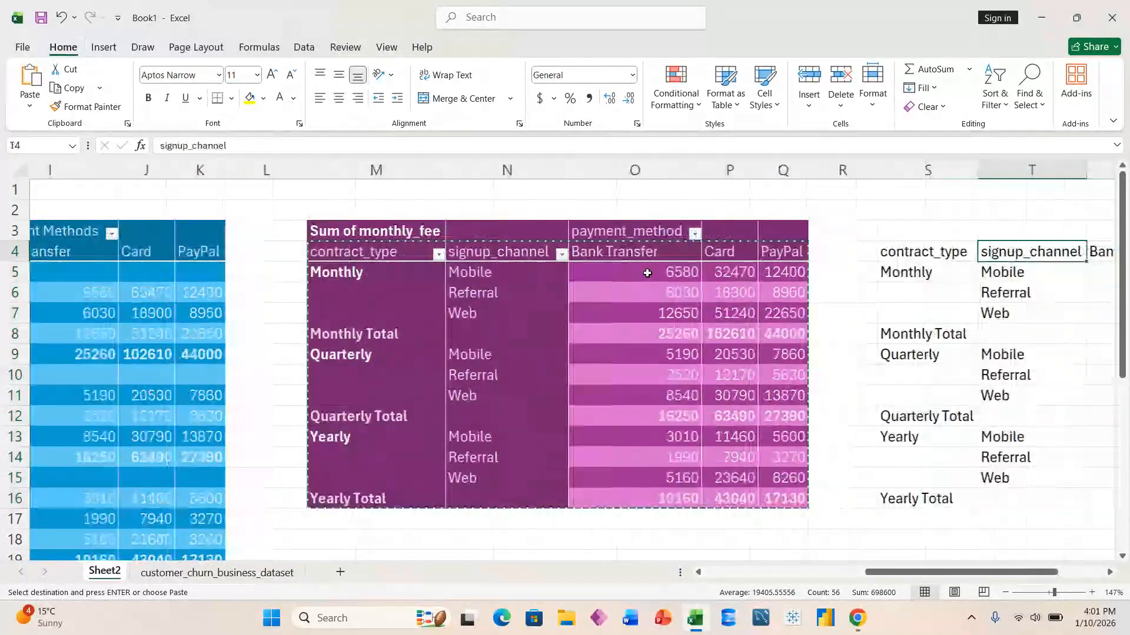
pyautogui.press('Right')
pyautogui.press('Right')
pyautogui.press('Right')
pyautogui.hotkey('ctrl', 'Left')
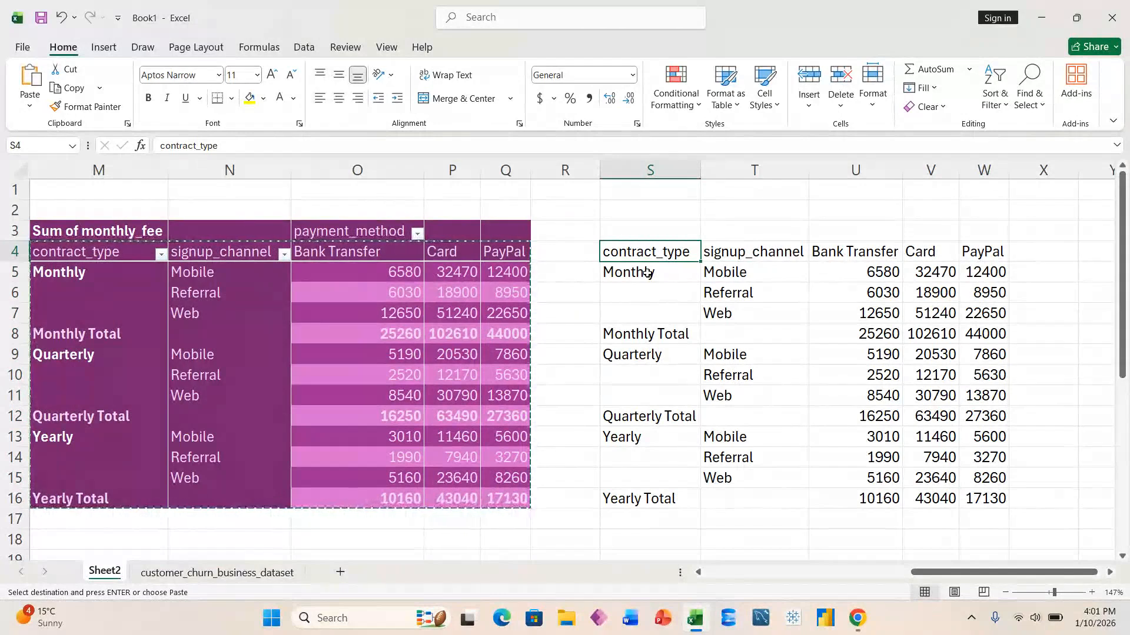
pyautogui.hotkey('ctrl', 't')
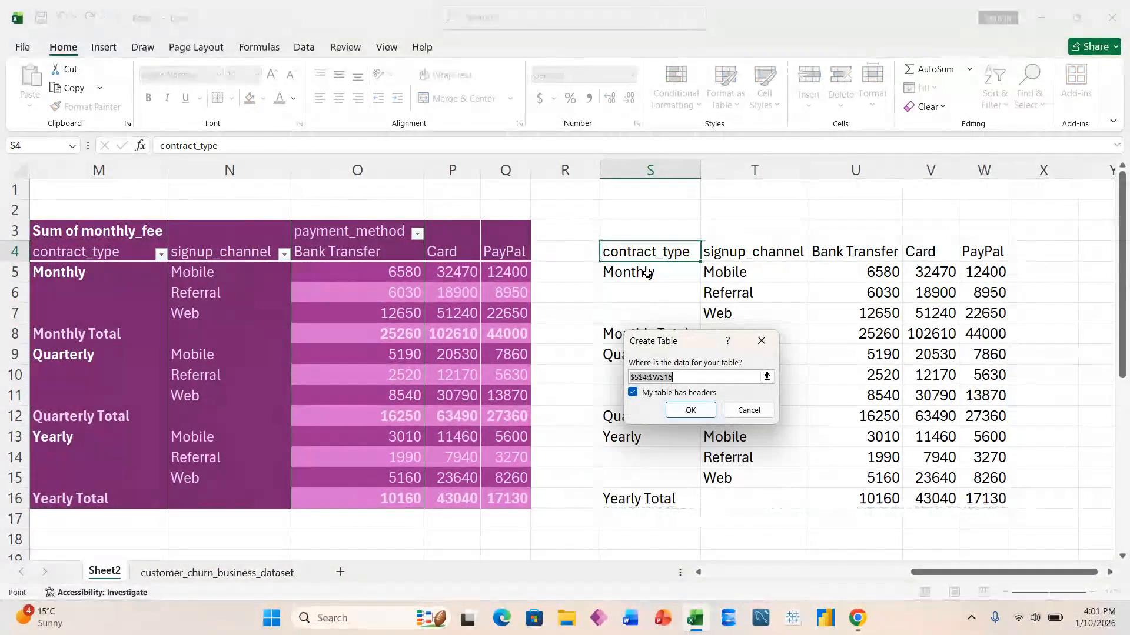
pyautogui.press('Return')
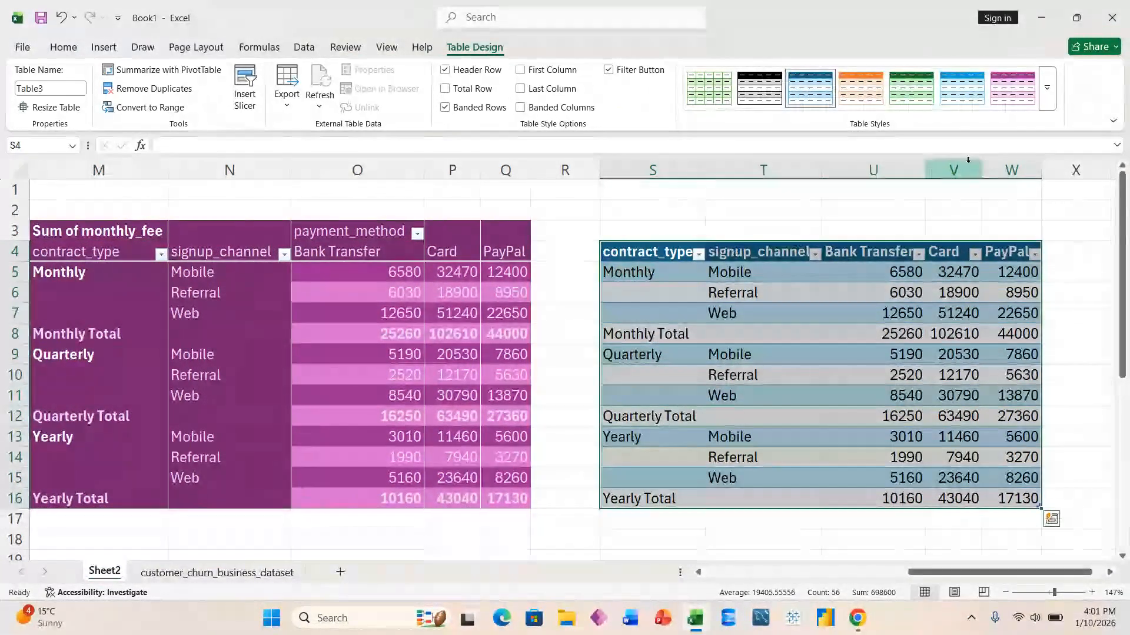
# Apply the dark purple table style with the black header row to the new table
pyautogui.click(1048, 100)
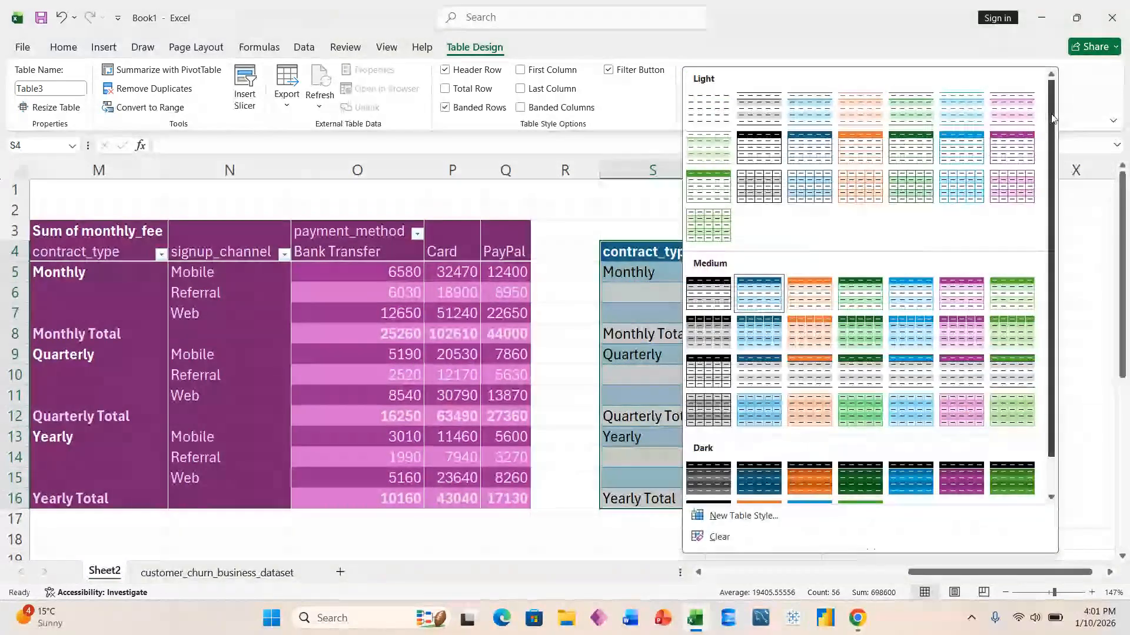
pyautogui.scroll(-1, 965, 438)
pyautogui.click(965, 440)
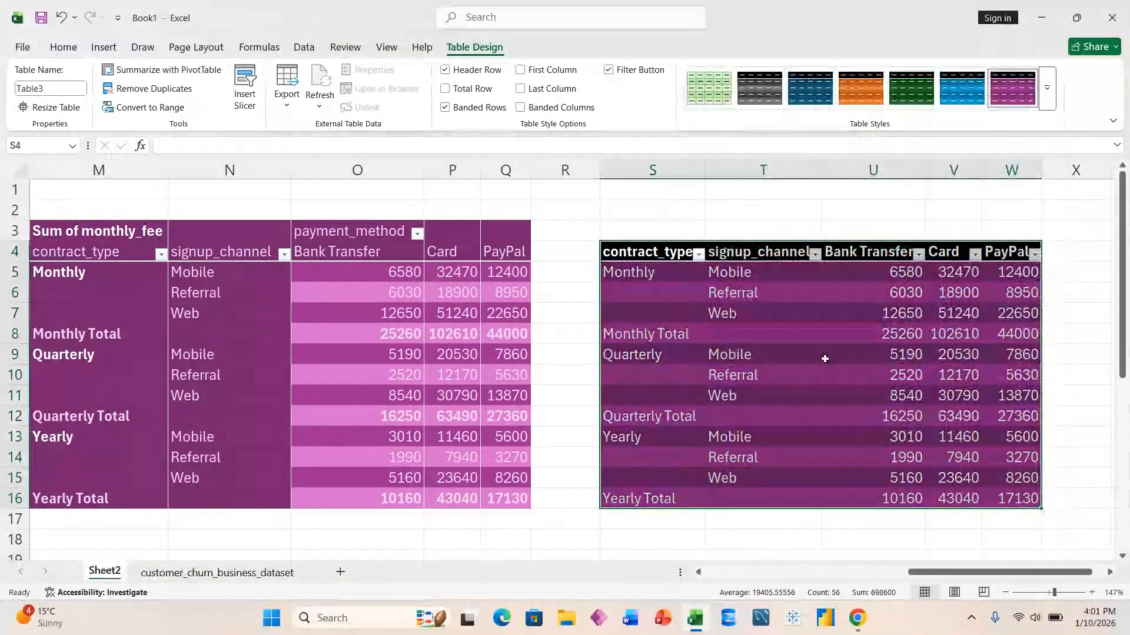
pyautogui.click(1048, 88)
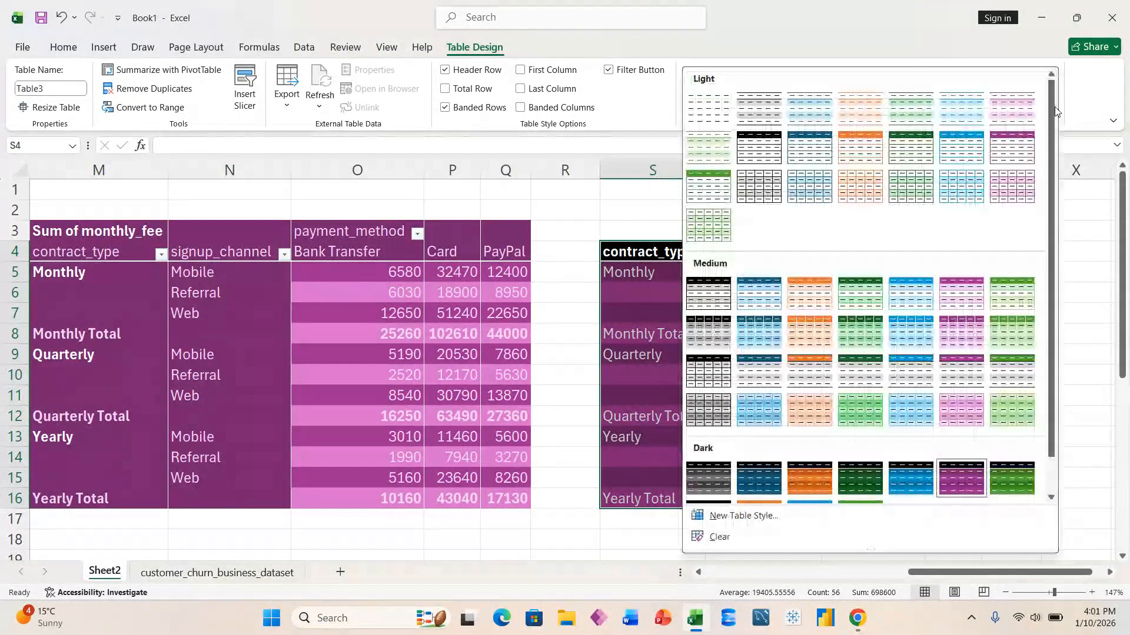
pyautogui.scroll(-1, 904, 410)
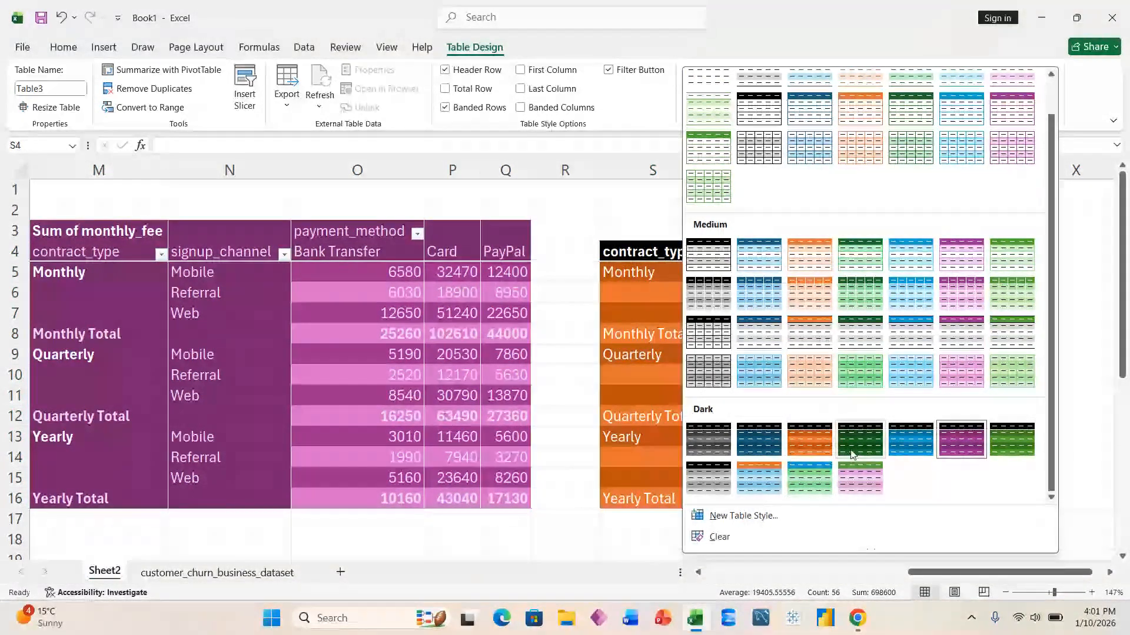
pyautogui.click(967, 441)
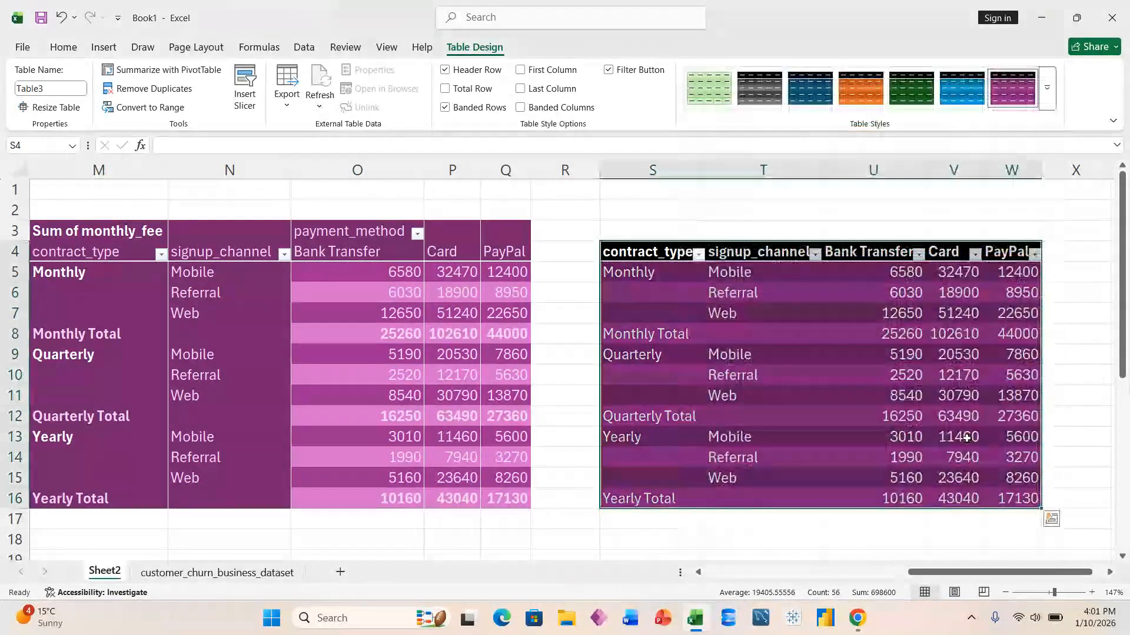
# Try to merge cells S5:S7 of the Monthly group inside the table
pyautogui.moveTo(677, 272); pyautogui.dragTo(677, 313)
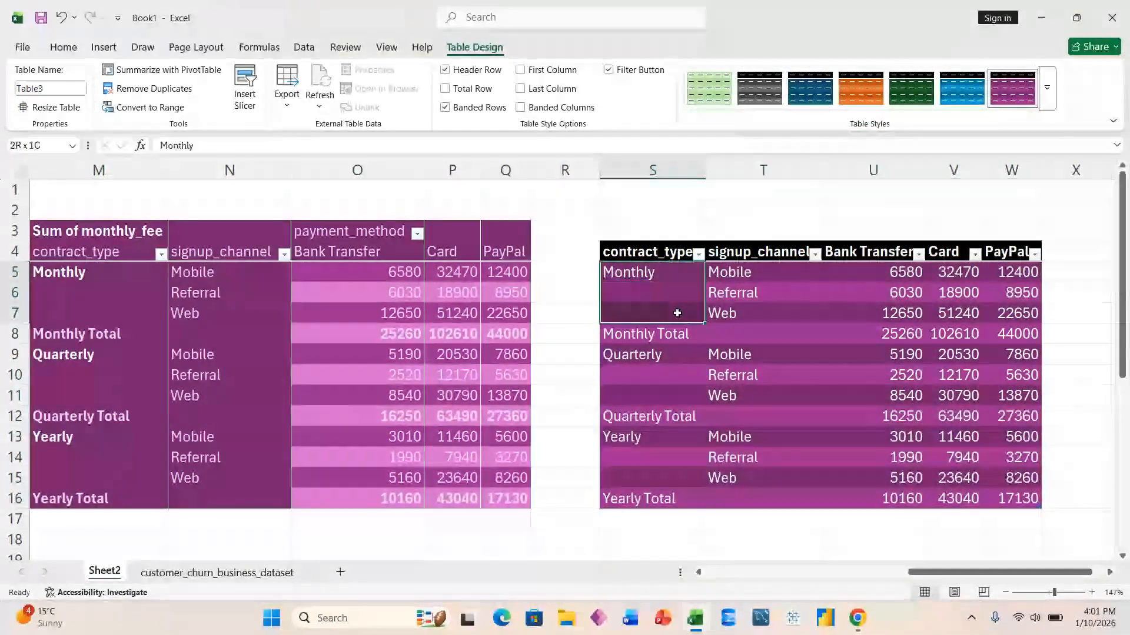
pyautogui.hotkey('alt', 'h')
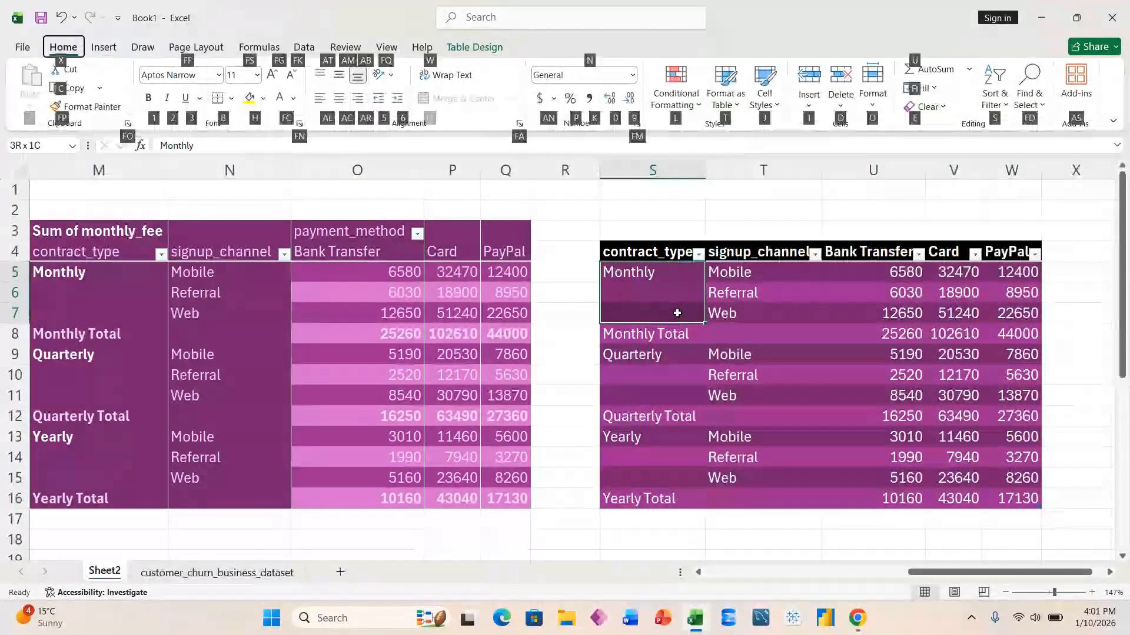
pyautogui.press('Escape')
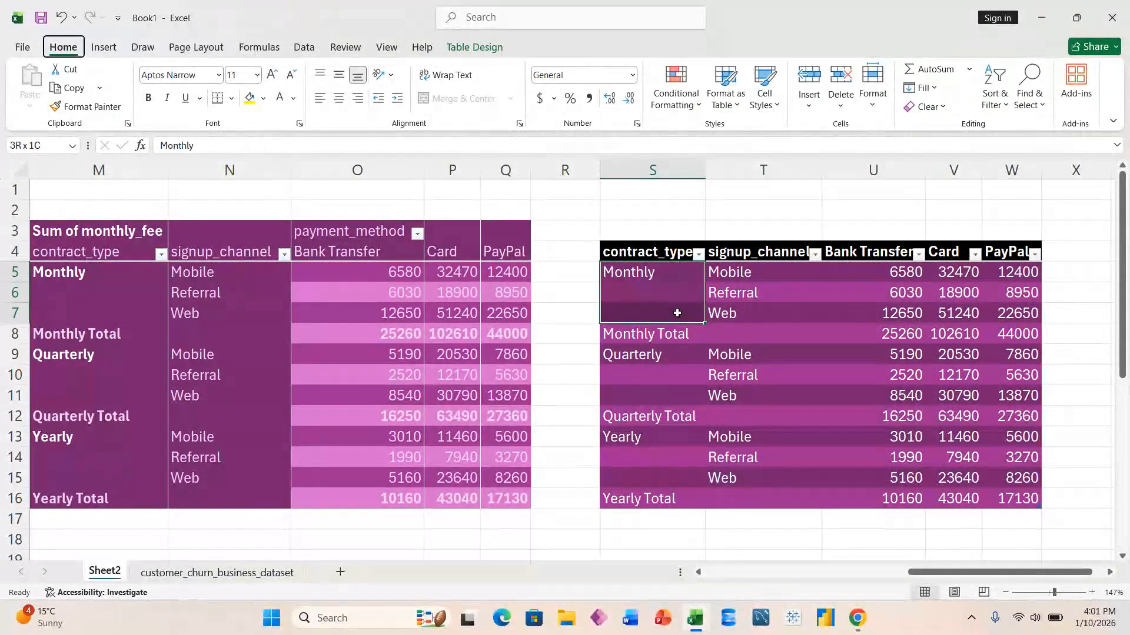
pyautogui.press('Escape')
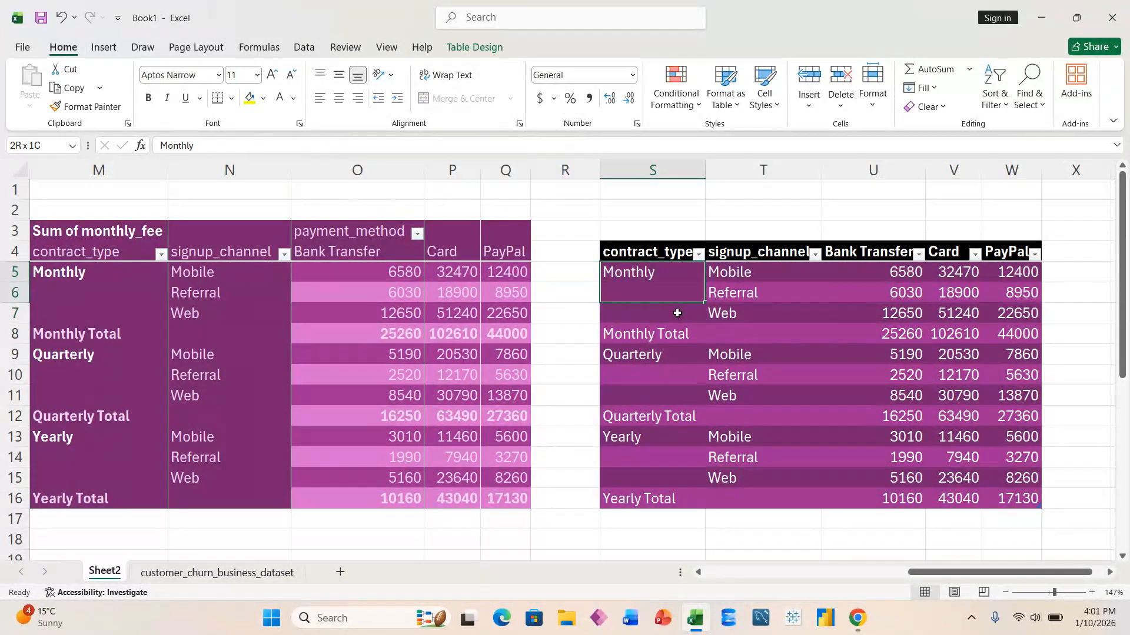
pyautogui.press('Right')
pyautogui.press('Left')
# Undo the table styling and the table creation, back to the plain pasted values in S4:W16
pyautogui.hotkey('ctrl', 'z')
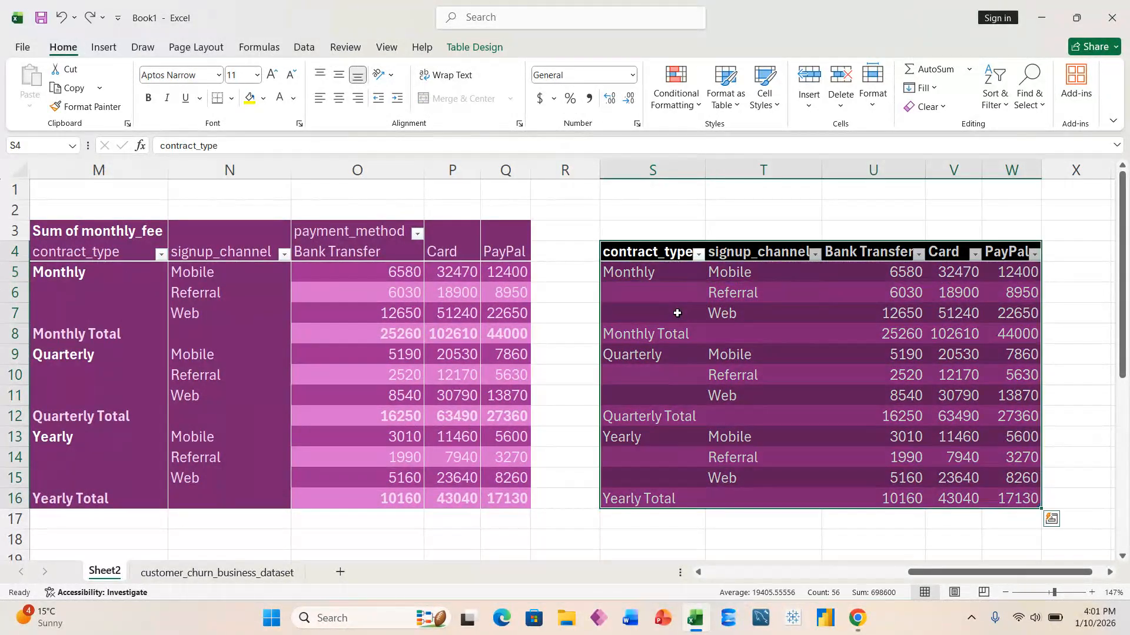
pyautogui.hotkey('ctrl', 'z')
pyautogui.hotkey('ctrl', 'z')
pyautogui.hotkey('ctrl', 'z')
pyautogui.hotkey('ctrl', 'z')
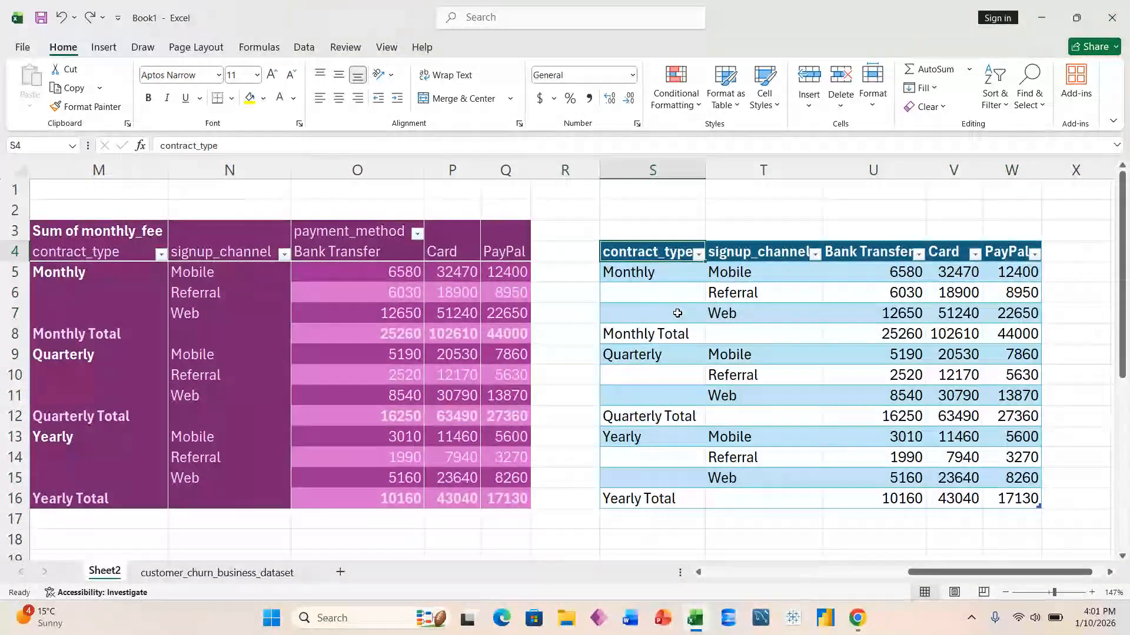
# Merge cells S5:S7 of the Monthly group and center the label horizontally and vertically
pyautogui.press('Down')
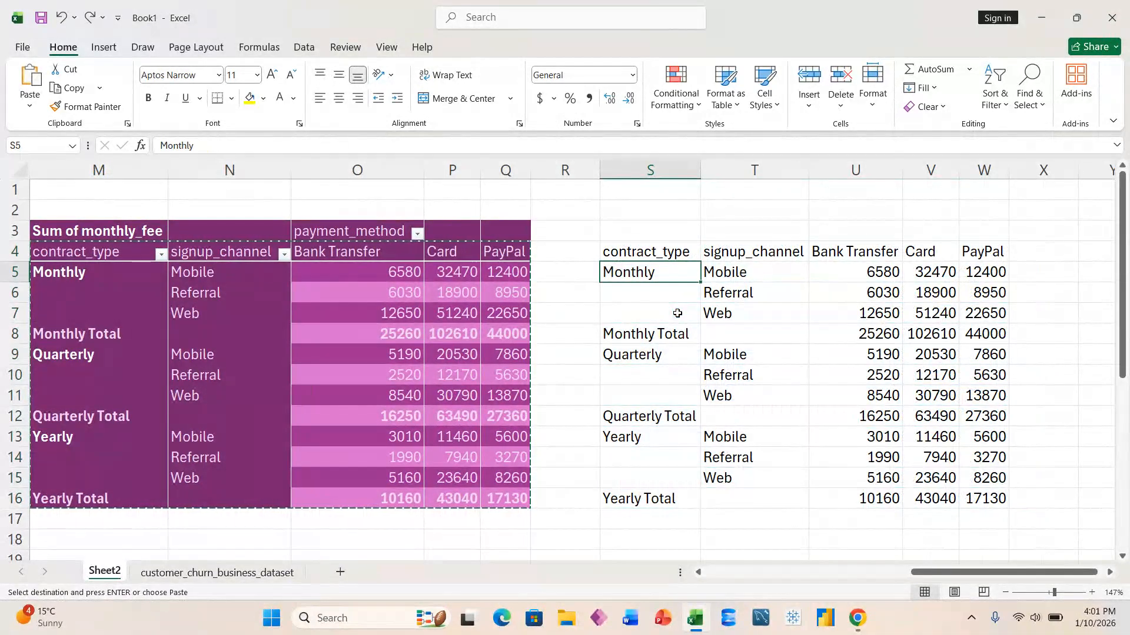
pyautogui.hotkey('shift', 'Down')
pyautogui.hotkey('shift', 'Down')
pyautogui.hotkey('alt', 'h')
pyautogui.press('m')
pyautogui.press('m')
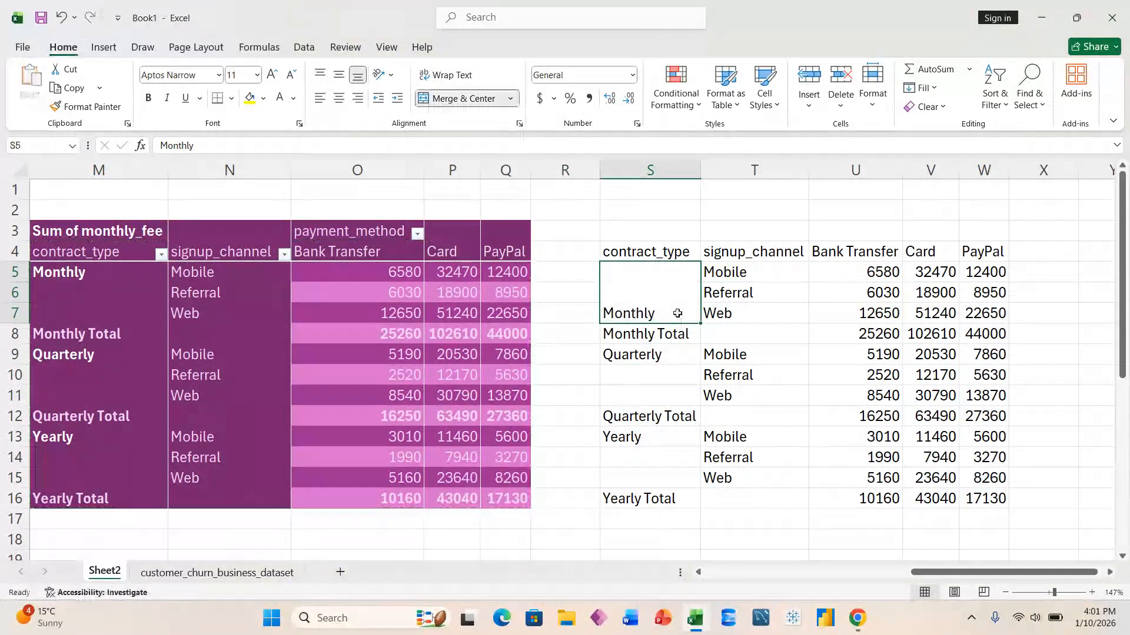
pyautogui.hotkey('alt', 'h')
pyautogui.press('a')
pyautogui.press('c')
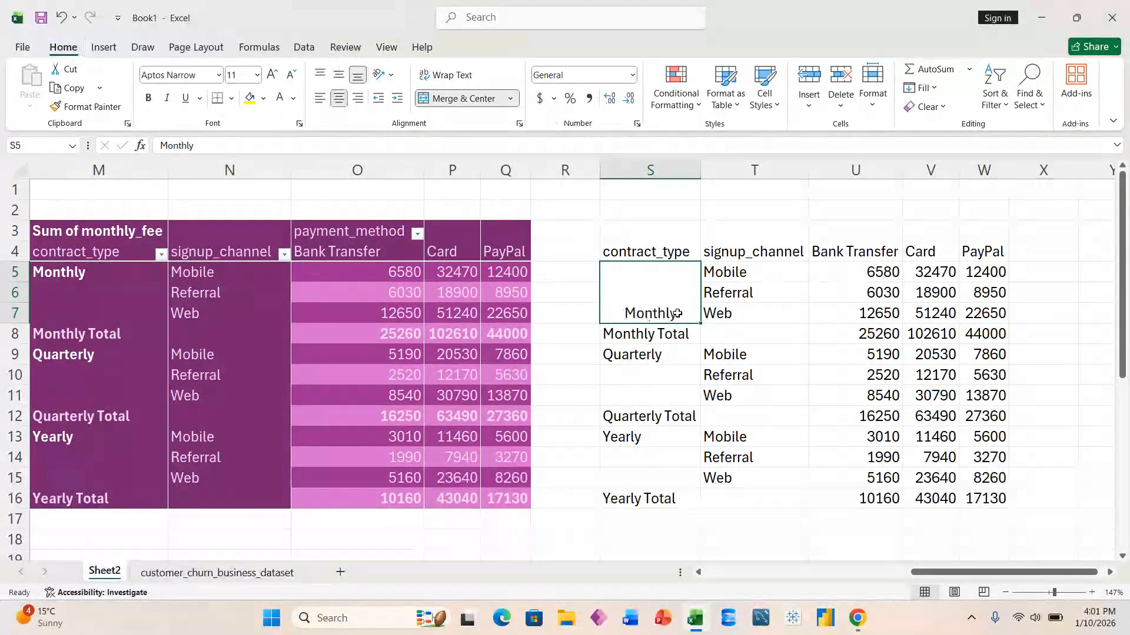
pyautogui.hotkey('alt', 'h')
pyautogui.press('a')
pyautogui.press('m')
# Merge cells S9:S11 of the Quarterly group and center the label horizontally and vertically
pyautogui.press('Down')
pyautogui.press('Down')
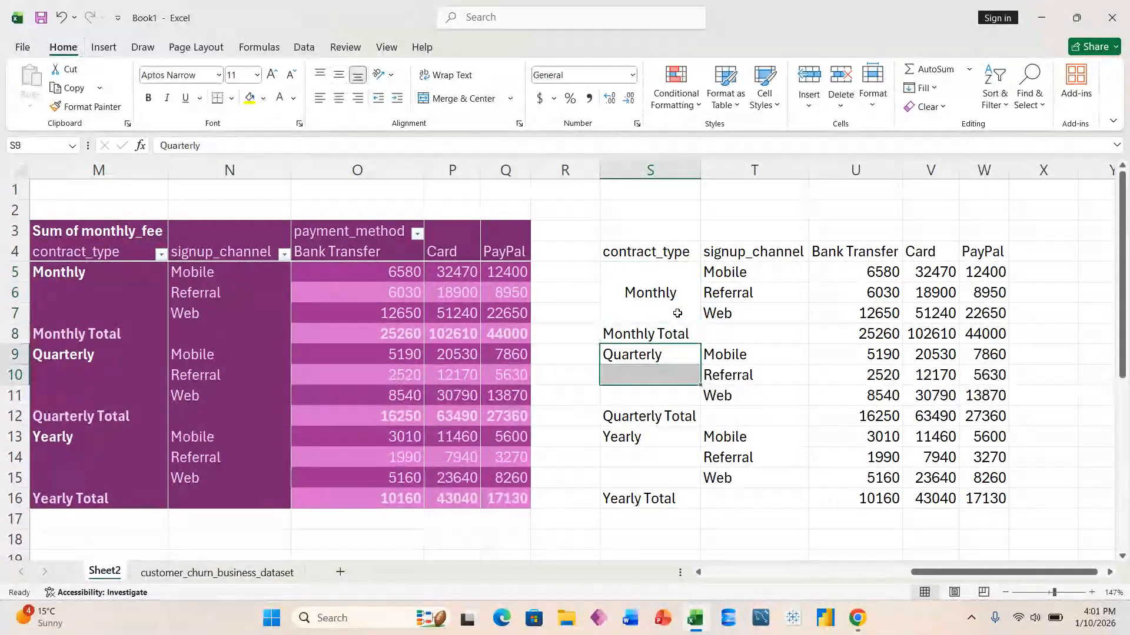
pyautogui.hotkey('shift', 'Down')
pyautogui.hotkey('shift', 'Down')
pyautogui.hotkey('alt', 'h')
pyautogui.press('m')
pyautogui.press('m')
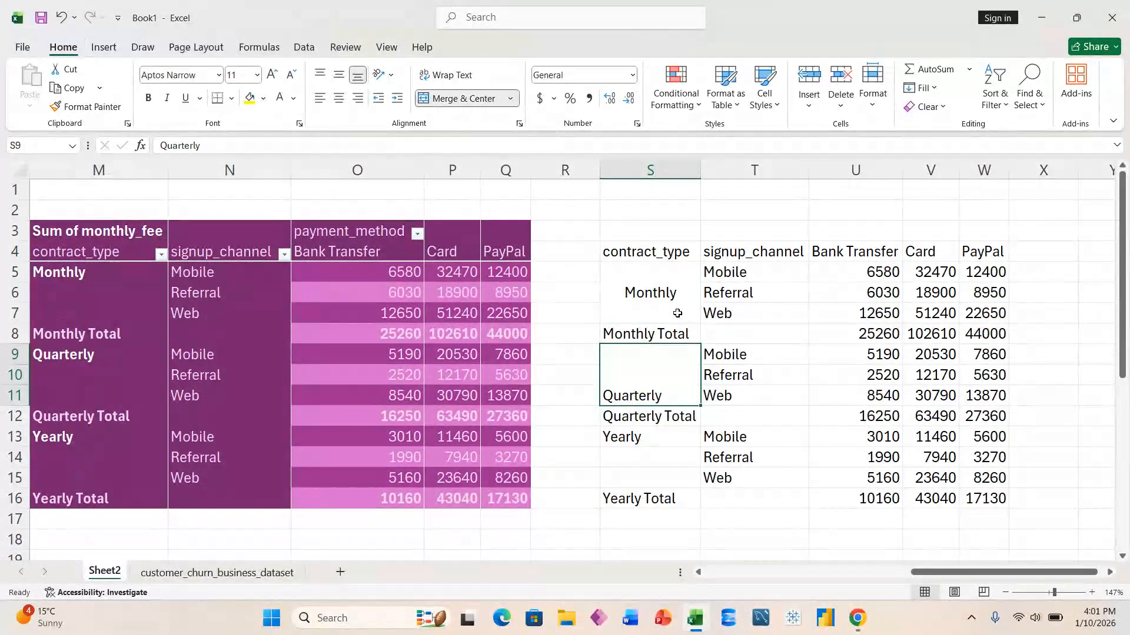
pyautogui.press('alt')
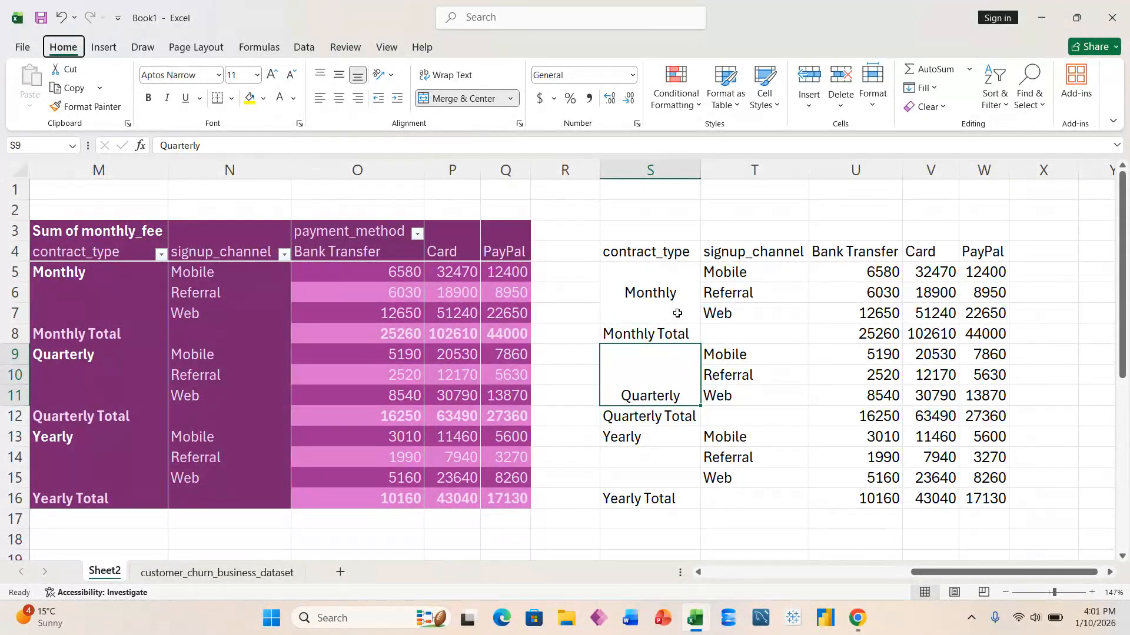
pyautogui.press('h')
pyautogui.press('a')
pyautogui.press('m')
# Merge cells S13:S15 of the Yearly group and center the label horizontally and vertically
pyautogui.press('Down')
pyautogui.press('Down')
pyautogui.hotkey('shift', 'Down')
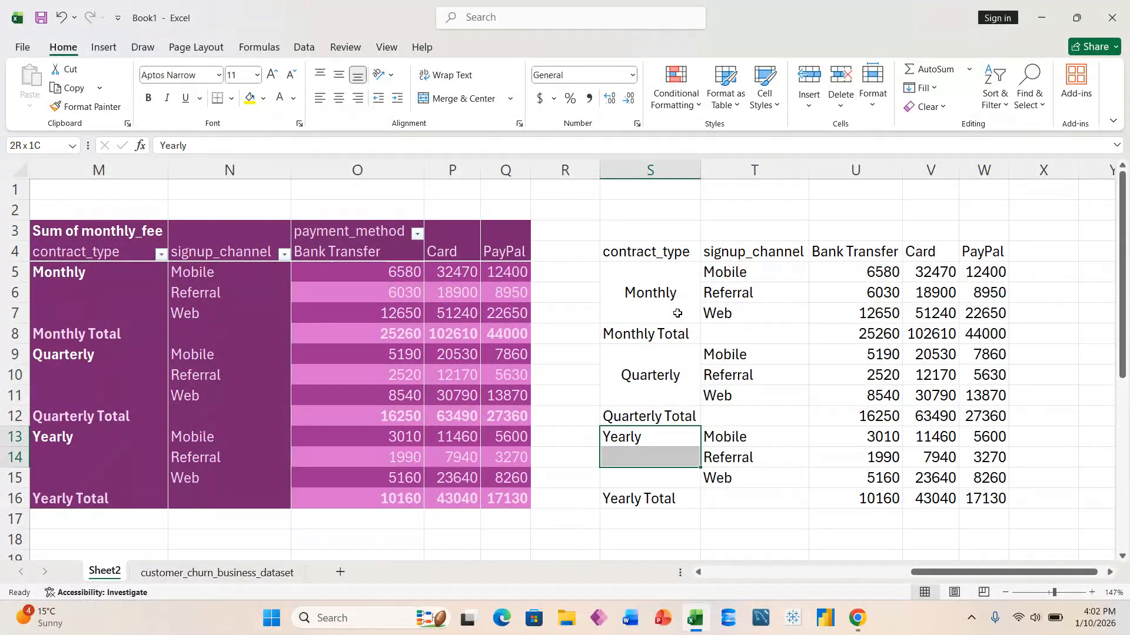
pyautogui.hotkey('shift', 'Down')
pyautogui.press('h')
pyautogui.press('h')
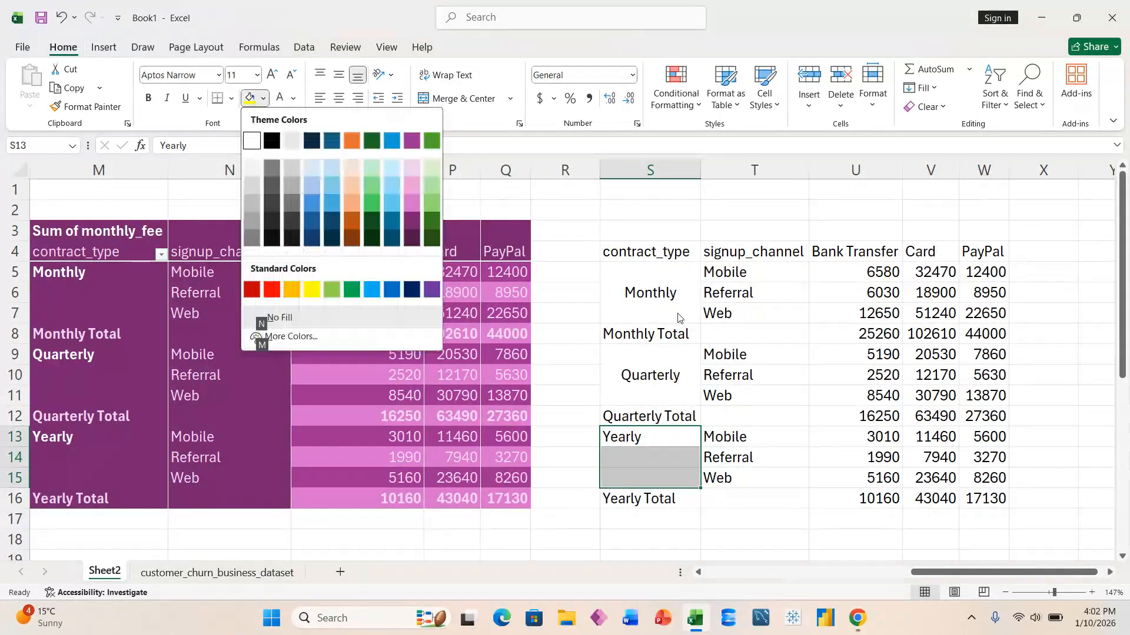
pyautogui.press('Escape')
pyautogui.press('m')
pyautogui.press('Escape')
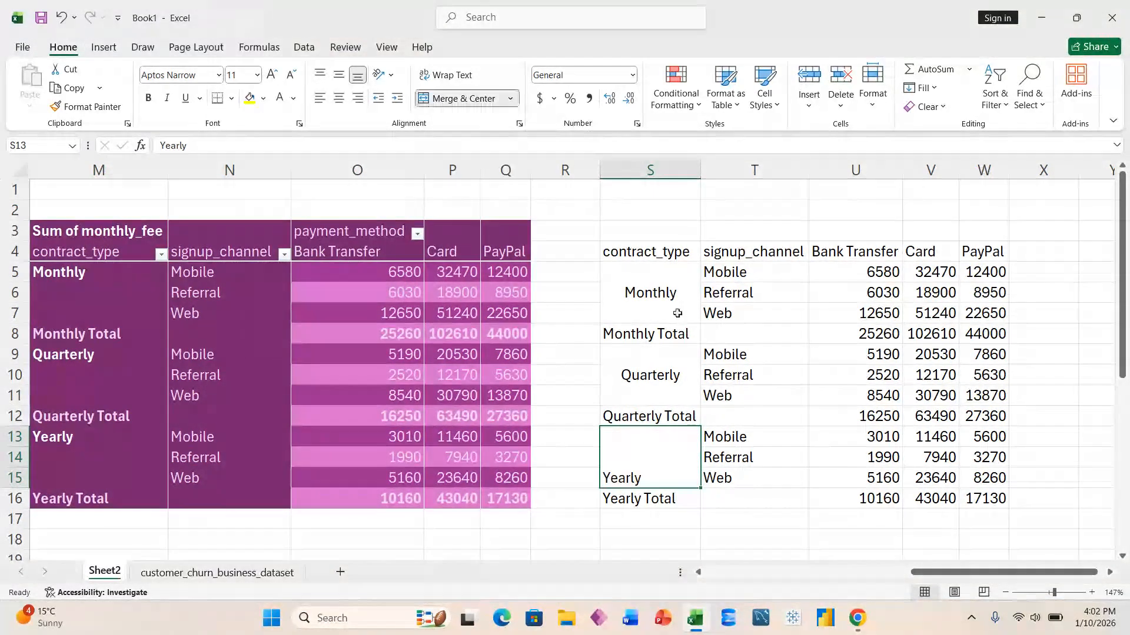
pyautogui.hotkey('alt', 'h')
pyautogui.press('a')
pyautogui.press('c')
pyautogui.hotkey('alt', 'h')
pyautogui.press('a')
pyautogui.press('m')
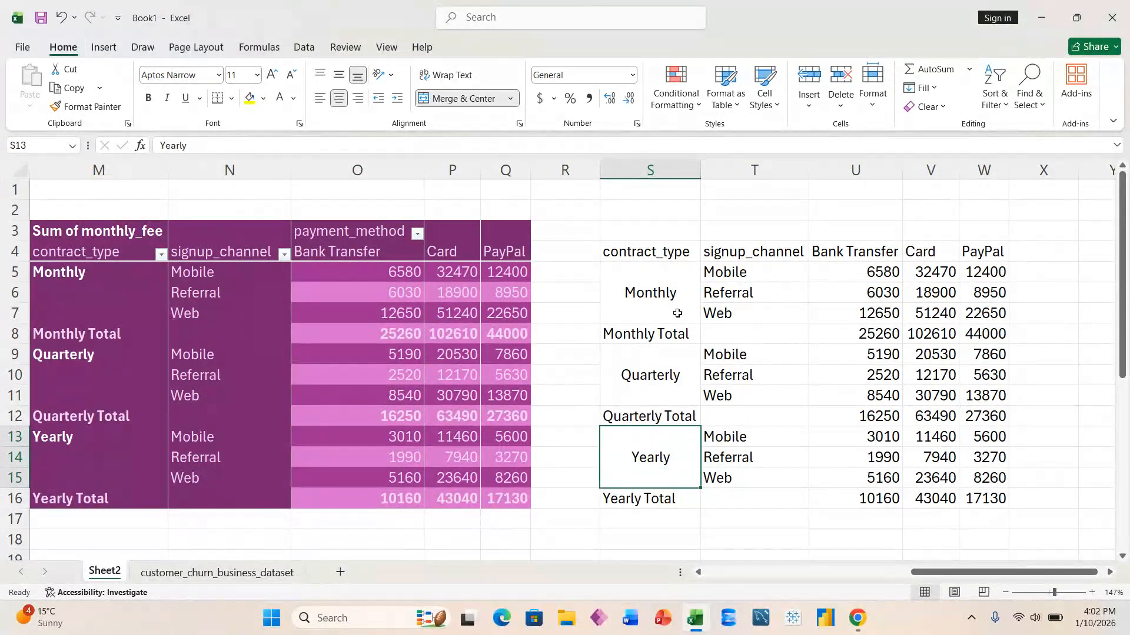
# Convert the whole range S4:W16, including the merged group labels, into a table with headers
pyautogui.press('Up')
pyautogui.press('Up')
pyautogui.press('Up')
pyautogui.press('Up')
pyautogui.hotkey('ctrl', 'a')
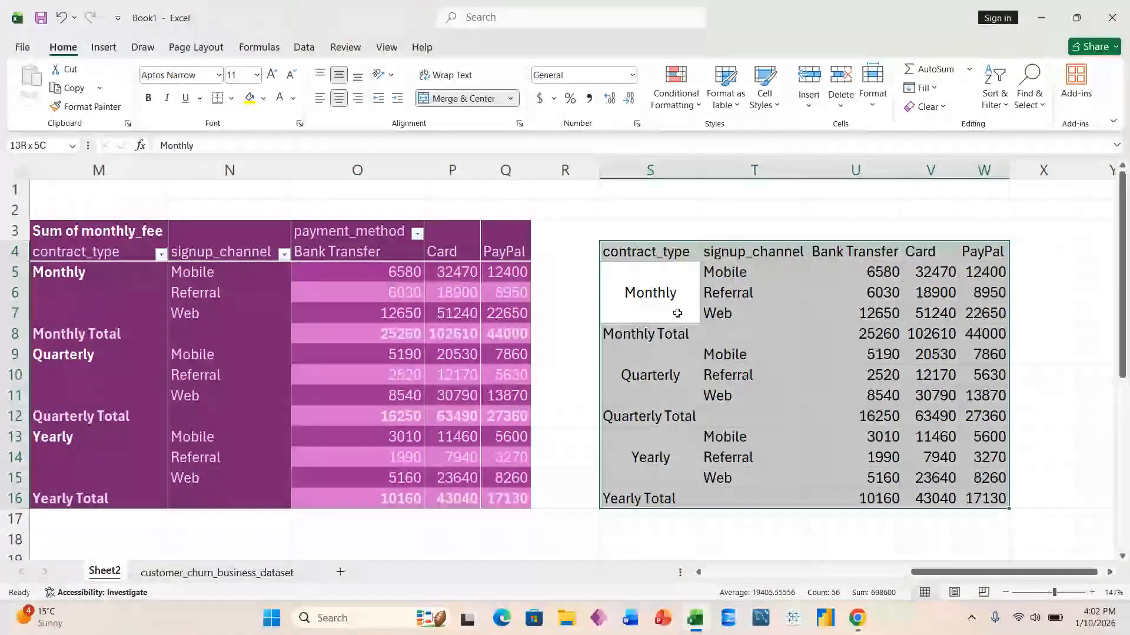
pyautogui.press('alt')
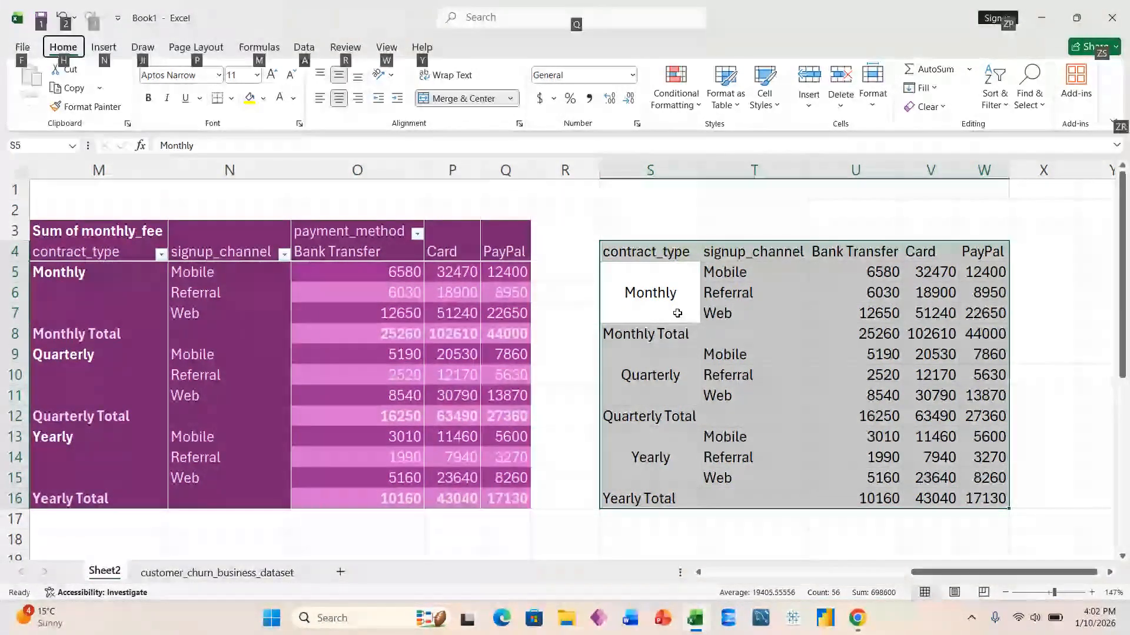
pyautogui.hotkey('ctrl', 't')
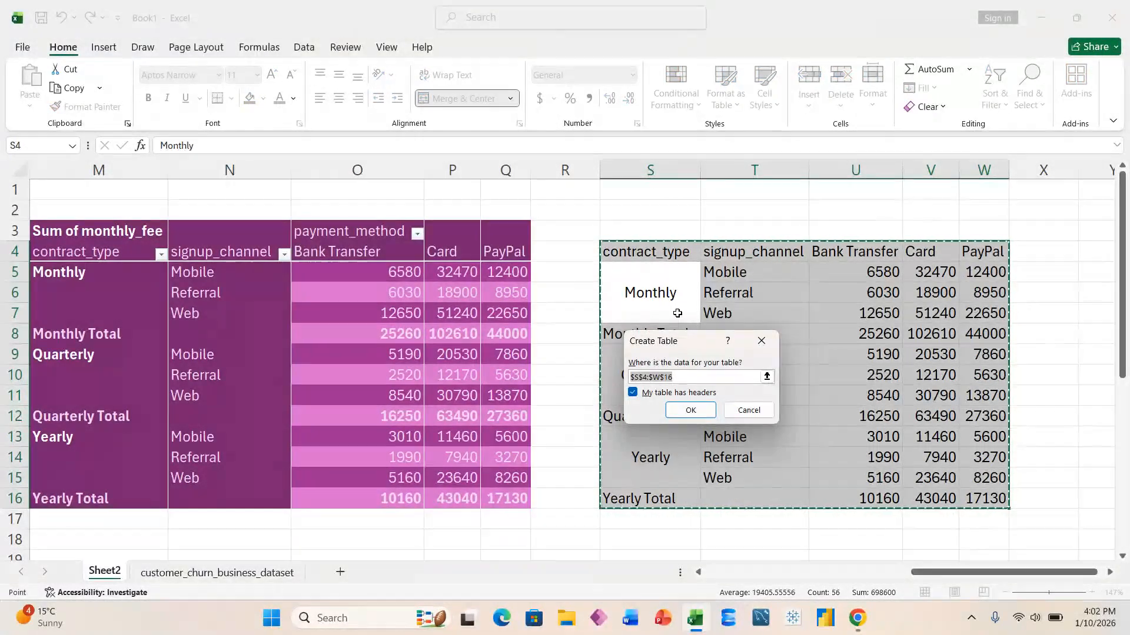
pyautogui.press('Return')
pyautogui.press('Left')
pyautogui.press('Right')
pyautogui.press('Up')
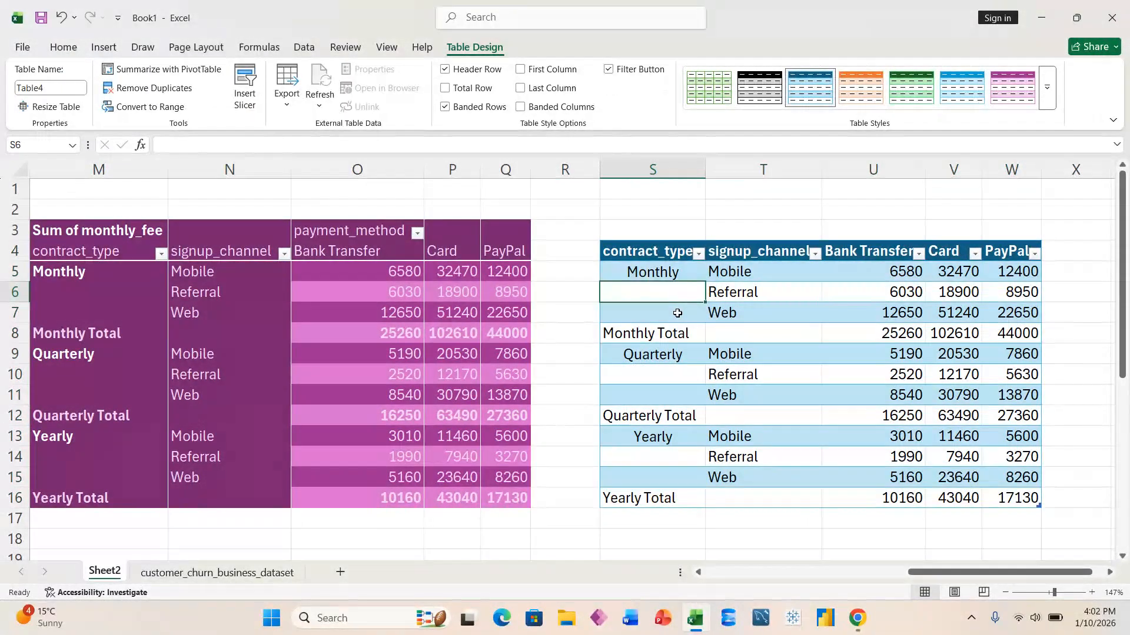
pyautogui.moveTo(653, 272); pyautogui.dragTo(664, 311)
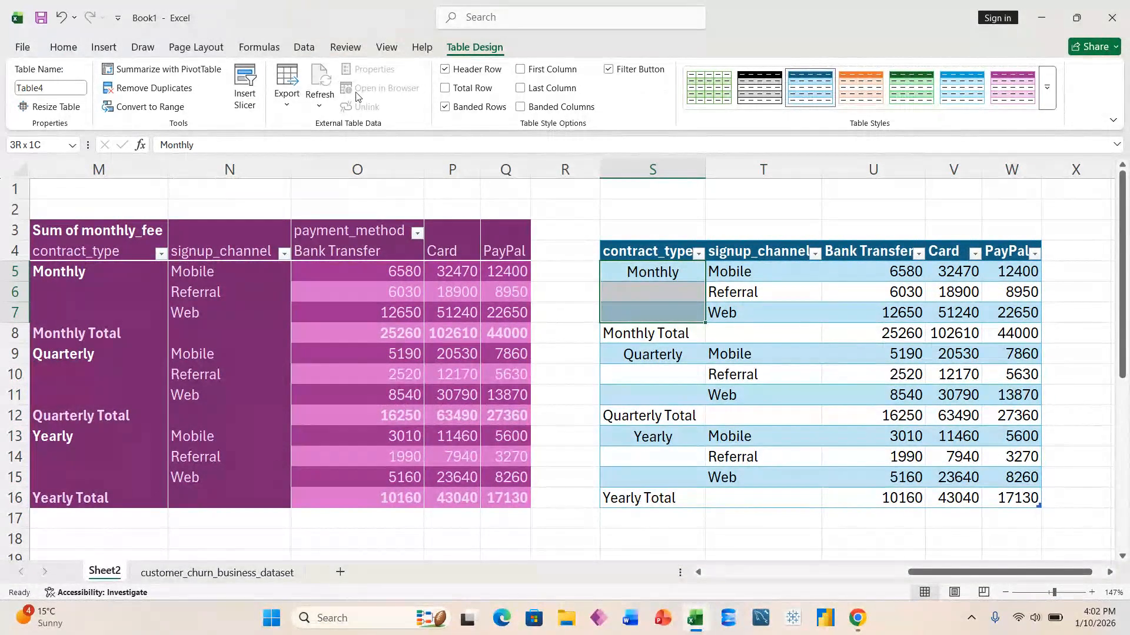
pyautogui.rightClick(648, 308)
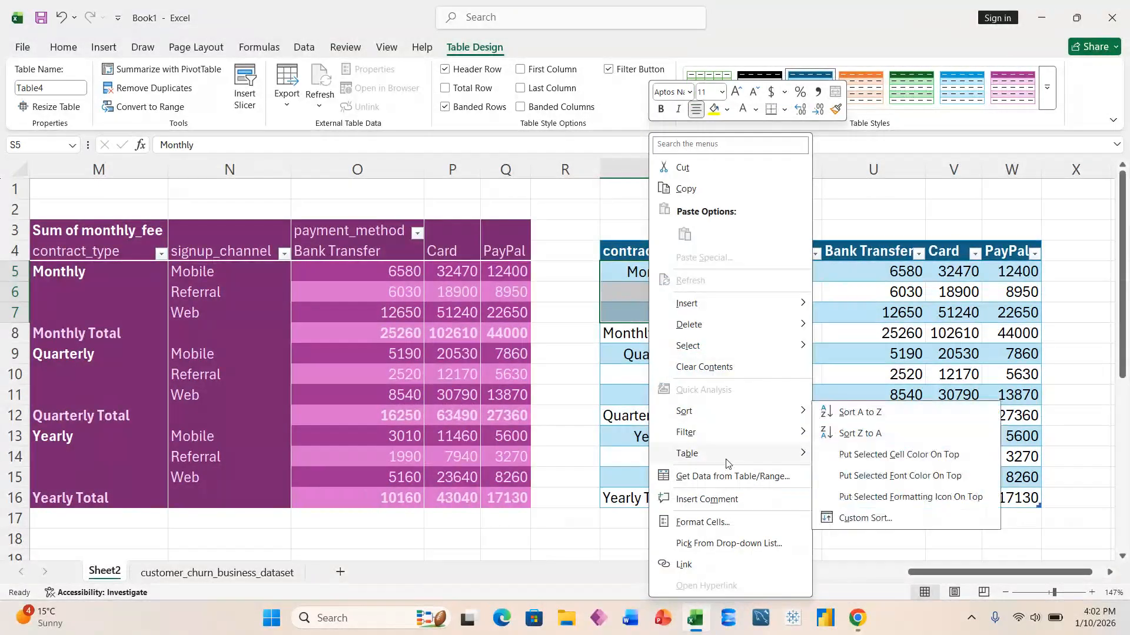
pyautogui.click(583, 523)
pyautogui.press('Right')
pyautogui.press('Right')
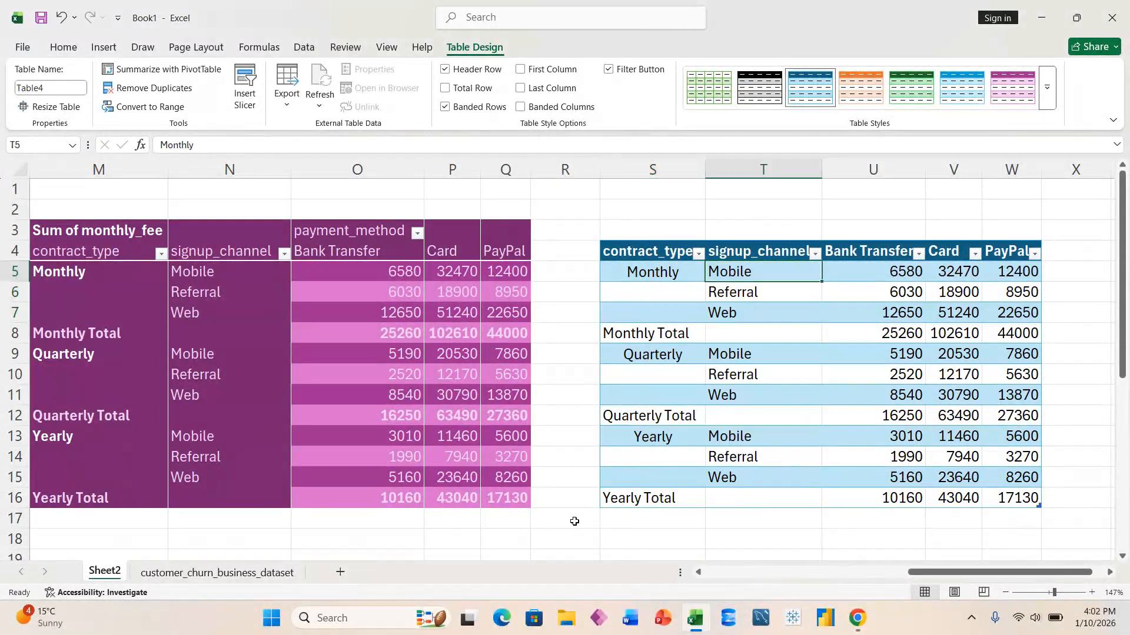
# Make the Monthly Total row S8:W8 of the values-only table bold
pyautogui.press('Left')
pyautogui.press('Left')
pyautogui.press('Left')
pyautogui.press('Left')
pyautogui.press('Right')
pyautogui.press('Right')
pyautogui.press('Down')
pyautogui.press('Down')
pyautogui.press('Down')
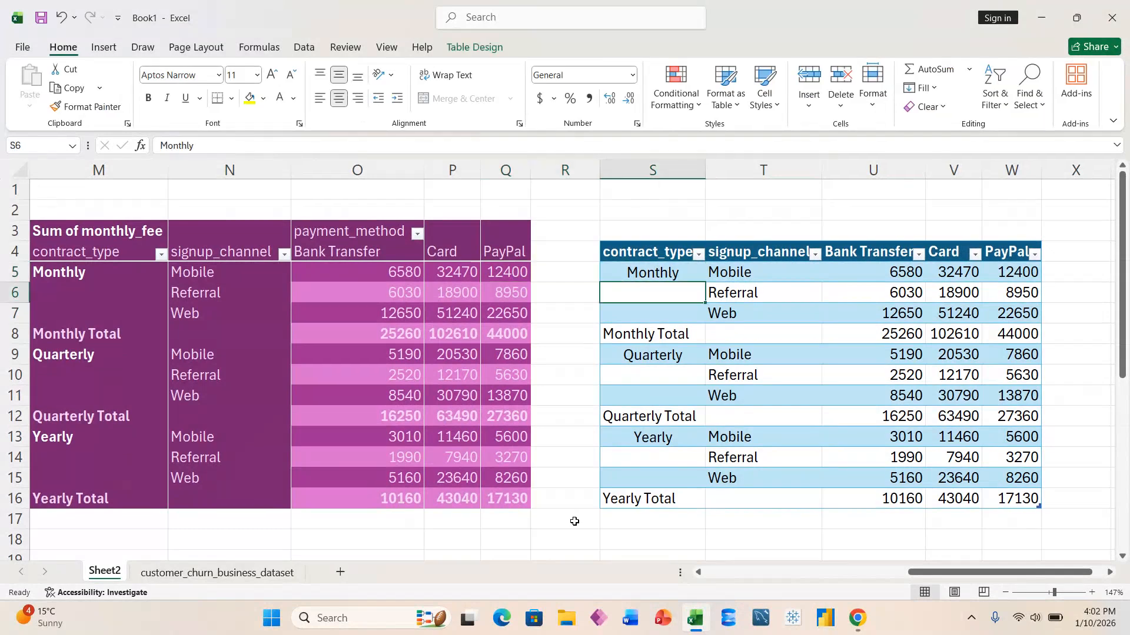
pyautogui.hotkey('shift', 'Right')
pyautogui.hotkey('shift', 'Right')
pyautogui.hotkey('shift', 'Right')
pyautogui.hotkey('shift', 'Right')
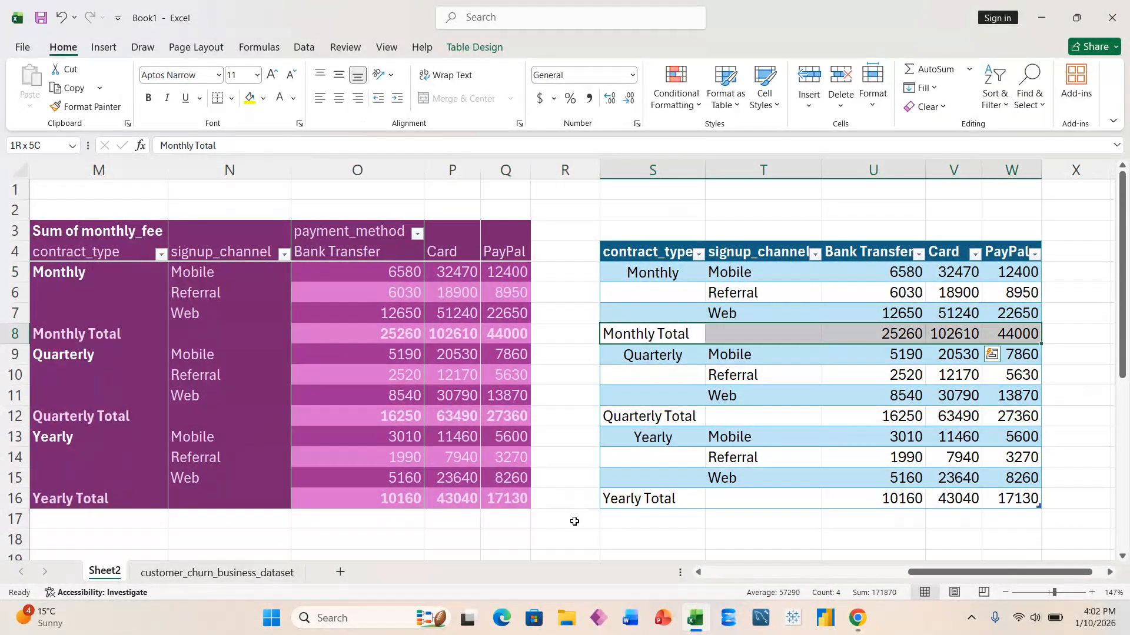
pyautogui.hotkey('ctrl', 'b')
# Make the Quarterly Total row S12:W12 of the values-only table bold
pyautogui.press('Down')
pyautogui.press('Down')
pyautogui.press('Down')
pyautogui.press('Down')
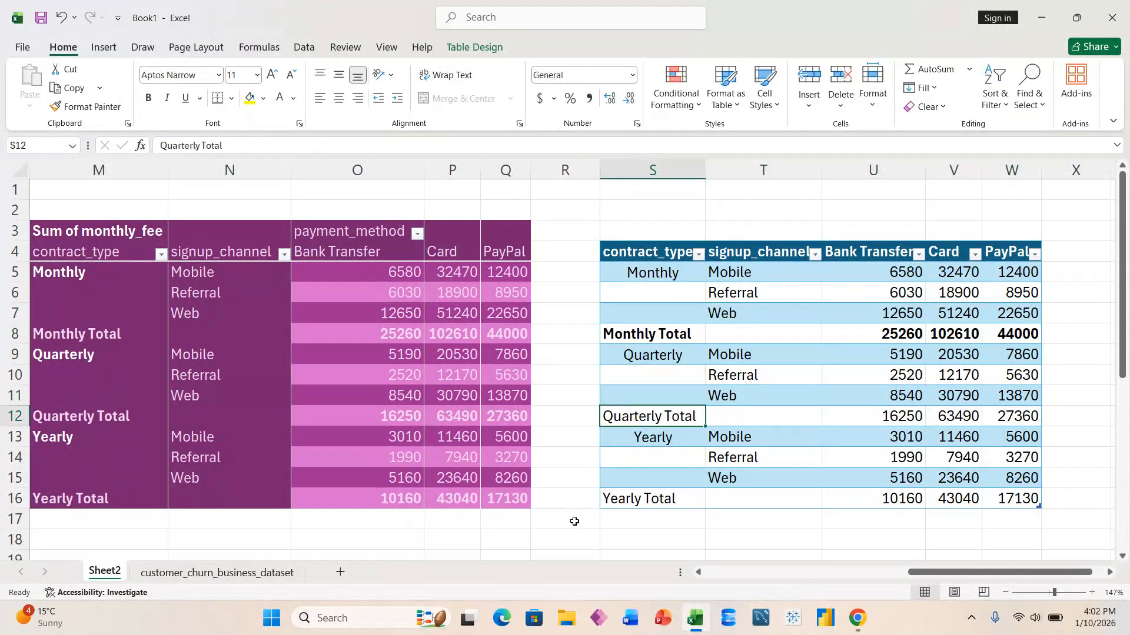
pyautogui.hotkey('shift', 'Right')
pyautogui.hotkey('shift', 'Right')
pyautogui.hotkey('shift', 'Right')
pyautogui.hotkey('shift', 'Right')
pyautogui.hotkey('ctrl', 'b')
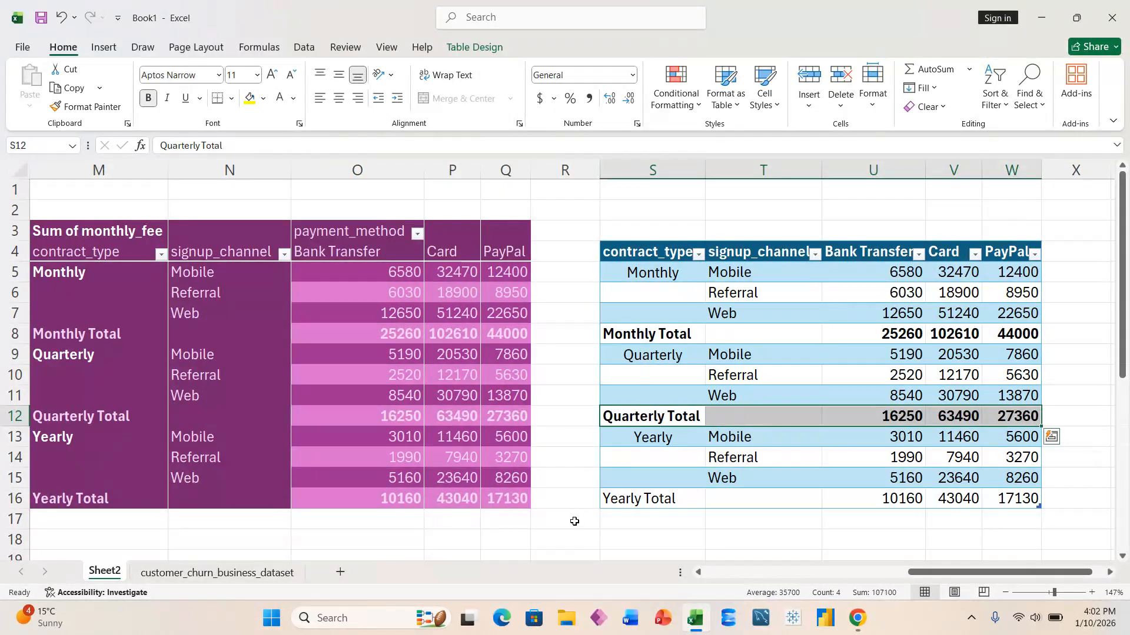
# Make the Yearly Total row S16:W16 of the values-only table bold
pyautogui.press('Down')
pyautogui.press('Down')
pyautogui.press('Down')
pyautogui.press('Down')
pyautogui.hotkey('shift', 'Right')
pyautogui.hotkey('shift', 'Right')
pyautogui.hotkey('shift', 'Right')
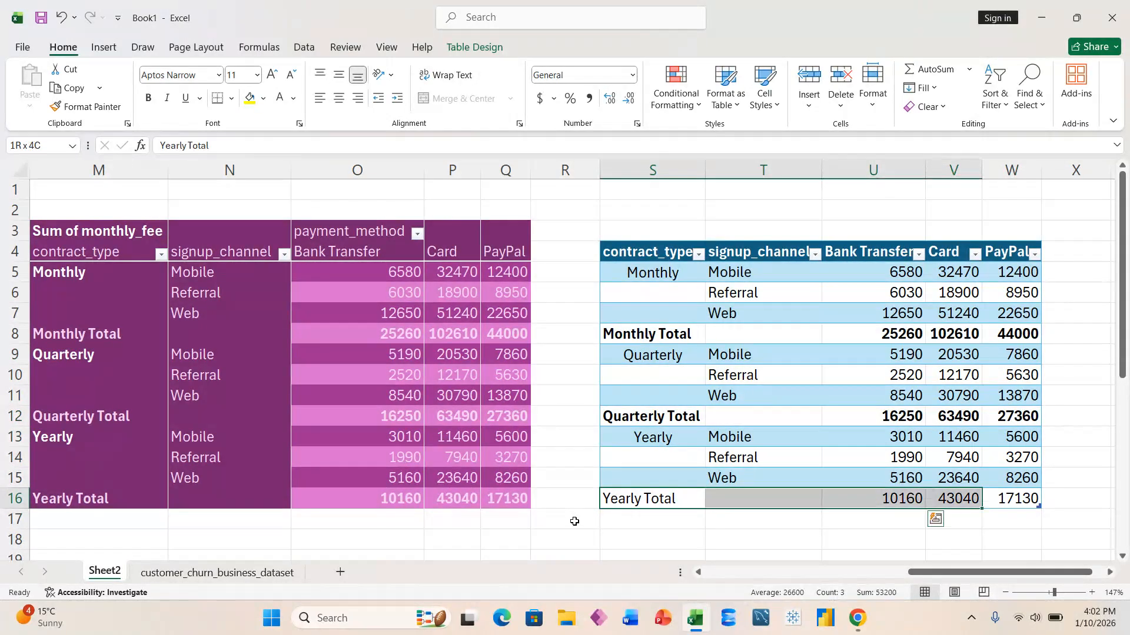
pyautogui.hotkey('shift', 'Right')
pyautogui.hotkey('ctrl', 'b')
# Select the whole values-only table S4:W16 and turn off the filter buttons in its header row
pyautogui.press('Up')
pyautogui.press('Up')
pyautogui.press('Up')
pyautogui.press('Up')
pyautogui.press('Up')
pyautogui.press('Up')
pyautogui.press('Up')
pyautogui.press('Up')
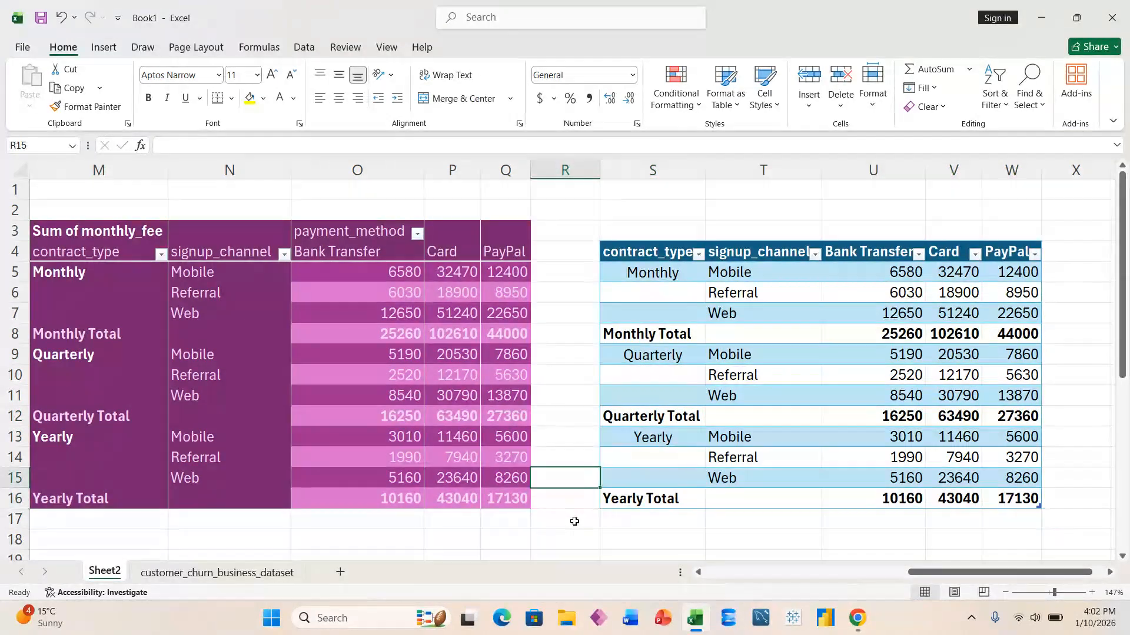
pyautogui.press('Up')
pyautogui.press('Up')
pyautogui.press('Up')
pyautogui.press('Up')
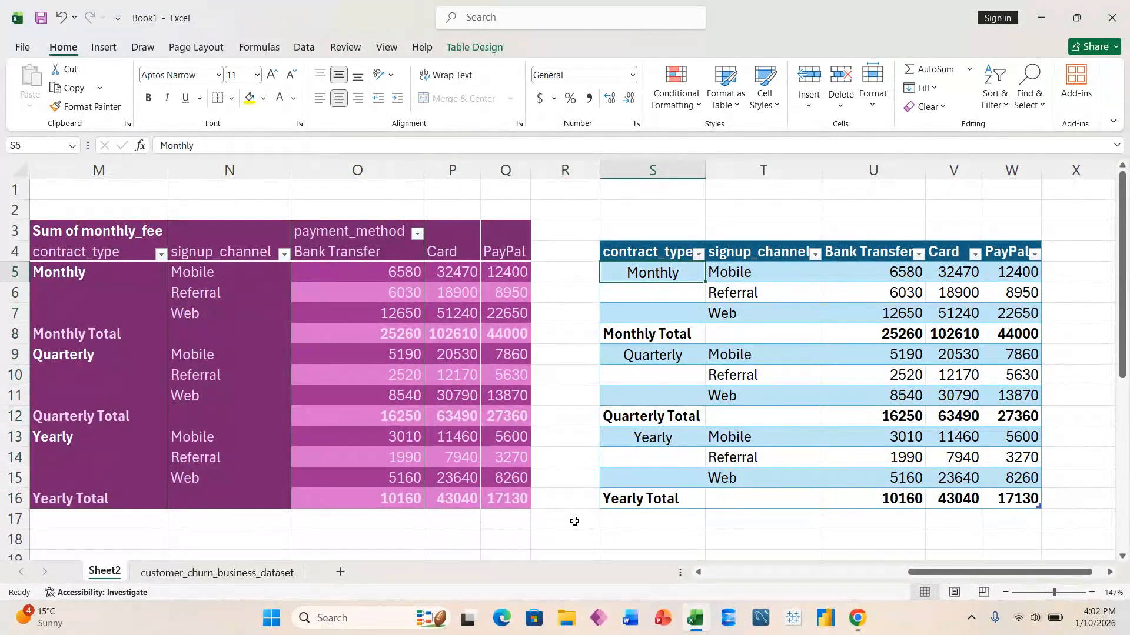
pyautogui.hotkey('shift', 'Down')
pyautogui.hotkey('shift', 'Down')
pyautogui.hotkey('shift', 'Right')
pyautogui.hotkey('shift', 'Right')
pyautogui.hotkey('shift', 'Right')
pyautogui.hotkey('shift', 'Right')
pyautogui.hotkey('shift', 'Down')
pyautogui.hotkey('shift', 'Down')
pyautogui.hotkey('shift', 'Down')
pyautogui.hotkey('shift', 'Down')
pyautogui.hotkey('shift', 'Down')
pyautogui.hotkey('shift', 'Down')
pyautogui.hotkey('shift', 'Down')
pyautogui.hotkey('shift', 'Down')
pyautogui.hotkey('shift', 'Down')
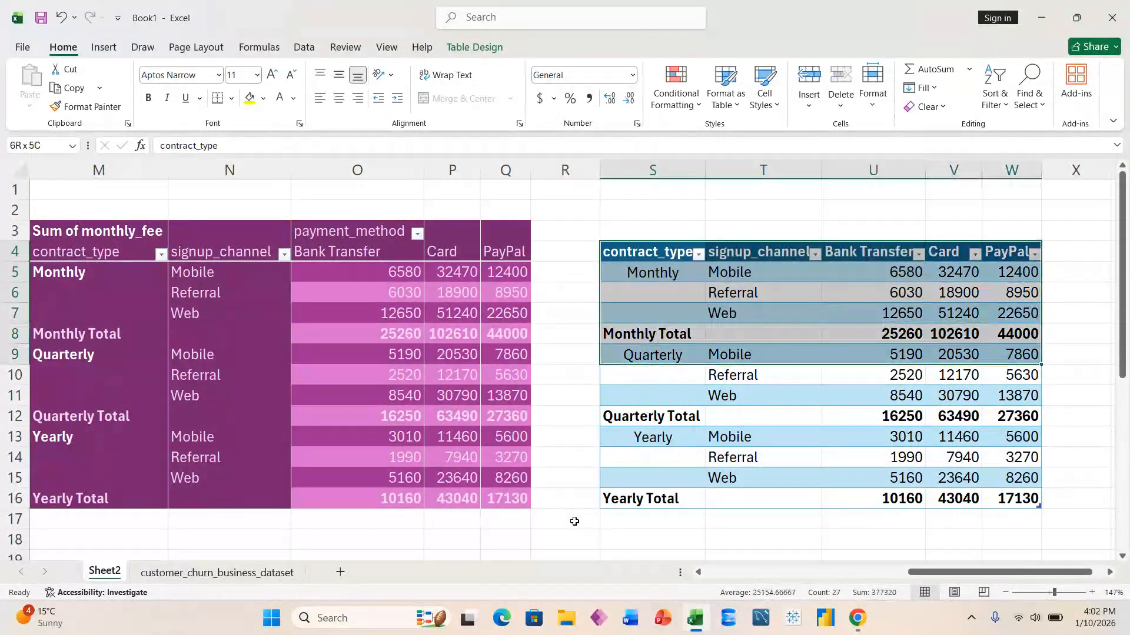
pyautogui.hotkey('shift', 'Down')
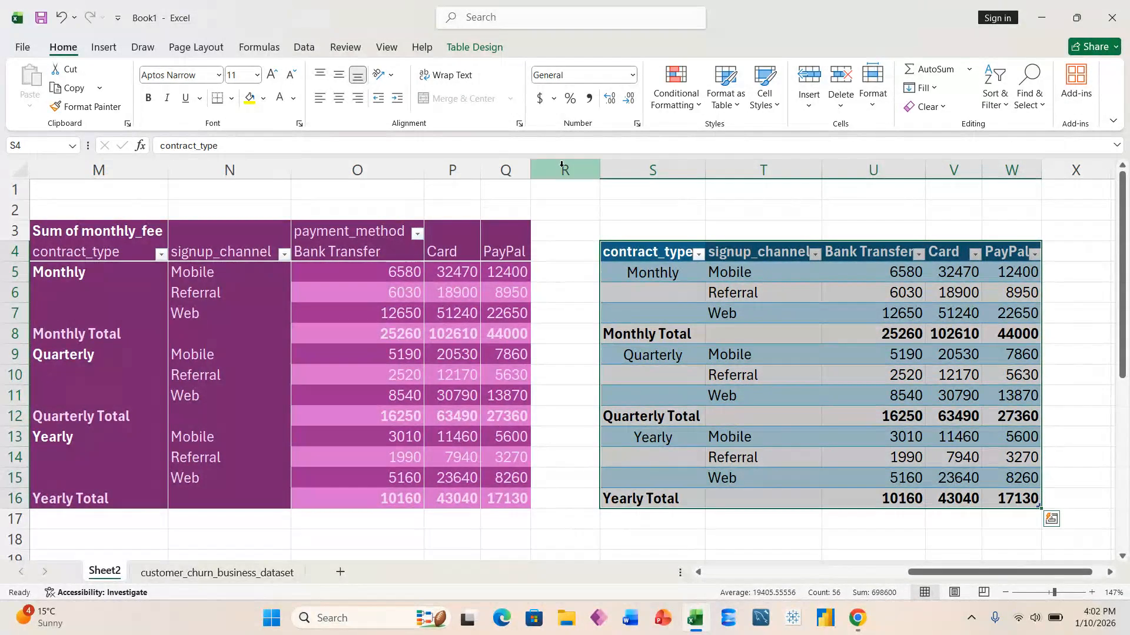
pyautogui.click(474, 47)
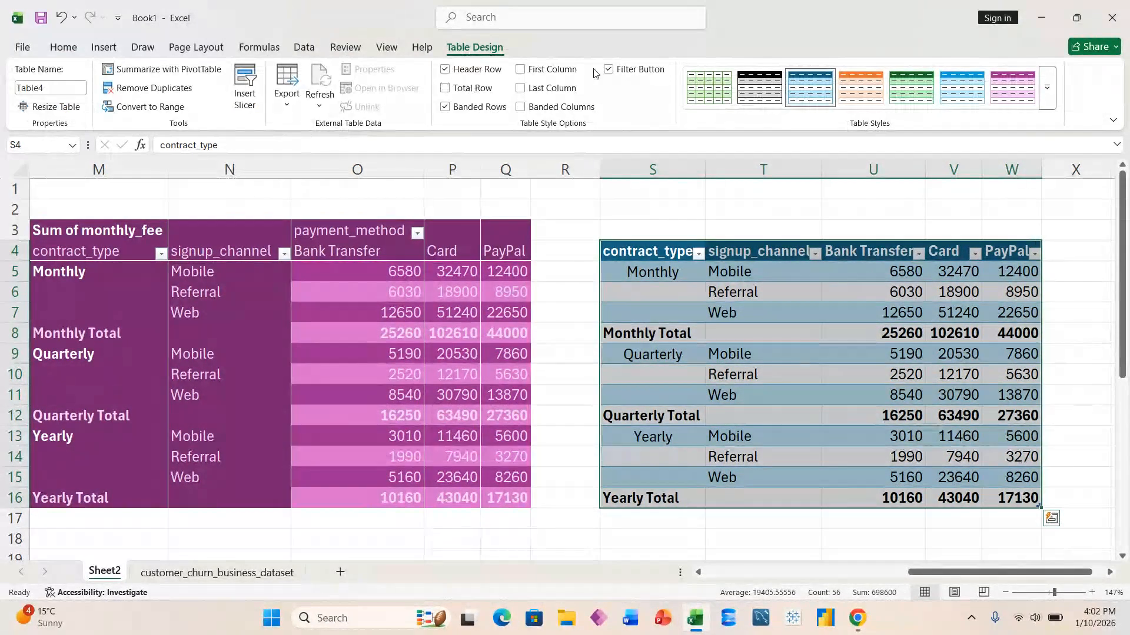
pyautogui.click(612, 72)
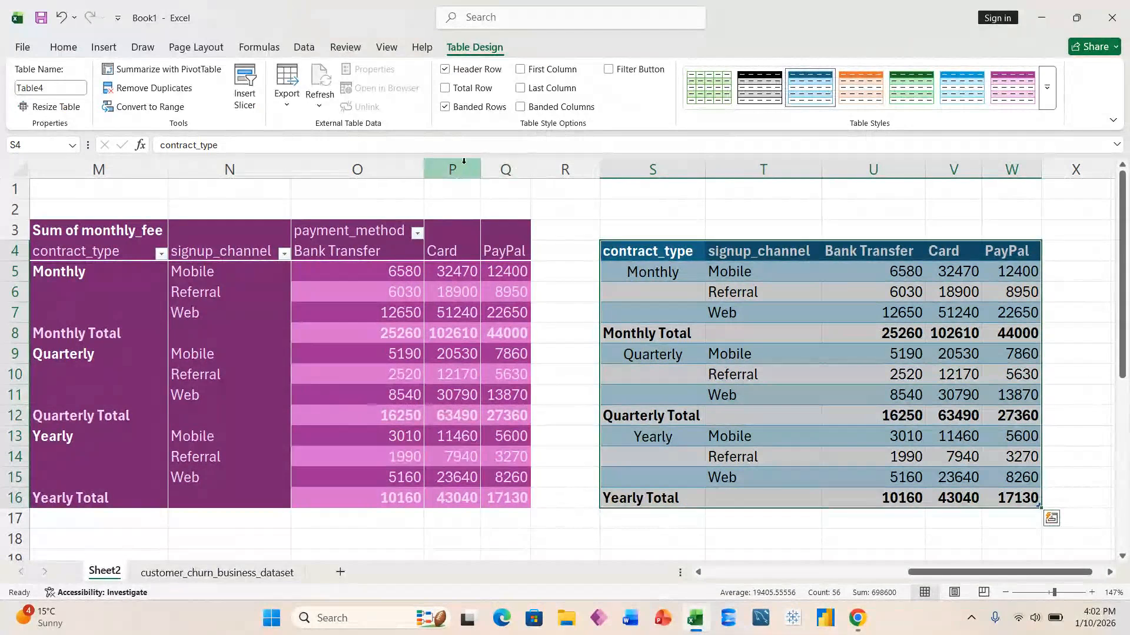
# Try the Total Row, First Column and Banded Columns style options on the values-only table, switching each one back off
pyautogui.click(454, 93)
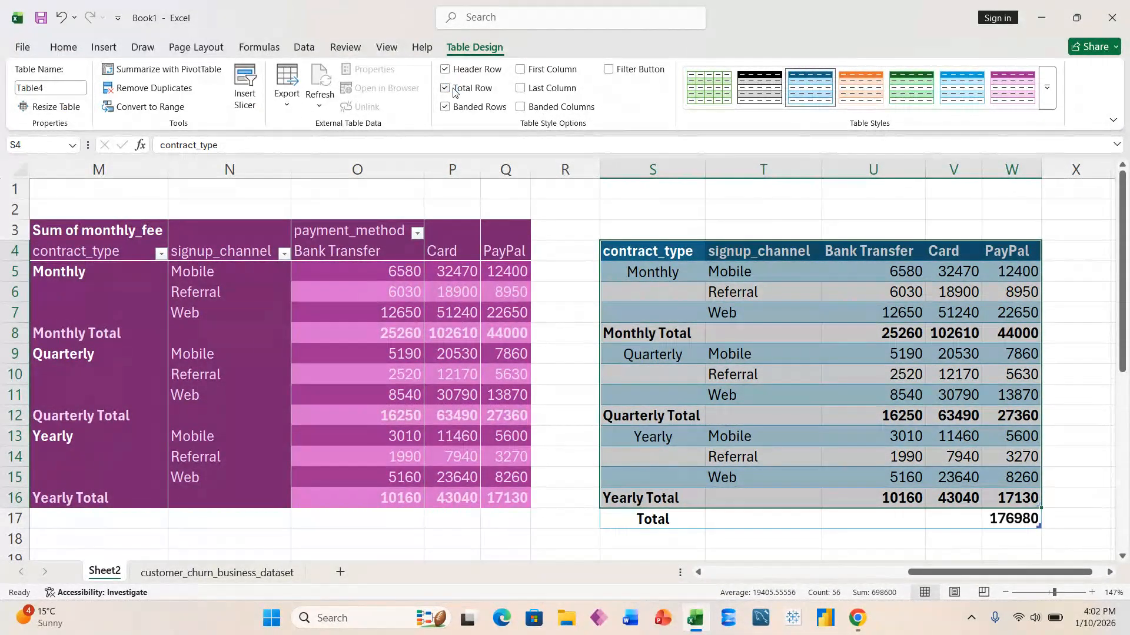
pyautogui.click(455, 92)
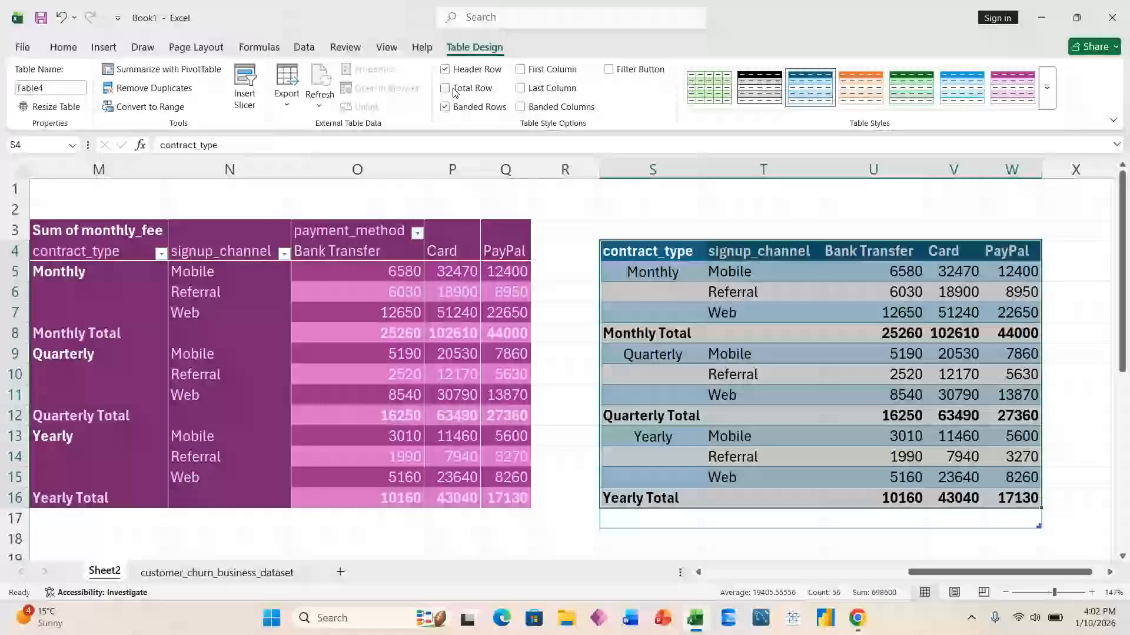
pyautogui.click(521, 70)
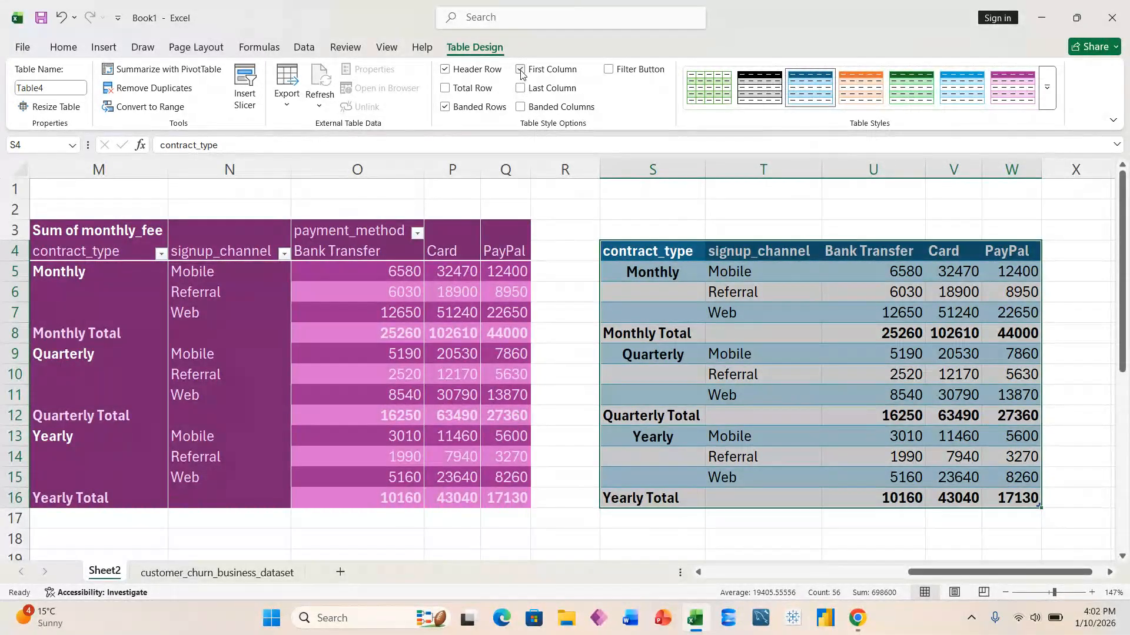
pyautogui.click(521, 69)
pyautogui.click(521, 107)
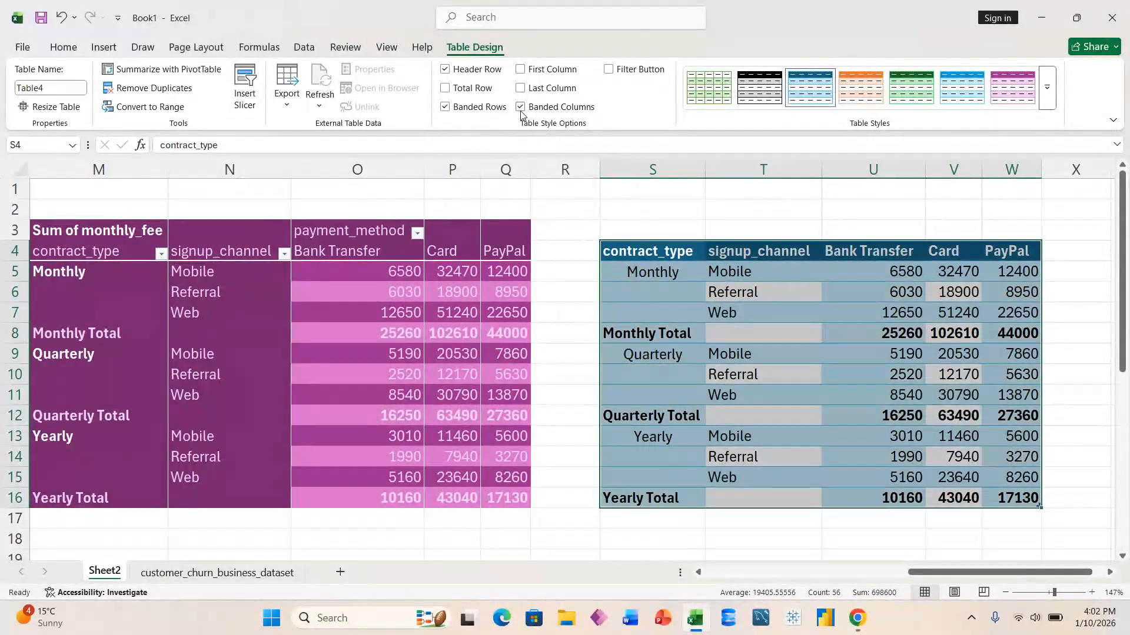
pyautogui.click(521, 107)
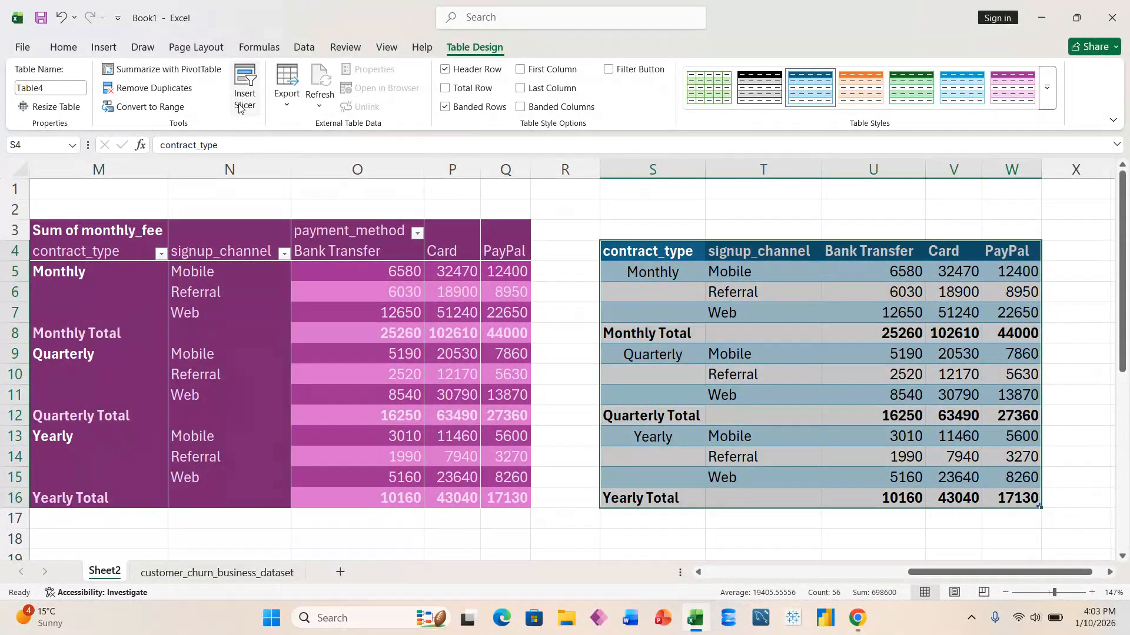
pyautogui.click(565, 277)
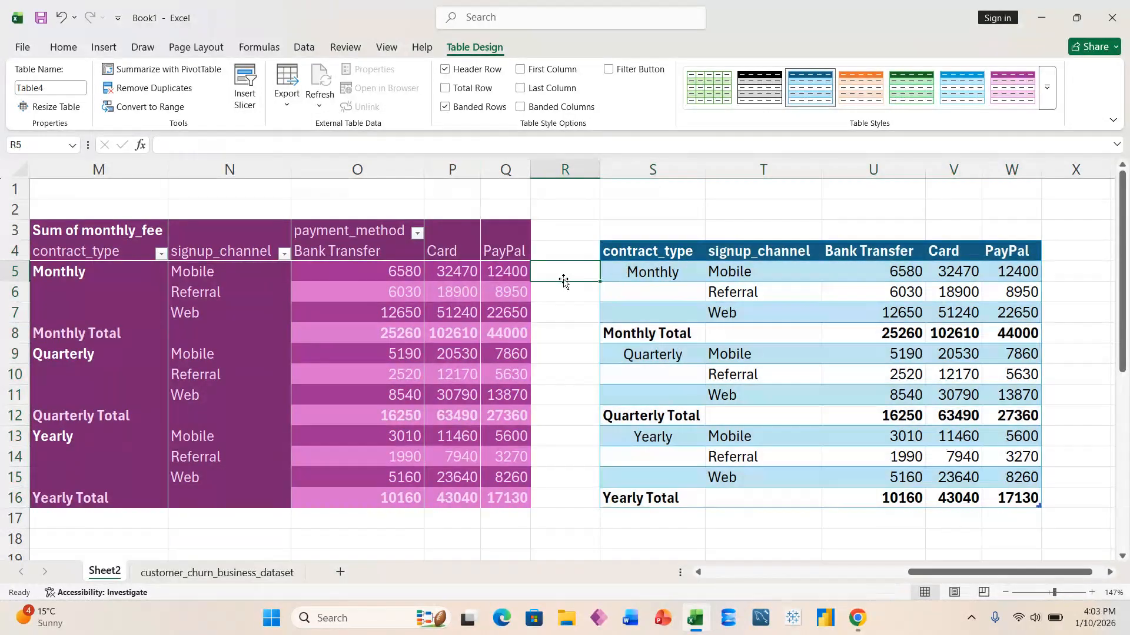
# Select the entire purple tabular monthly fee pivot table and move it to cell H24 on the existing Sheet2
pyautogui.click(691, 357)
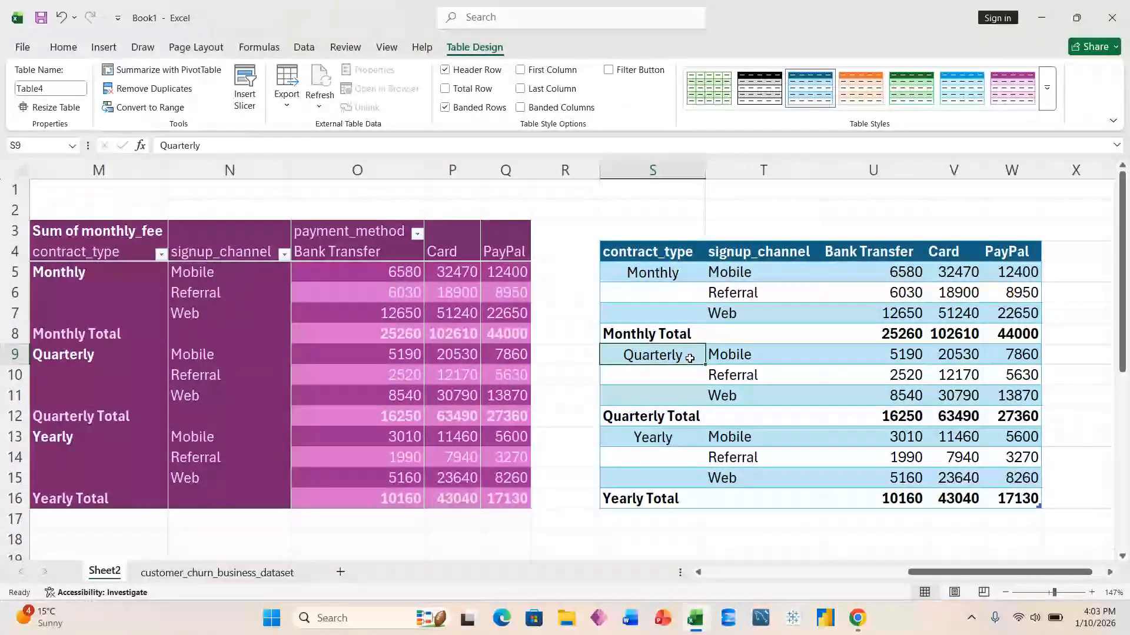
pyautogui.click(580, 391)
pyautogui.press('Left')
pyautogui.press('Left')
pyautogui.press('Left')
pyautogui.press('Left')
pyautogui.press('Left')
pyautogui.press('Left')
pyautogui.press('Left')
pyautogui.press('Left')
pyautogui.press('Left')
pyautogui.press('Left')
pyautogui.press('Left')
pyautogui.press('Left')
pyautogui.press('Left')
pyautogui.press('Left')
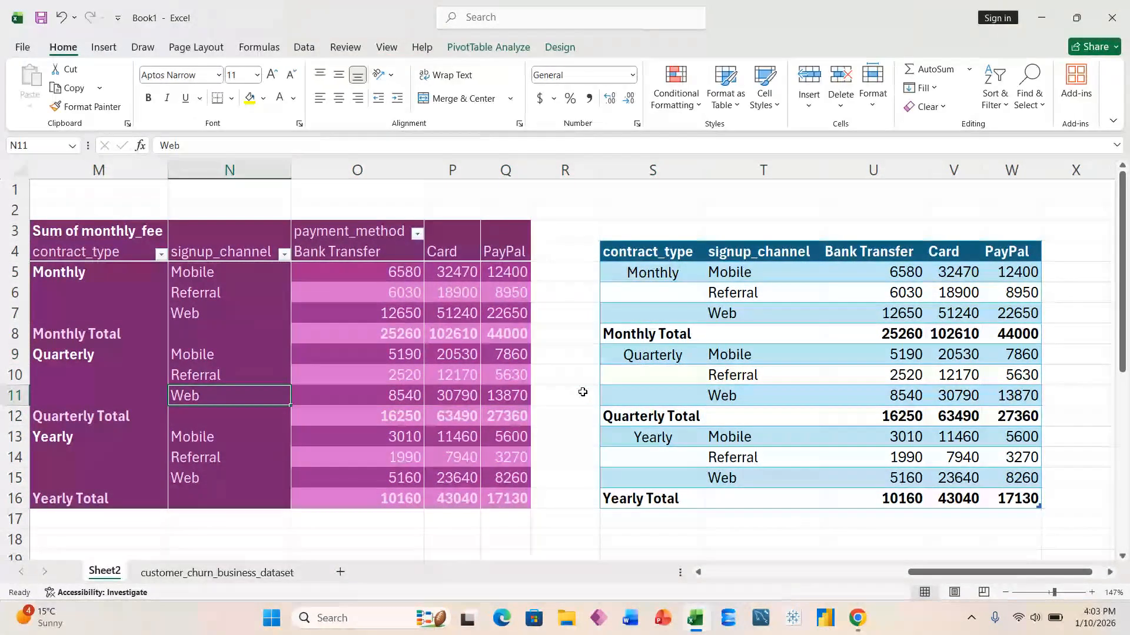
pyautogui.press('Right')
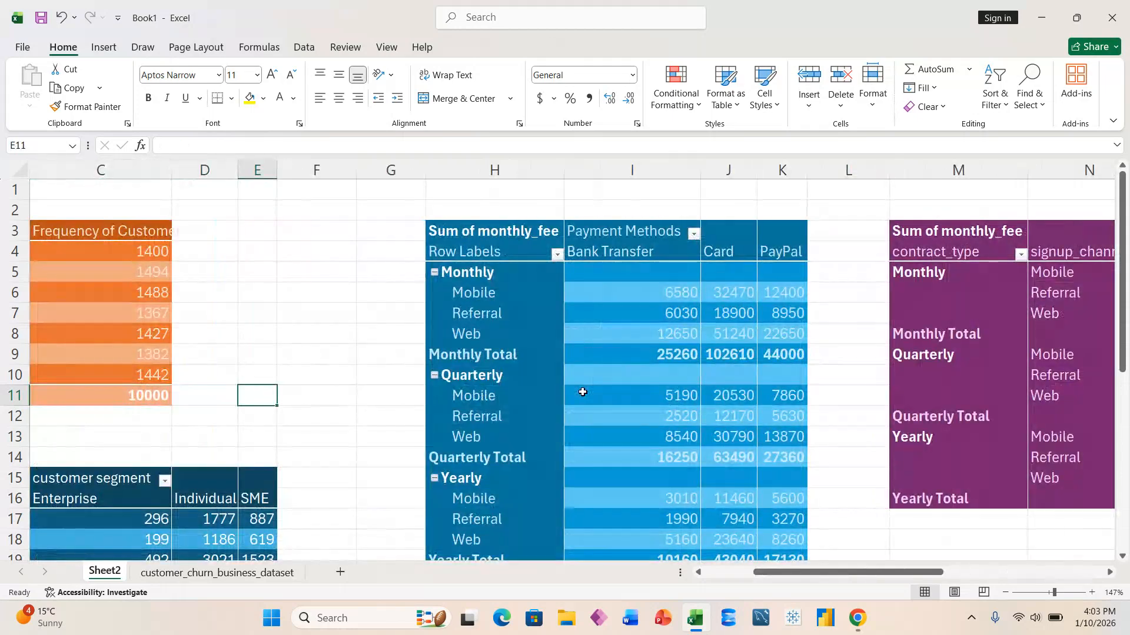
pyautogui.scroll(-5, 583, 392)
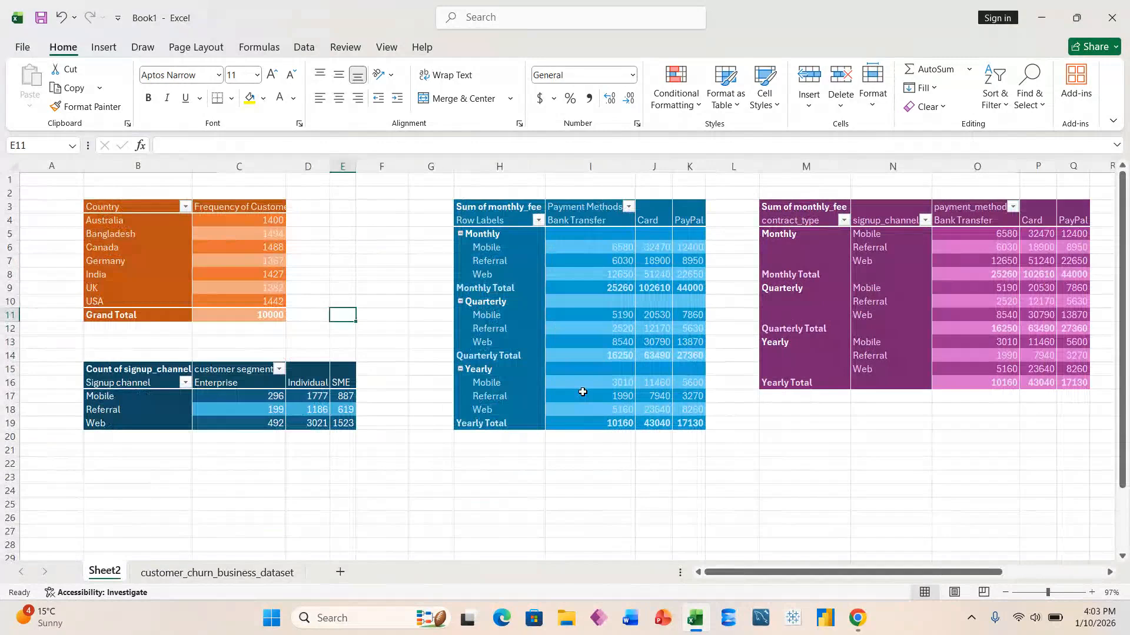
pyautogui.click(889, 276)
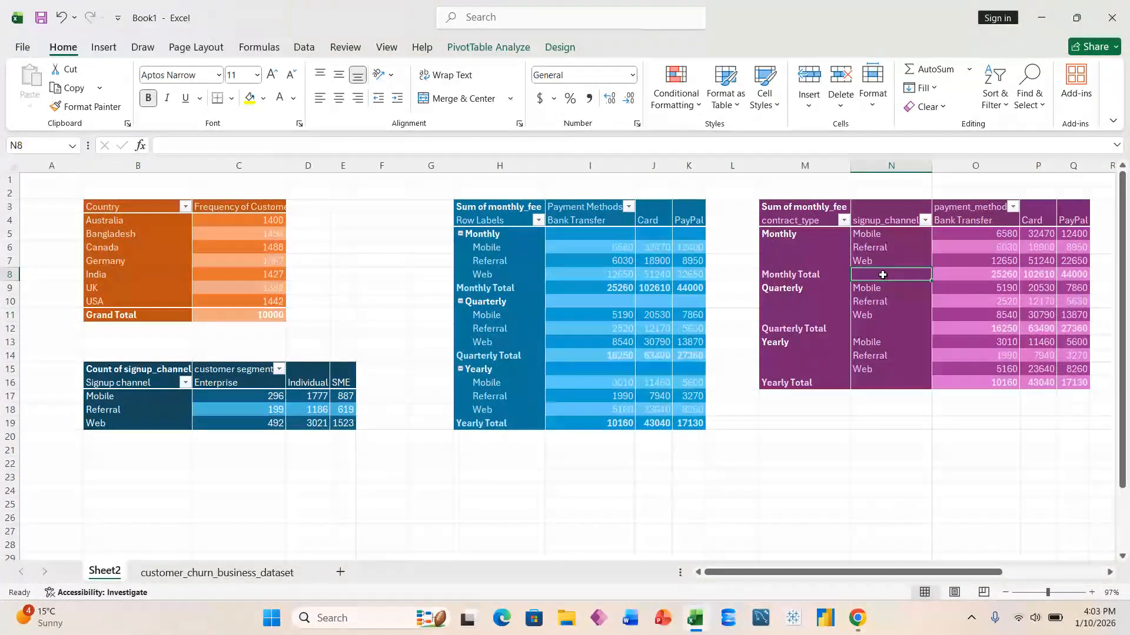
pyautogui.click(487, 42)
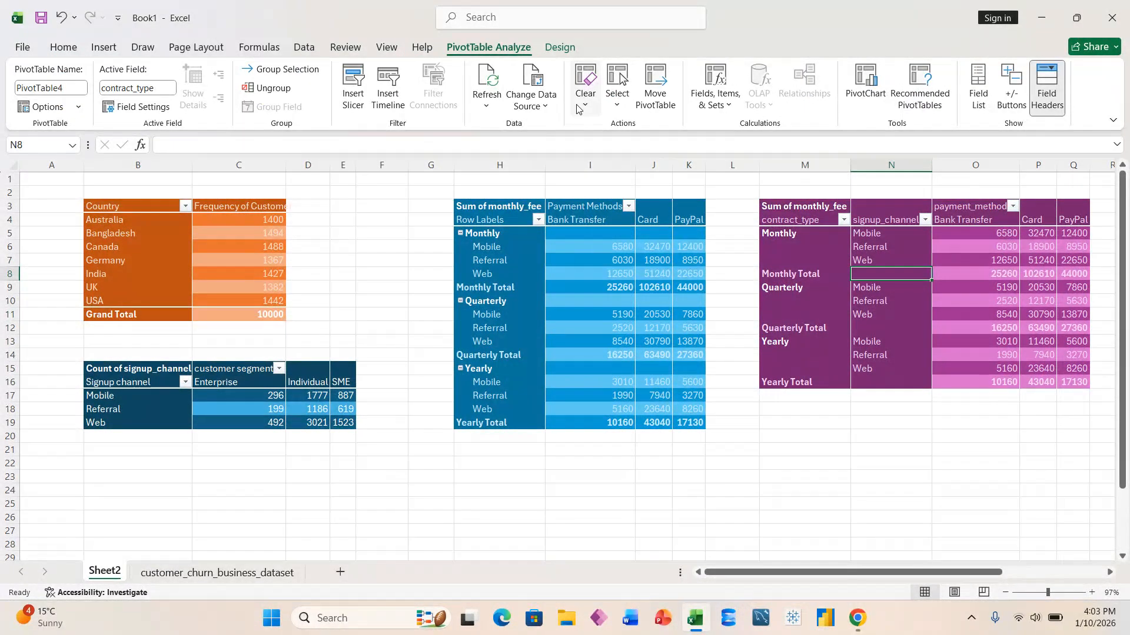
pyautogui.click(619, 100)
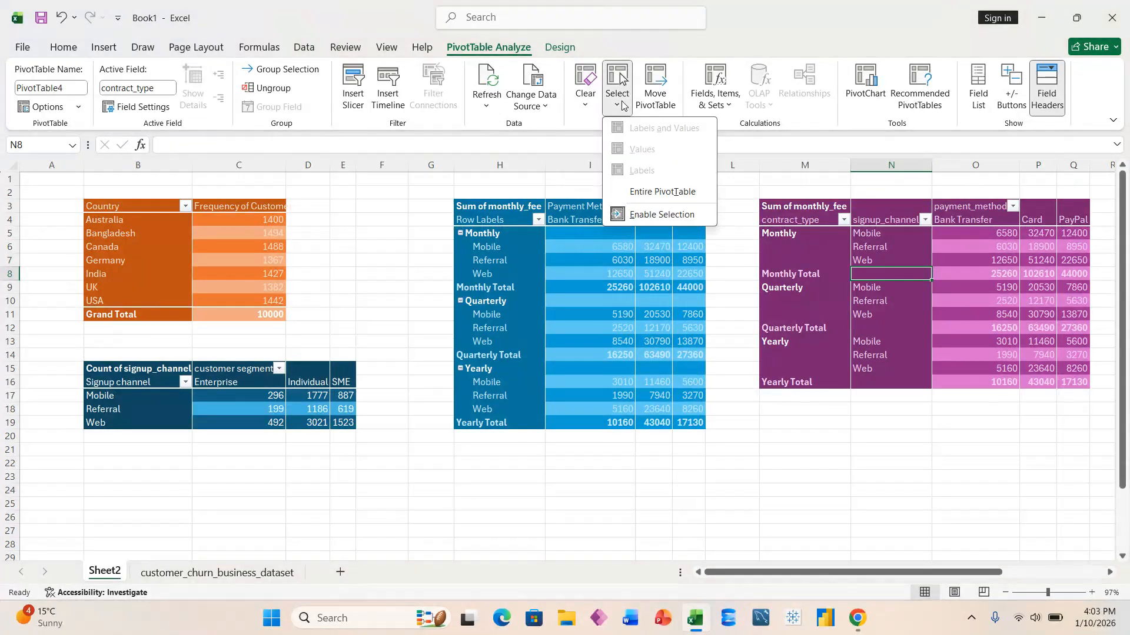
pyautogui.click(647, 191)
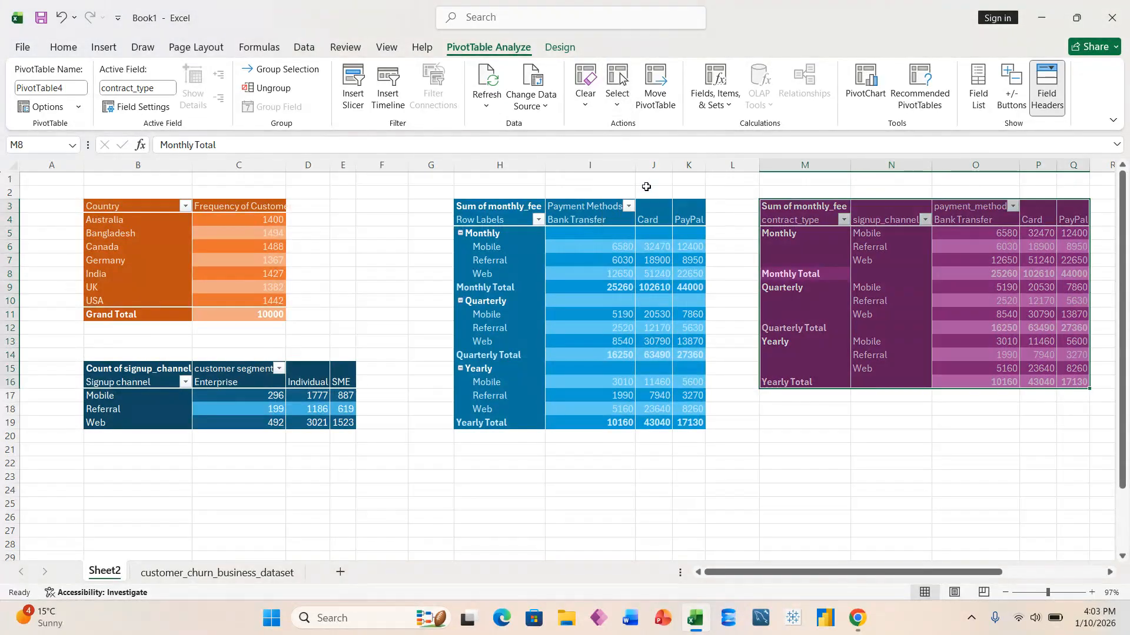
pyautogui.click(656, 88)
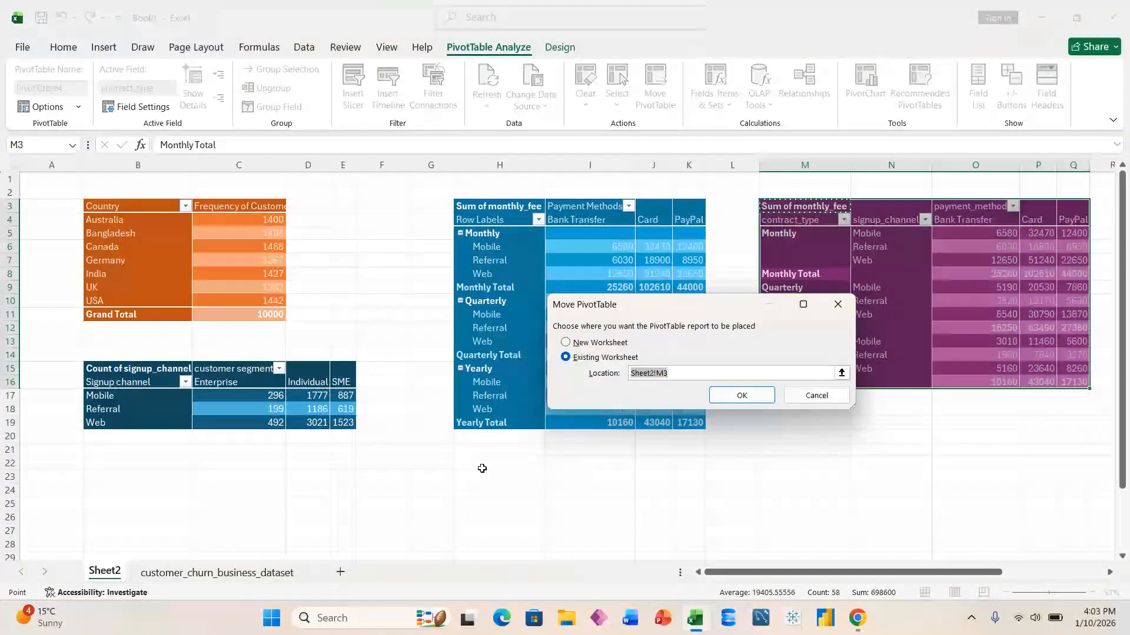
pyautogui.click(664, 373)
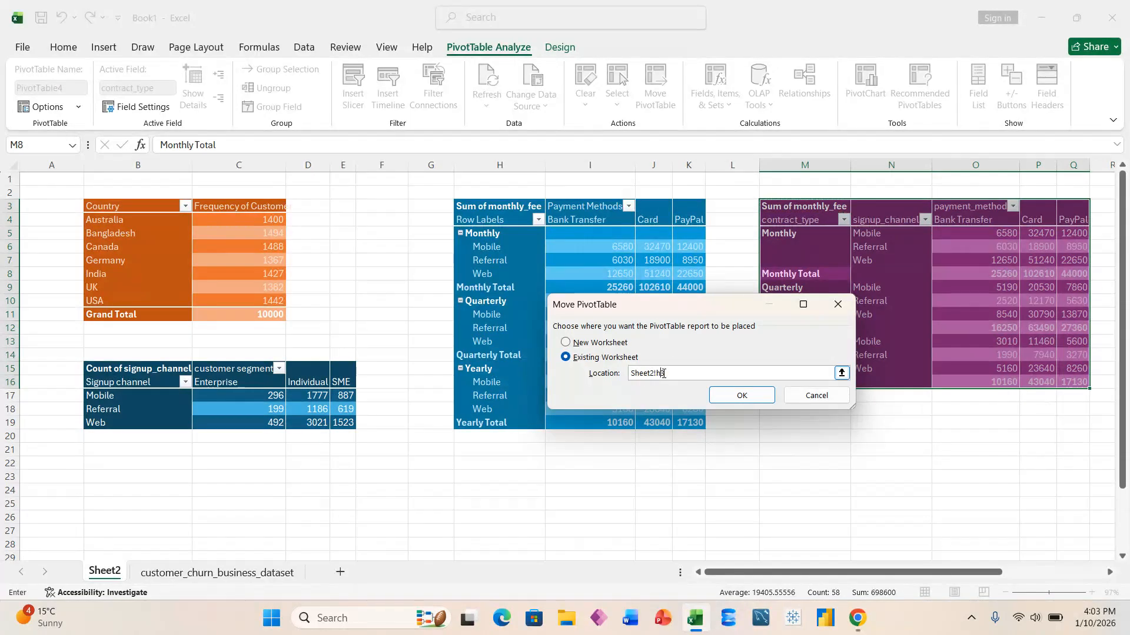
pyautogui.press('Right')
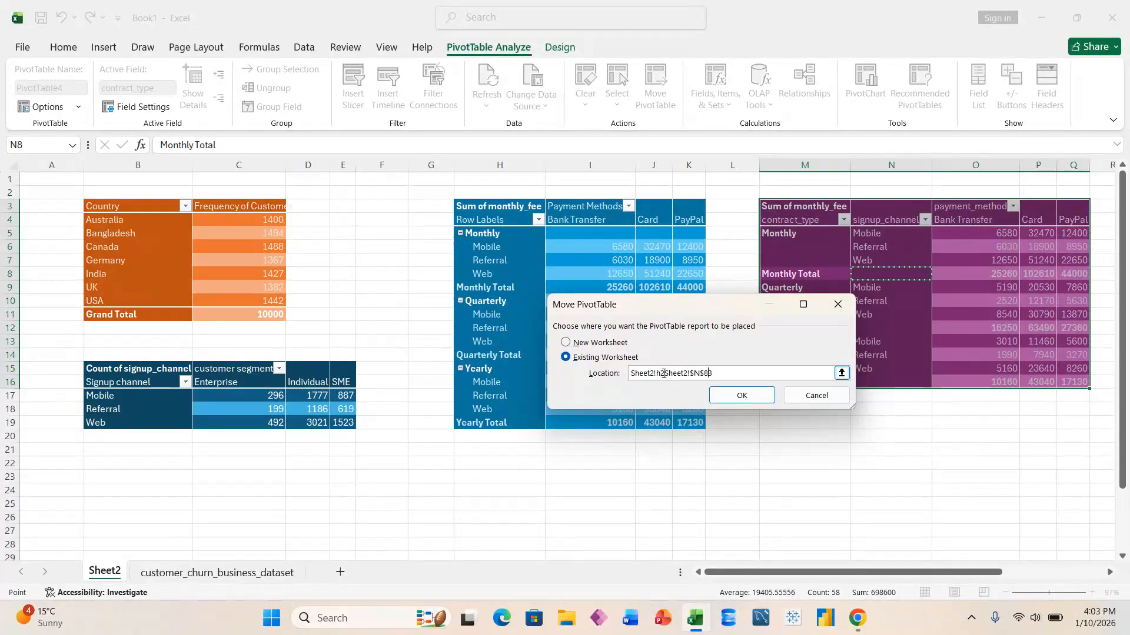
pyautogui.press('BackSpace')
pyautogui.press('BackSpace')
pyautogui.press('BackSpace')
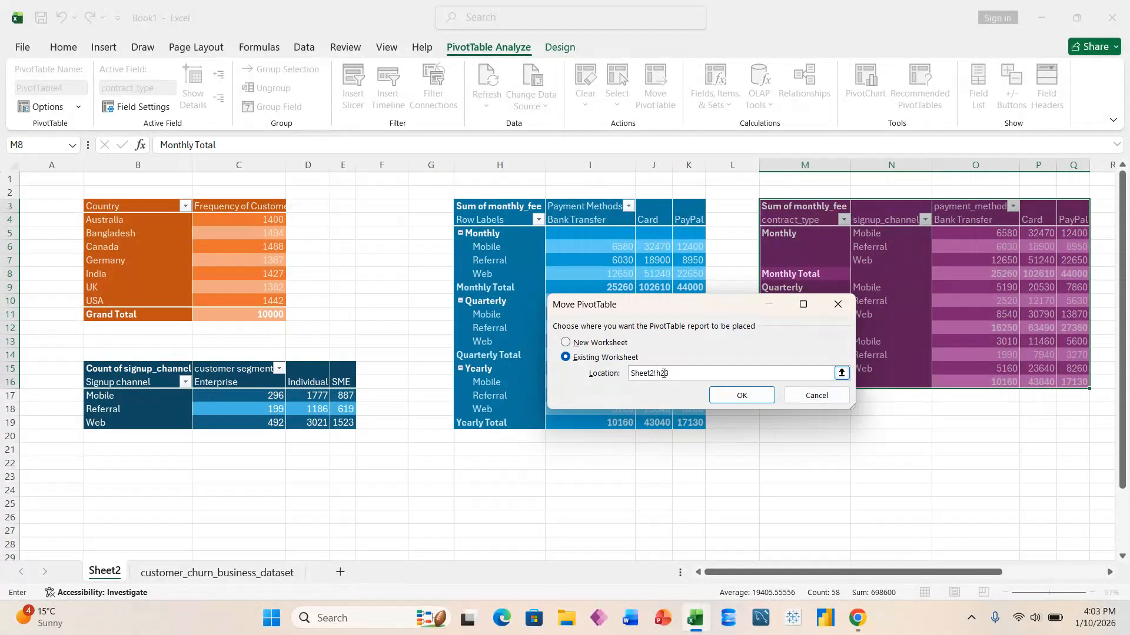
pyautogui.press('Return')
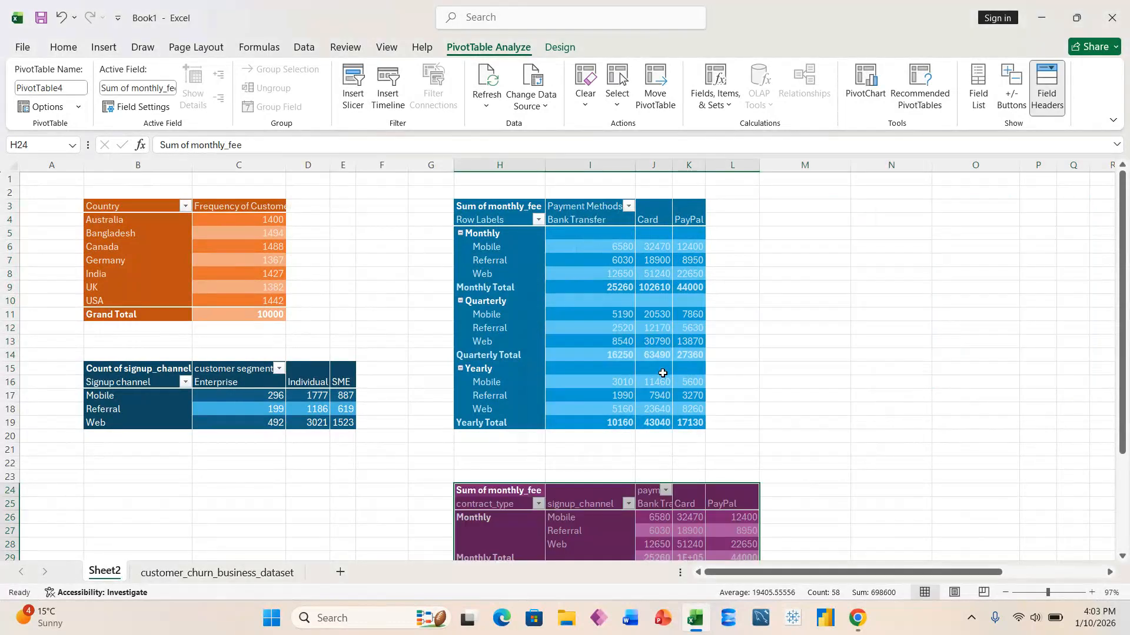
# Look over the relocated purple pivot table below the blue one, down to its last row and back up
pyautogui.press('Right')
pyautogui.press('Right')
pyautogui.press('Up')
pyautogui.press('Left')
pyautogui.press('Down')
pyautogui.press('Down')
pyautogui.press('Down')
pyautogui.press('Down')
pyautogui.press('Down')
pyautogui.press('Down')
pyautogui.press('Down')
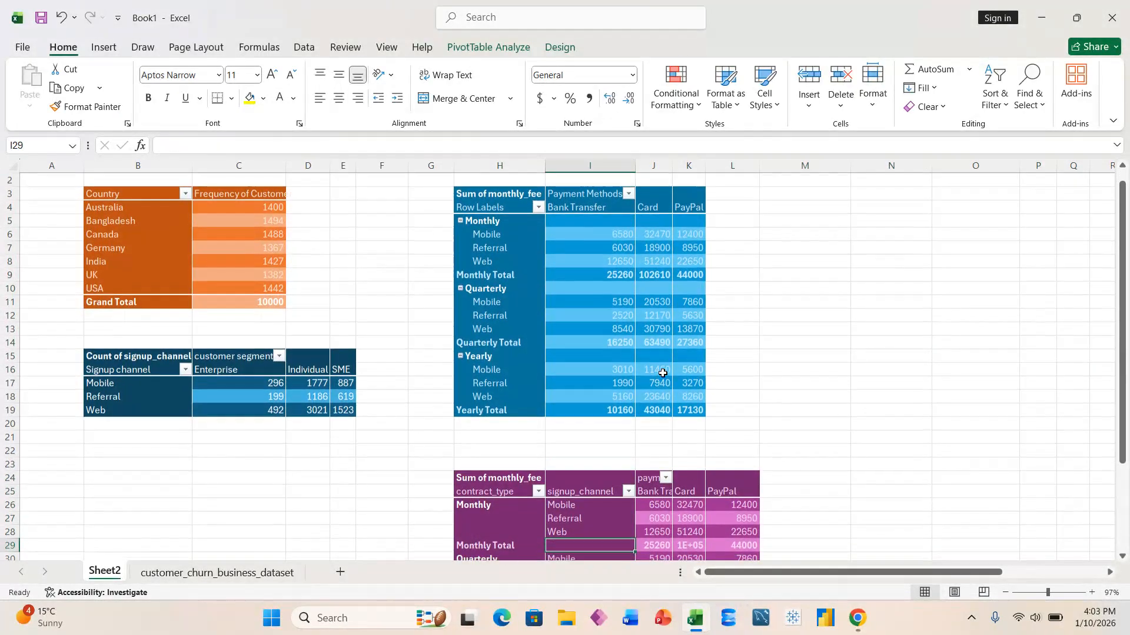
pyautogui.press('Down')
pyautogui.press('Down')
pyautogui.press('Down')
pyautogui.press('Down')
pyautogui.press('Down')
pyautogui.press('Down')
pyautogui.press('Down')
pyautogui.press('Down')
pyautogui.press('Down')
pyautogui.press('Down')
pyautogui.press('Up')
pyautogui.press('Up')
pyautogui.press('Up')
pyautogui.press('Up')
pyautogui.press('Up')
pyautogui.press('Up')
pyautogui.press('Up')
pyautogui.press('Up')
pyautogui.press('Up')
pyautogui.press('Up')
pyautogui.press('Up')
pyautogui.press('Up')
pyautogui.press('Up')
pyautogui.press('Up')
pyautogui.press('Up')
pyautogui.press('Up')
pyautogui.press('Up')
pyautogui.press('Up')
pyautogui.press('Up')
pyautogui.press('Up')
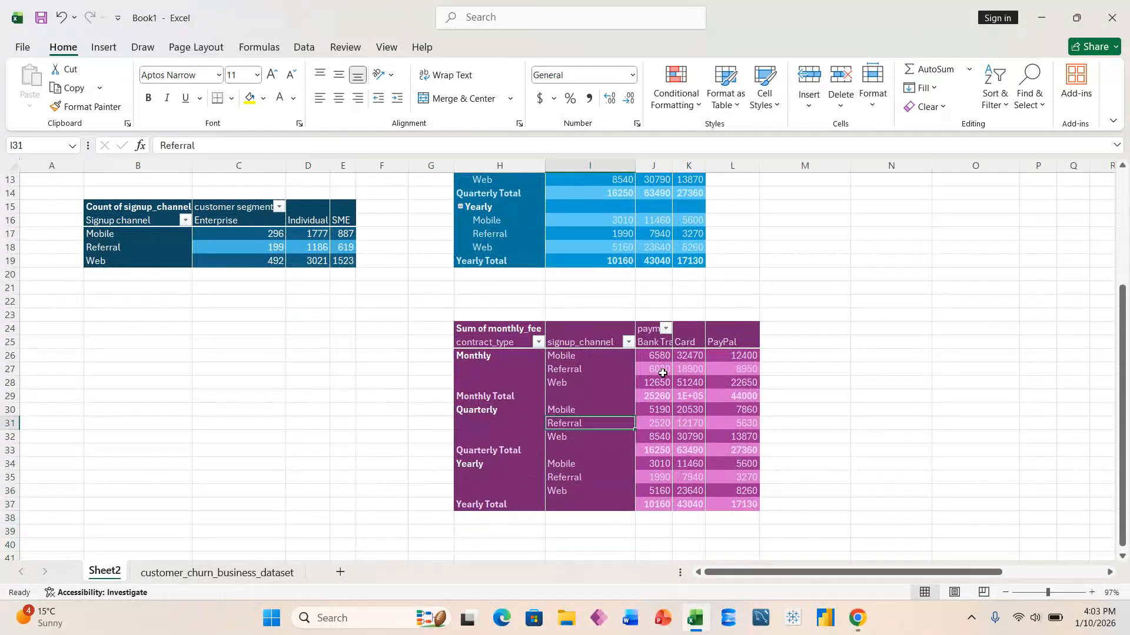
# Try to insert a timeline for the blue monthly fee pivot table, selecting its Payment Methods header cell
pyautogui.press('Up')
pyautogui.press('Up')
pyautogui.press('Up')
pyautogui.press('Up')
pyautogui.press('Up')
pyautogui.press('Up')
pyautogui.press('Up')
pyautogui.press('Up')
pyautogui.press('Up')
pyautogui.press('Up')
pyautogui.press('Up')
pyautogui.press('Up')
pyautogui.press('Up')
pyautogui.press('Up')
pyautogui.press('Up')
pyautogui.press('Up')
pyautogui.press('Down')
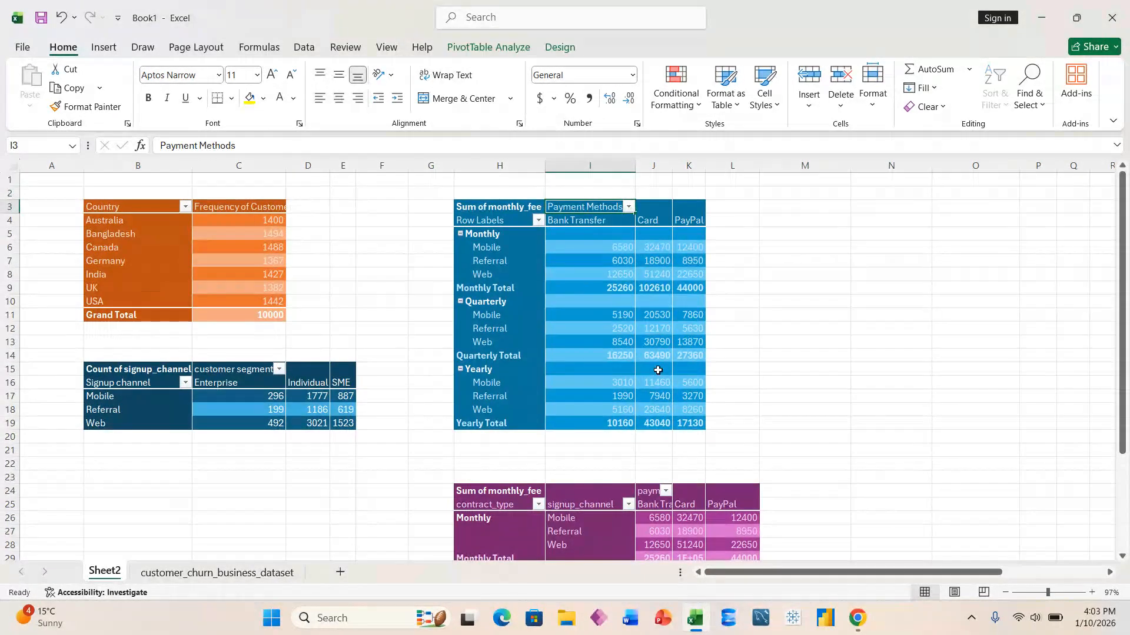
pyautogui.click(488, 47)
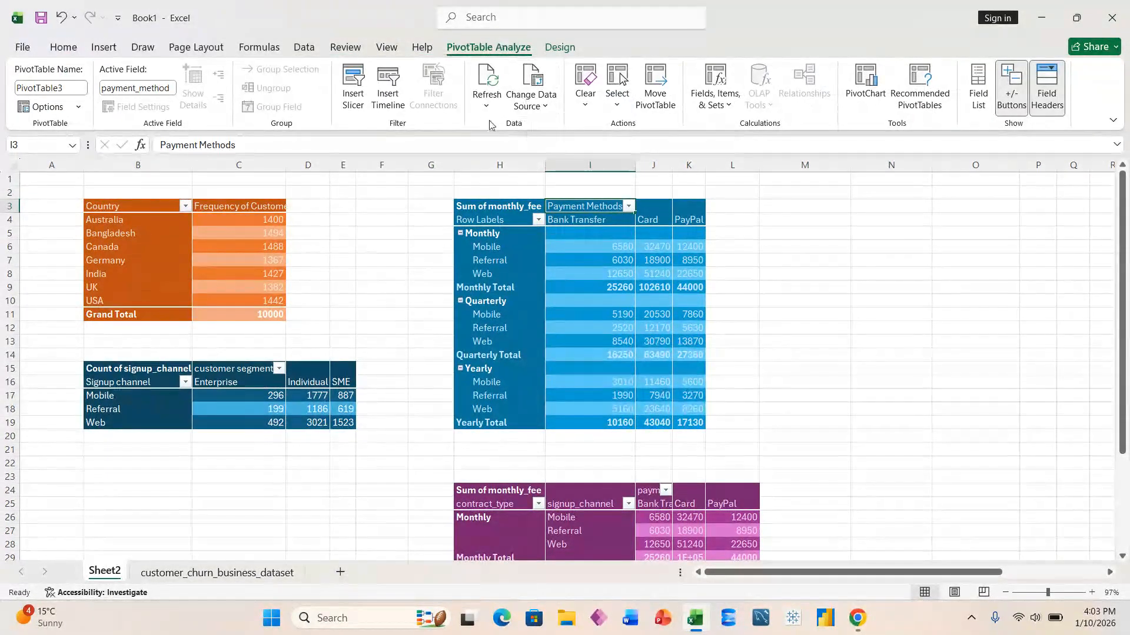
pyautogui.click(388, 89)
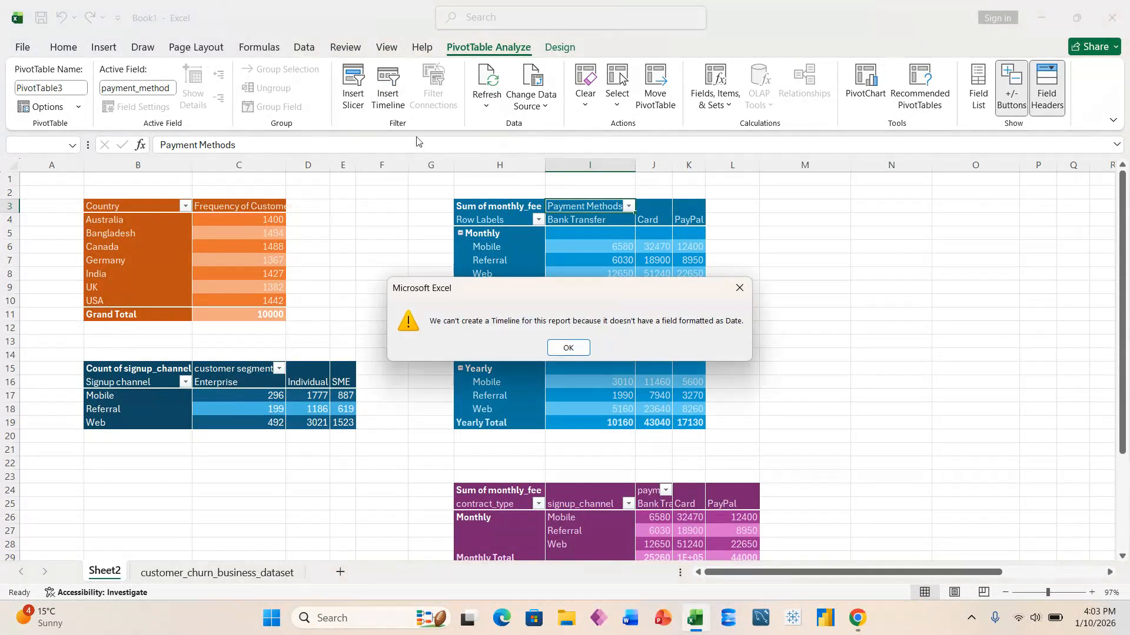
pyautogui.click(566, 347)
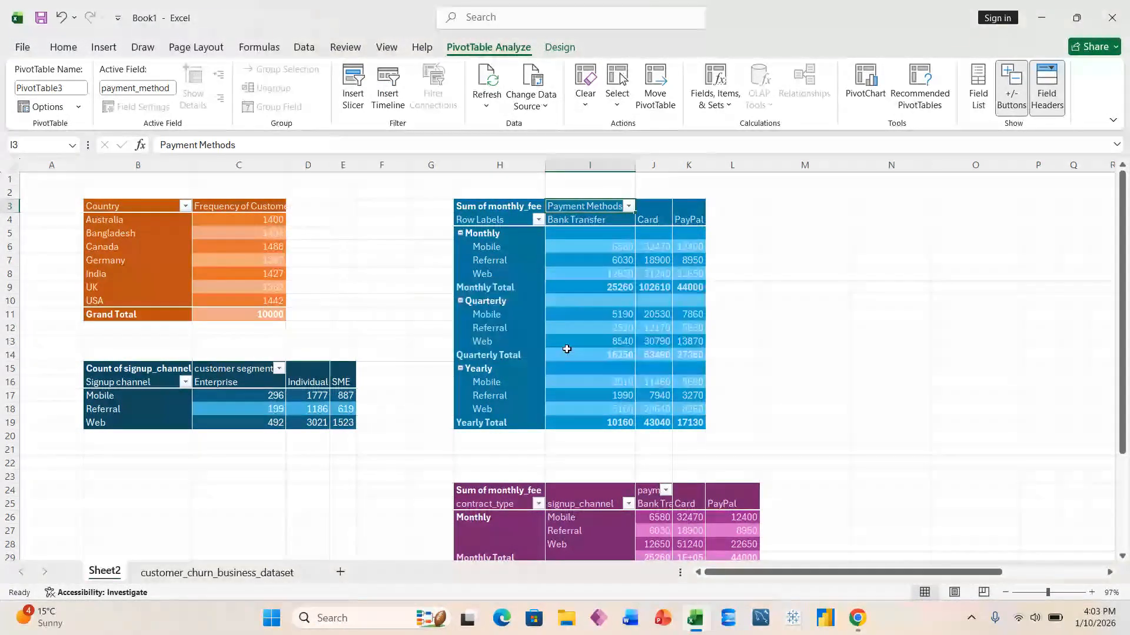
# Show the field list of the blue pivot table and add payment_failures as a report filter
pyautogui.moveTo(561, 390)
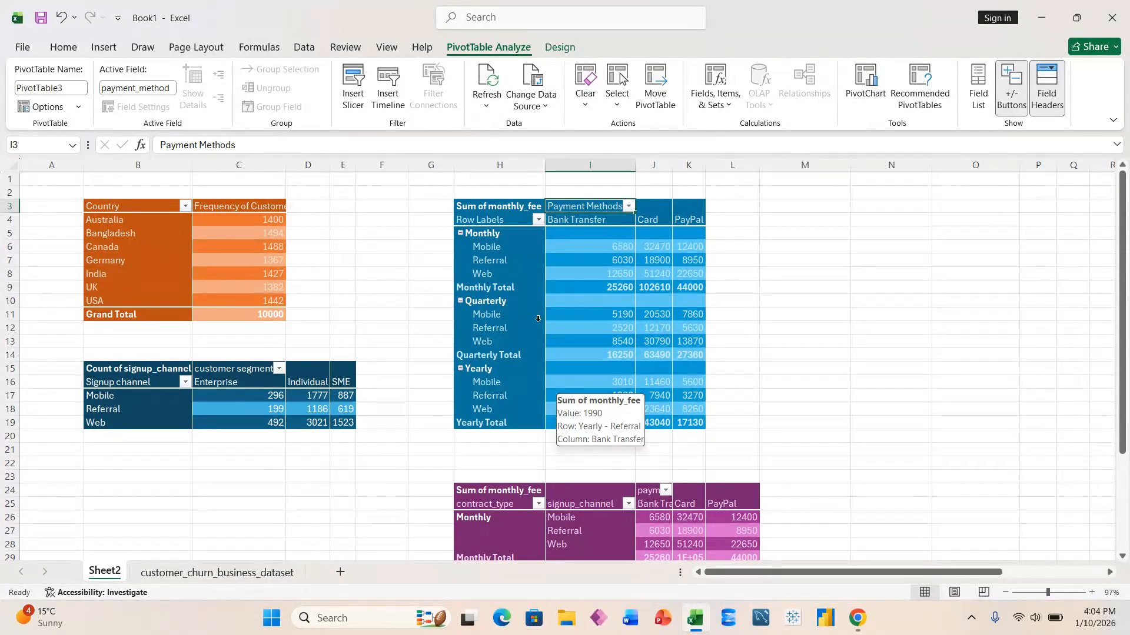
pyautogui.click(537, 318)
pyautogui.click(615, 287)
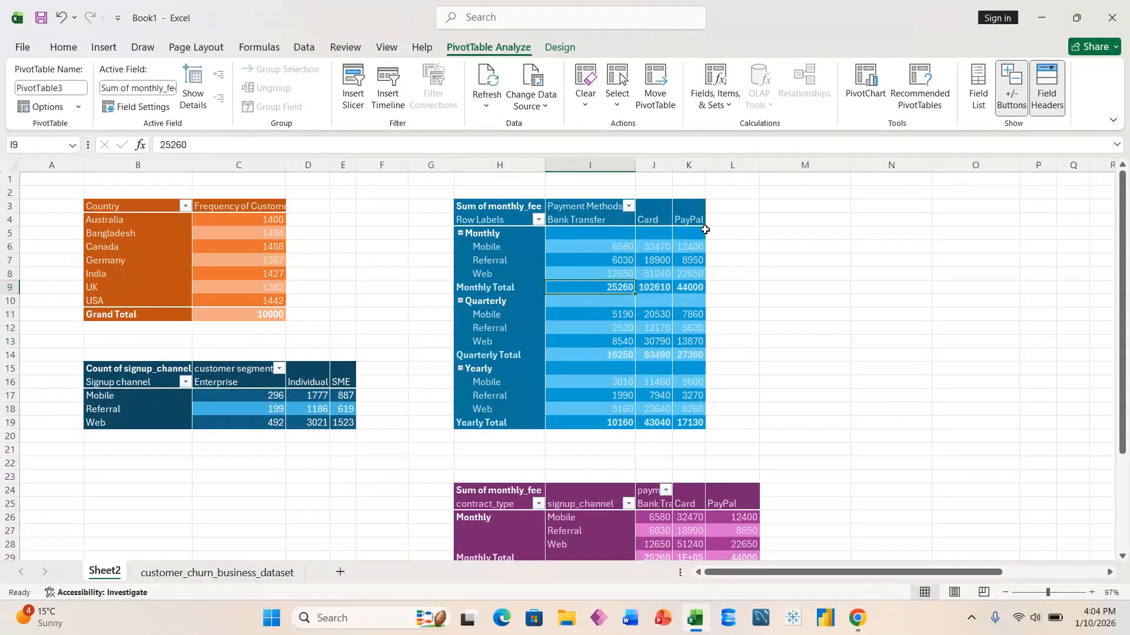
pyautogui.click(978, 88)
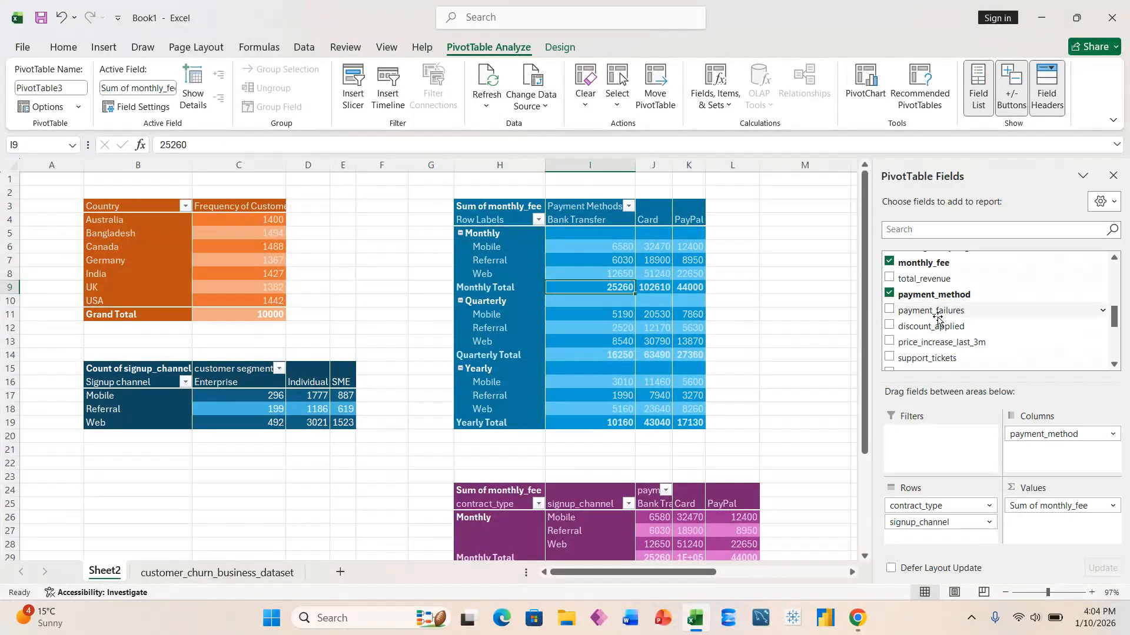
pyautogui.moveTo(930, 317); pyautogui.dragTo(920, 443)
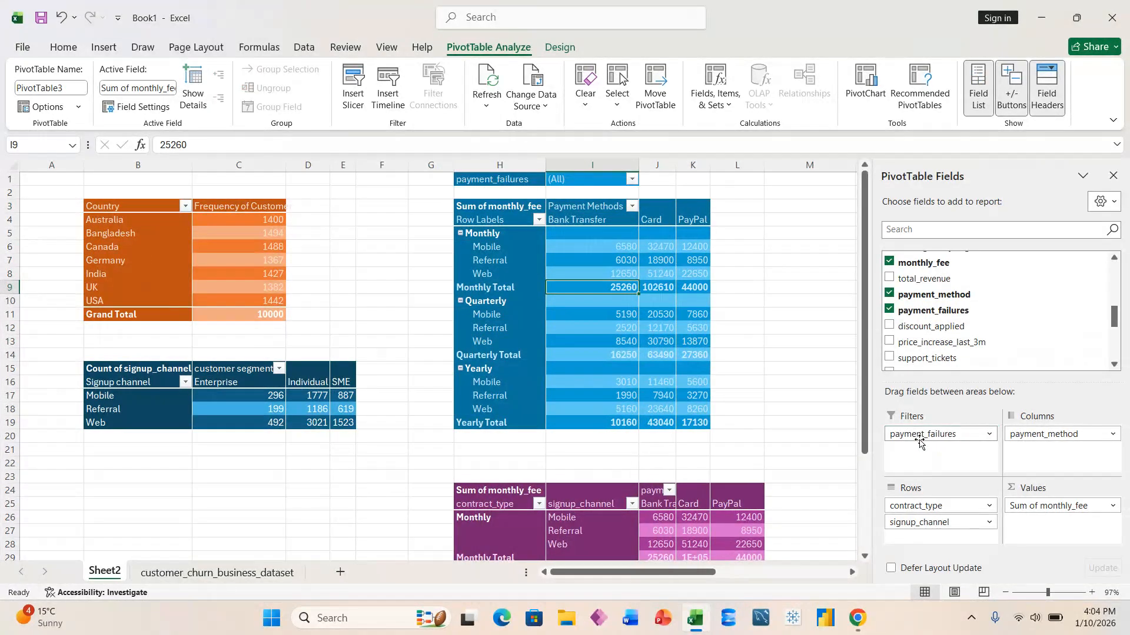
# Allow multiple items in the payment_failures filter and limit the blue pivot table to the value 2
pyautogui.click(631, 180)
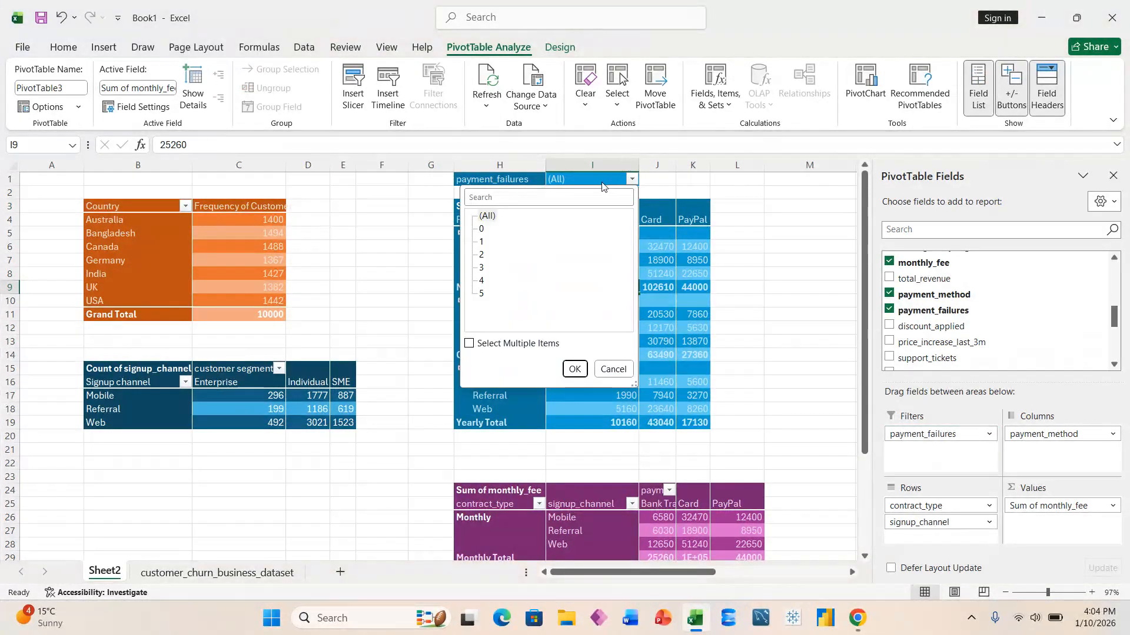
pyautogui.click(503, 344)
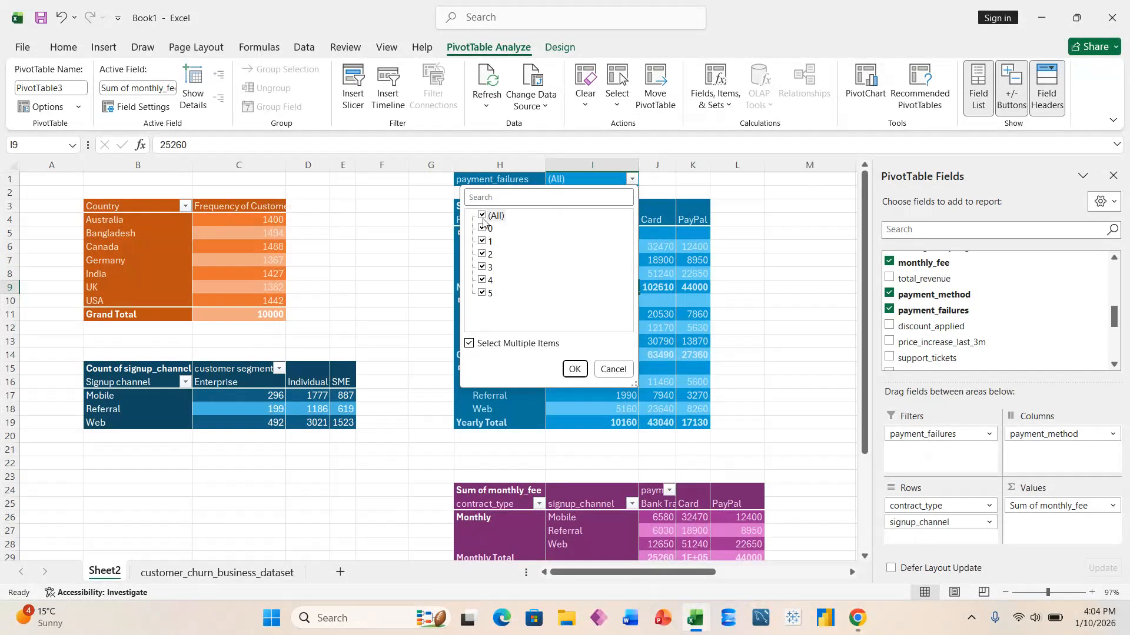
pyautogui.click(482, 216)
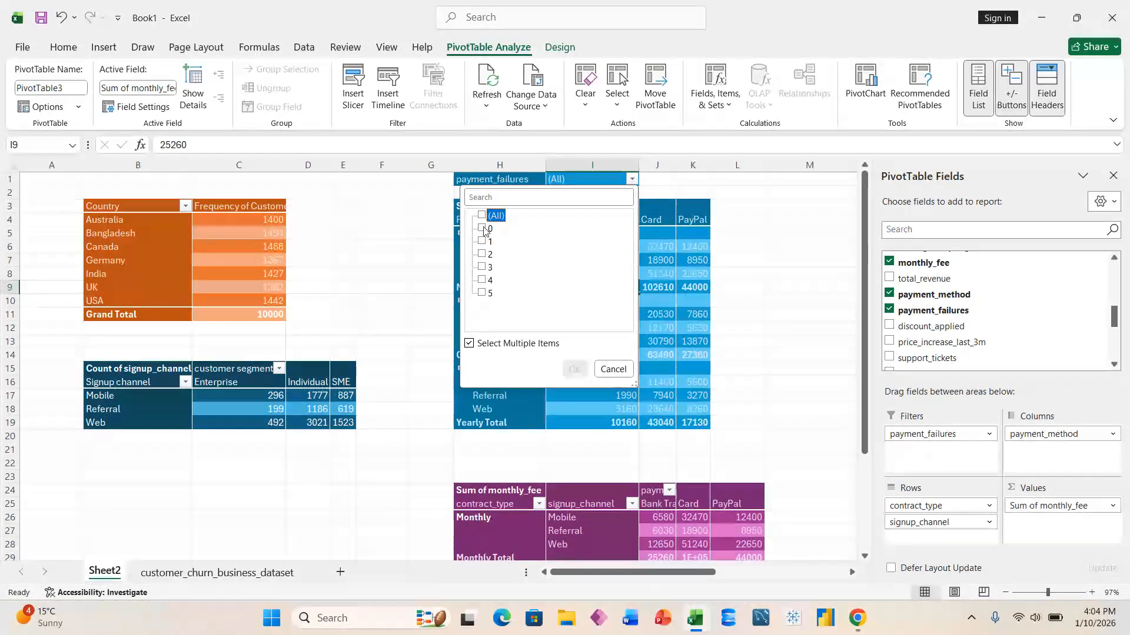
pyautogui.click(482, 216)
pyautogui.click(575, 369)
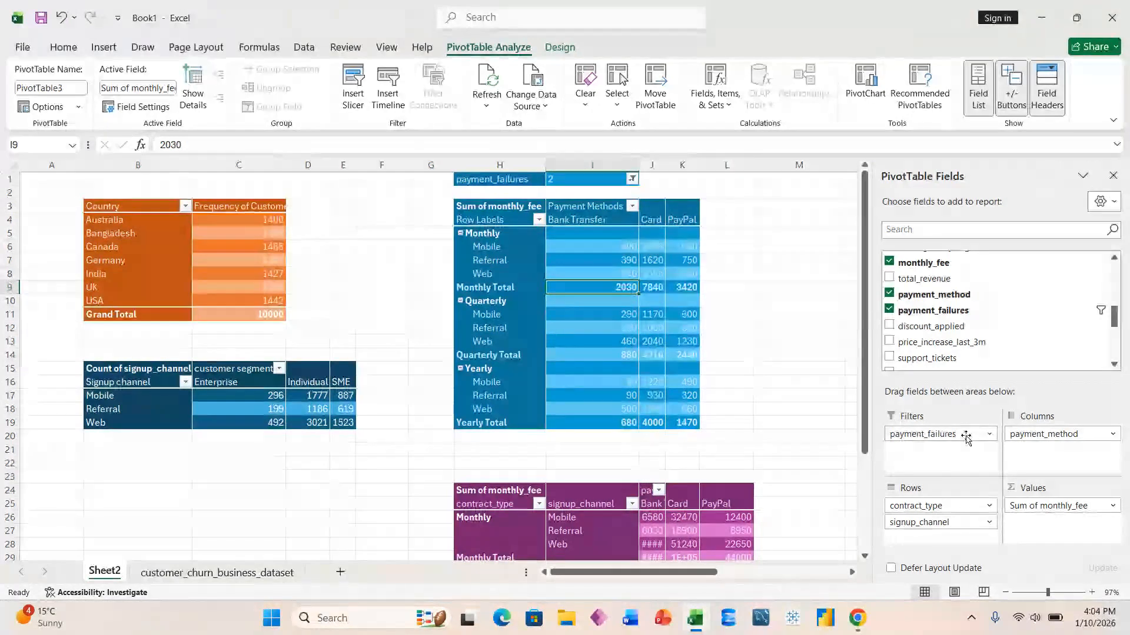
# Remove payment_failures from the blue pivot table's report filters and close the field list
pyautogui.moveTo(962, 434); pyautogui.dragTo(824, 438)
pyautogui.click(1112, 176)
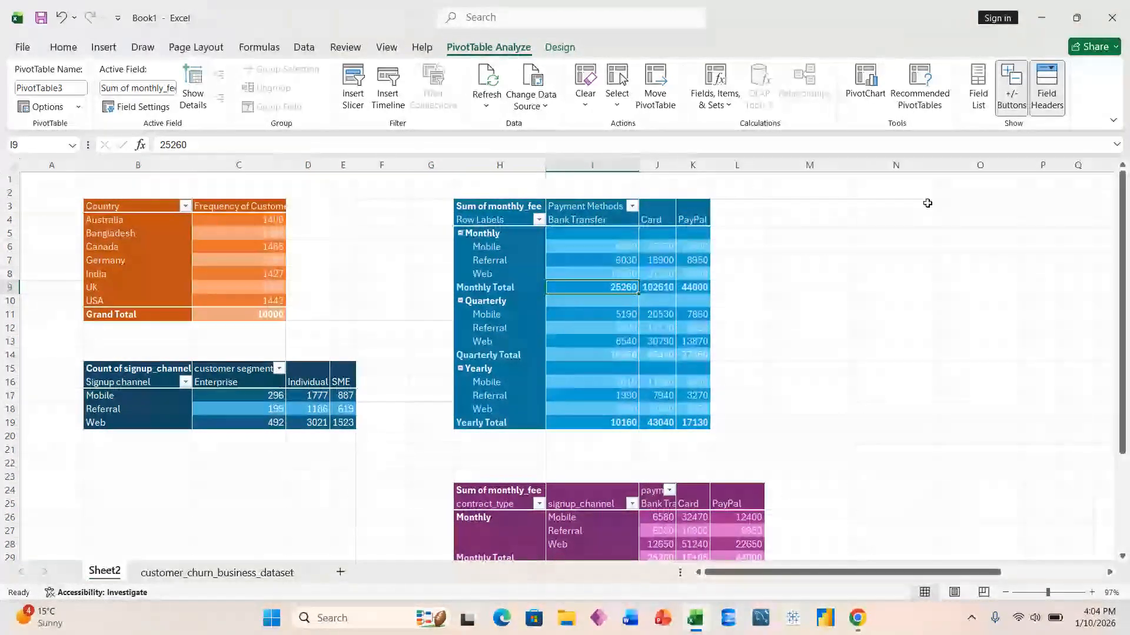
# Insert a complaint_type slicer for the blue pivot table and place it beside the table, starting around cell M3
pyautogui.click(352, 87)
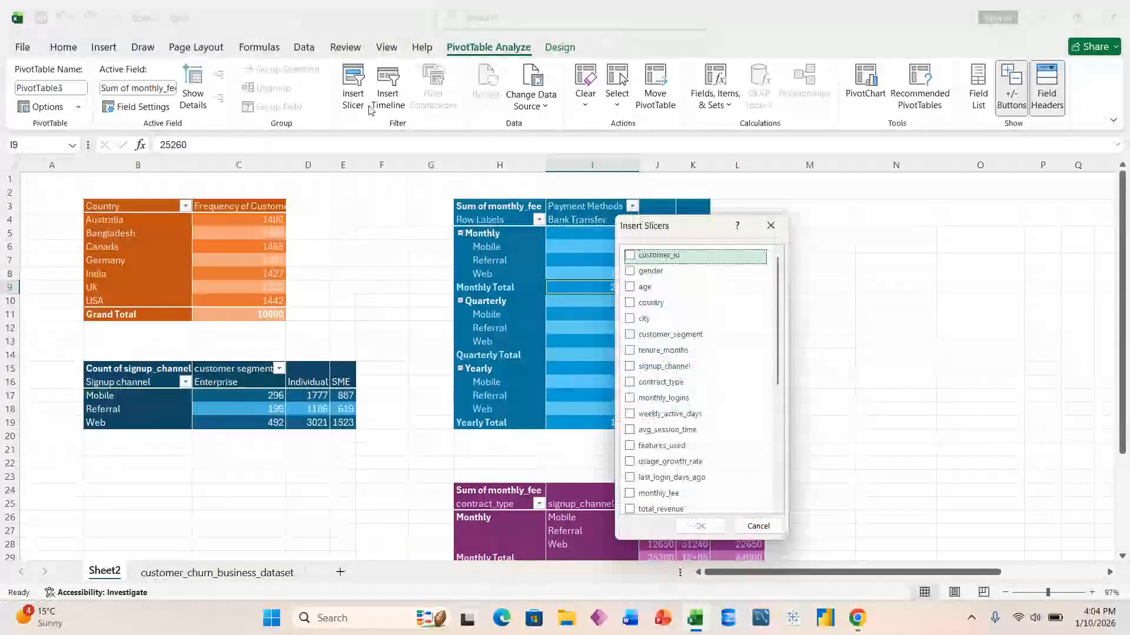
pyautogui.moveTo(687, 216); pyautogui.dragTo(931, 160)
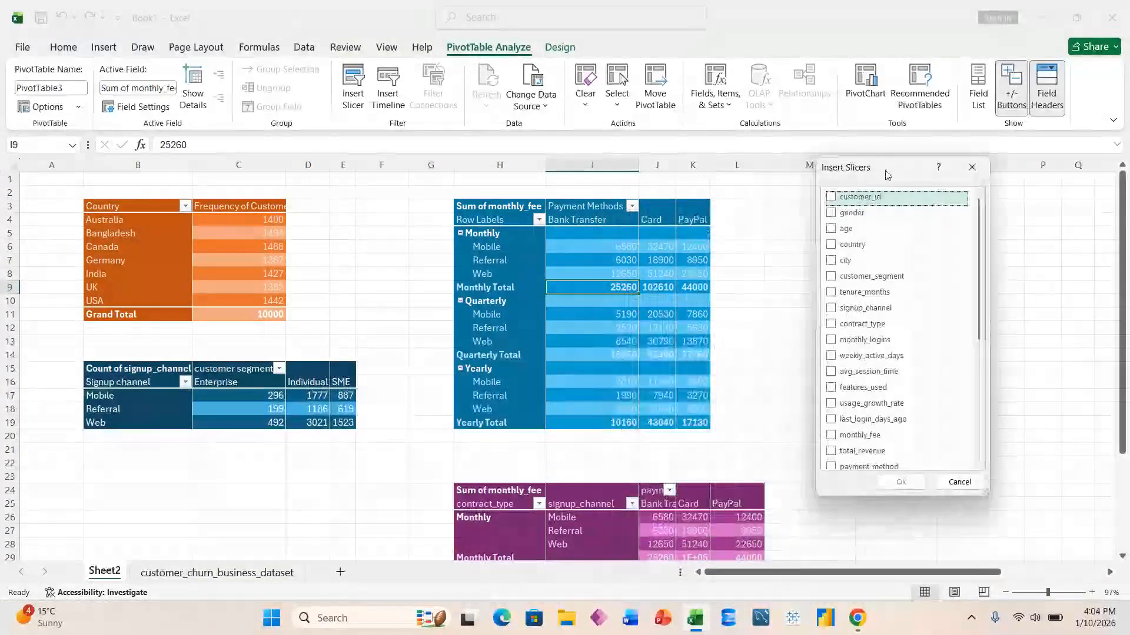
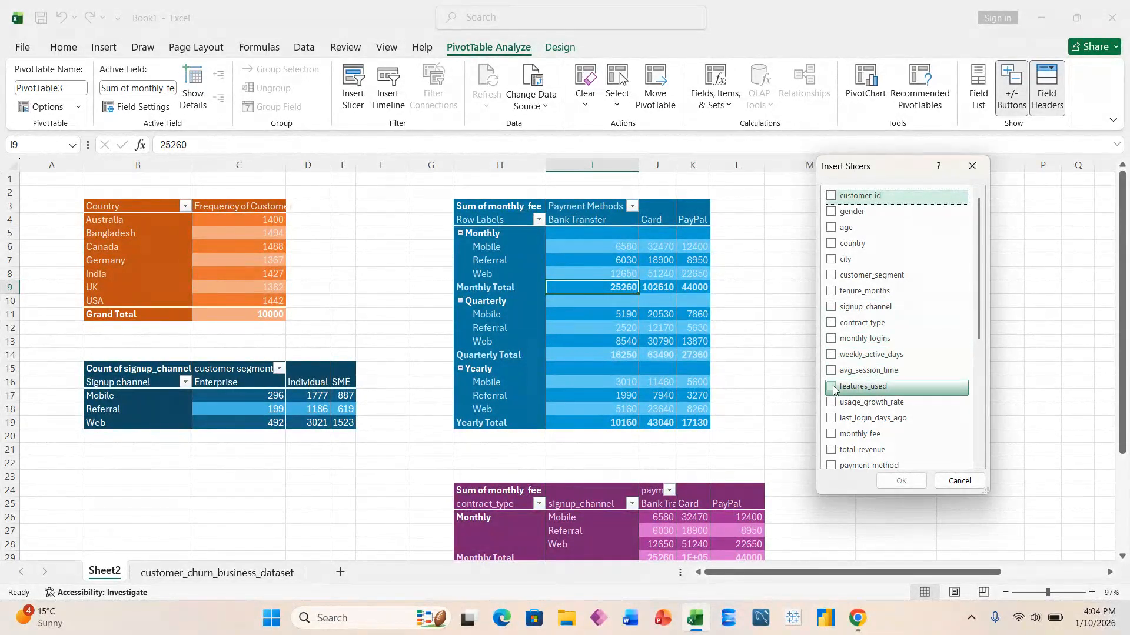
pyautogui.scroll(-5, 835, 406)
pyautogui.scroll(-1, 837, 427)
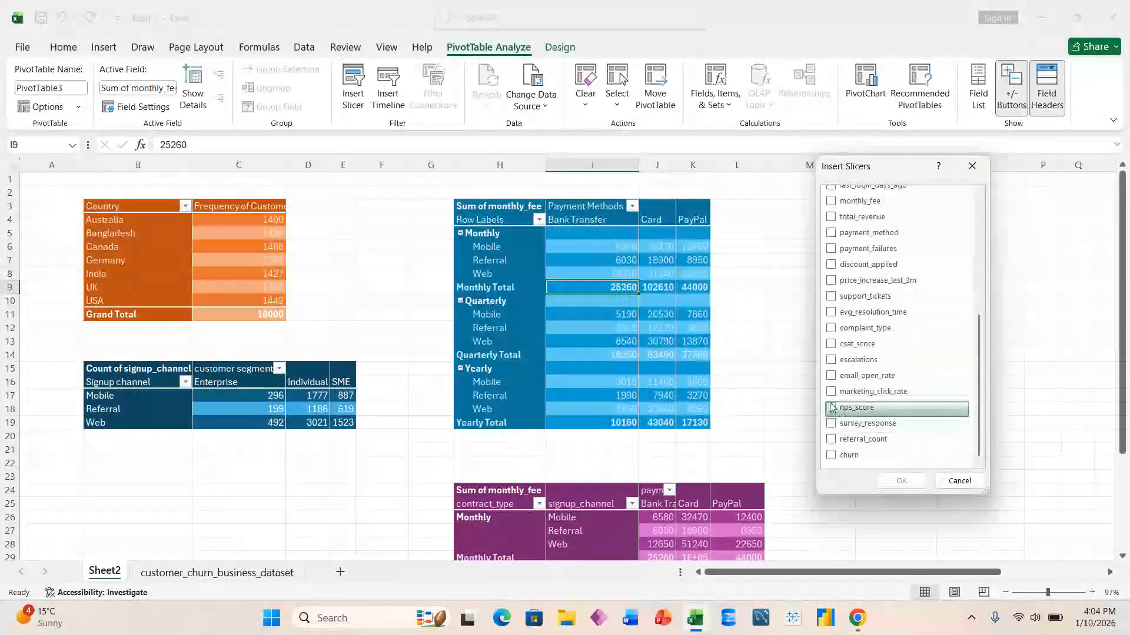
pyautogui.click(834, 328)
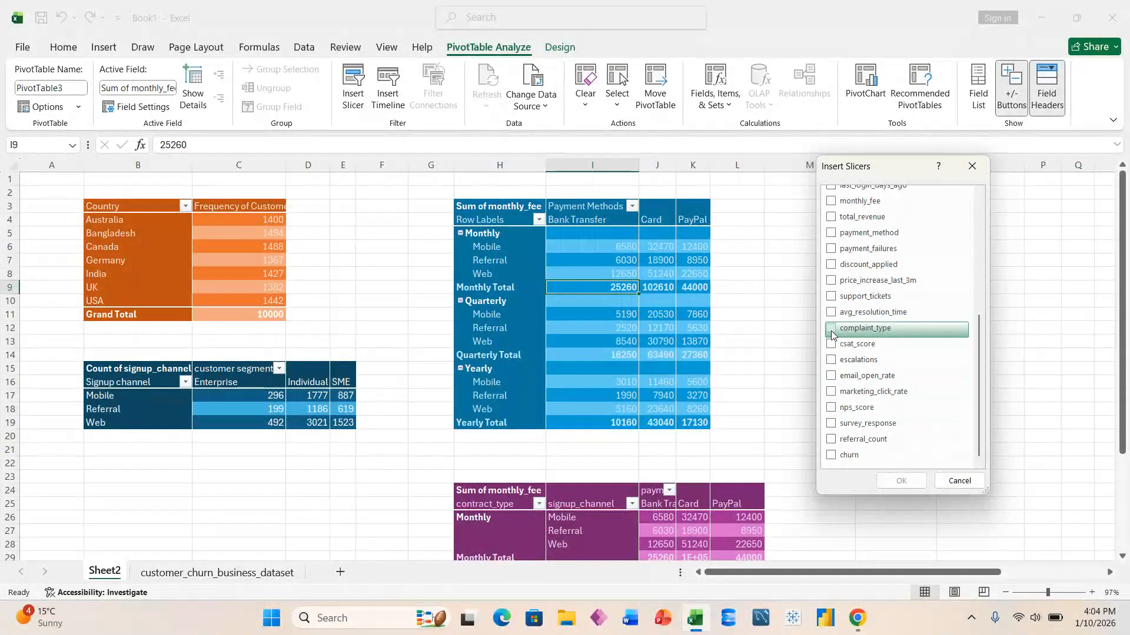
pyautogui.click(900, 481)
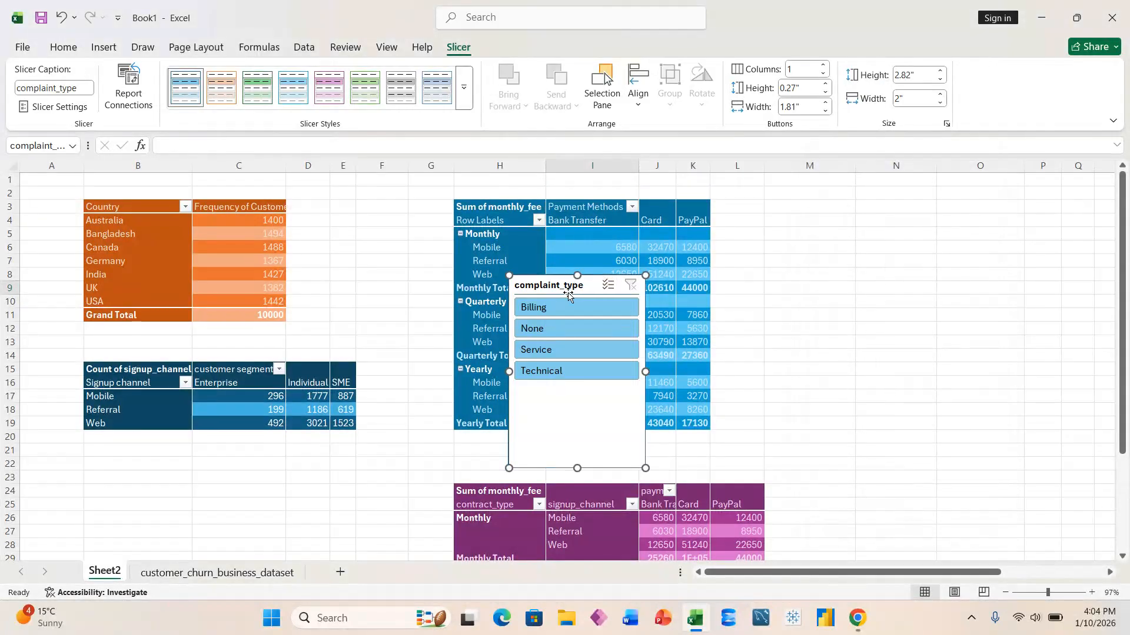
pyautogui.moveTo(569, 296); pyautogui.dragTo(822, 206)
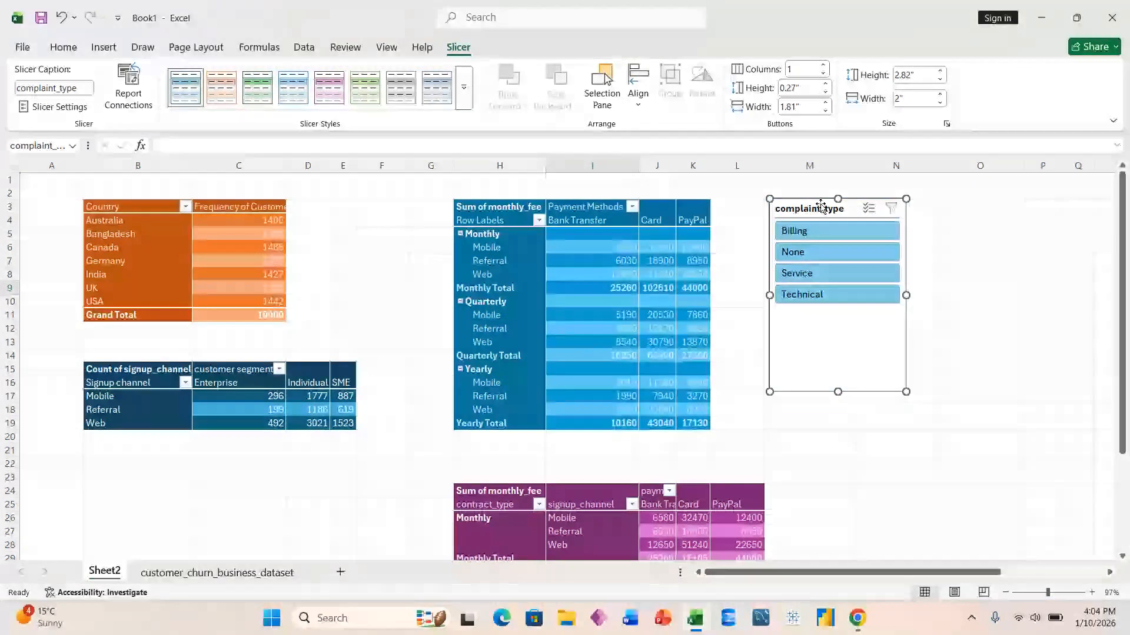
# Try the dark purple style on the complaint_type slicer, settling on the dark green style
pyautogui.click(462, 103)
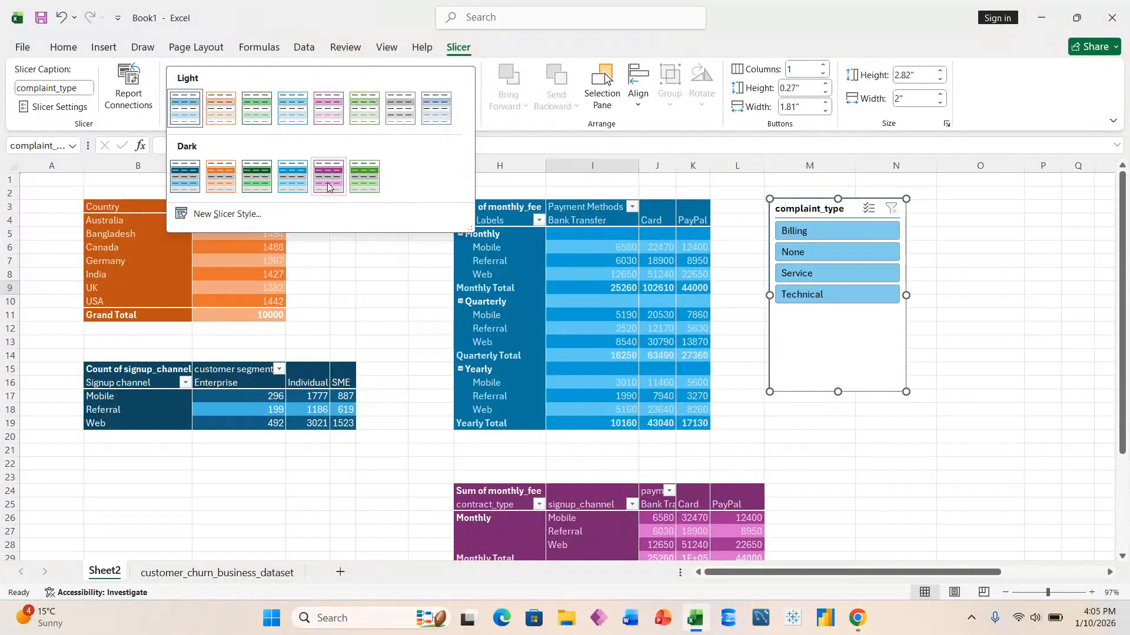
pyautogui.click(328, 187)
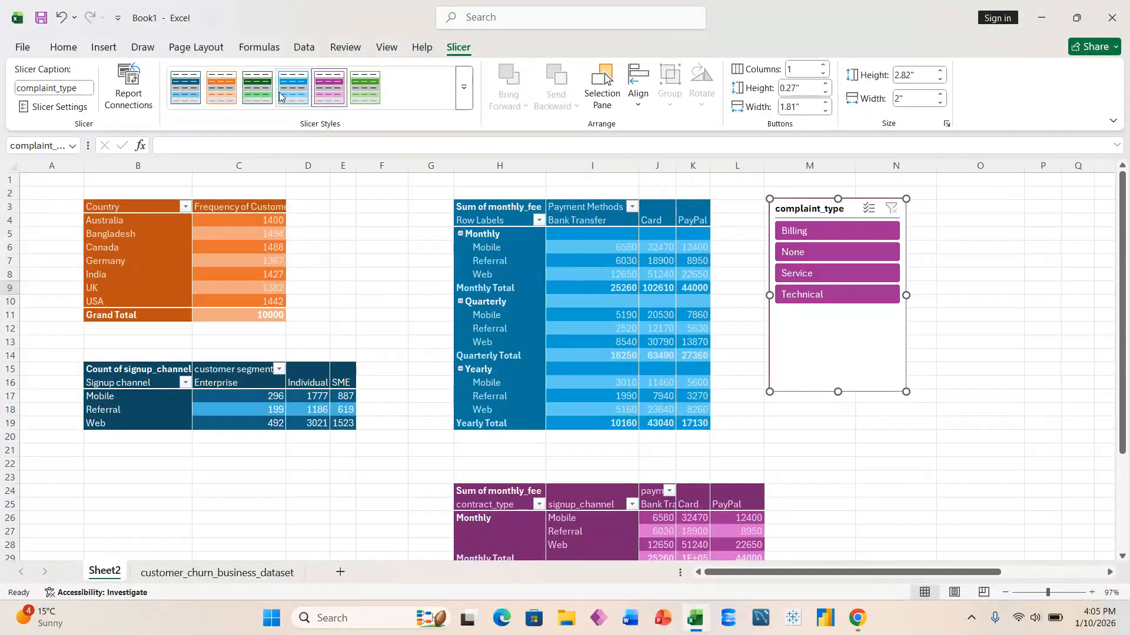
pyautogui.click(247, 95)
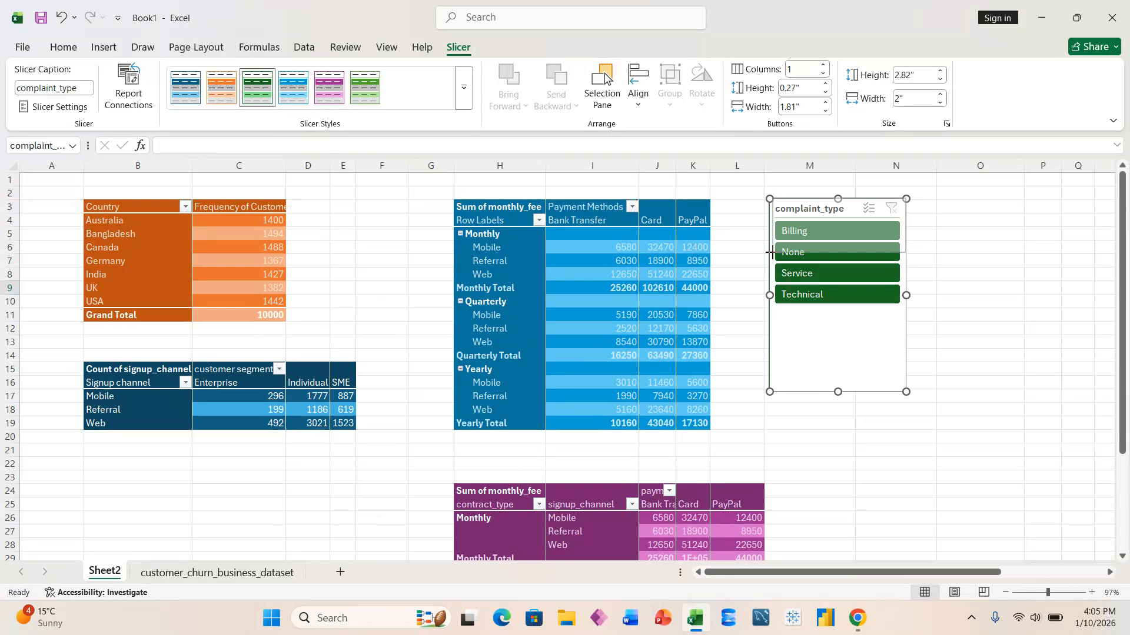
# Arrange the complaint_type slicer's buttons in 2 columns and resize it to about 1.15" high and 3.8" wide
pyautogui.moveTo(771, 253); pyautogui.dragTo(769, 253)
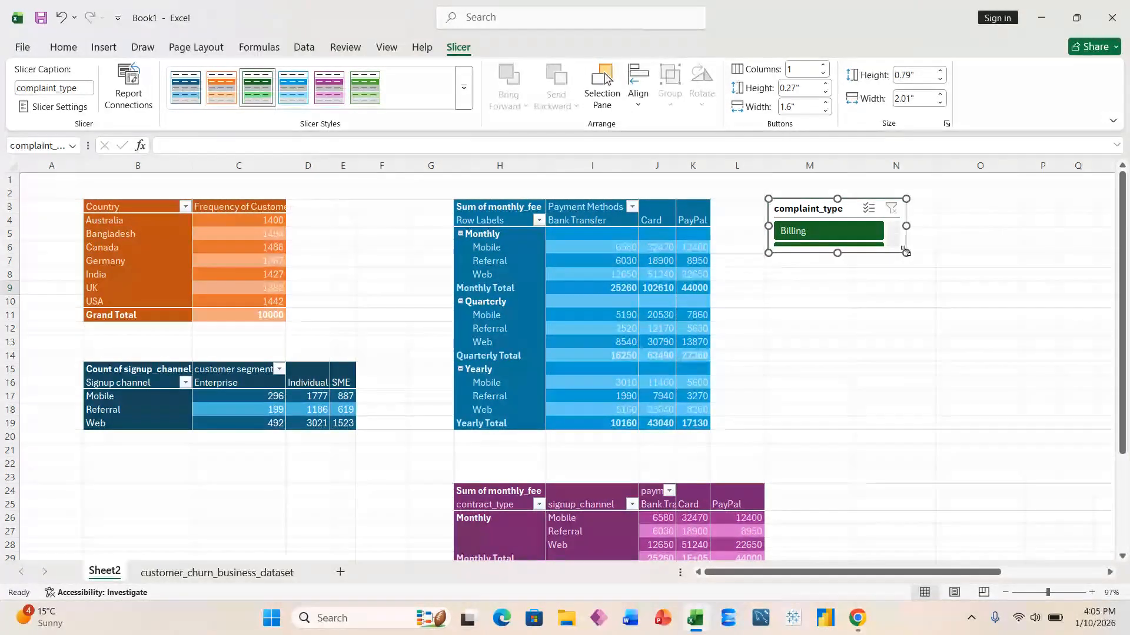
pyautogui.moveTo(906, 253); pyautogui.dragTo(1028, 254)
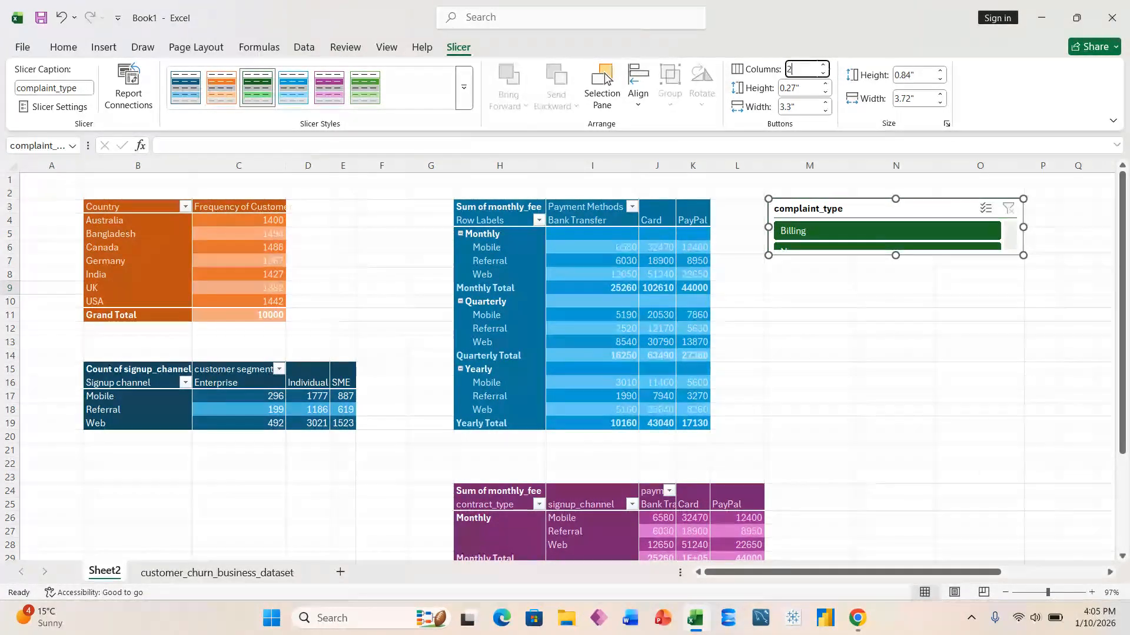
pyautogui.write('2')
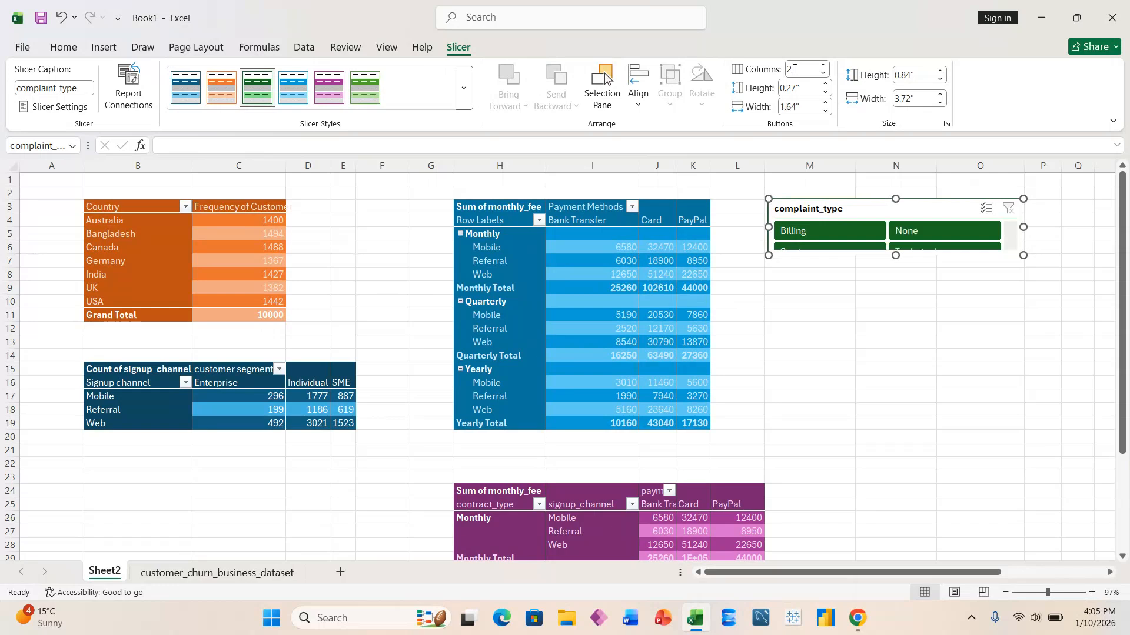
pyautogui.moveTo(1013, 241)
pyautogui.moveTo(1024, 257); pyautogui.dragTo(1028, 292)
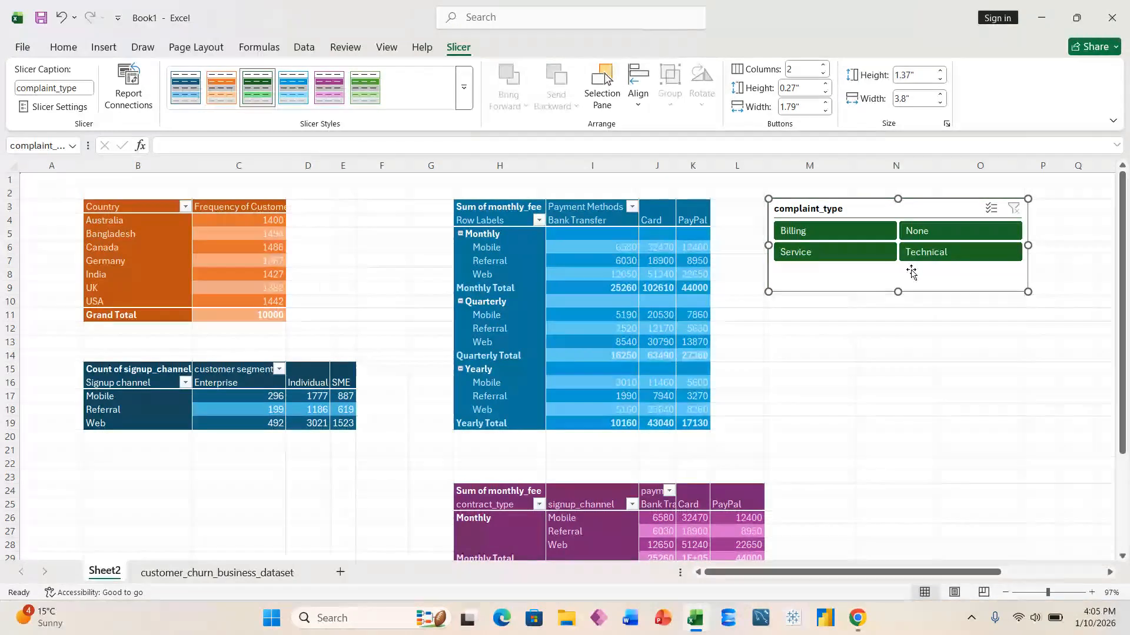
pyautogui.moveTo(897, 292); pyautogui.dragTo(900, 277)
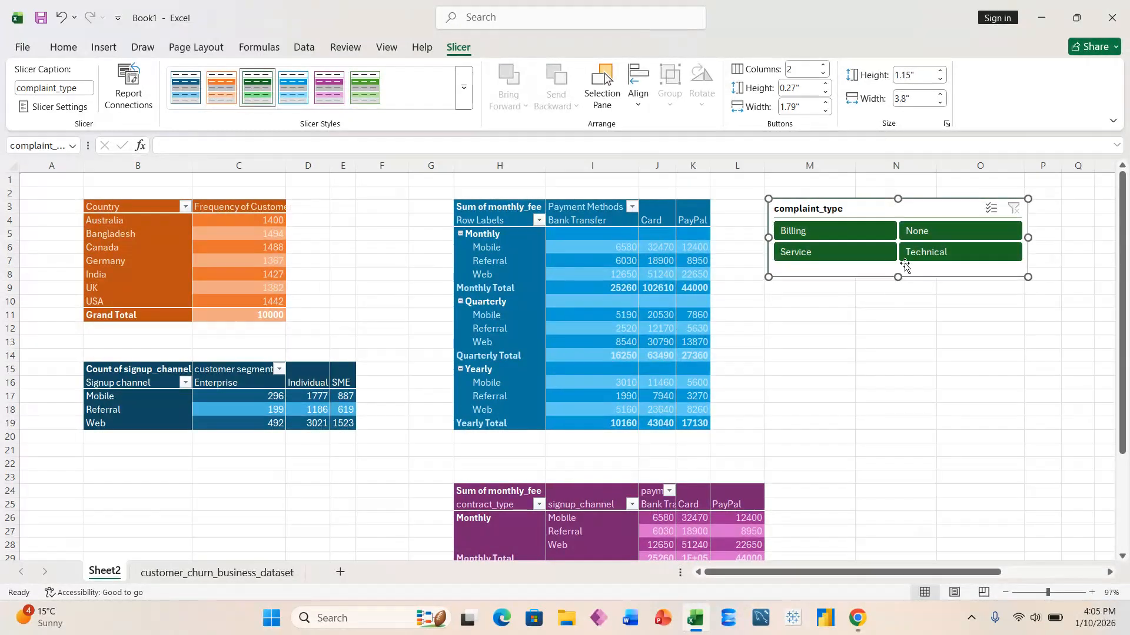
# Filter the blue pivot table by complaint type None, Technical, Service and Billing in turn using the slicer
pyautogui.click(918, 233)
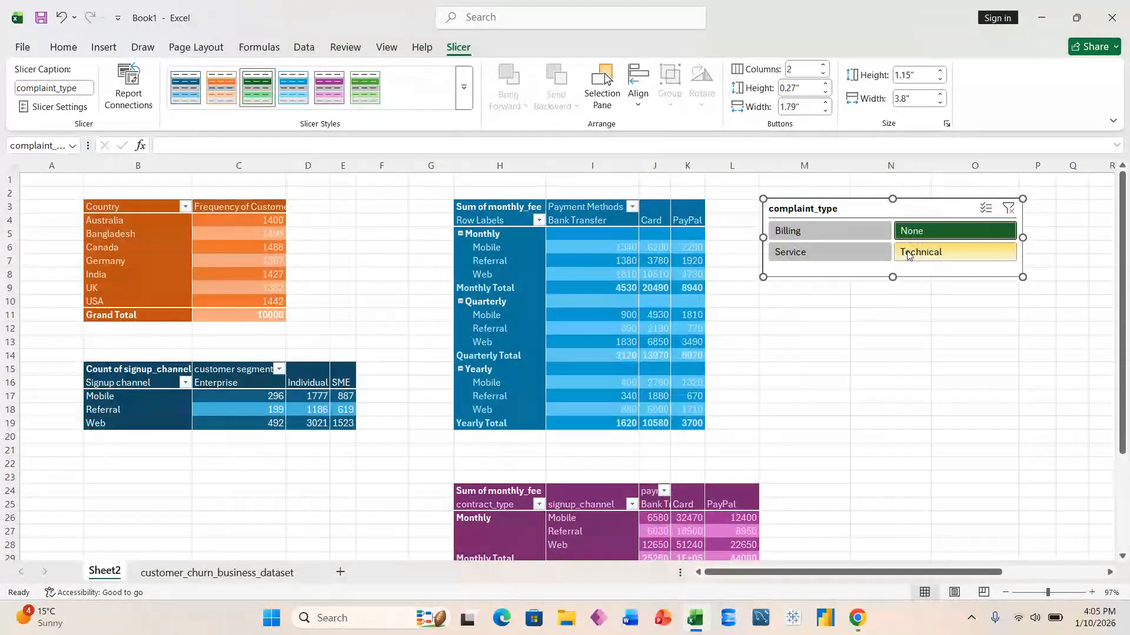
pyautogui.click(908, 258)
pyautogui.click(857, 250)
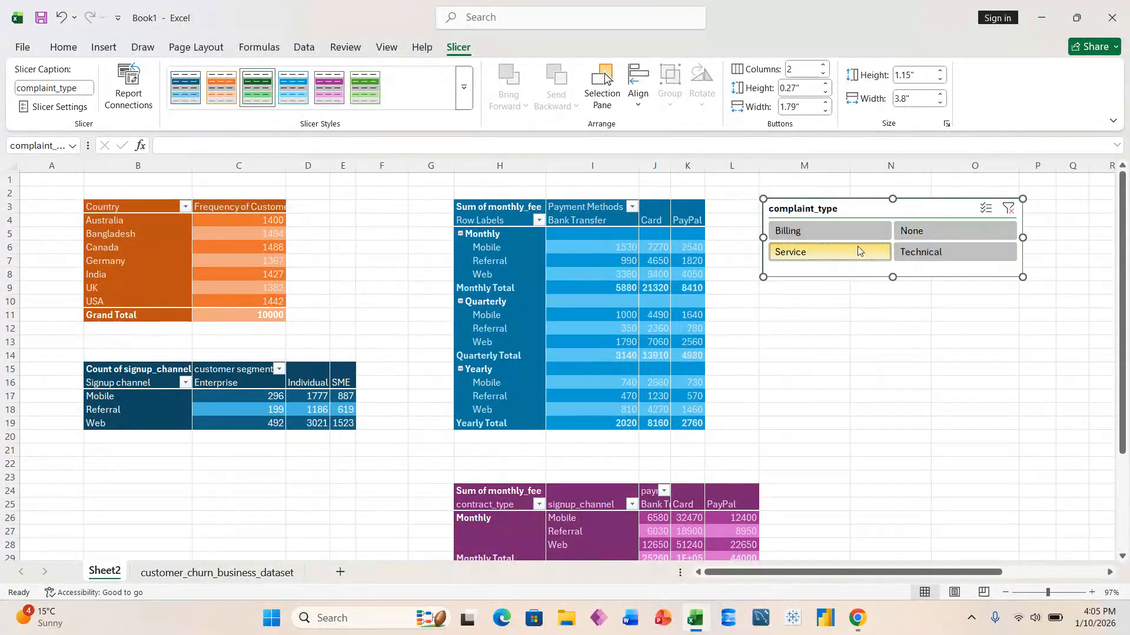
pyautogui.click(854, 236)
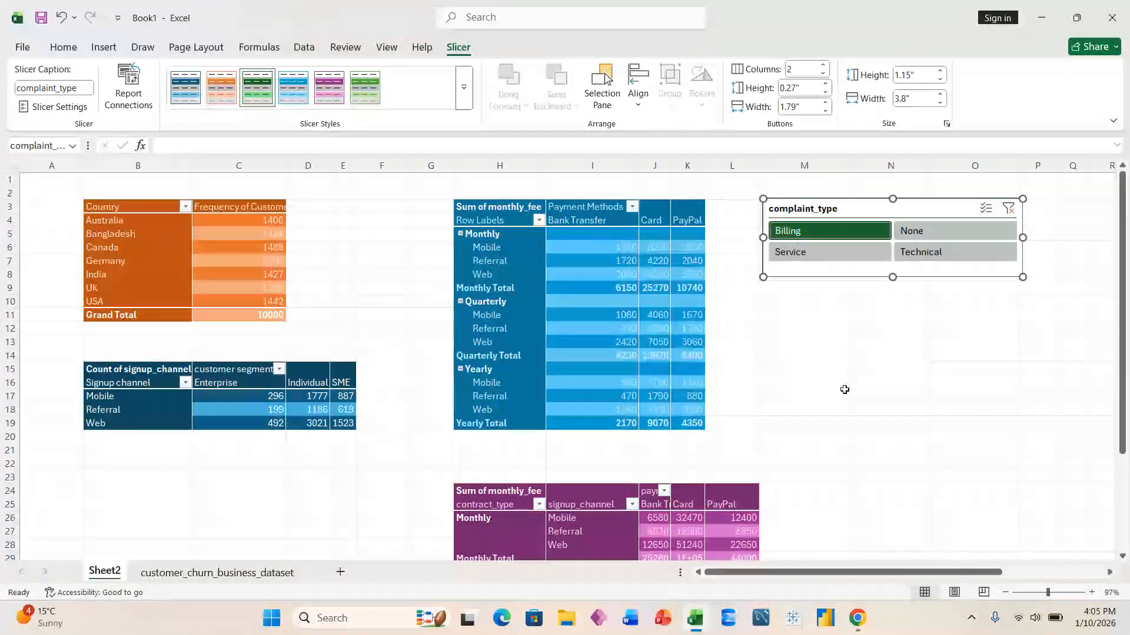
# Move the complaint_type slicer beneath the dark blue signup channel pivot table, to around cell B22
pyautogui.scroll(-2, 845, 390)
pyautogui.scroll(3, 844, 394)
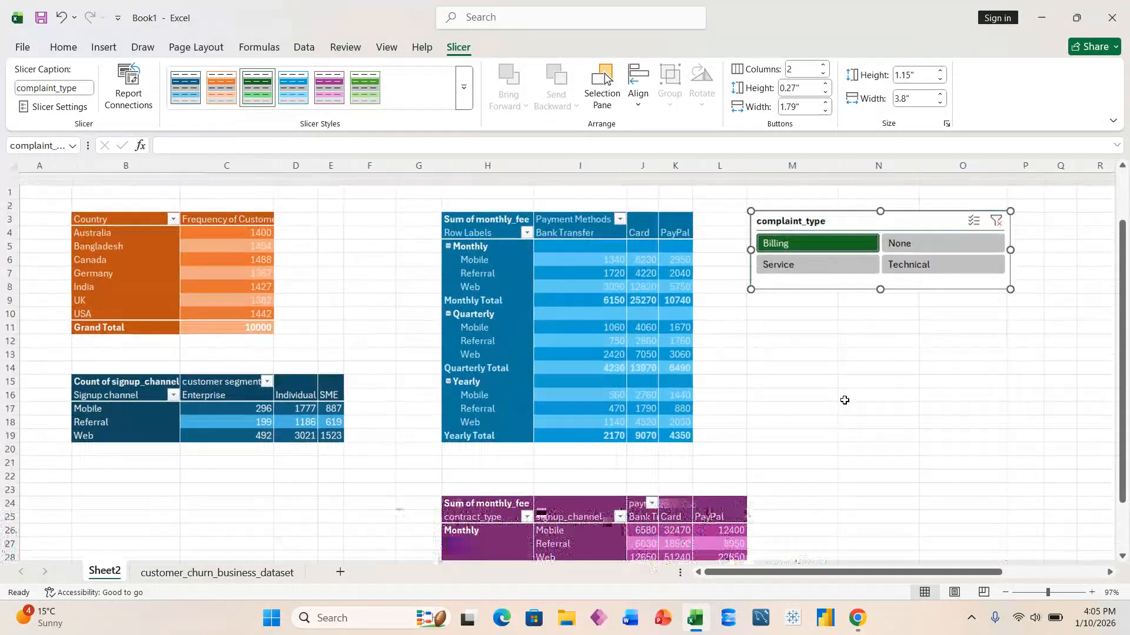
pyautogui.moveTo(852, 217); pyautogui.dragTo(201, 474)
pyautogui.scroll(-3, 375, 420)
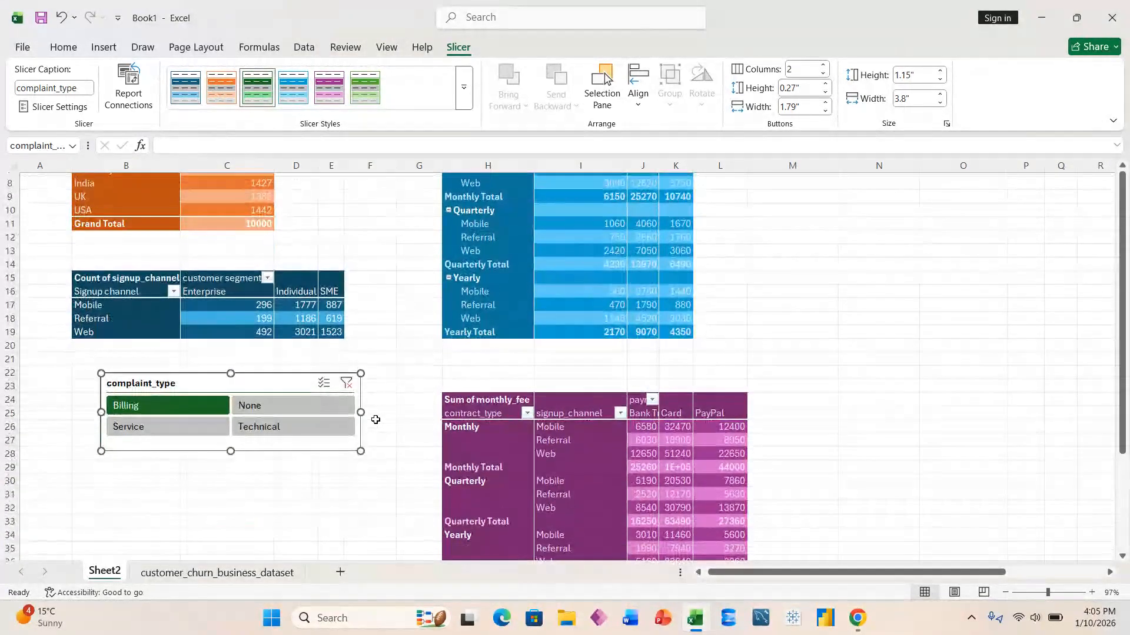
pyautogui.scroll(1, 375, 420)
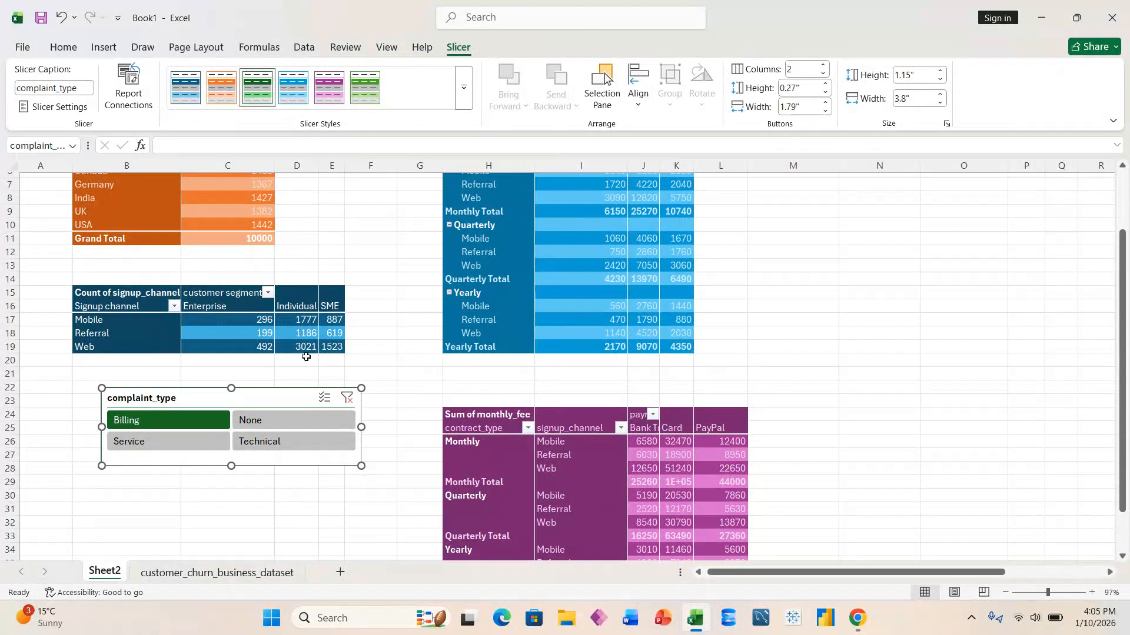
# Switch the relocated slicer's filter to complaint type None, followed by Technical
pyautogui.click(277, 420)
pyautogui.click(263, 444)
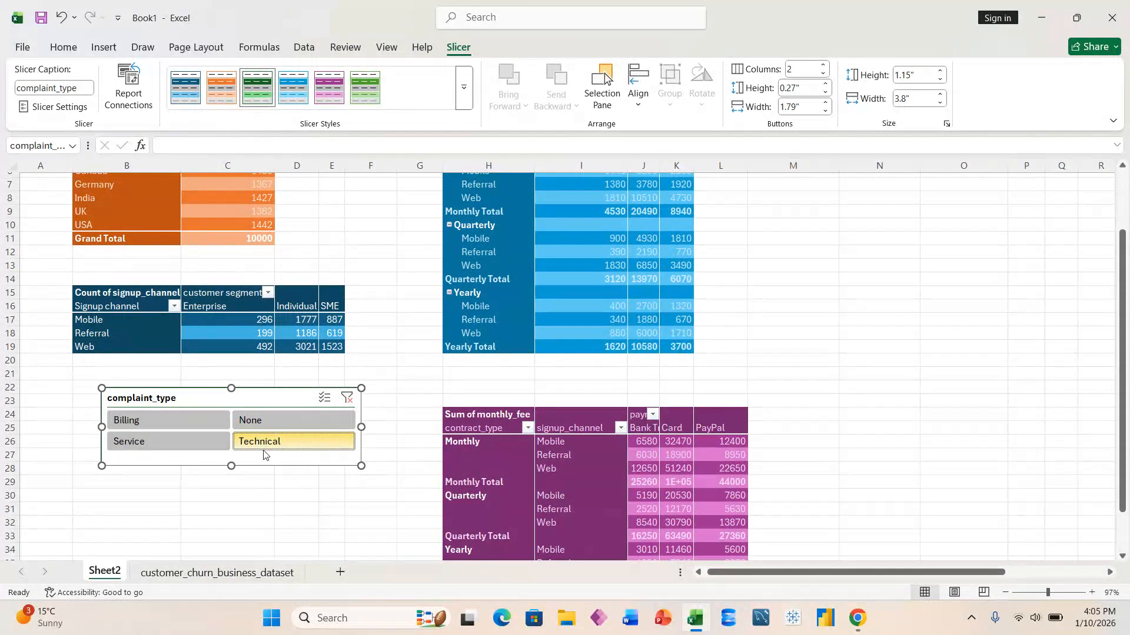
# Switch the complaint_type slicer's filter to Service, followed by None, and clear the filter so all complaint types are included
pyautogui.click(196, 444)
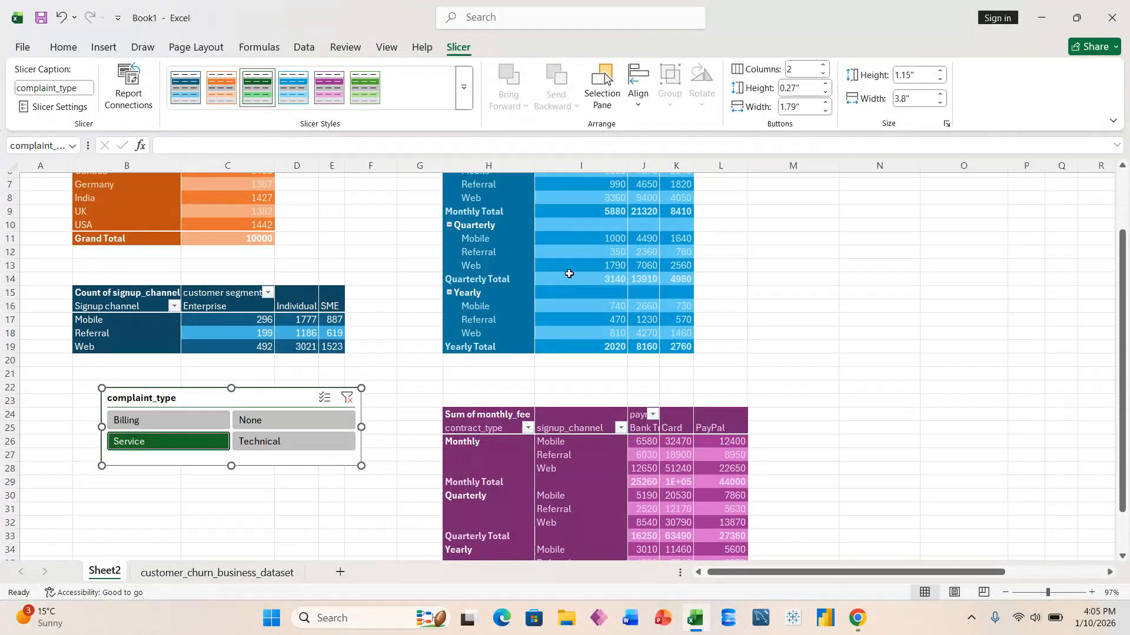
pyautogui.moveTo(568, 273)
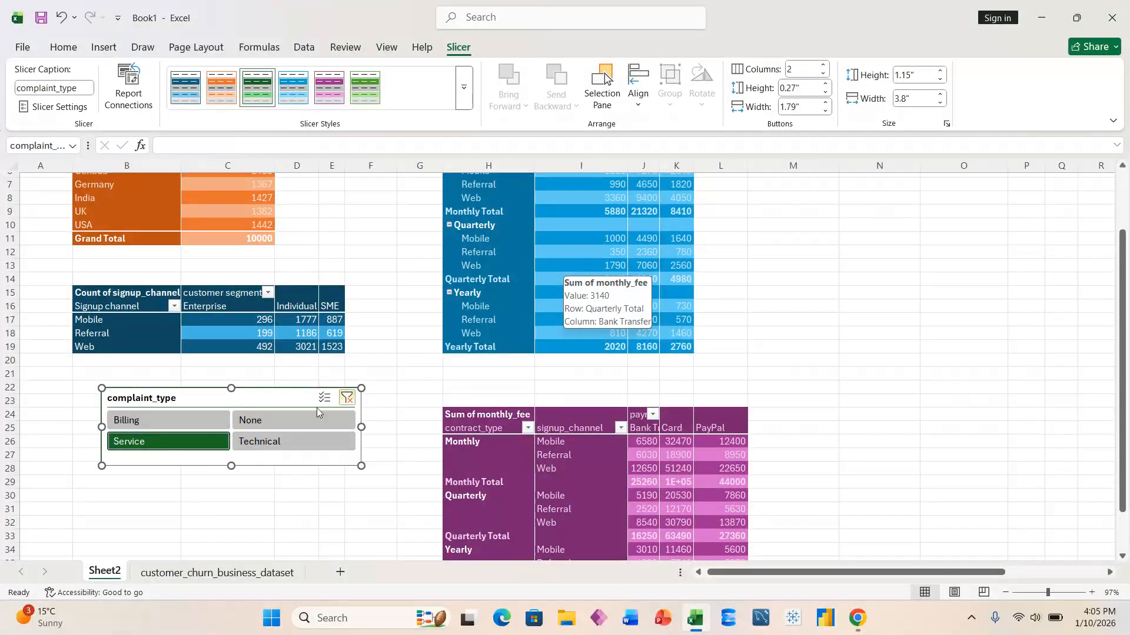
pyautogui.click(297, 420)
pyautogui.click(347, 397)
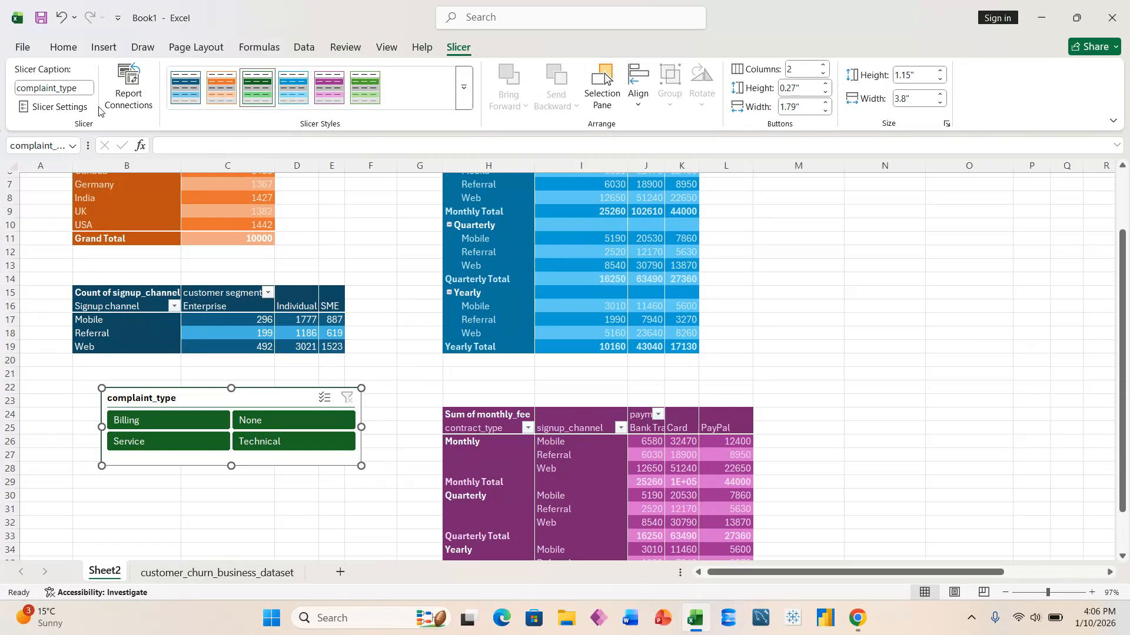
# Connect the complaint_type slicer to the Frequency of Customer, PivotTable2 and PivotTable4 reports in addition to PivotTable3
pyautogui.click(129, 97)
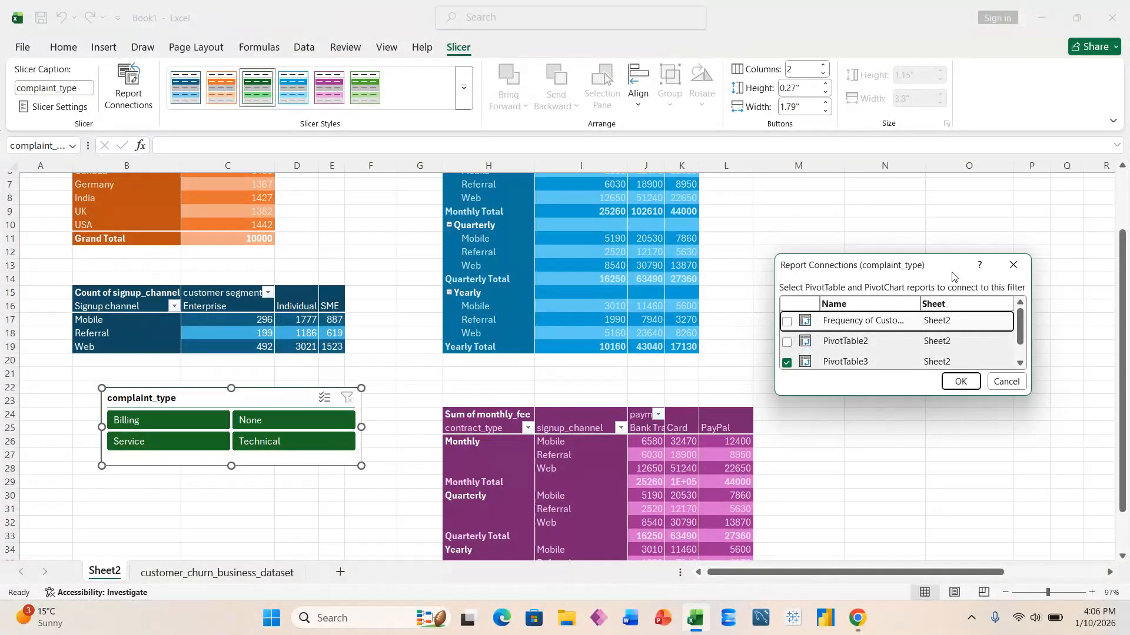
pyautogui.moveTo(948, 267); pyautogui.dragTo(959, 212)
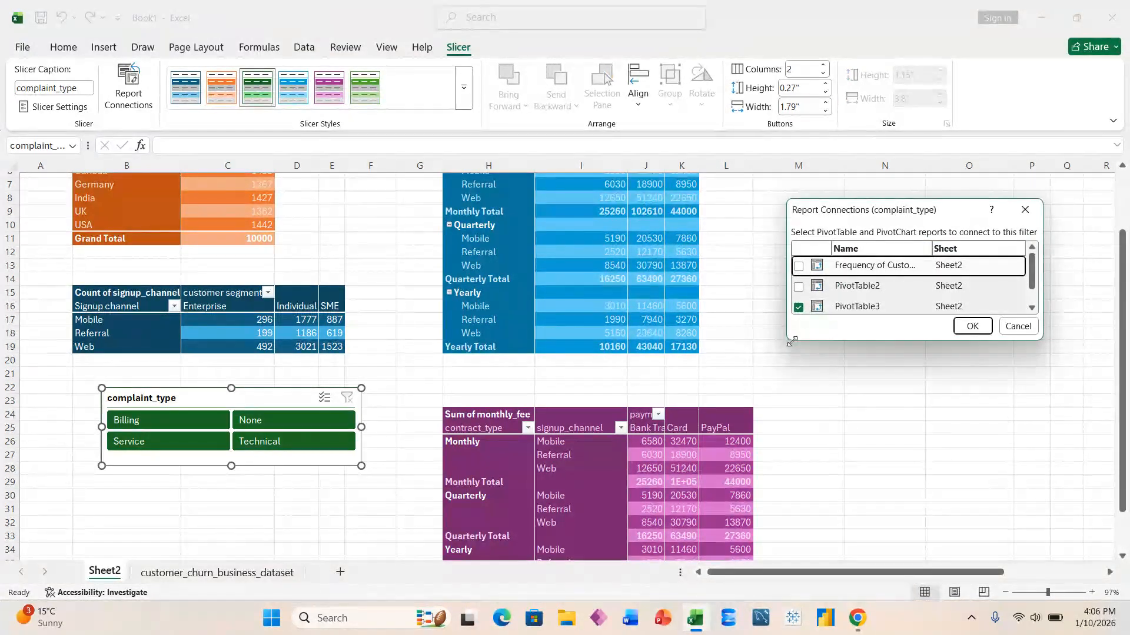
pyautogui.moveTo(788, 338); pyautogui.dragTo(792, 461)
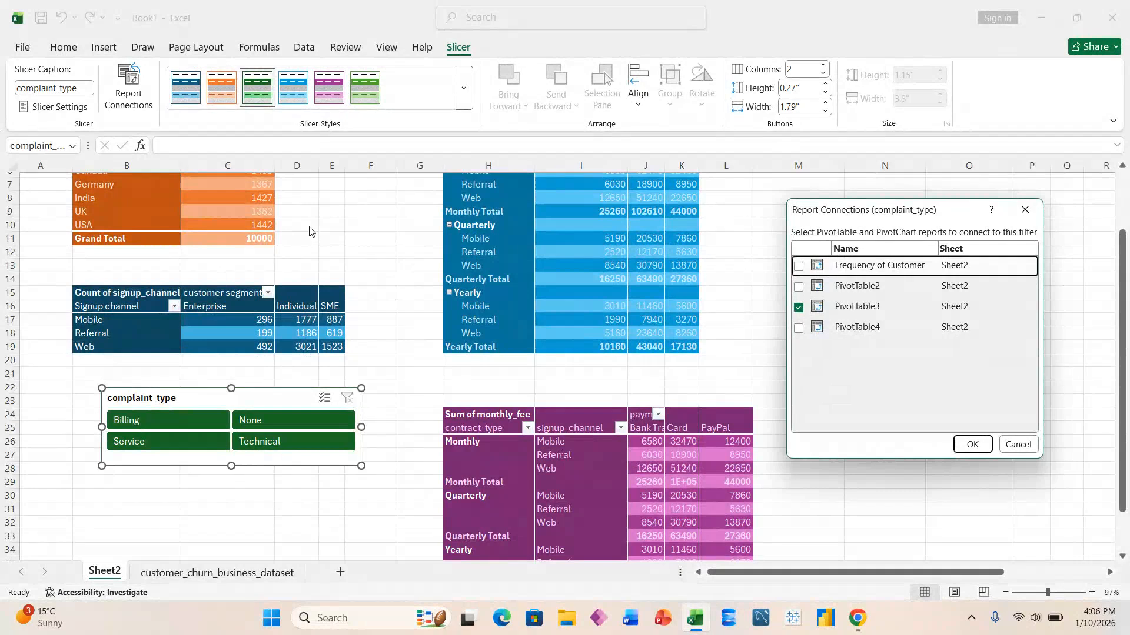
pyautogui.click(799, 266)
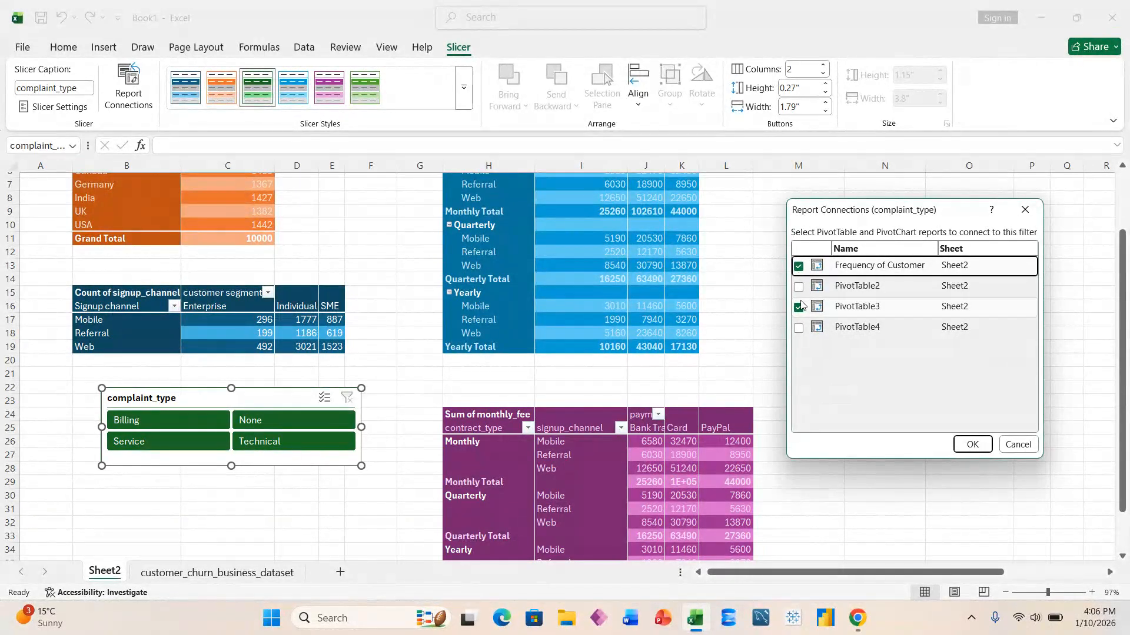
pyautogui.click(799, 286)
pyautogui.click(798, 328)
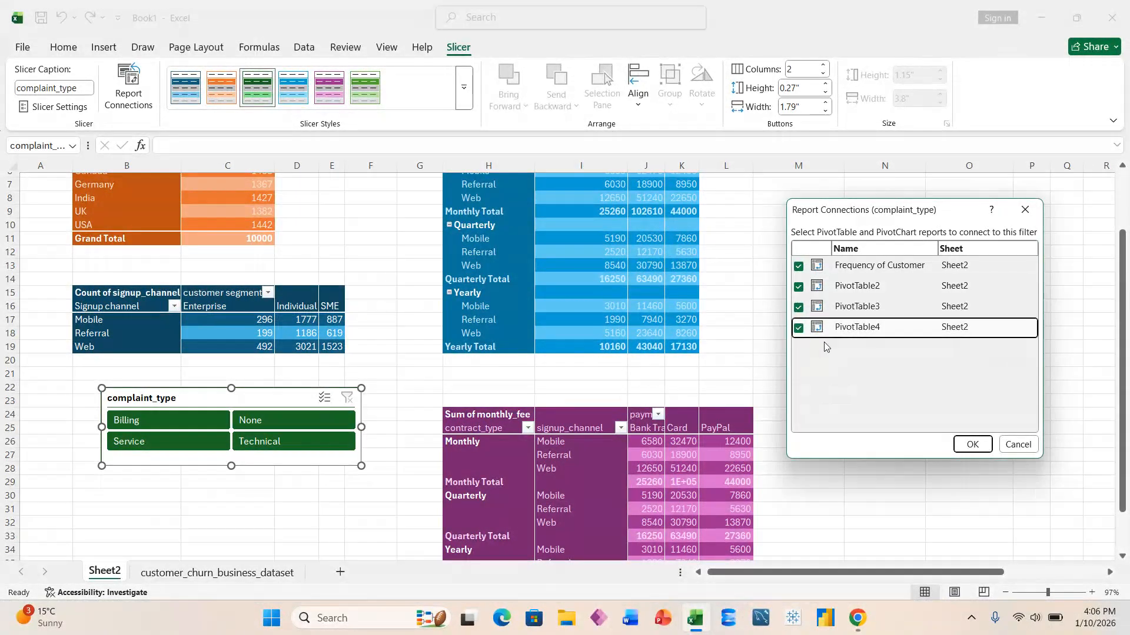
pyautogui.click(970, 445)
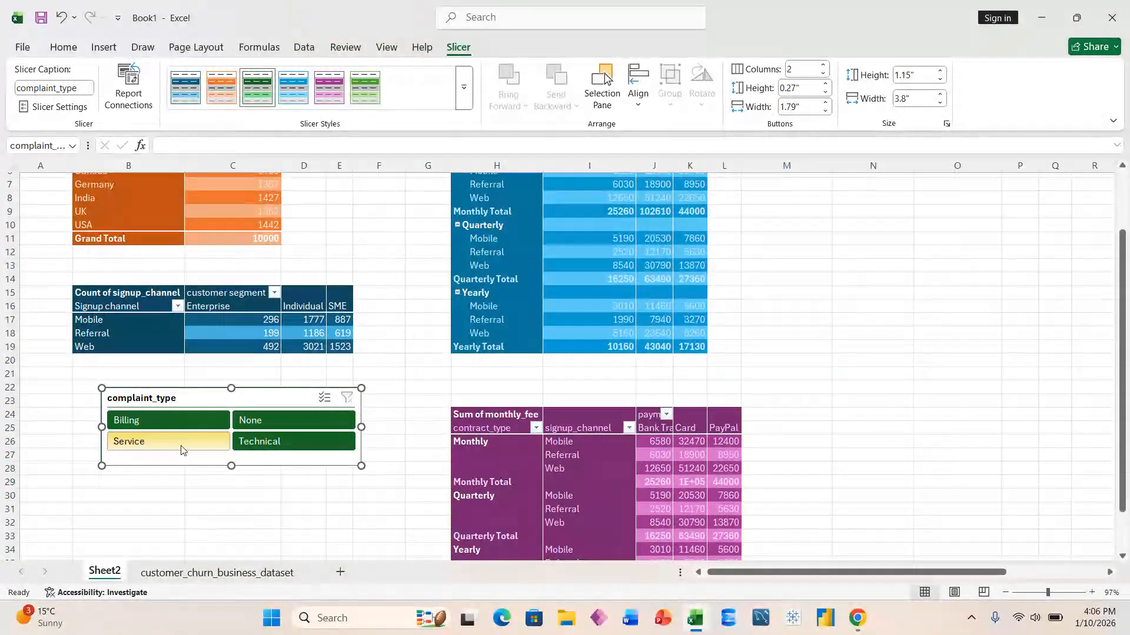
# Filter all four connected pivot tables by Billing, Service, Technical and None using the slicer, and clear the filter
pyautogui.click(182, 426)
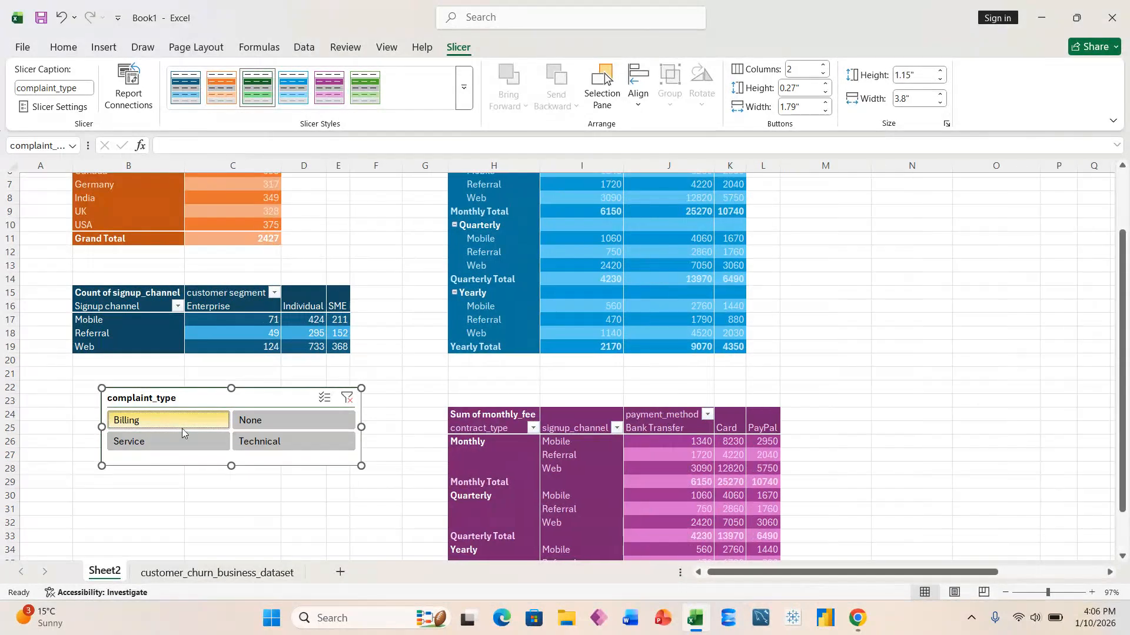
pyautogui.click(182, 437)
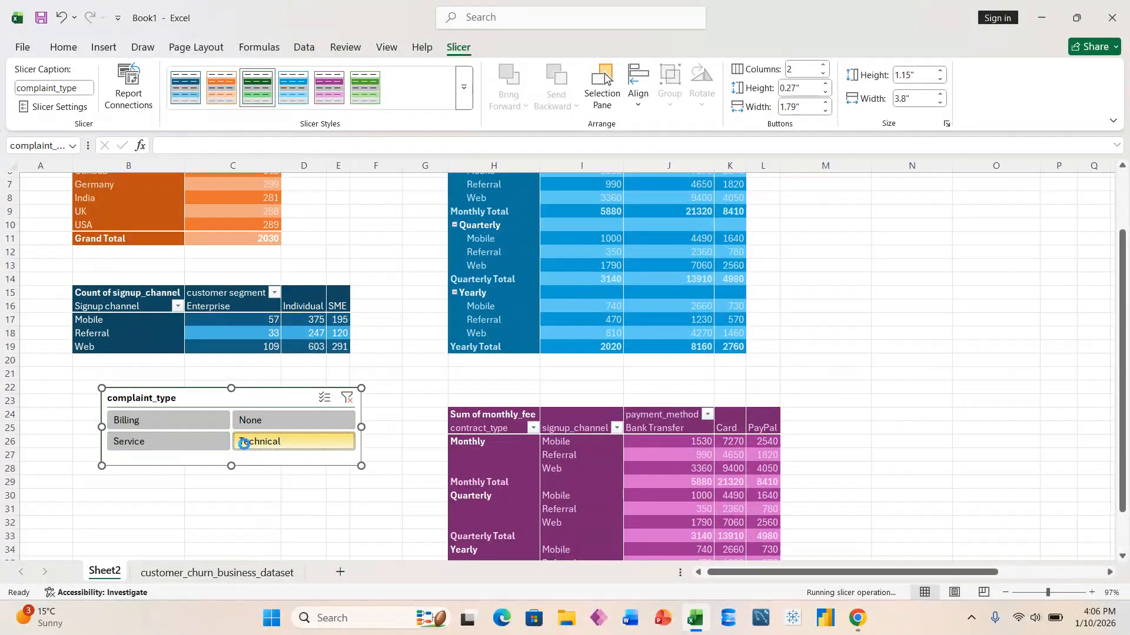
pyautogui.click(242, 442)
pyautogui.click(221, 445)
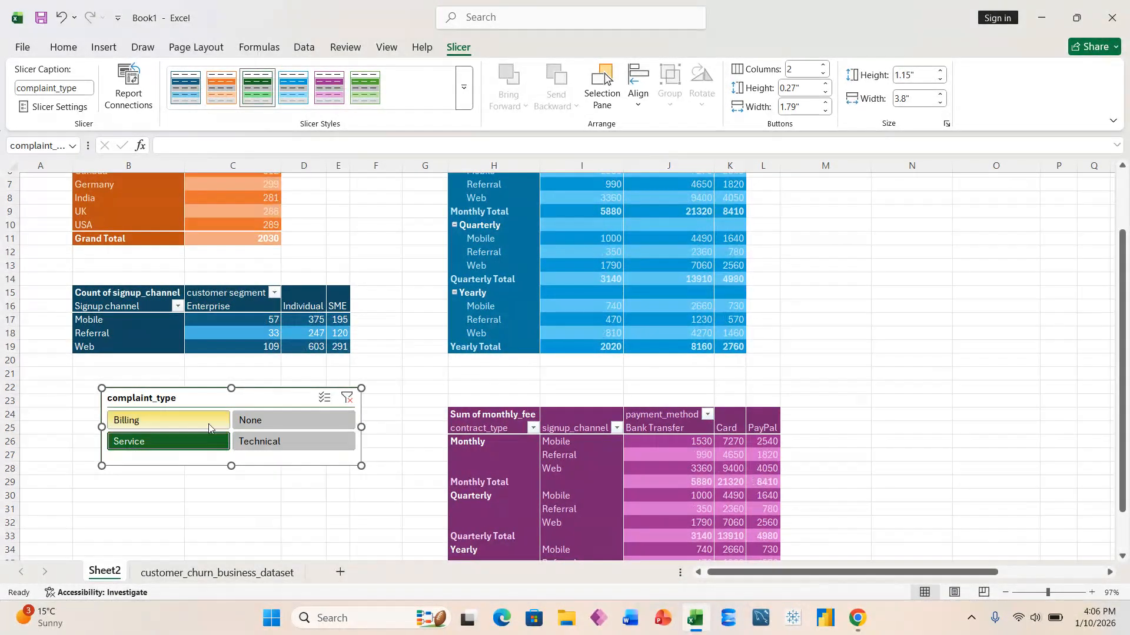
pyautogui.click(207, 425)
pyautogui.click(240, 420)
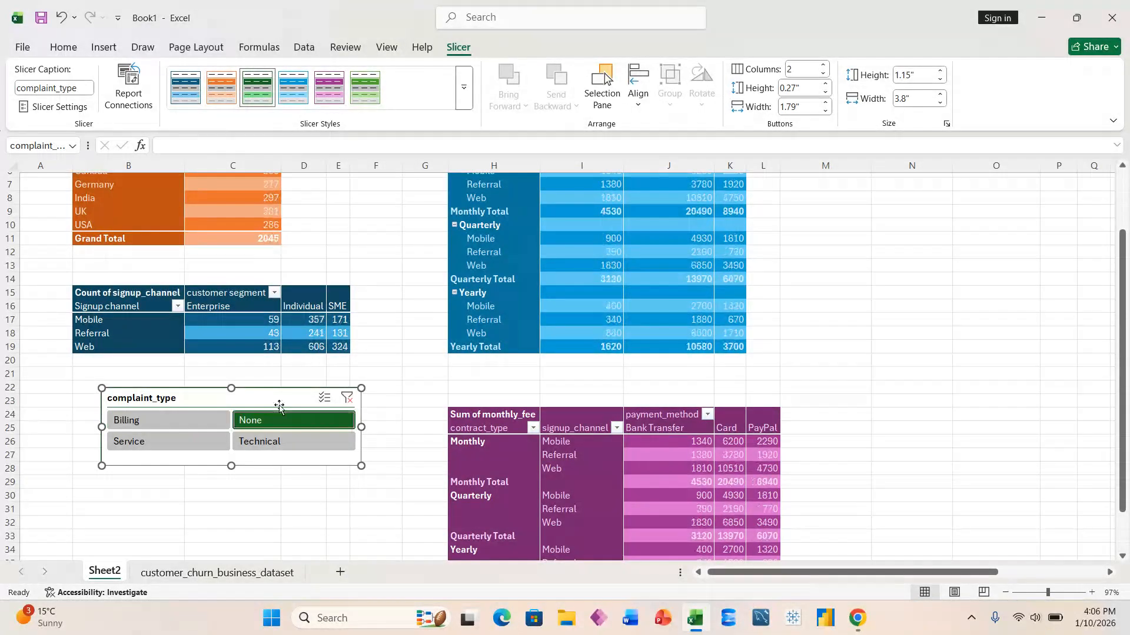
pyautogui.click(346, 396)
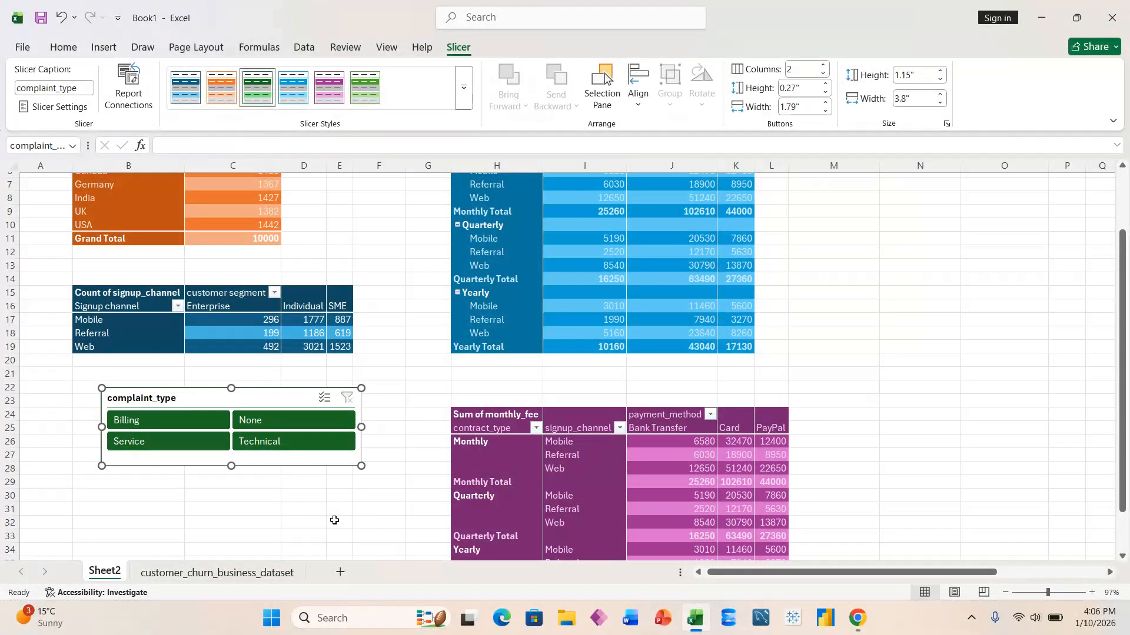
# Disconnect the Frequency of Customer pivot table from the complaint_type slicer's report connections
pyautogui.click(153, 115)
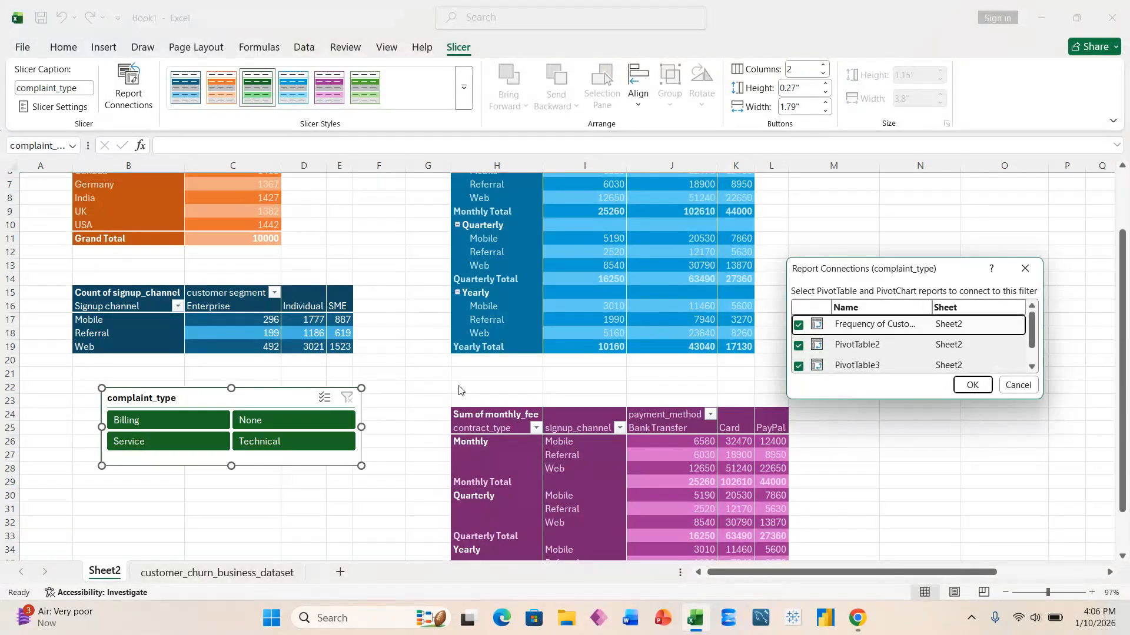
pyautogui.click(798, 325)
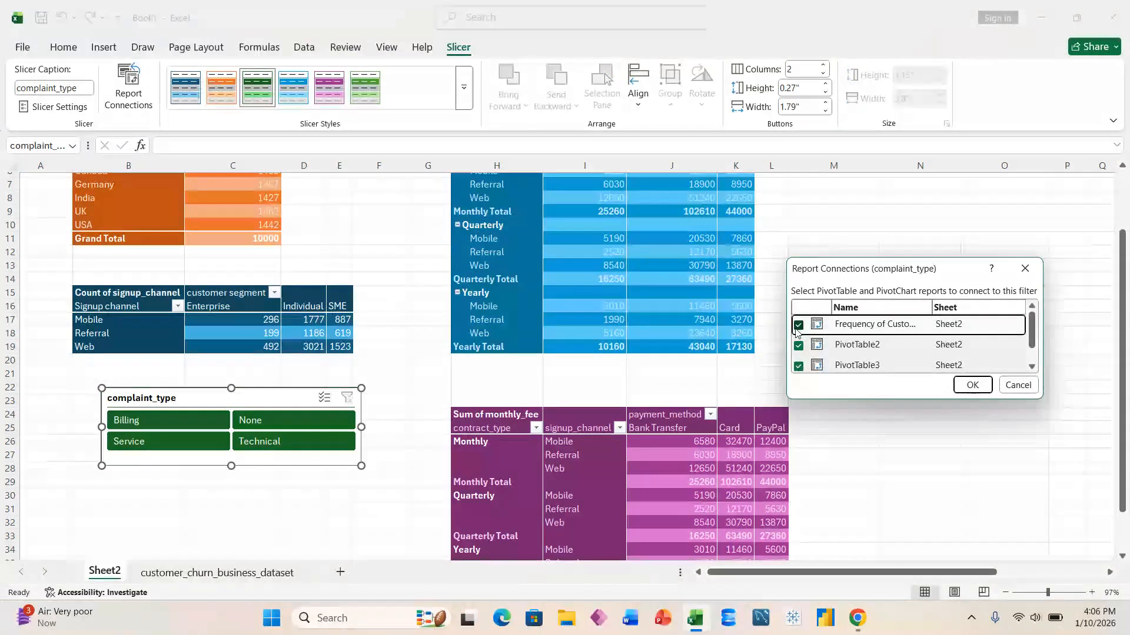
pyautogui.click(971, 385)
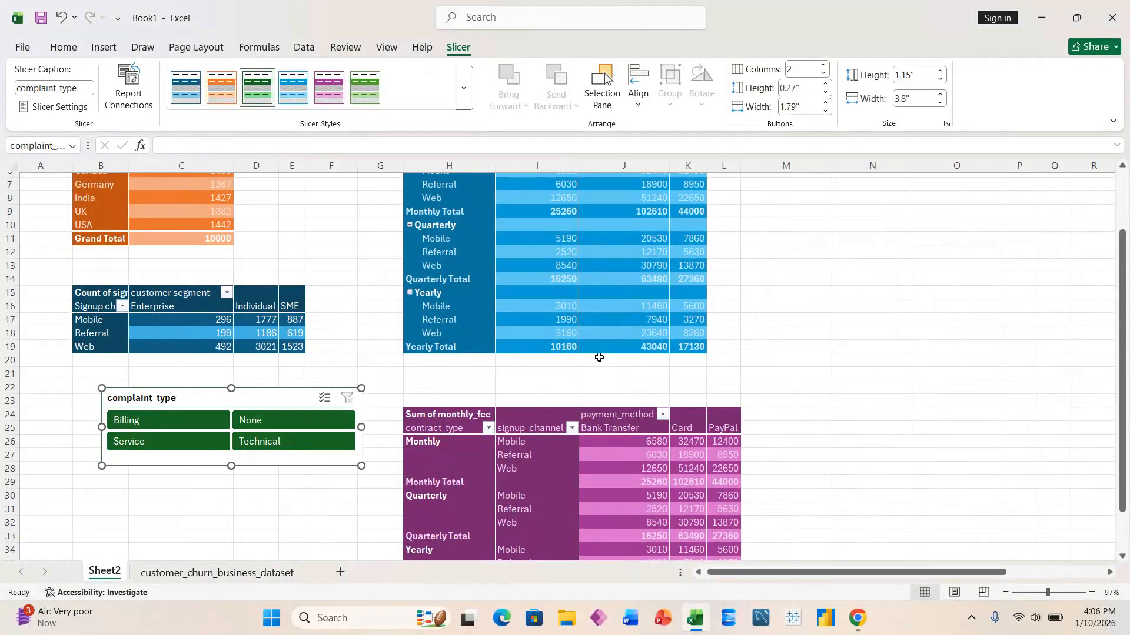
# Filter the three remaining connected pivot tables by Billing, Service, Technical and None in two rounds, clearing the slicer's filter after each round
pyautogui.click(199, 423)
pyautogui.click(193, 443)
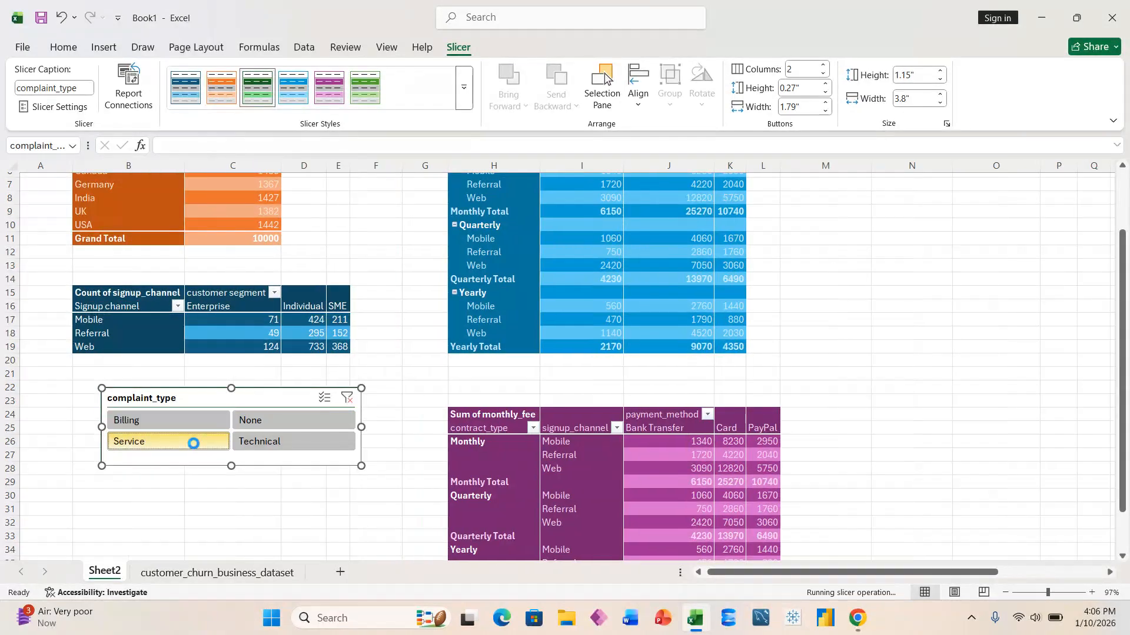
pyautogui.click(266, 442)
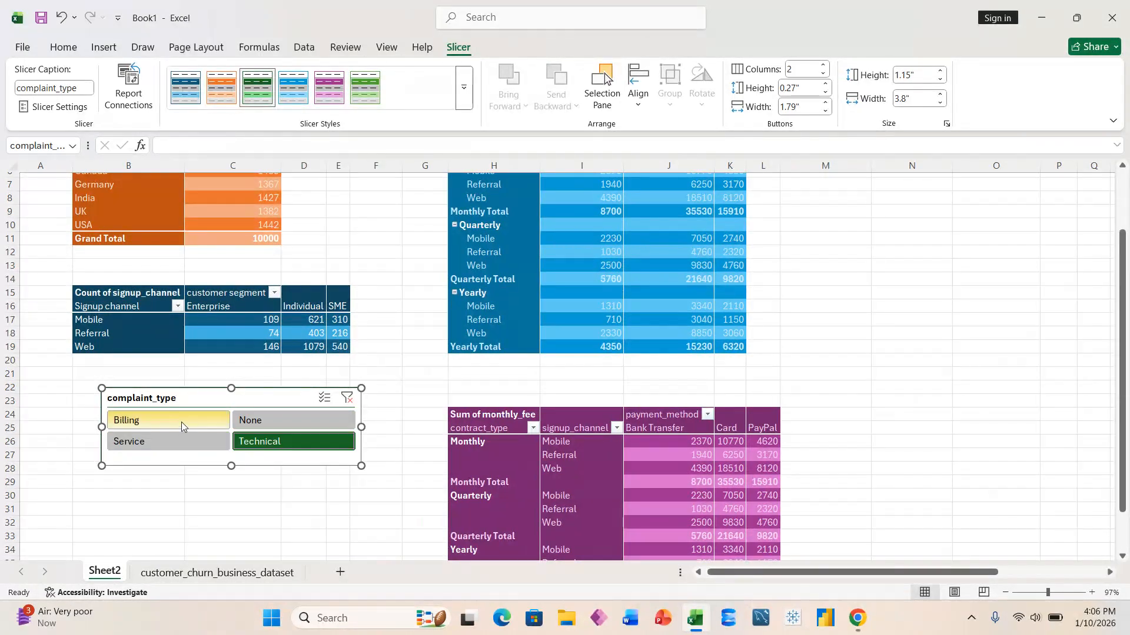
pyautogui.click(241, 422)
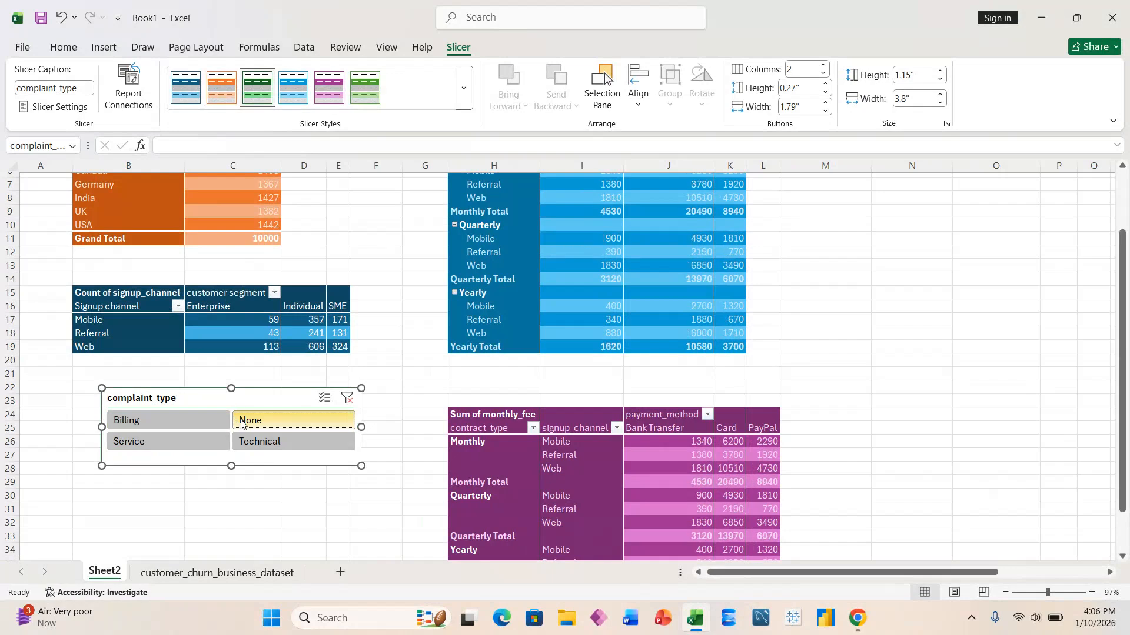
pyautogui.click(222, 421)
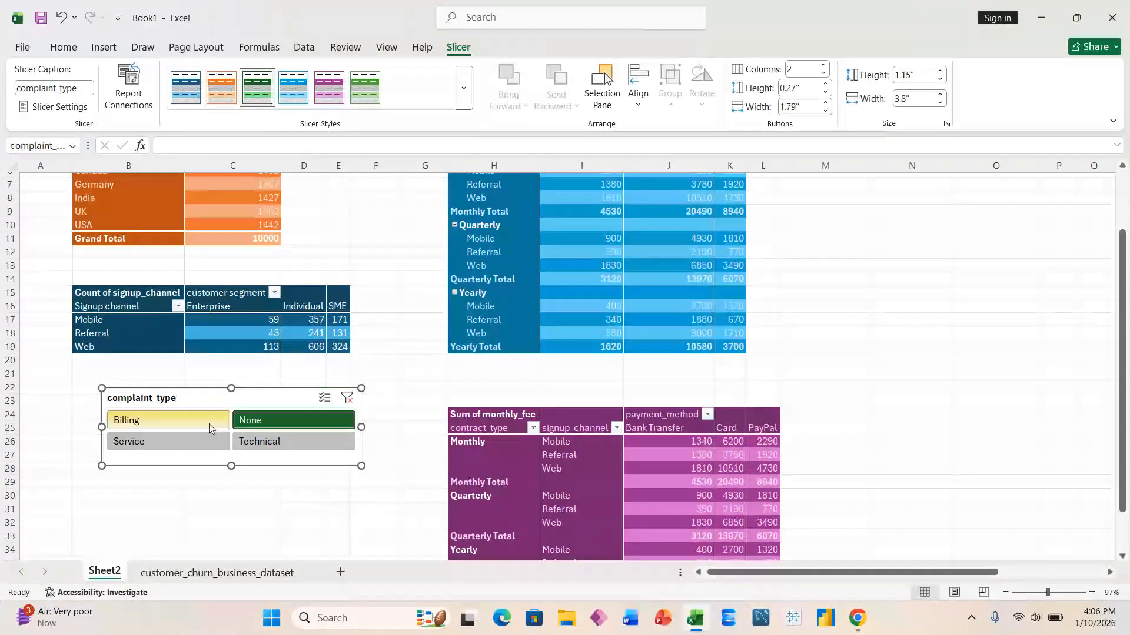
pyautogui.click(347, 397)
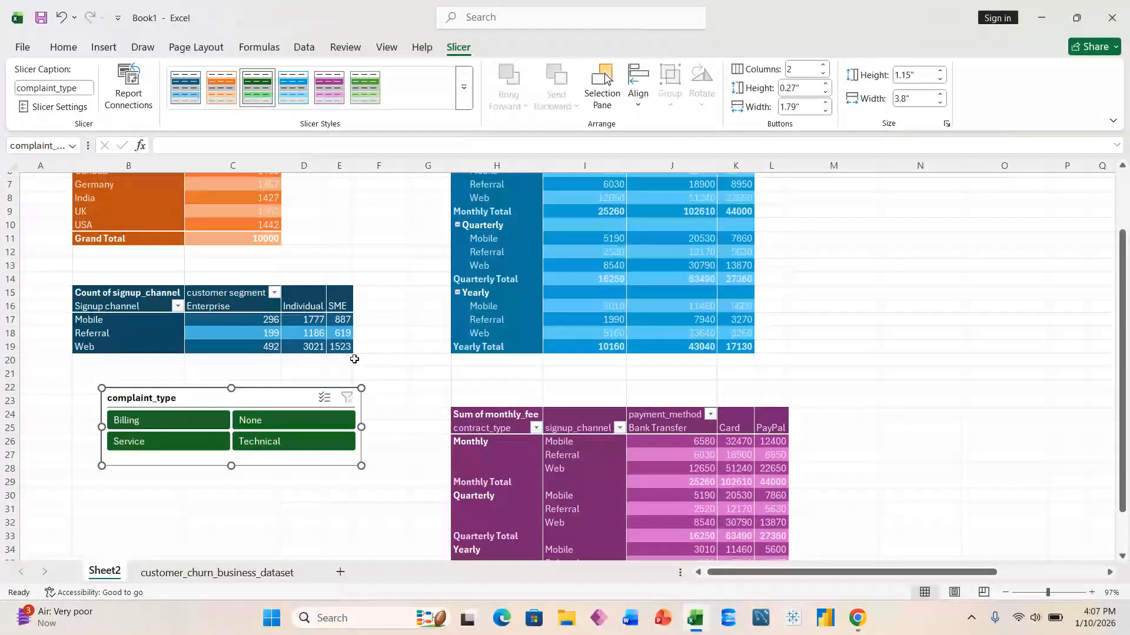
pyautogui.click(214, 415)
pyautogui.click(210, 446)
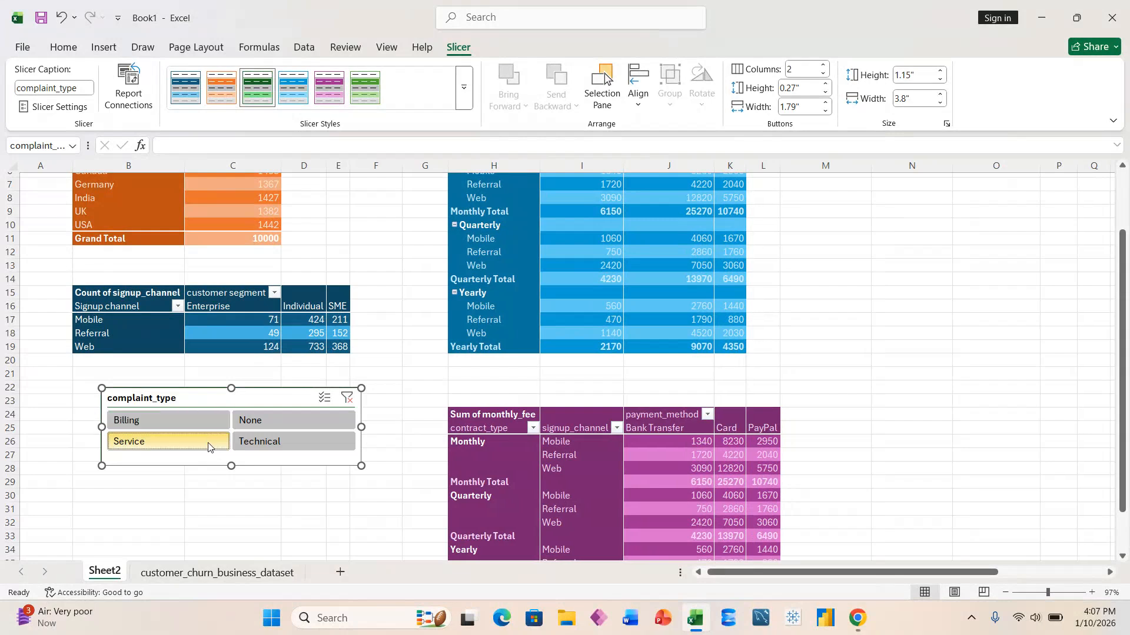
pyautogui.click(269, 446)
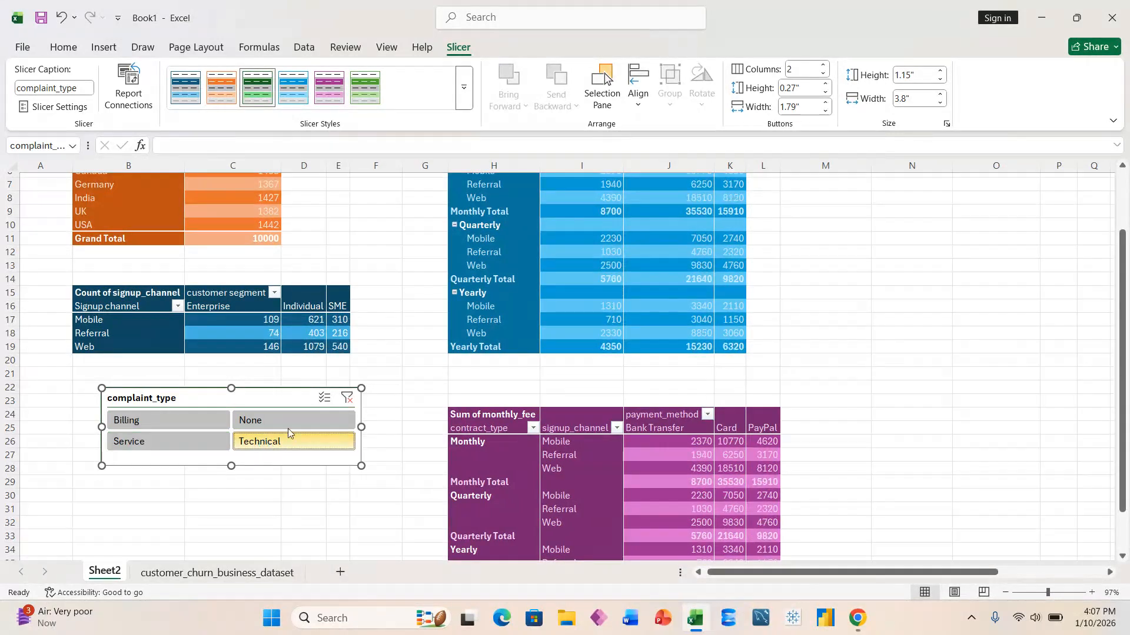
pyautogui.click(295, 422)
pyautogui.click(213, 419)
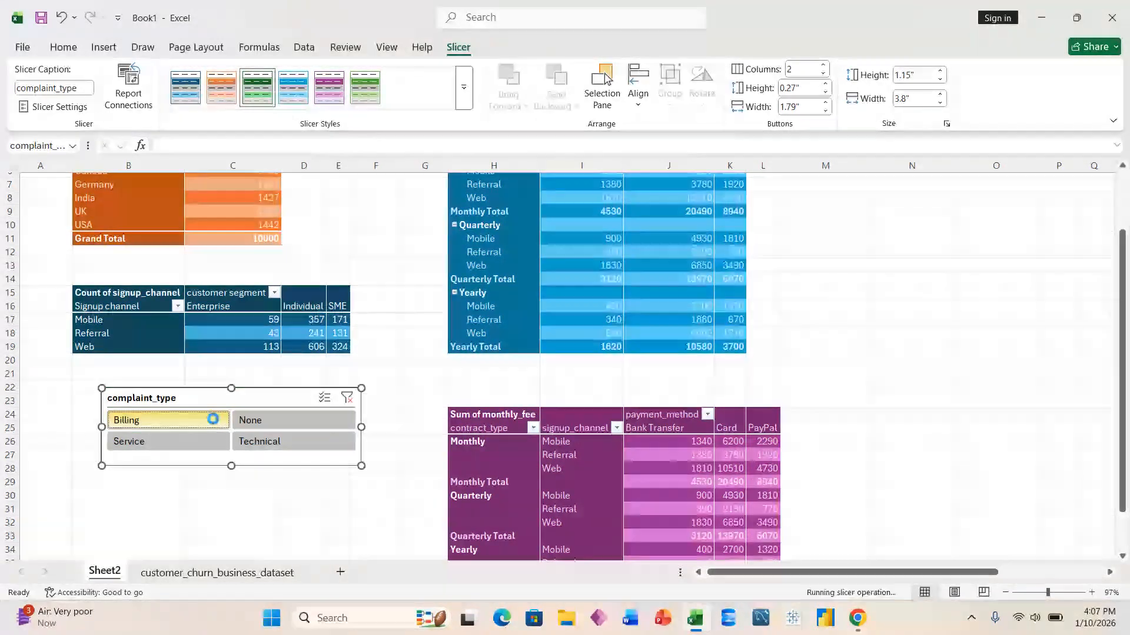
pyautogui.click(348, 397)
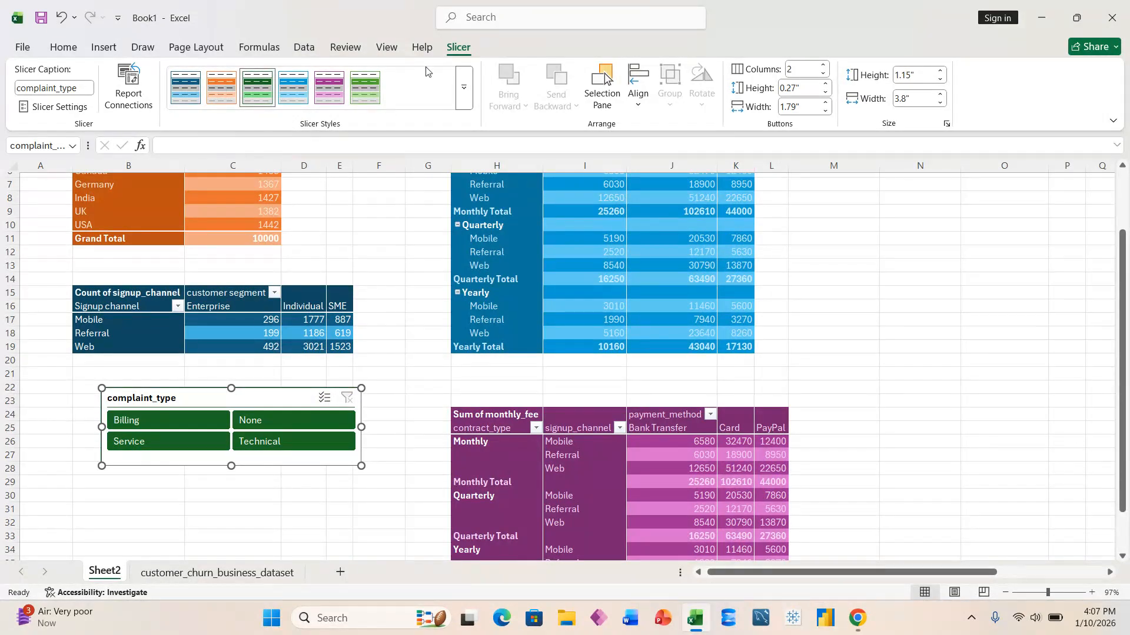
pyautogui.click(567, 224)
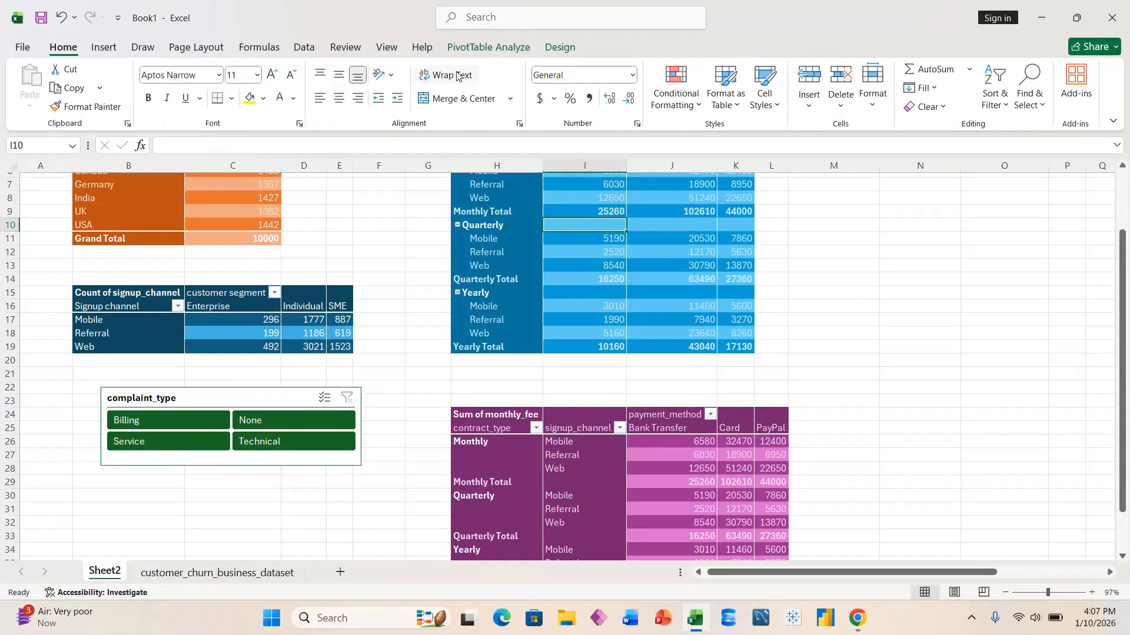
pyautogui.click(488, 47)
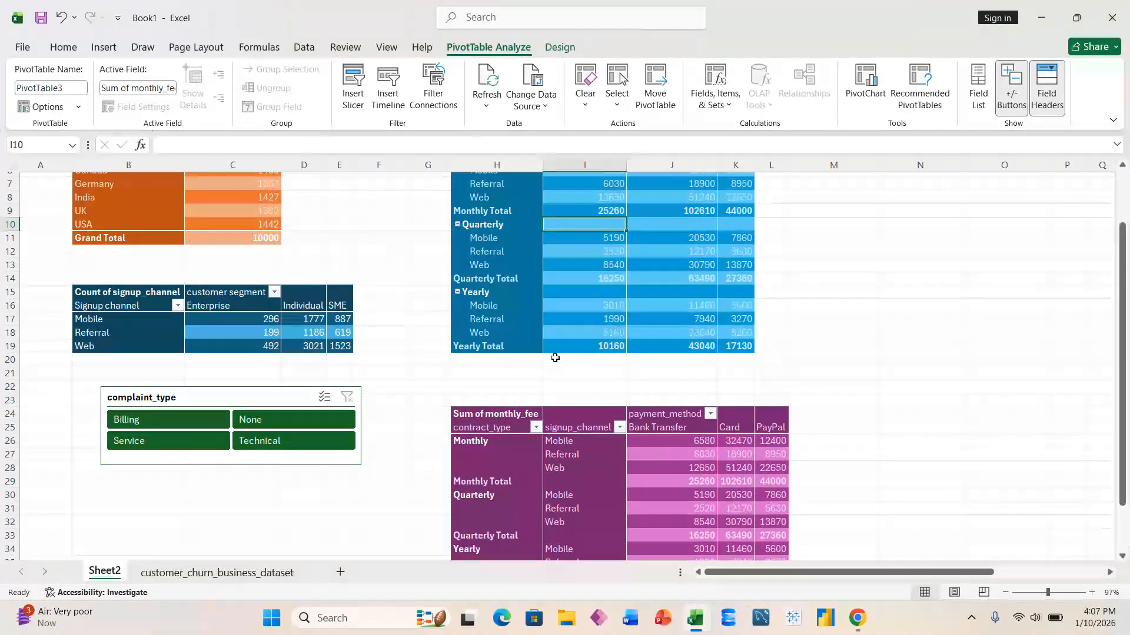
pyautogui.scroll(-1, 733, 369)
pyautogui.scroll(2, 729, 368)
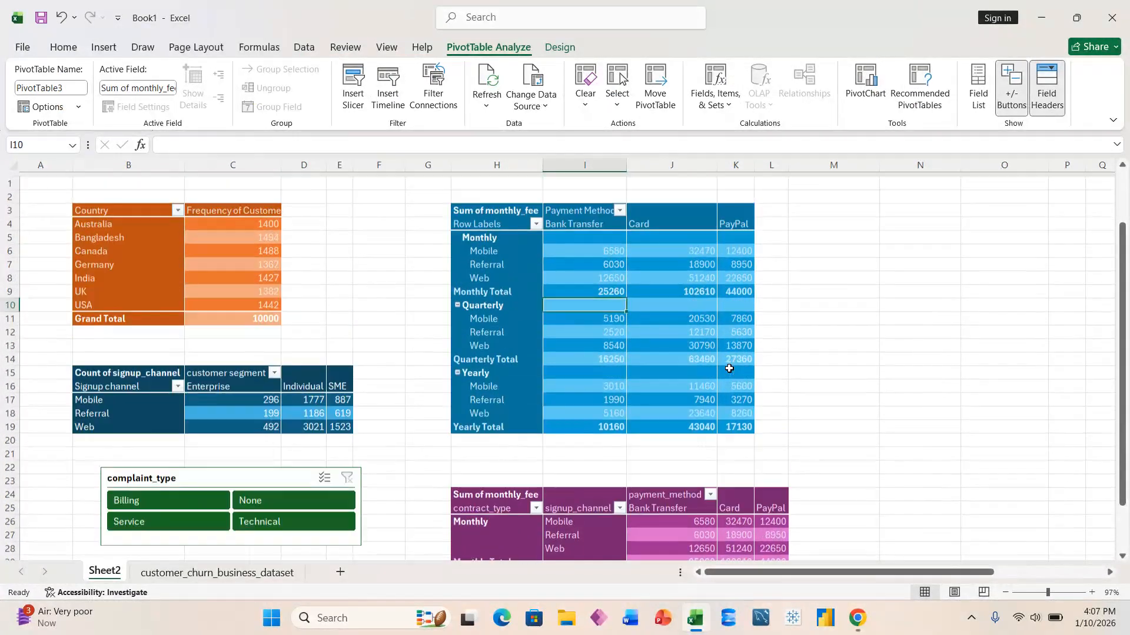
pyautogui.hscroll(2, 729, 369)
pyautogui.hscroll(4, 729, 369)
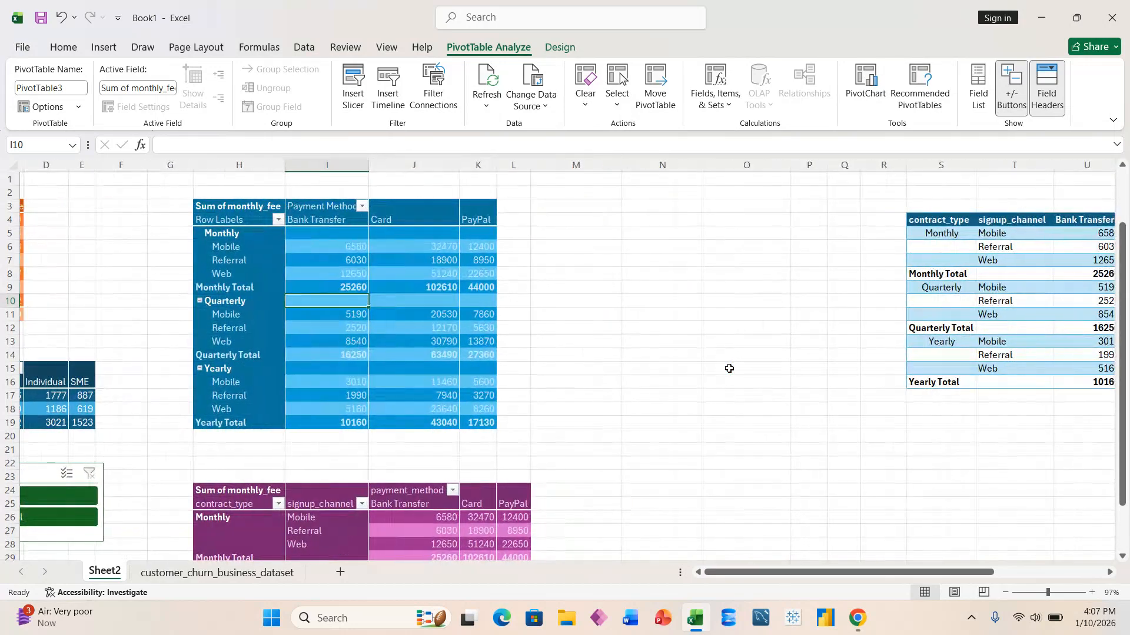
pyautogui.click(517, 210)
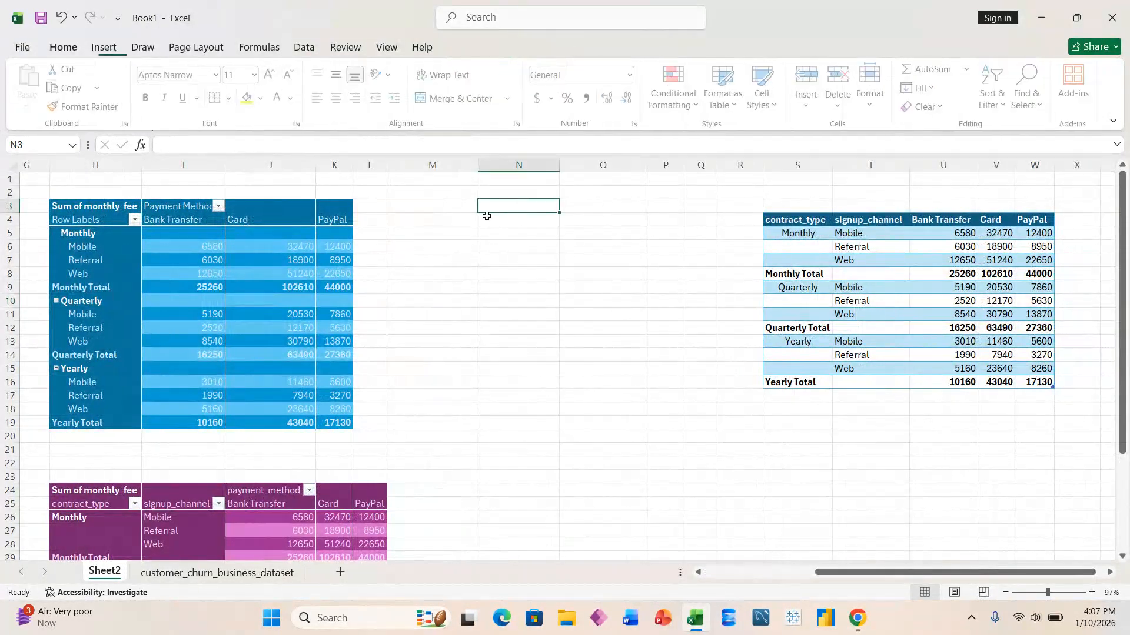
pyautogui.click(457, 217)
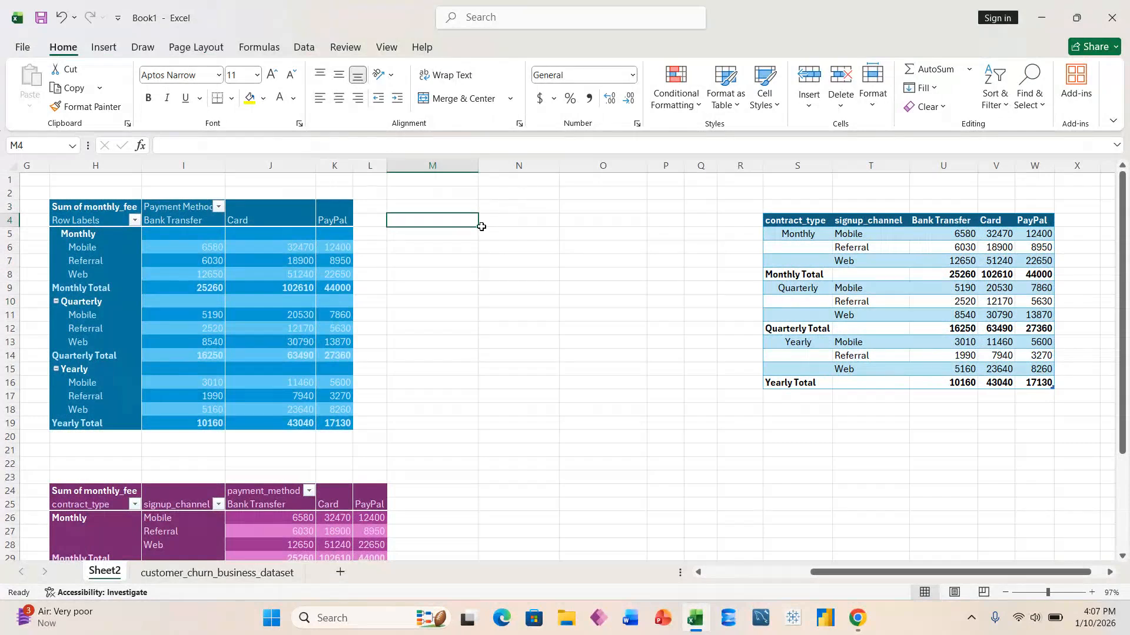
# Move the complaint_type slicer from beneath the signup channel pivot table to the empty area right of the blue monthly fee pivot table
pyautogui.hscroll(-6, 499, 412)
pyautogui.scroll(-7, 499, 412)
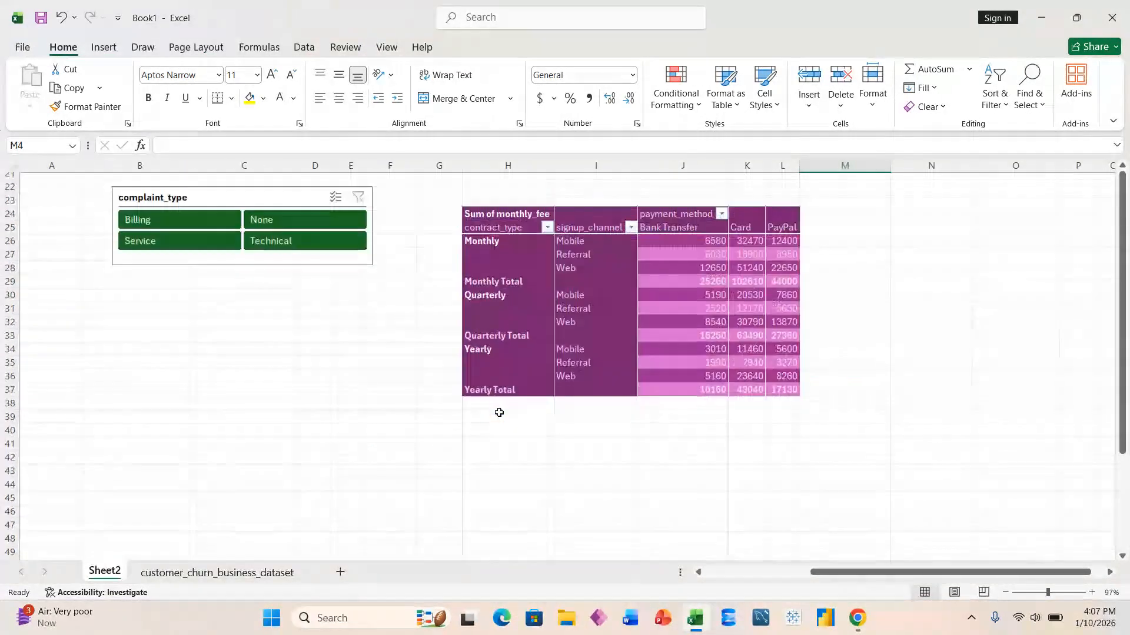
pyautogui.scroll(5, 499, 412)
pyautogui.click(229, 395)
pyautogui.moveTo(230, 395); pyautogui.dragTo(915, 210)
# Look through the columns of the customer_churn_business_dataset sheet from customer_id to churn
pyautogui.scroll(-3, 305, 442)
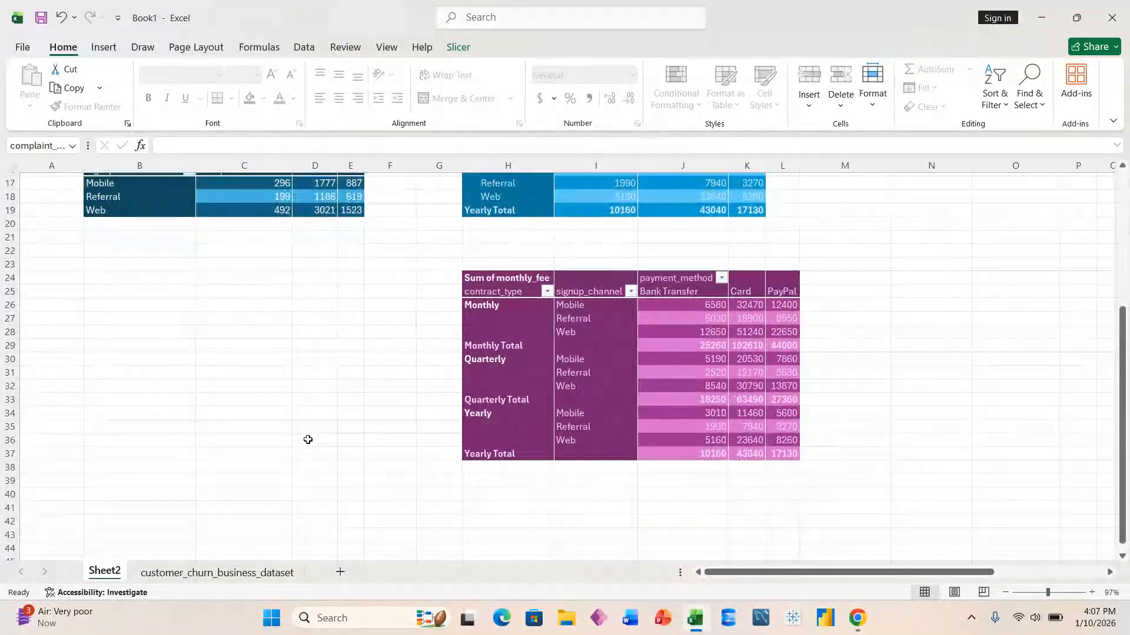
pyautogui.click(99, 245)
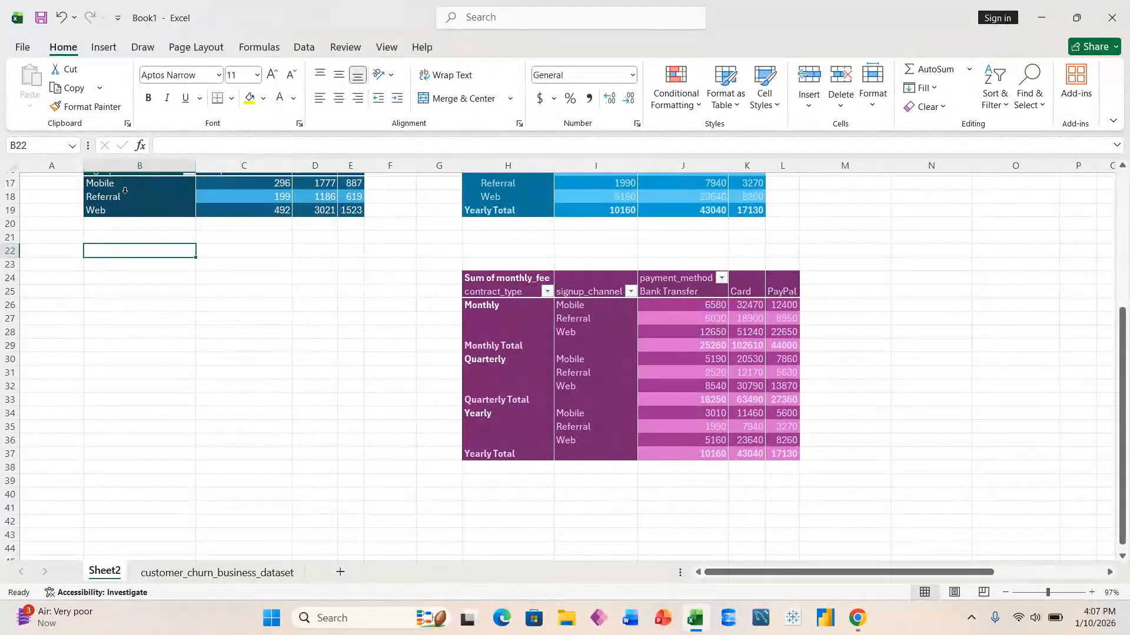
pyautogui.click(225, 573)
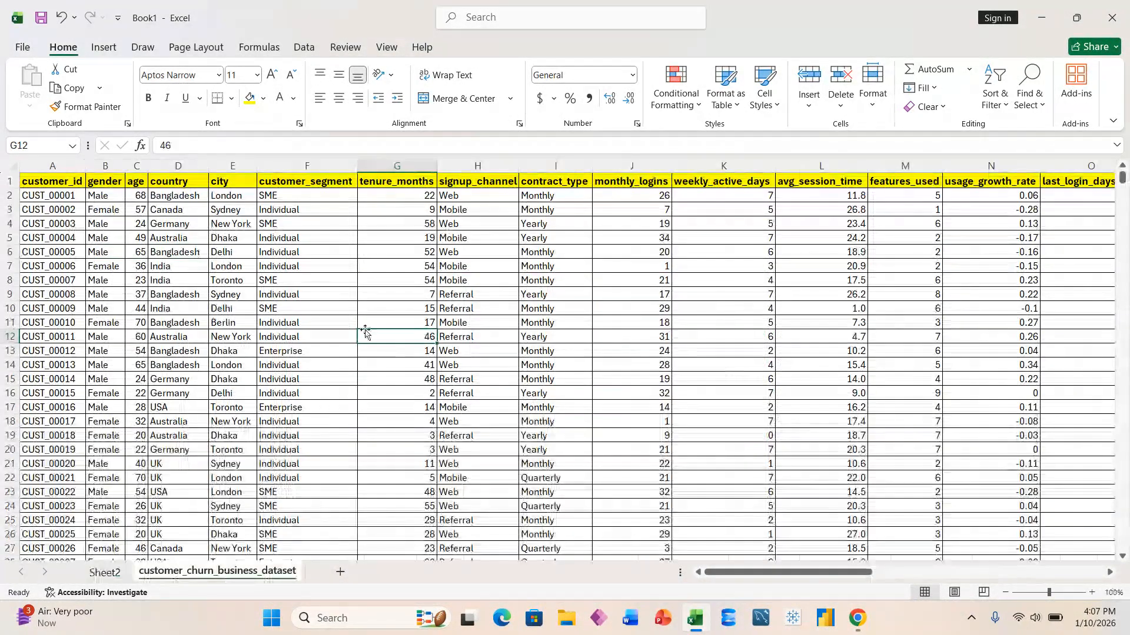
pyautogui.scroll(-1, 369, 319)
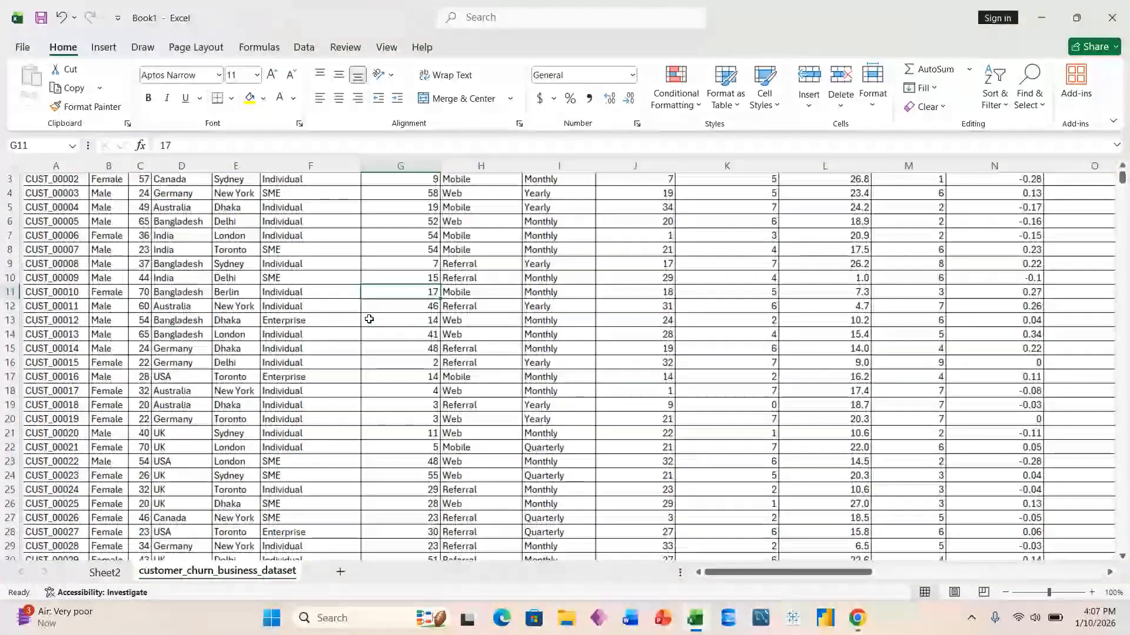
pyautogui.scroll(1, 368, 319)
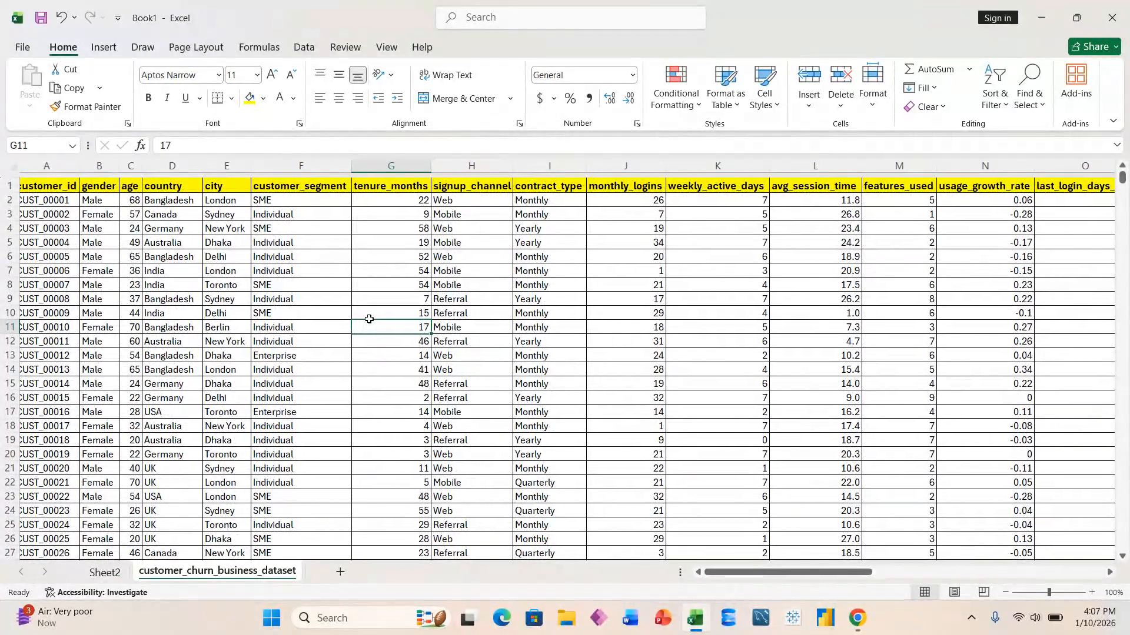
pyautogui.hscroll(6, 369, 319)
pyautogui.hscroll(7, 369, 319)
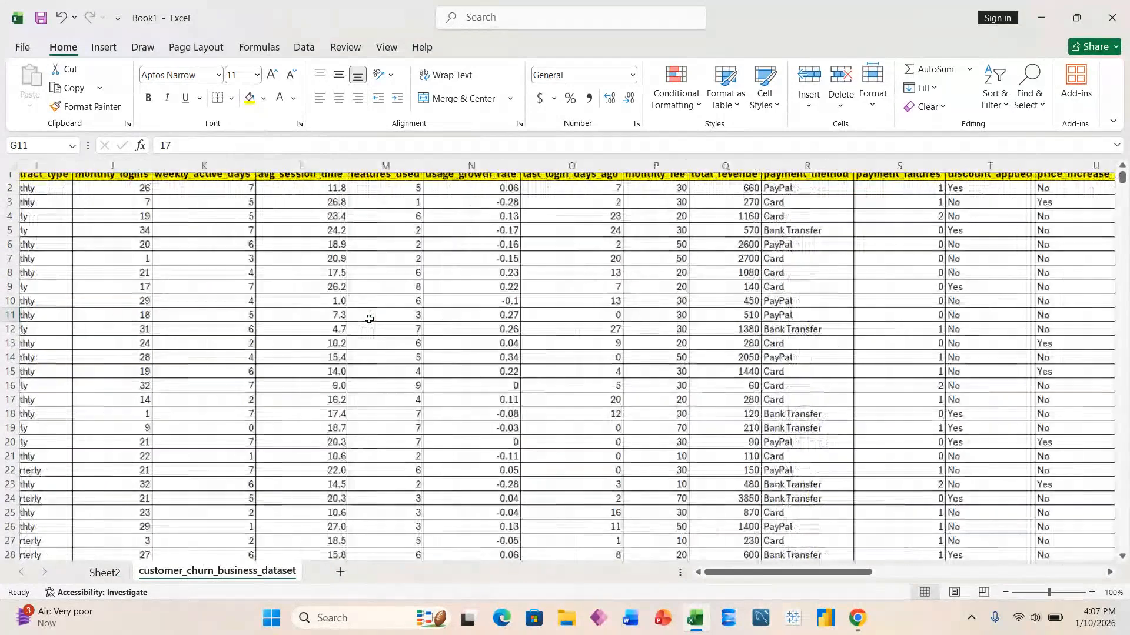
pyautogui.hscroll(5, 368, 319)
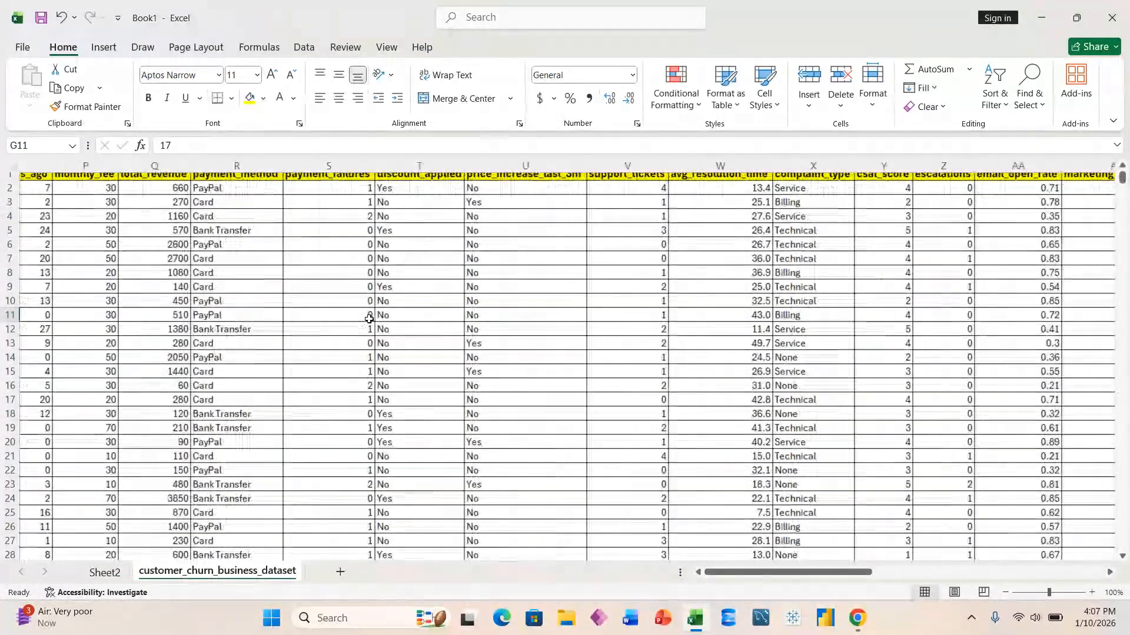
pyautogui.hscroll(4, 369, 319)
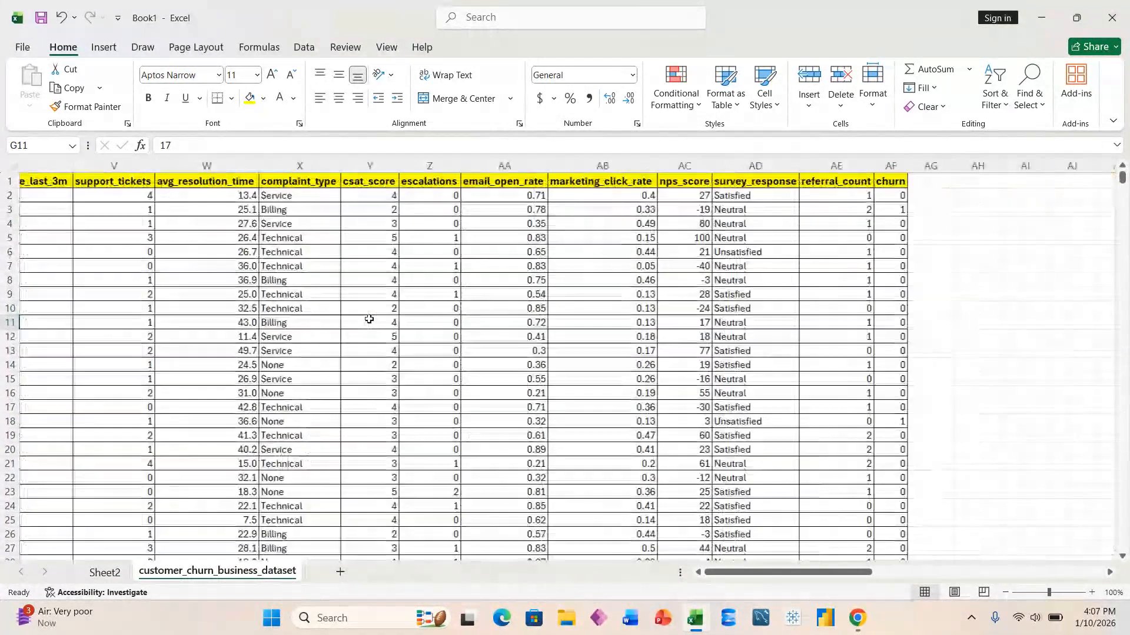
pyautogui.hscroll(-5, 369, 319)
pyautogui.hscroll(-18, 369, 319)
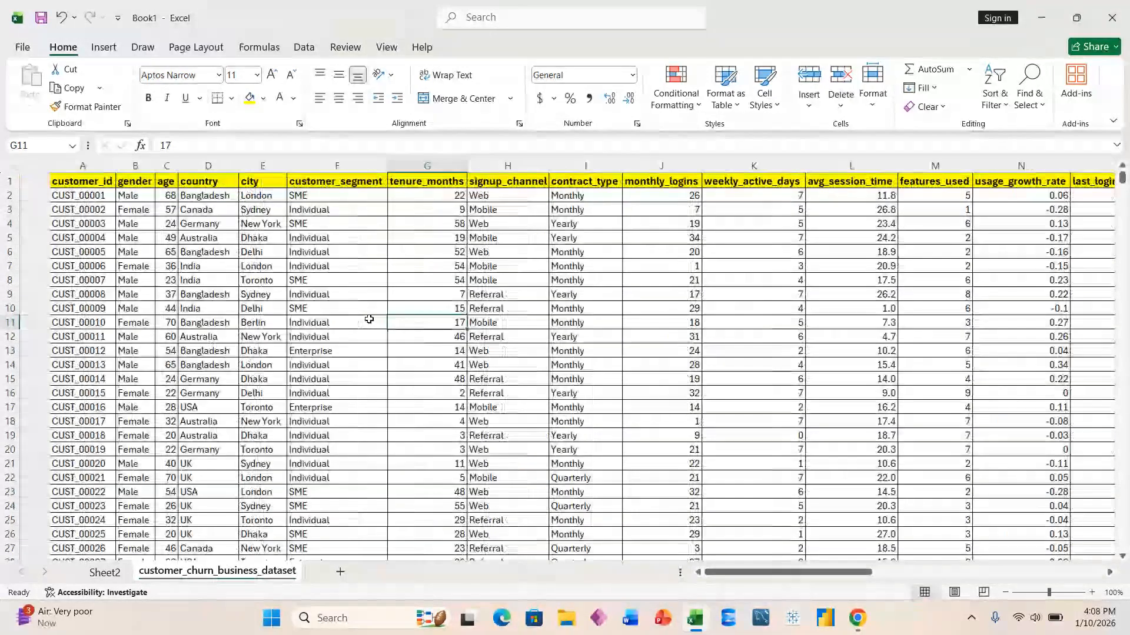
pyautogui.scroll(-1, 465, 369)
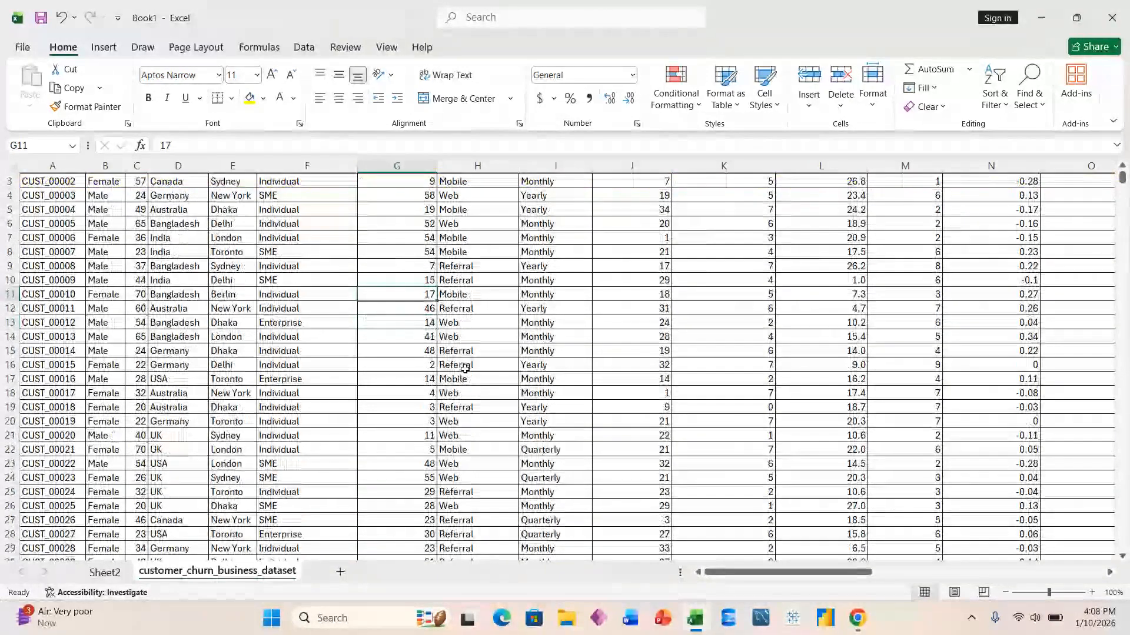
pyautogui.scroll(-1, 464, 369)
pyautogui.scroll(2, 465, 369)
# Create a pivot table from the customer churn dataset range A1:AF10001, placed on the existing Sheet2 at cell B24
pyautogui.click(250, 298)
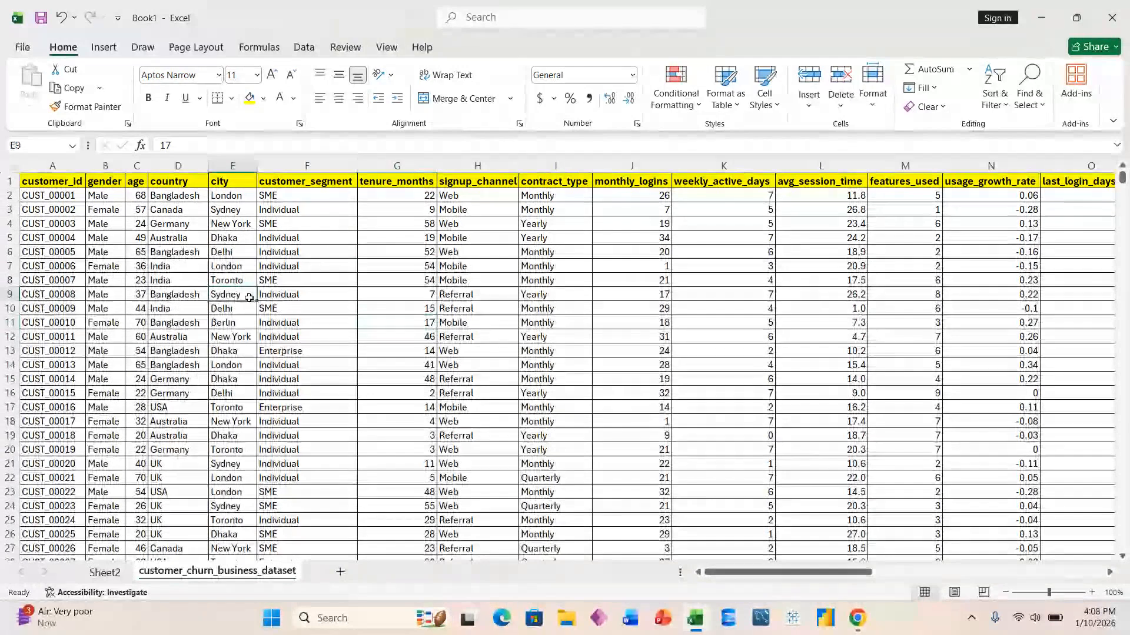
pyautogui.click(303, 265)
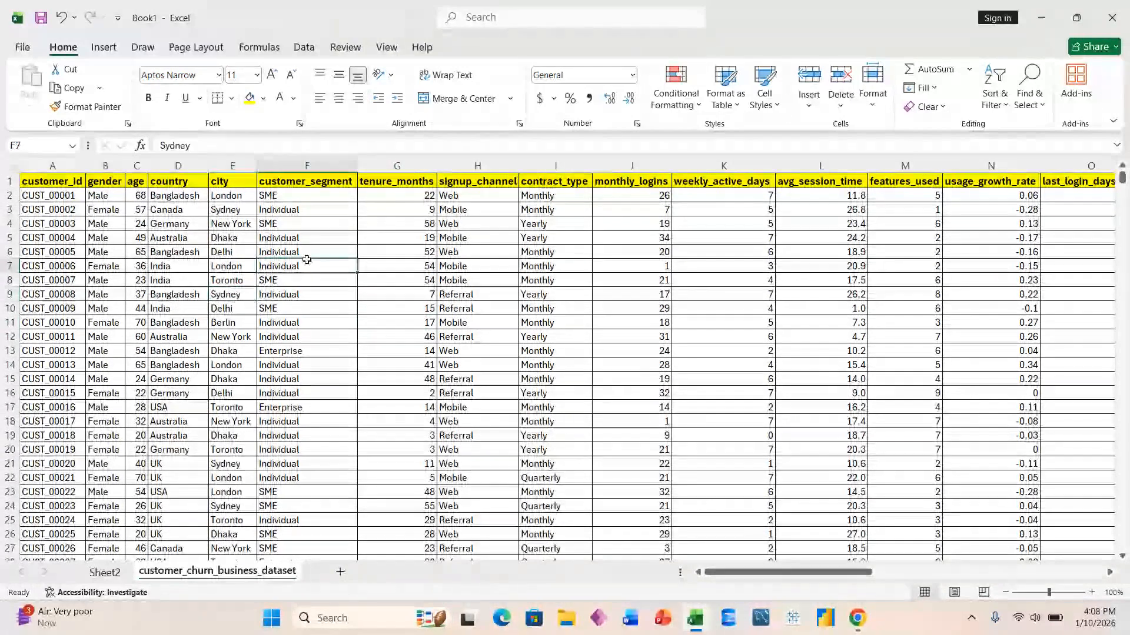
pyautogui.click(104, 47)
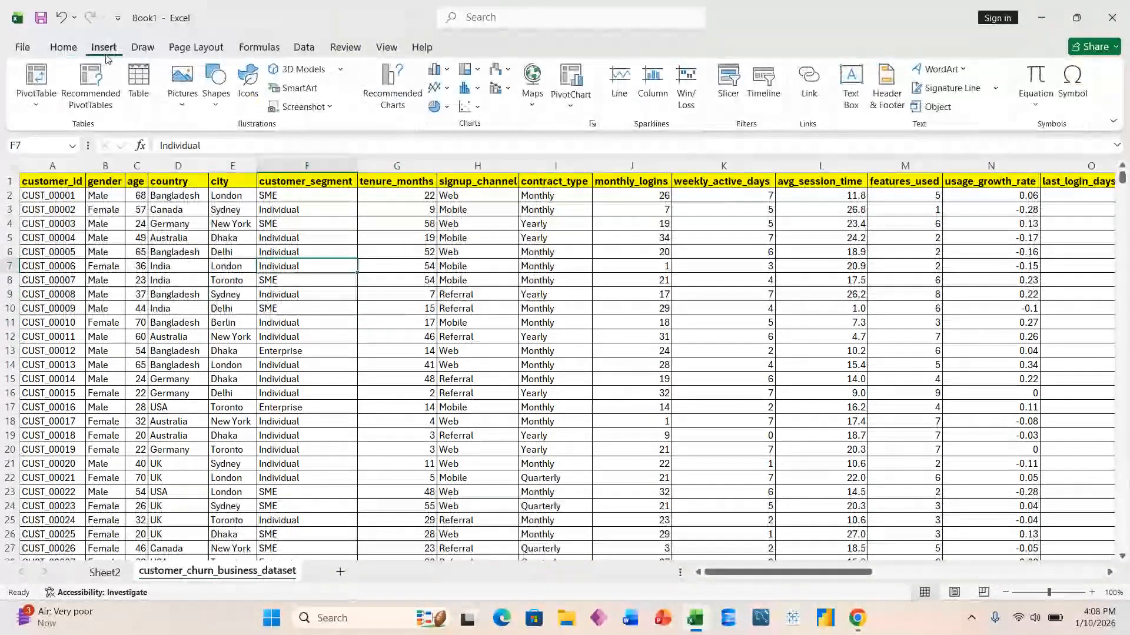
pyautogui.click(32, 84)
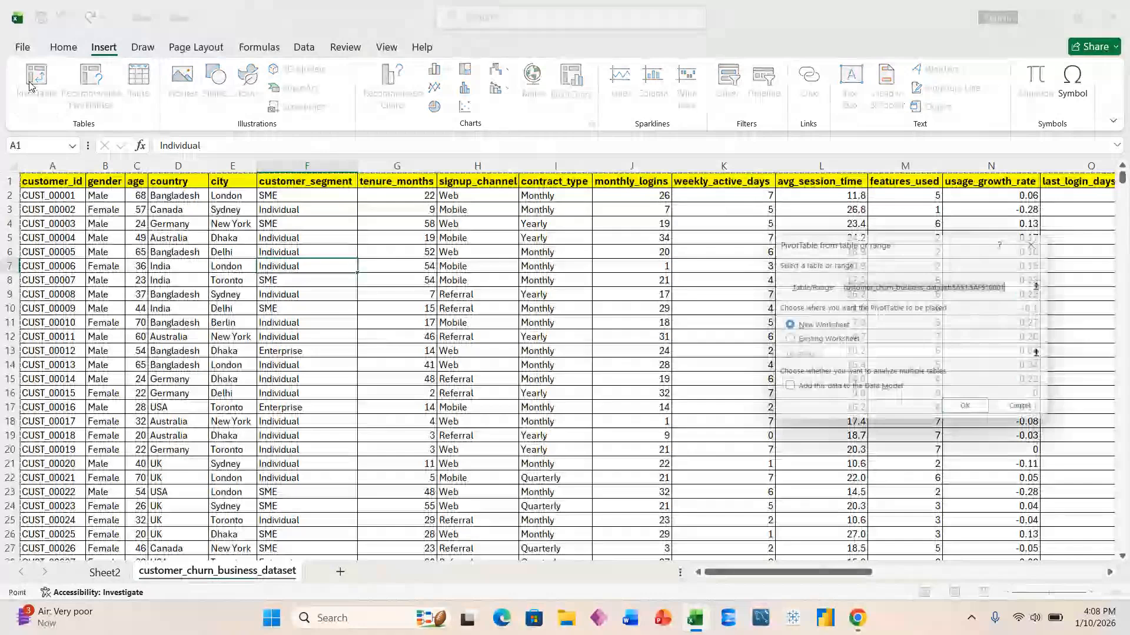
pyautogui.click(788, 342)
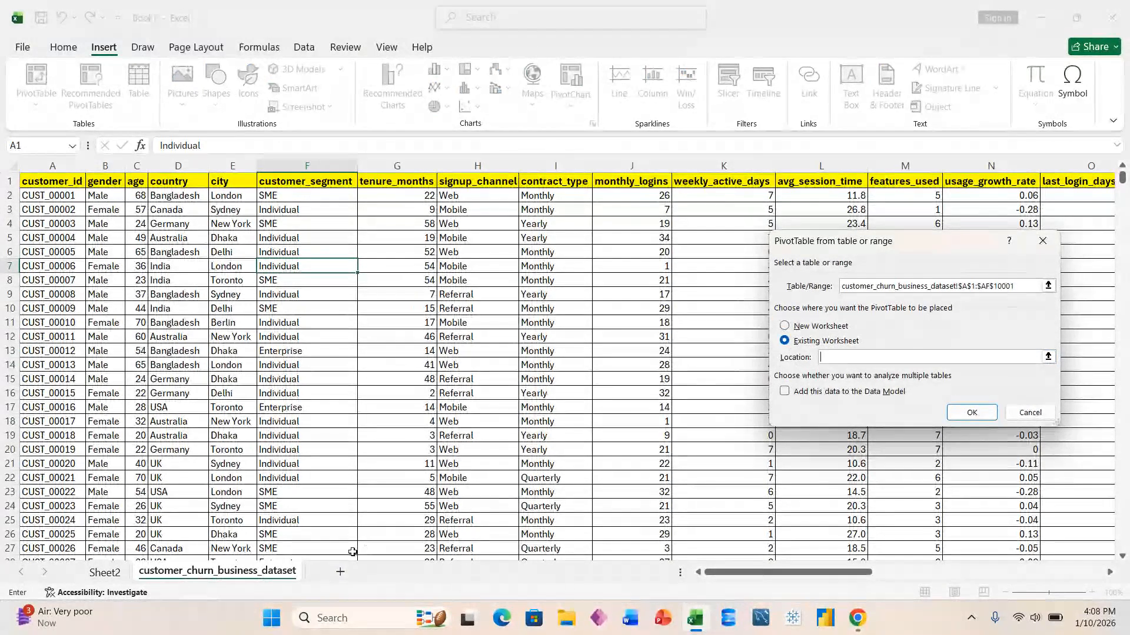
pyautogui.click(116, 576)
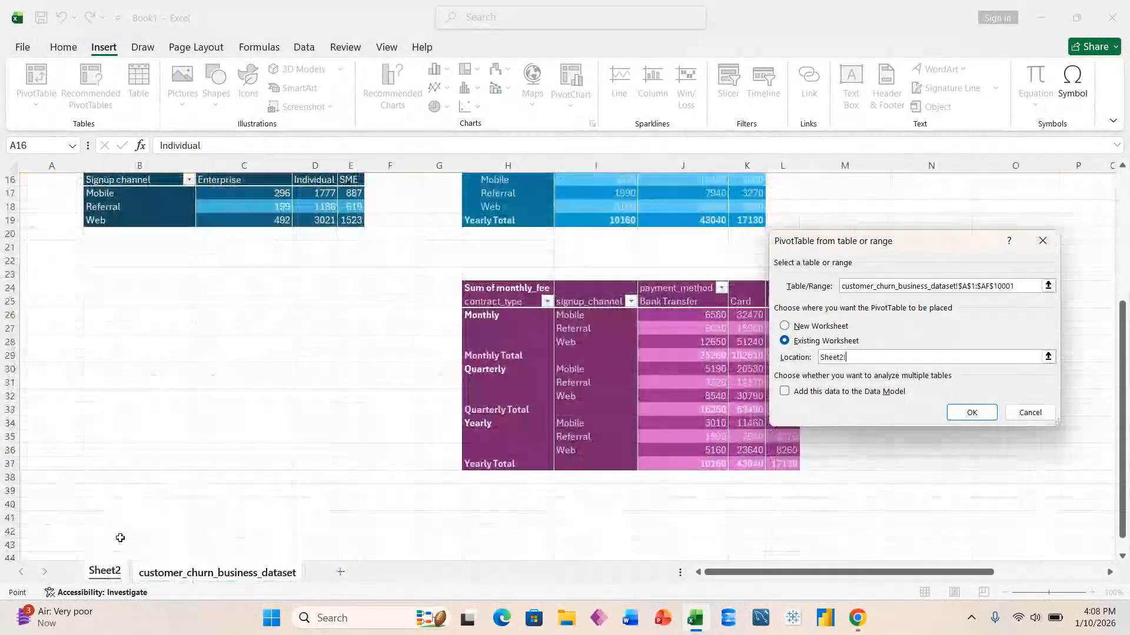
pyautogui.click(108, 277)
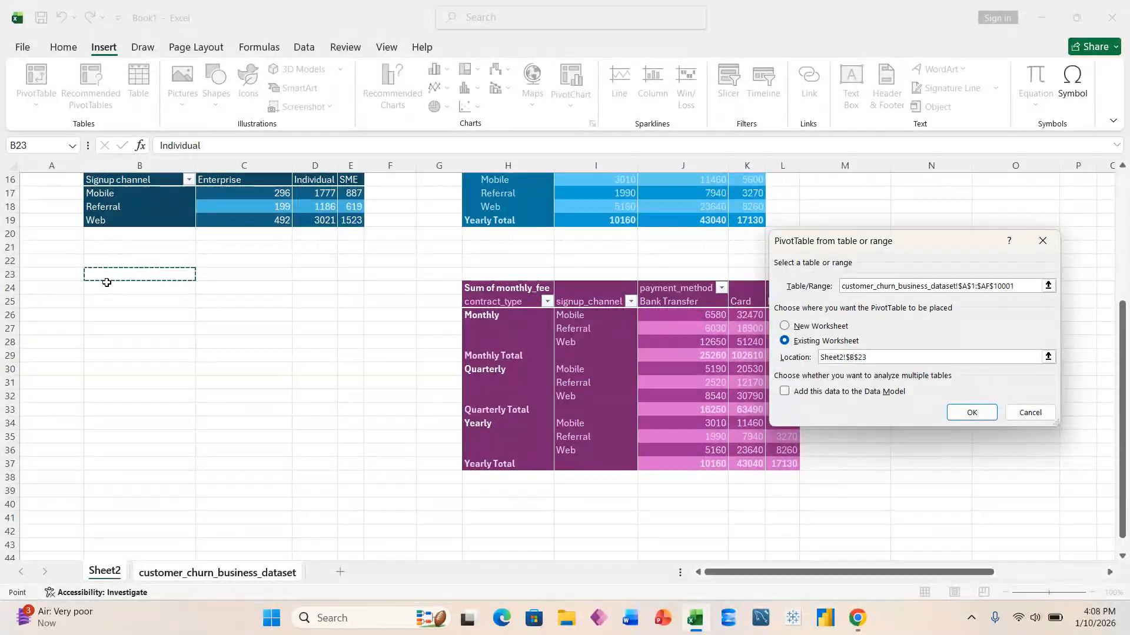
pyautogui.click(106, 283)
pyautogui.press('Return')
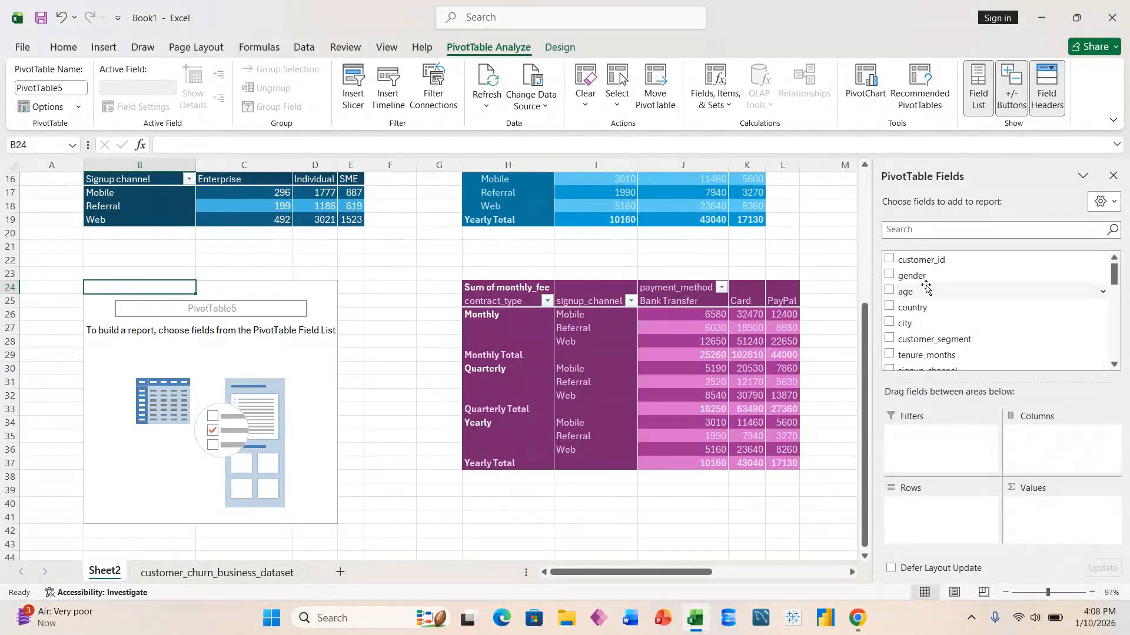
# Add the city field to the rows of the new pivot table
pyautogui.scroll(-4, 925, 286)
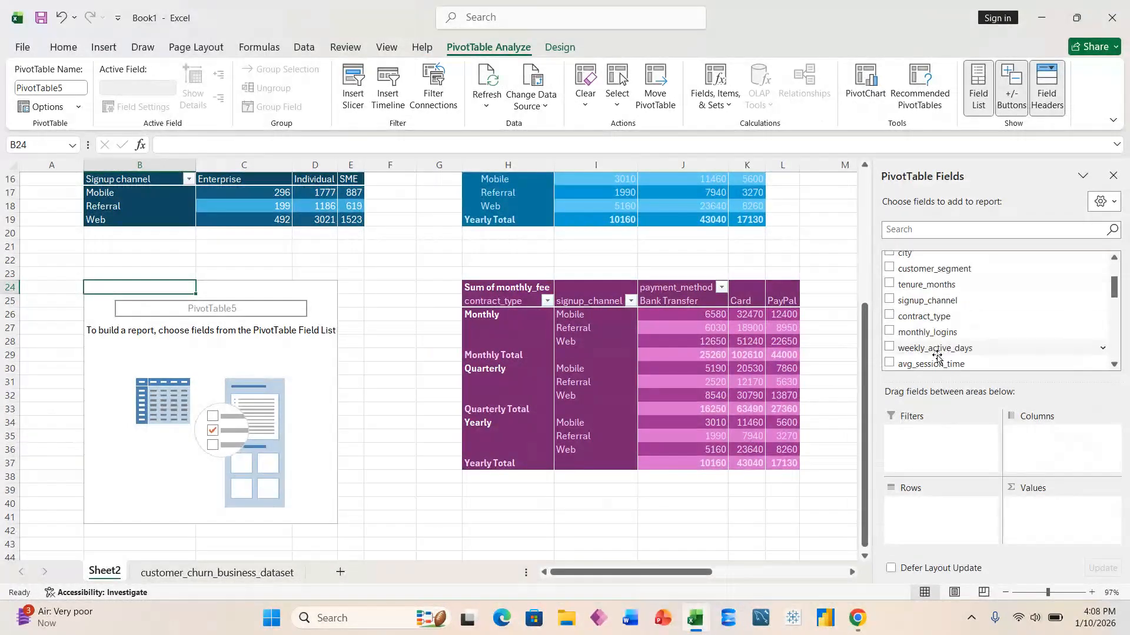
pyautogui.scroll(-2, 937, 356)
pyautogui.scroll(-1, 937, 357)
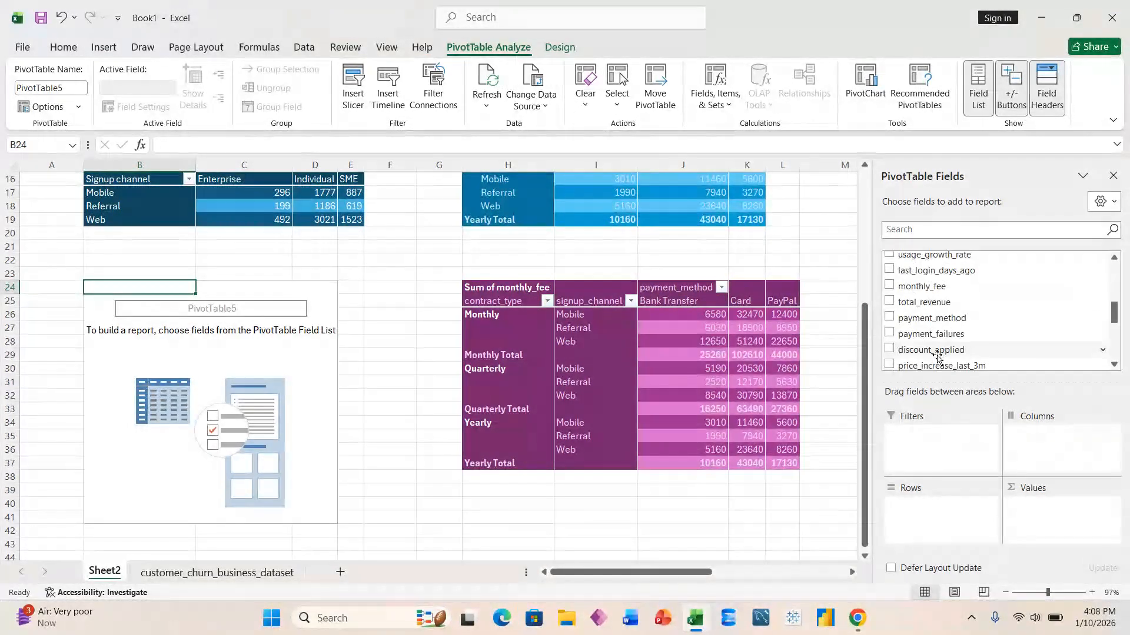
pyautogui.scroll(10, 936, 357)
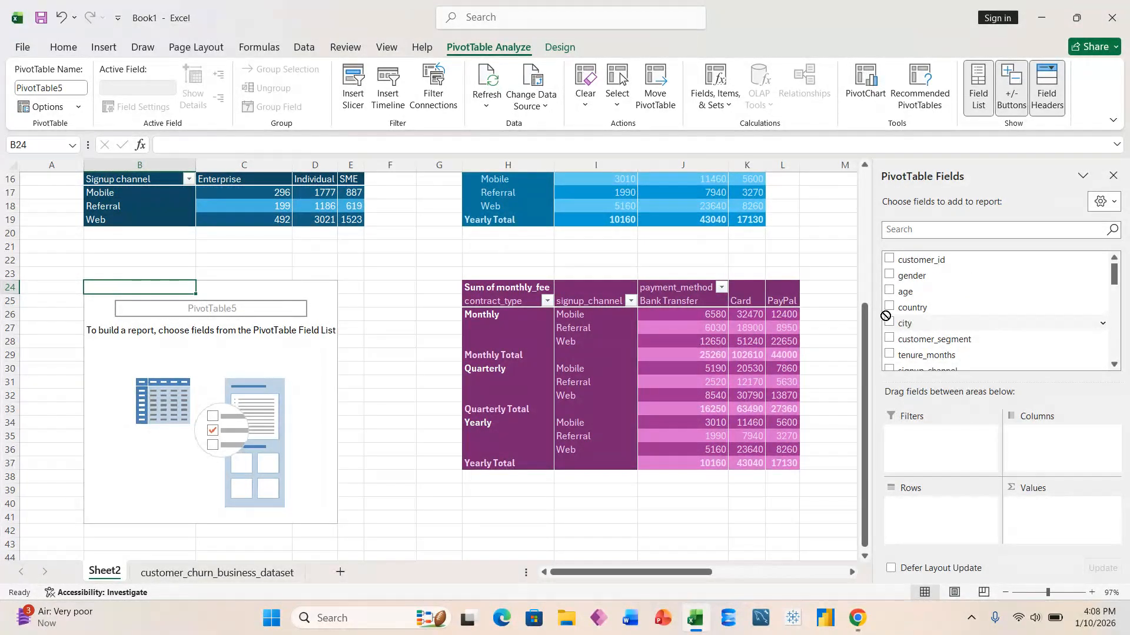
pyautogui.moveTo(907, 324); pyautogui.dragTo(934, 506)
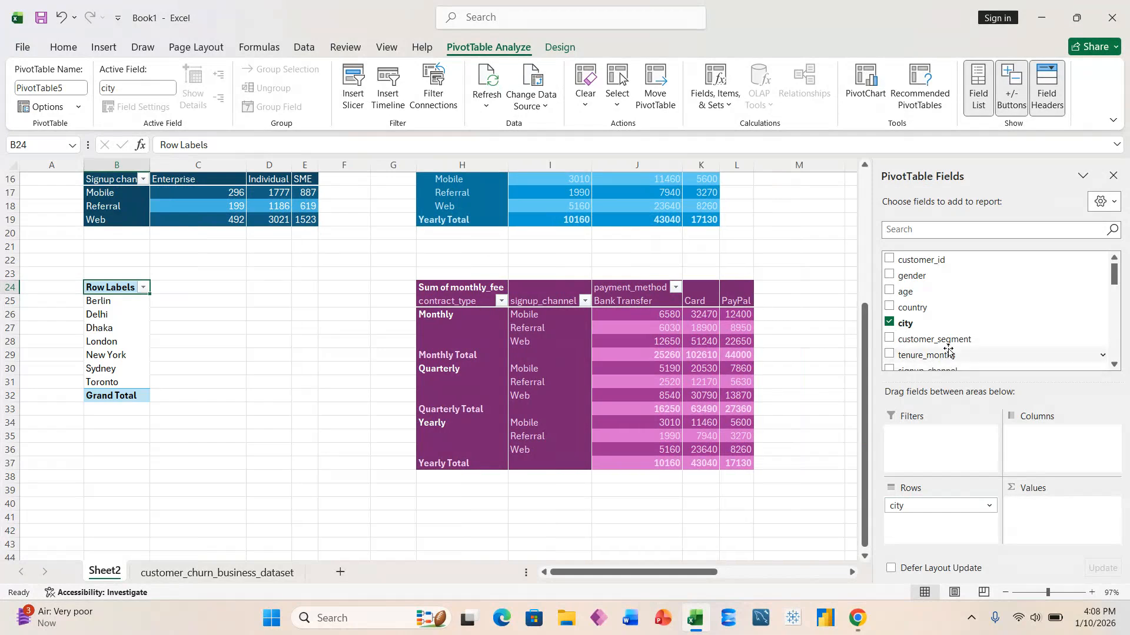
# Add the total_revenue field to the values of the city pivot table
pyautogui.scroll(-2, 946, 323)
pyautogui.scroll(-2, 950, 323)
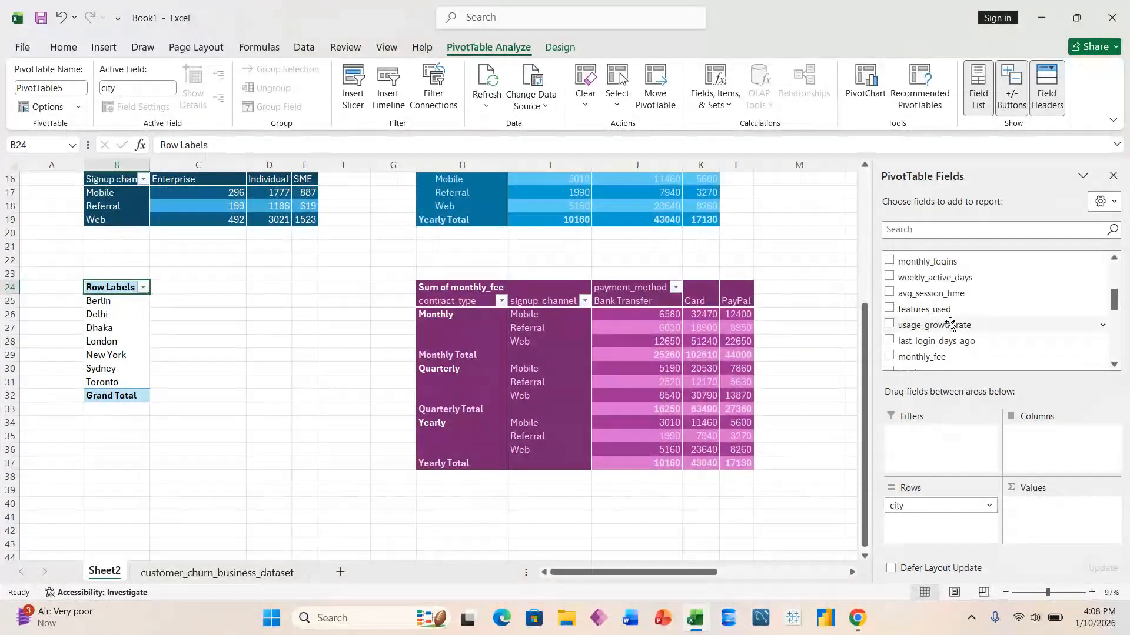
pyautogui.scroll(-1, 951, 323)
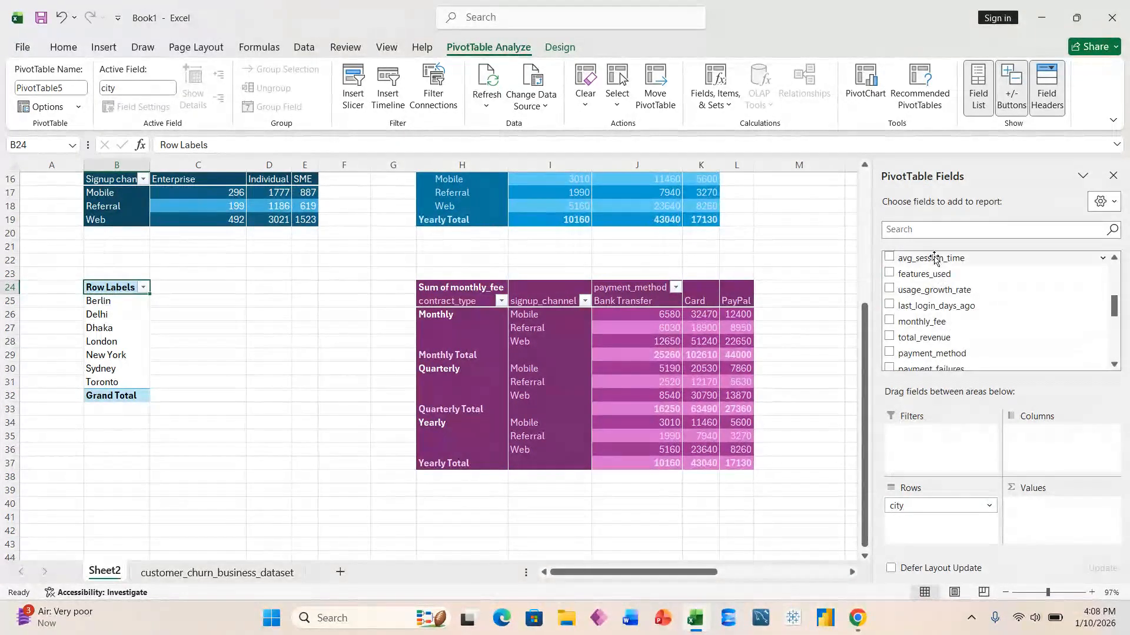
pyautogui.moveTo(934, 259); pyautogui.dragTo(1070, 534)
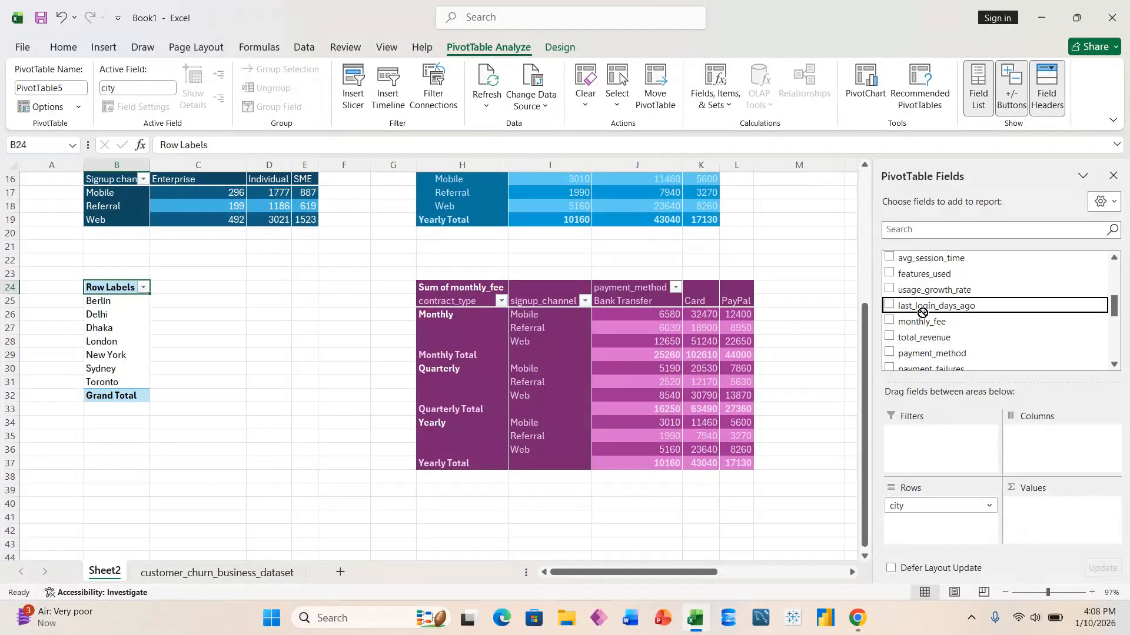
pyautogui.scroll(-2, 918, 294)
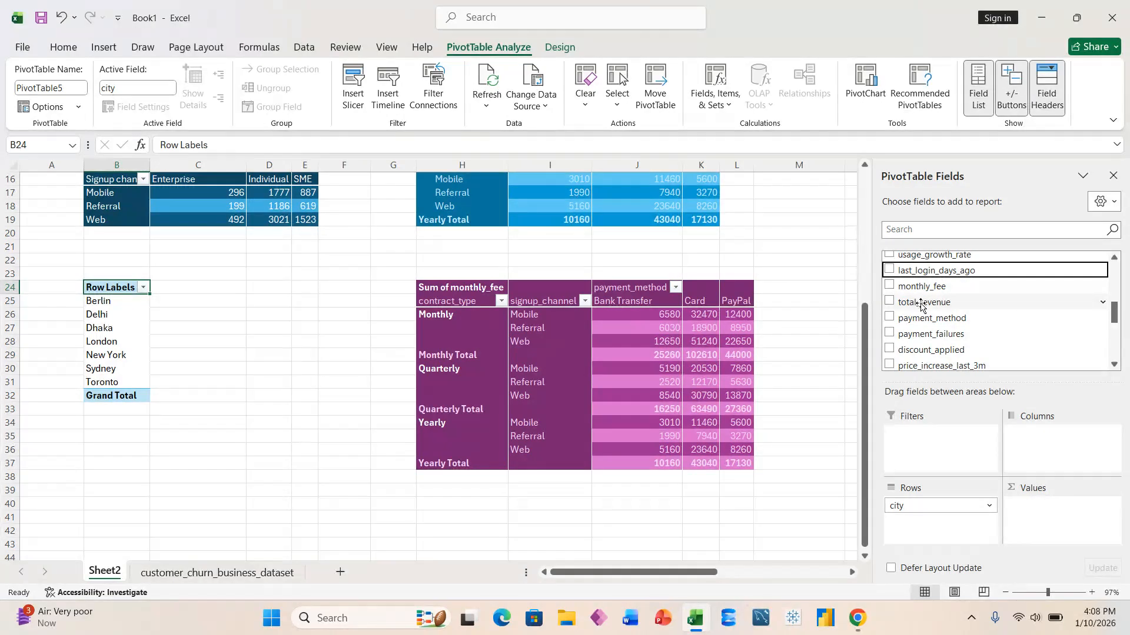
pyautogui.moveTo(921, 305); pyautogui.dragTo(955, 294)
pyautogui.moveTo(1050, 347); pyautogui.dragTo(1045, 528)
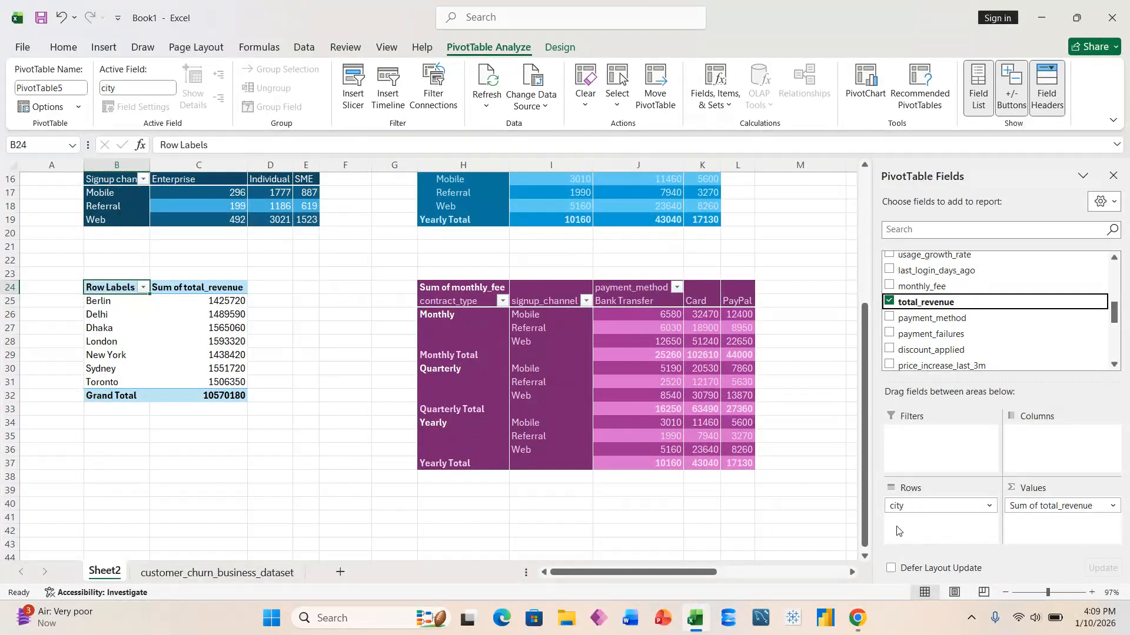
# Summarize the city pivot table's total_revenue values by Average
pyautogui.click(1113, 508)
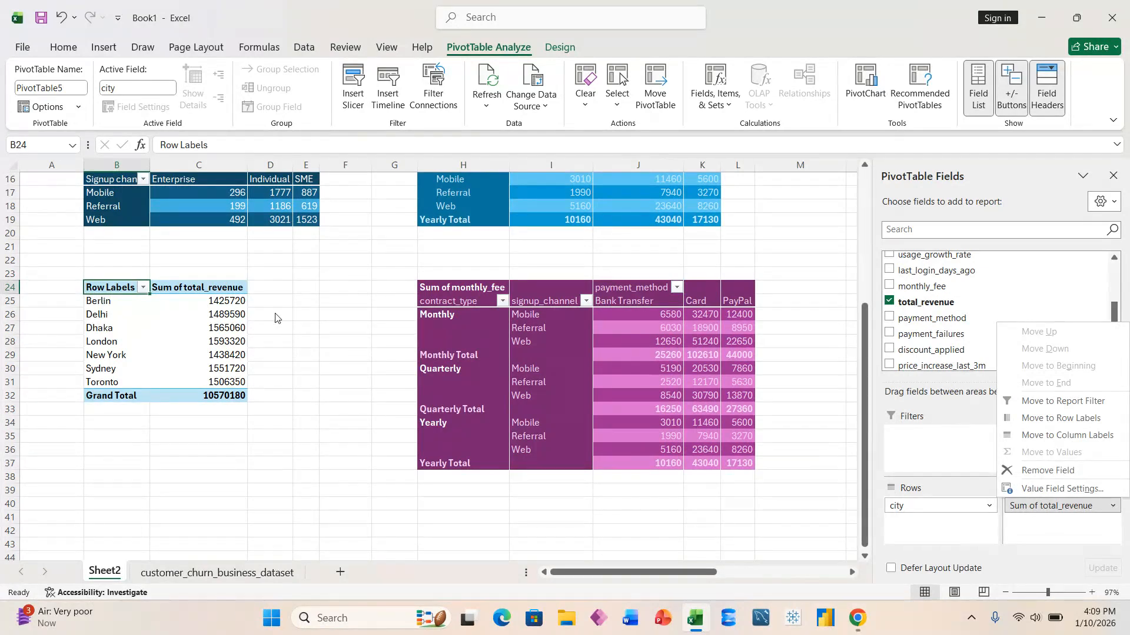
pyautogui.click(210, 283)
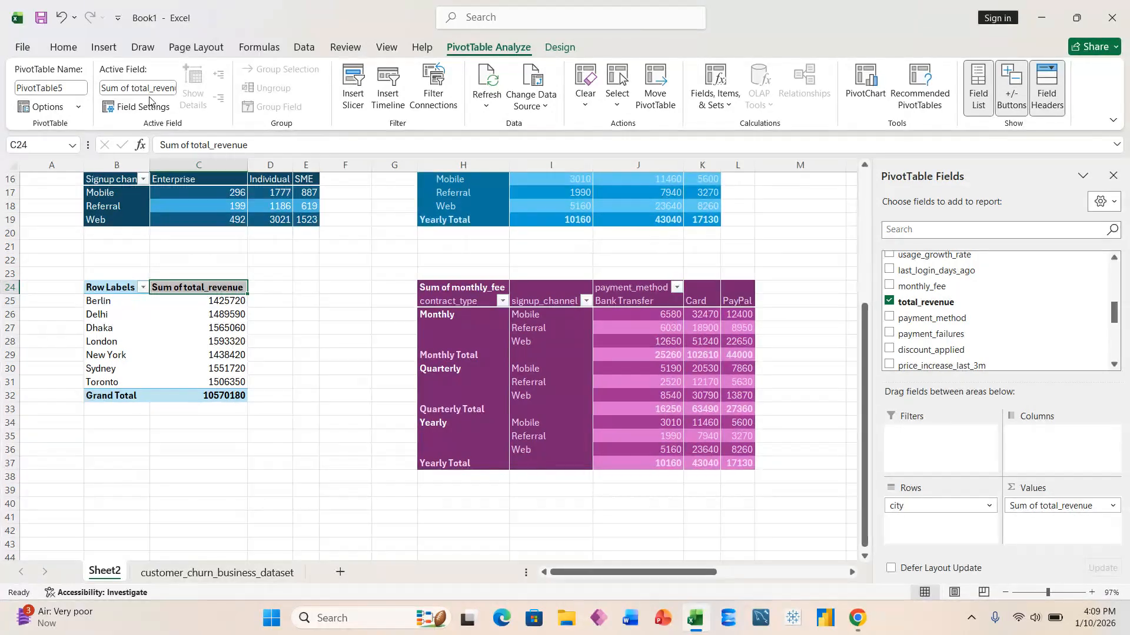
pyautogui.click(121, 107)
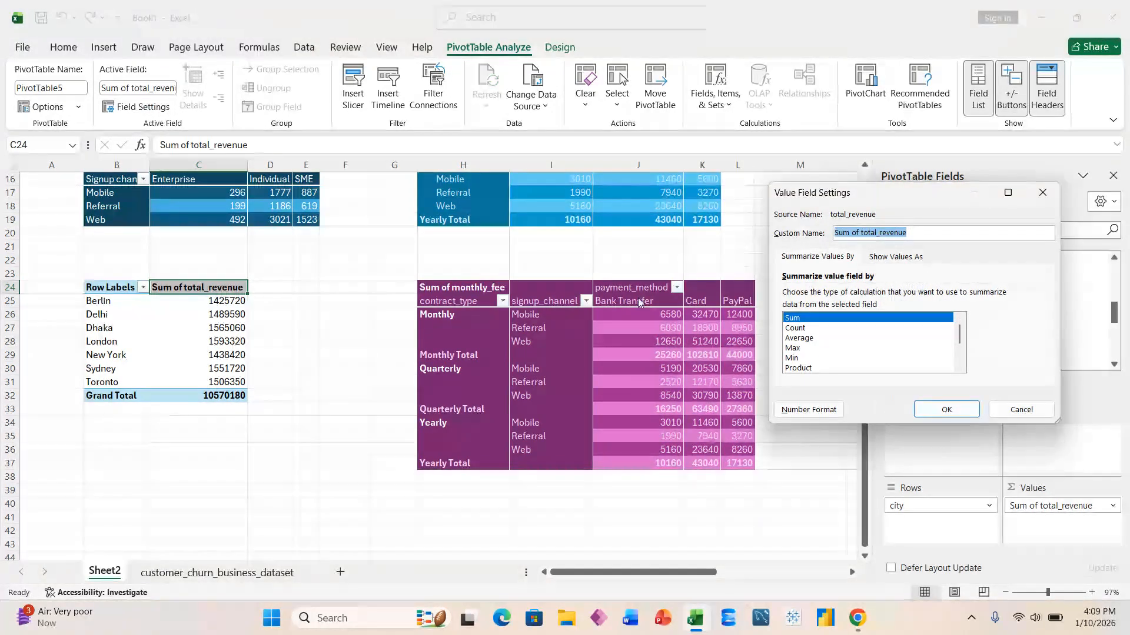
pyautogui.click(801, 338)
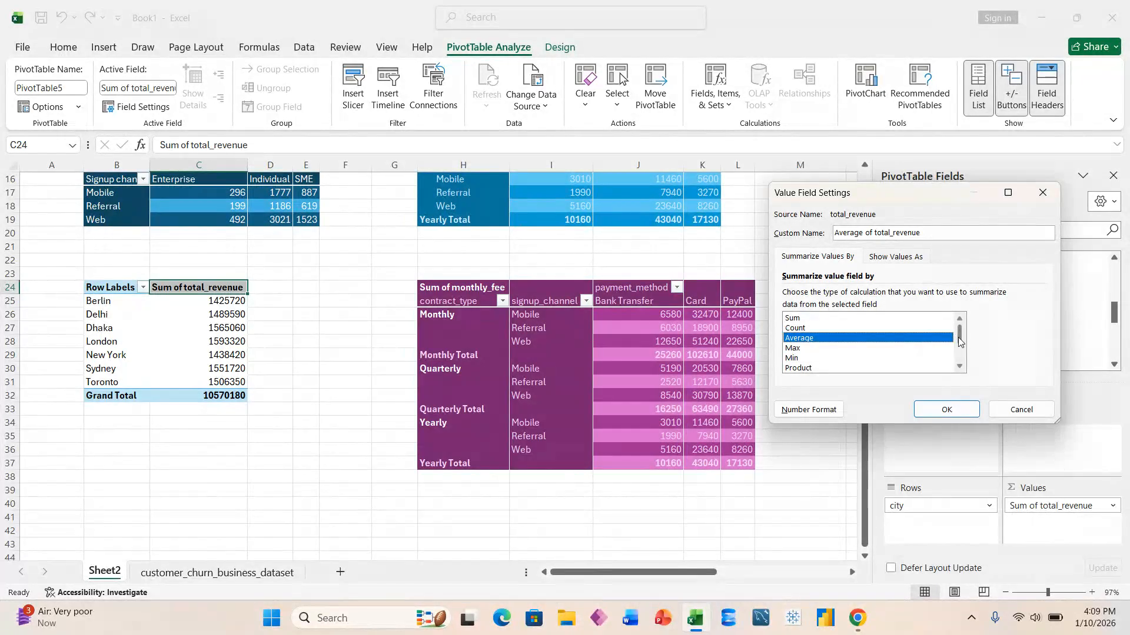
pyautogui.moveTo(958, 338)
pyautogui.mouseDown()
pyautogui.moveTo(970, 385)
pyautogui.moveTo(962, 326)
pyautogui.mouseUp()
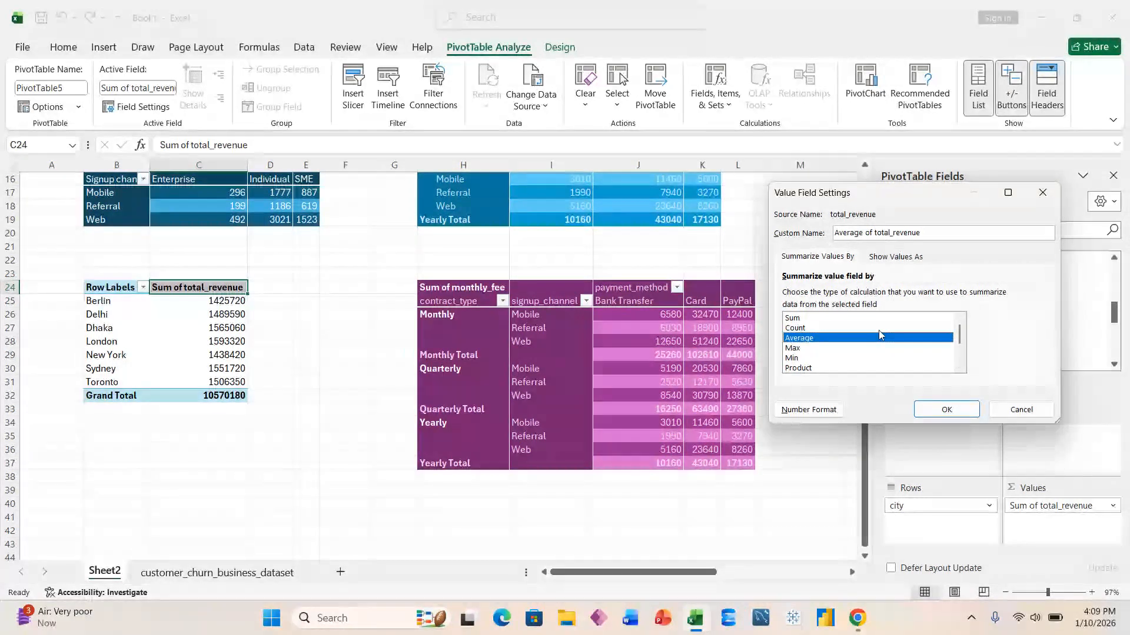
pyautogui.click(946, 412)
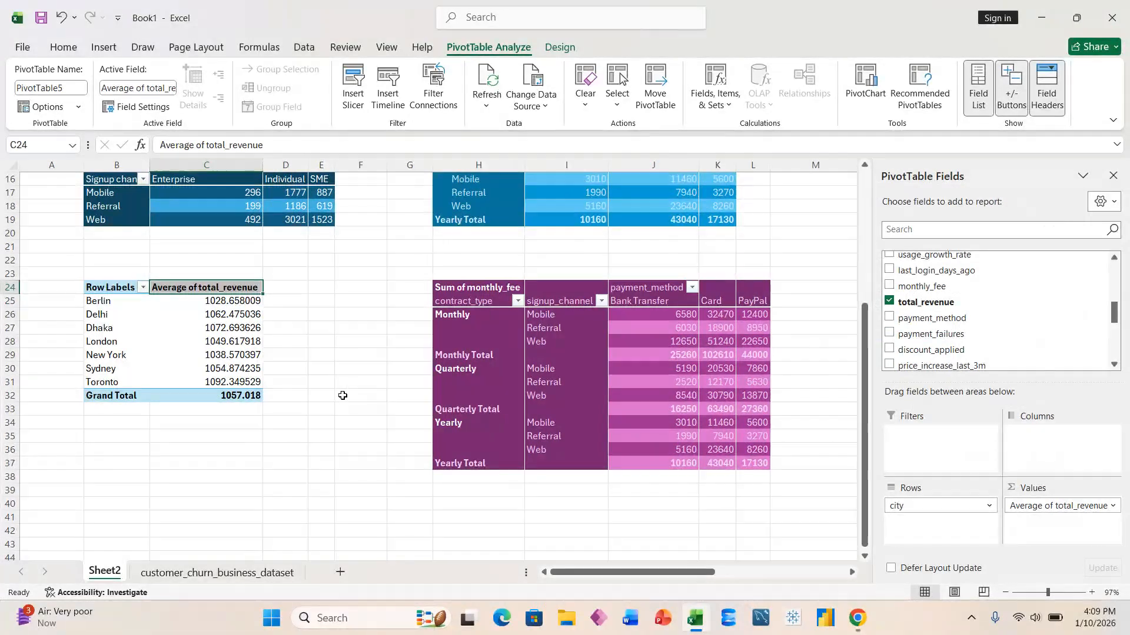
# Format the city averages in C25:C31 as Number with two decimal places and a thousands separator
pyautogui.click(238, 305)
pyautogui.hotkey('shift', 'Down')
pyautogui.hotkey('shift', 'Down')
pyautogui.hotkey('shift', 'Down')
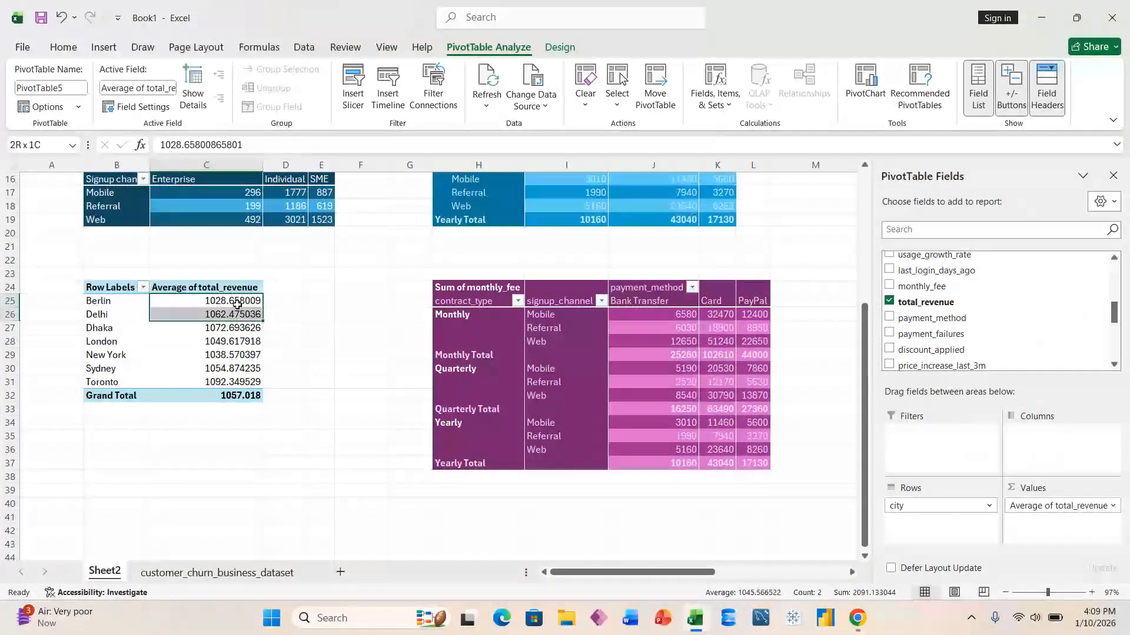
pyautogui.hotkey('shift', 'Down')
pyautogui.hotkey('shift', 'Down')
pyautogui.hotkey('shift', 'Down')
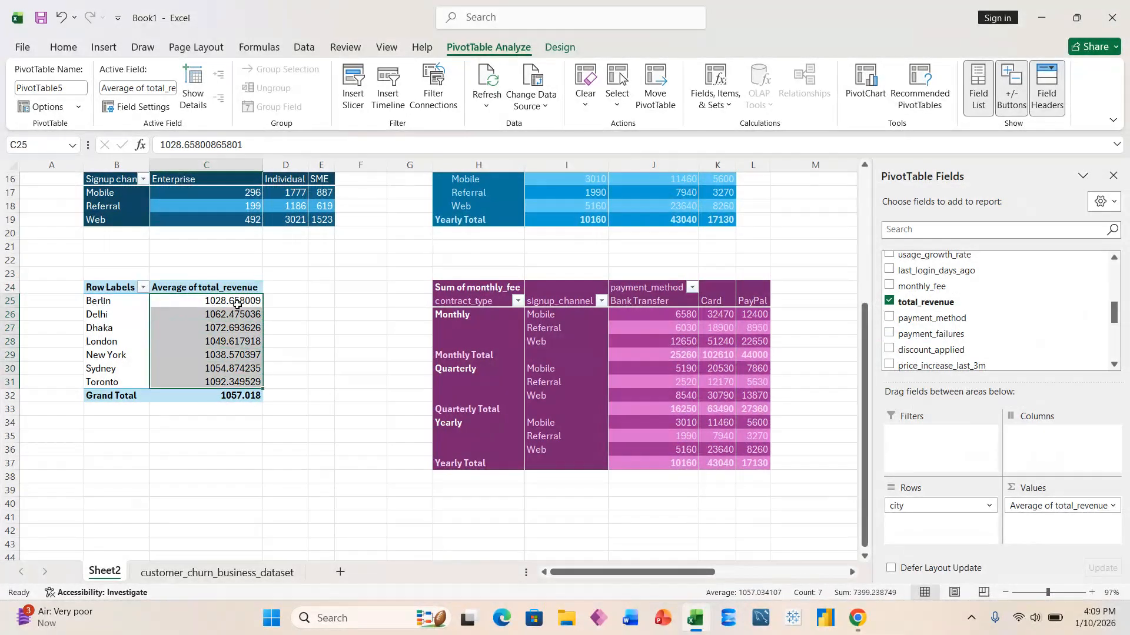
pyautogui.hotkey('ctrl', '1')
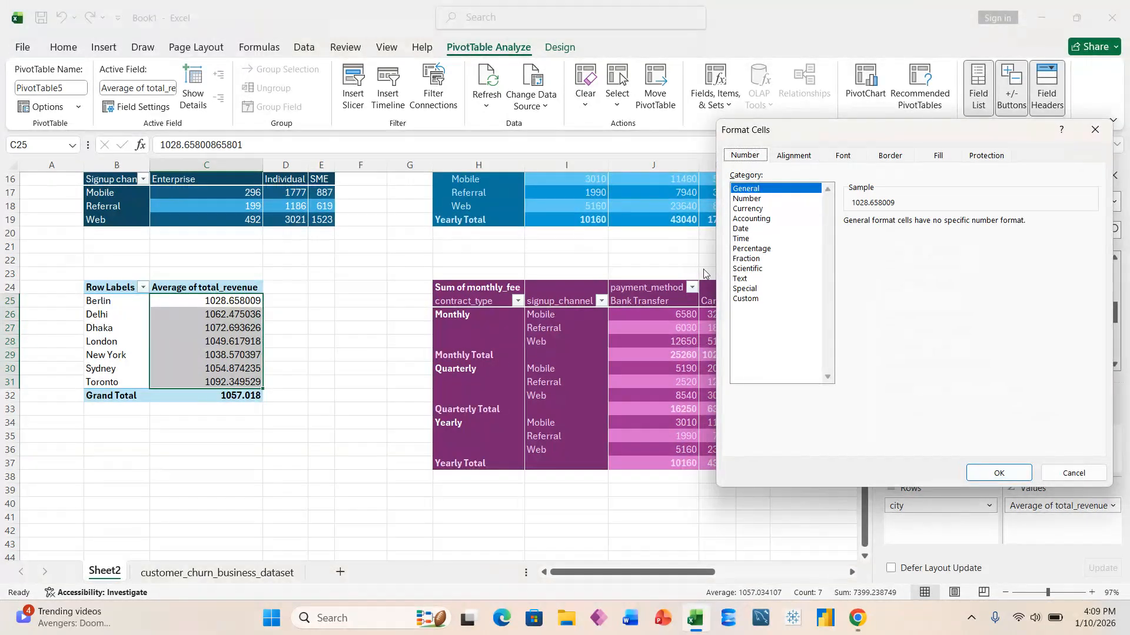
pyautogui.click(756, 200)
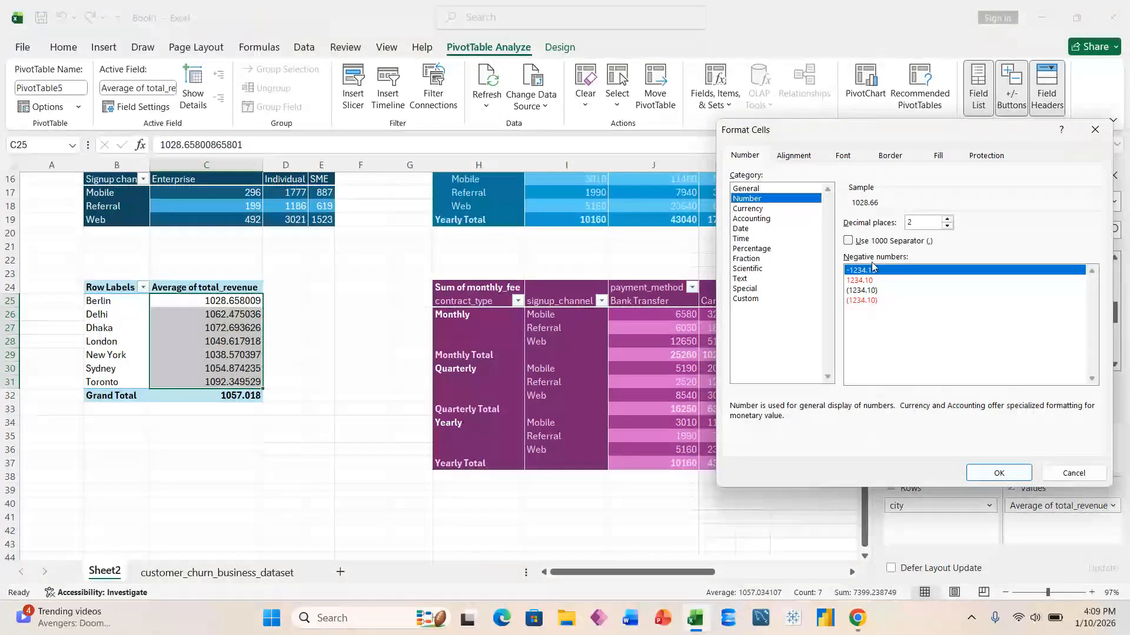
pyautogui.click(851, 242)
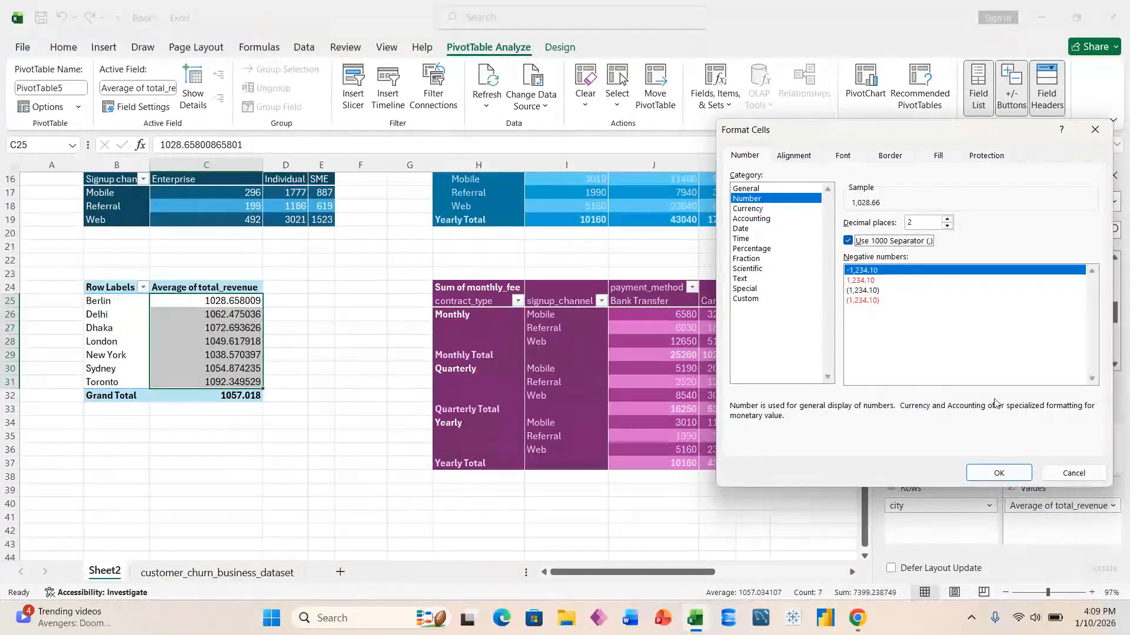
pyautogui.click(998, 473)
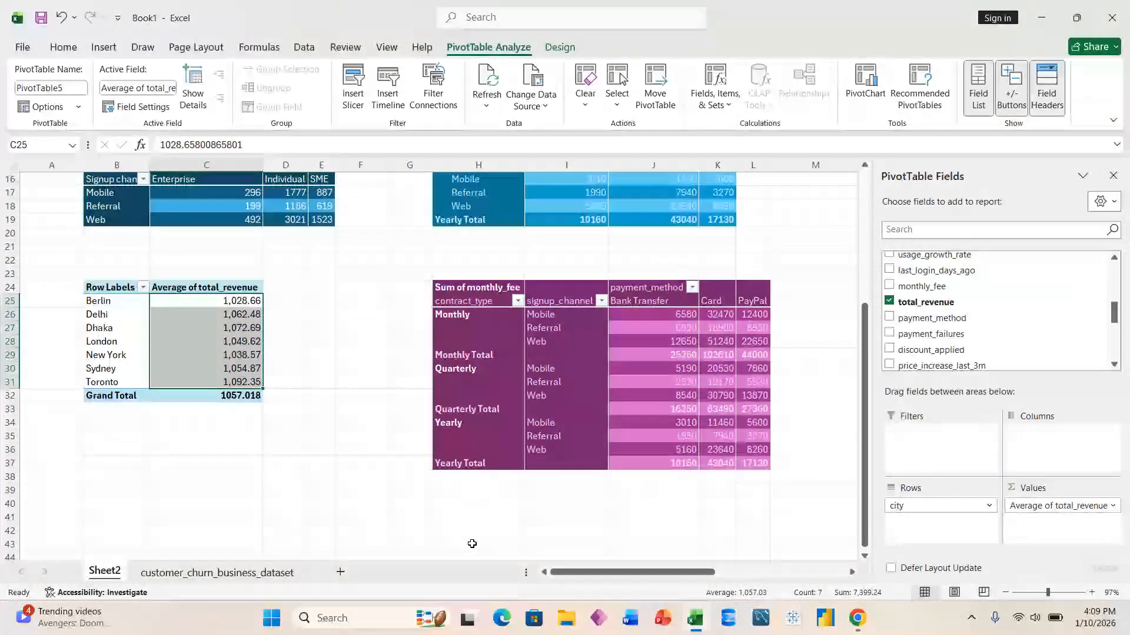
pyautogui.press('Left')
pyautogui.press('Left')
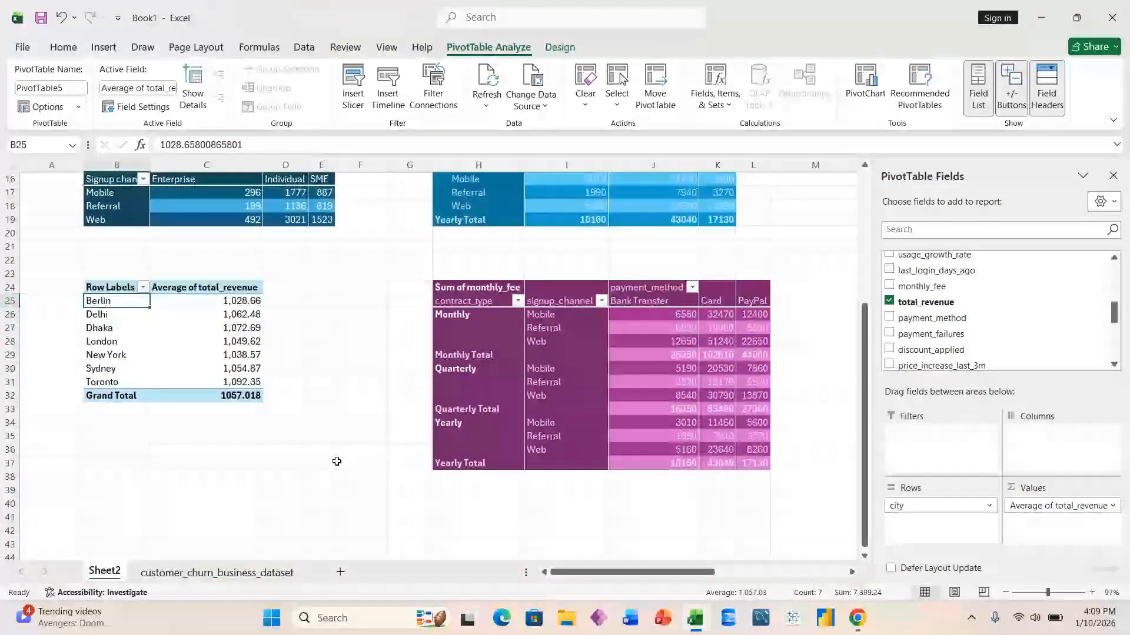
pyautogui.press('Down')
pyautogui.press('Down')
pyautogui.press('Right')
pyautogui.press('Right')
pyautogui.press('Down')
pyautogui.press('Left')
pyautogui.press('Up')
pyautogui.press('Up')
pyautogui.press('Up')
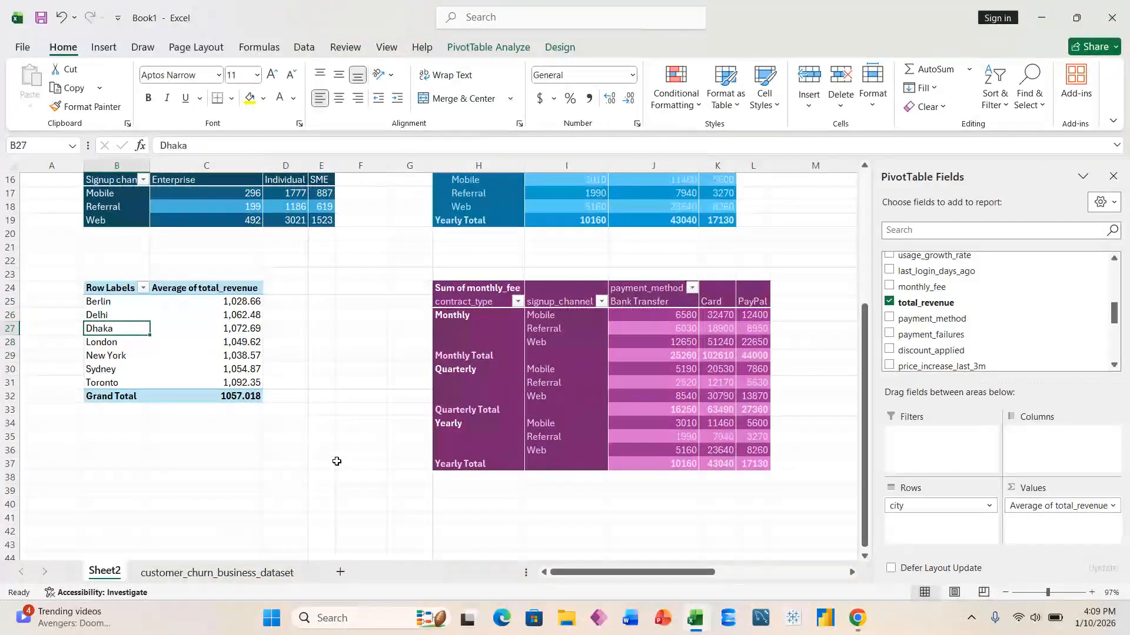
# Apply the Dark Green, Pivot Style Dark 28 style to the city pivot table
pyautogui.scroll(6, 285, 444)
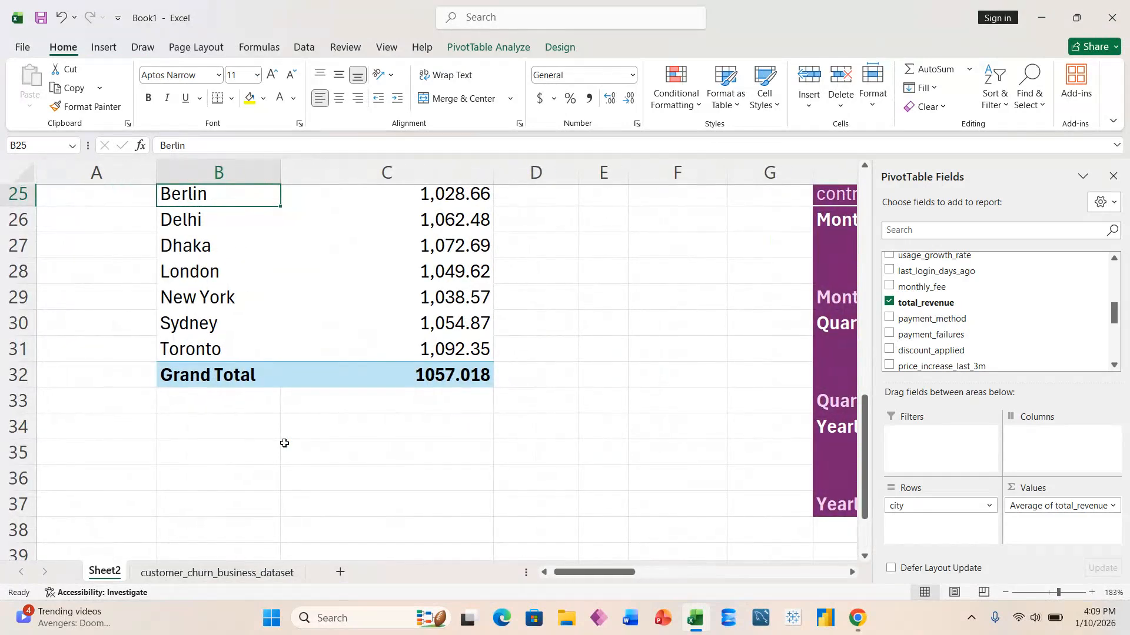
pyautogui.scroll(3, 285, 444)
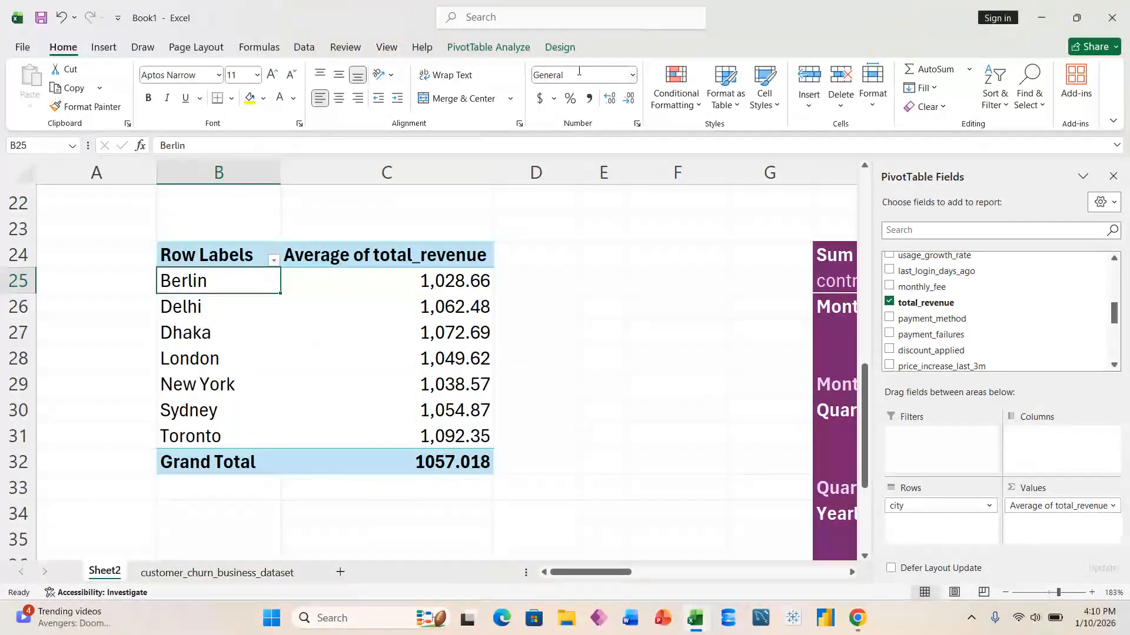
pyautogui.click(564, 49)
pyautogui.click(740, 86)
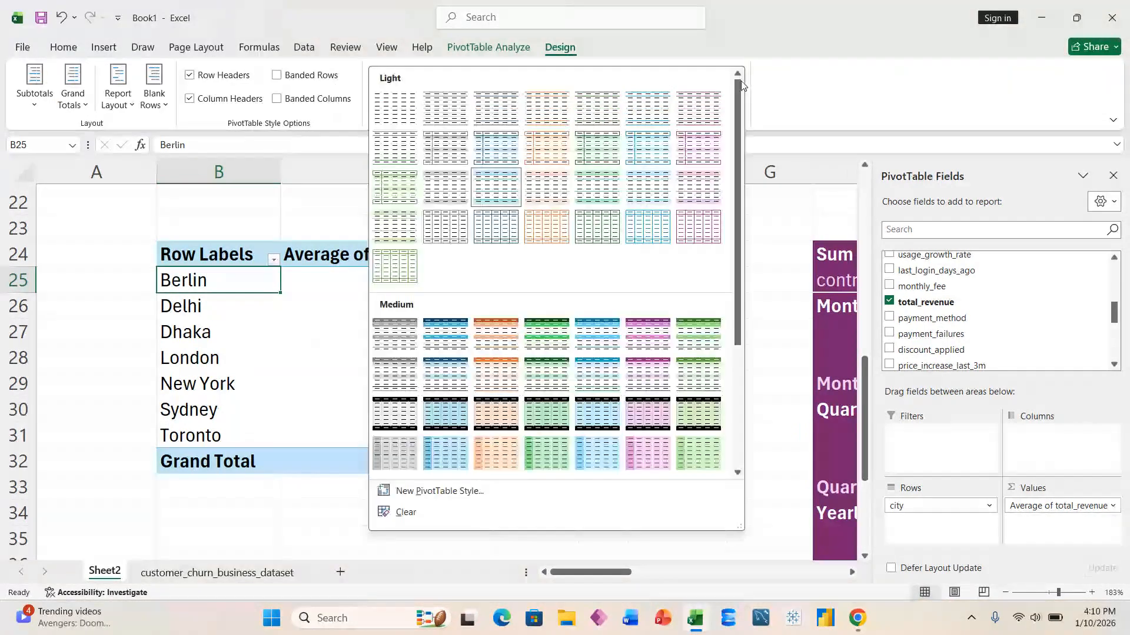
pyautogui.scroll(-5, 724, 443)
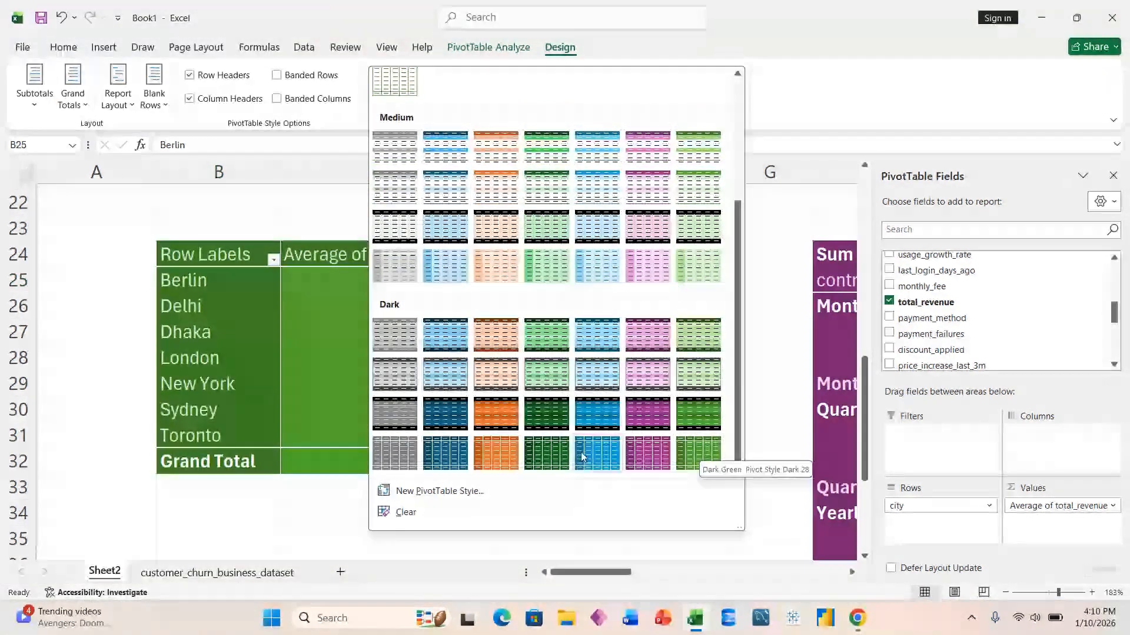
pyautogui.click(694, 449)
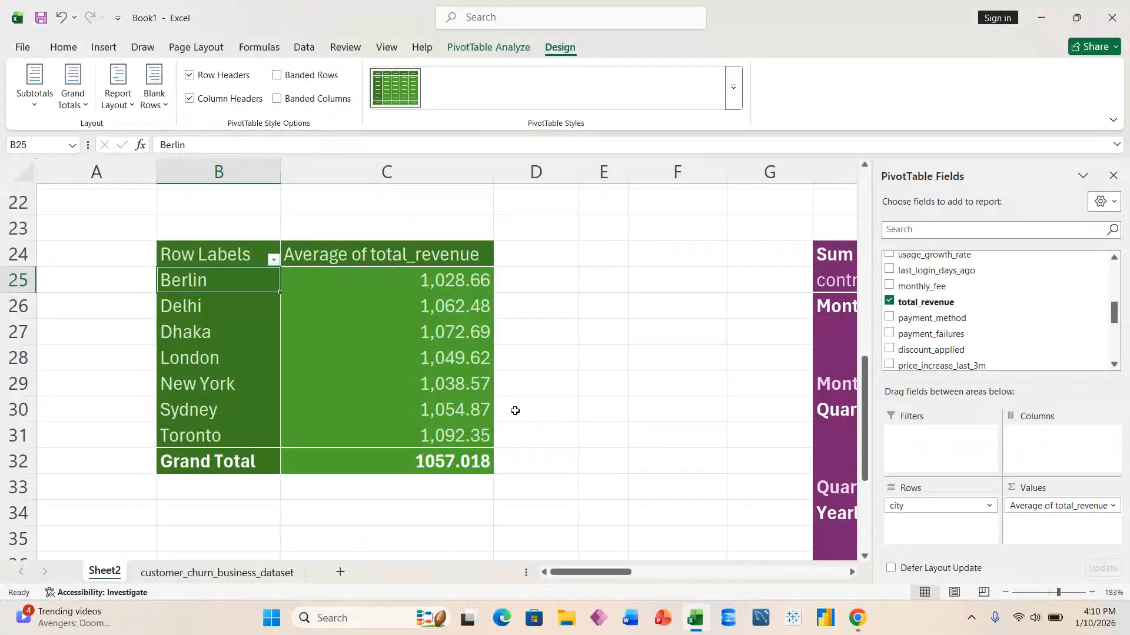
# Try to group the Berlin row label on its own in the city pivot table
pyautogui.click(212, 334)
pyautogui.press('Left')
pyautogui.press('Up')
pyautogui.press('Right')
pyautogui.press('Up')
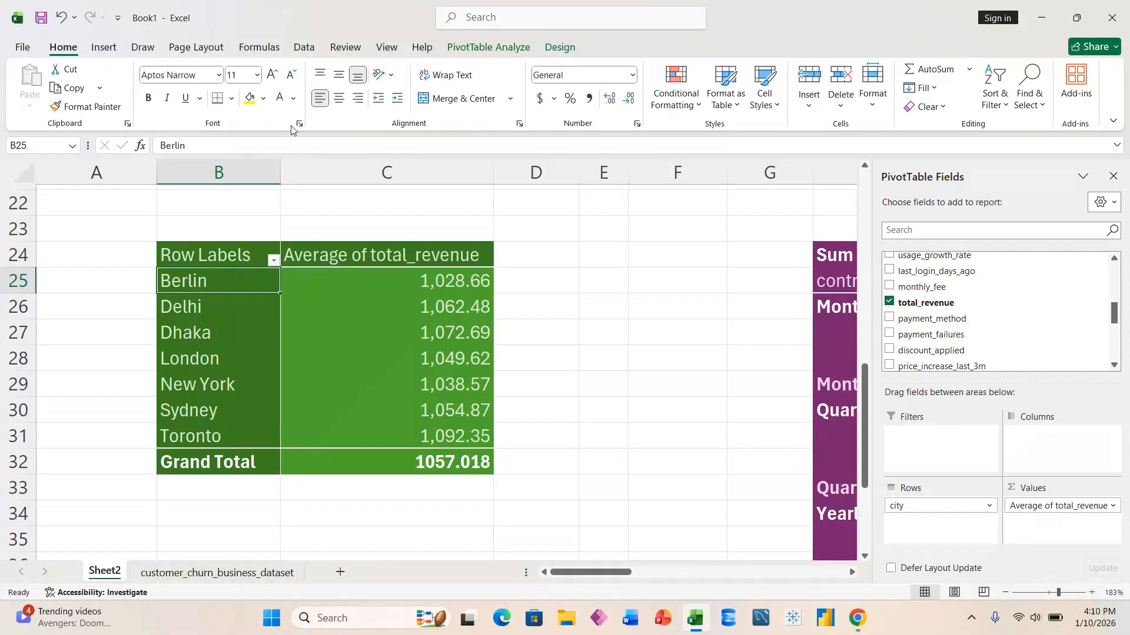
pyautogui.click(488, 47)
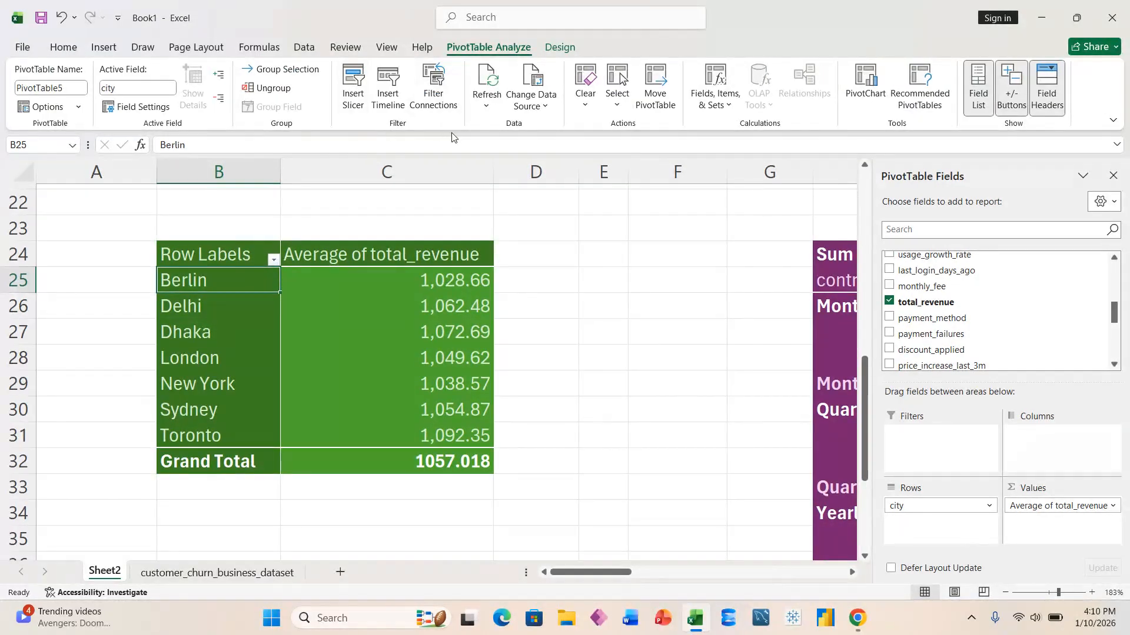
pyautogui.click(289, 71)
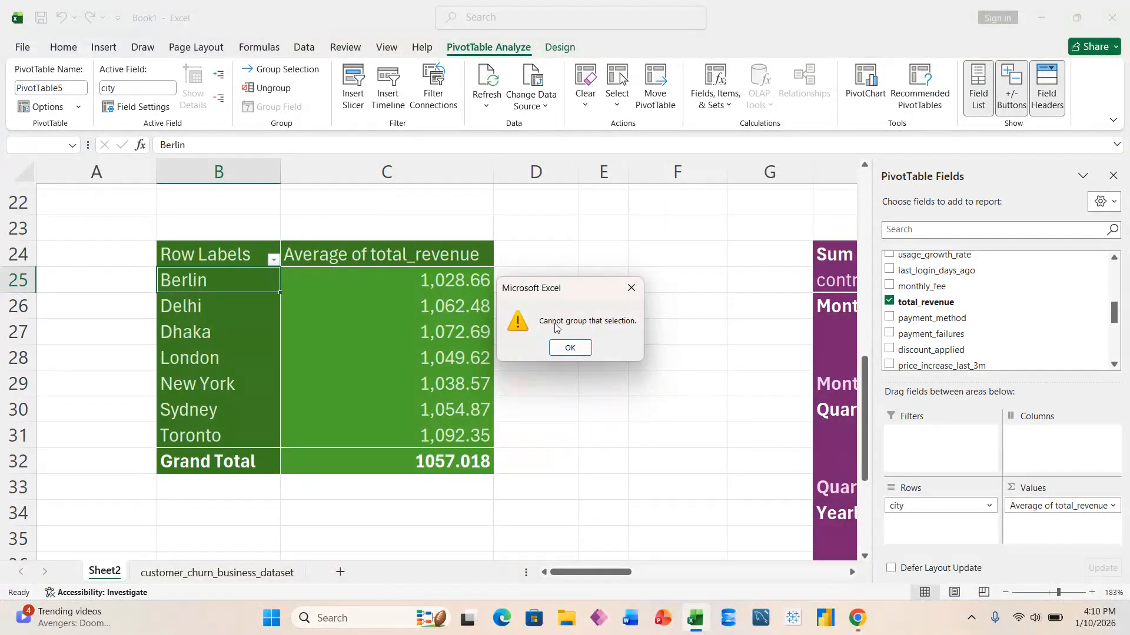
pyautogui.click(569, 347)
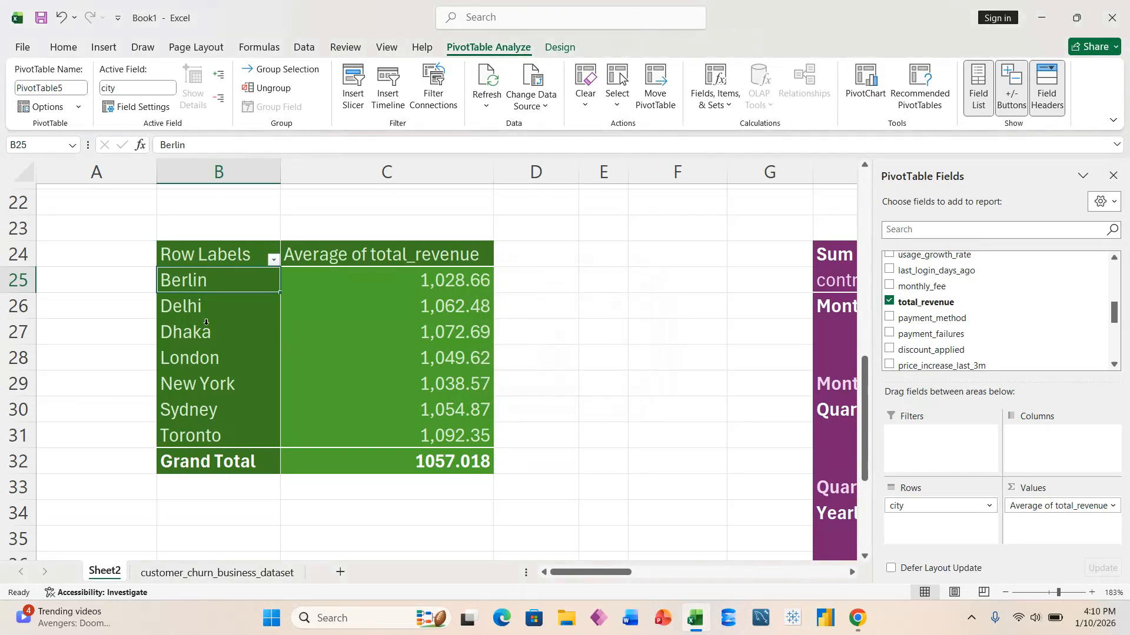
# Group the Delhi and Dhaka row labels together in the city pivot table
pyautogui.press('Down')
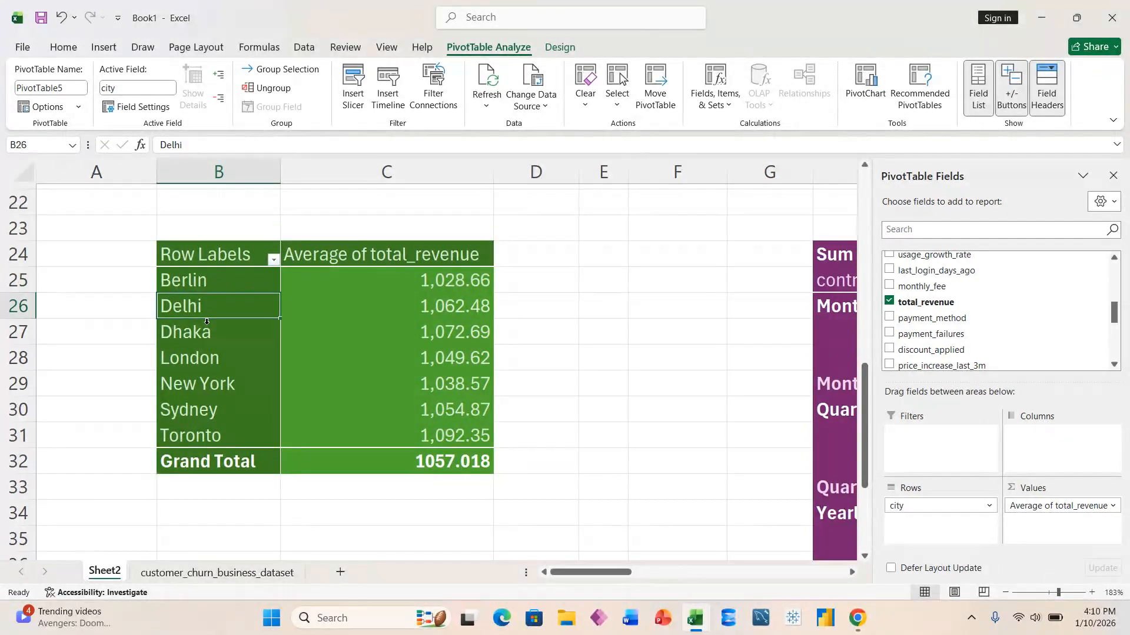
pyautogui.keyDown('shift'); pyautogui.click(207, 321); pyautogui.keyUp('shift')
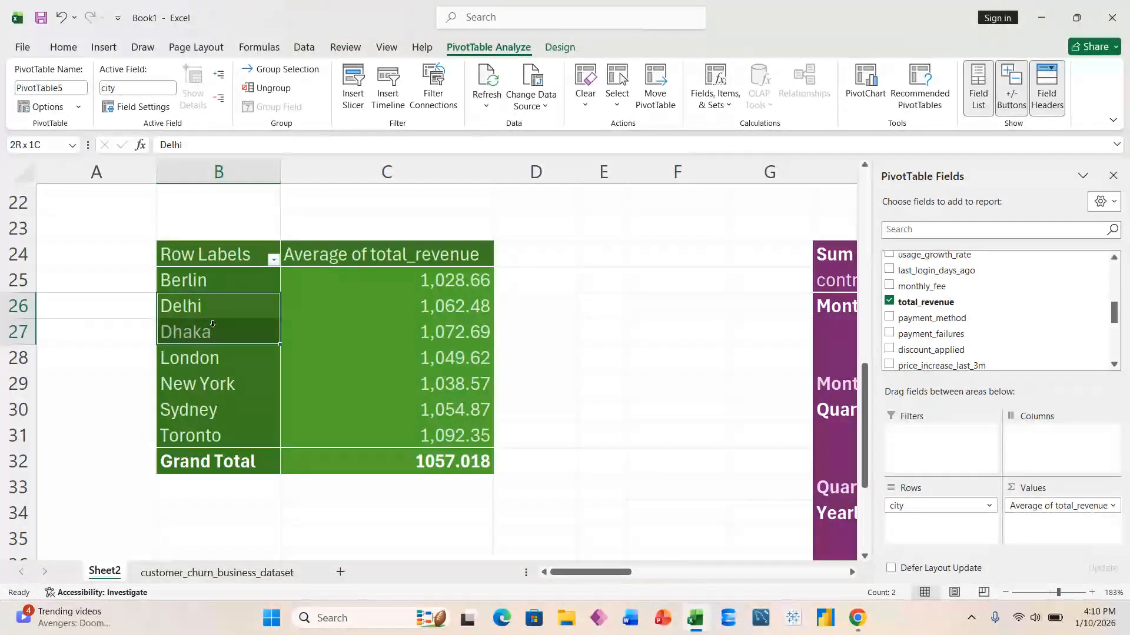
pyautogui.click(309, 69)
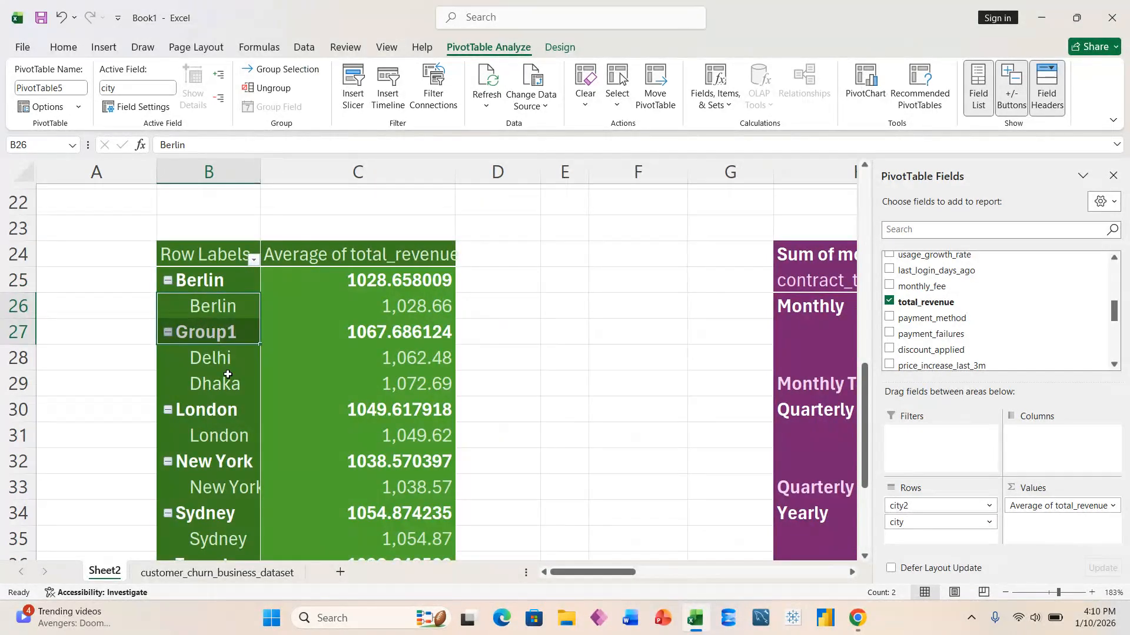
pyautogui.click(227, 374)
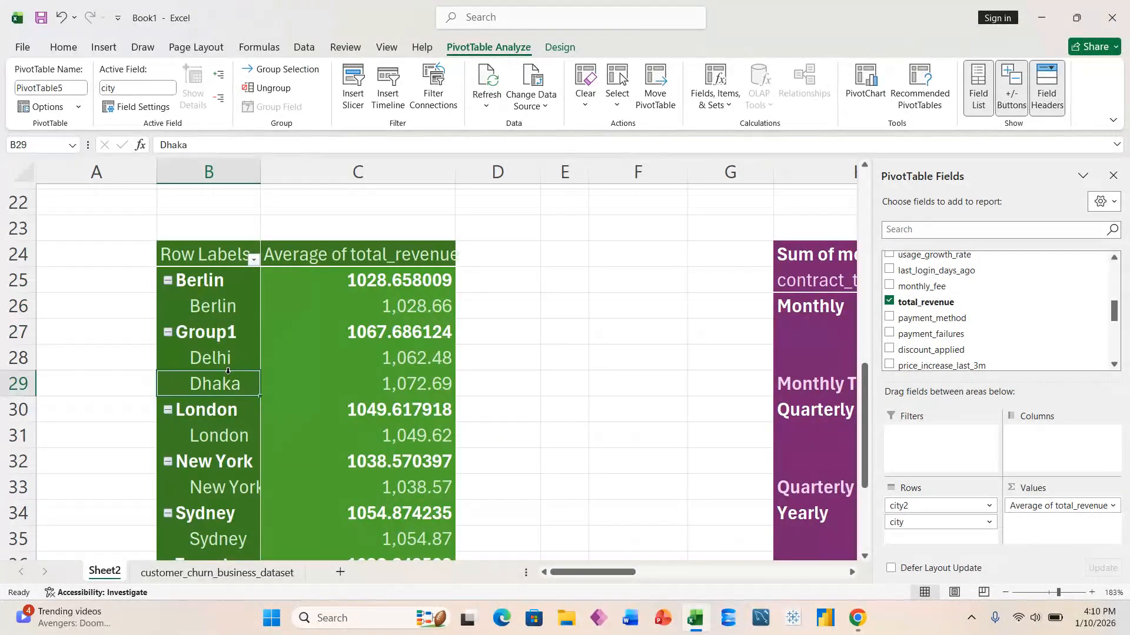
# Rename the group containing Delhi and Dhaka as D
pyautogui.click(210, 338)
pyautogui.click(166, 145)
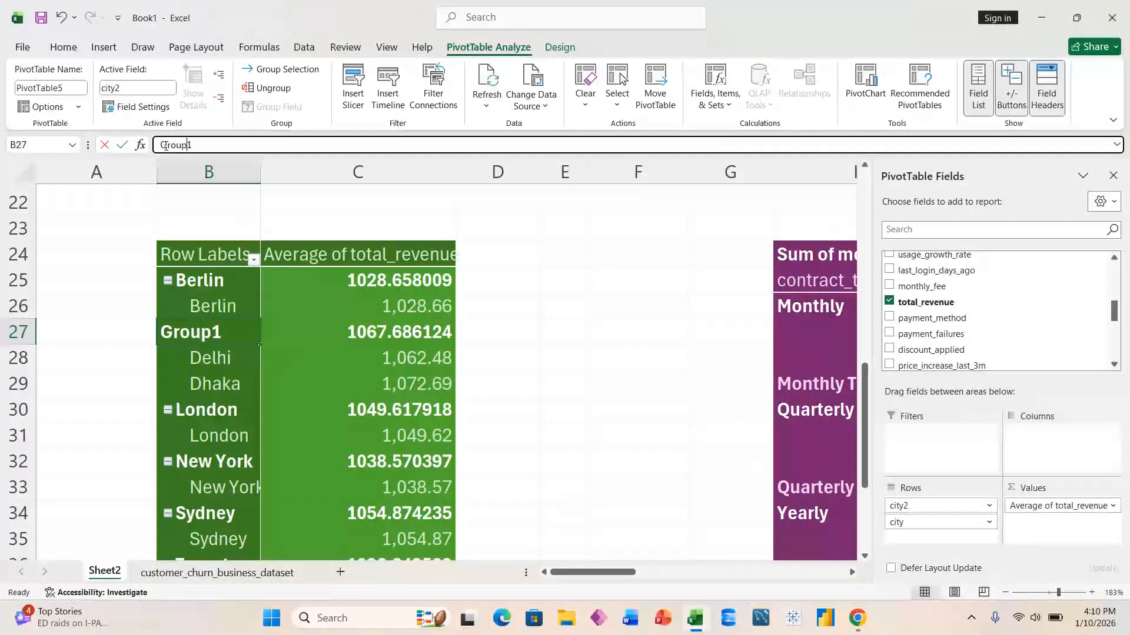
pyautogui.doubleClick(166, 145)
pyautogui.write('D')
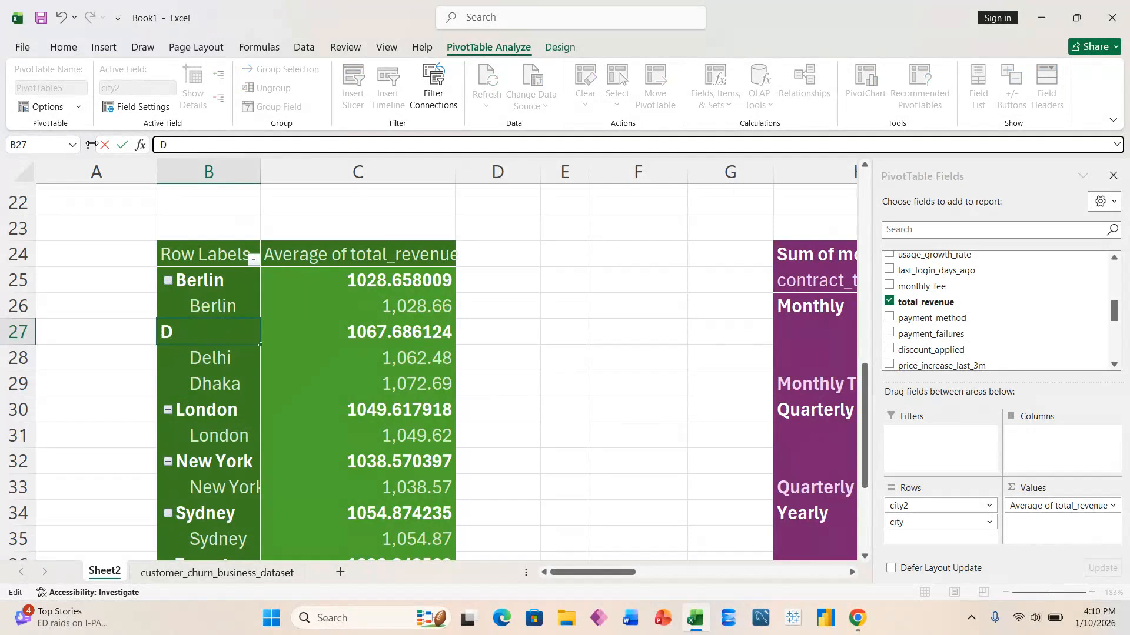
pyautogui.click(126, 280)
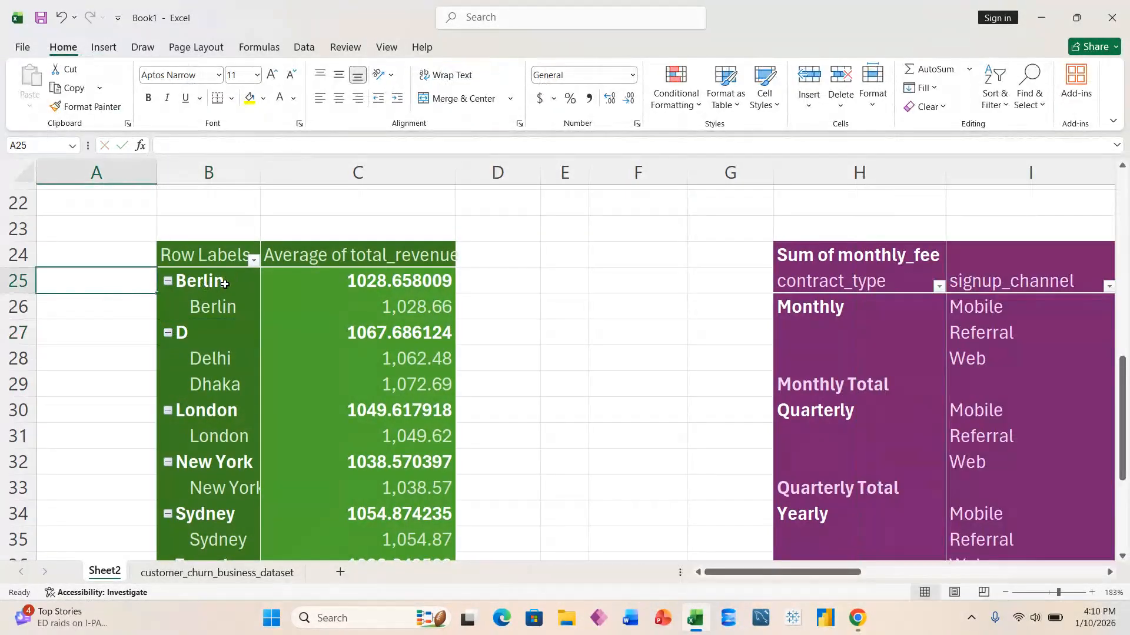
# Rename the outer Berlin group label in cell B25 as B
pyautogui.click(220, 283)
pyautogui.click(173, 146)
pyautogui.moveTo(166, 146); pyautogui.dragTo(161, 195)
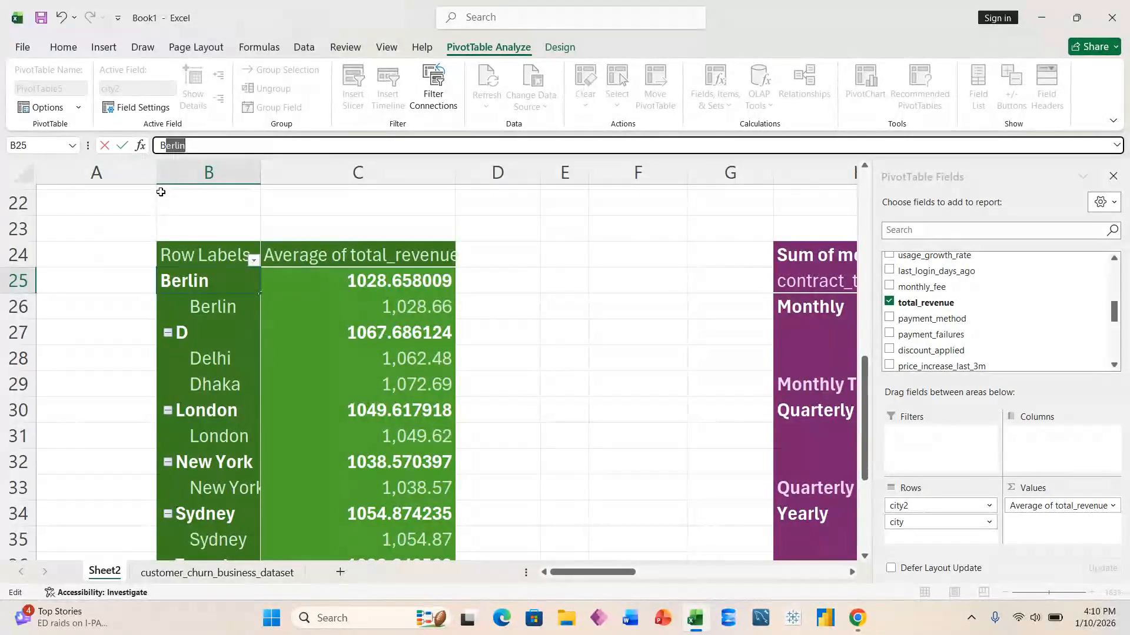
pyautogui.press('BackSpace')
pyautogui.press('Return')
# Collapse the B and D groups in the city pivot table
pyautogui.scroll(-1, 233, 317)
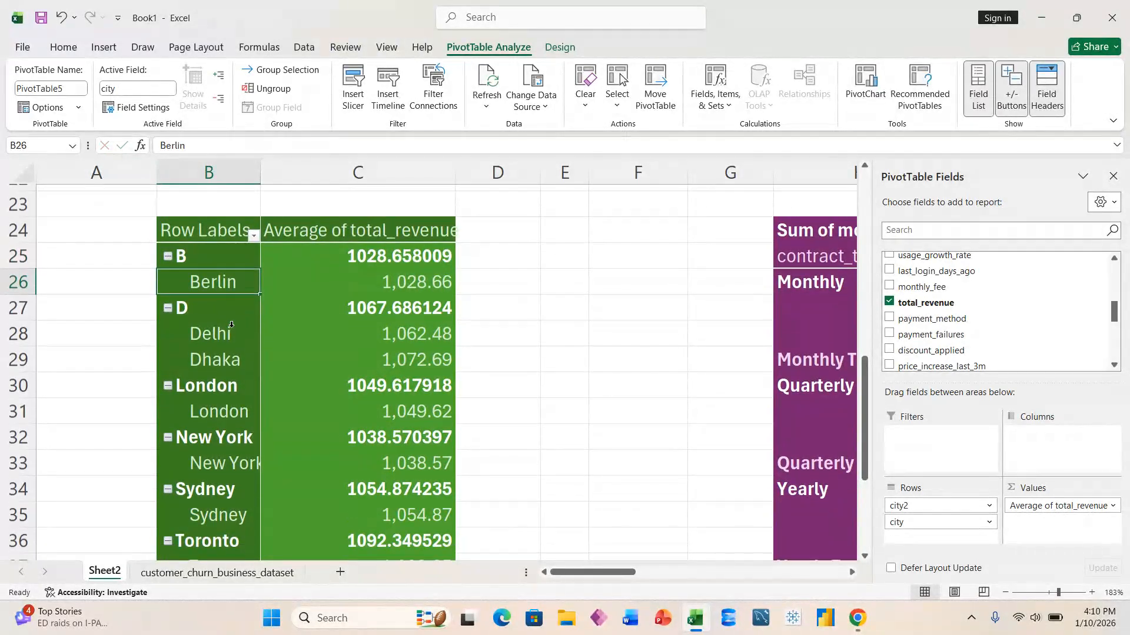
pyautogui.click(223, 406)
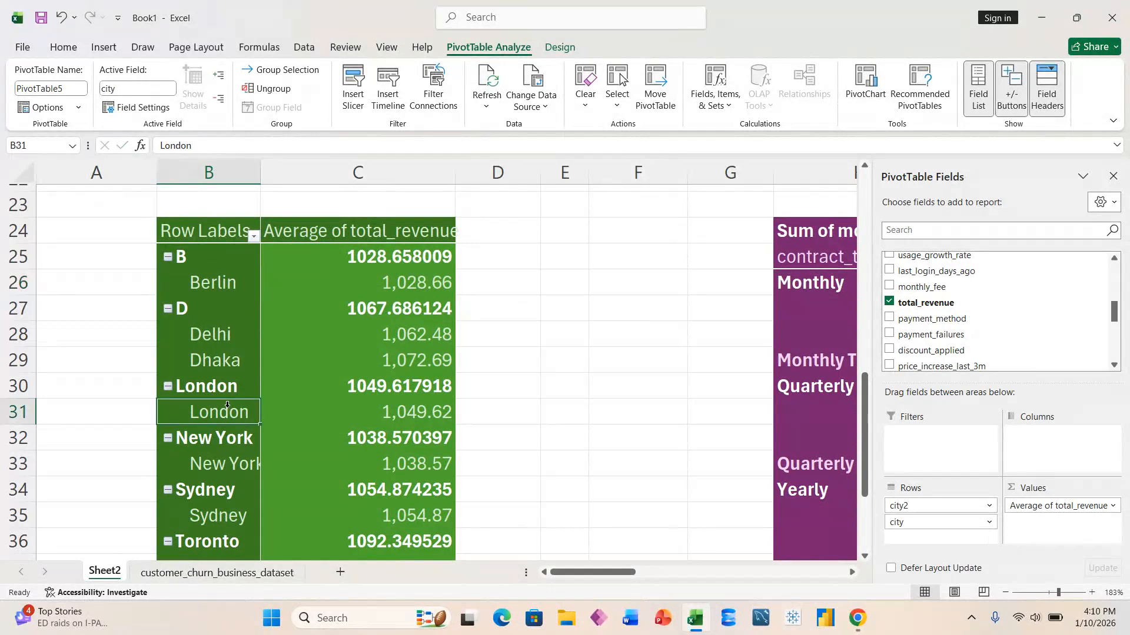
pyautogui.scroll(-1, 233, 441)
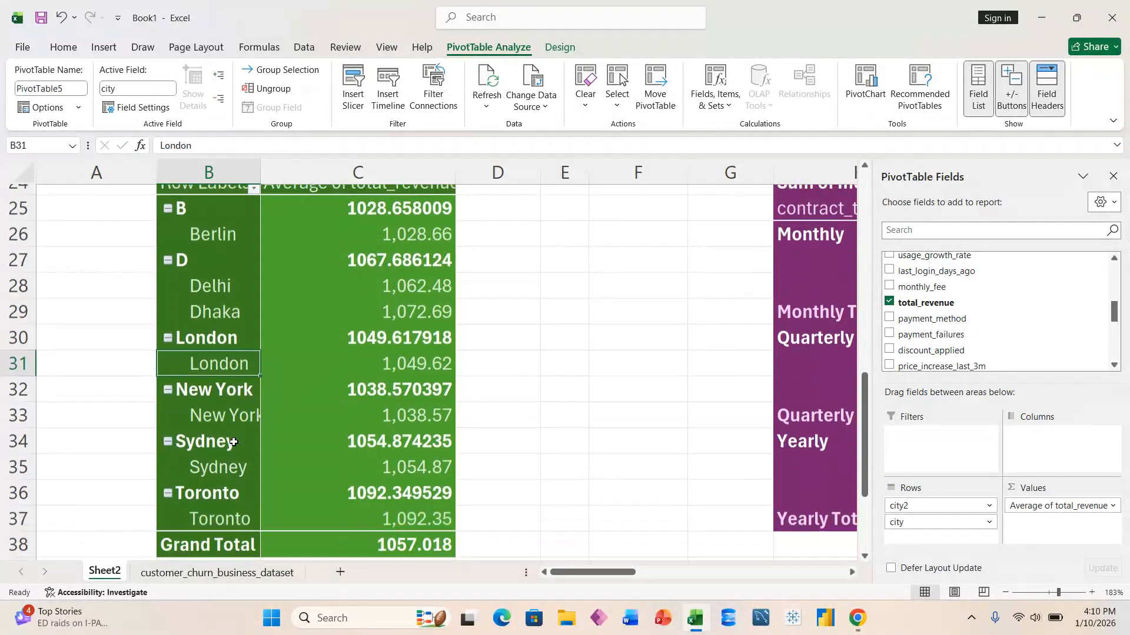
pyautogui.scroll(2, 177, 329)
pyautogui.click(169, 304)
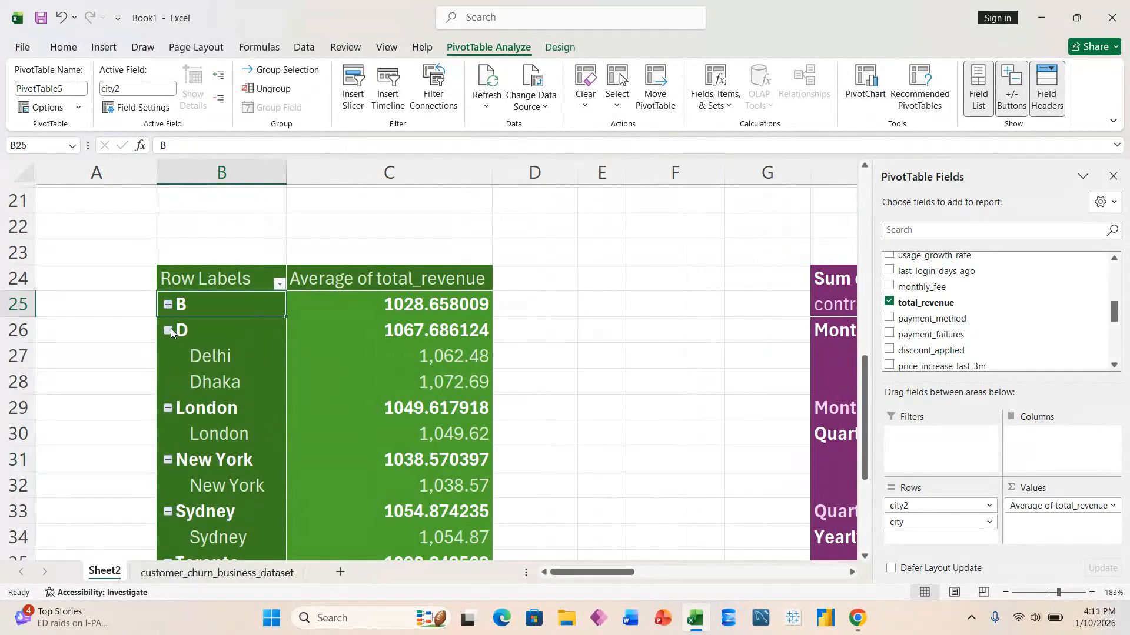
pyautogui.click(169, 330)
# Rename the inner London city label in cell B28 as L and undo that renaming
pyautogui.click(182, 356)
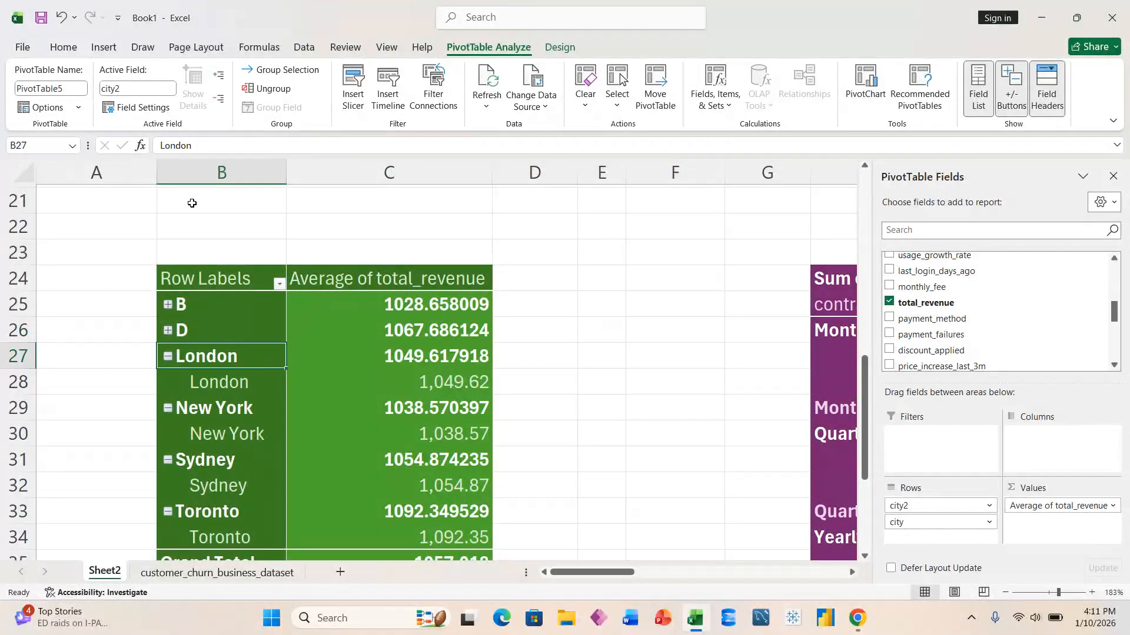
pyautogui.moveTo(197, 145); pyautogui.dragTo(148, 141)
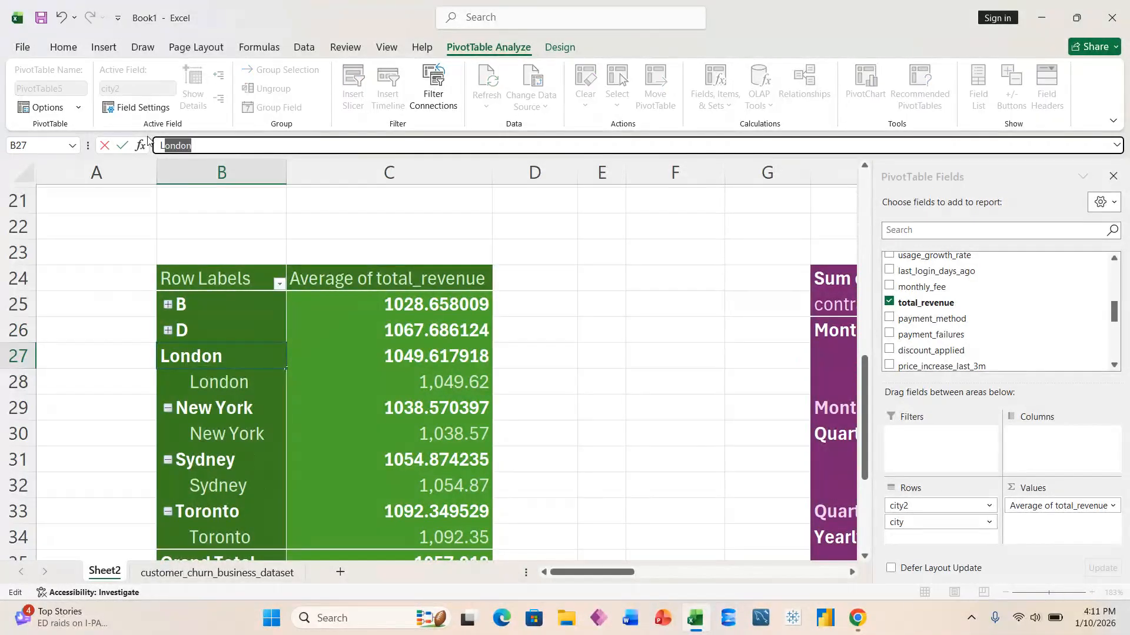
pyautogui.press('Return')
pyautogui.click(212, 145)
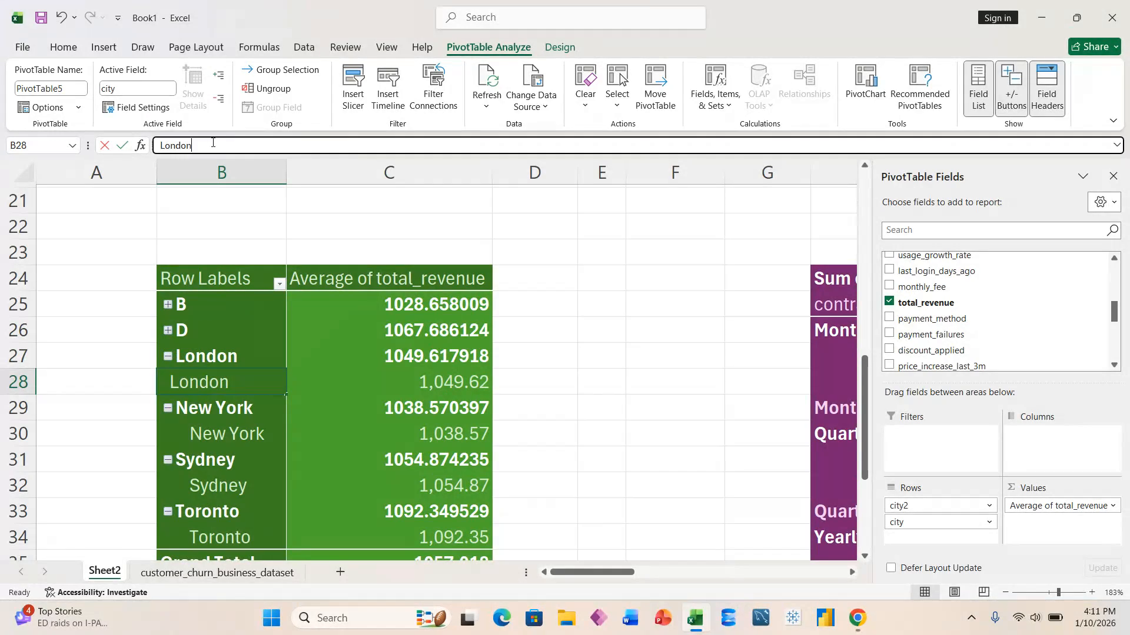
pyautogui.press('BackSpace')
pyautogui.press('BackSpace')
pyautogui.press('BackSpace')
pyautogui.press('BackSpace')
pyautogui.press('BackSpace')
pyautogui.press('Return')
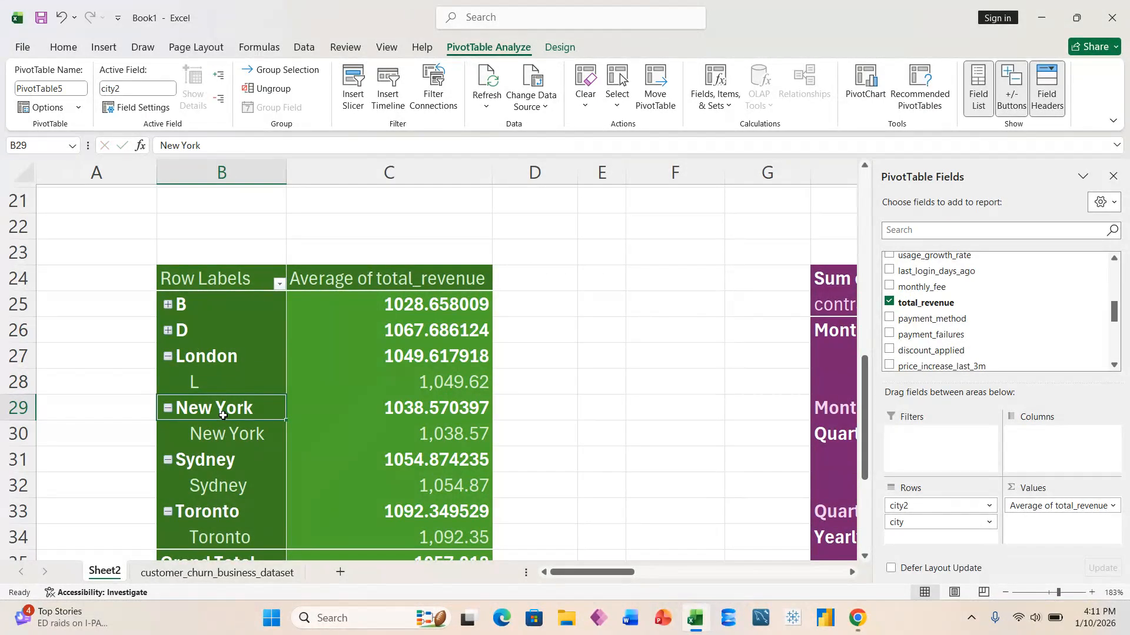
pyautogui.hotkey('ctrl', 'z')
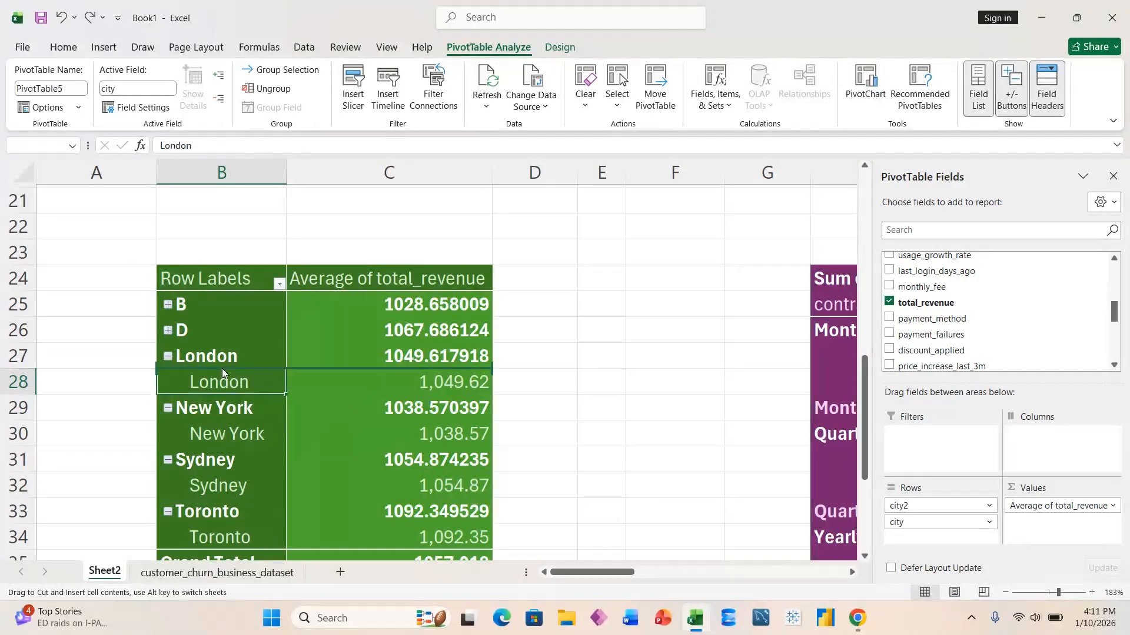
# Rename the outer London group label in cell B27 as L and collapse that group
pyautogui.click(221, 362)
pyautogui.click(217, 143)
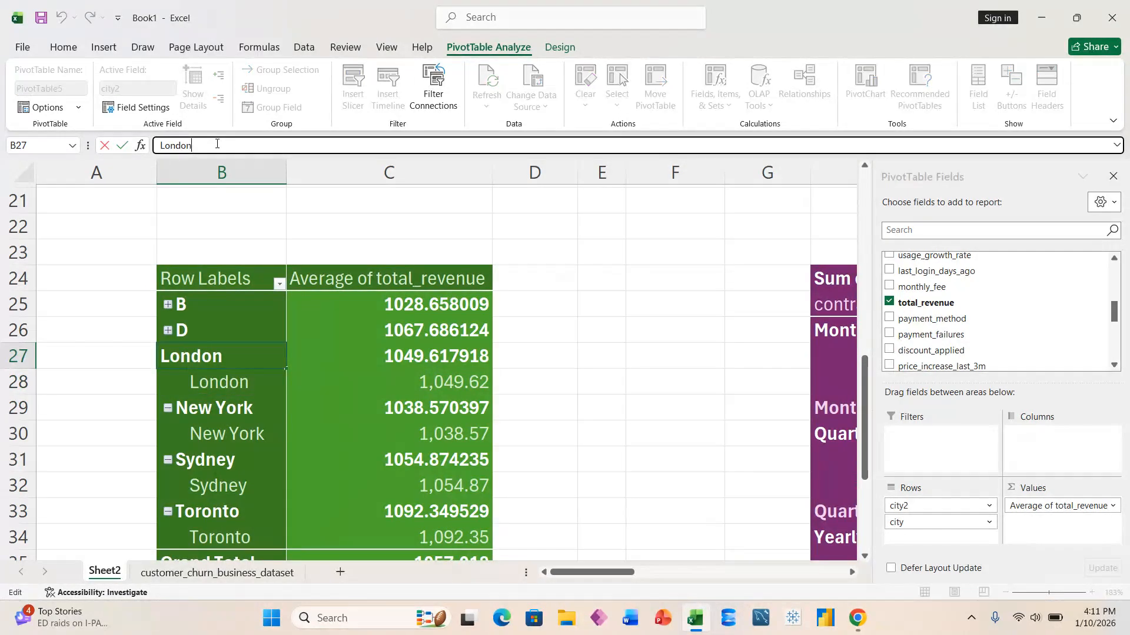
pyautogui.press('BackSpace')
pyautogui.press('BackSpace')
pyautogui.press('BackSpace')
pyautogui.press('BackSpace')
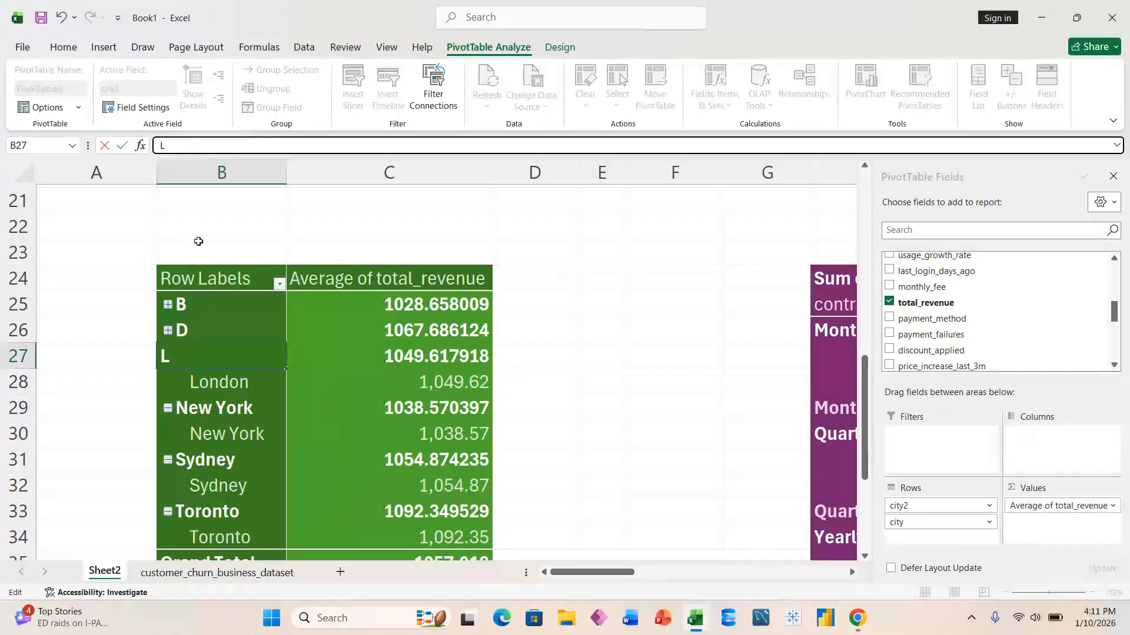
pyautogui.press('Return')
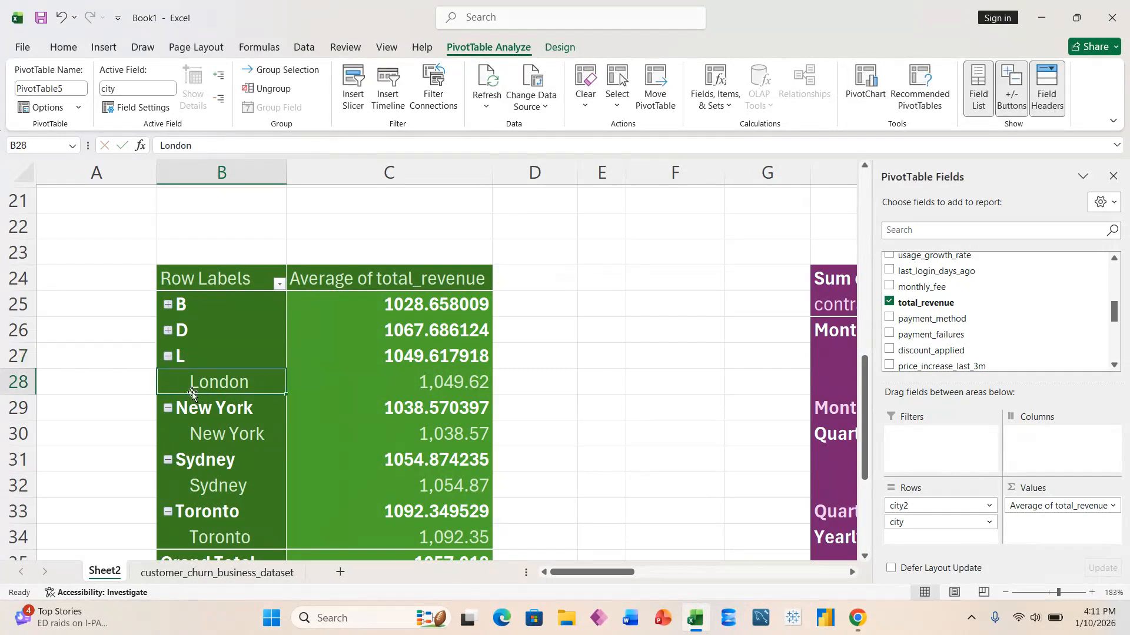
pyautogui.click(169, 357)
# Rename the outer New York group label in cell B28 as N
pyautogui.click(222, 388)
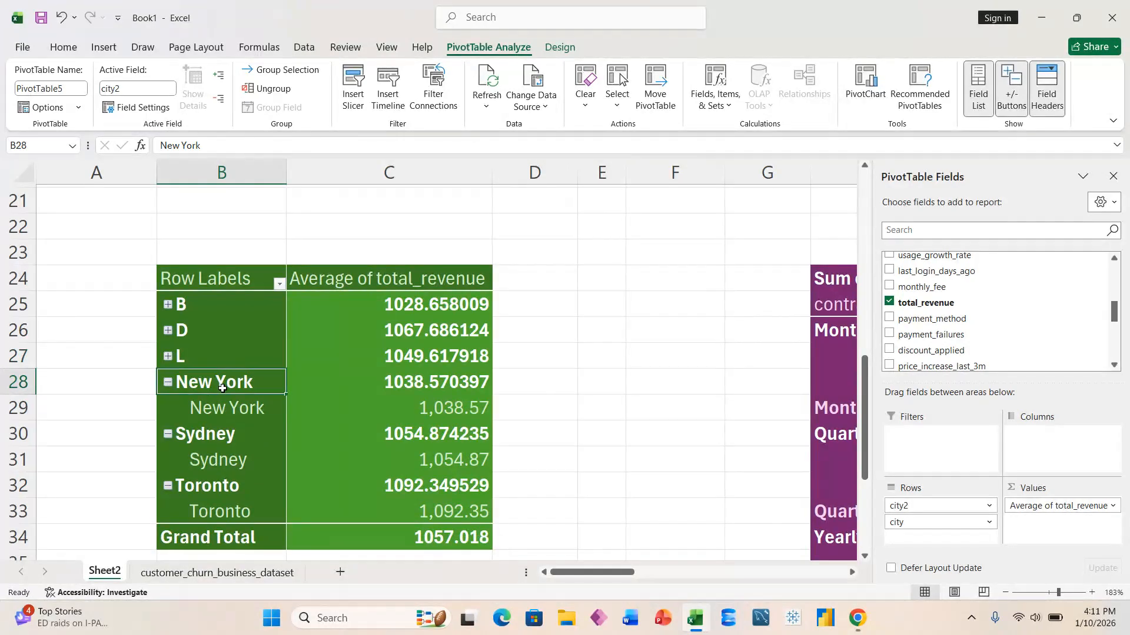
pyautogui.click(217, 142)
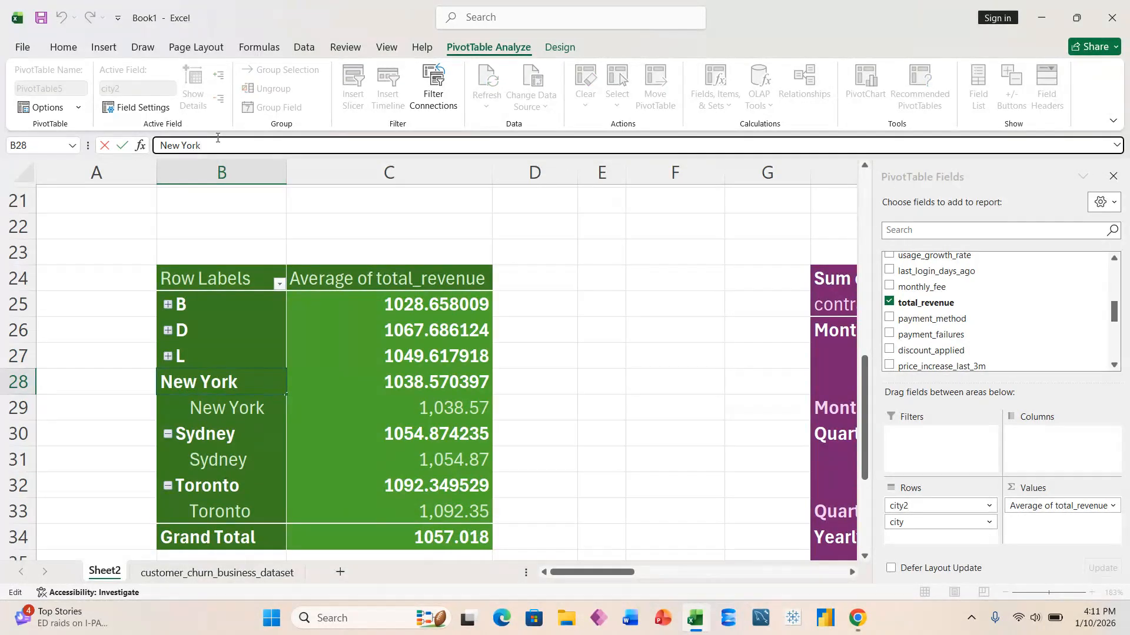
pyautogui.press('BackSpace')
pyautogui.press('BackSpace')
pyautogui.press('BackSpace')
pyautogui.press('BackSpace')
pyautogui.press('BackSpace')
pyautogui.press('BackSpace')
pyautogui.press('BackSpace')
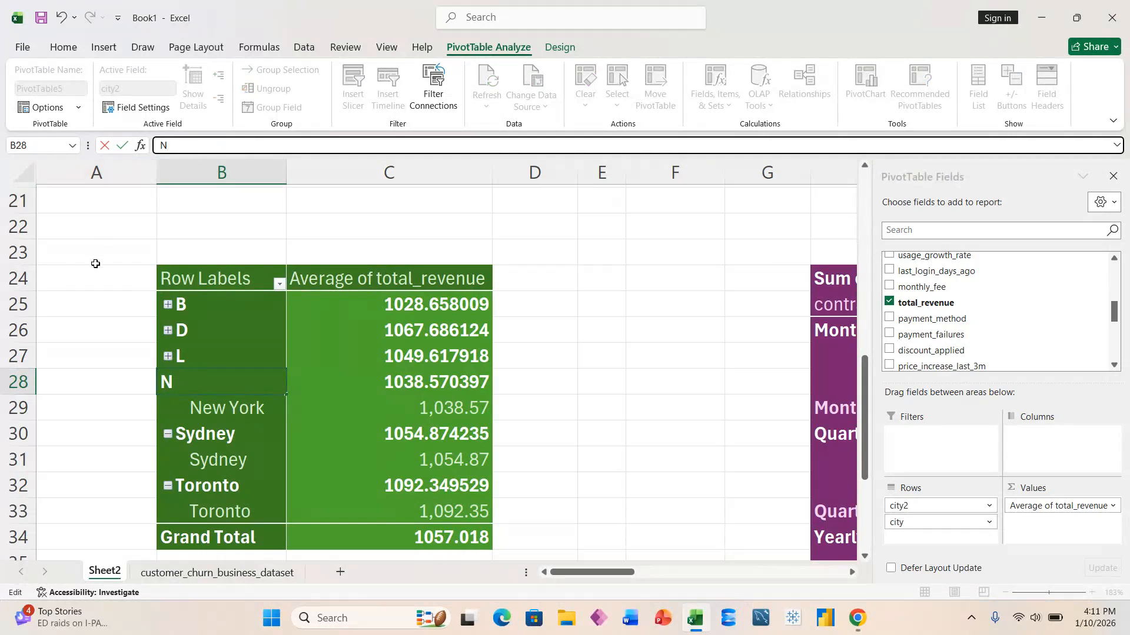
pyautogui.click(97, 262)
# Rename the outer Sydney group label in cell B30 as S and collapse the N and S groups
pyautogui.click(222, 433)
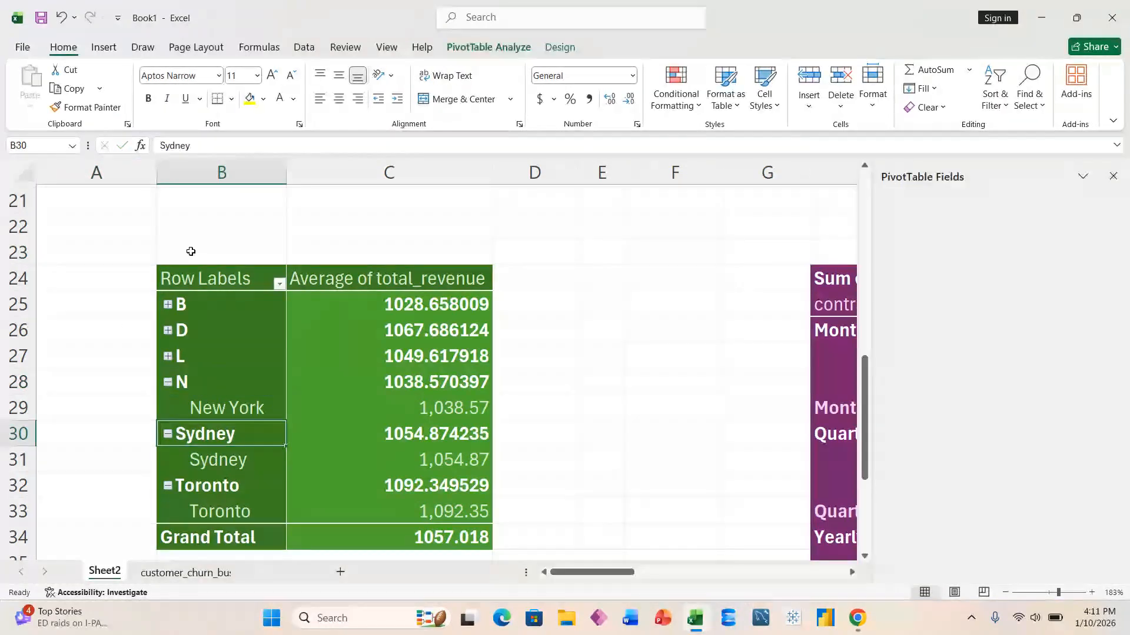
pyautogui.moveTo(205, 146); pyautogui.dragTo(167, 145)
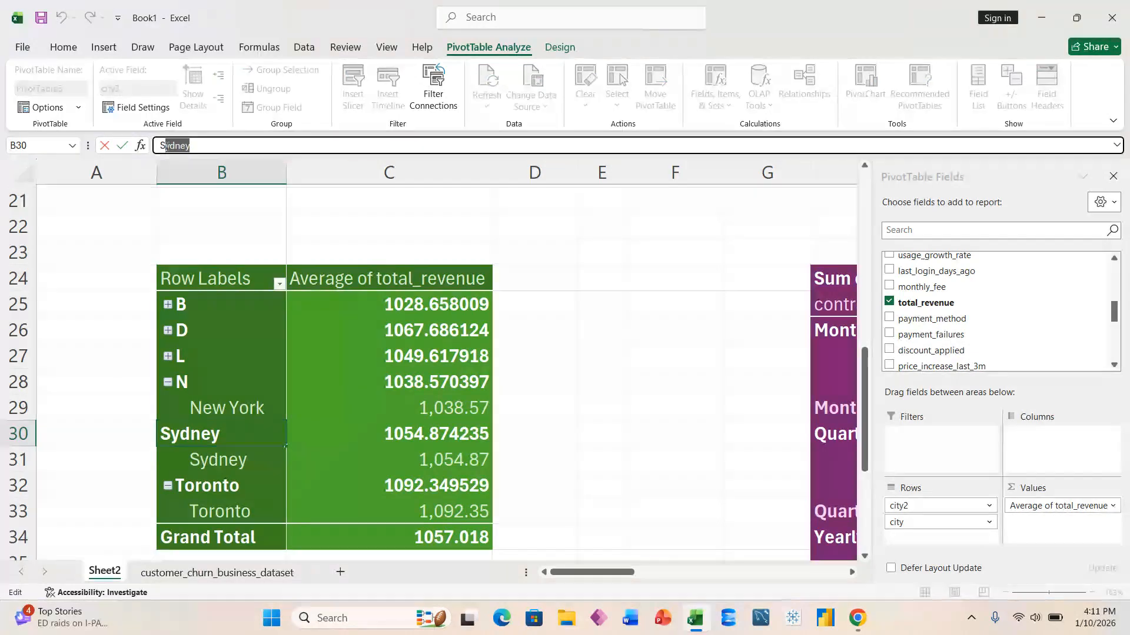
pyautogui.press('BackSpace')
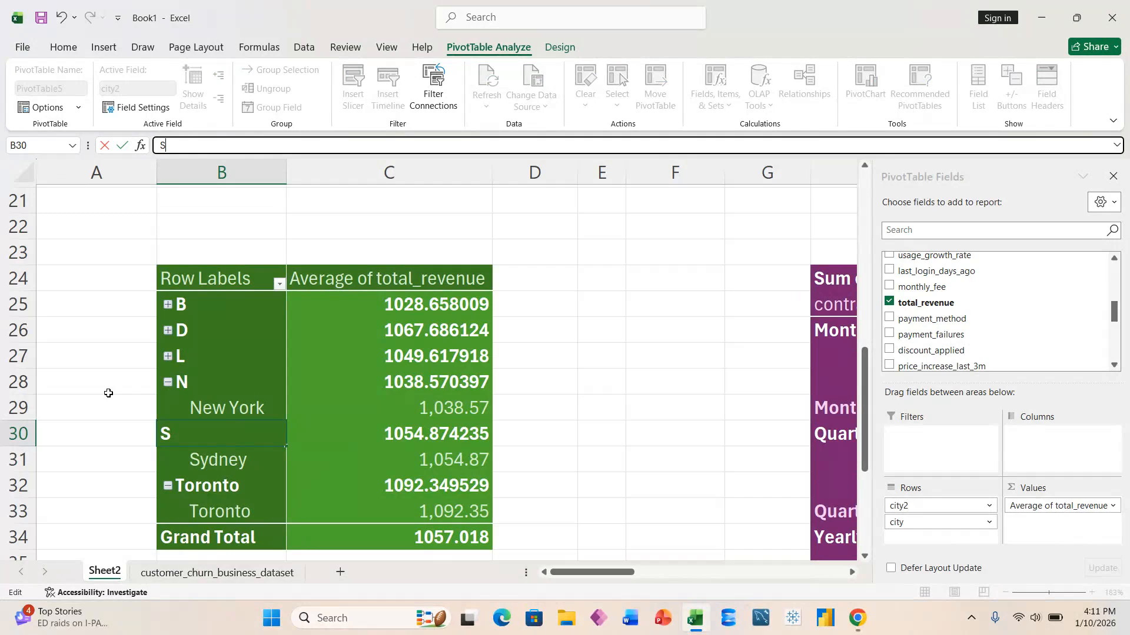
pyautogui.press('Return')
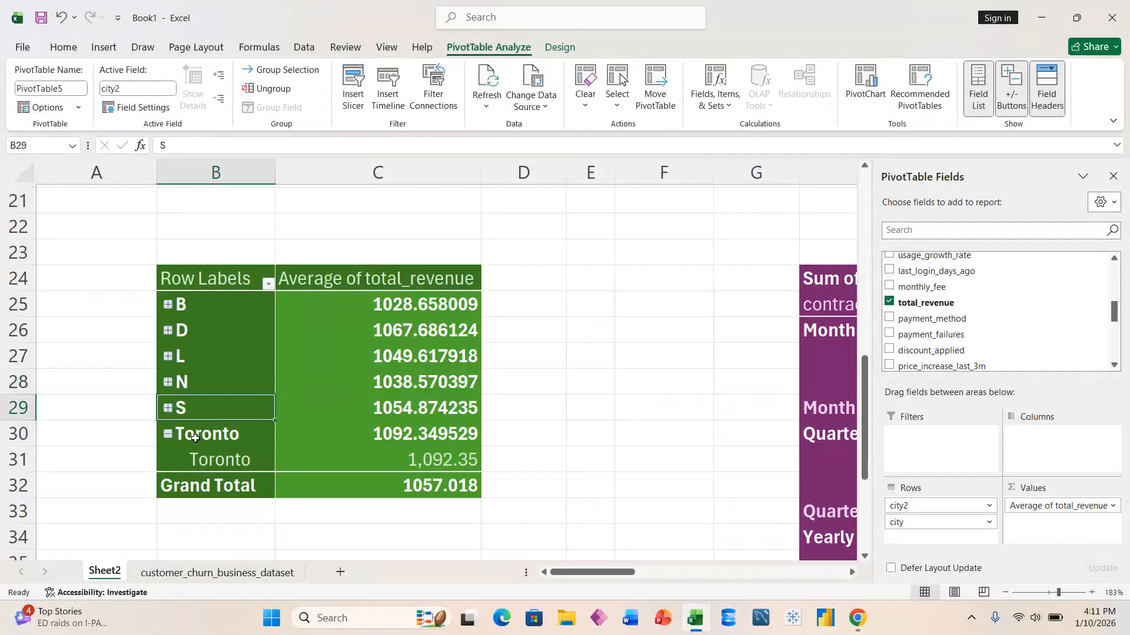
# Rename the outer Toronto group label in cell B30 as T and collapse that group
pyautogui.moveTo(194, 146); pyautogui.dragTo(167, 146)
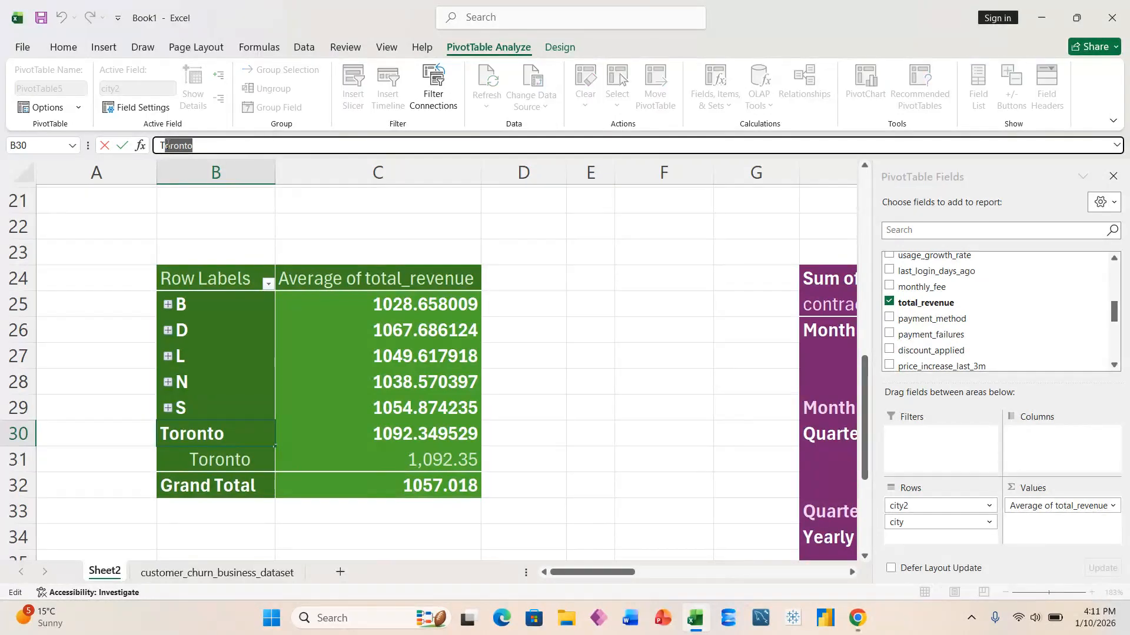
pyautogui.press('BackSpace')
pyautogui.click(91, 456)
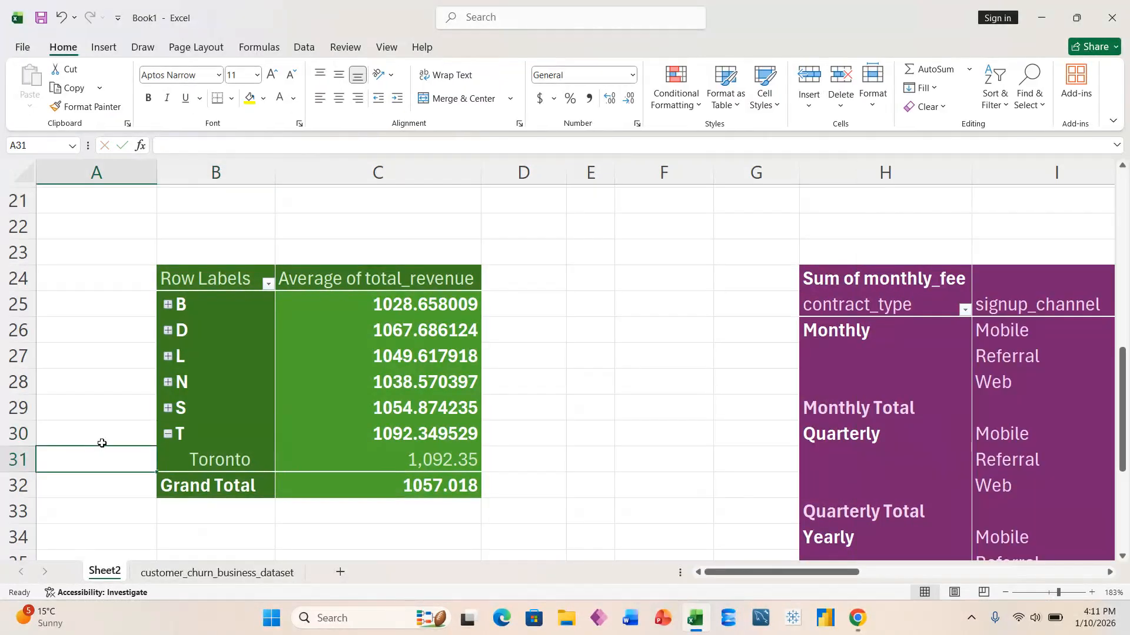
pyautogui.click(168, 434)
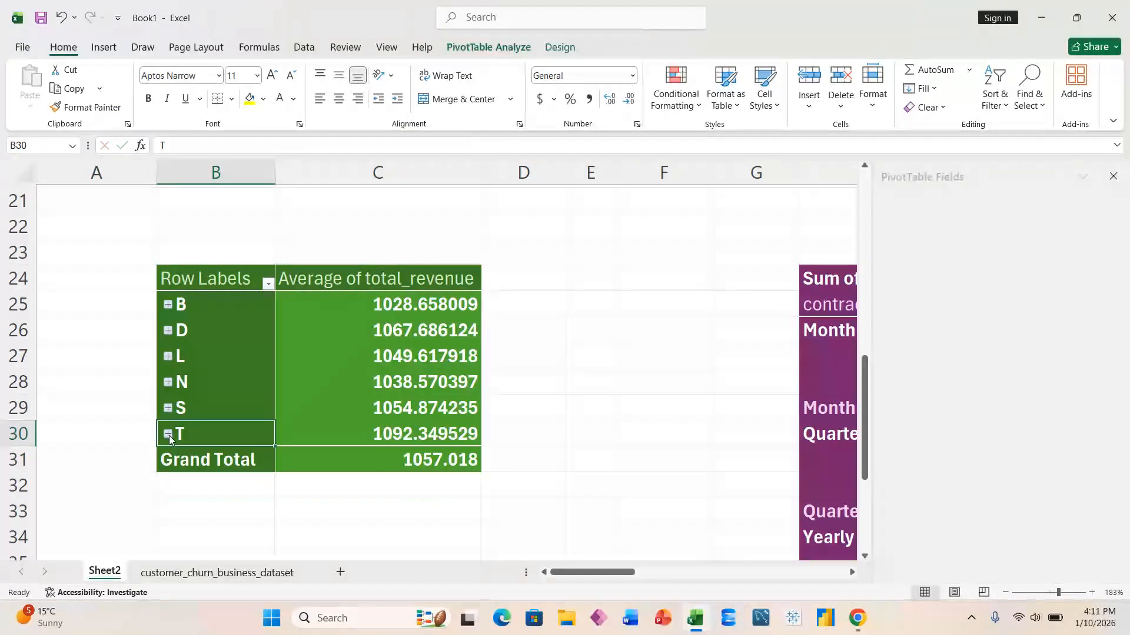
pyautogui.click(345, 520)
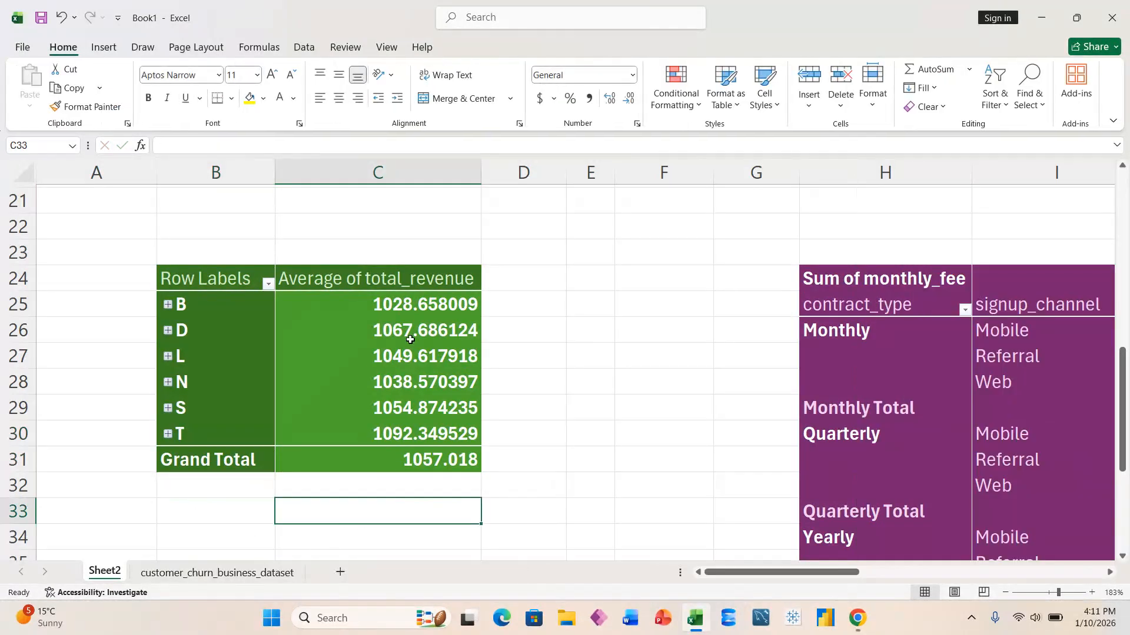
# Format the group averages in C25:C30 as Number with 2 decimal places and the 1000 separator
pyautogui.click(414, 334)
pyautogui.press('Up')
pyautogui.hotkey('shift', 'Down')
pyautogui.hotkey('shift', 'Down')
pyautogui.hotkey('shift', 'Down')
pyautogui.hotkey('shift', 'Down')
pyautogui.hotkey('shift', 'Down')
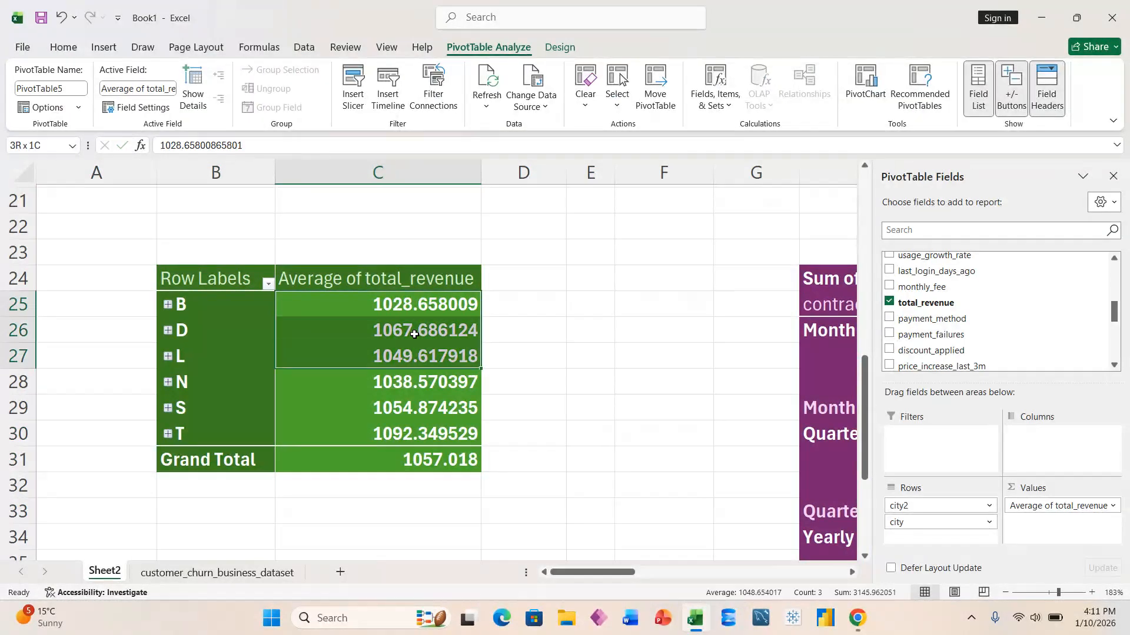
pyautogui.hotkey('shift', 'Down')
pyautogui.hotkey('shift', 'Up')
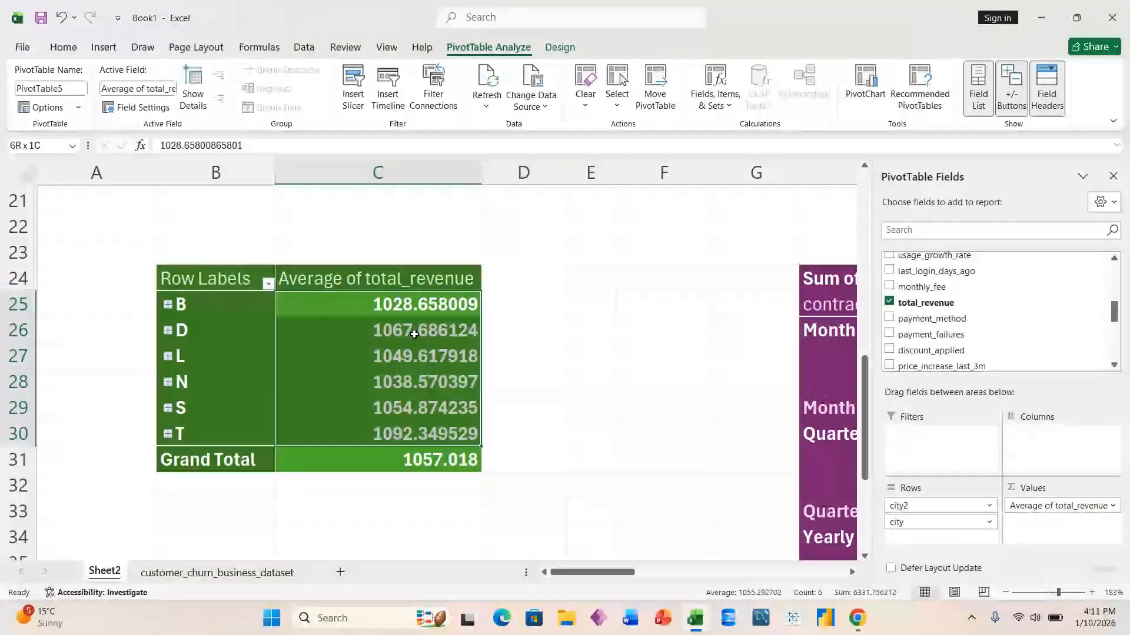
pyautogui.hotkey('ctrl', '1')
pyautogui.click(763, 199)
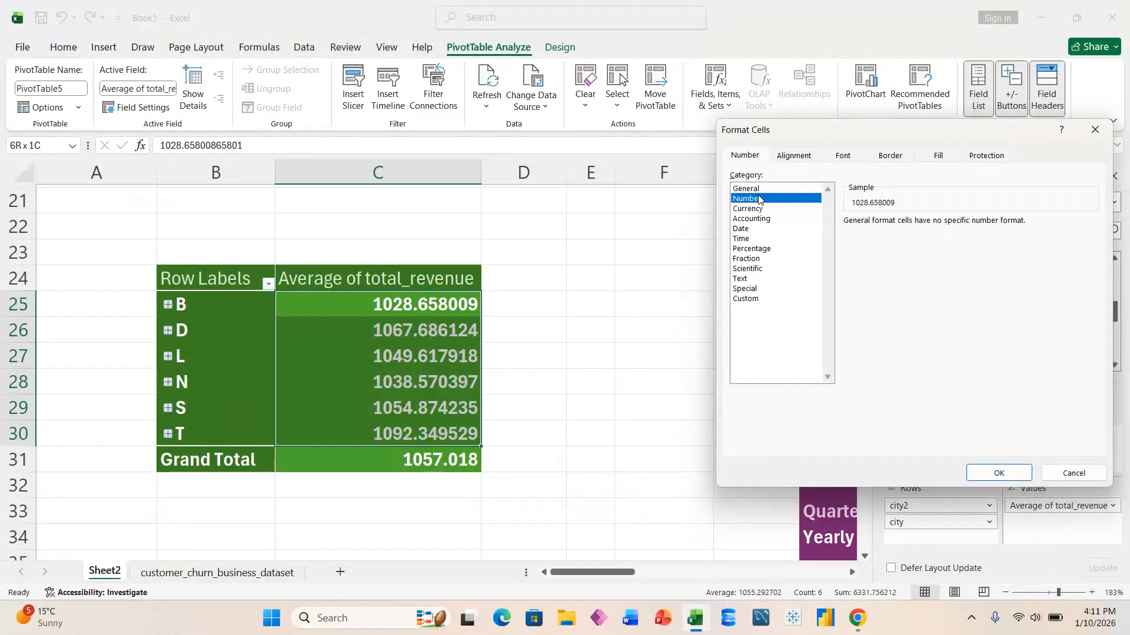
pyautogui.click(847, 241)
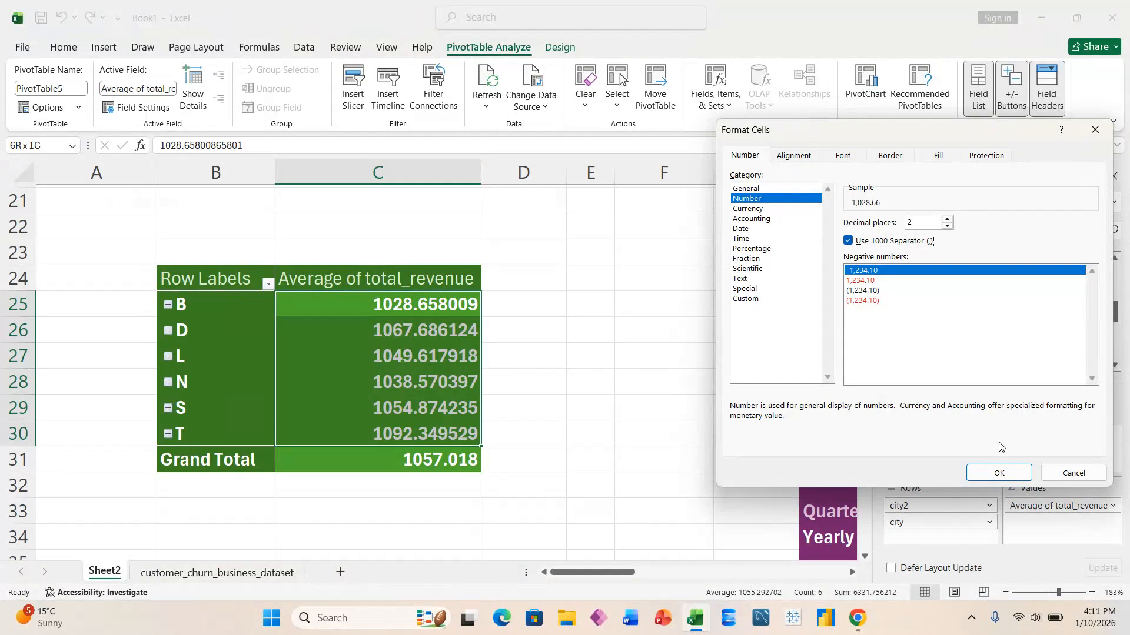
pyautogui.click(998, 473)
pyautogui.click(533, 423)
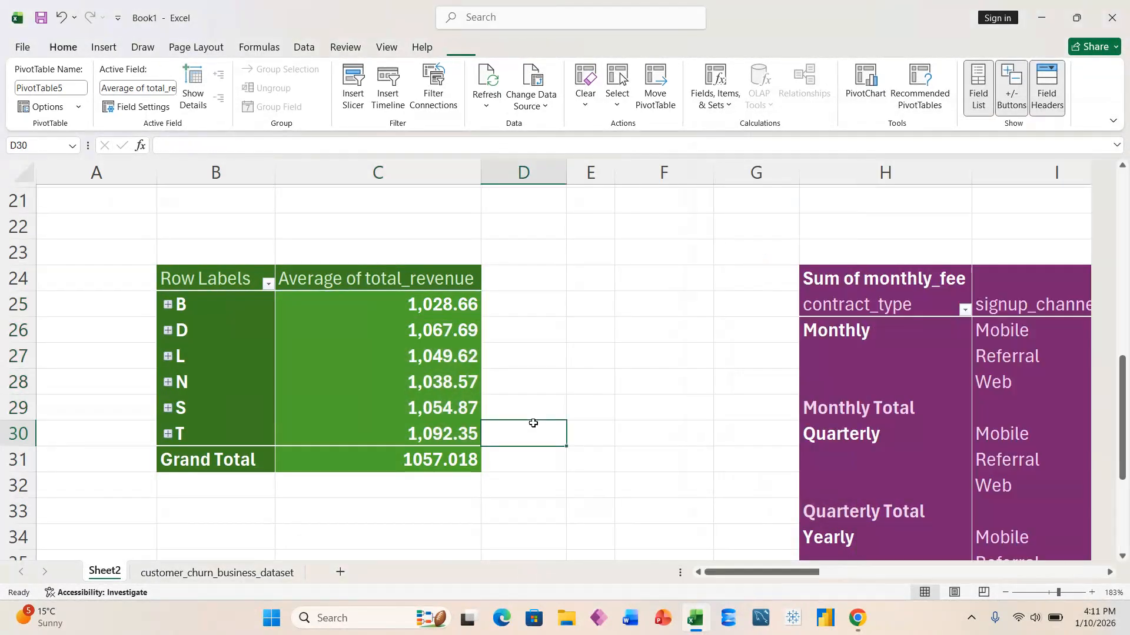
pyautogui.press('Left')
pyautogui.press('Up')
pyautogui.press('Up')
pyautogui.press('Up')
pyautogui.press('Right')
pyautogui.press('Left')
pyautogui.press('Up')
pyautogui.press('Up')
pyautogui.press('Up')
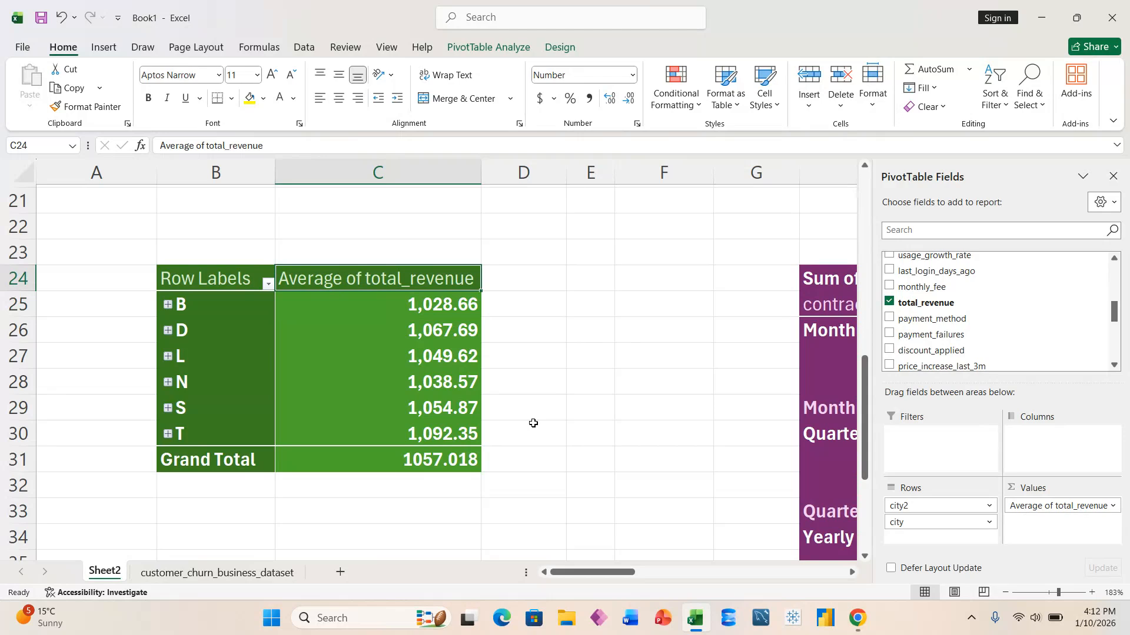
pyautogui.click(168, 434)
pyautogui.click(168, 434)
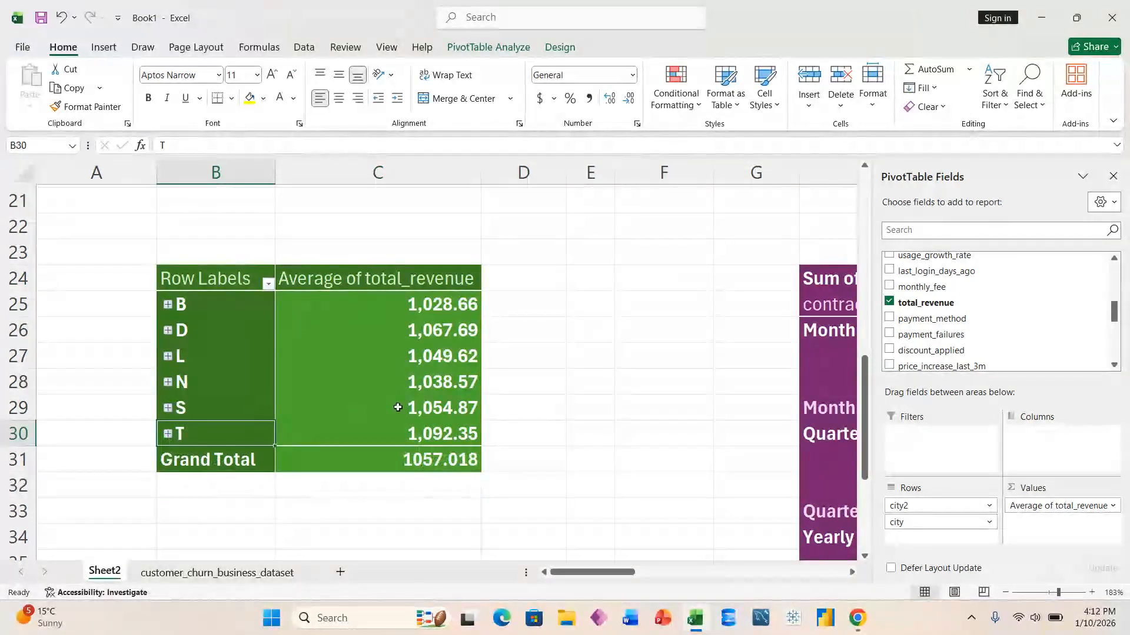
# Ungroup the initial-letter groups in the average total revenue pivot table, starting from the B and D labels
pyautogui.click(440, 383)
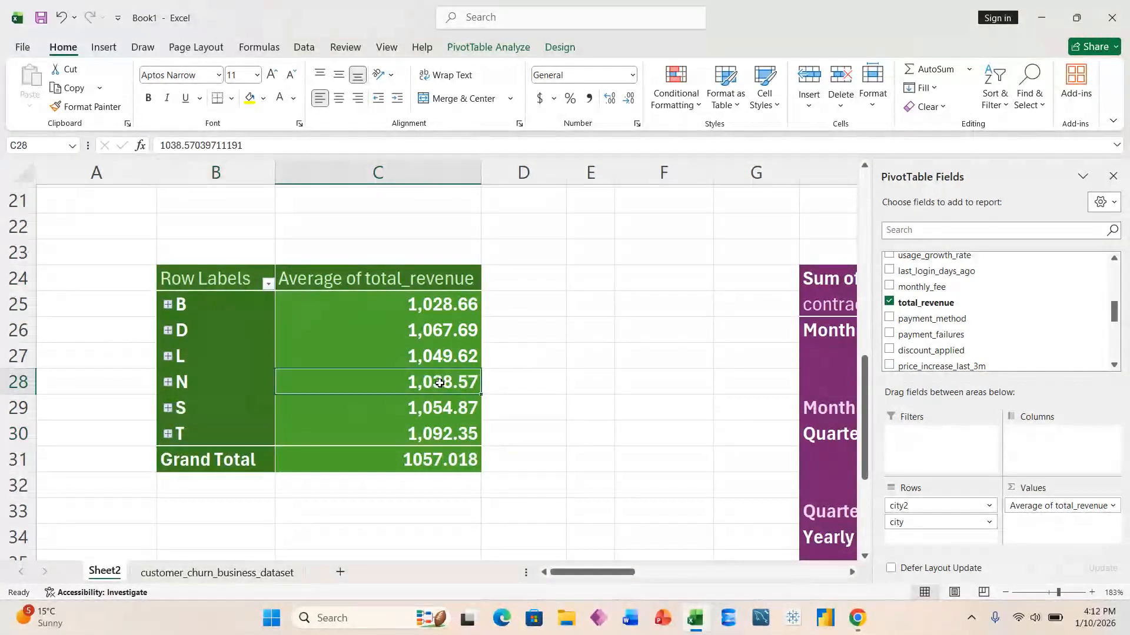
pyautogui.click(496, 47)
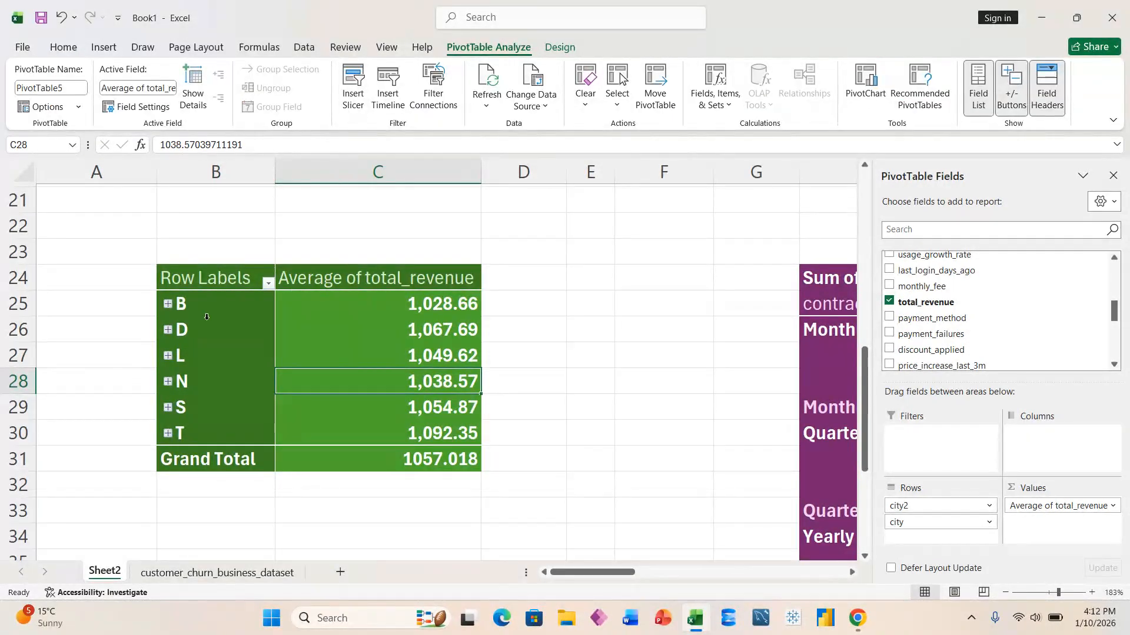
pyautogui.moveTo(181, 333); pyautogui.dragTo(181, 306)
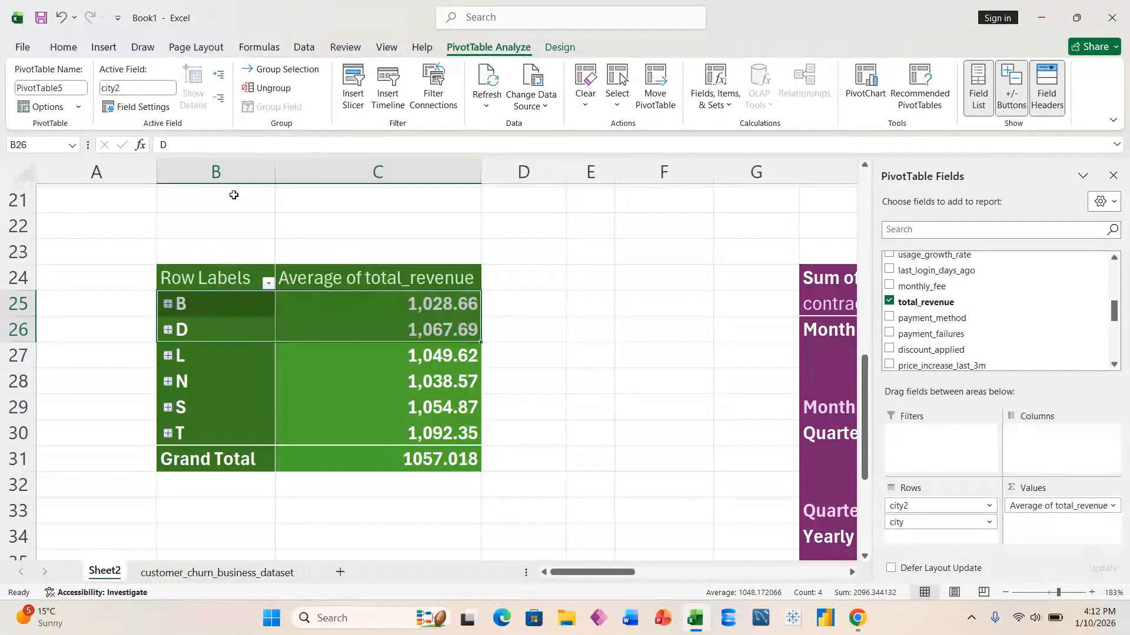
pyautogui.click(266, 88)
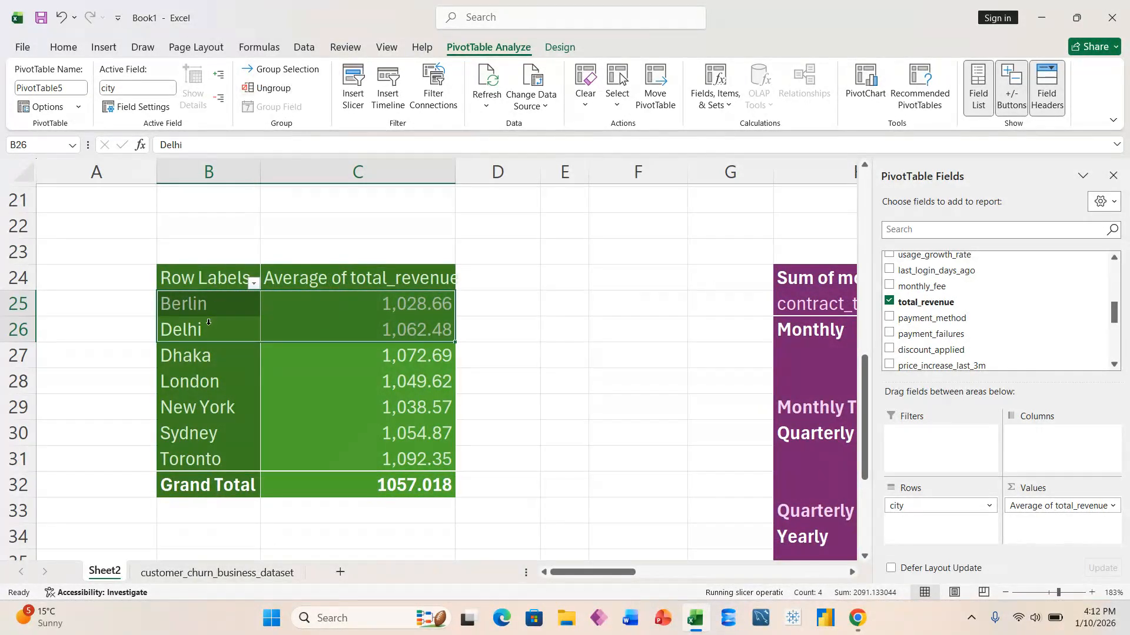
# Group Delhi and Dhaka together in the row labels of the average total revenue pivot table
pyautogui.click(198, 349)
pyautogui.click(197, 351)
pyautogui.moveTo(198, 336); pyautogui.dragTo(195, 364)
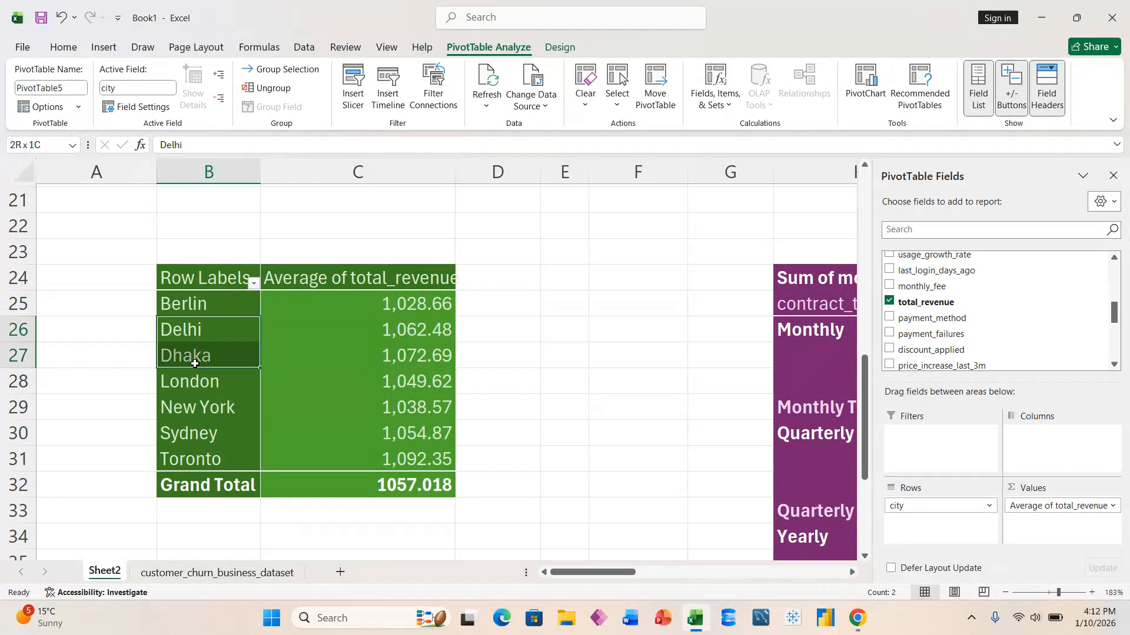
pyautogui.click(275, 68)
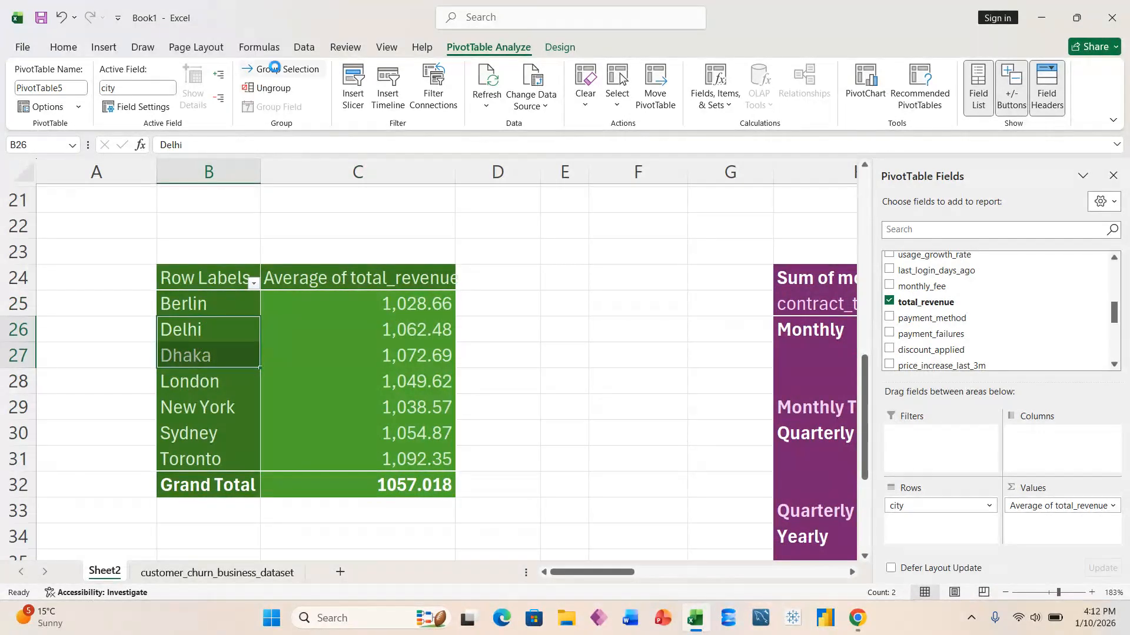
# Examine the regrouped city row labels and their average revenue values in the pivot table
pyautogui.click(200, 339)
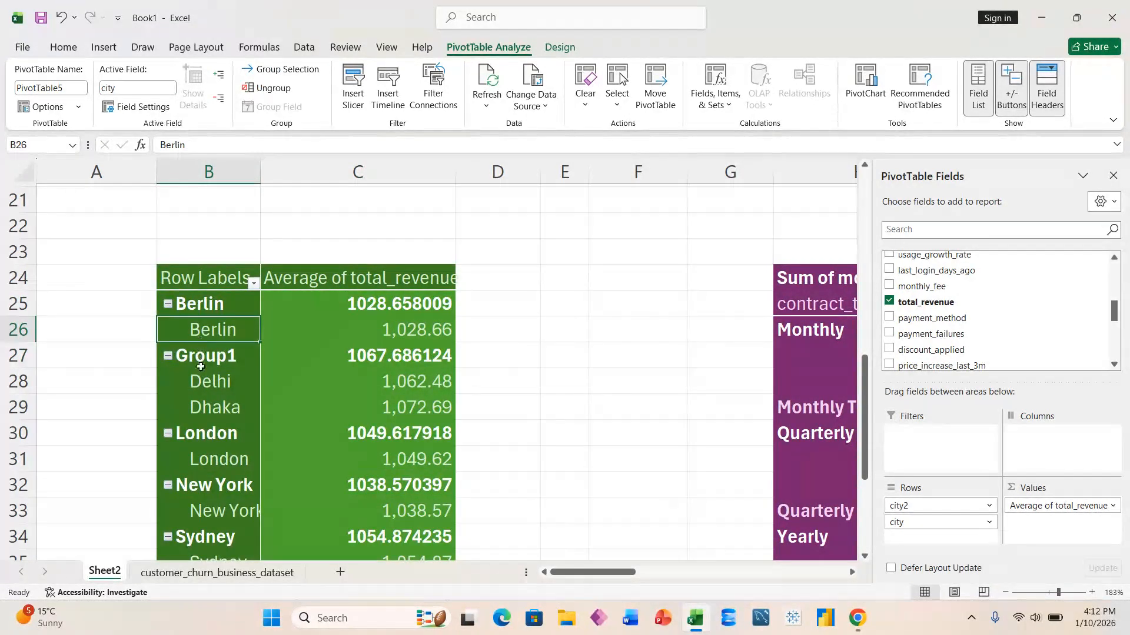
pyautogui.moveTo(201, 367); pyautogui.dragTo(206, 384)
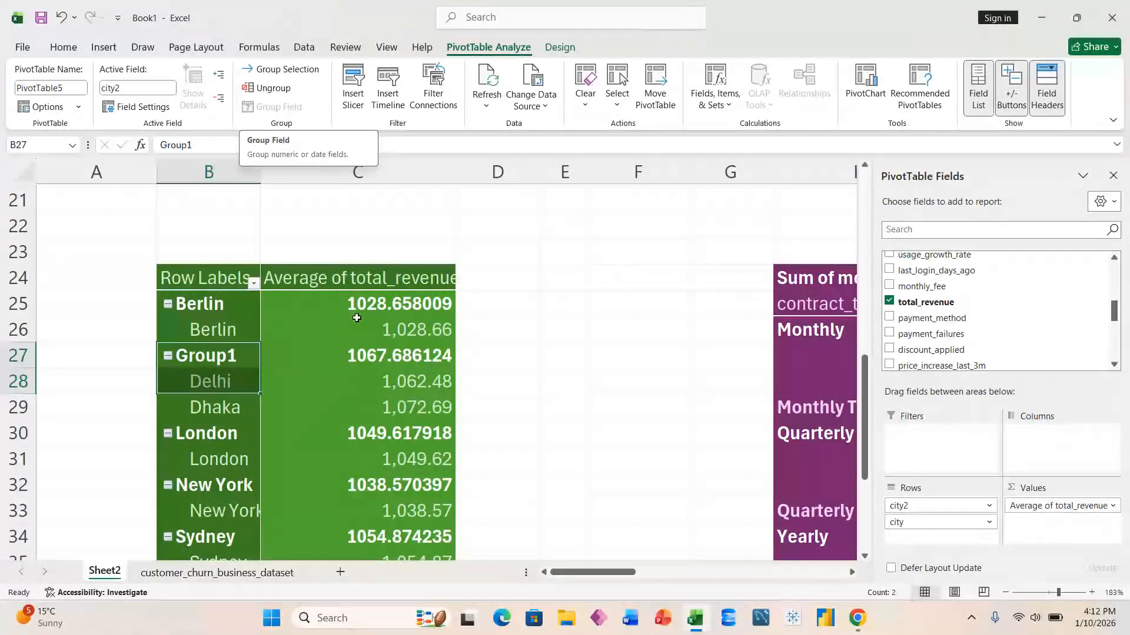
pyautogui.moveTo(377, 303); pyautogui.dragTo(418, 452)
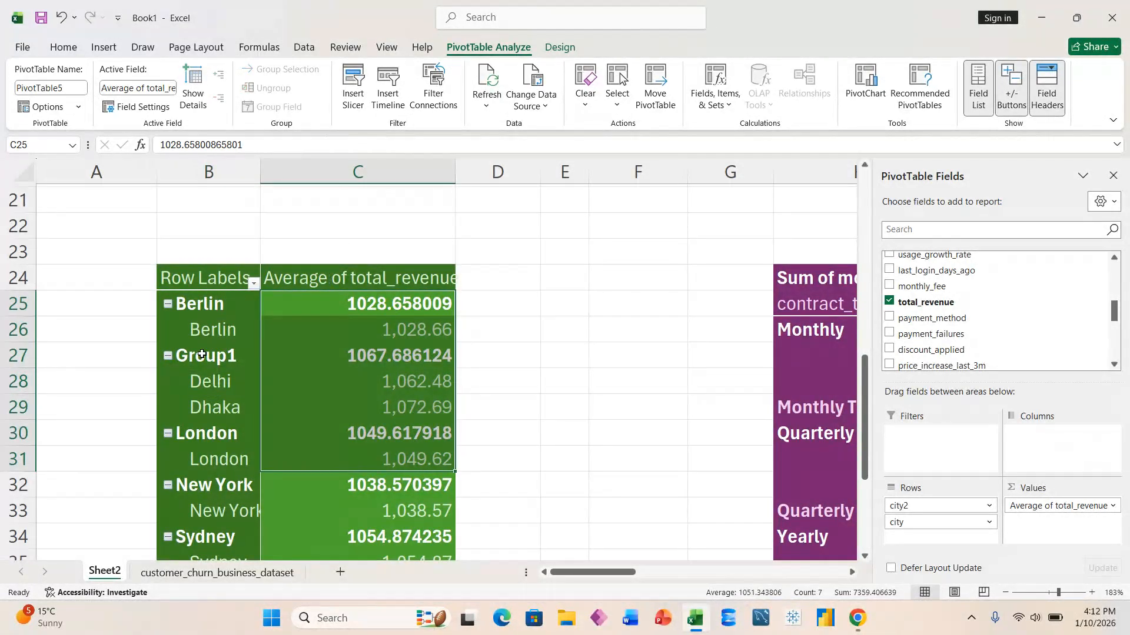
pyautogui.click(462, 365)
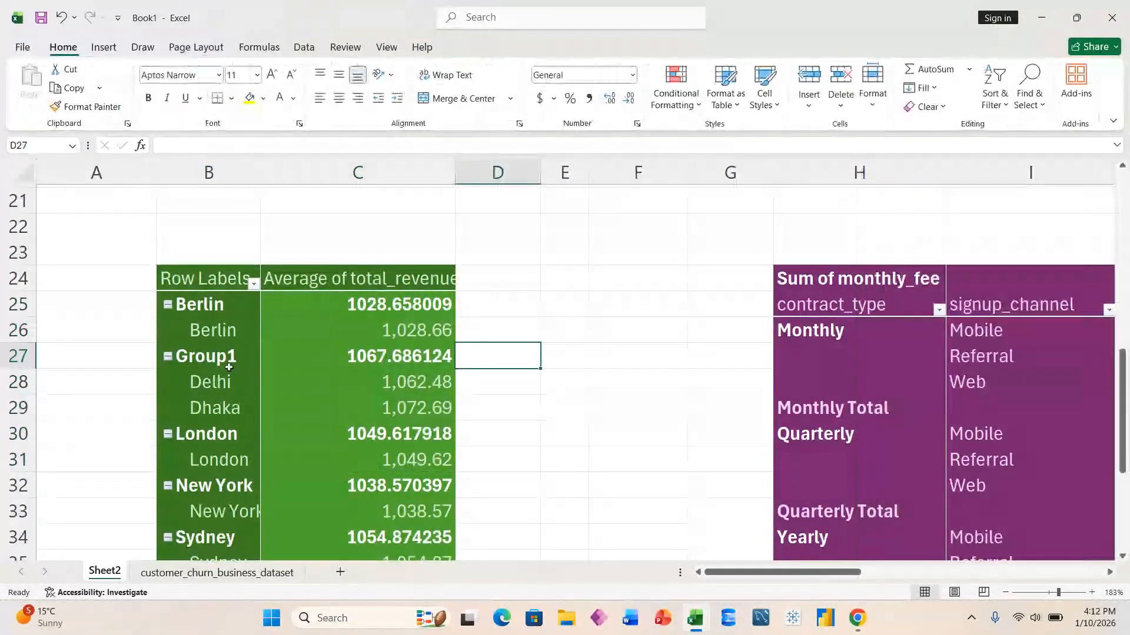
pyautogui.click(206, 348)
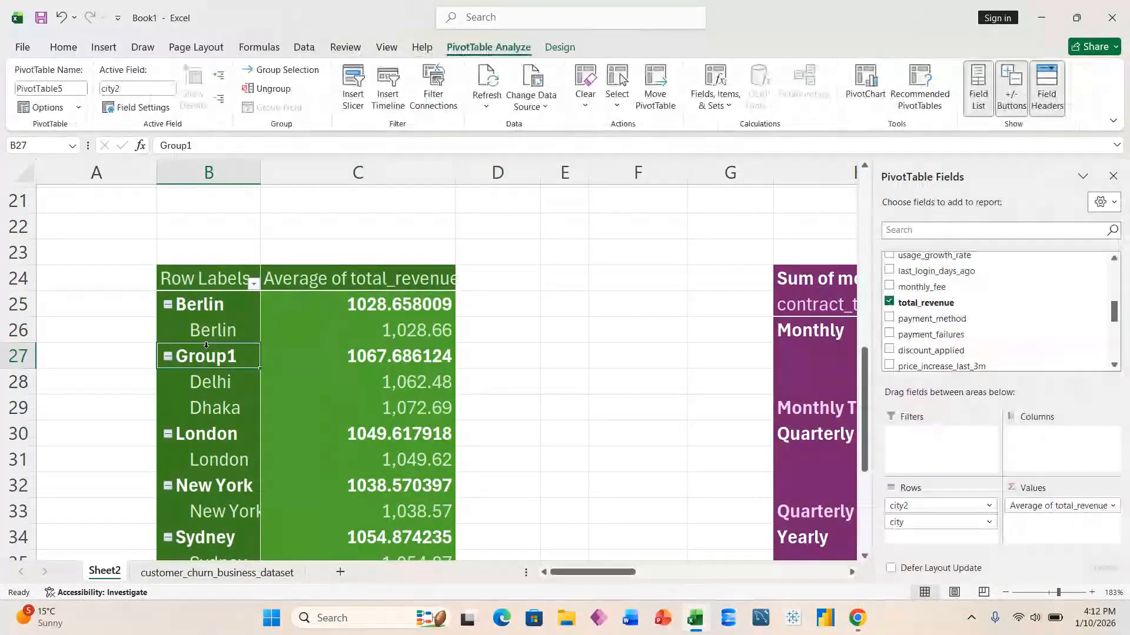
pyautogui.press('Up')
pyautogui.press('Up')
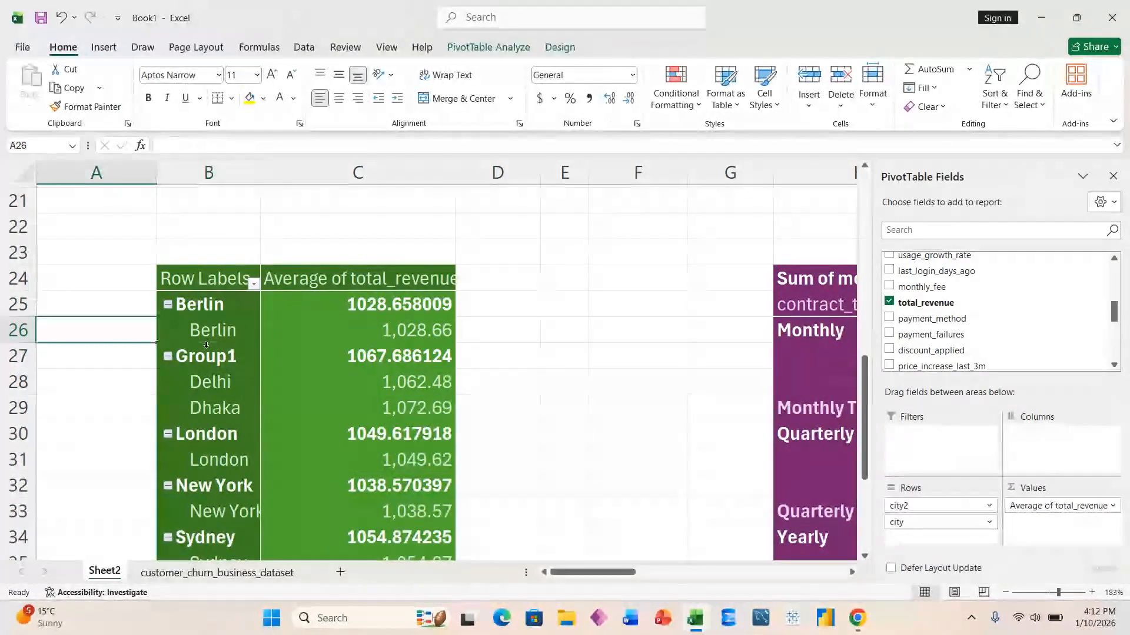
pyautogui.press('Down')
pyautogui.press('Down')
pyautogui.press('Down')
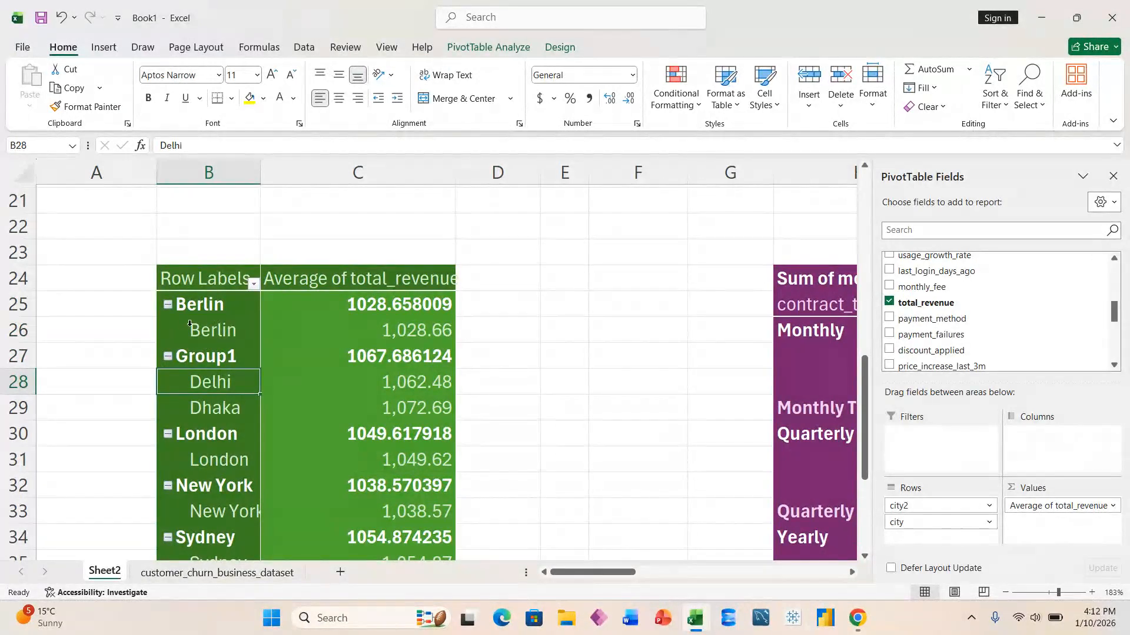
pyautogui.click(189, 323)
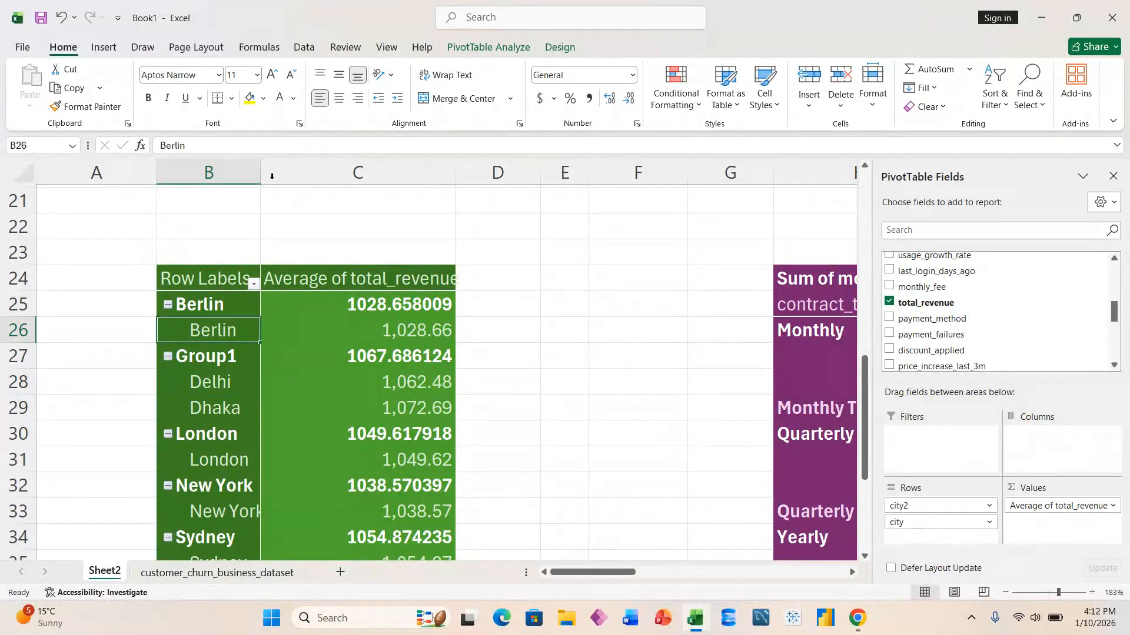
# Collapse every city group in the average total revenue pivot table so only the group-level rows are listed
pyautogui.click(488, 47)
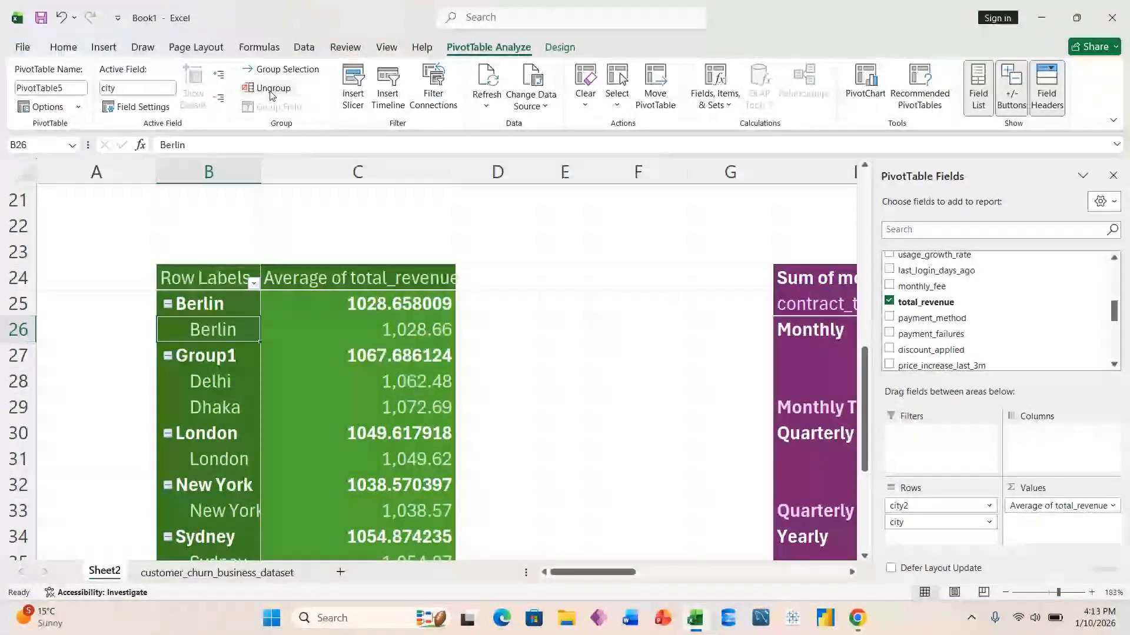
pyautogui.click(220, 99)
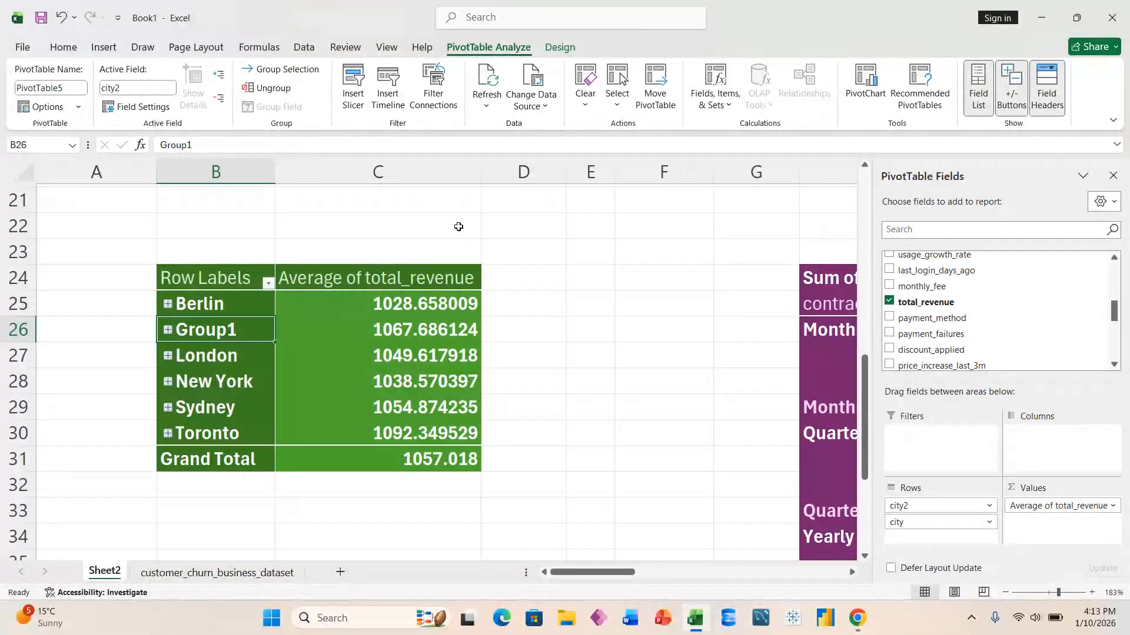
pyautogui.click(564, 337)
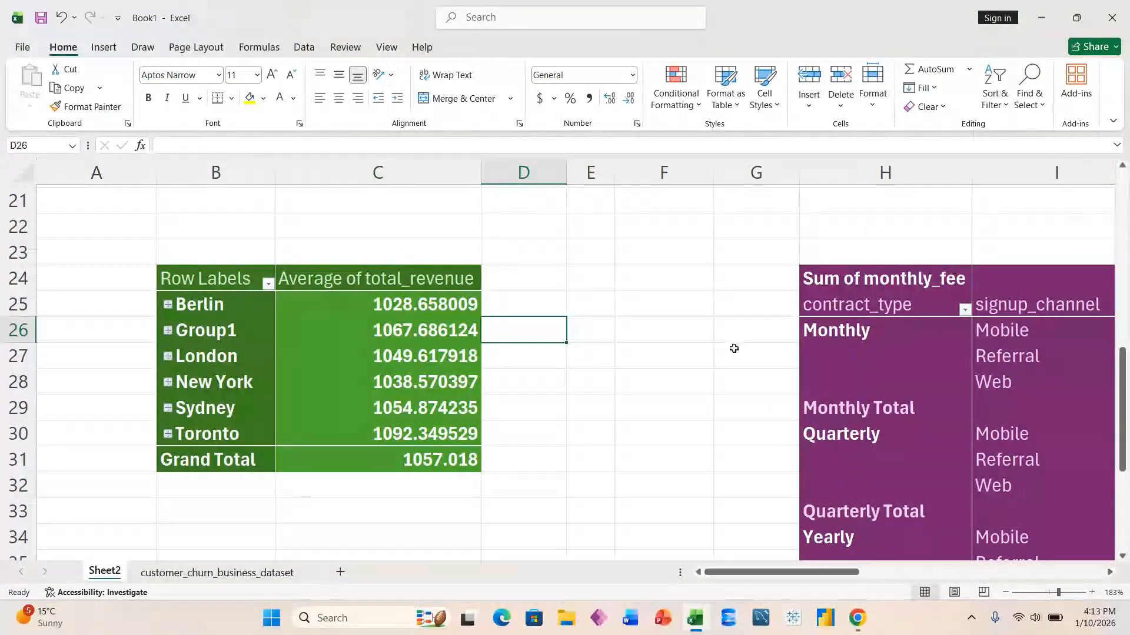
# Examine the pivot tables and the complaint_type slicer on Sheet2, including the PivotTable Analyze options for the average total revenue table
pyautogui.scroll(-6, 734, 348)
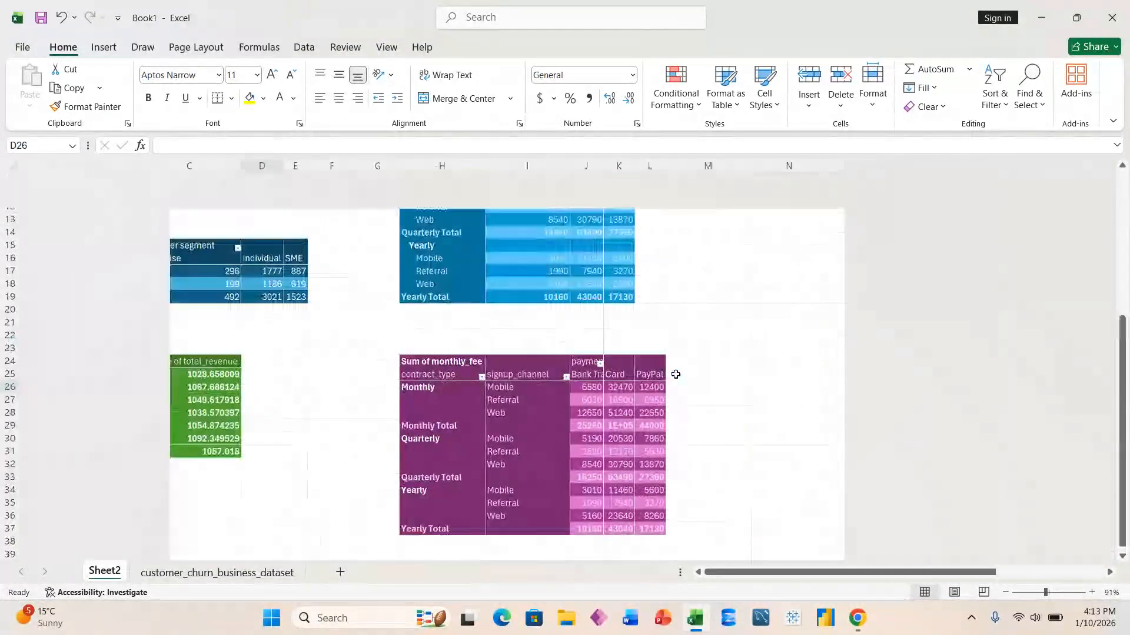
pyautogui.scroll(-2, 676, 374)
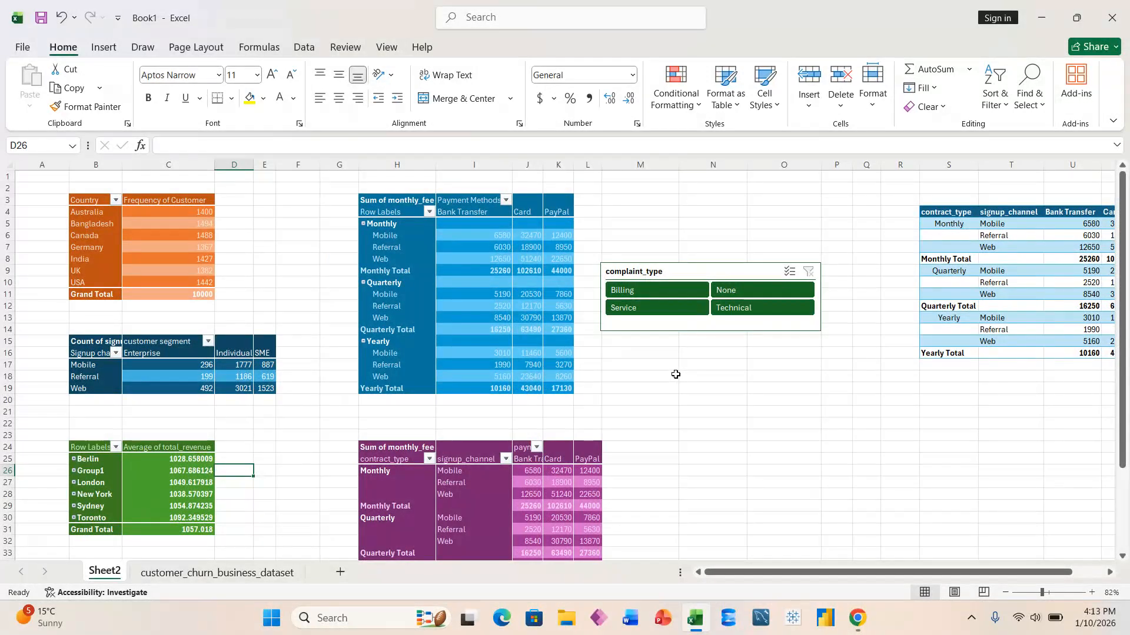
pyautogui.click(651, 387)
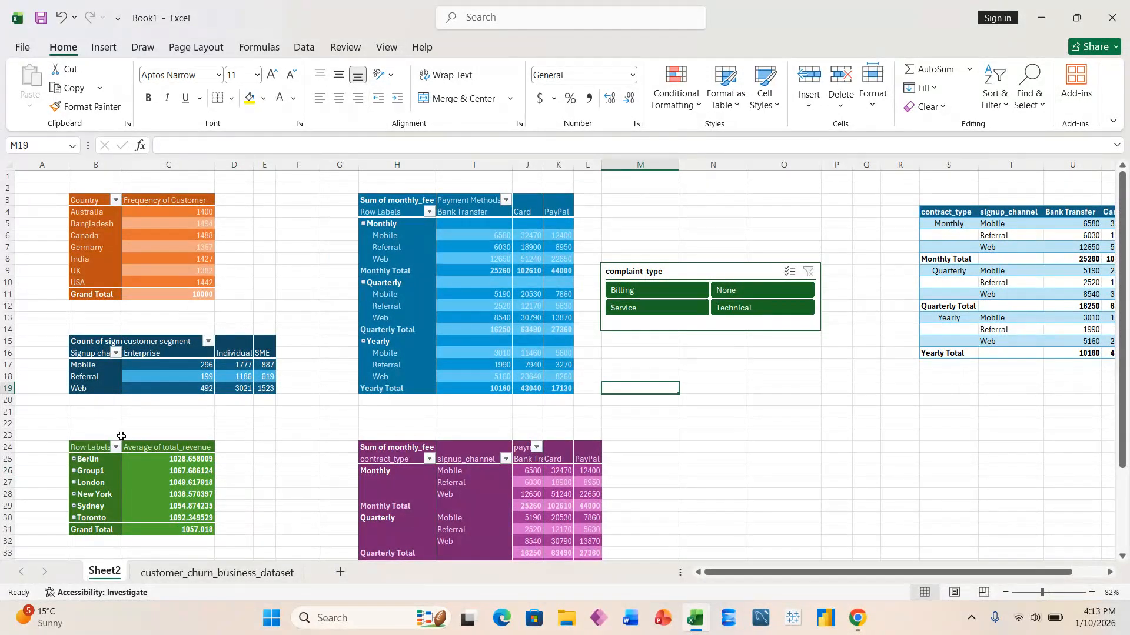
pyautogui.click(150, 481)
pyautogui.click(463, 49)
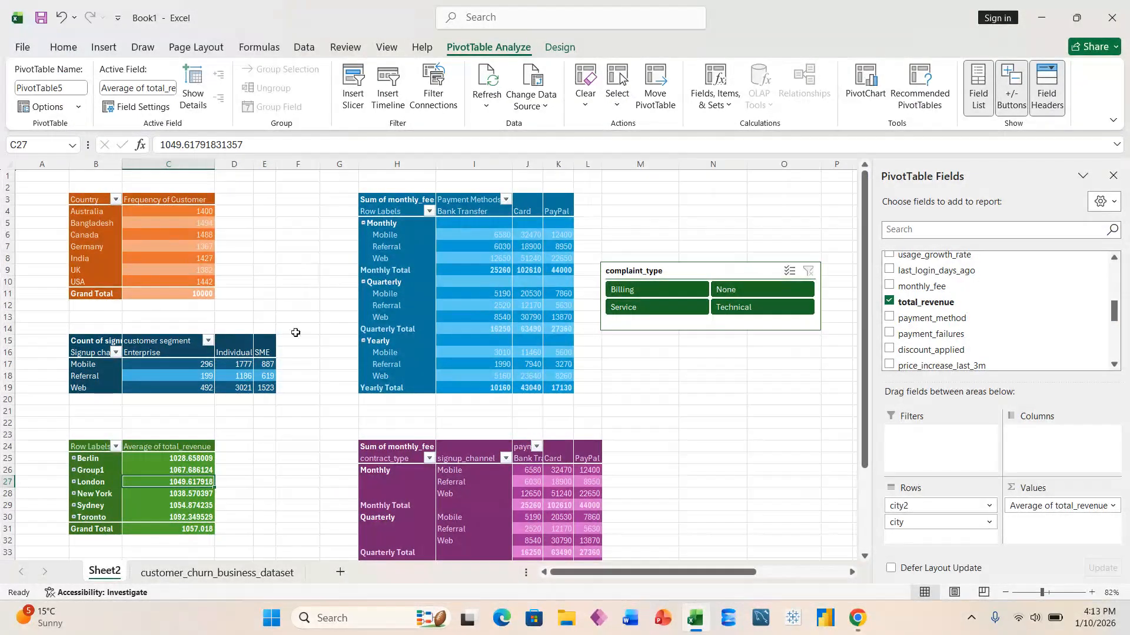
pyautogui.scroll(-1, 295, 332)
pyautogui.scroll(1, 295, 332)
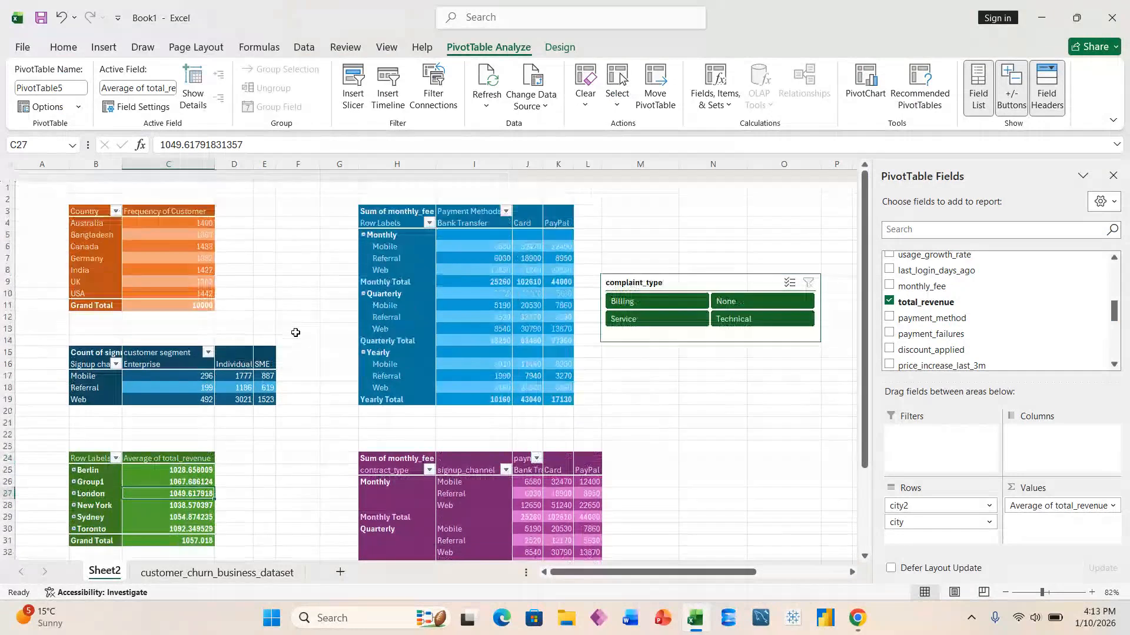
pyautogui.scroll(-1, 295, 332)
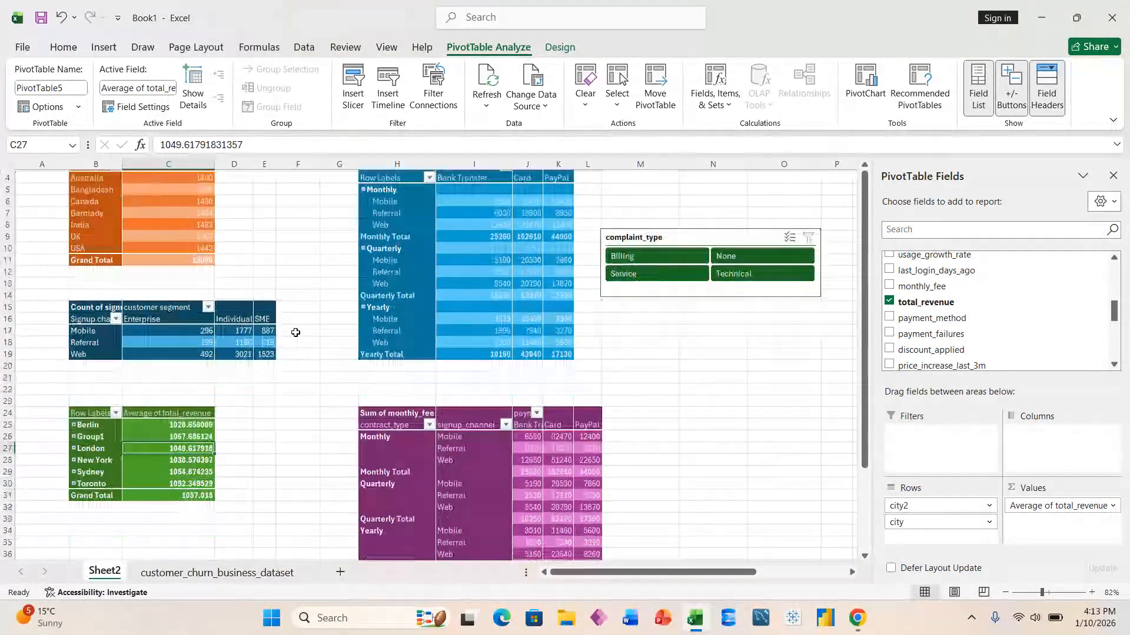
pyautogui.scroll(1, 295, 332)
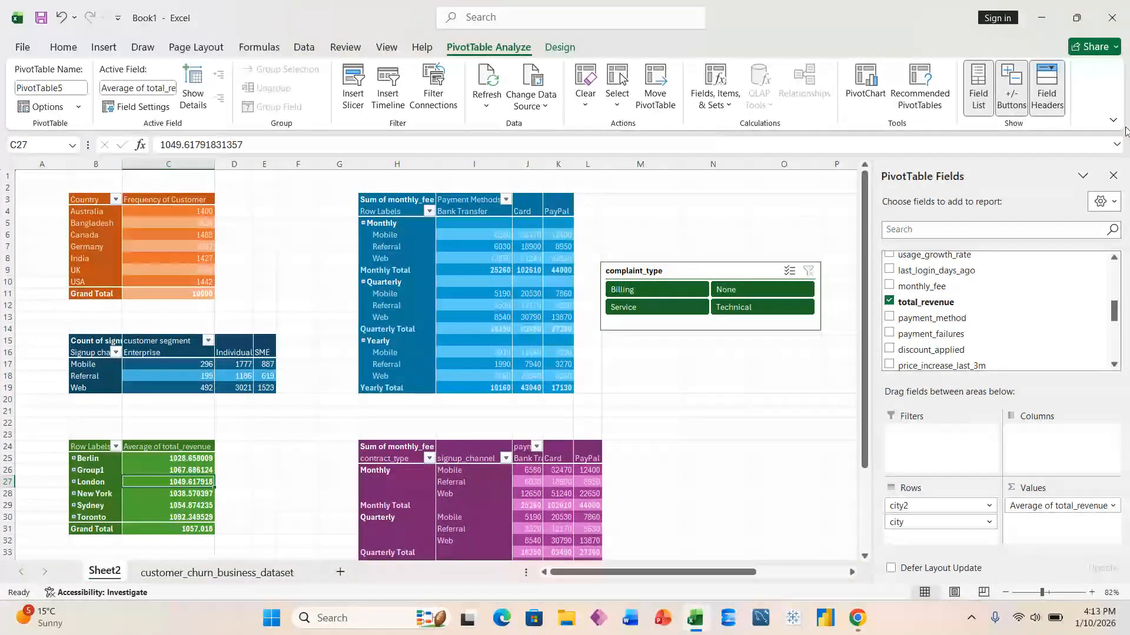
# Hide the PivotTable Fields list and select the empty cell O21 outside the pivot tables
pyautogui.click(1113, 176)
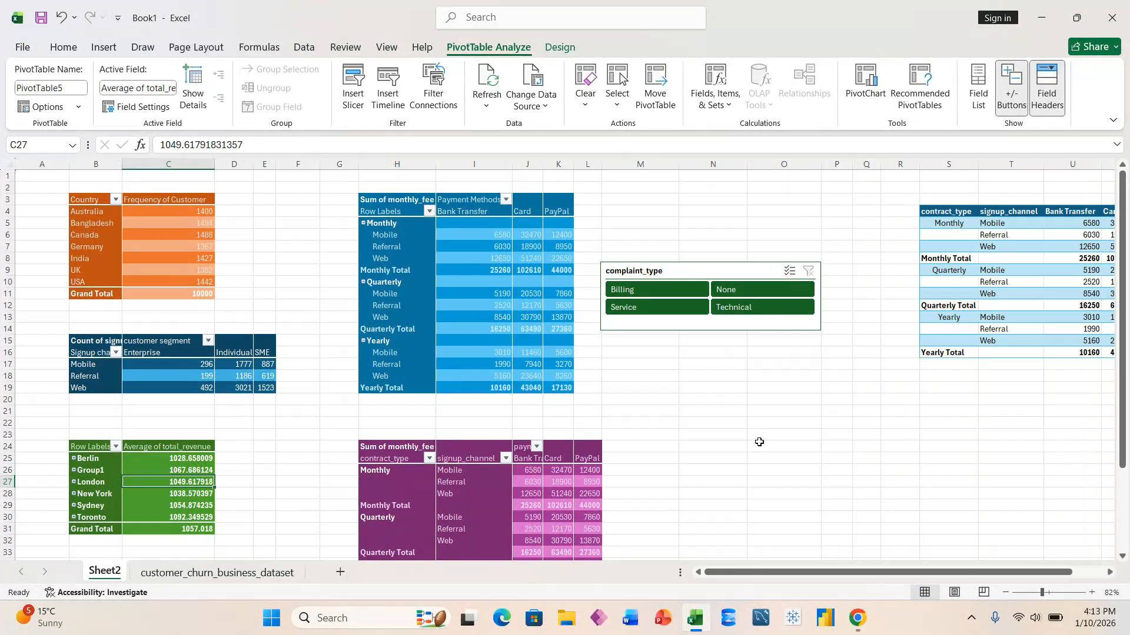
pyautogui.hscroll(1, 759, 442)
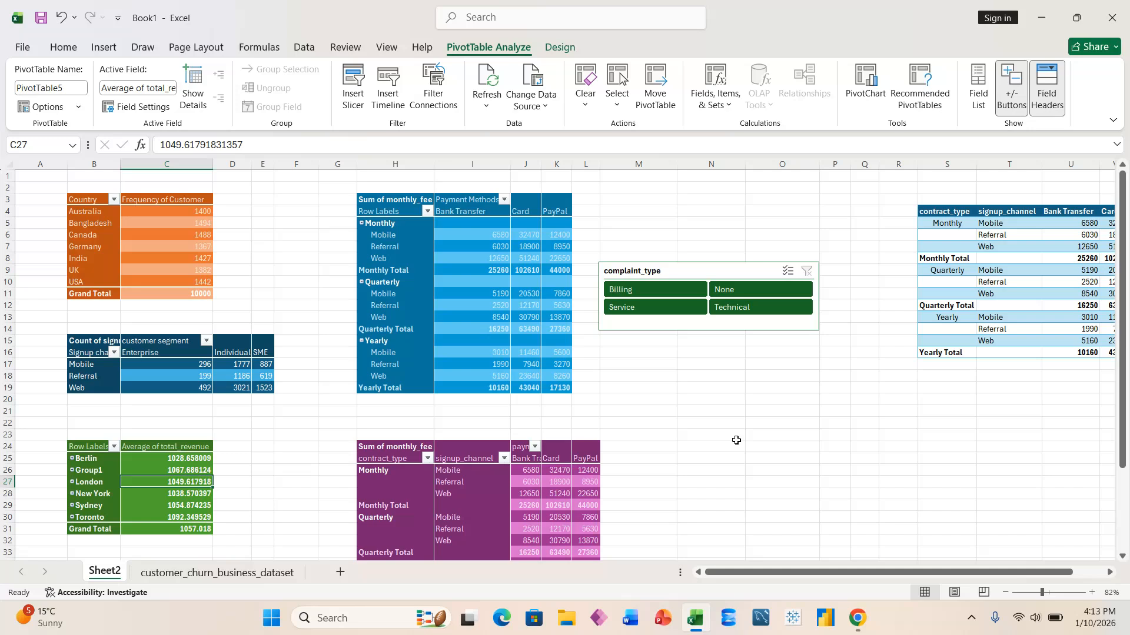
pyautogui.click(778, 410)
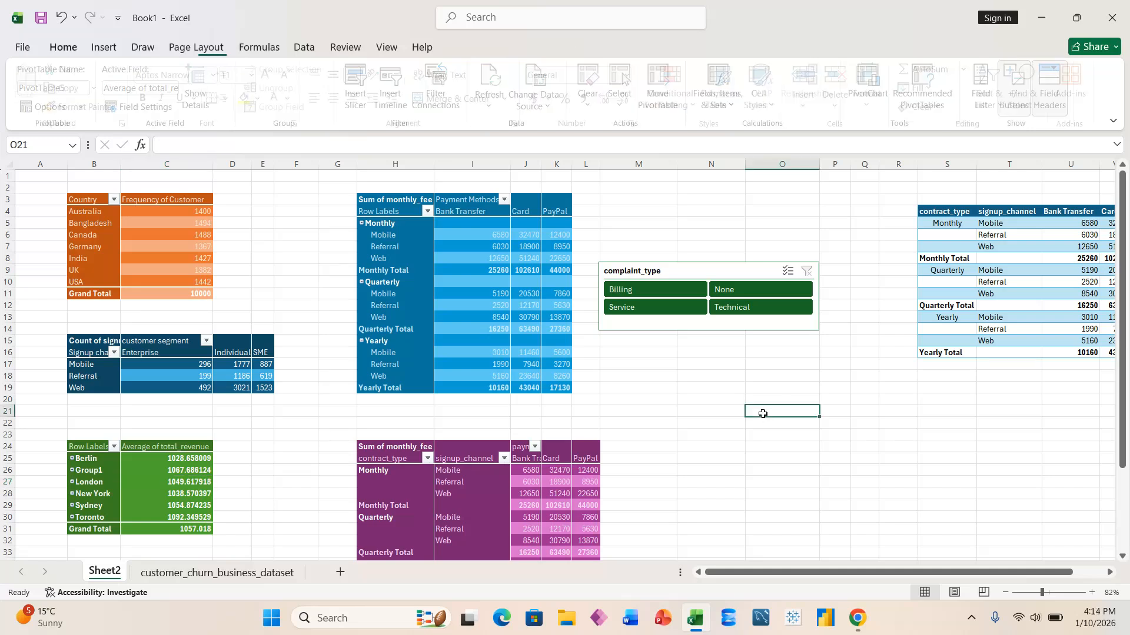